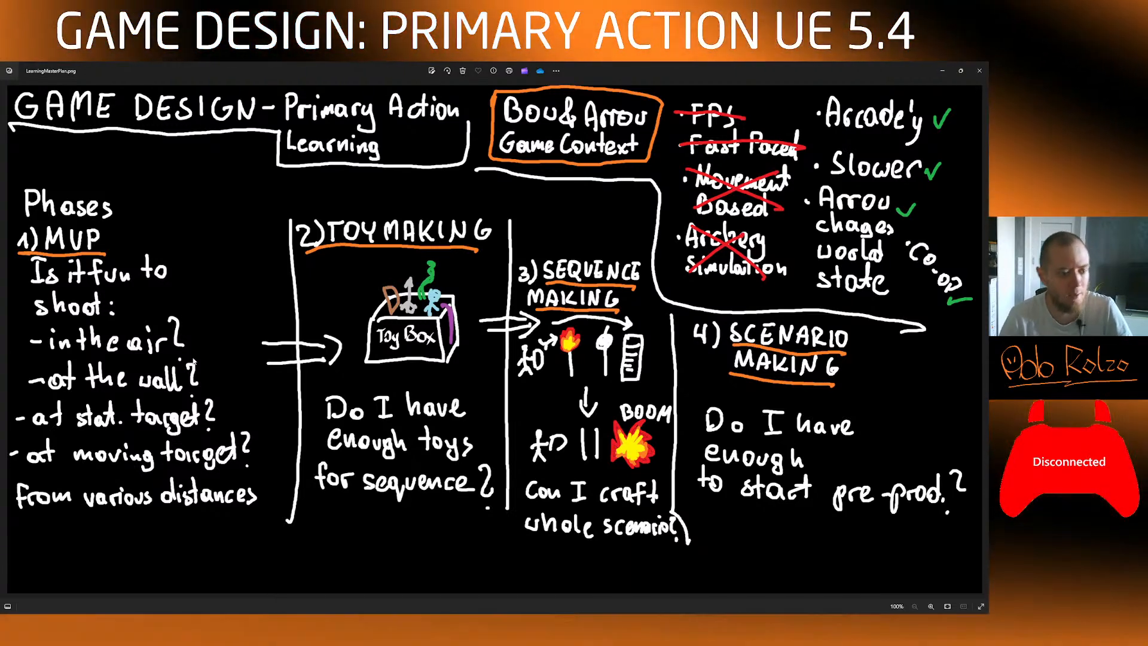
Step: Switch to Unreal Editor and open the Blueprints folder inside the PrimaryAction content folder
key("alt+Tab")
key("alt+Tab")
key("alt+Tab")
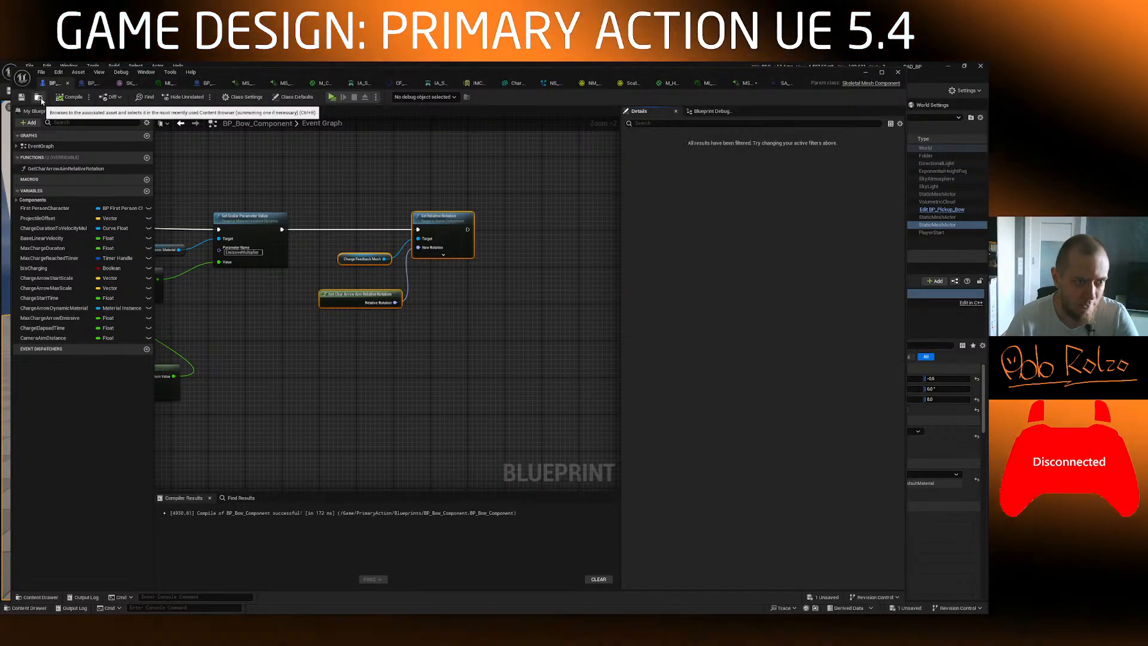
left_click(39, 98)
left_click(202, 390)
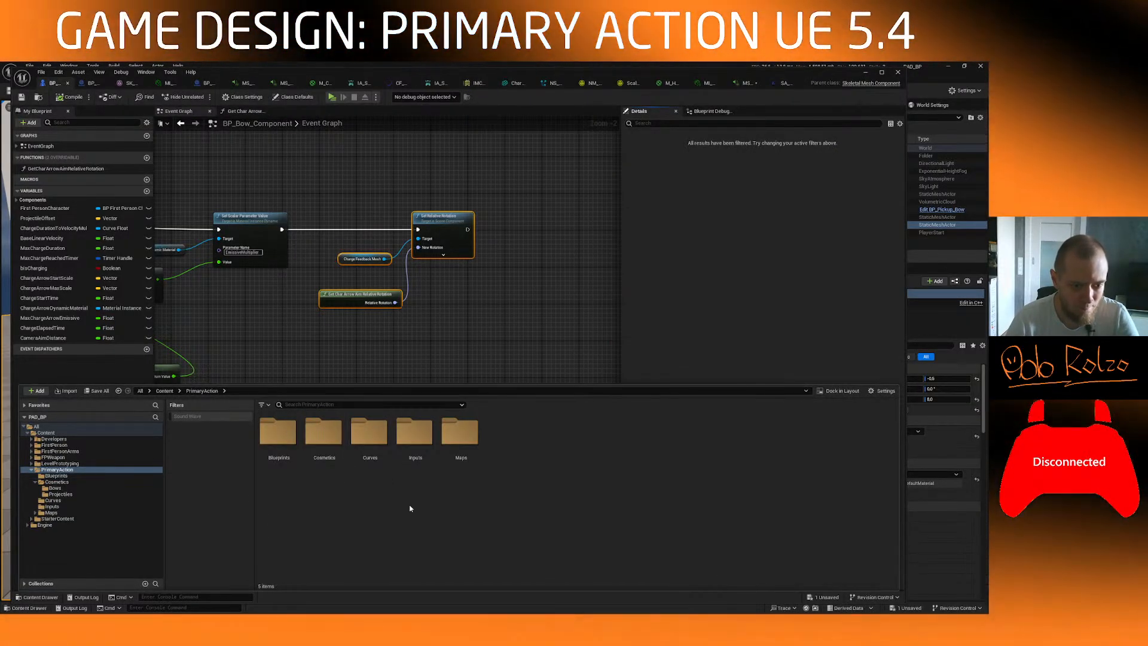
double_click(277, 454)
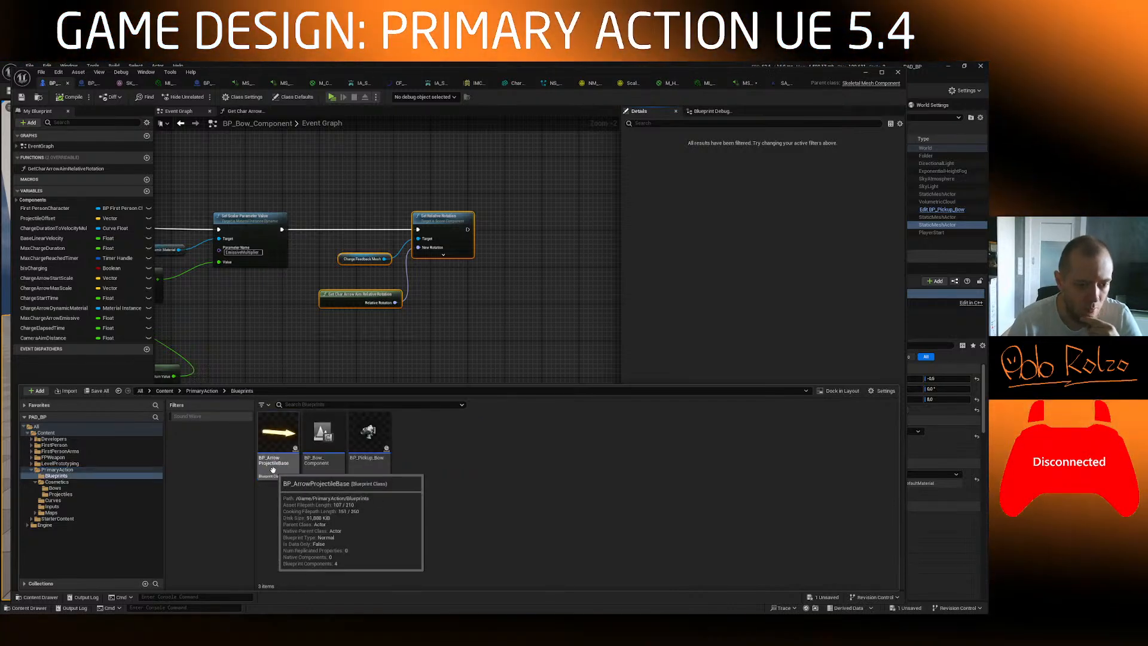
right_click(475, 461)
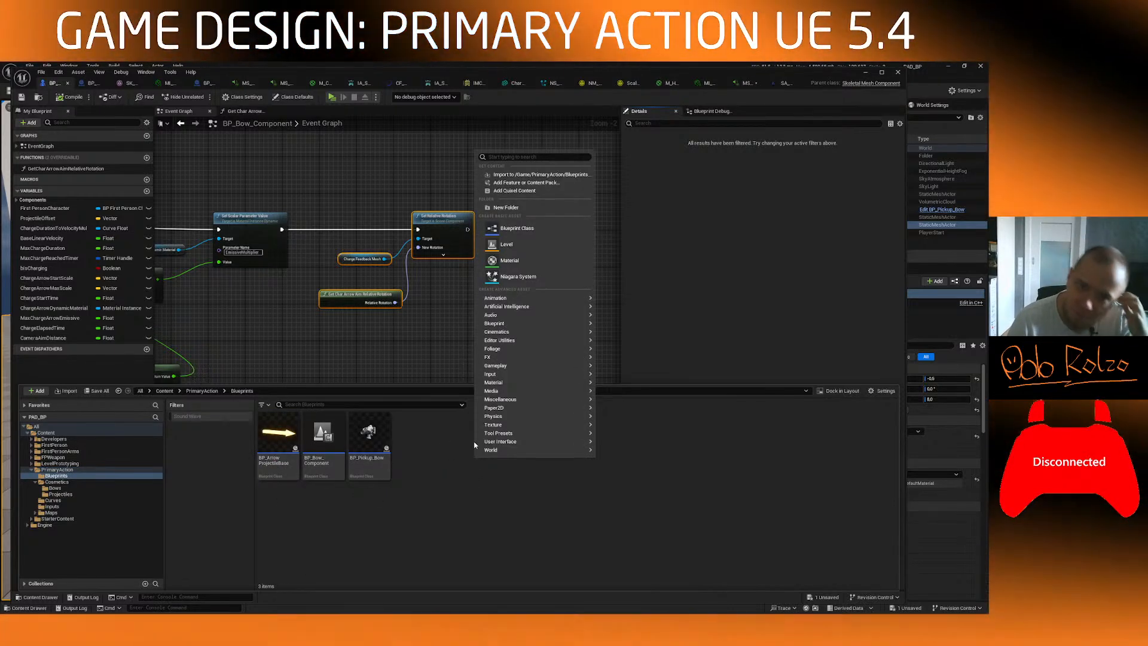
left_click(499, 207)
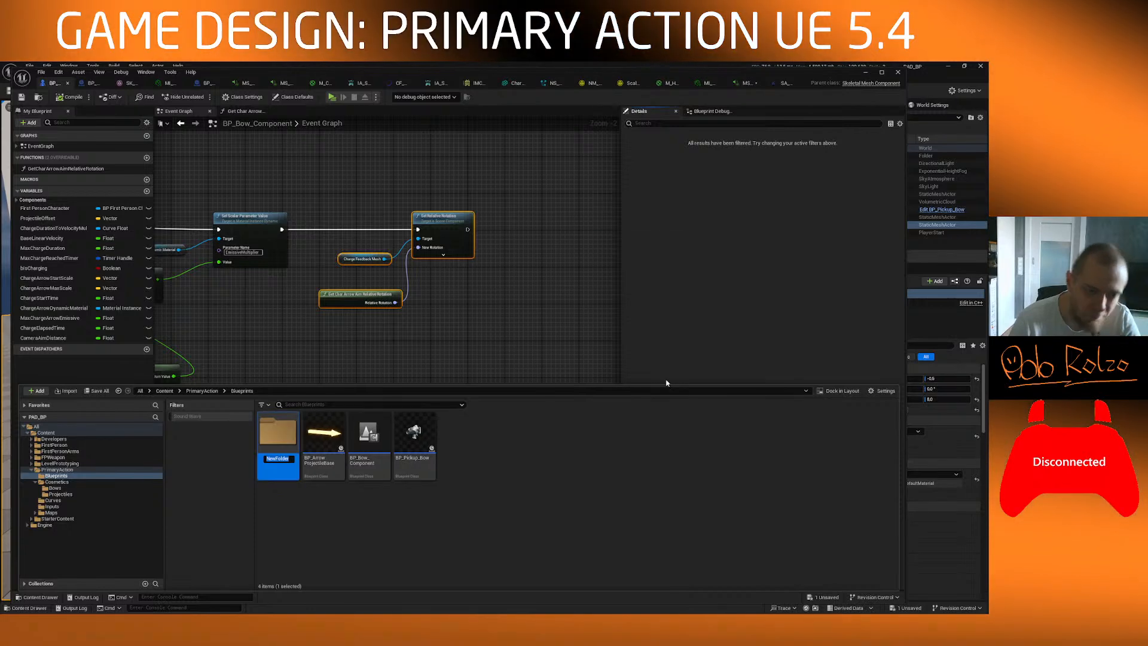
key("Return")
key("Delete")
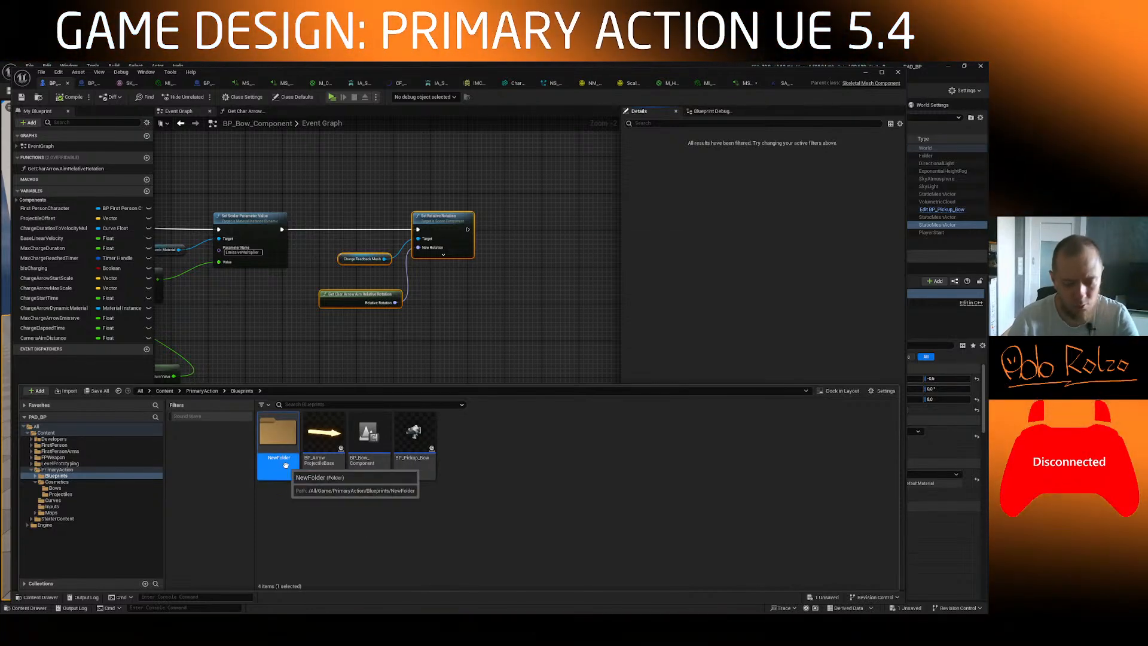
left_click(302, 482)
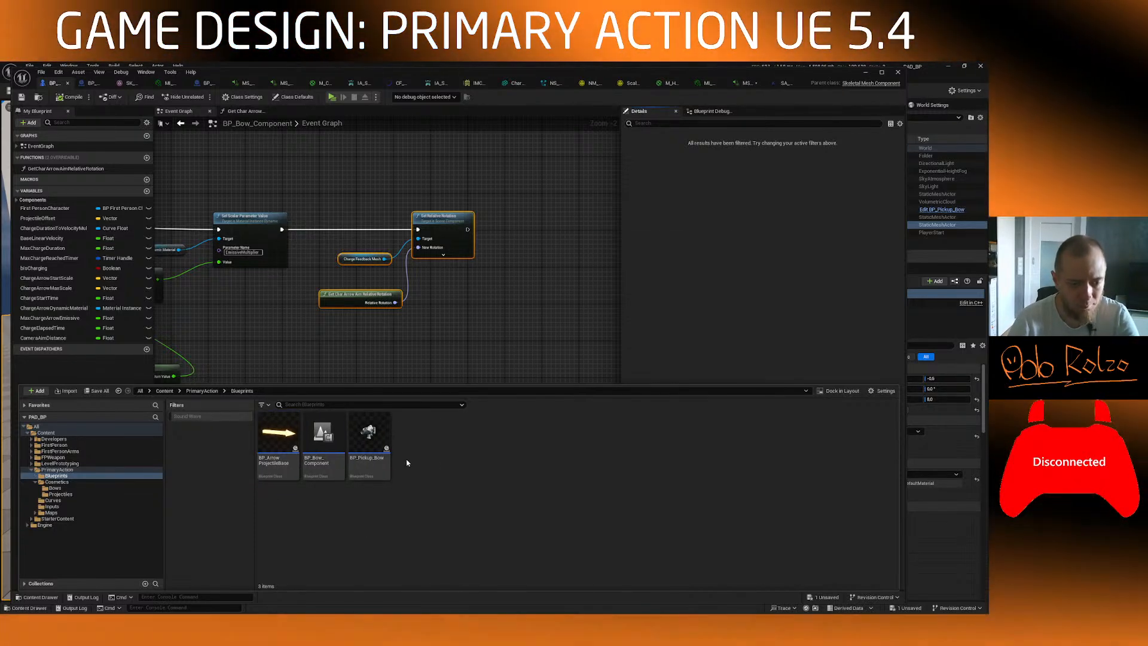
Step: Create an Actor-based Blueprint class named BP_StationaryTarget in the Blueprints folder
right_click(428, 448)
left_click(458, 218)
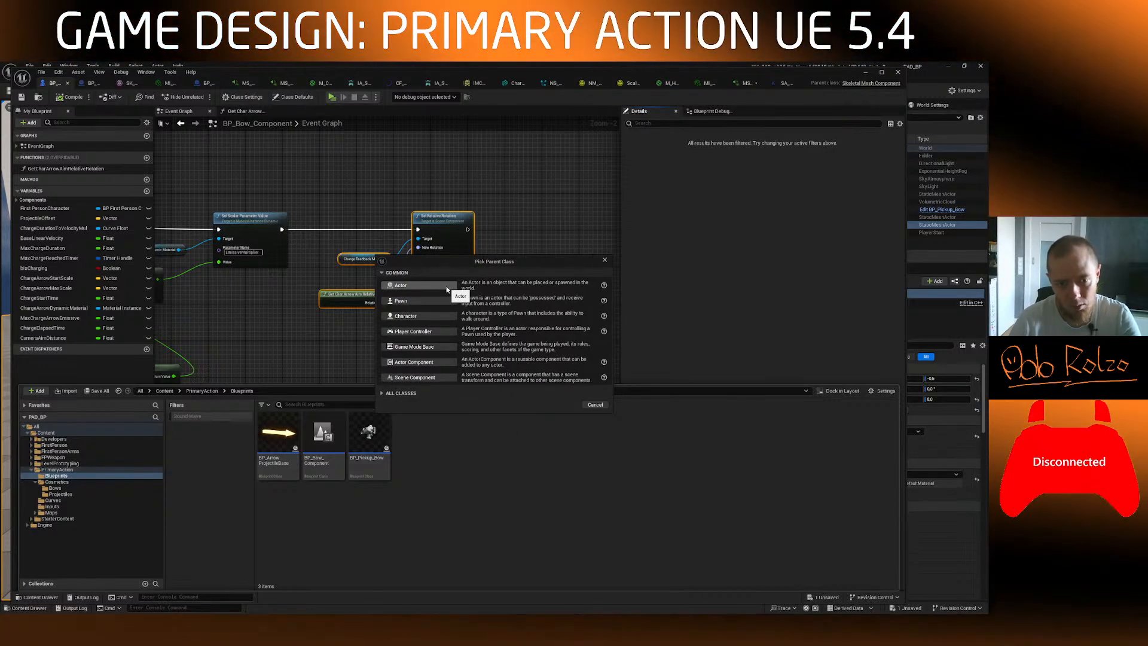
left_click(447, 290)
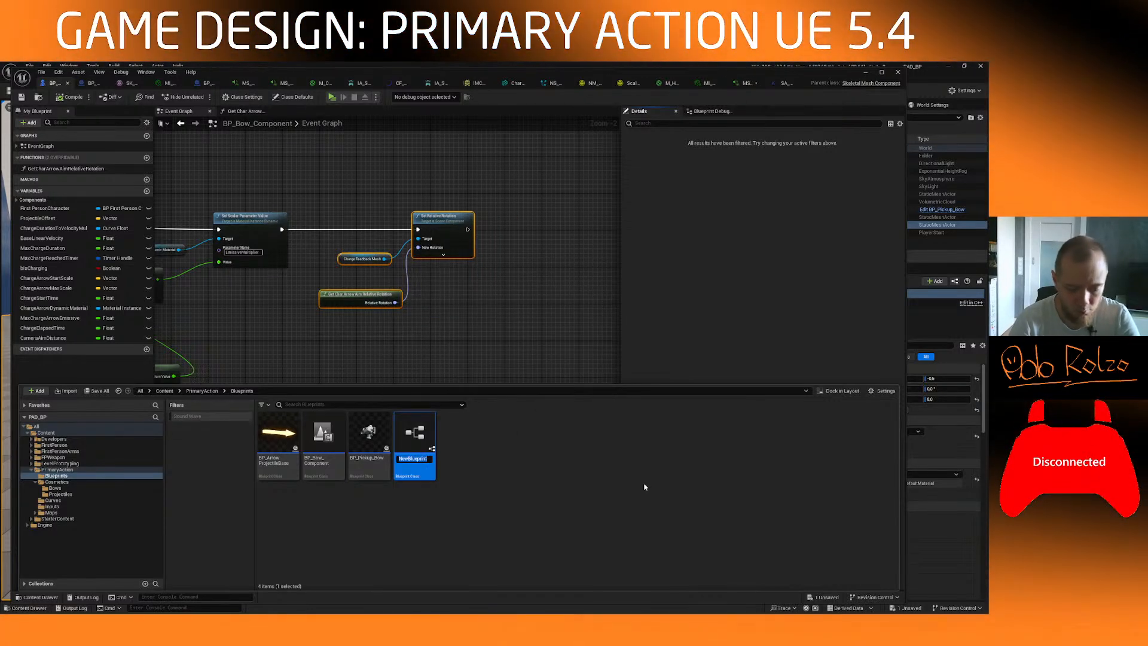
type("BP_")
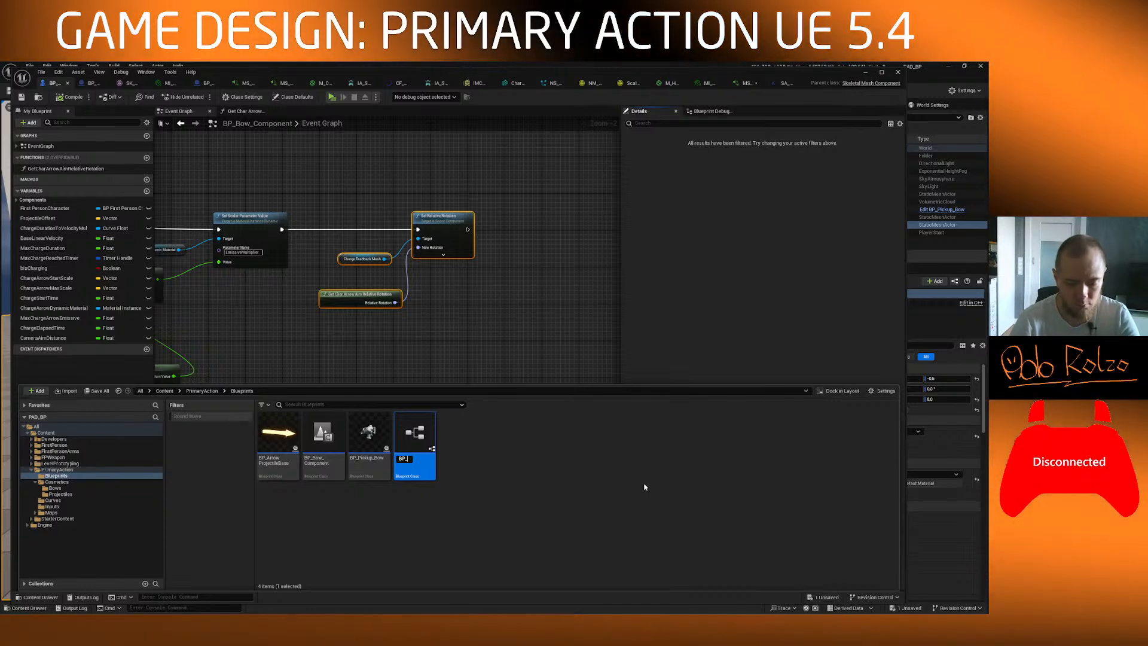
type("Targe")
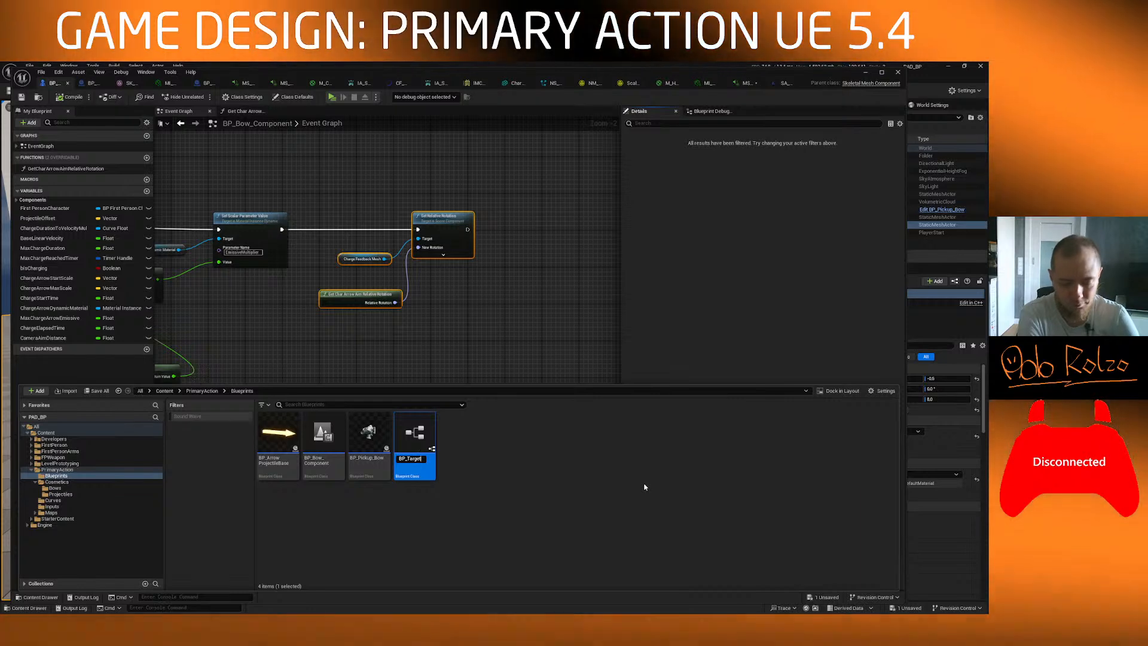
type("t")
key("BackSpace")
key("BackSpace")
key("BackSpace")
key("BackSpace")
key("BackSpace")
key("BackSpace")
type("Static")
type("onary")
type("Target")
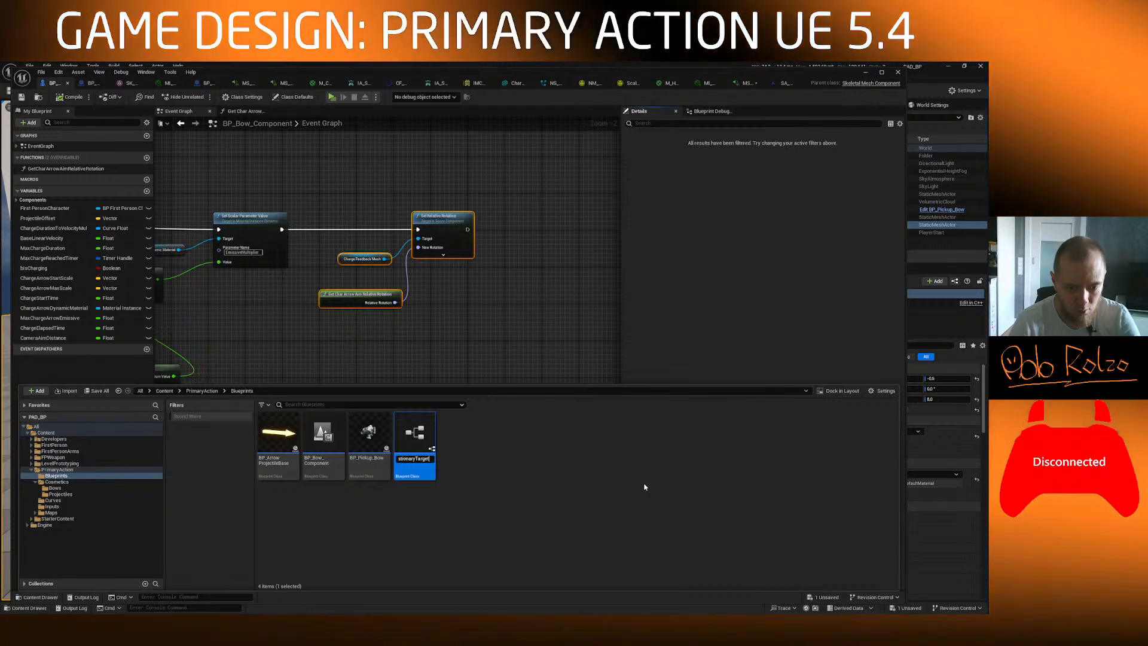
key("Return")
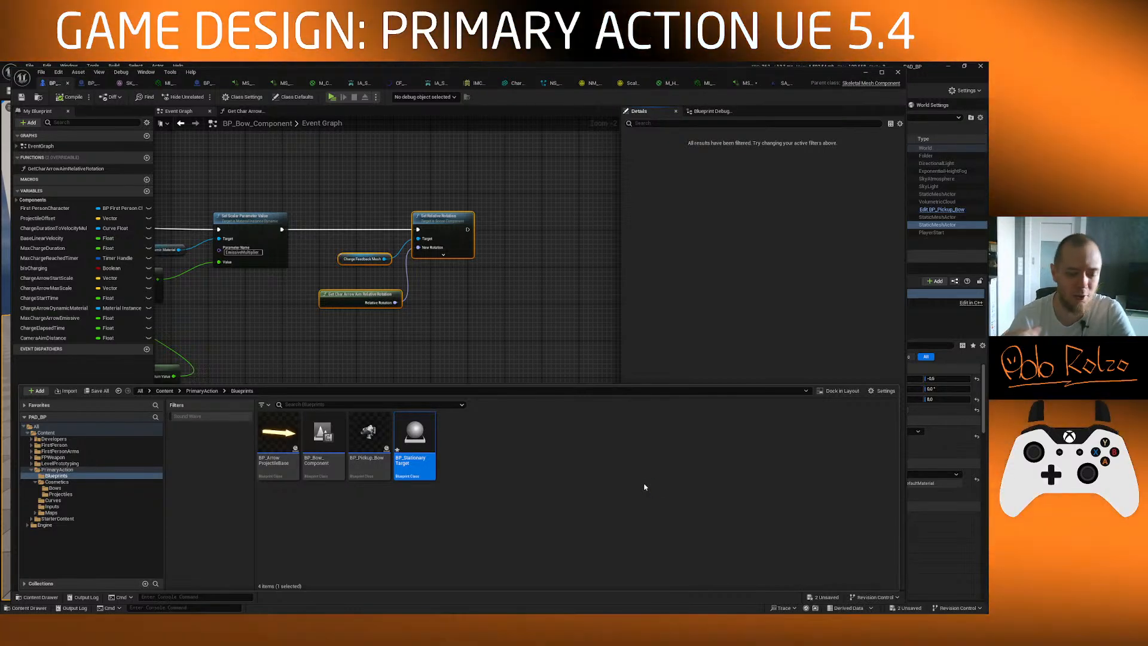
Step: Open the BP_StationaryTarget Blueprint for editing
left_click(643, 487)
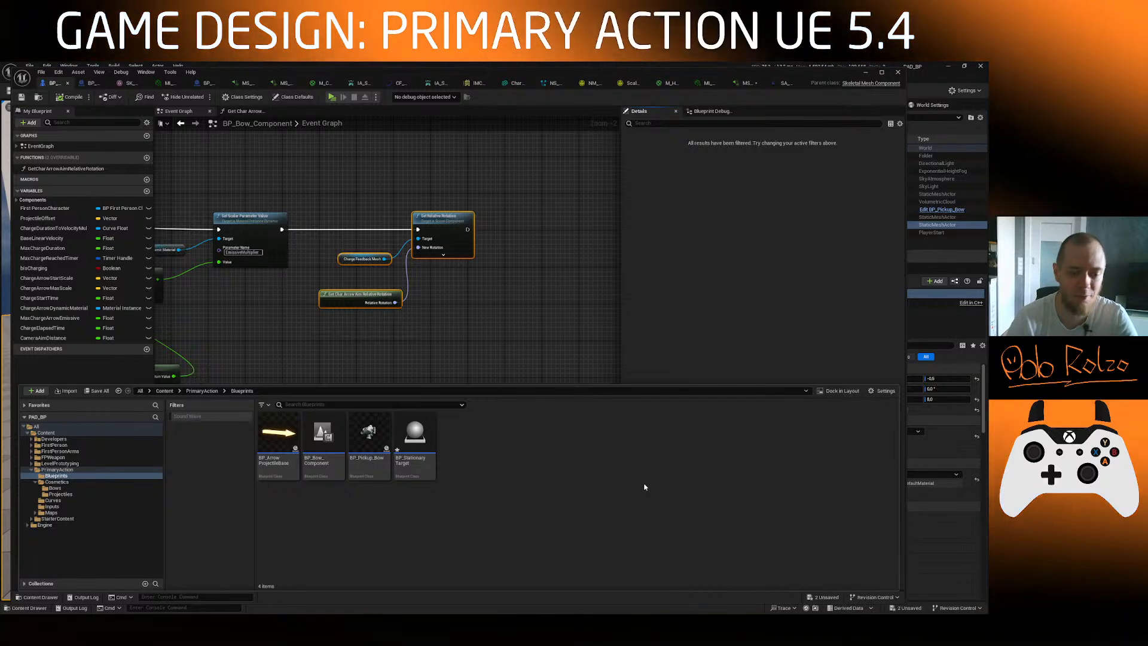
left_click(407, 441)
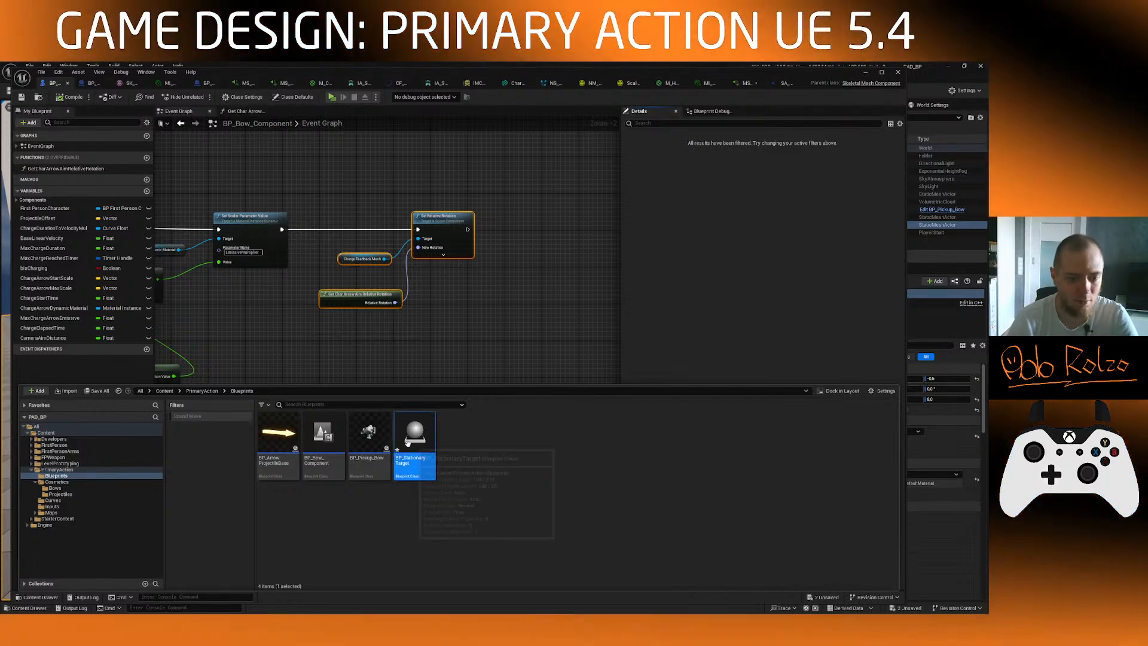
double_click(407, 442)
right_click_drag(490, 308, 354, 270)
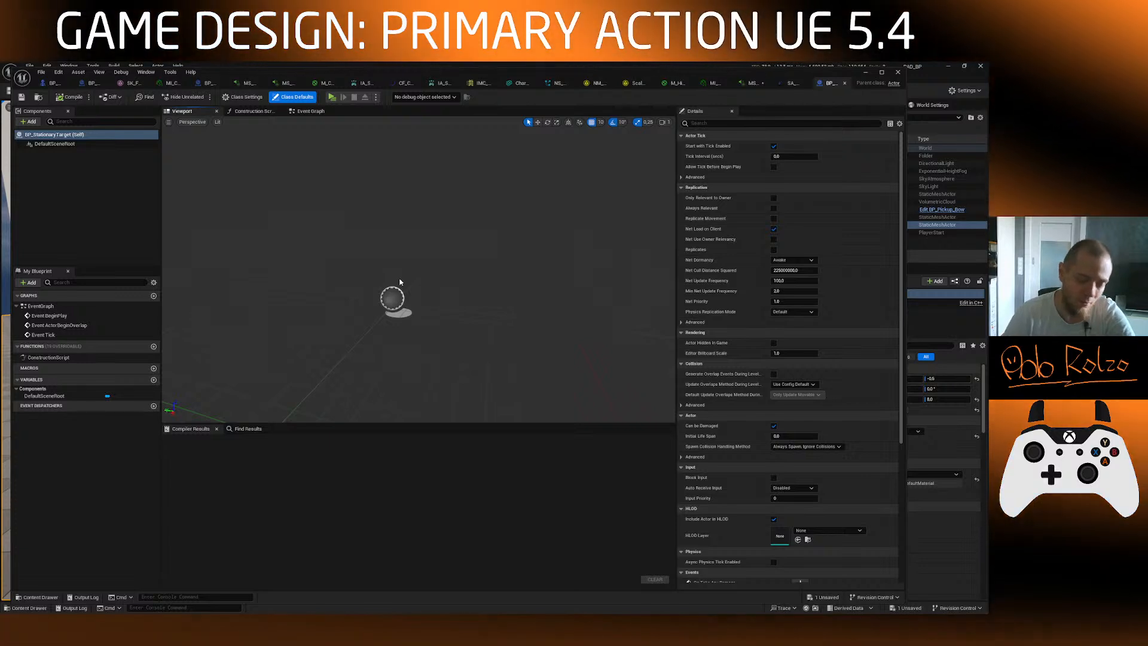
right_click_drag(461, 280, 479, 277)
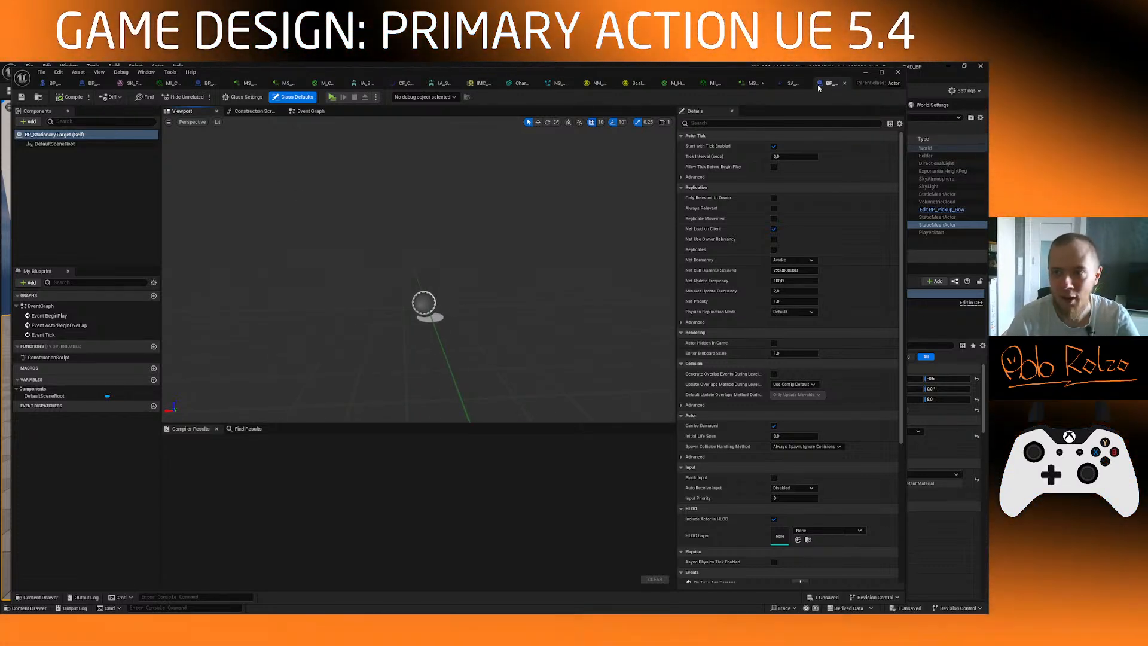
right_click_drag(199, 219, 199, 219)
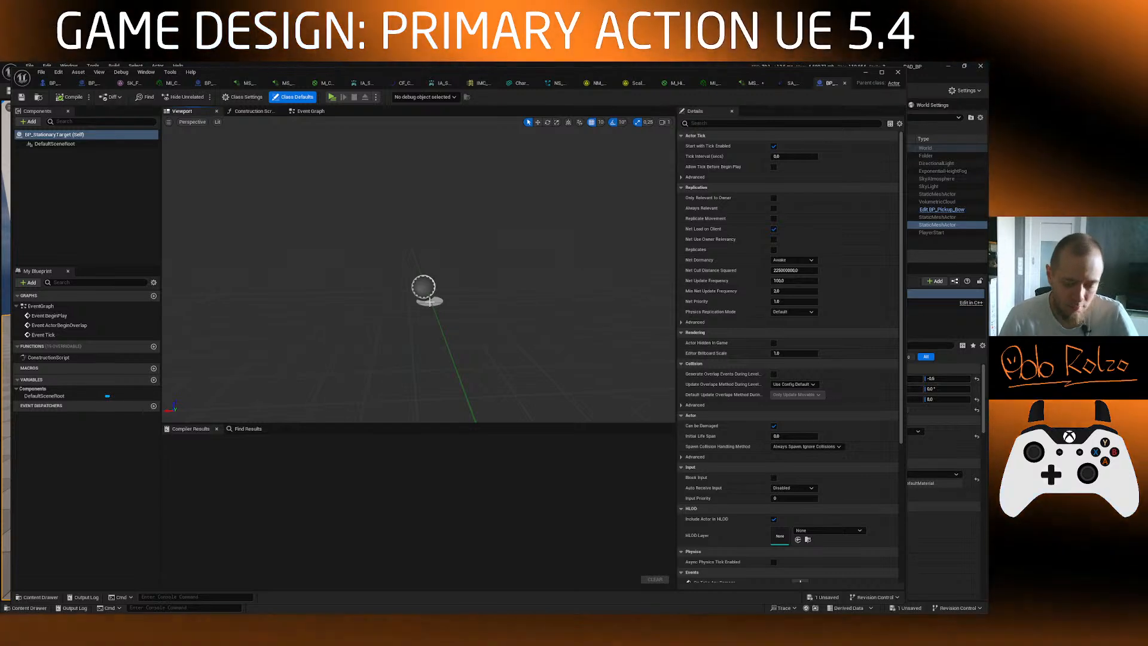
Step: Add a Cube component to BP_StationaryTarget and compile the Blueprint
left_click(31, 122)
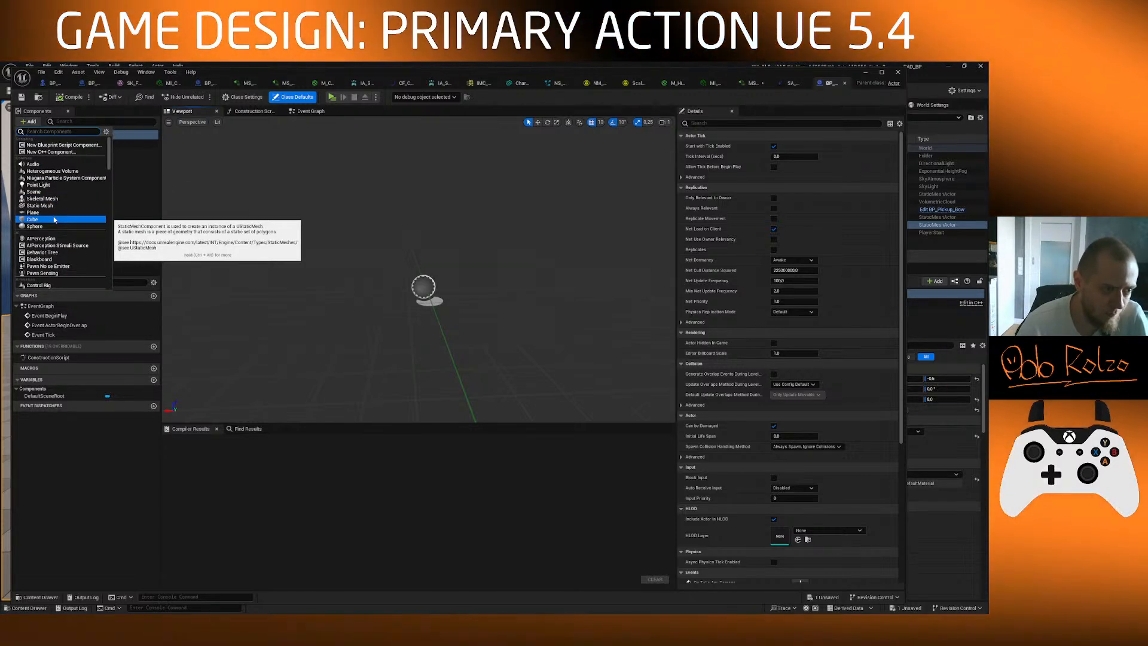
left_click(53, 220)
left_click_drag(402, 253, 418, 281, "alt")
right_click_drag(419, 281, 407, 254)
left_click(73, 97)
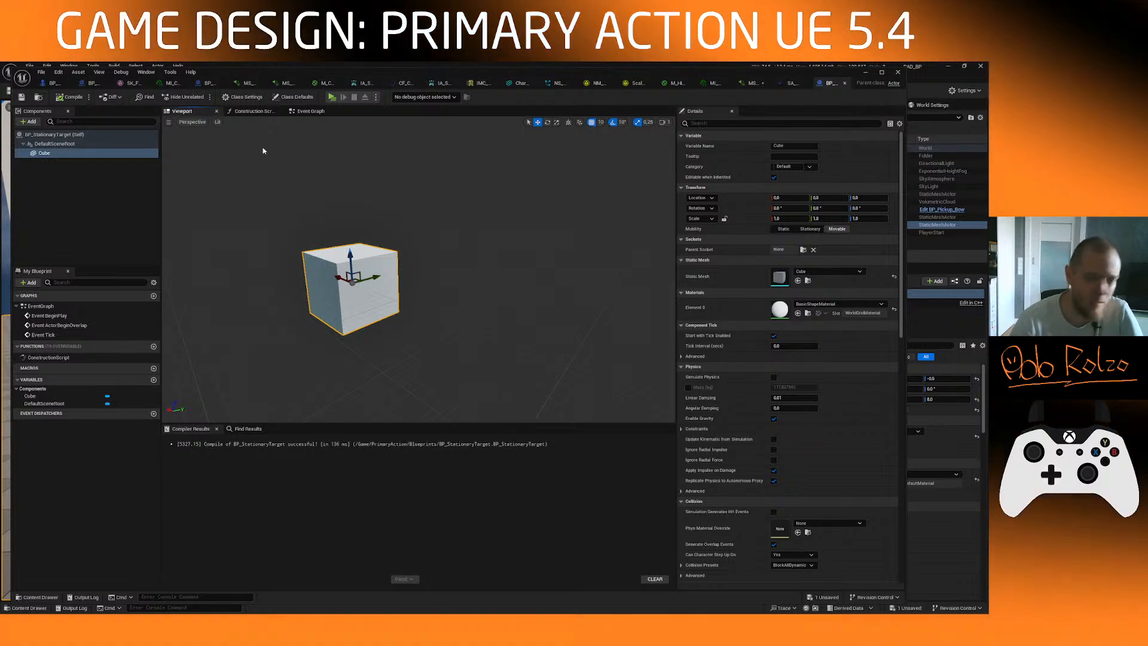
Step: Create a folder named Targets inside the PrimaryAction Cosmetics folder and open it
key("ctrl+space")
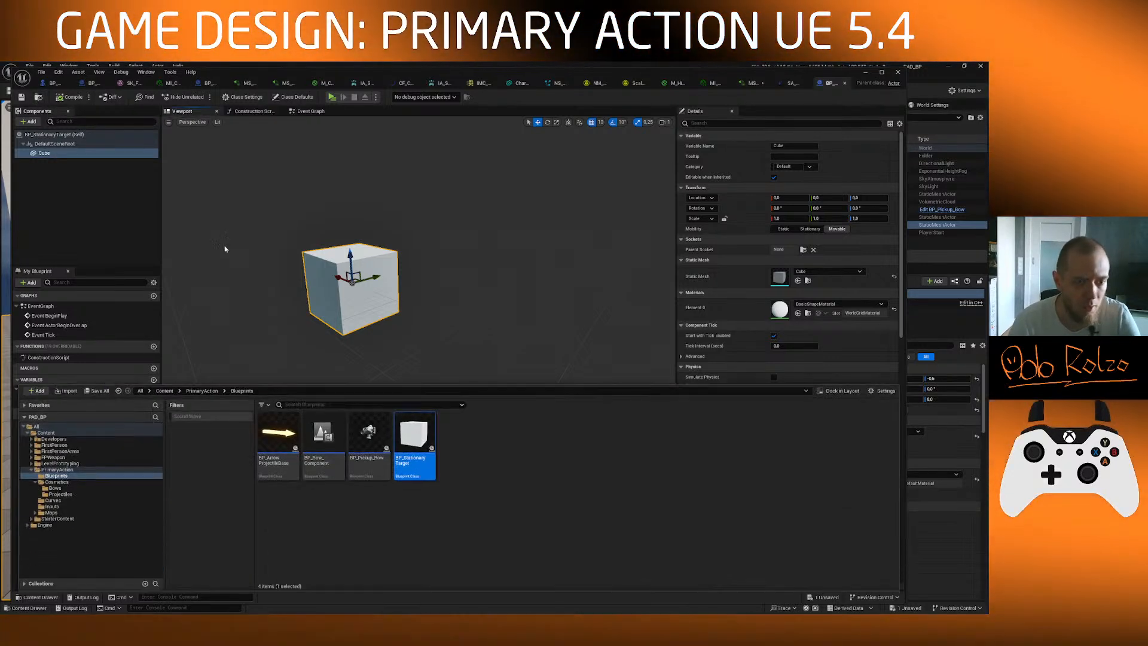
left_click(202, 391)
double_click(337, 448)
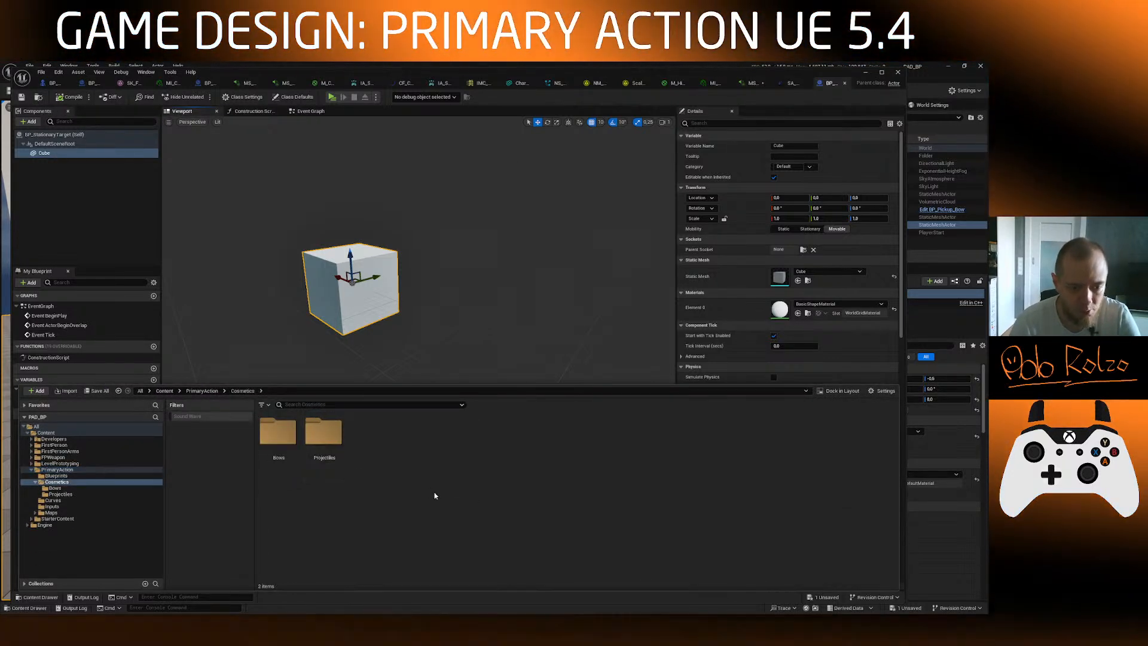
right_click(361, 457)
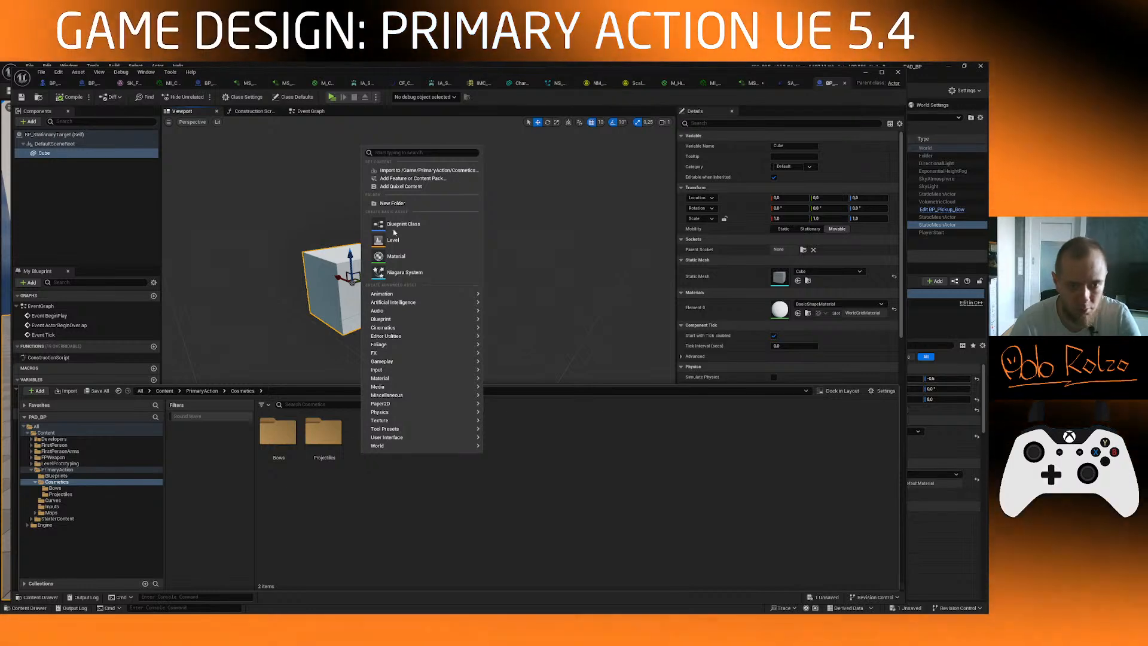
left_click(395, 224)
type("Targets")
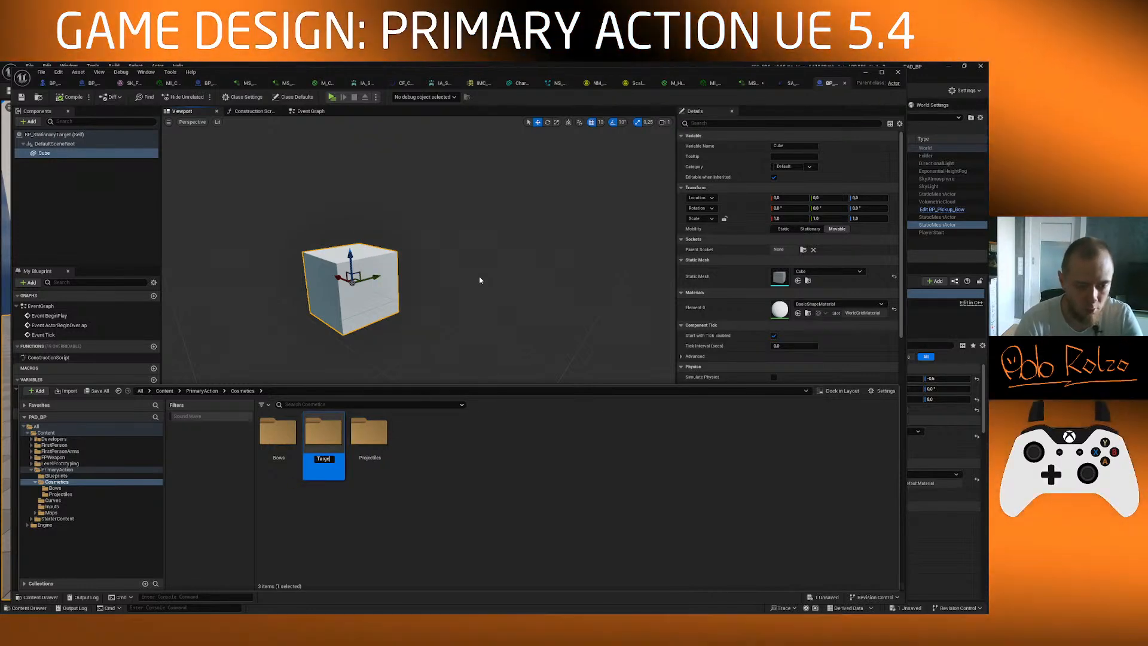
key("Return")
key("Return")
Step: Create a material named M_StationaryTarget in the Targets folder and open it for editing
right_click(319, 450)
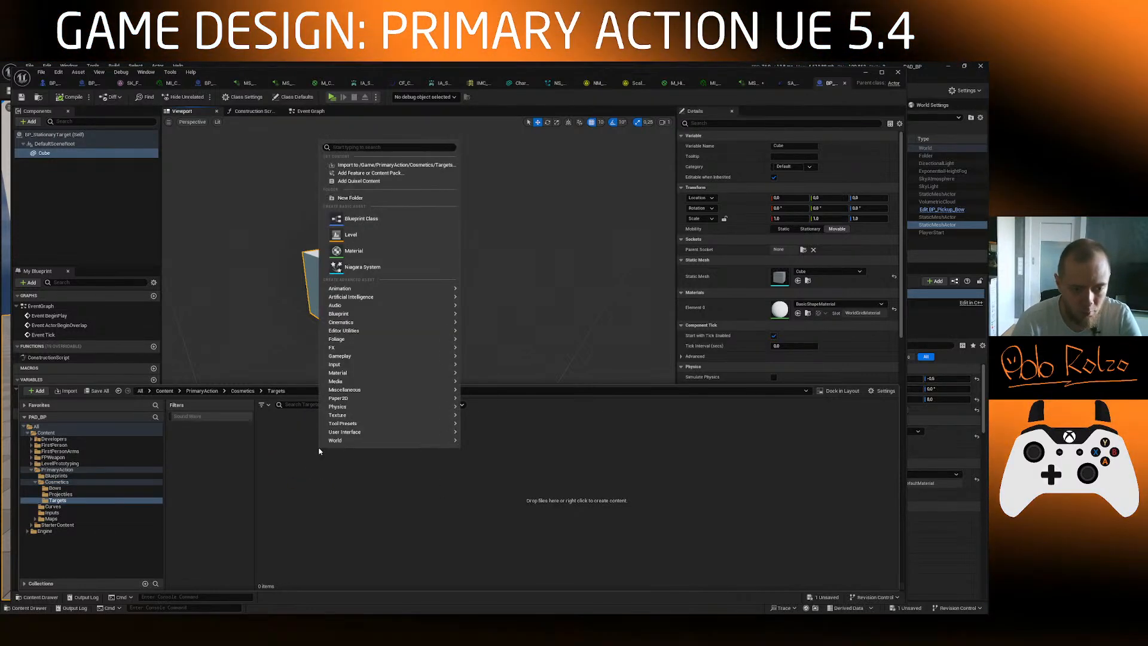
left_click(354, 251)
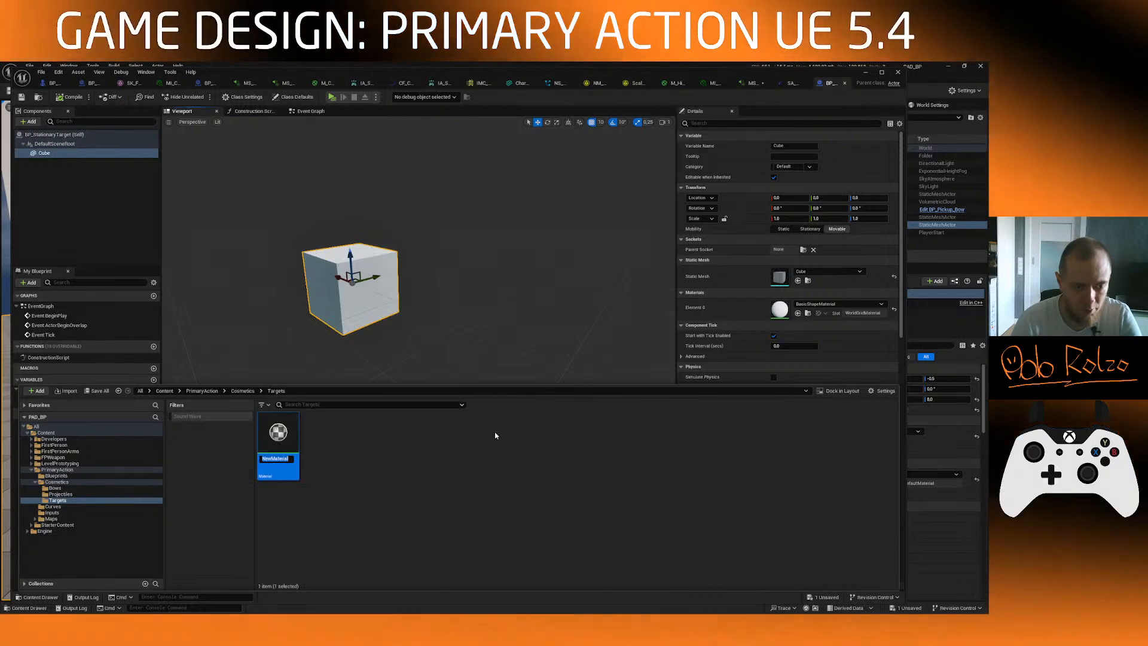
type("M_Station")
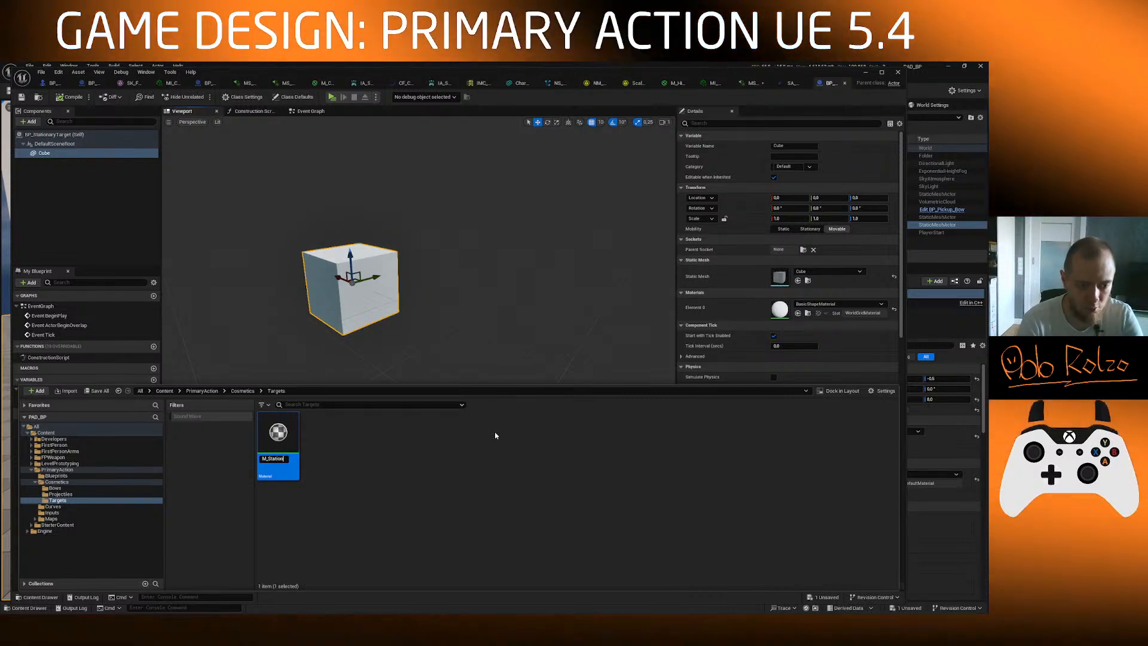
type("aryTarget")
key("Return")
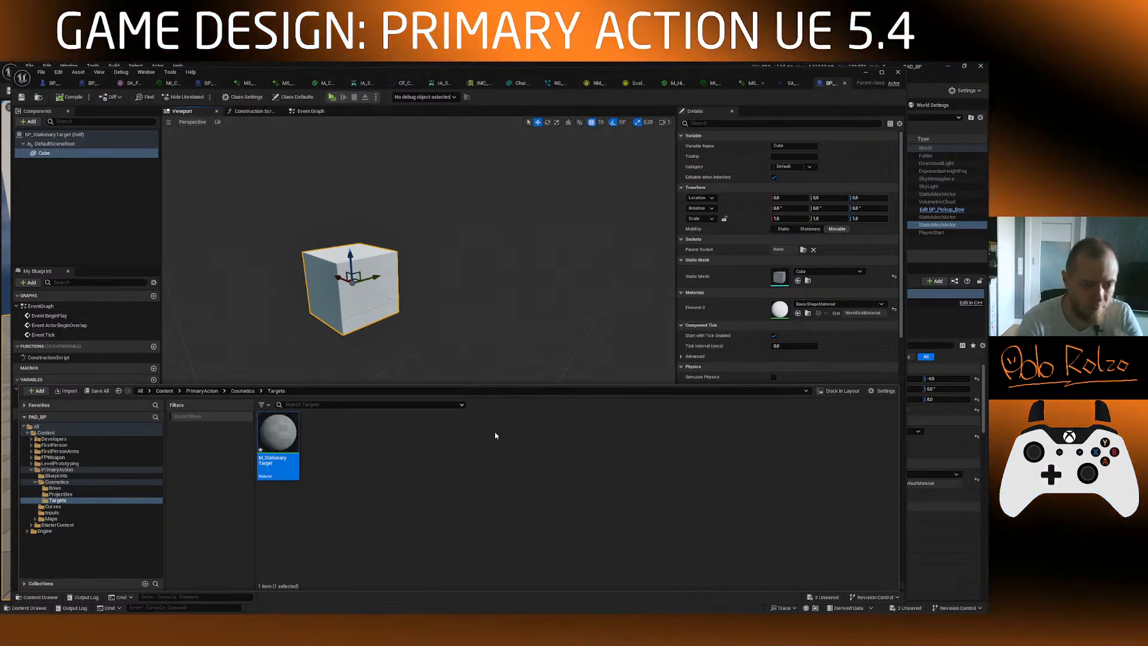
key("Return")
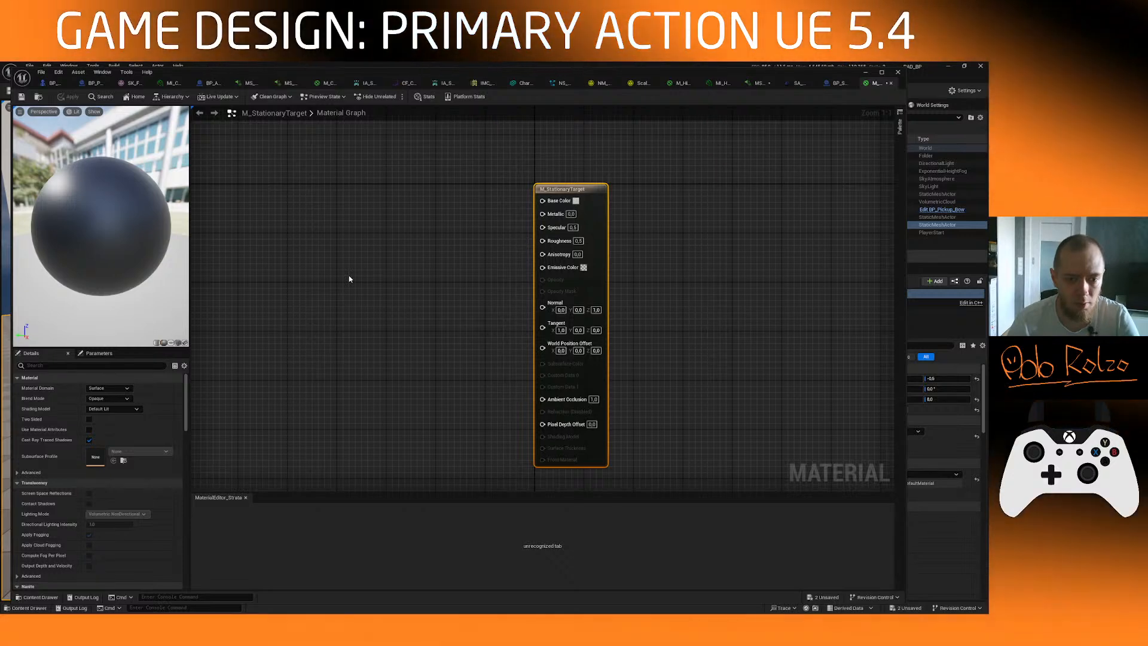
Step: Add a vector parameter node to the M_StationaryTarget material graph
left_click(350, 278)
right_click(359, 274)
left_click(386, 299)
left_click_drag(111, 388, 37, 389)
key("Delete")
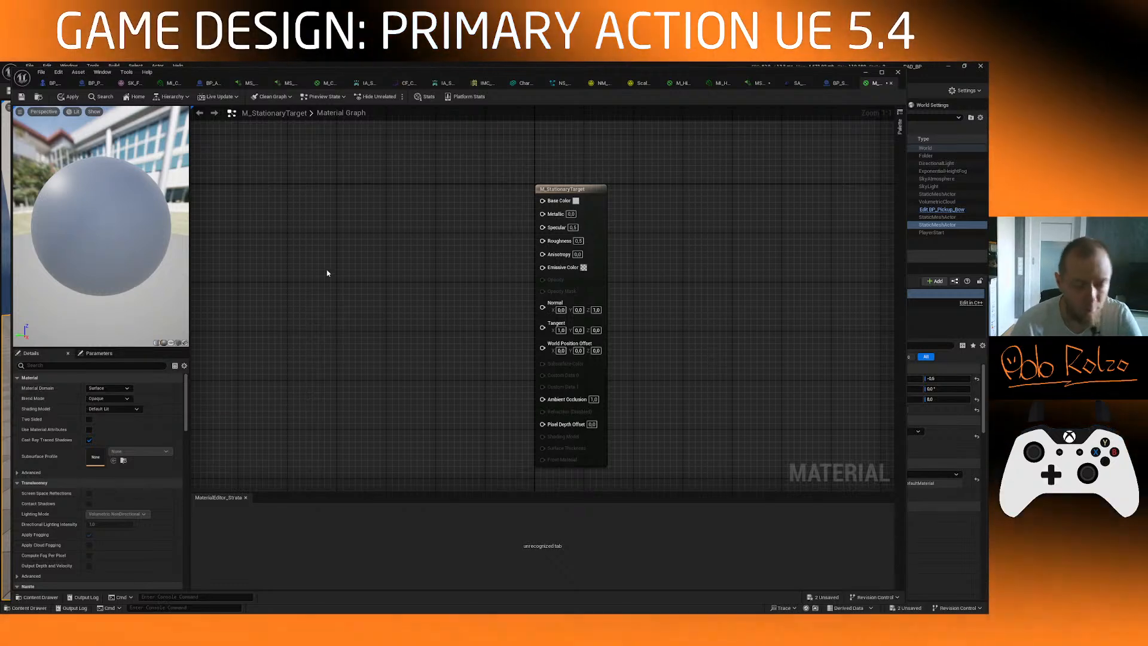
key("ctrl+z")
Step: Rename the vector parameter to TargetColor
left_click(357, 275)
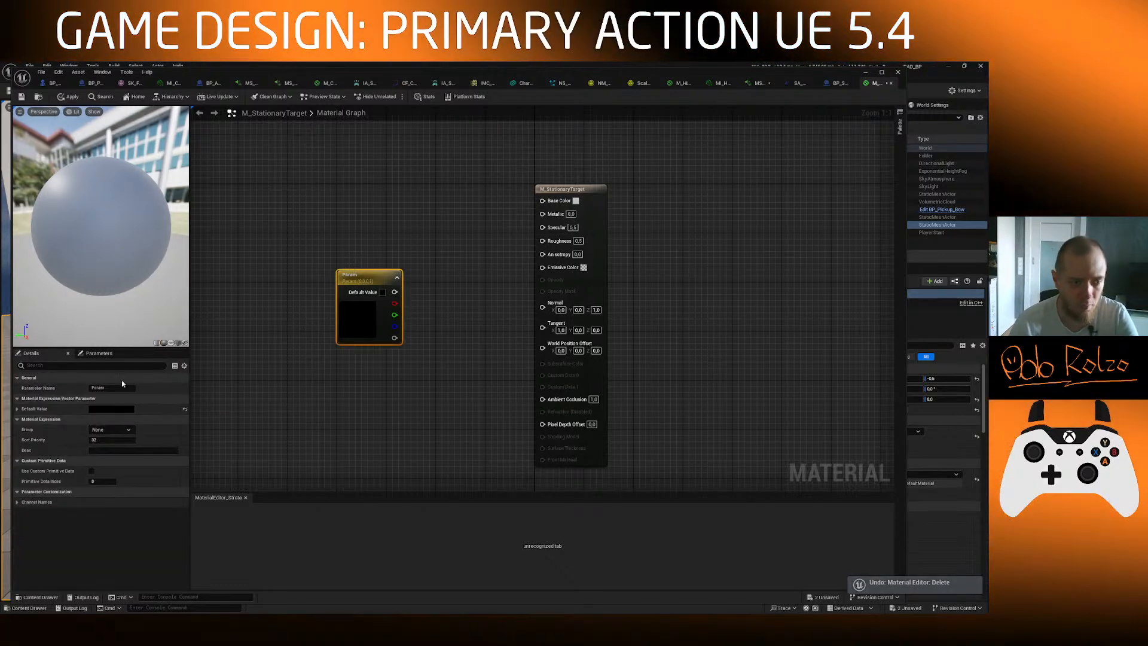
left_click_drag(109, 387, 86, 388)
key("BackSpace")
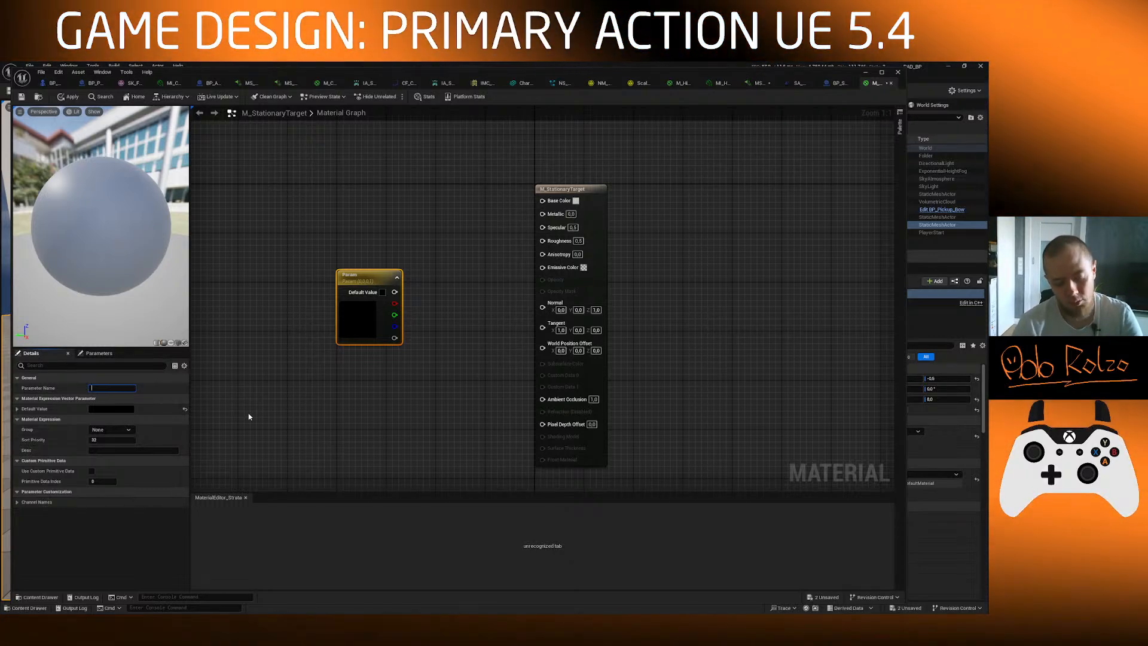
type("TargetColor")
key("Return")
Step: Connect the TargetColor output to the material's Base Color input and reposition the parameter node beside the result node
left_click_drag(357, 279, 338, 268)
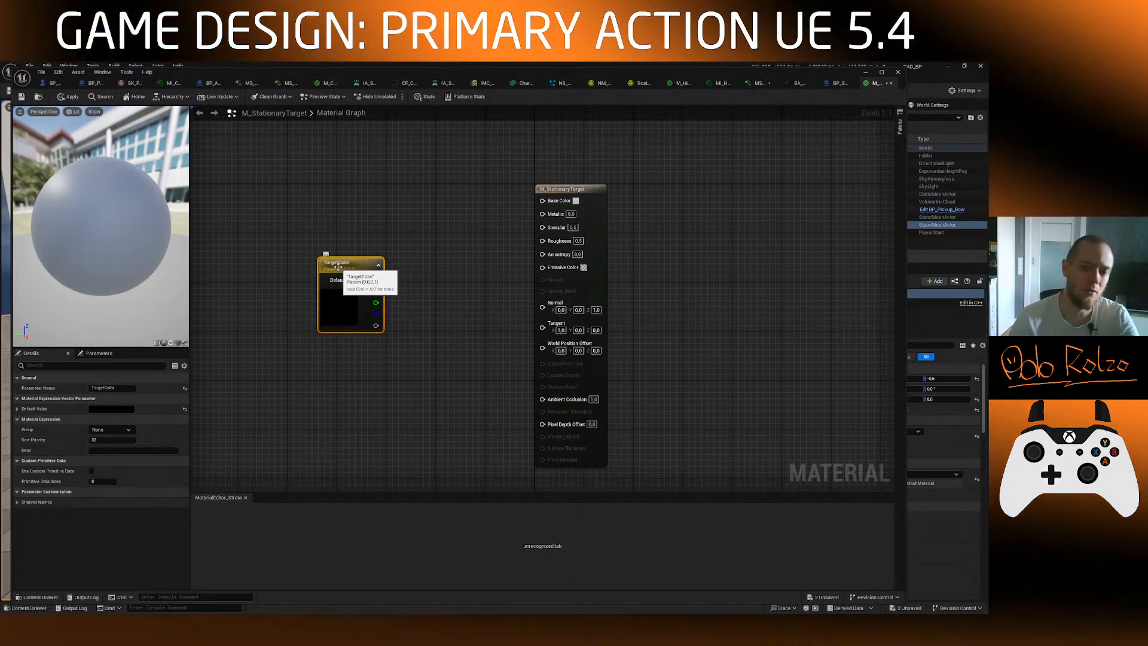
left_click_drag(376, 279, 542, 200)
left_click_drag(344, 269, 339, 221)
right_click_drag(379, 189, 432, 246)
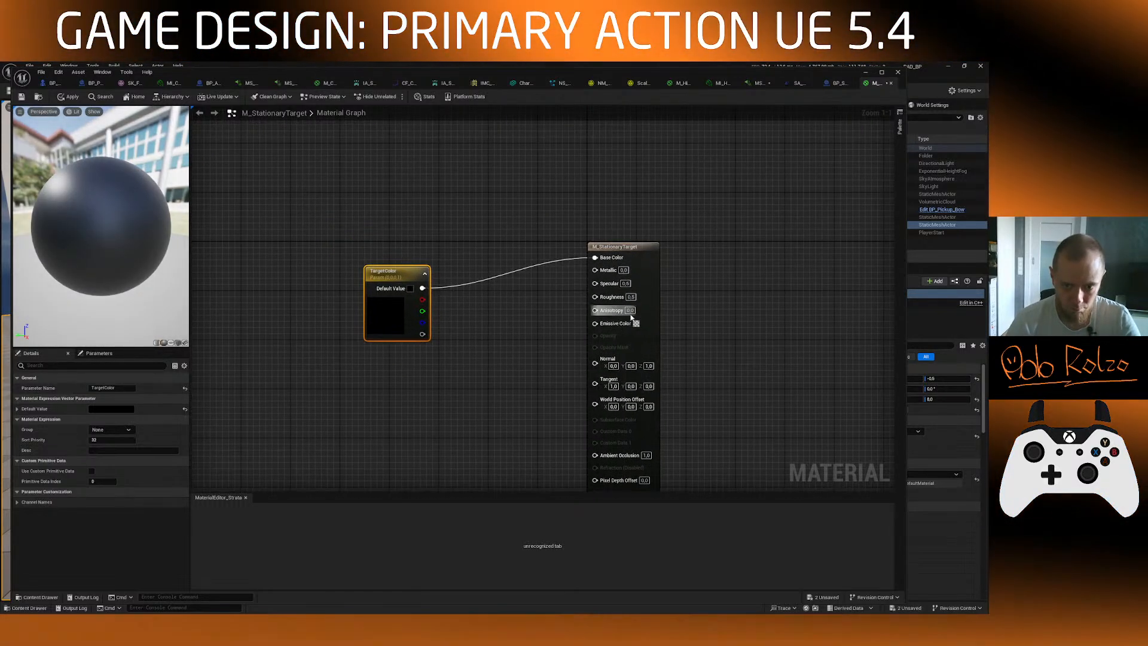
Step: Set the M_StationaryTarget material's Metallic value to 1 and its Roughness value to 0
left_click(623, 270)
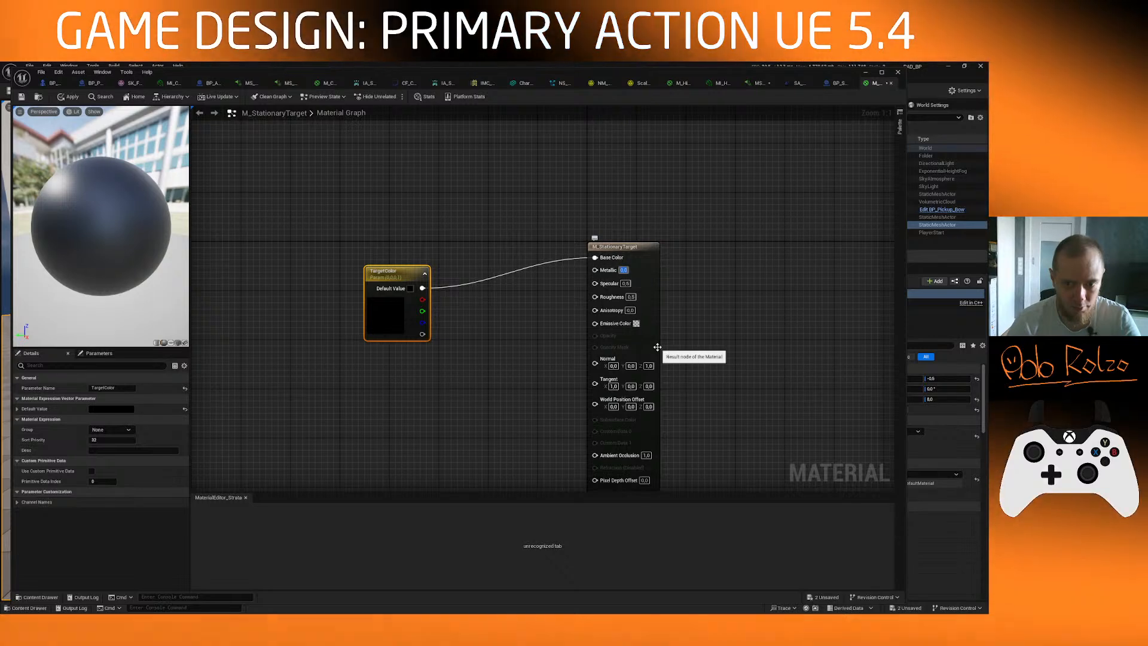
type("1")
key("Return")
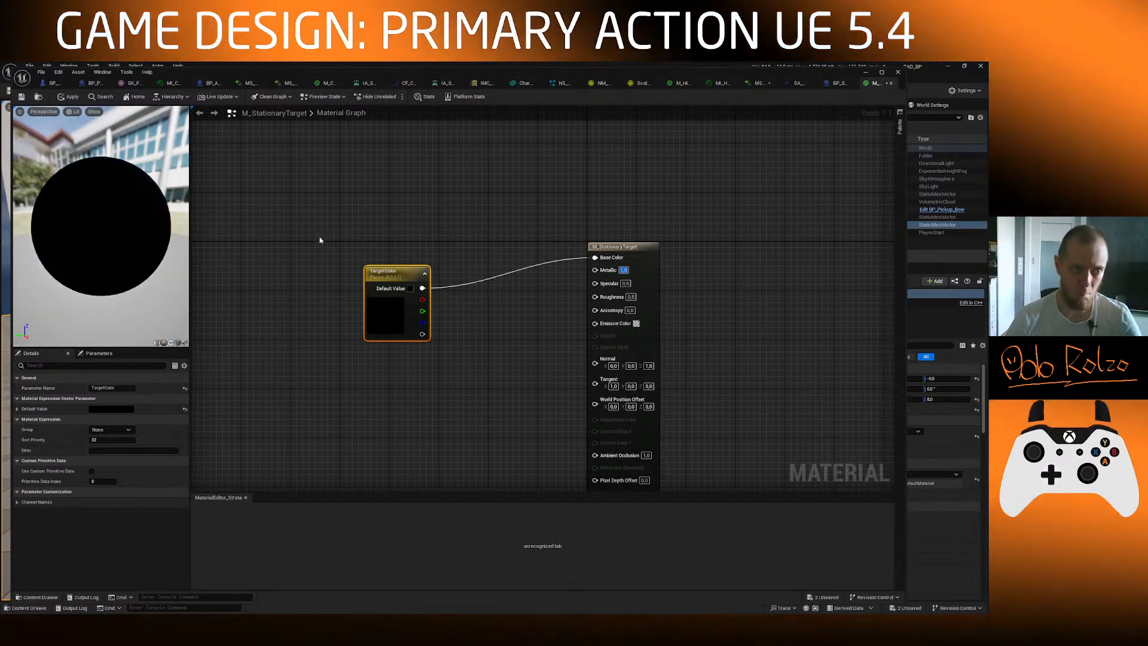
left_click(538, 297)
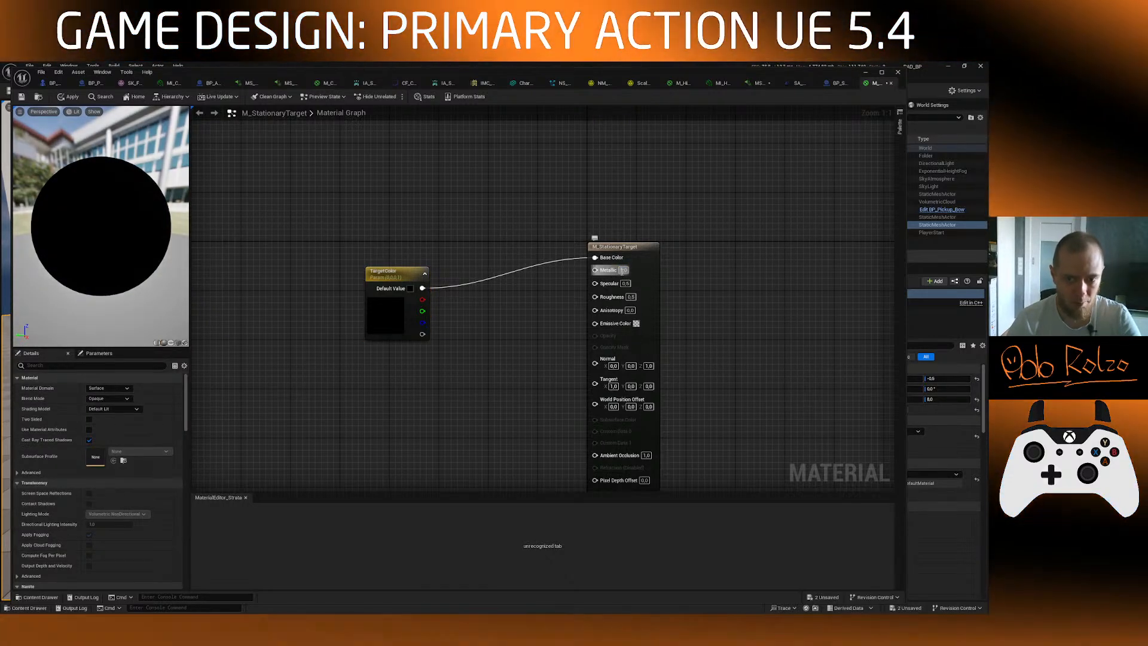
left_click(625, 283)
left_click(630, 296)
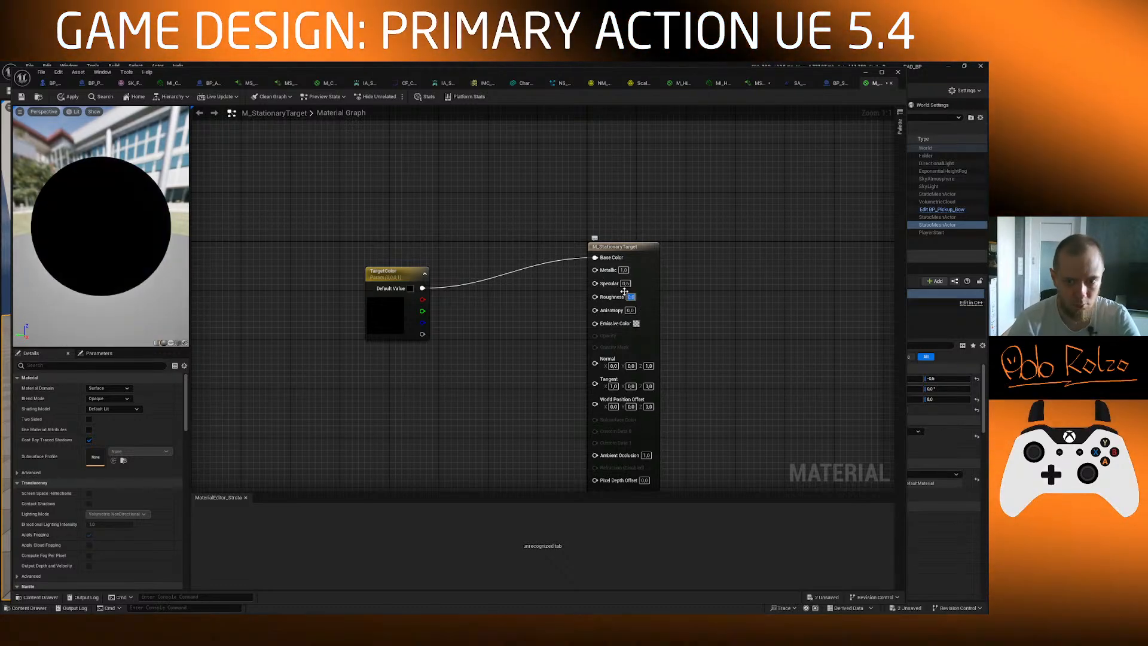
Step: Set the TargetColor parameter's default color to white
double_click(386, 314)
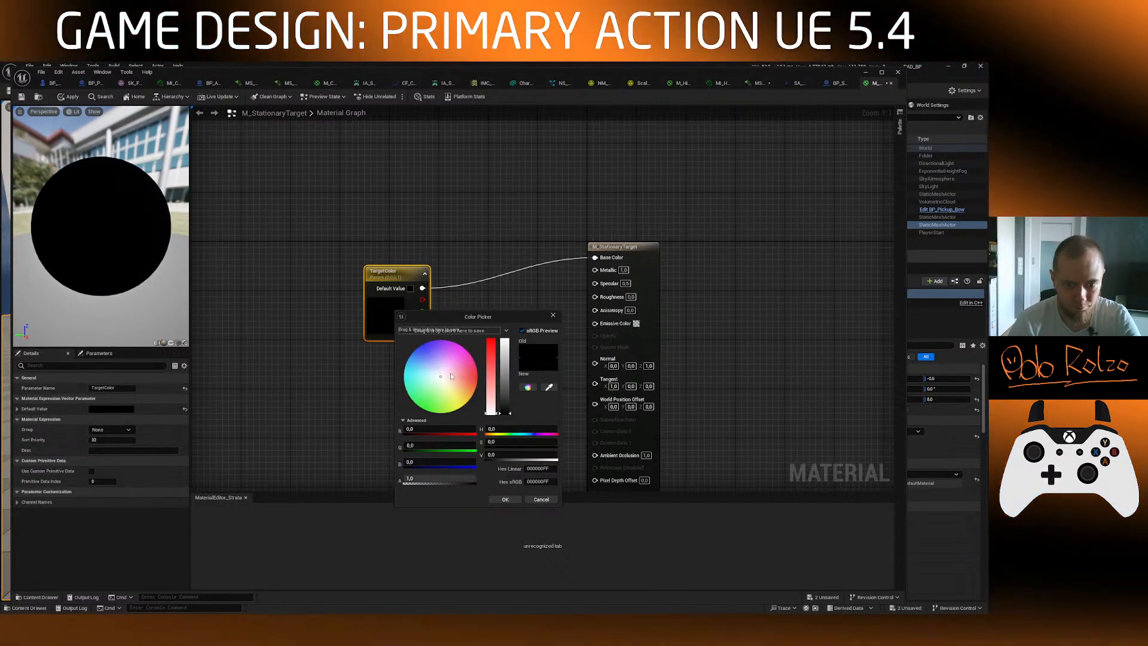
left_click_drag(504, 374, 504, 338)
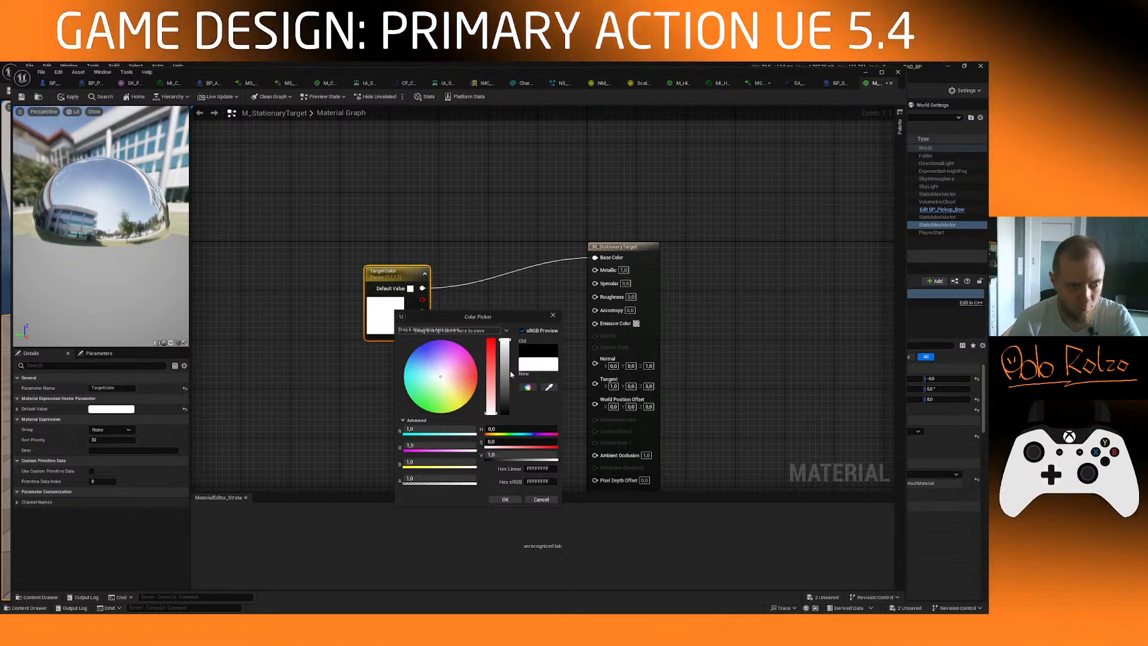
left_click(505, 499)
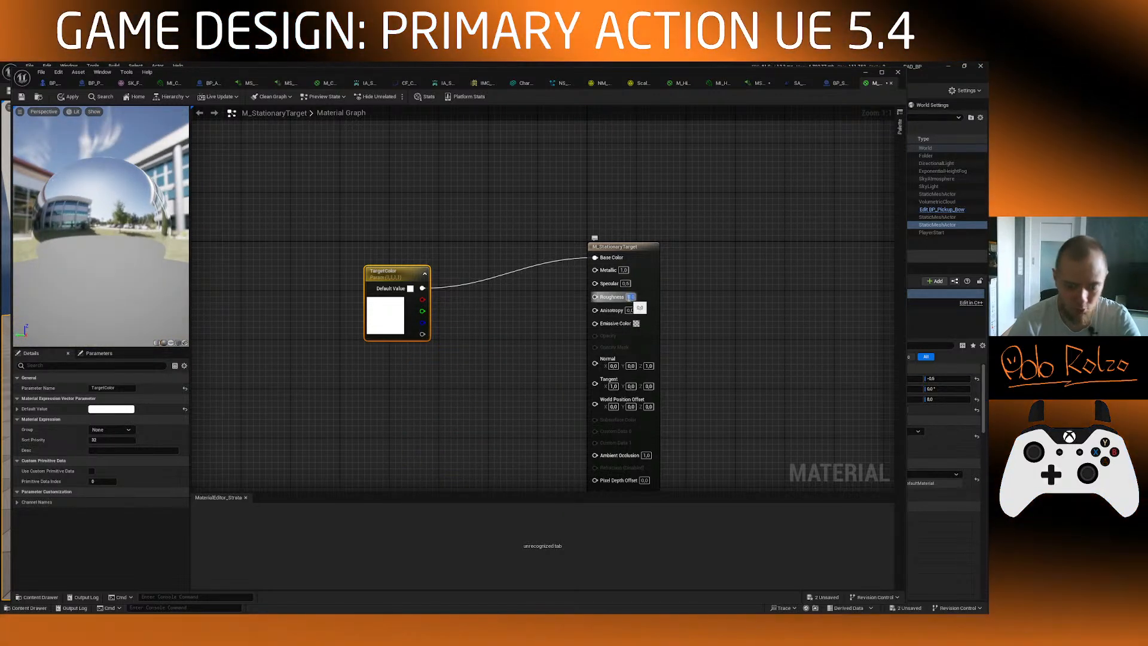
Step: Try a Roughness of 0.5 on the material, settle on 0.3, and inspect the preview sphere
type("0,5")
key("Return")
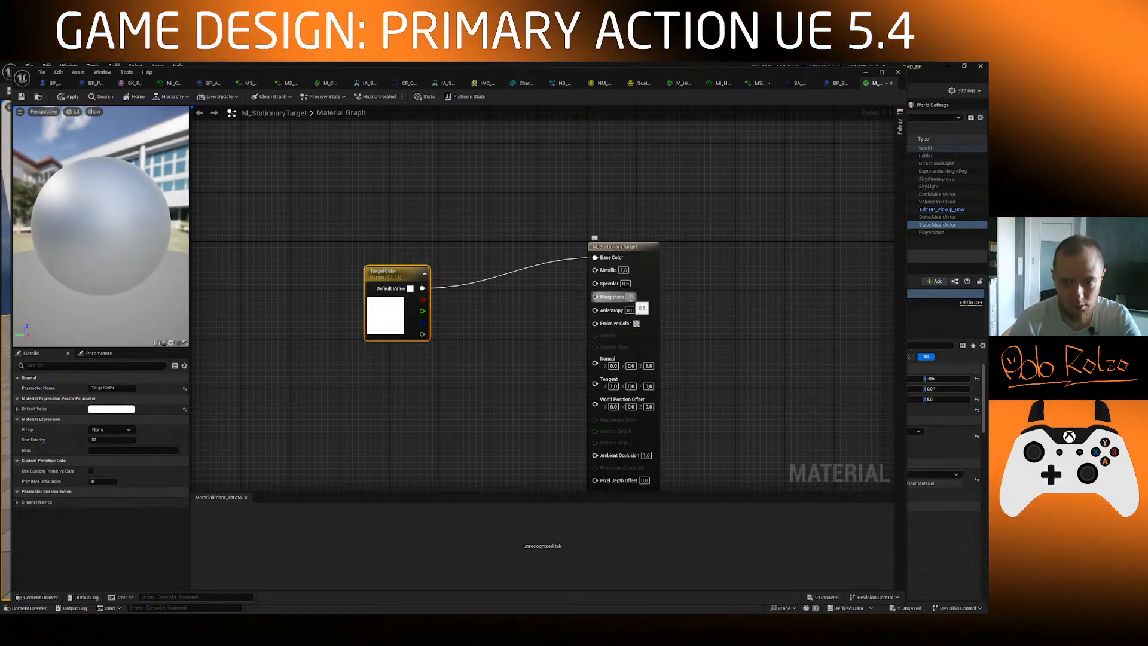
type("0,3")
key("Return")
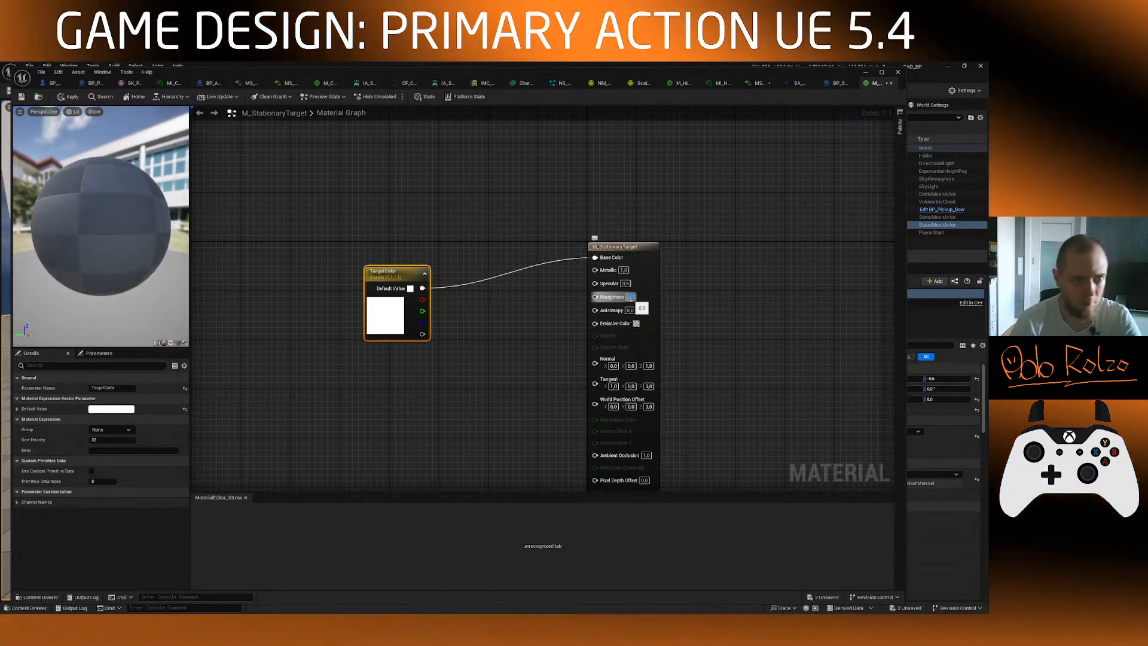
left_click_drag(72, 234, 113, 218)
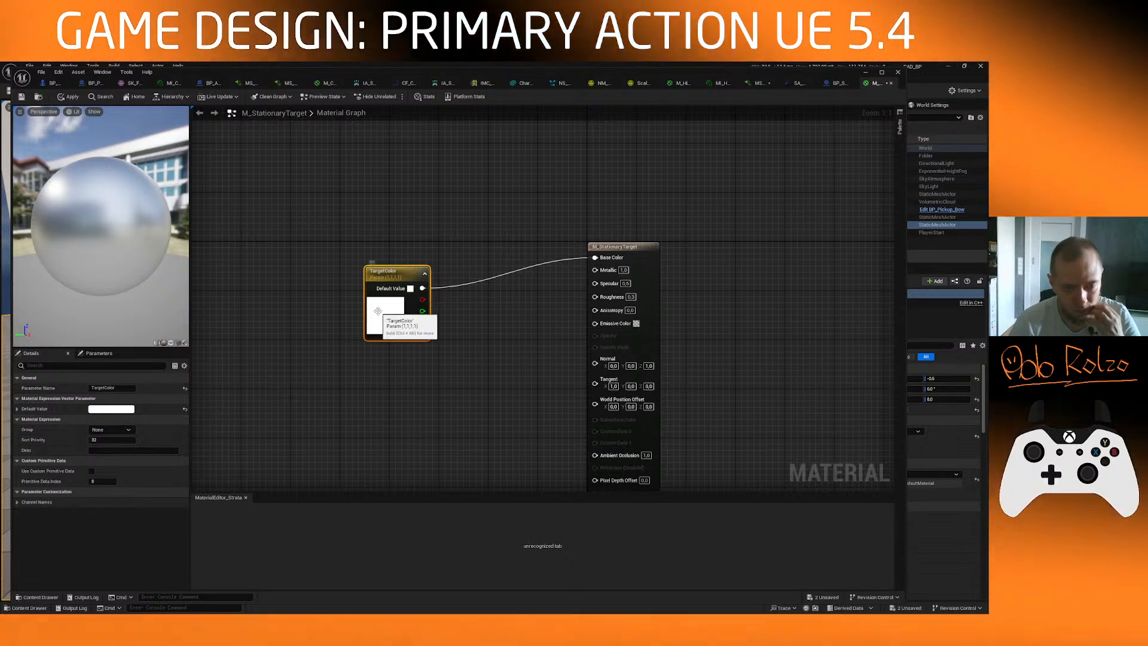
Step: Set the TargetColor parameter's default color to a fully saturated orange, sRGB hex FF5A00FF
double_click(372, 303)
left_click_drag(427, 387, 401, 421)
left_click(461, 381)
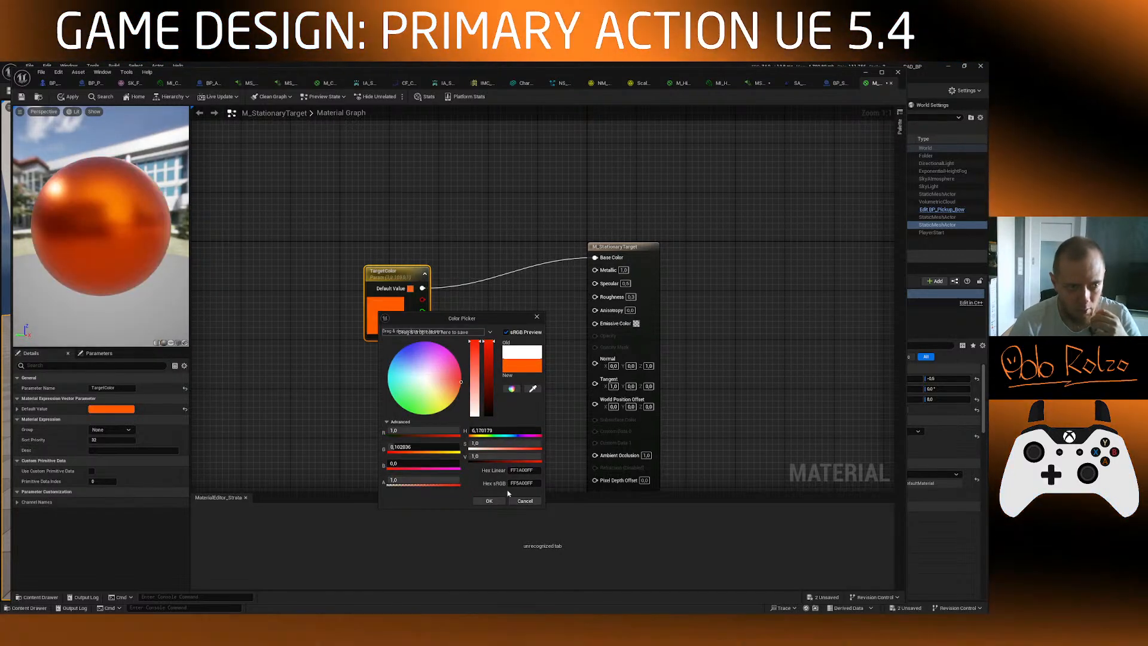
left_click(488, 500)
Step: Move the TargetColor node level with the Base Color input and save the material
left_click_drag(387, 271, 387, 241)
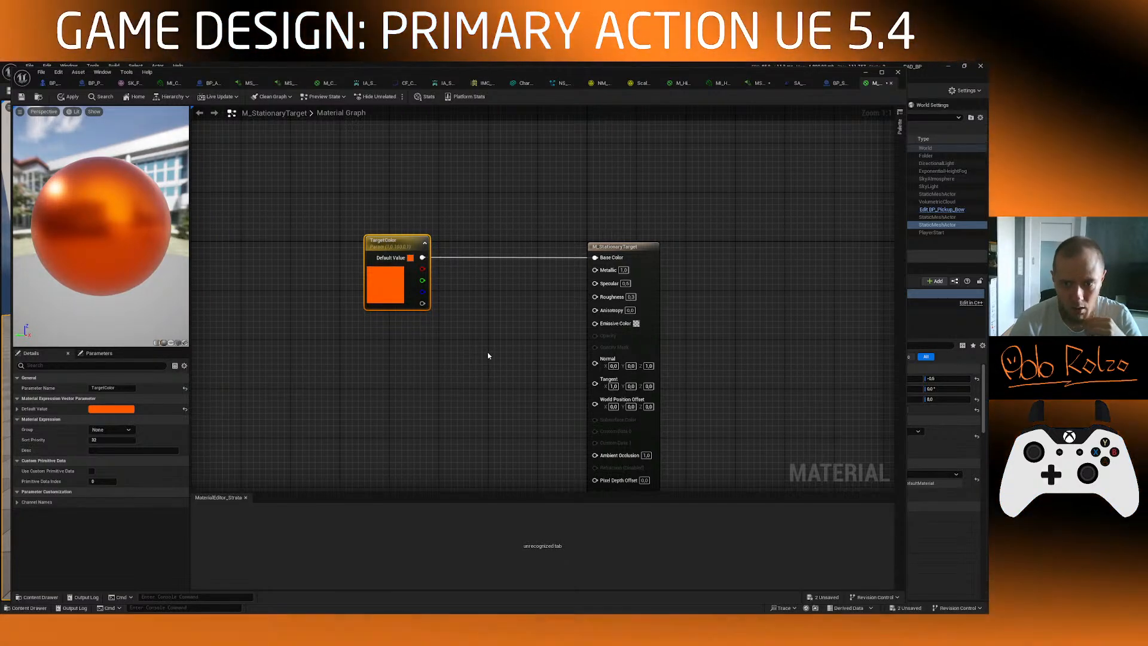
scroll(488, 355, "down", 1)
right_click_drag(489, 356, 440, 304)
left_click(21, 97)
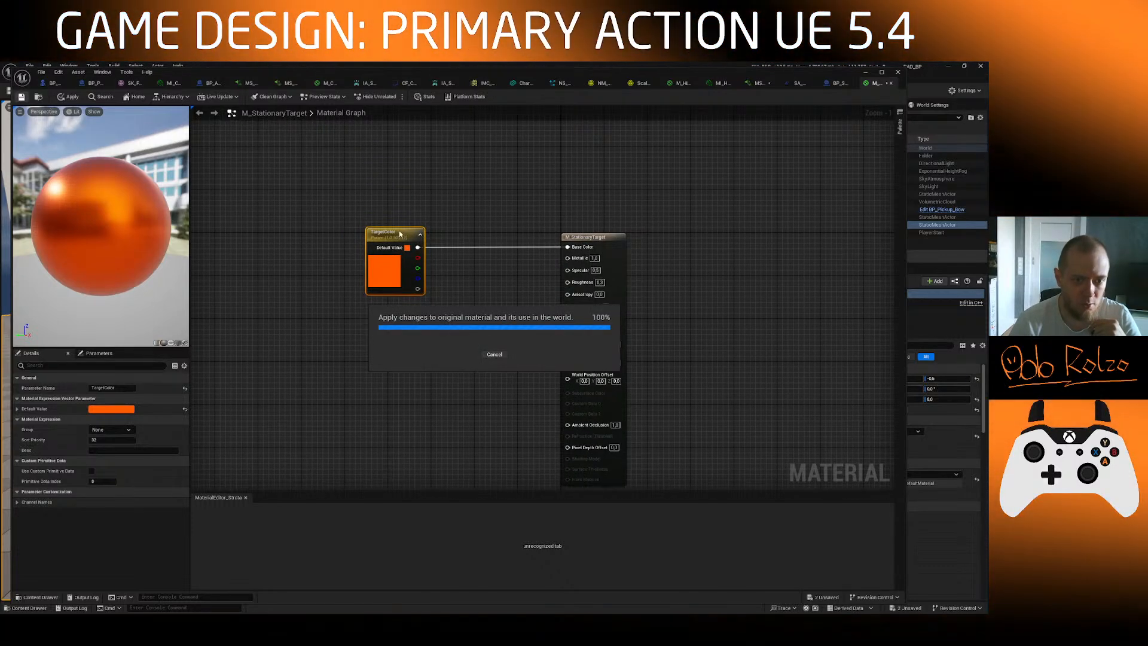
Step: Create a material instance from M_StationaryTarget in the Targets folder and name it MI_StationaryTarget
left_click(38, 97)
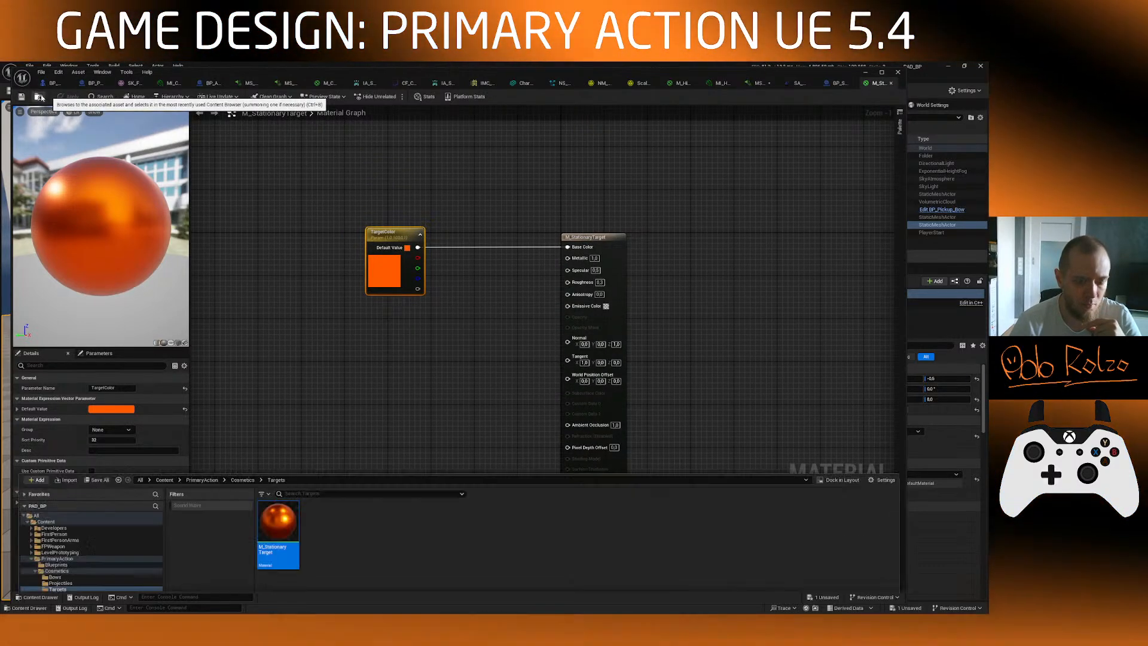
right_click(283, 478)
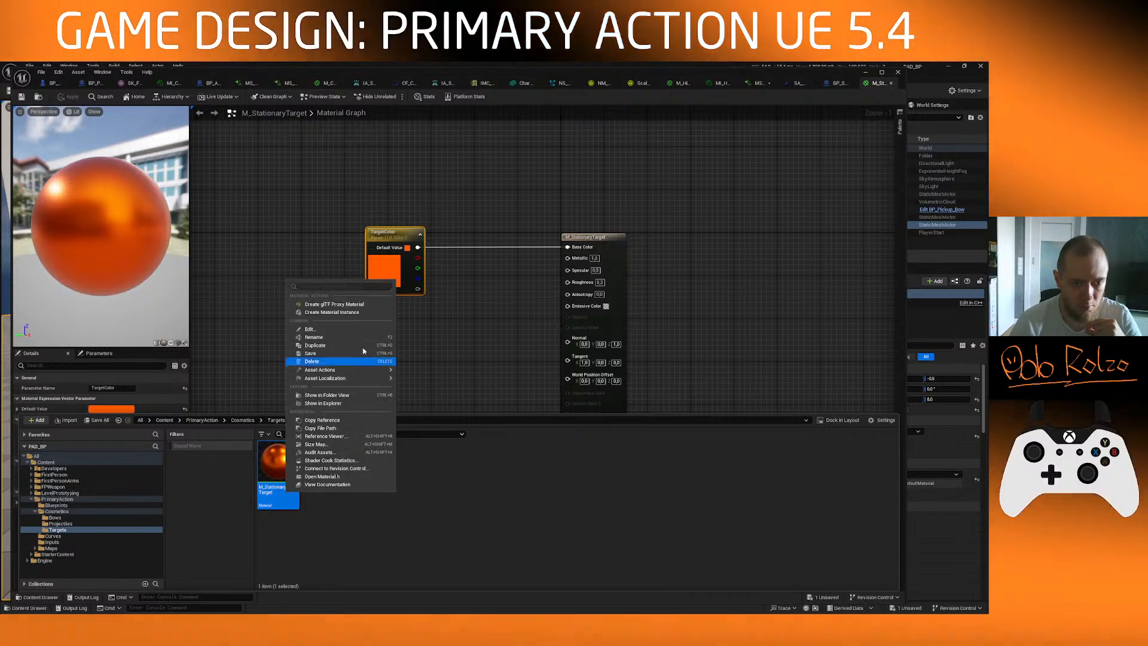
left_click(362, 317)
type("q")
key("ctrl+z")
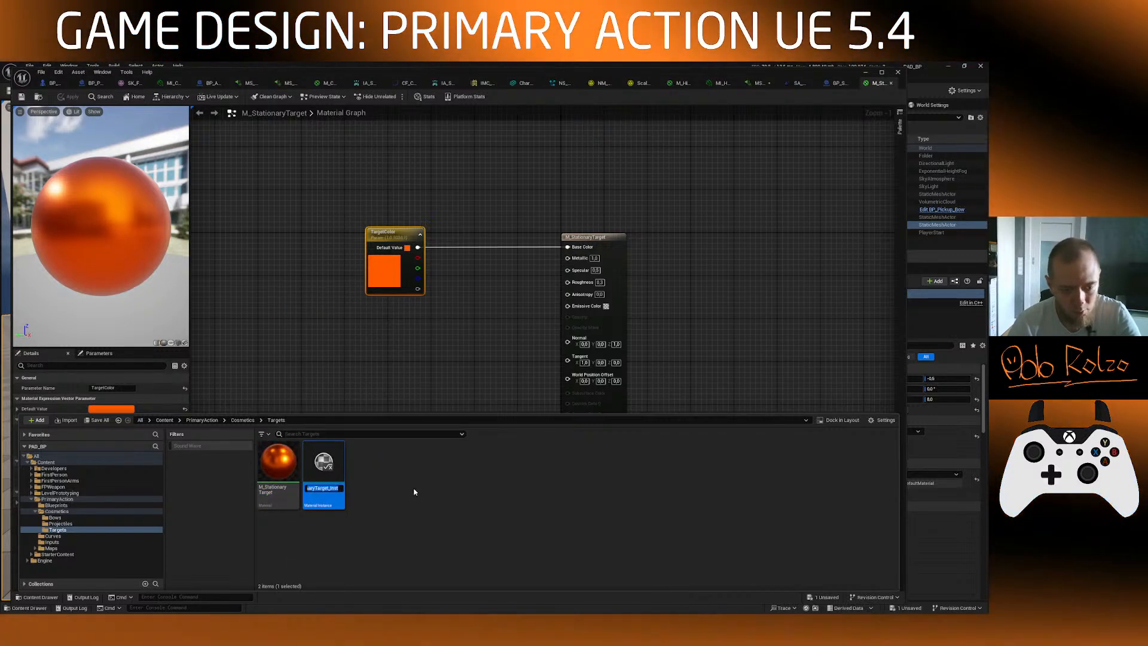
key("Home")
key("Right")
key("Right")
key("Right")
key("Right")
key("Right")
key("Right")
key("Right")
key("Right")
key("Right")
key("Right")
key("Right")
key("Right")
key("Right")
key("Right")
key("Right")
key("Right")
key("Right")
key("Right")
key("Right")
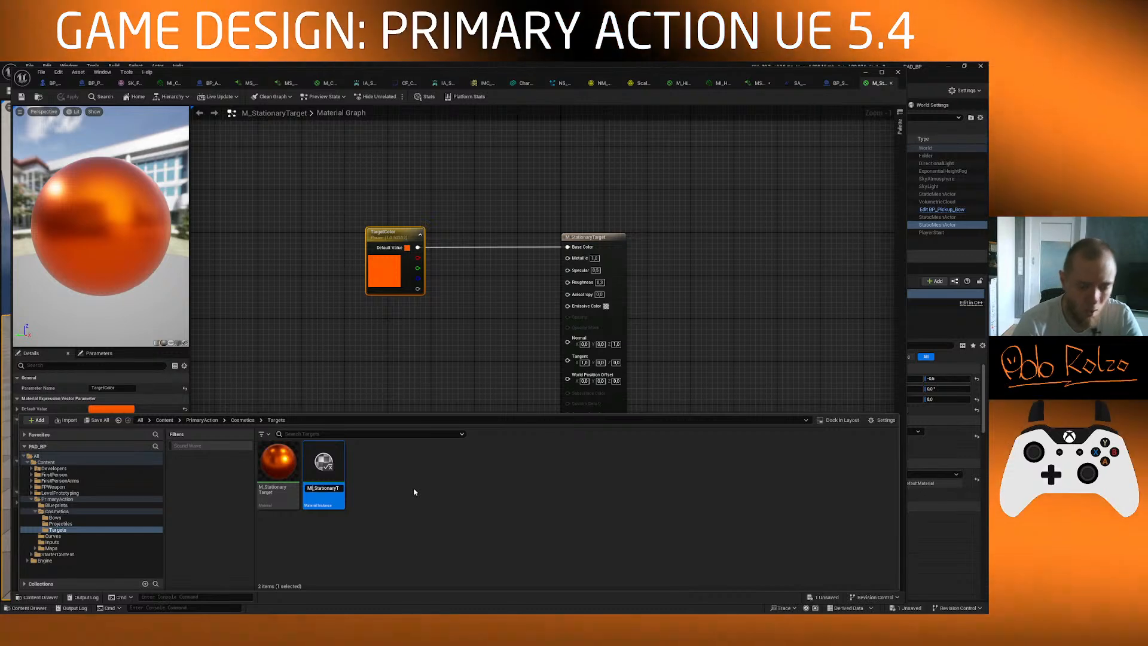
key("BackSpace")
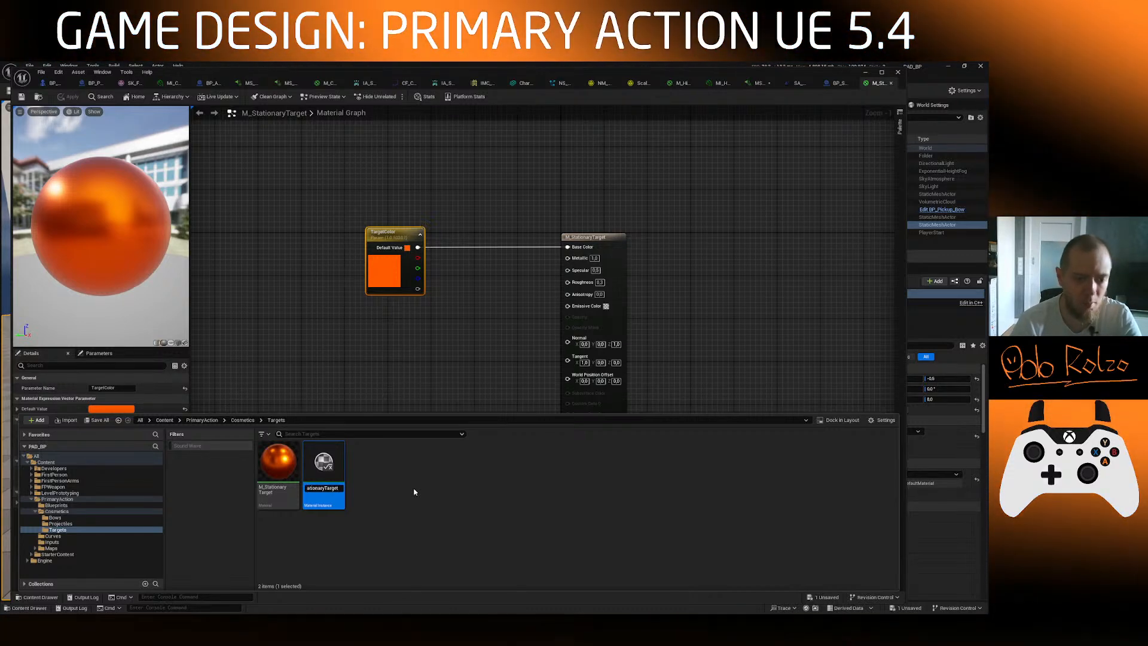
key("Return")
Step: Open MI_StationaryTarget and enable its TargetColor override, keeping an orange color
double_click(321, 465)
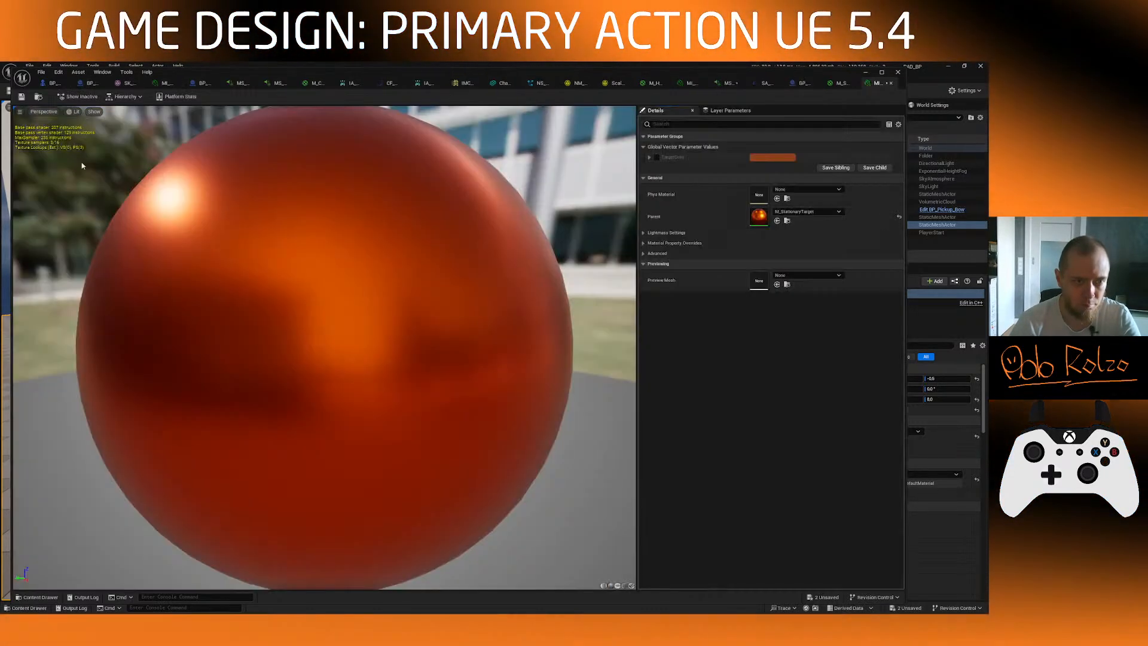
left_click(656, 158)
left_click(773, 157)
left_click(828, 223)
left_click_drag(828, 223, 818, 217)
left_click(928, 348)
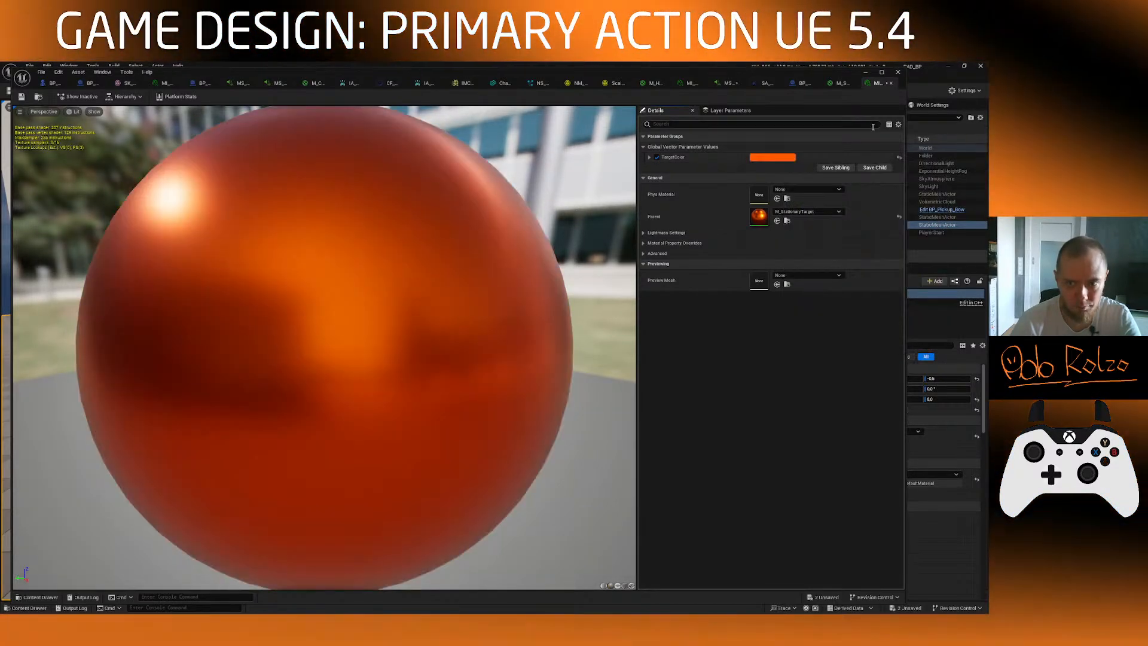
Step: Return to the BP_StationaryTarget Blueprint and view its Event Graph
left_click(801, 83)
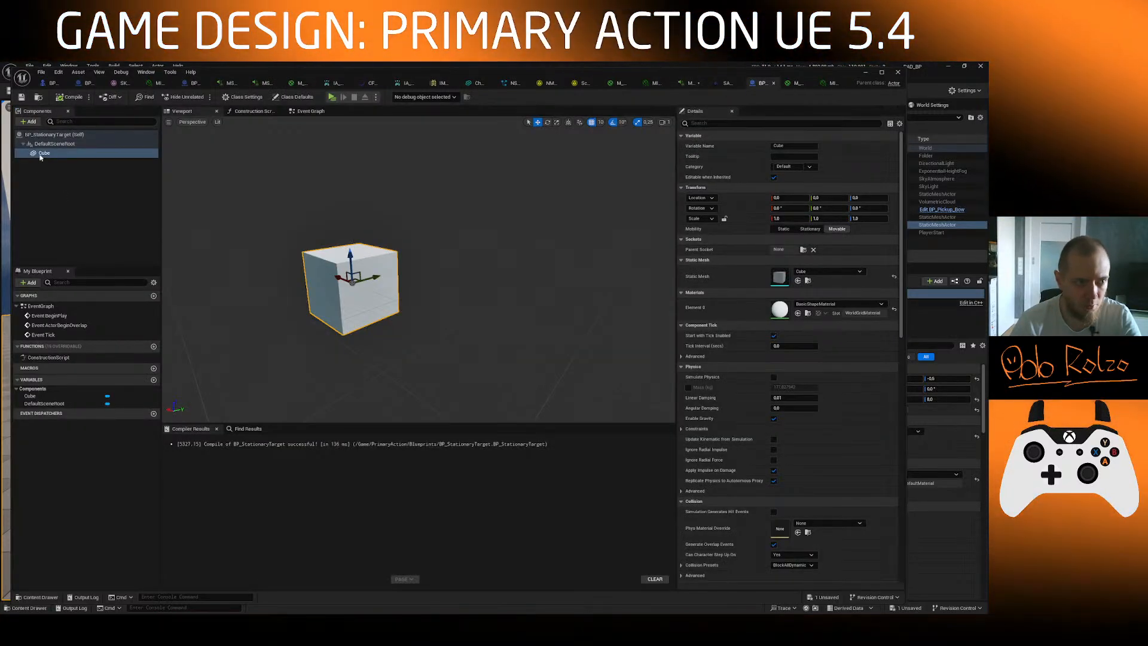
right_click_drag(251, 209, 250, 179)
left_click(299, 112)
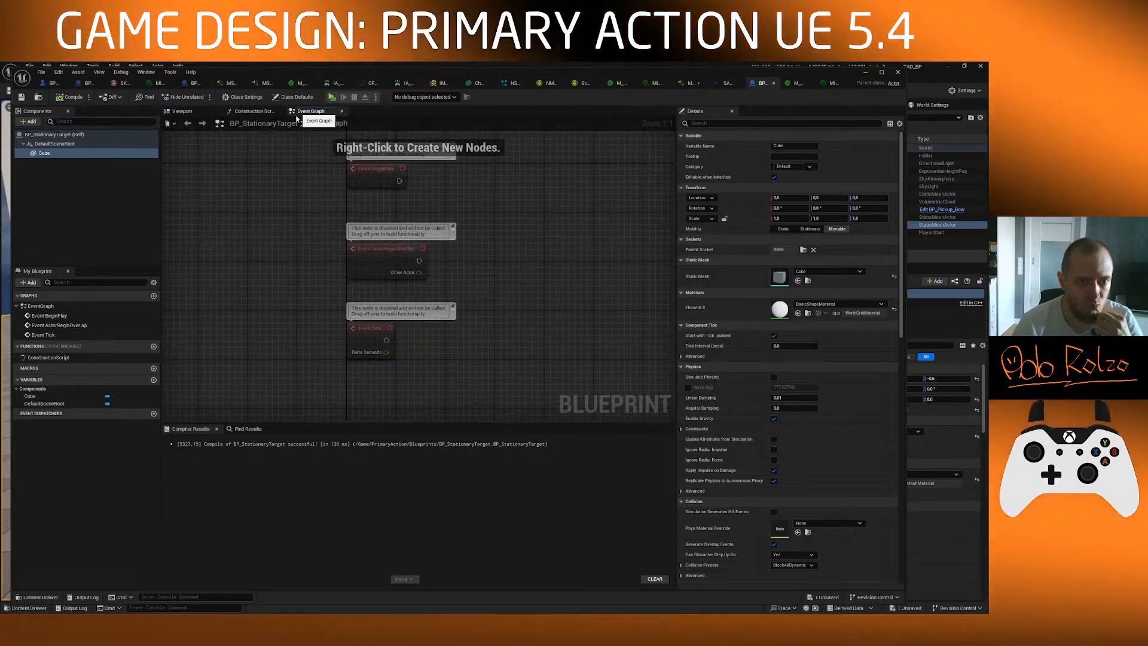
right_click_drag(549, 219, 435, 248)
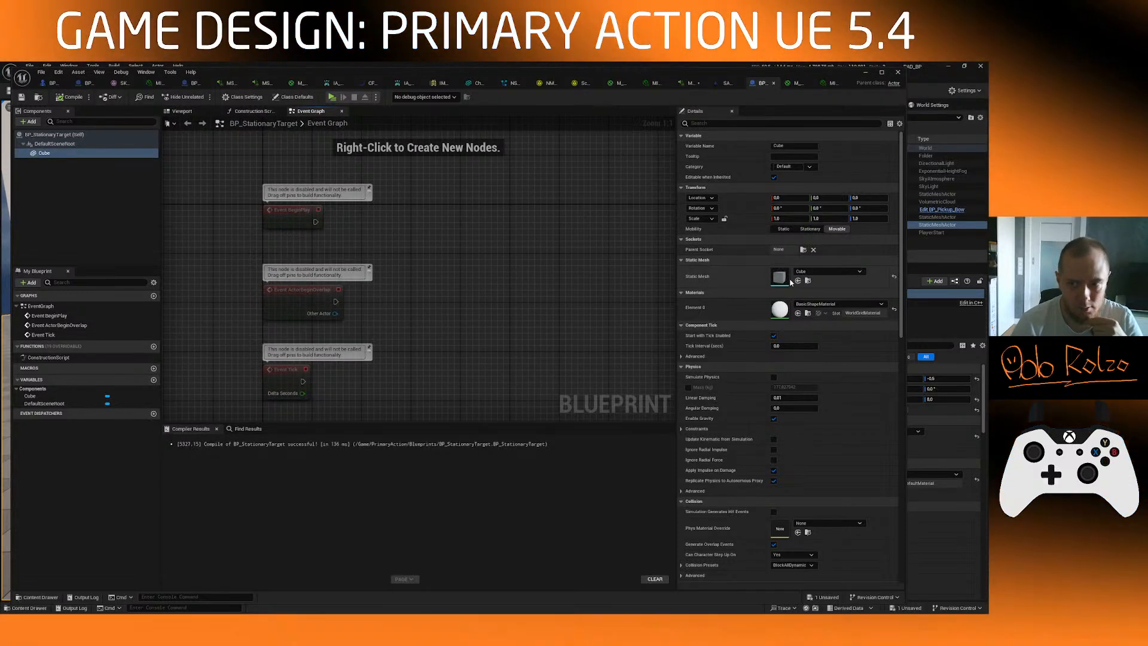
Step: Assign MI_StationaryTarget as the Element 0 material of the Cube component in BP_StationaryTarget
left_click(828, 83)
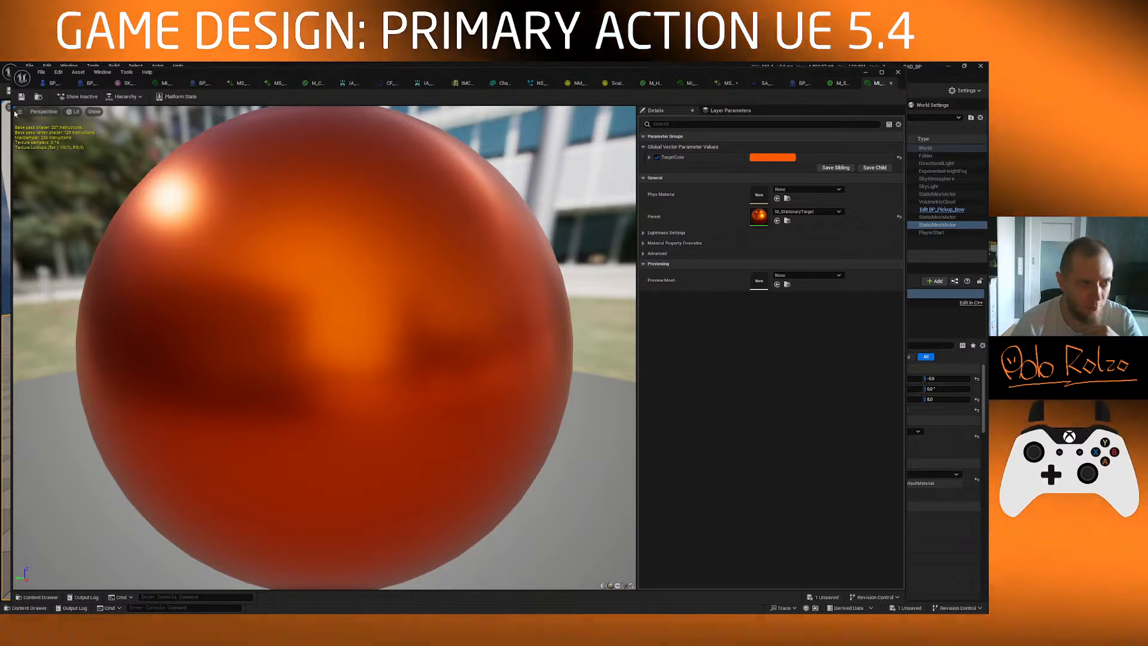
left_click(38, 98)
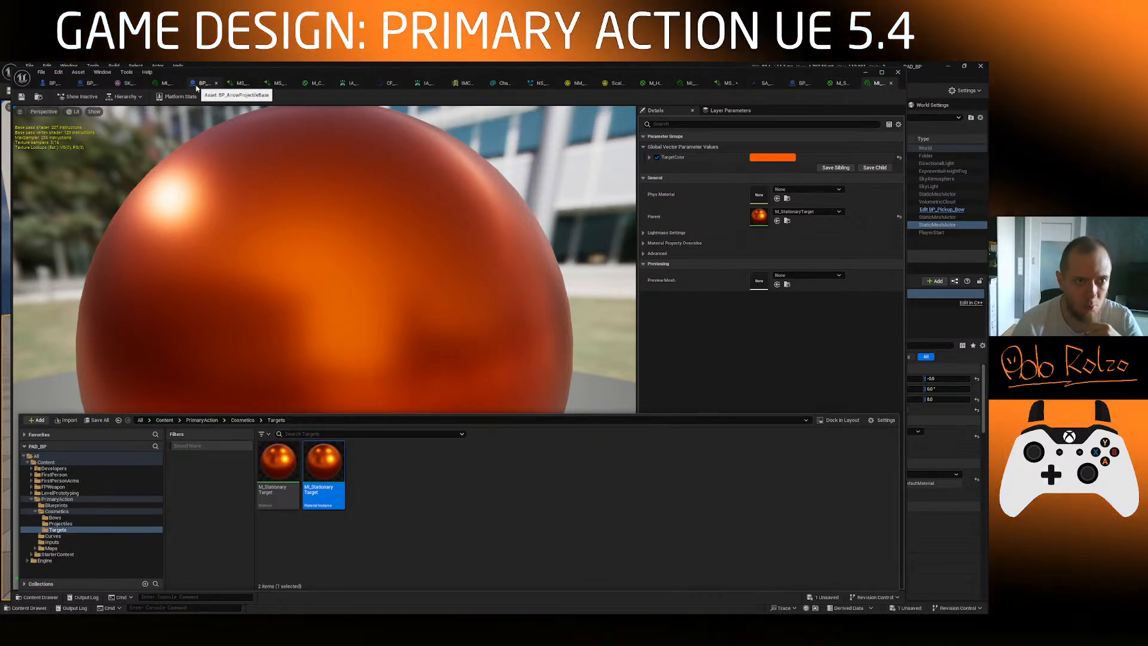
left_click(198, 85)
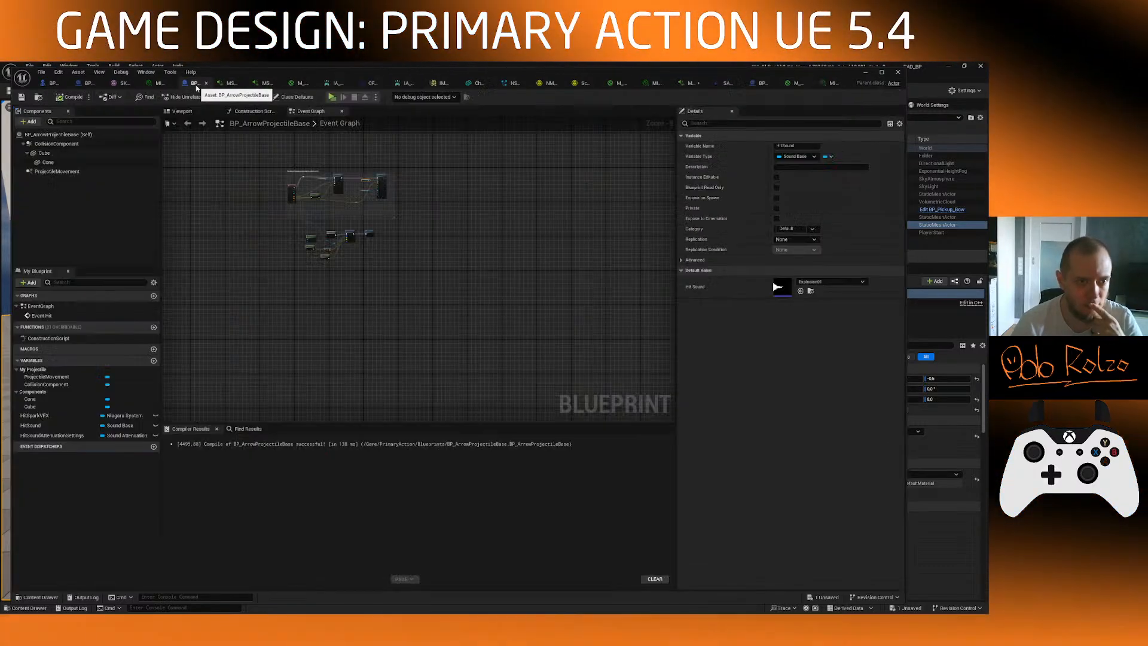
left_click(757, 85)
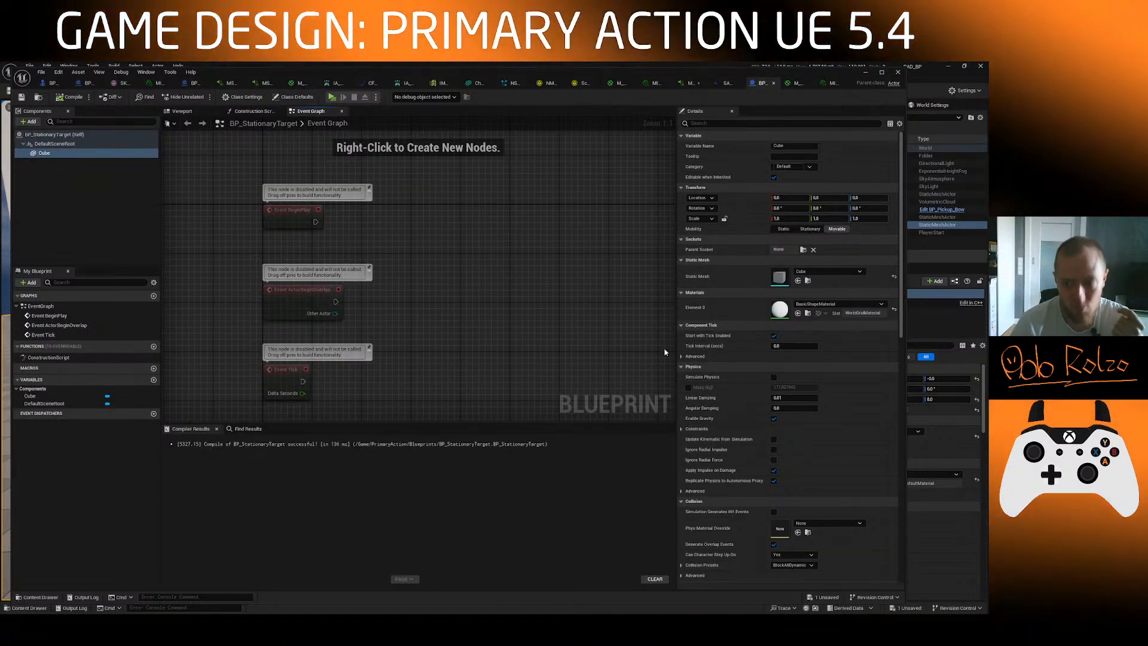
left_click(797, 313)
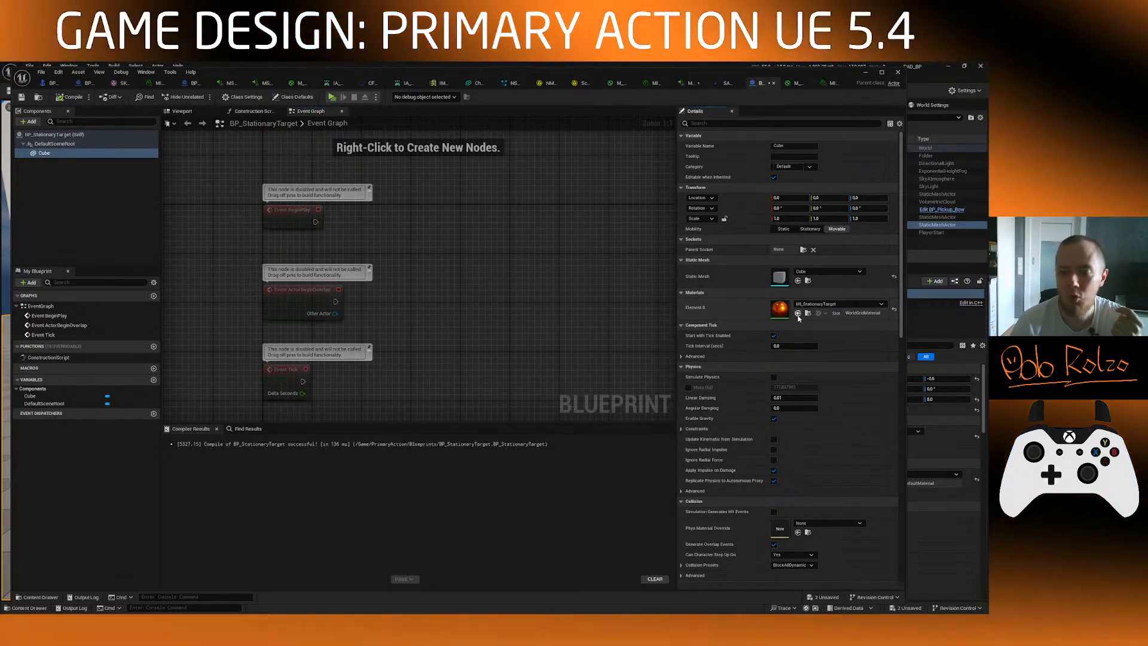
Step: Check the Cube's new material in the 3D view, then compile and save BP_StationaryTarget
left_click(182, 110)
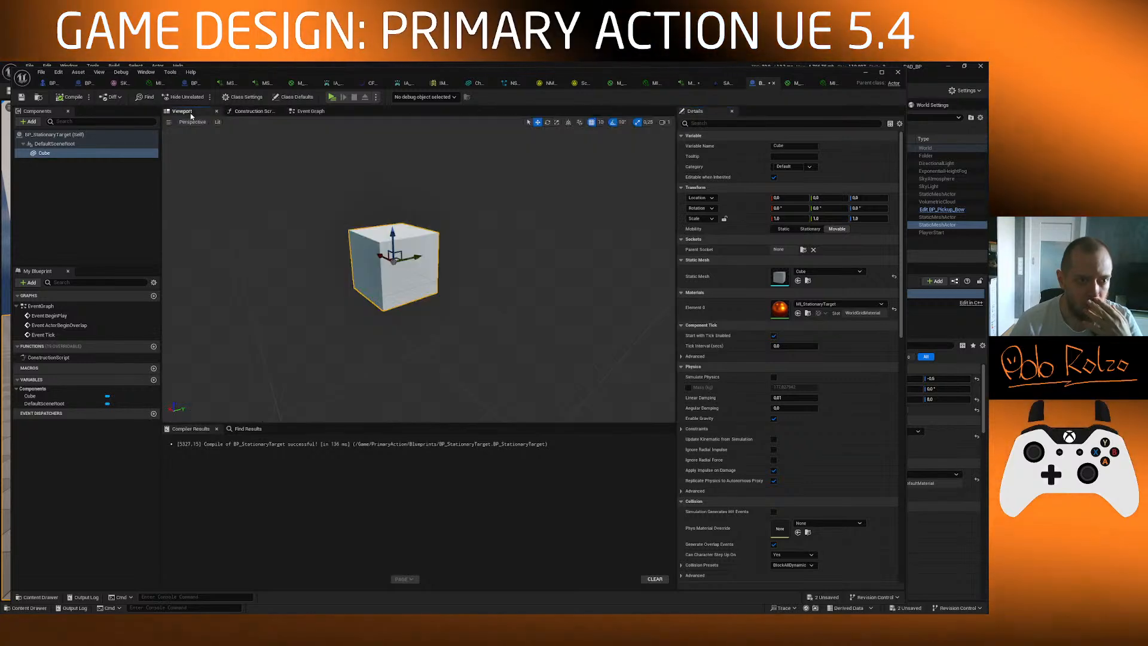
right_click_drag(418, 269, 422, 240)
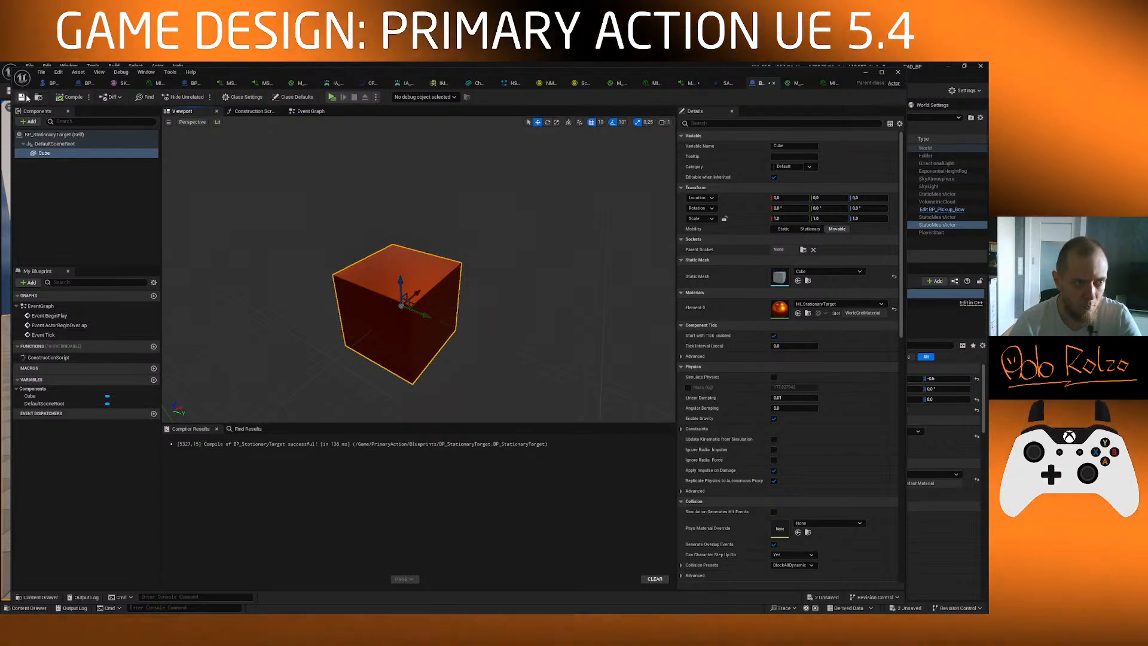
left_click(73, 97)
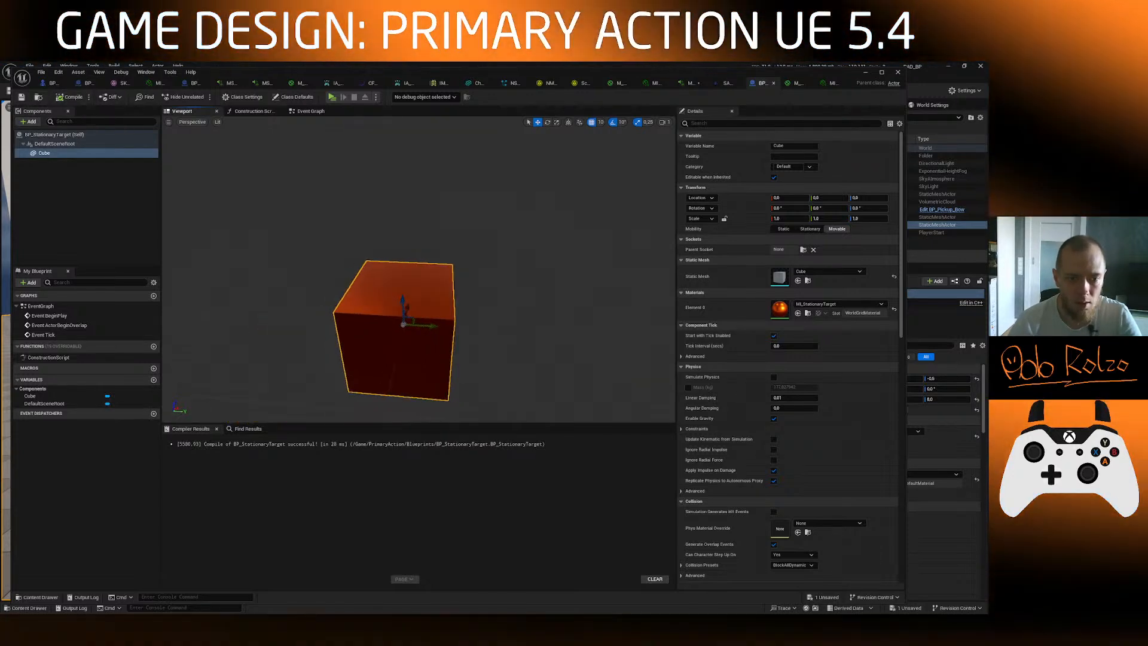
mouse_move(638, 273)
right_mouse_down()
mouse_move(639, 353)
mouse_move(638, 273)
right_mouse_up()
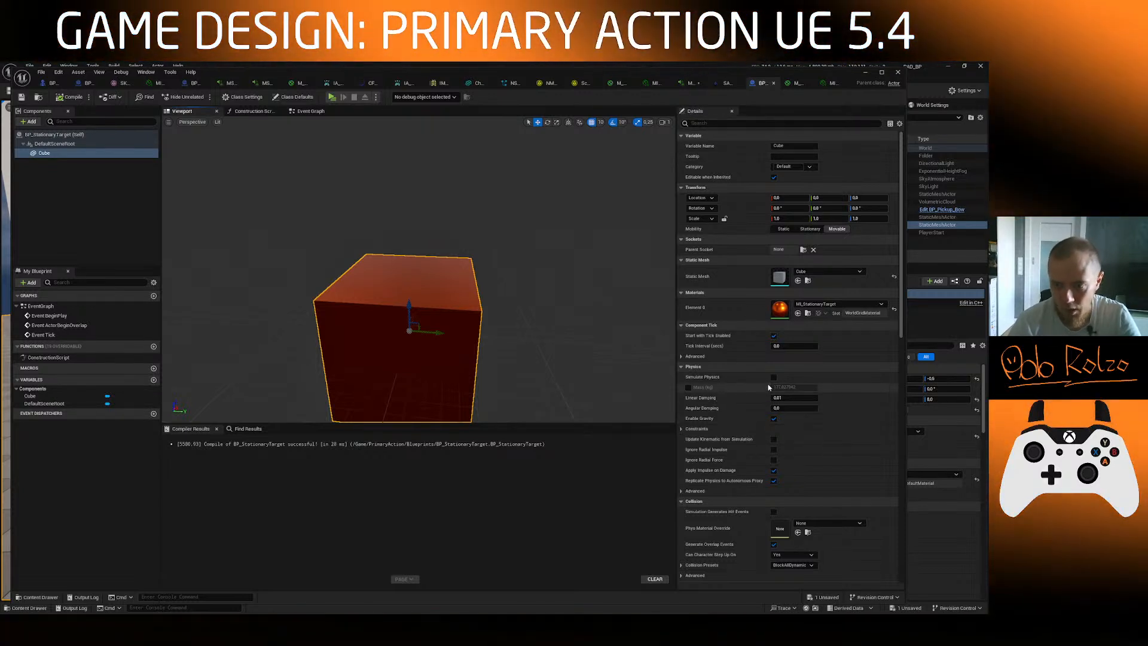
Step: Set the Cube component's Mobility to Static and compile BP_StationaryTarget
scroll(714, 406, "down", 3)
scroll(715, 407, "down", 1)
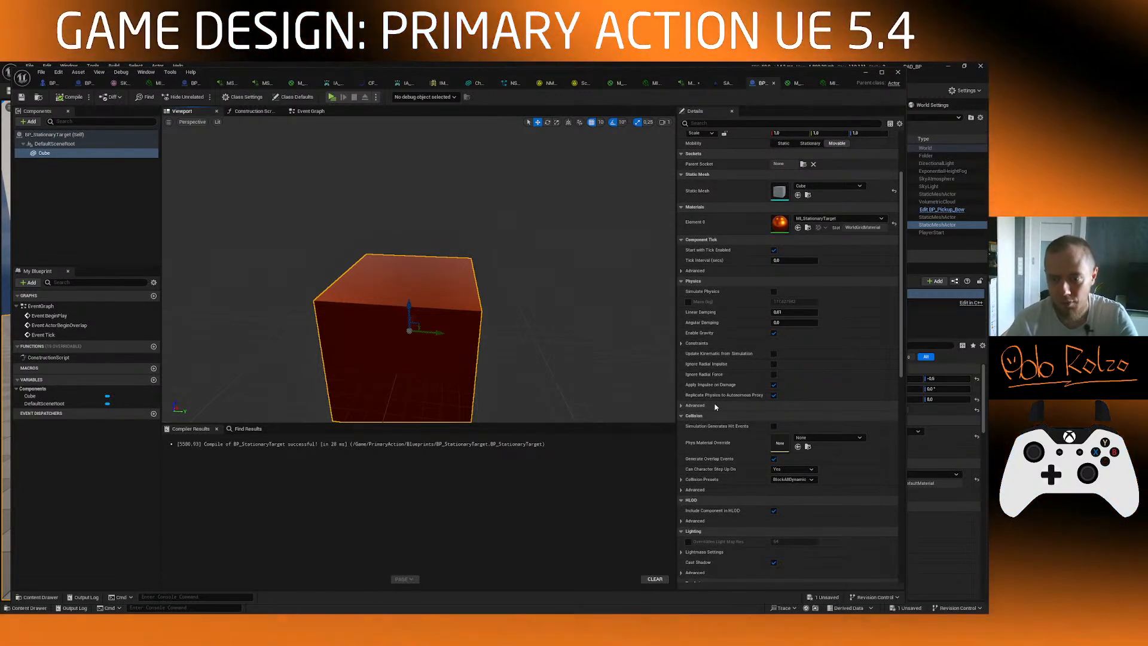
scroll(715, 407, "down", 7)
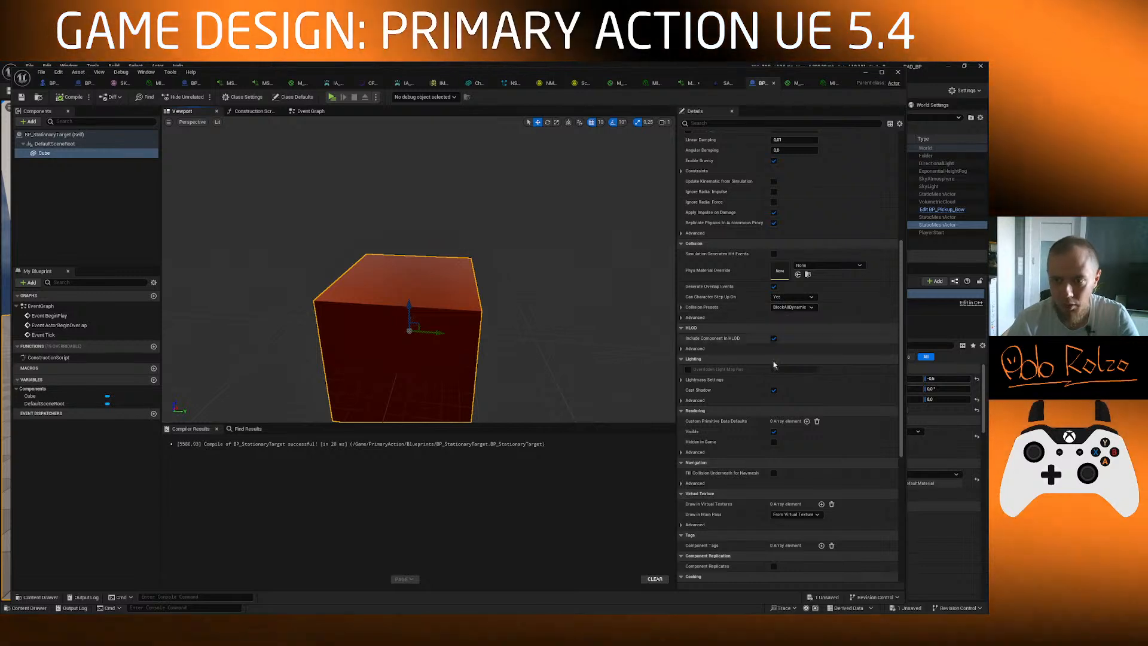
scroll(754, 390, "up", 9)
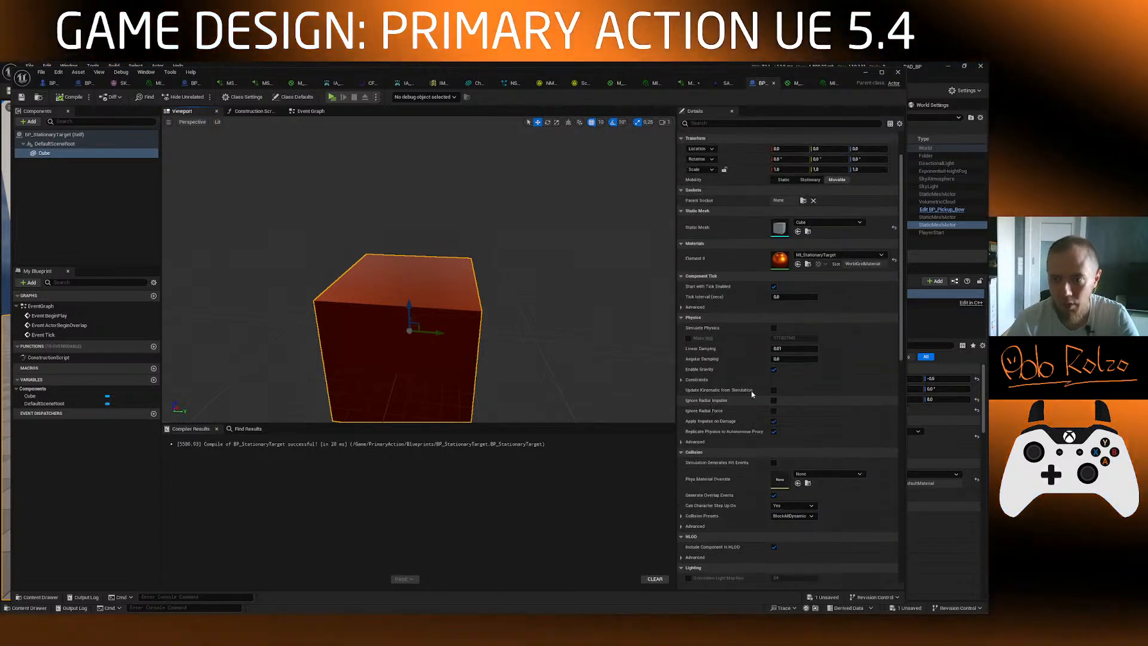
scroll(752, 393, "up", 2)
mouse_move(454, 311)
right_mouse_down()
mouse_move(447, 263)
mouse_move(455, 317)
mouse_move(442, 296)
right_mouse_up()
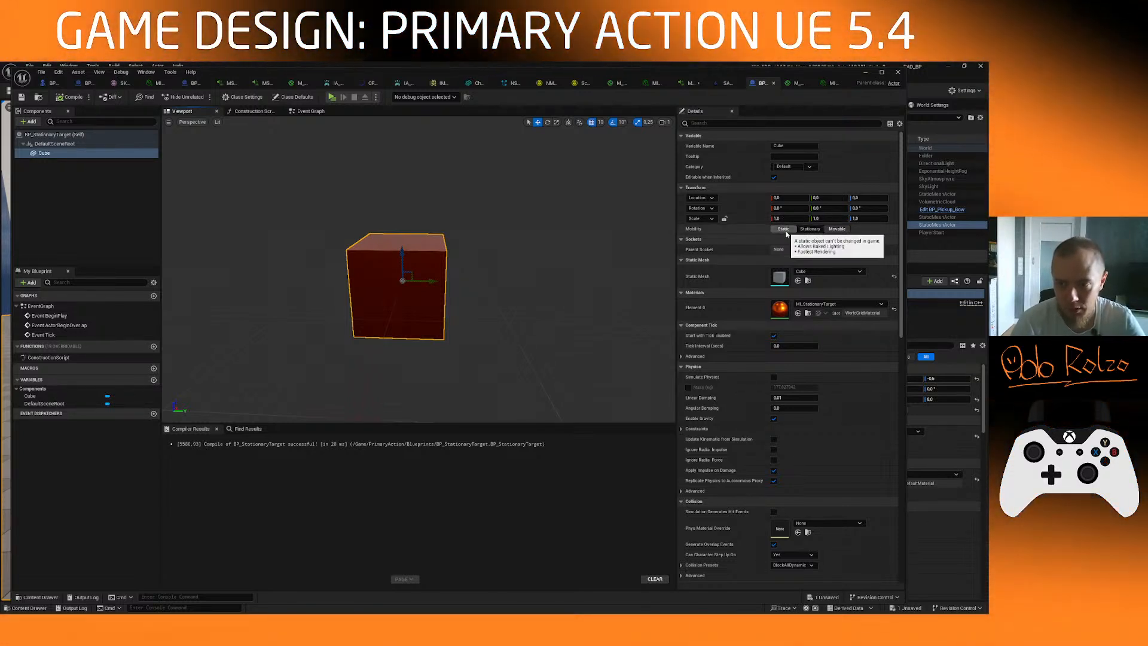
left_click(783, 229)
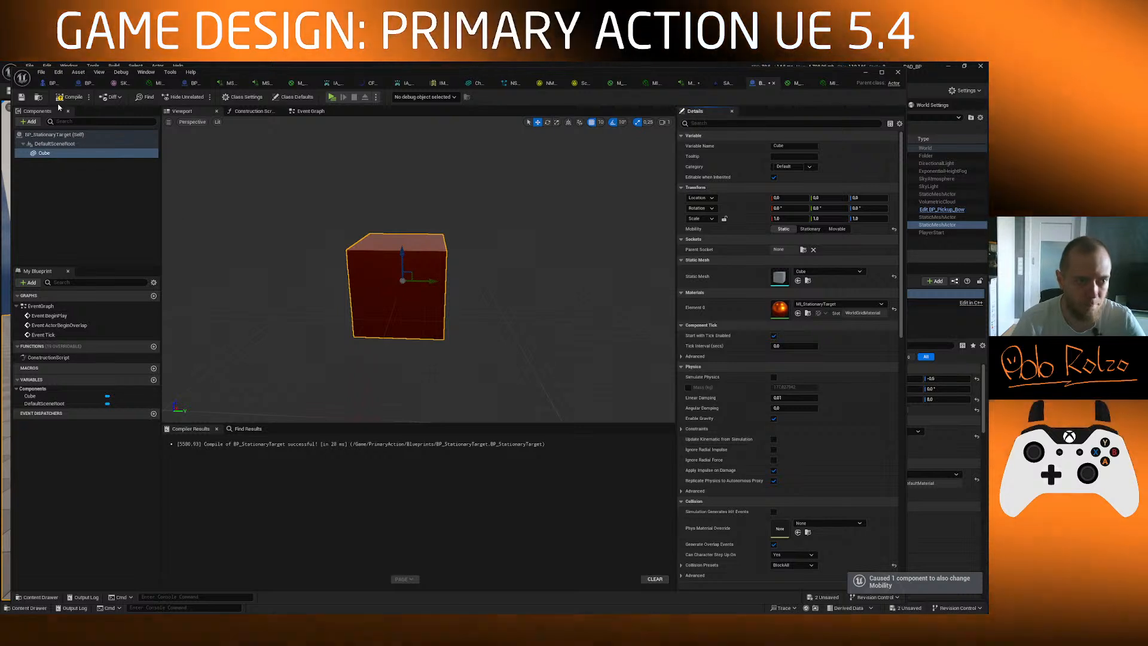
left_click(68, 97)
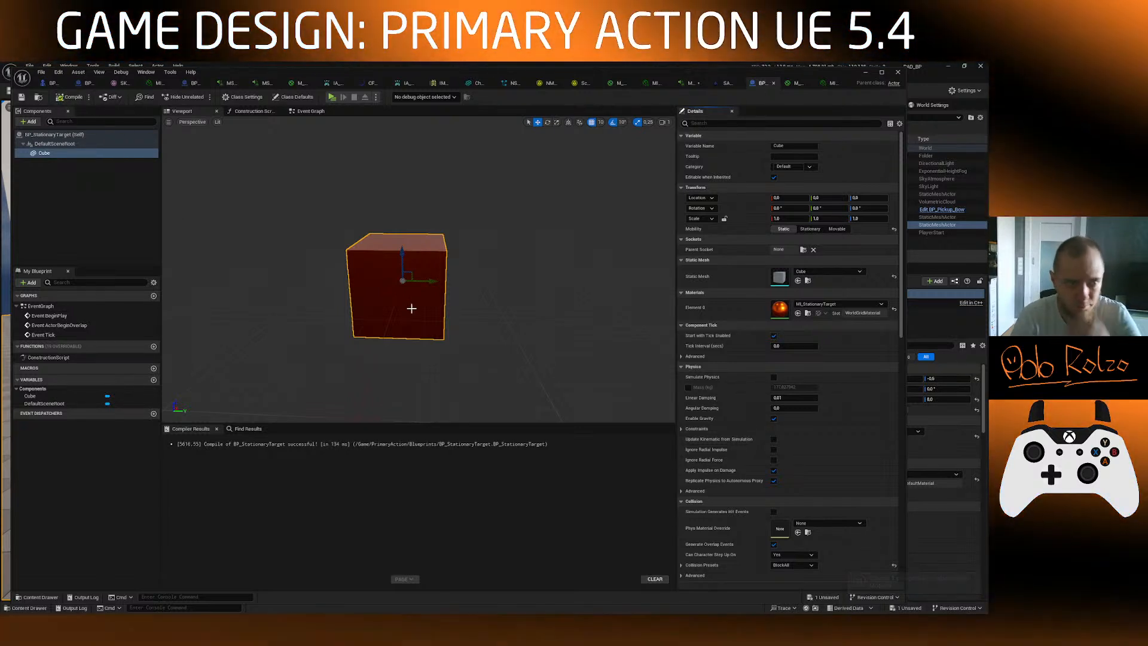
Step: Check the DefaultSceneRoot's mobility setting, then reselect the Cube and recompile the Blueprint
left_click(44, 144)
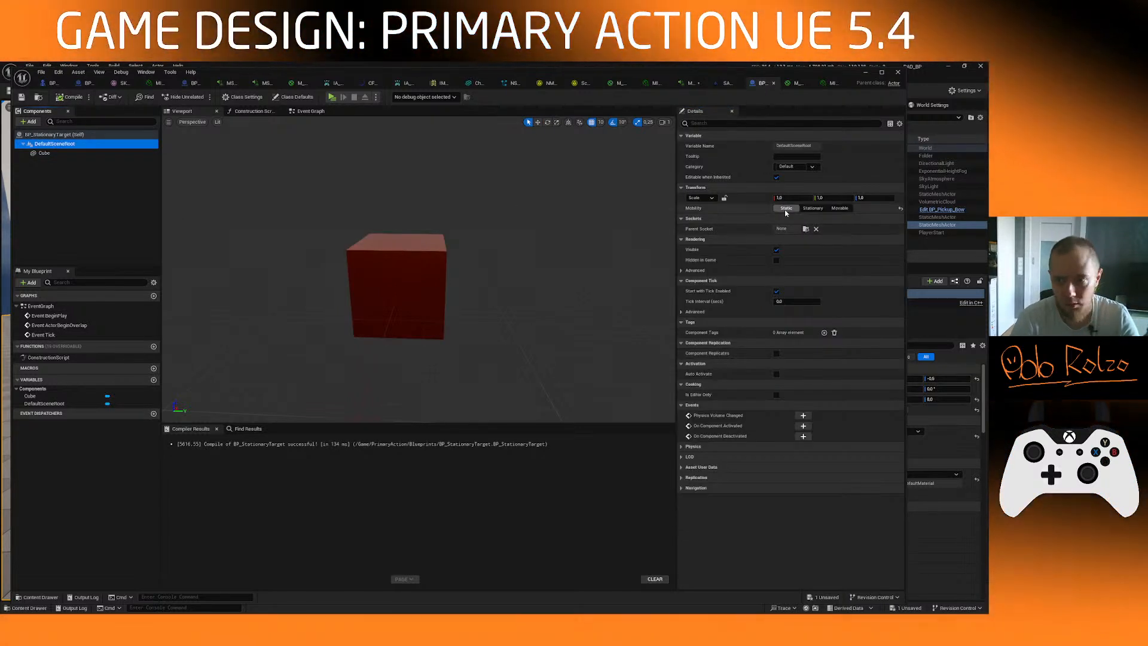
left_click(44, 153)
left_click(62, 97)
right_click_drag(521, 315, 503, 315)
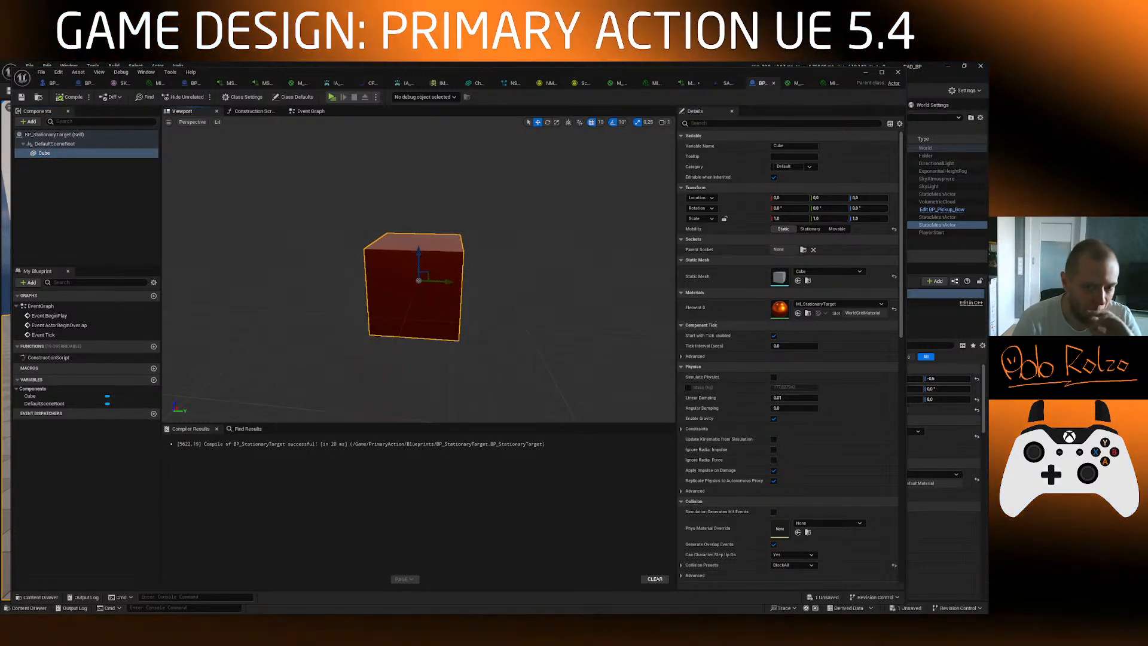
Step: Open the Event Graph of BP_StationaryTarget and place a reference to the Cube component beside the event nodes
left_click(311, 111)
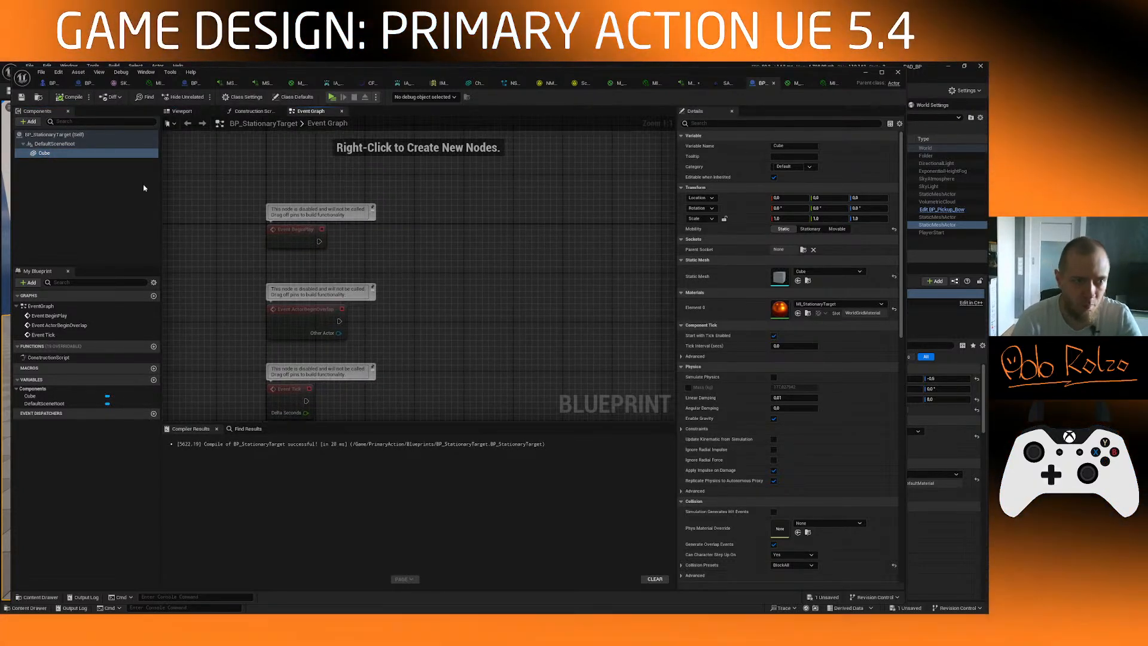
right_click_drag(510, 349, 475, 329)
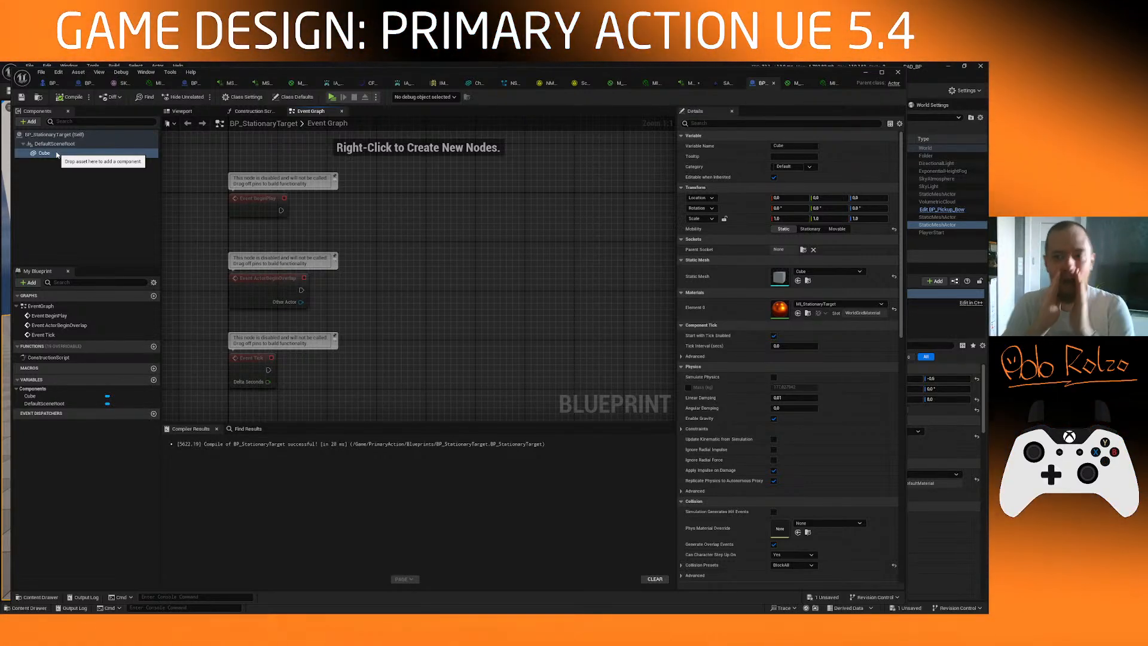
left_click(57, 154)
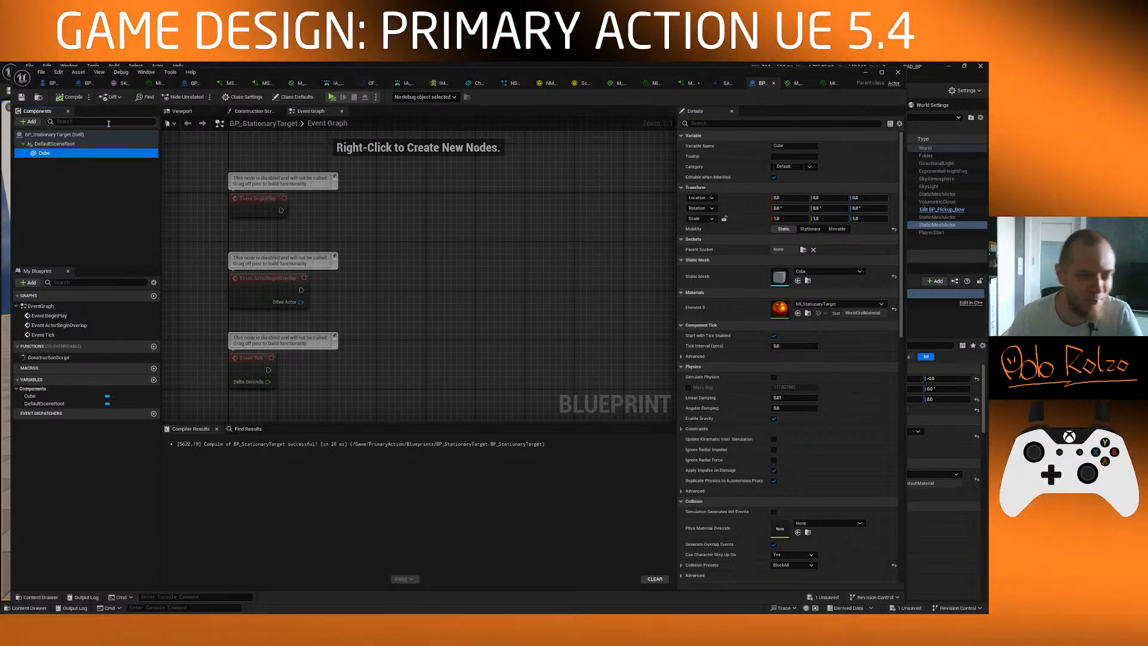
mouse_move(342, 232)
right_mouse_down()
mouse_move(275, 232)
mouse_move(351, 235)
right_mouse_up()
left_click_drag(57, 154, 463, 252)
Step: Add a Set Vector Parameter Value on Materials node with the Cube reference as its target
type("set parameter")
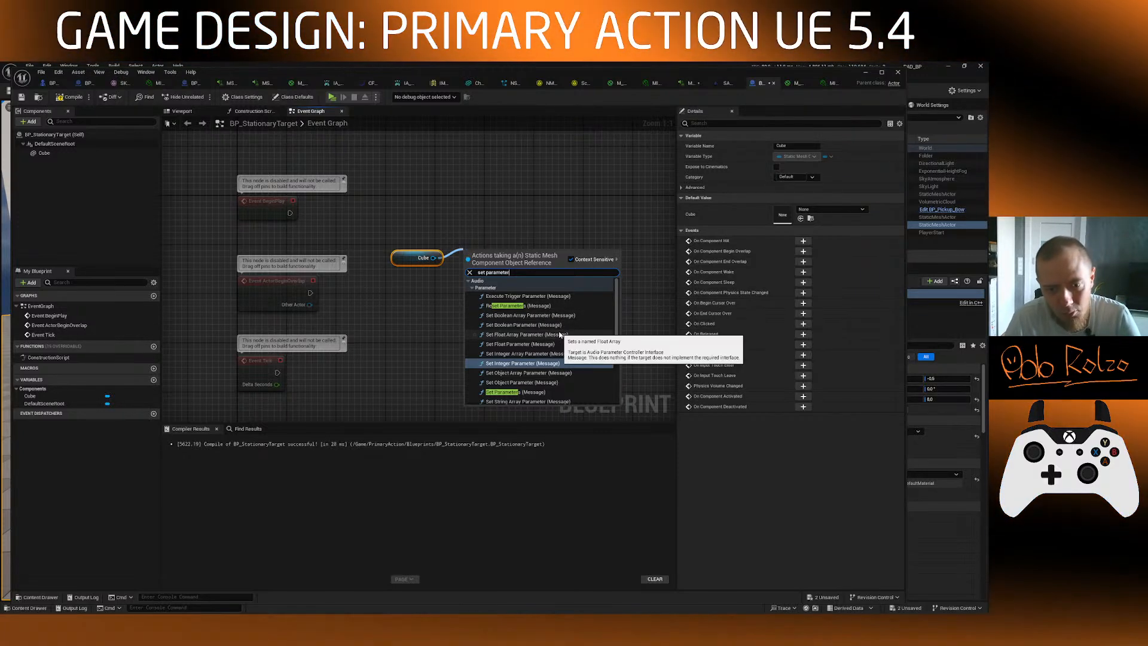
scroll(559, 335, "down", 4)
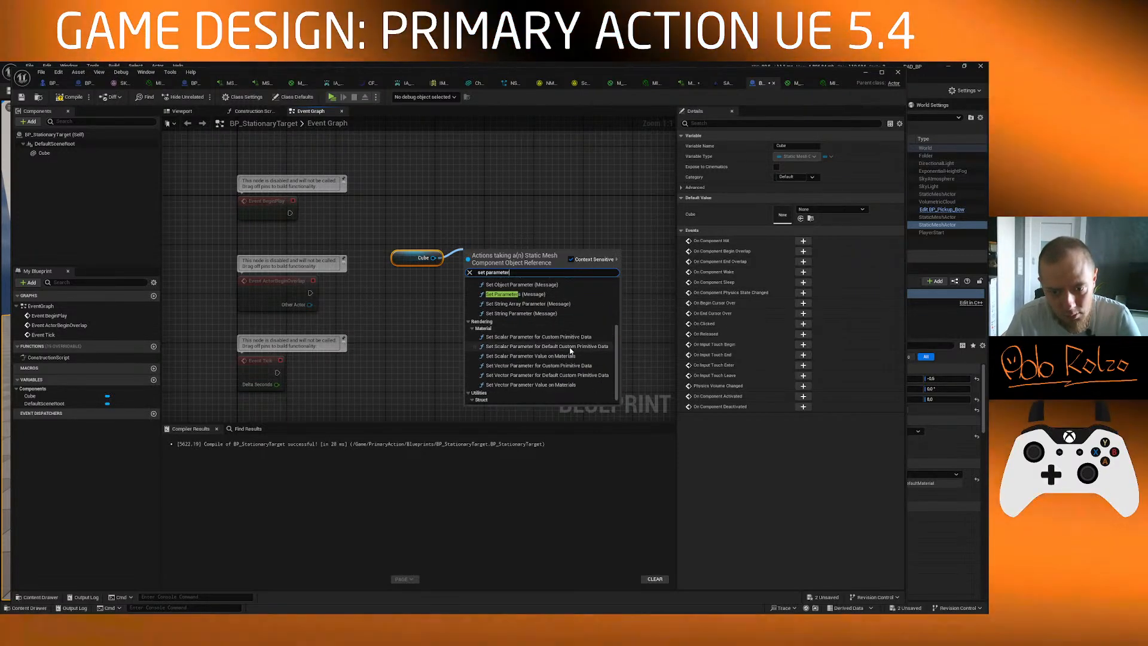
scroll(559, 336, "up", 4)
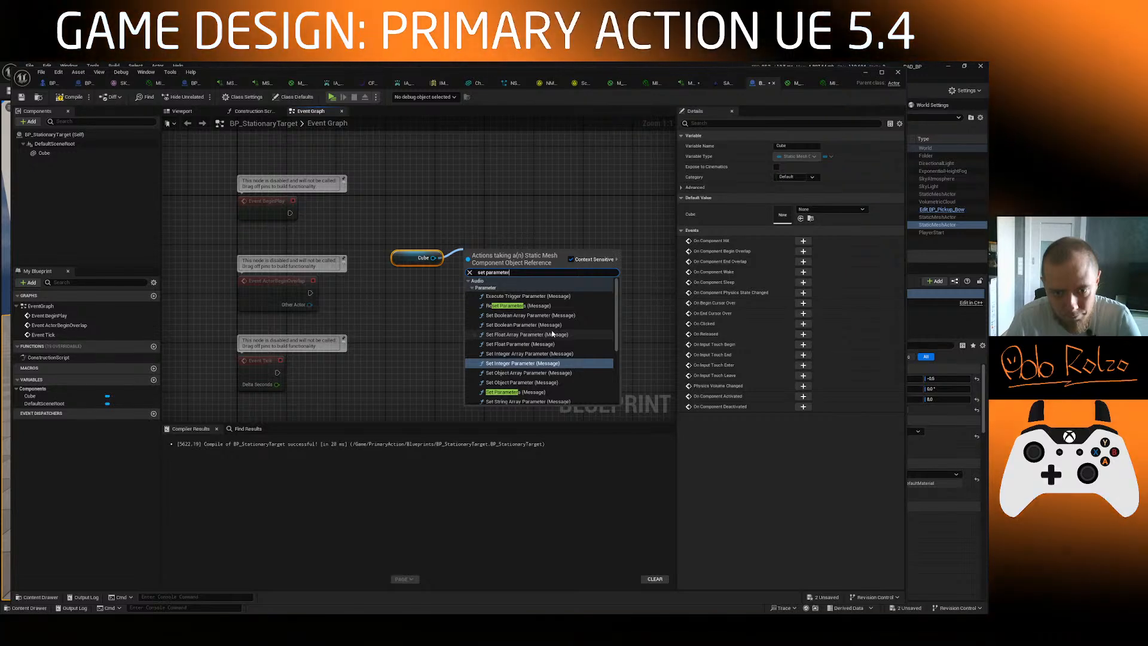
scroll(555, 334, "down", 4)
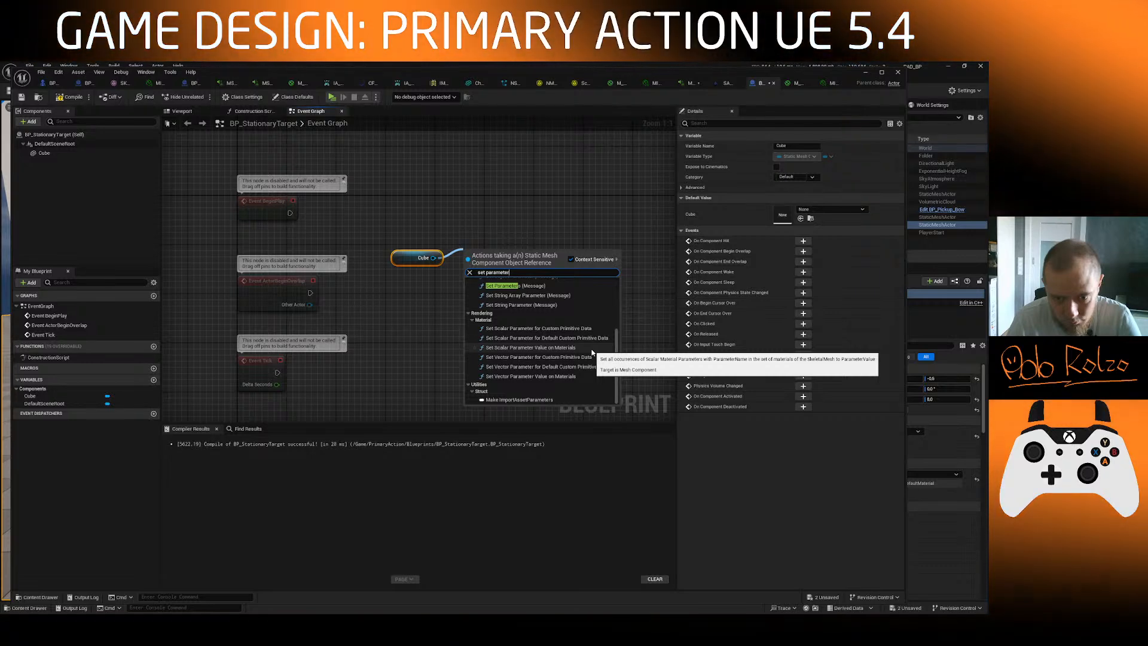
left_click(553, 376)
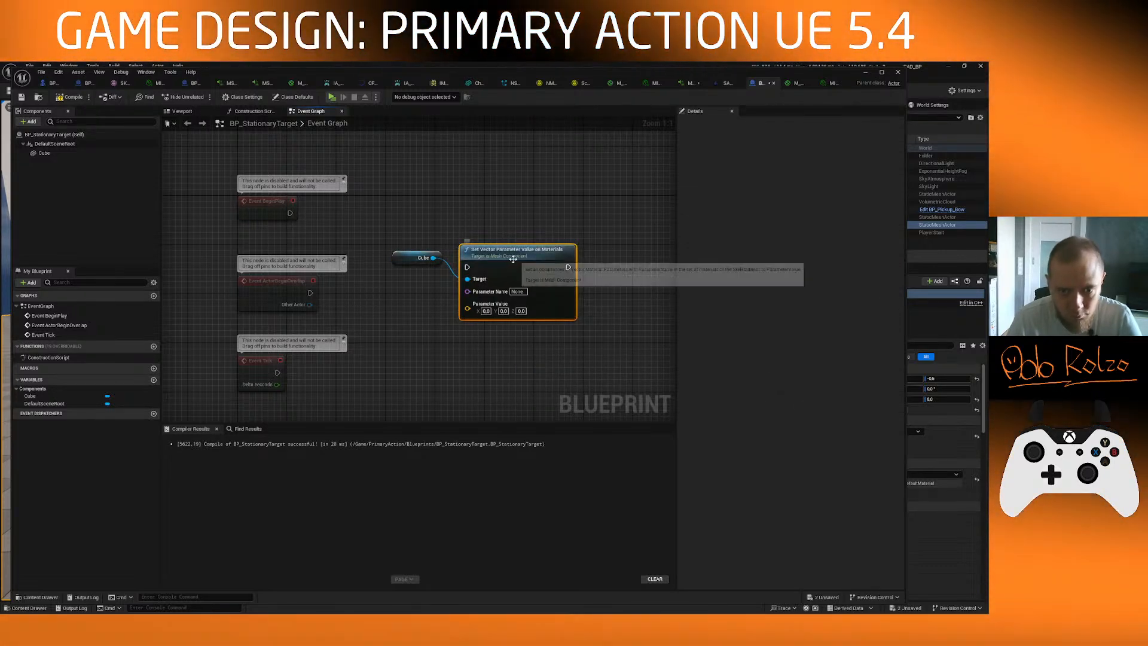
Step: Copy the parameter name TargetColor from M_StationaryTarget into the Parameter Name of the Set Vector Parameter Value on Materials node
left_click(800, 83)
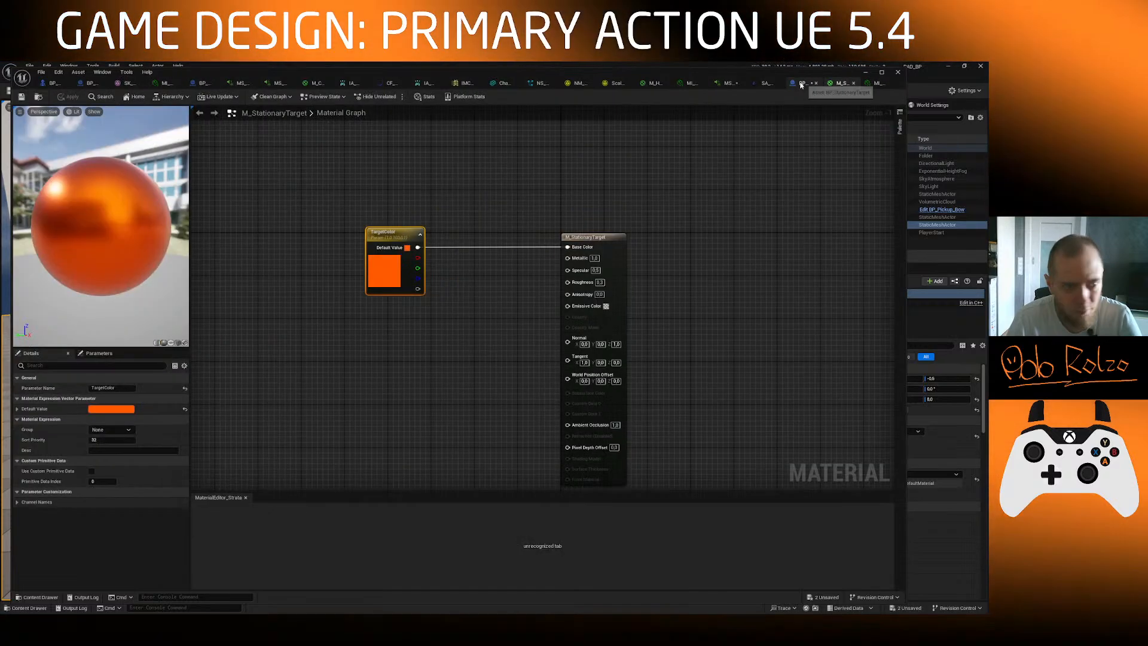
left_click(114, 388)
key("ctrl+c")
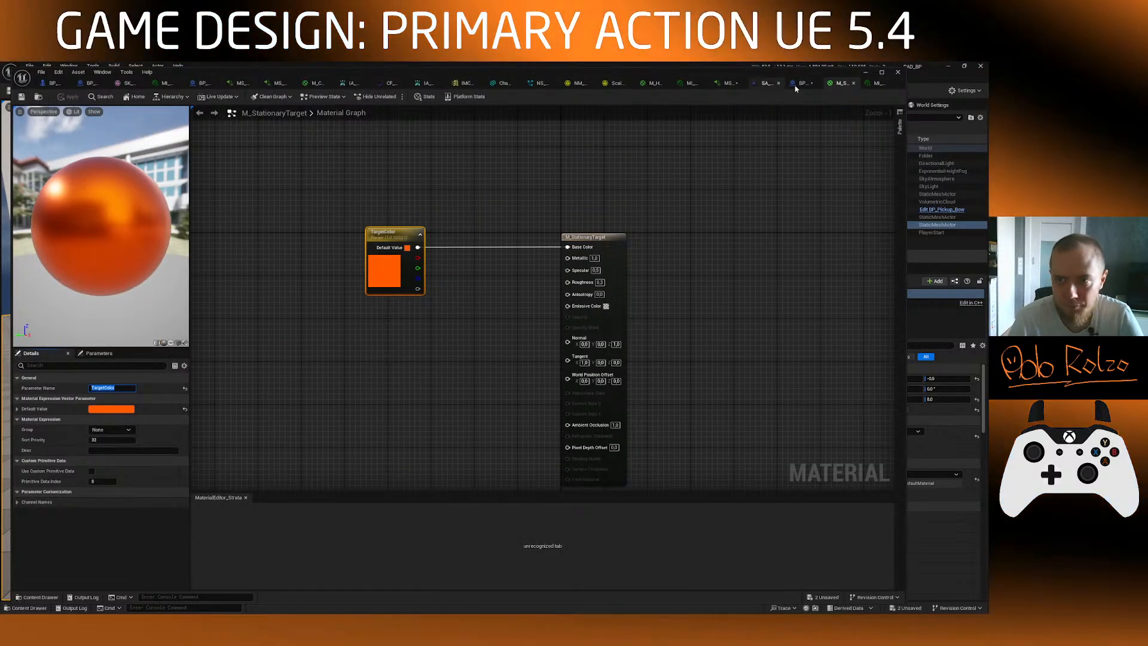
left_click(801, 83)
left_click(517, 267)
key("ctrl+v")
key("Return")
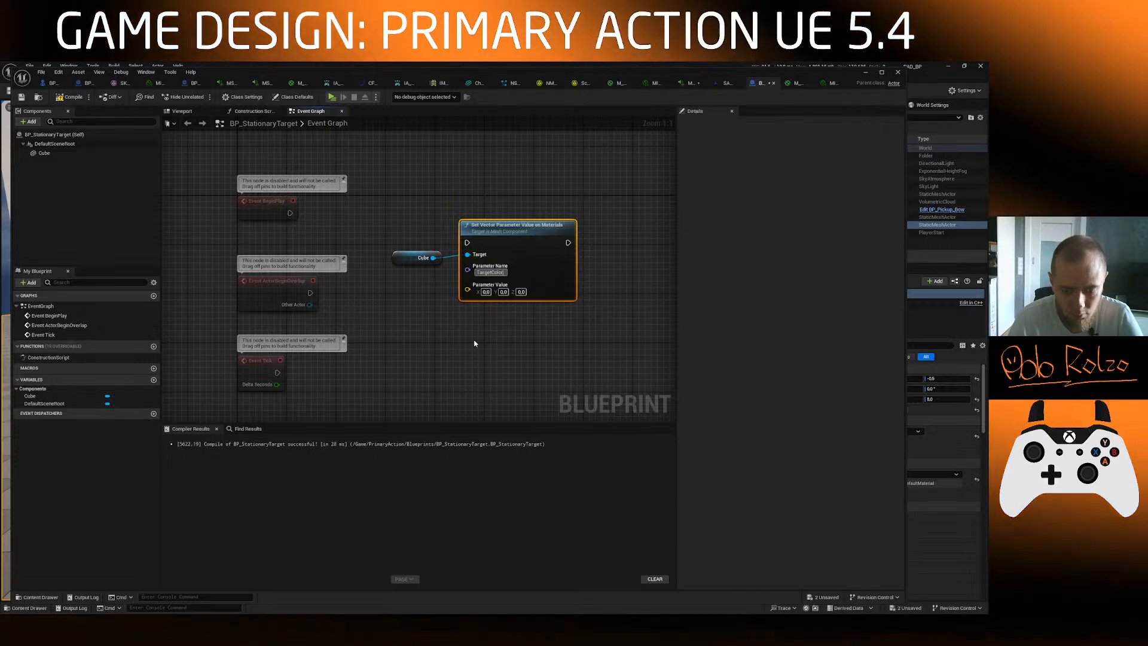
left_click_drag(499, 226, 530, 226)
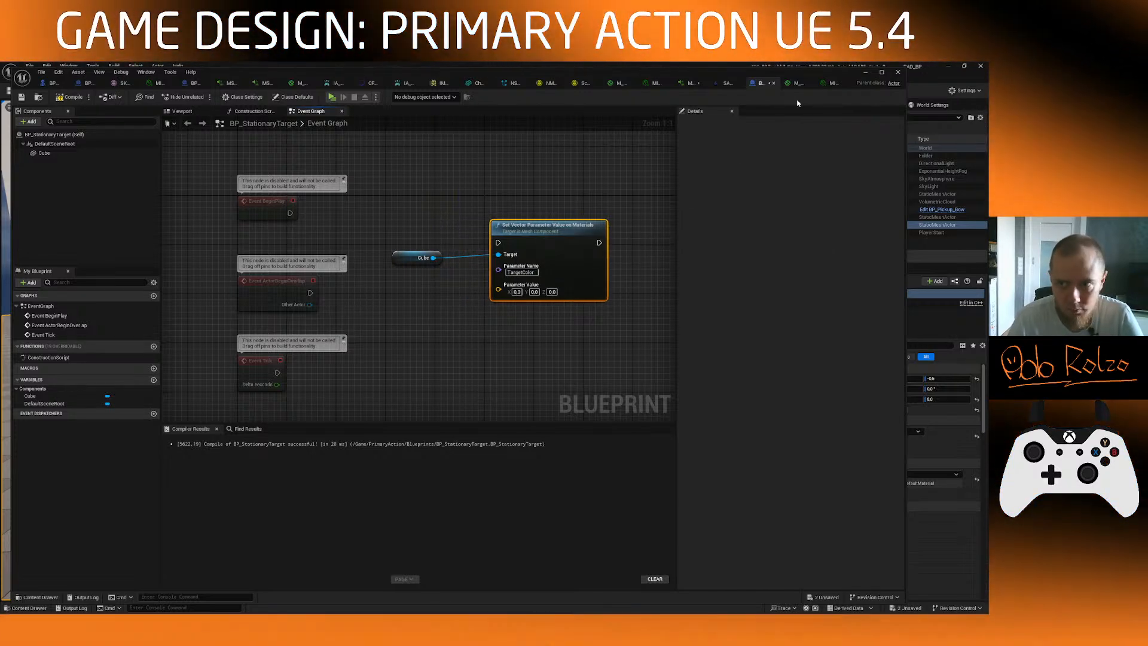
Step: Examine TargetColor in the material instance and expand the color channels of its default value in M_StationaryTarget
left_click(799, 83)
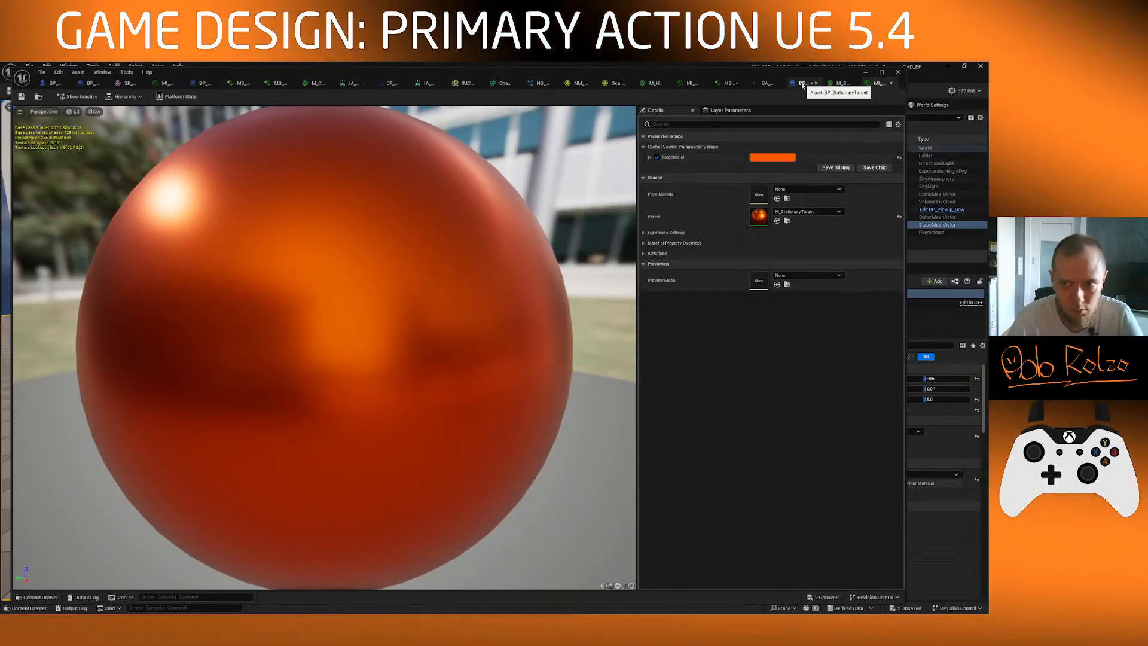
left_click(802, 83)
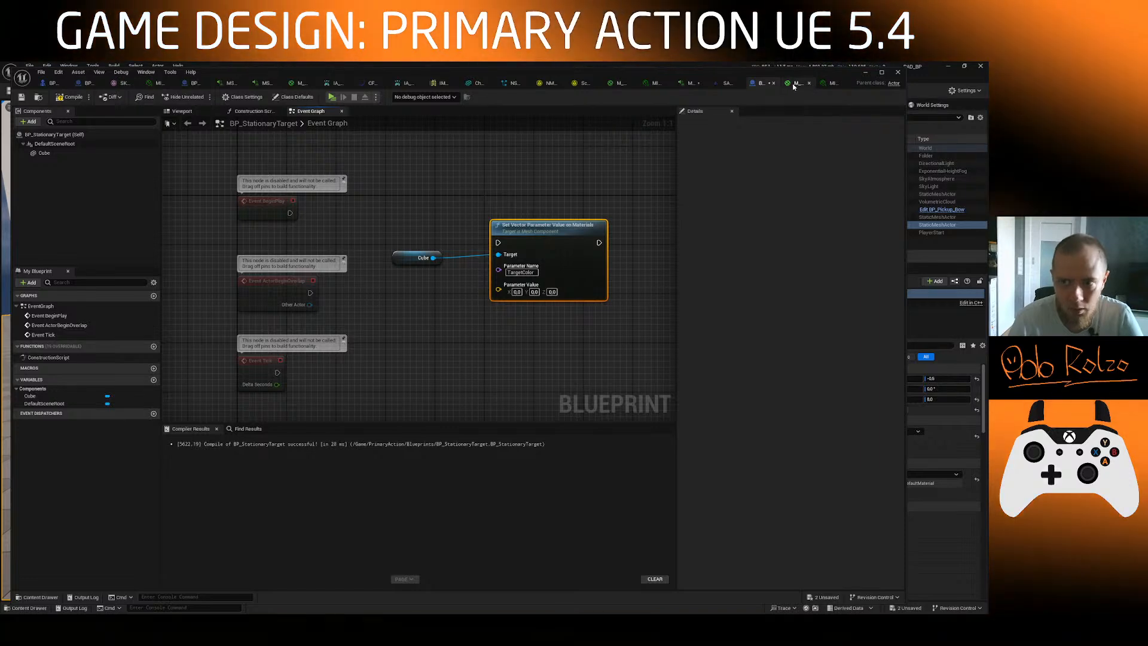
left_click(795, 84)
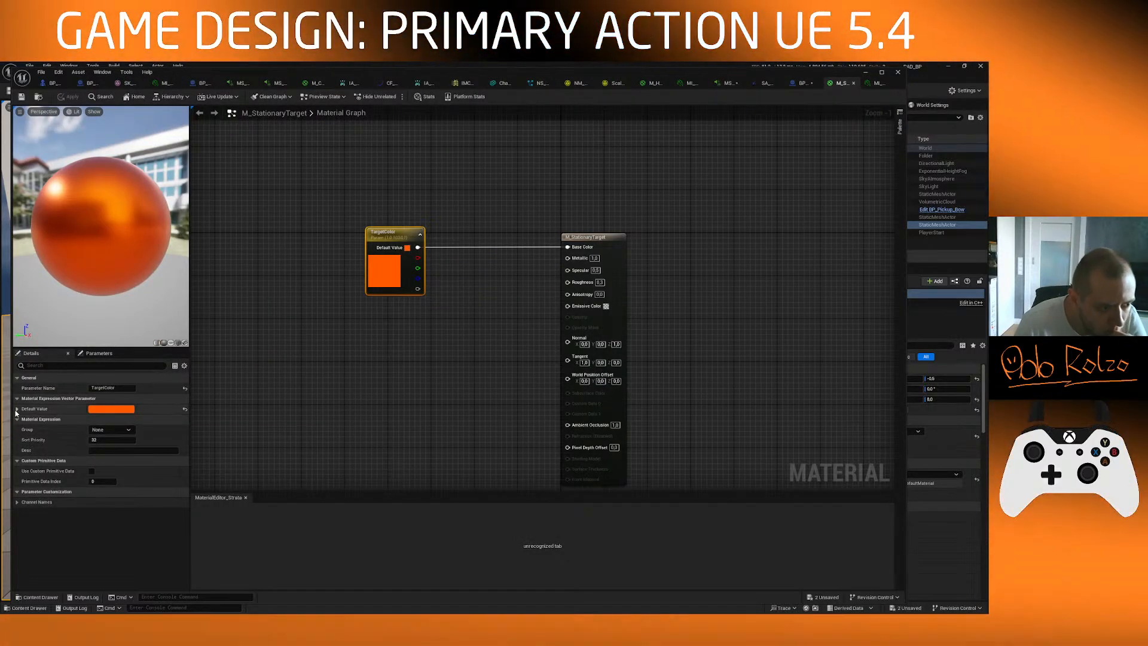
left_click(17, 409)
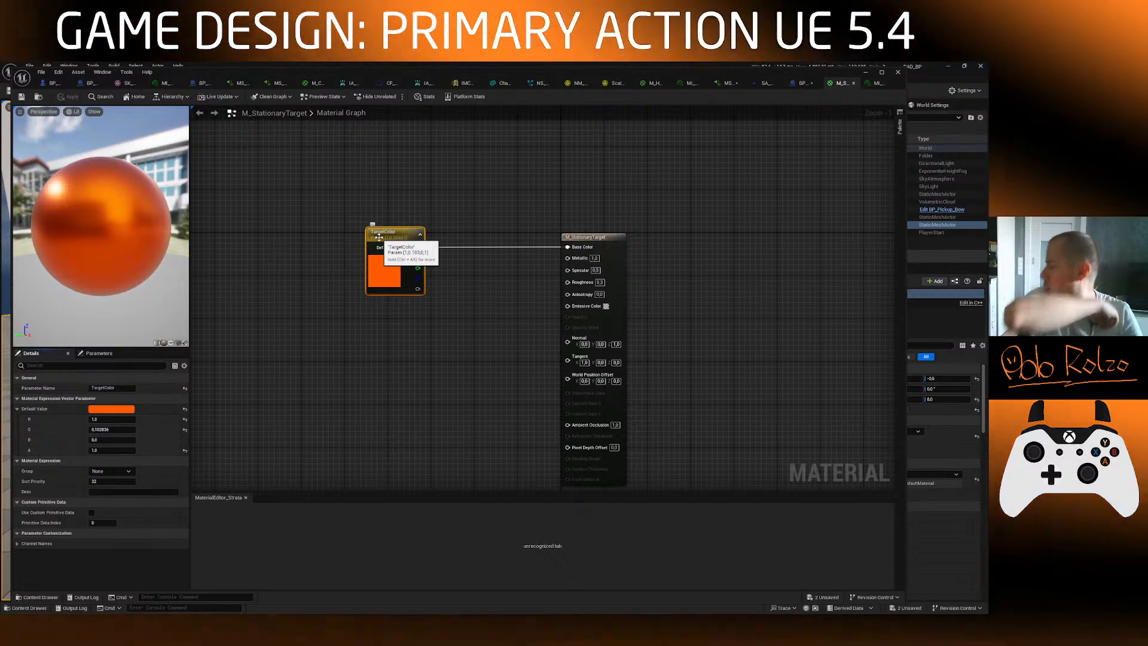
key("alt+Tab")
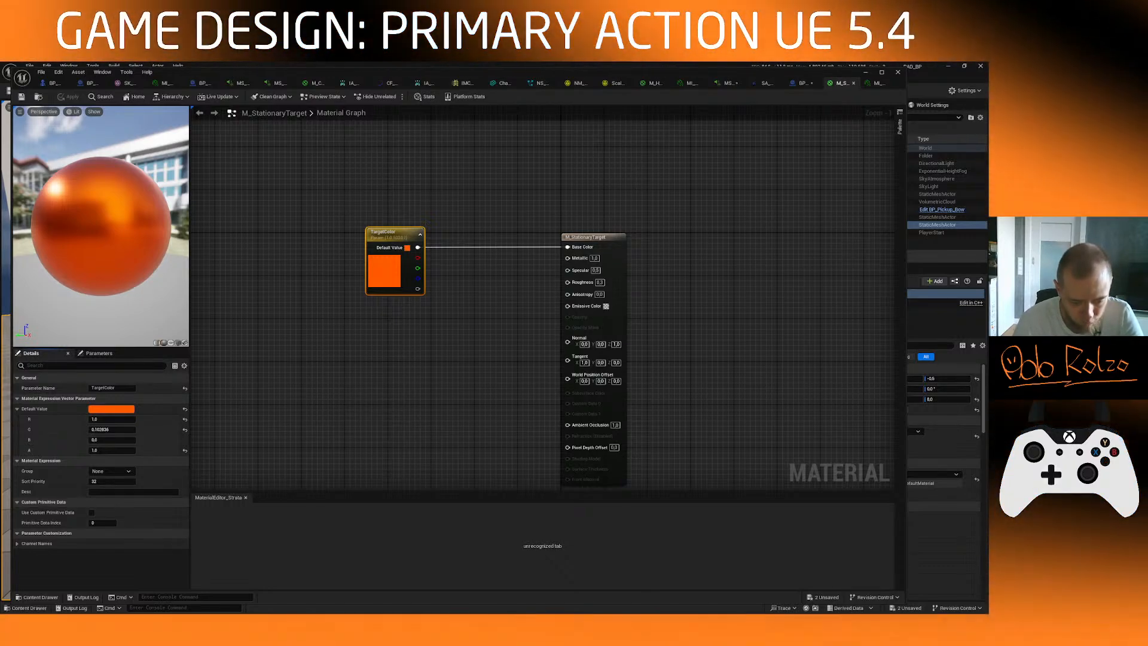
key("alt+Tab")
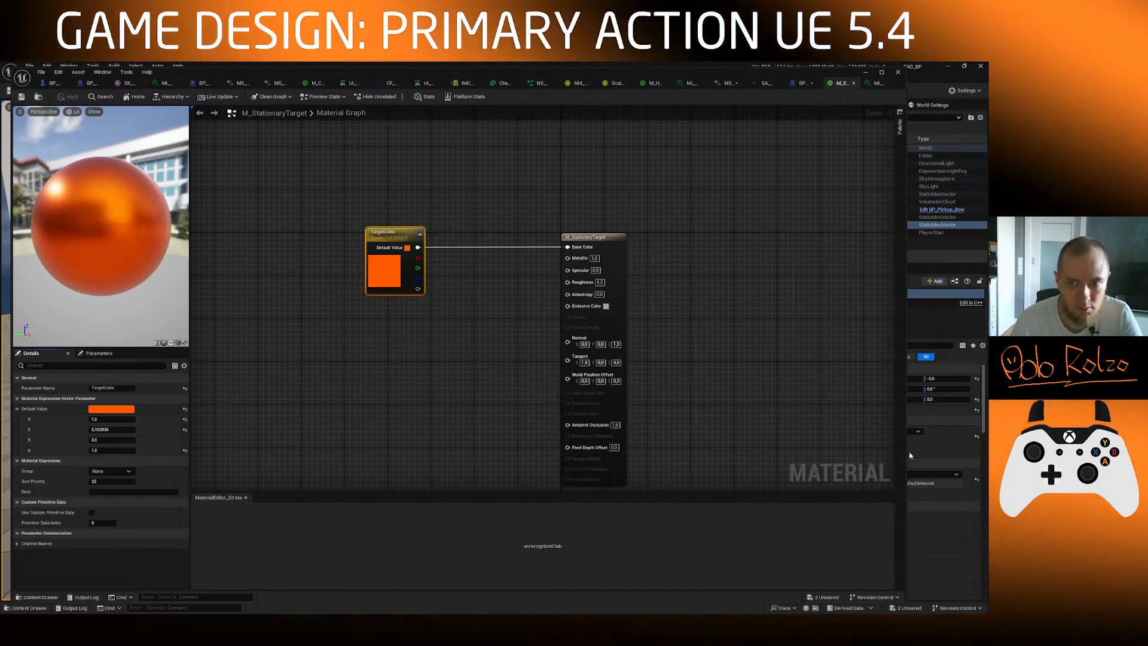
Step: In BP_StationaryTarget, replace the Set Vector Parameter Value on Materials node with a Create Dynamic Material Instance node targeting the Cube
left_click(792, 83)
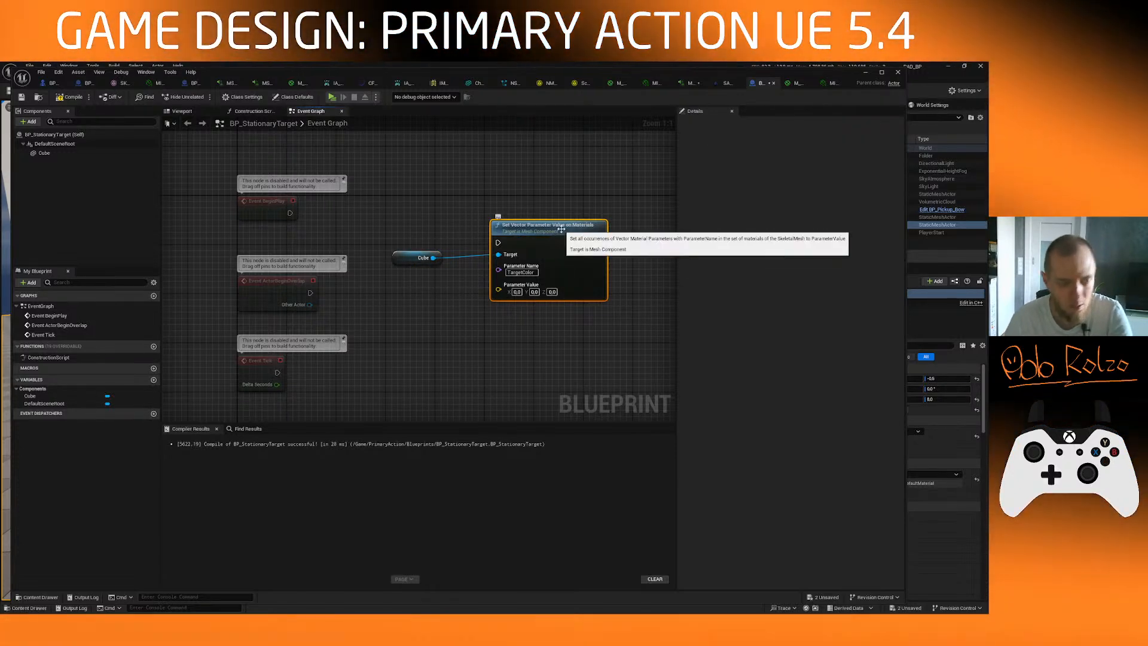
key("Delete")
left_click_drag(403, 261, 310, 245)
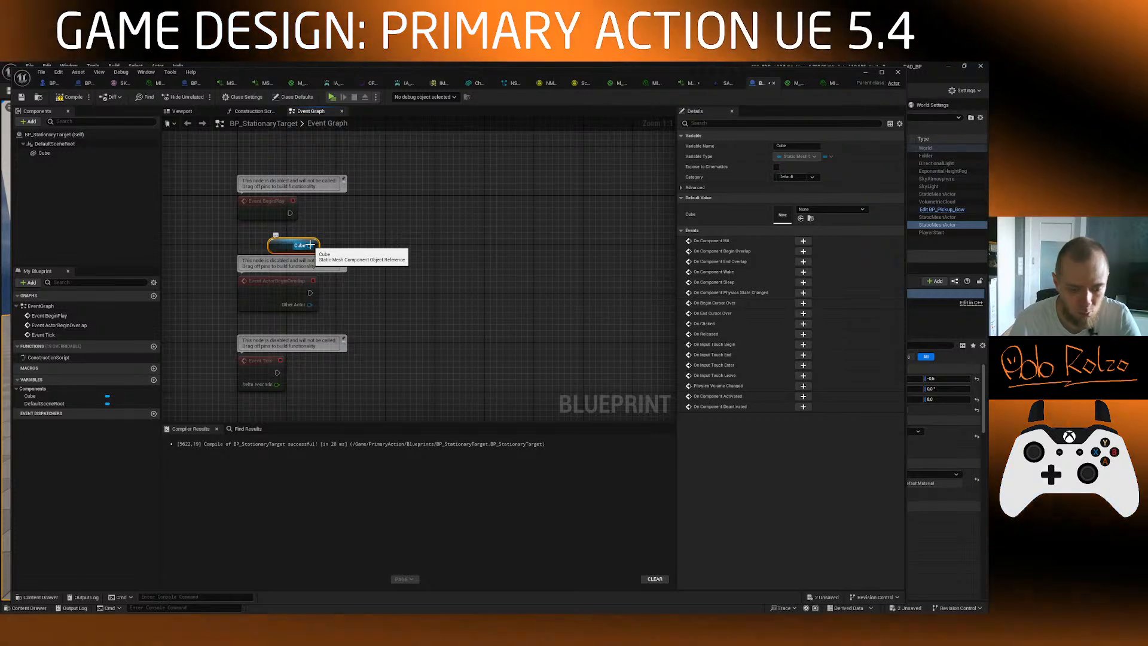
left_click_drag(310, 245, 362, 216)
type("create dynam")
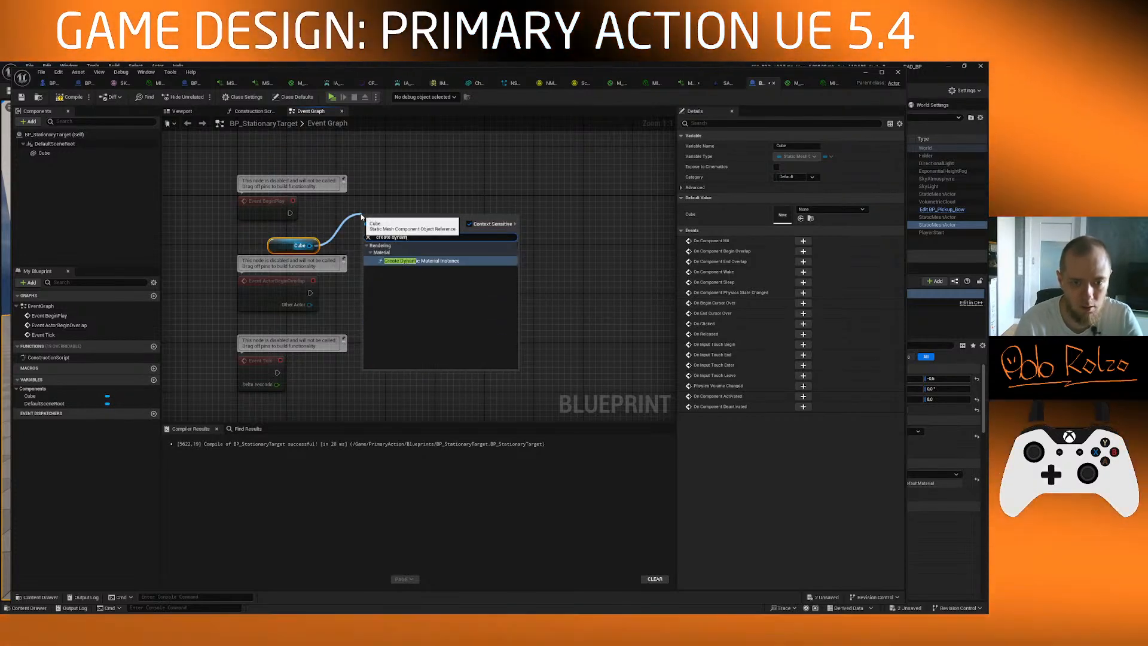
key("Return")
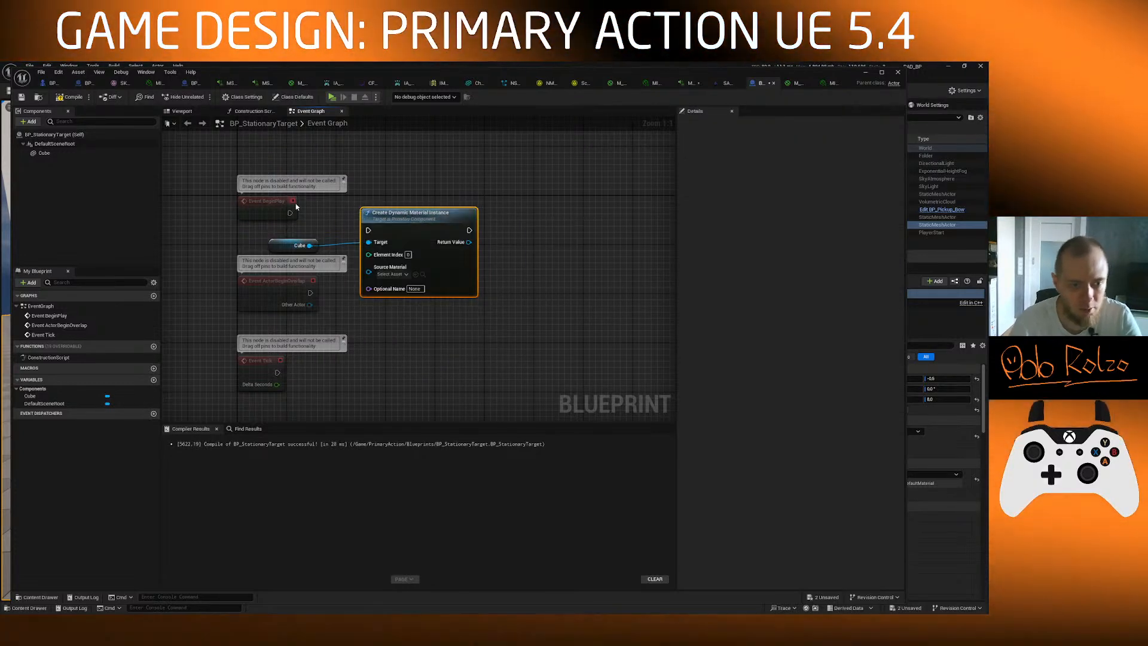
Step: Connect Event BeginPlay to the Create Dynamic Material Instance node and space the node farther from the event
left_click_drag(290, 213, 397, 201)
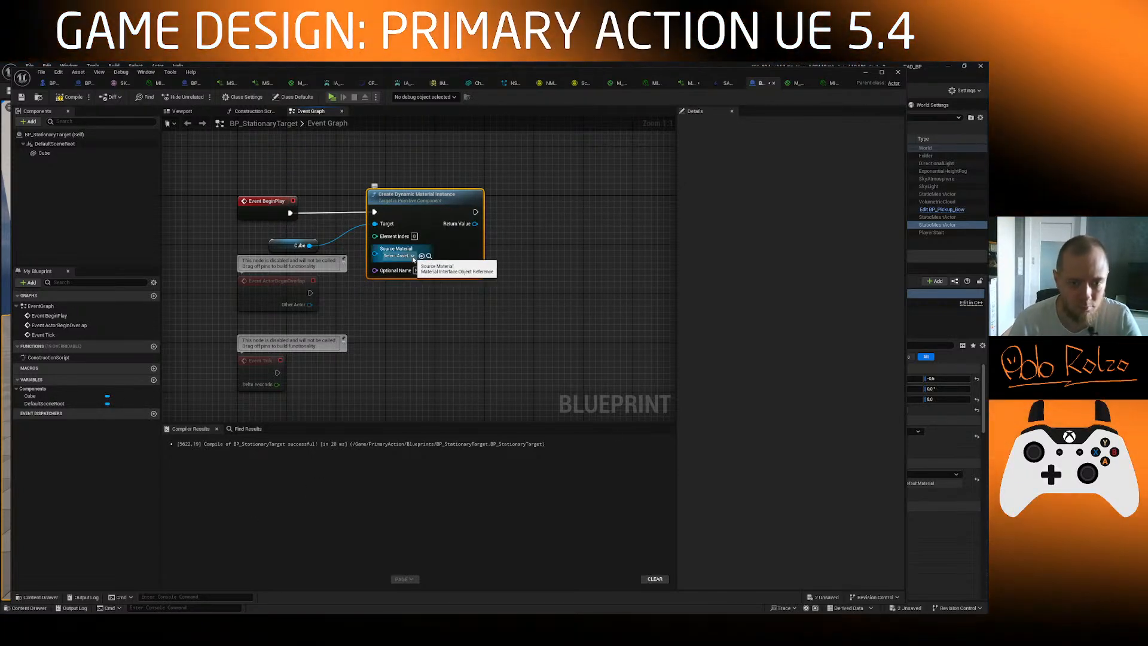
left_click_drag(444, 215, 462, 216)
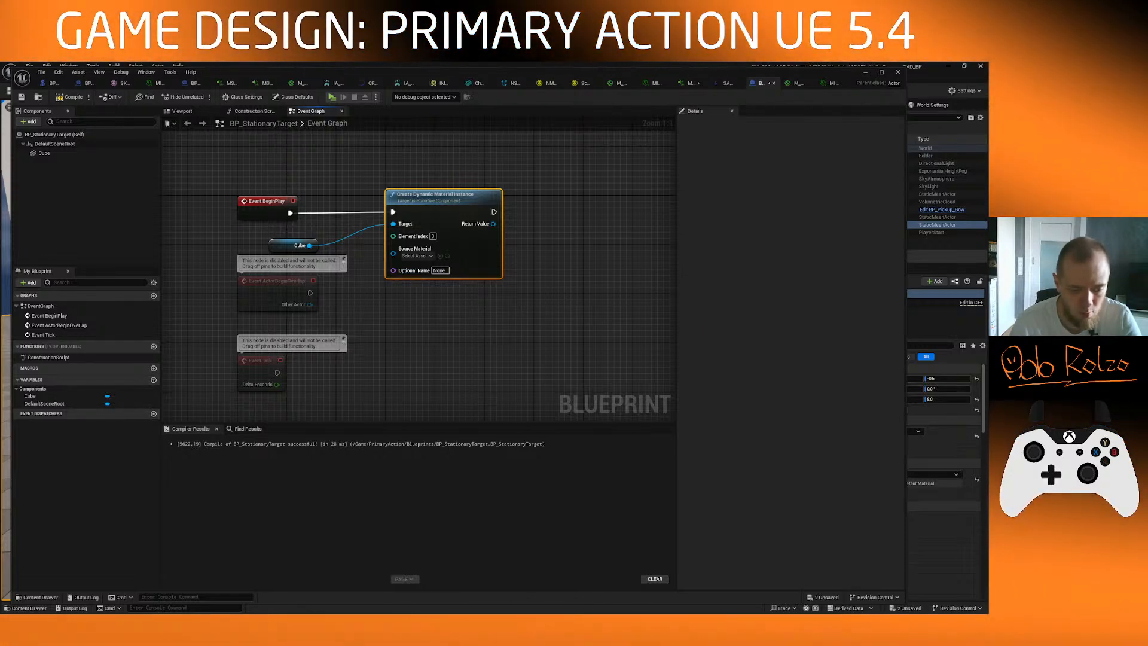
left_click_drag(419, 217, 443, 217)
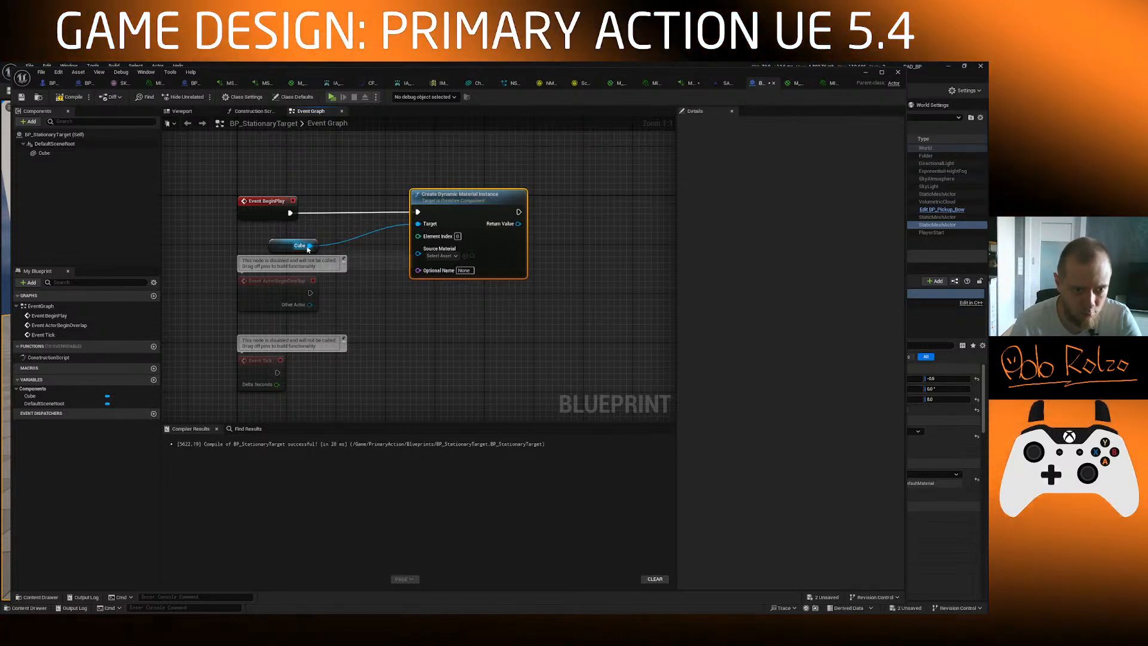
Step: Add a Get Material node fed by the Cube reference
left_click_drag(309, 245, 346, 261)
type("get material")
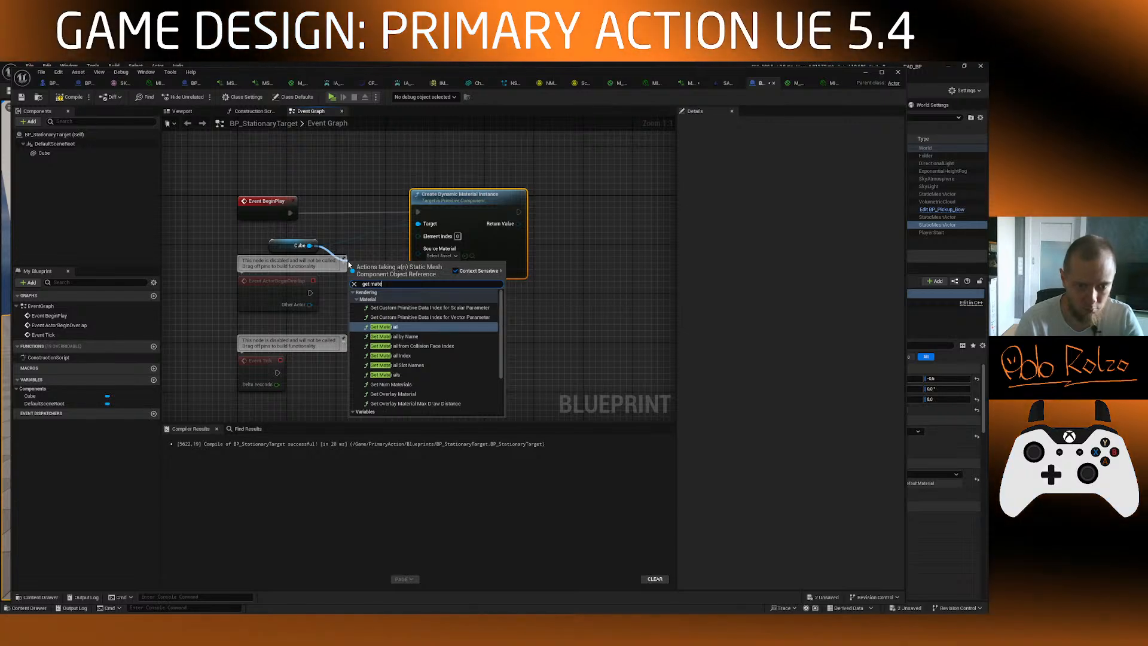
key("Return")
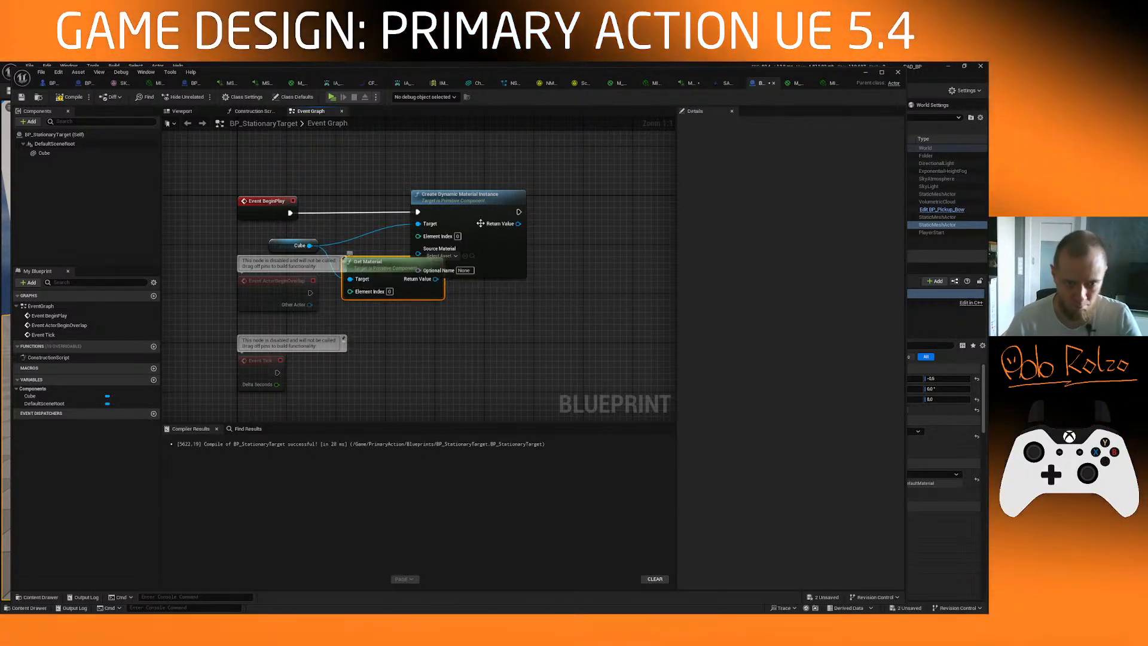
Step: Move the Create Dynamic Material Instance node clear of the Get Material node and delete the disabled ActorBeginOverlap and Tick events
left_click_drag(454, 195, 510, 195)
left_click_drag(436, 279, 474, 236)
left_click_drag(210, 405, 263, 292)
key("Delete")
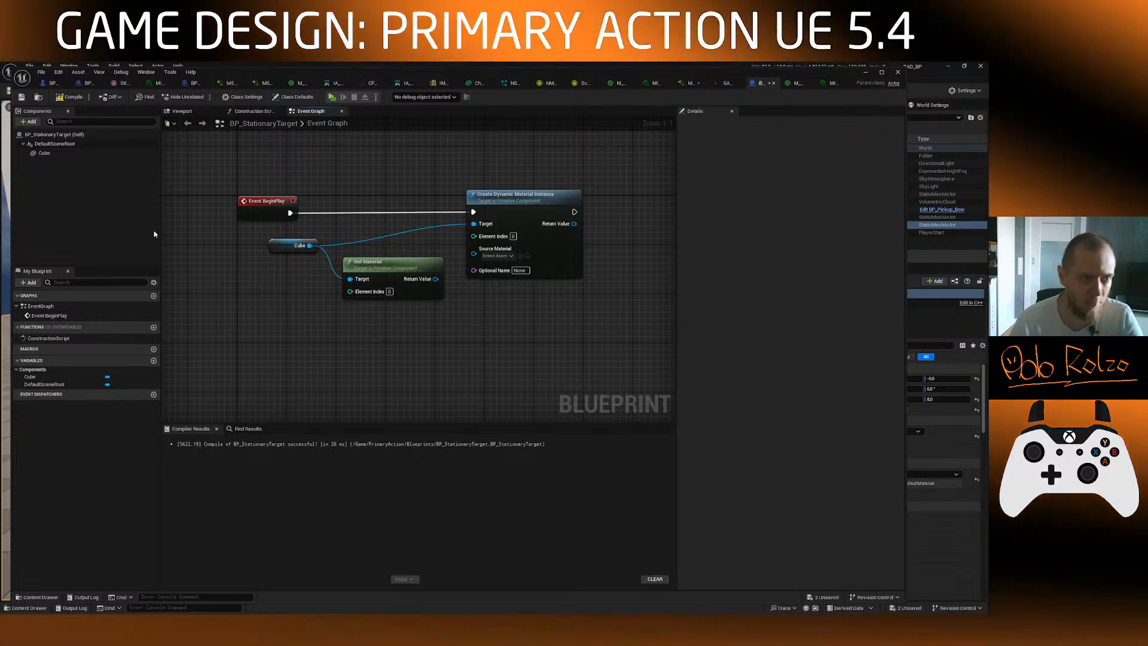
Step: Disable Start with Tick Enabled in the class defaults of BP_StationaryTarget and compile the Blueprint
left_click(293, 97)
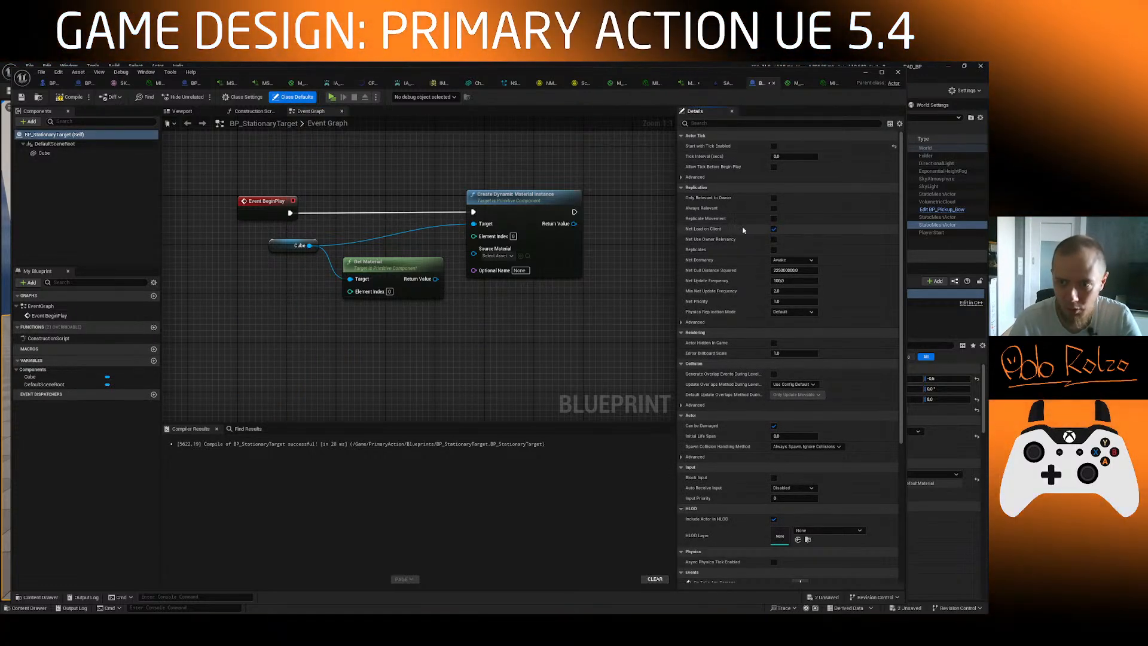
scroll(773, 410, "down", 3)
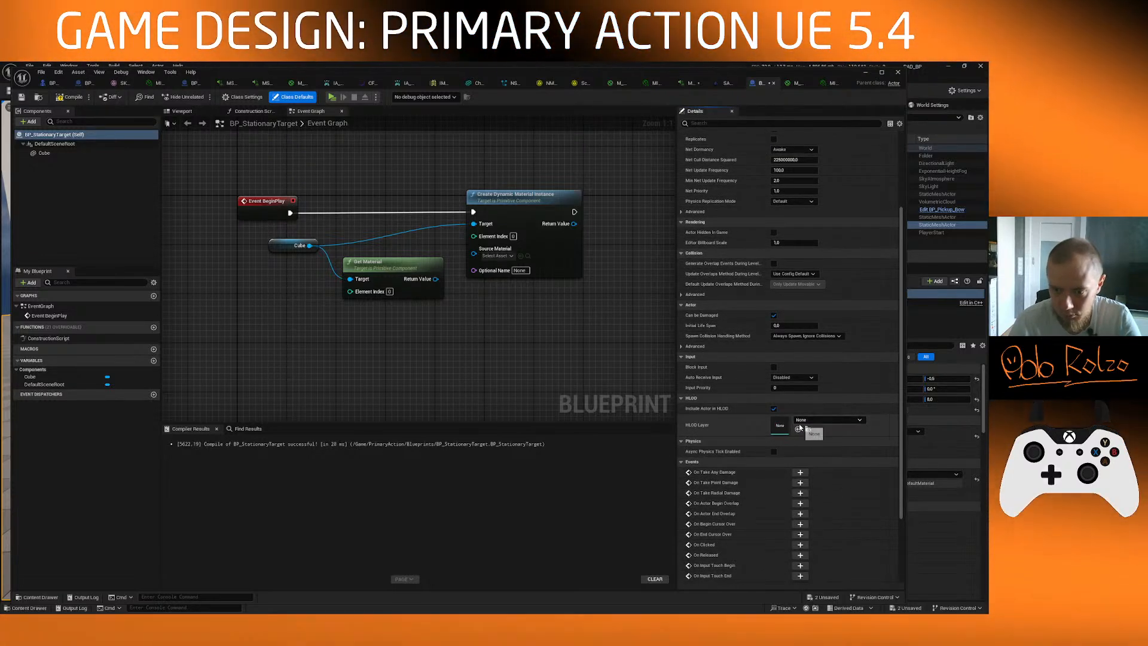
scroll(782, 434, "up", 1)
scroll(783, 434, "up", 2)
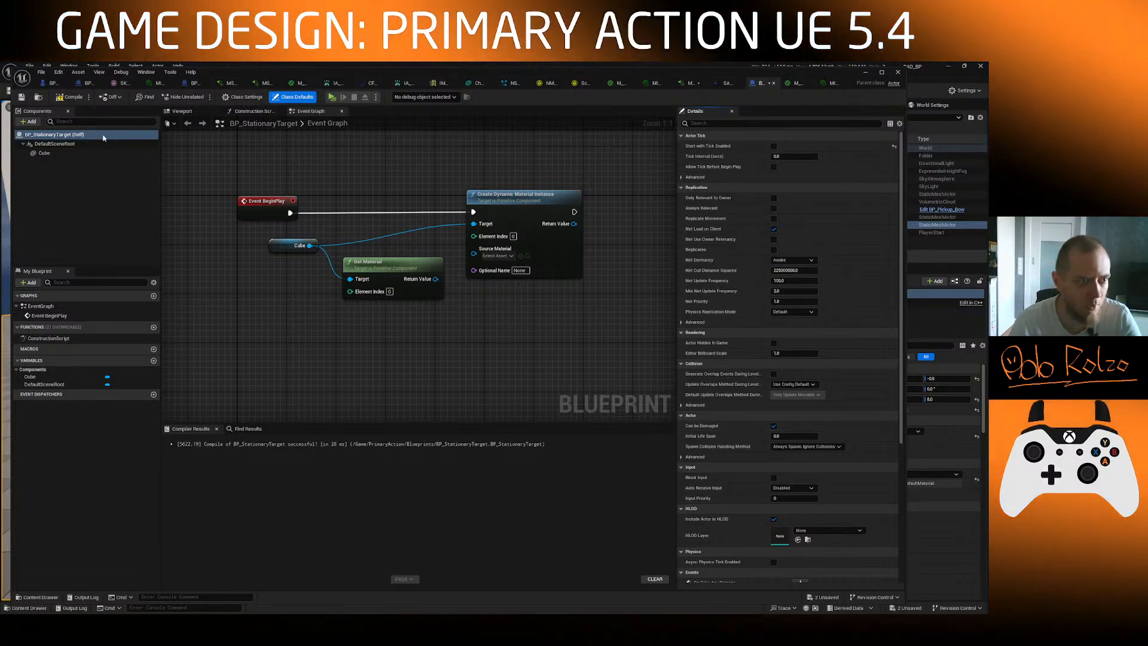
left_click(70, 97)
Step: Feed the Get Material result into Source Material and promote the Create Dynamic Material Instance return value to a variable named TargetDynamicMaterial
right_click_drag(611, 309, 528, 303)
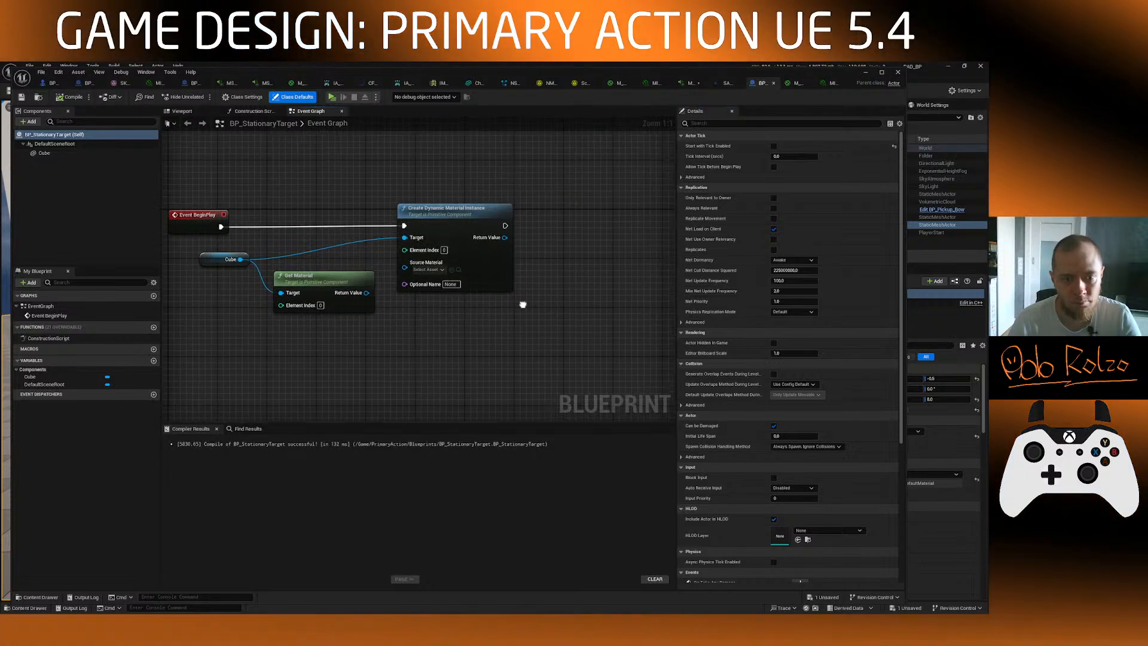
left_click_drag(365, 293, 404, 268)
right_click_drag(508, 239, 404, 247)
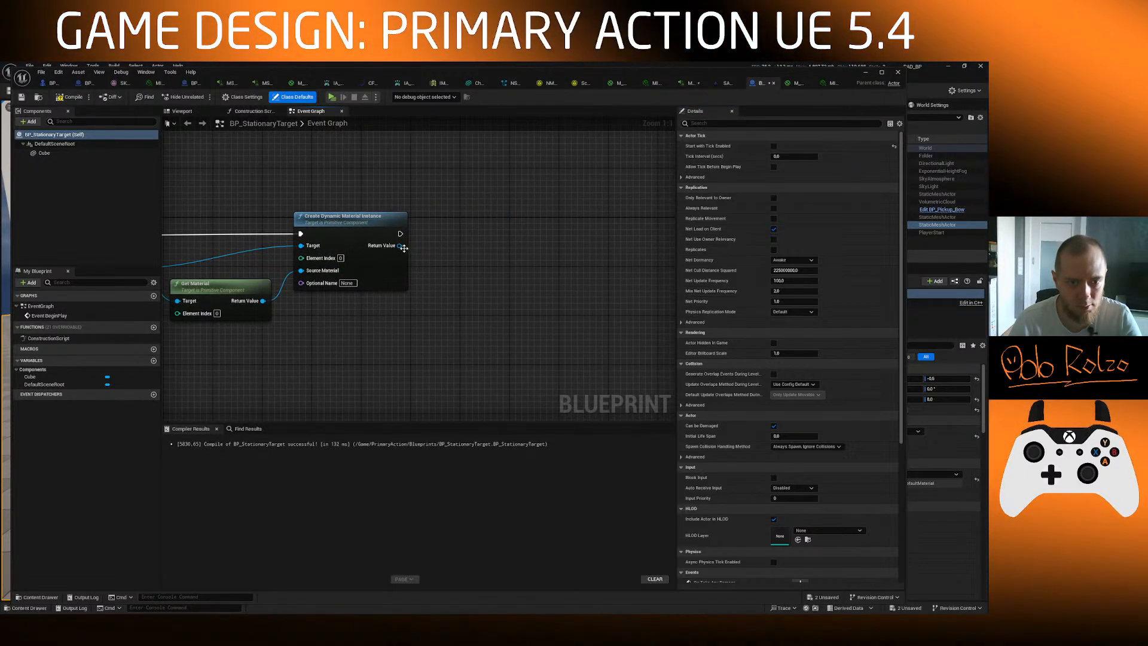
right_click(404, 247)
left_click(445, 270)
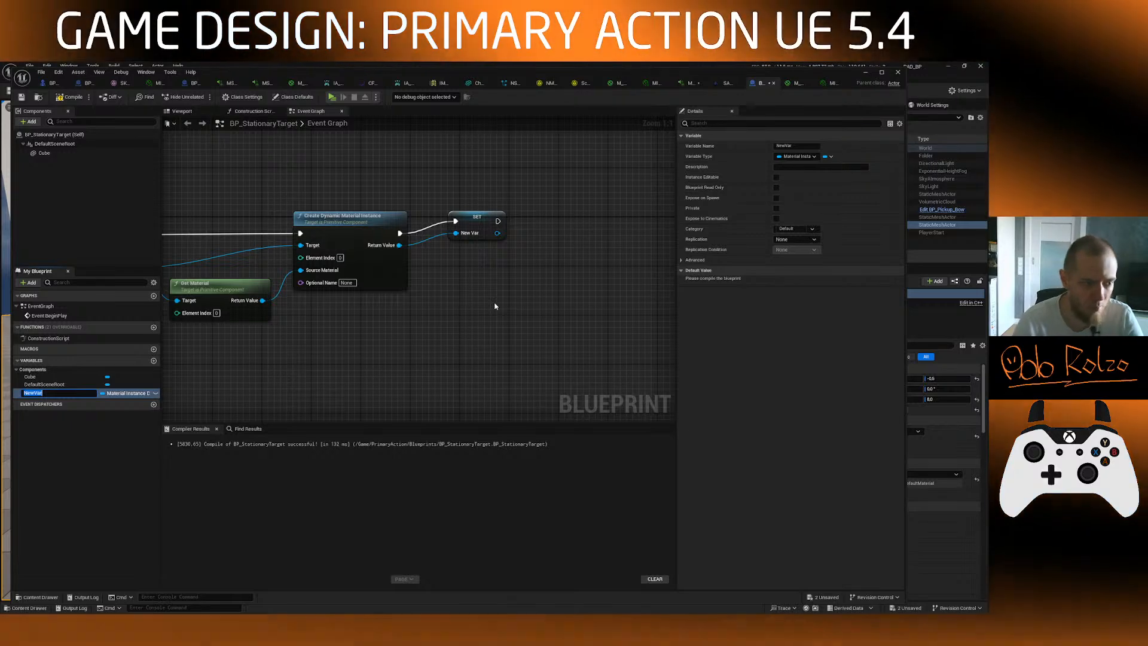
type("TargetDynamicMaterial")
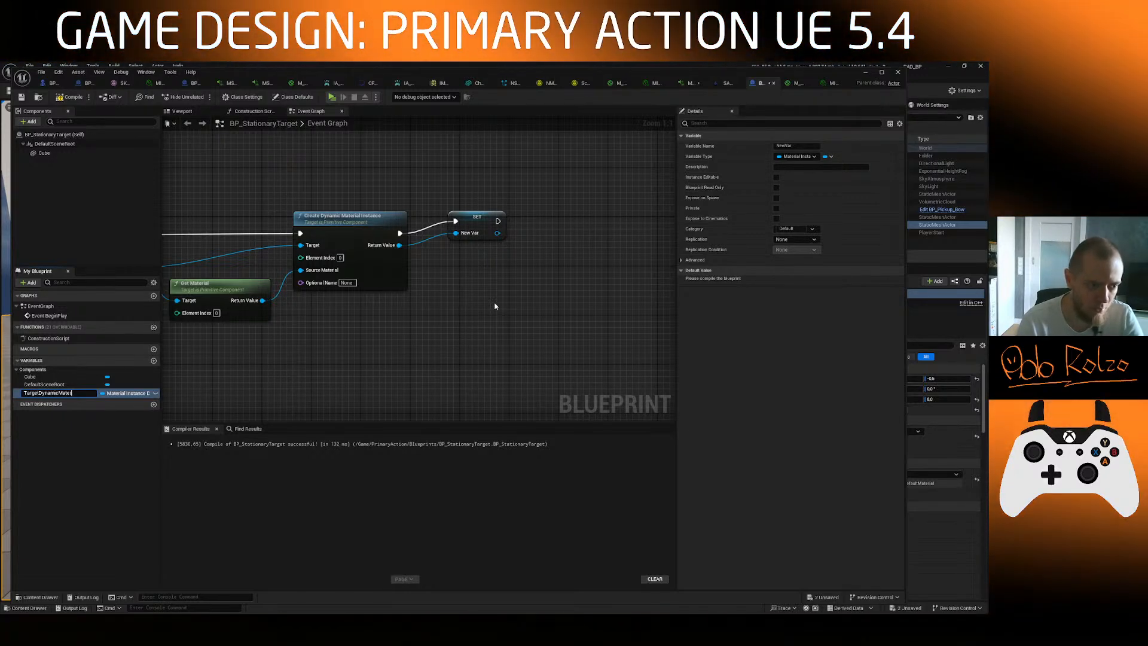
key("Return")
left_click(496, 219)
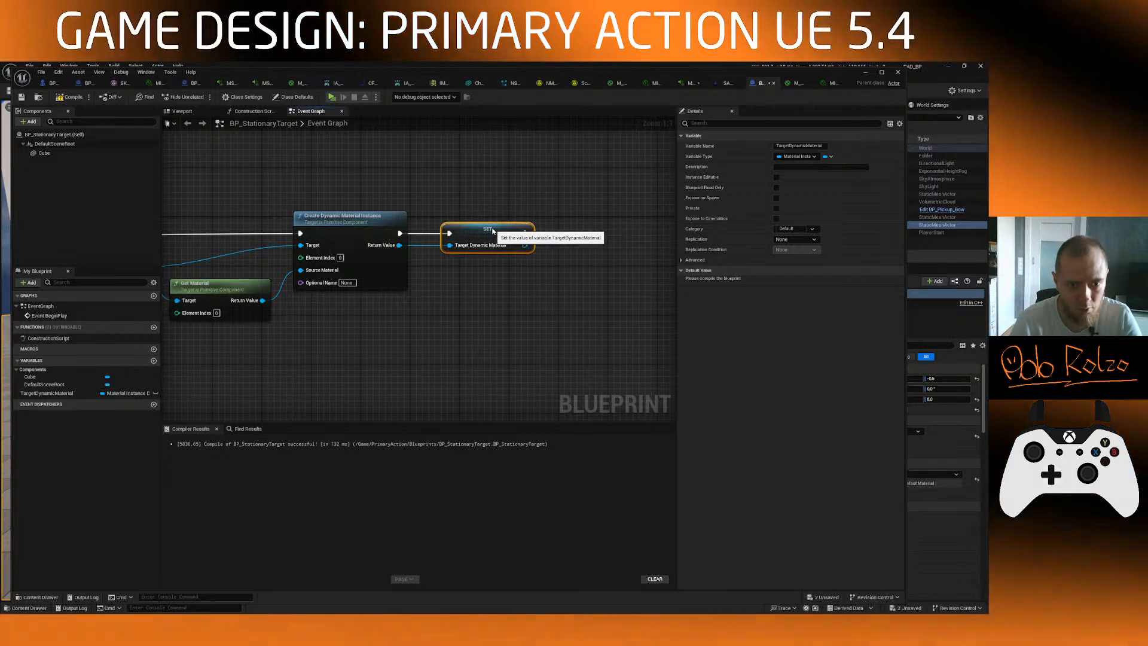
scroll(464, 307, "down", 2)
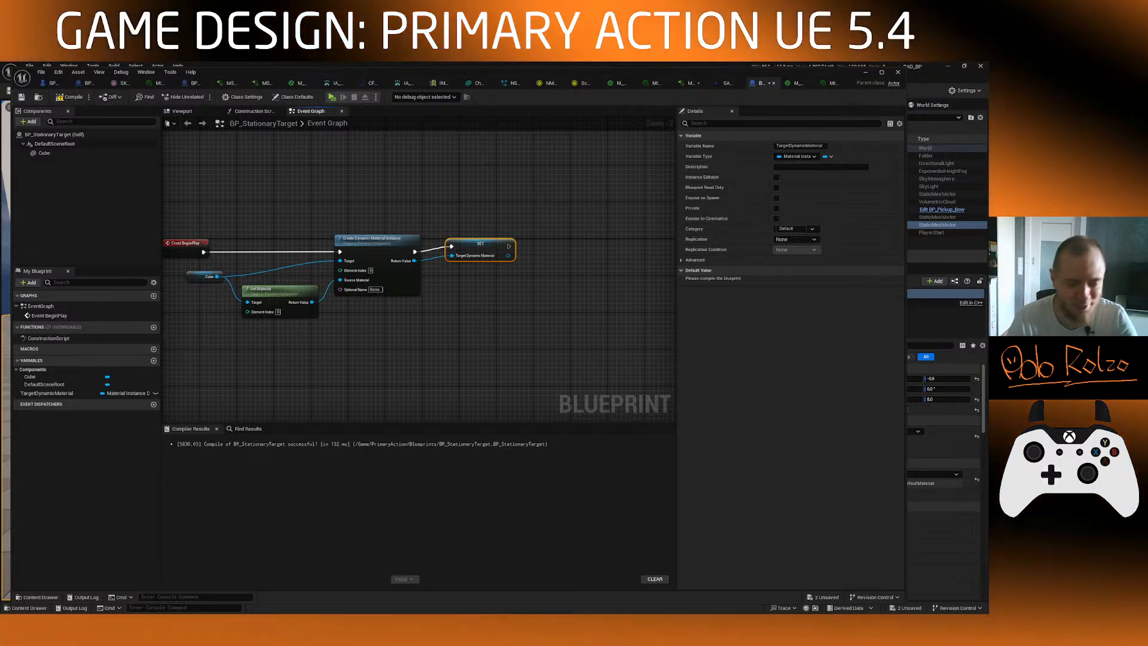
right_click_drag(379, 368, 436, 344)
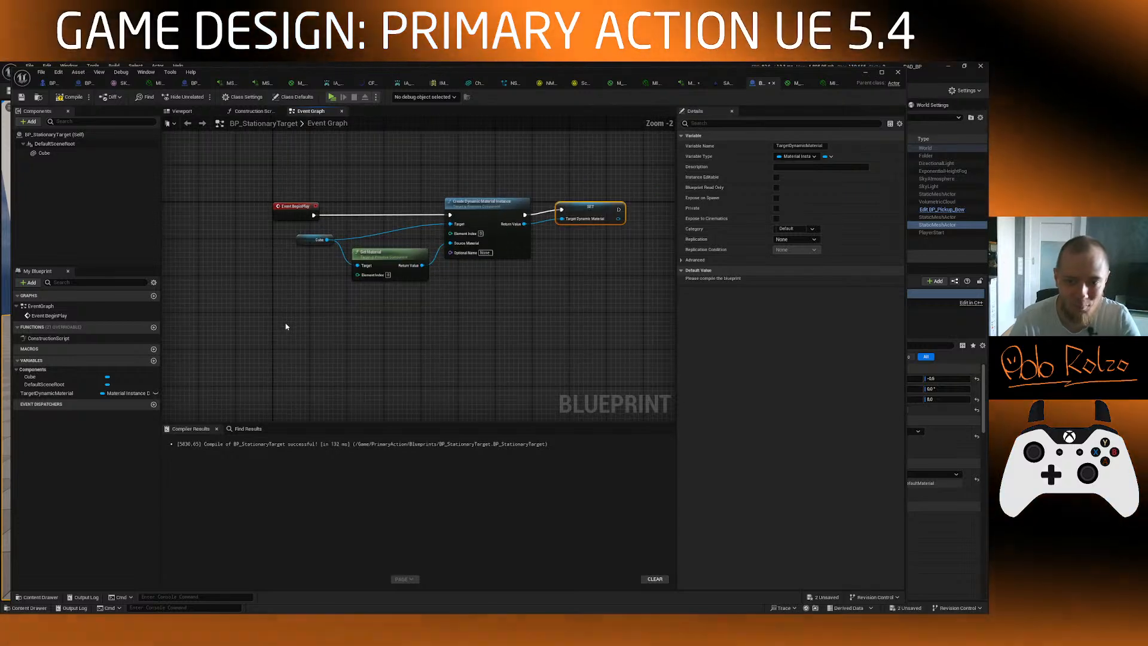
right_click_drag(286, 327, 267, 324)
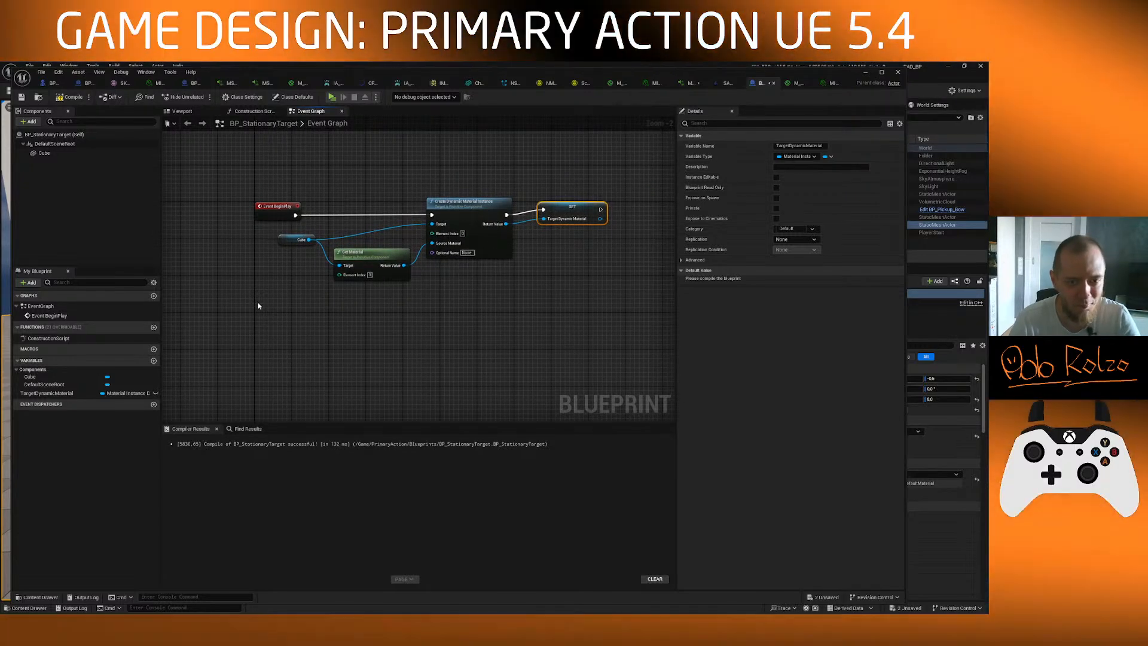
right_click(258, 305)
type("create")
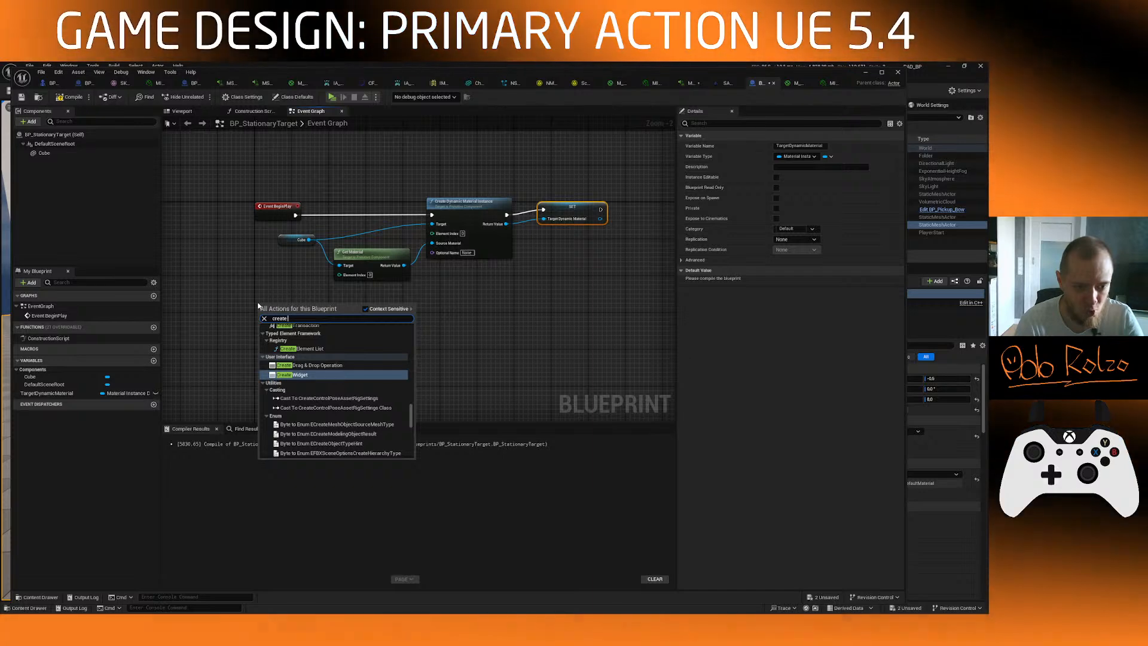
type(" event")
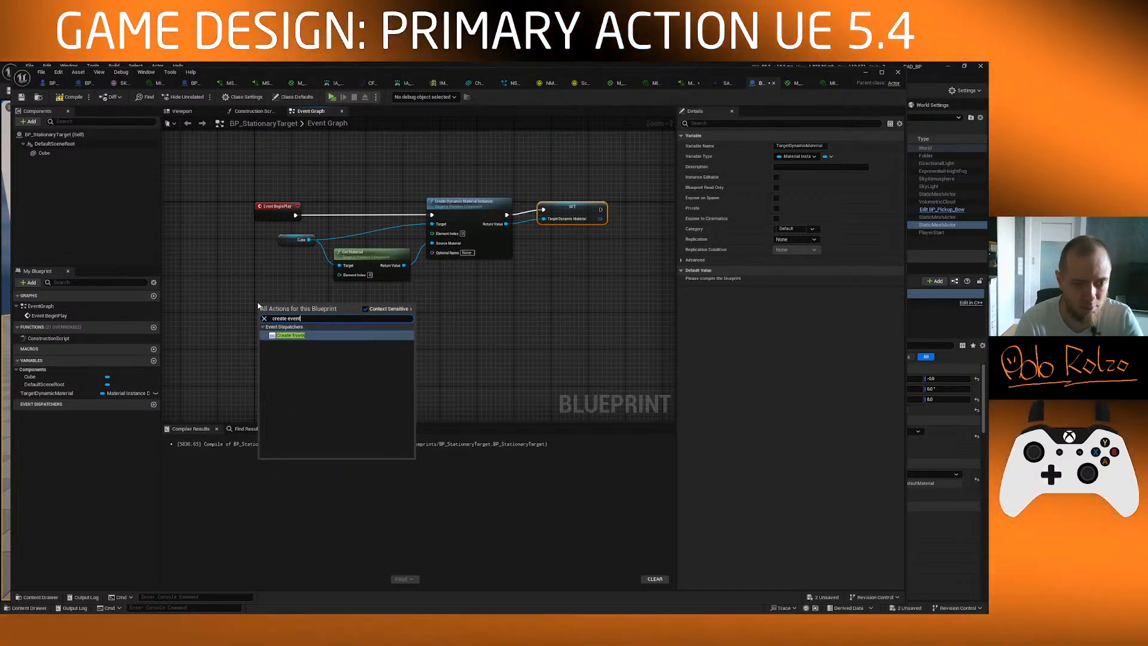
key("Return")
key("Delete")
Step: Add a custom event named OnTargetHit in the empty area below the BeginPlay logic
right_click(269, 322)
type("create custom")
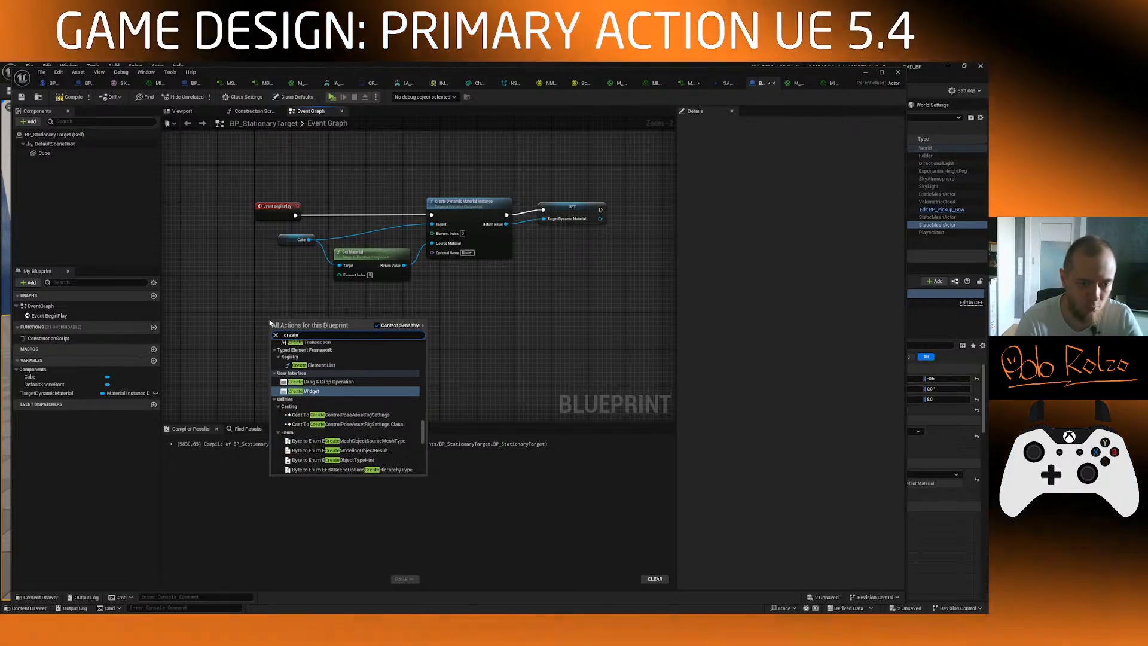
key("BackSpace")
key("BackSpace")
key("BackSpace")
key("BackSpace")
key("BackSpace")
key("BackSpace")
key("BackSpace")
key("BackSpace")
key("BackSpace")
key("BackSpace")
key("BackSpace")
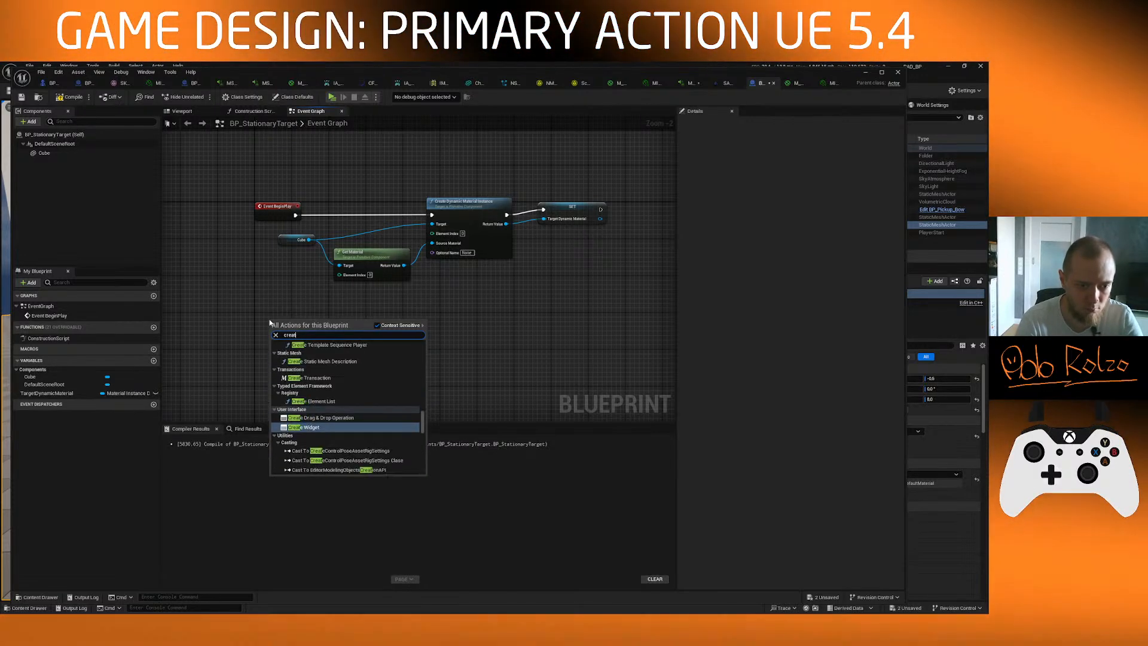
type("ustom event")
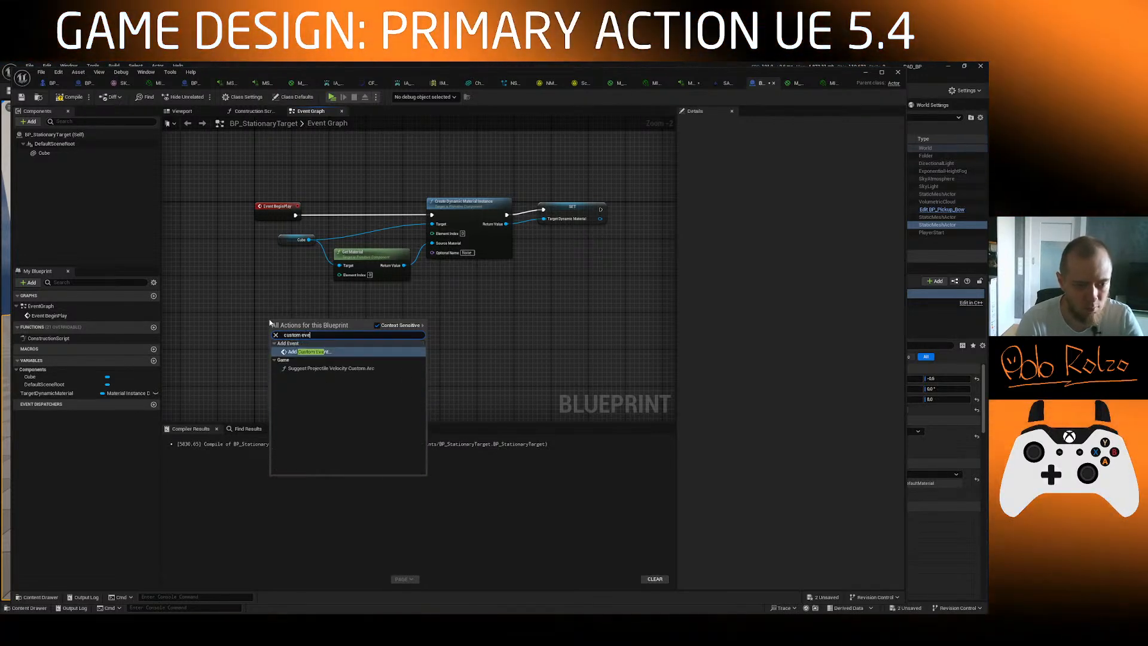
key("Return")
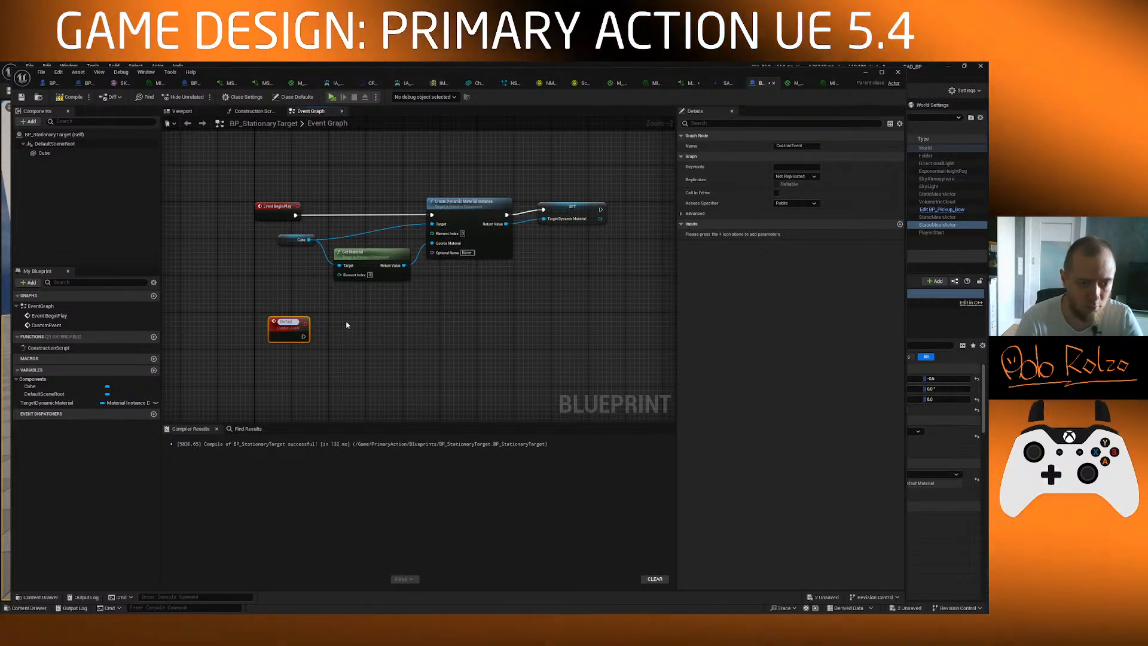
type("OnTargetHit")
key("Return")
scroll(346, 324, "up", 2)
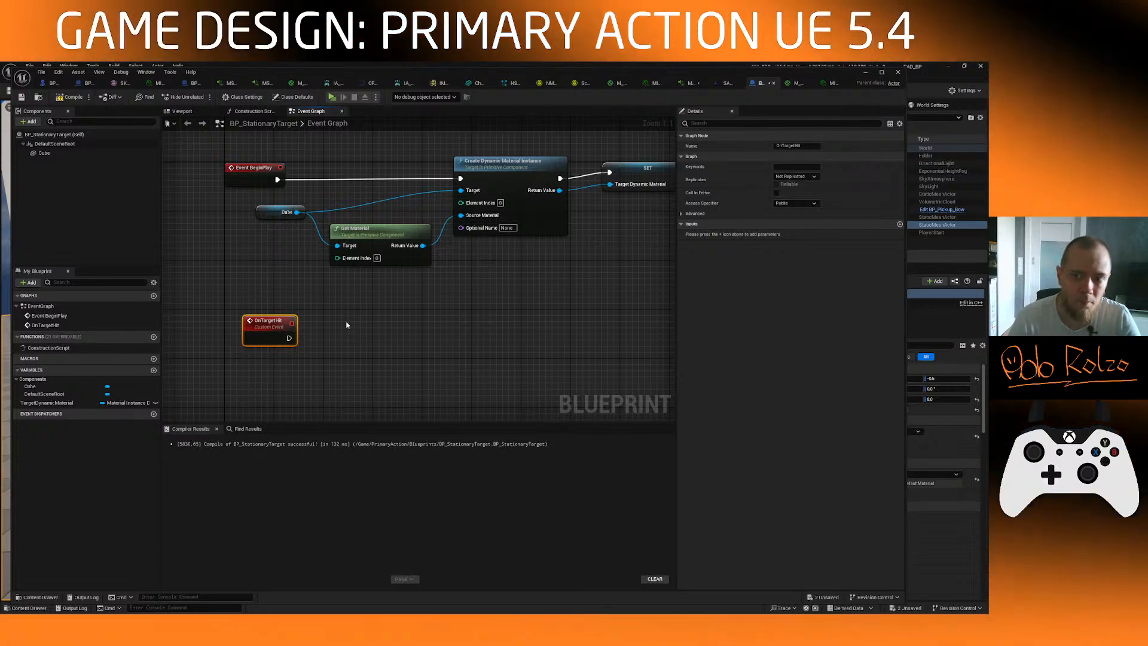
right_click_drag(335, 332, 352, 266)
left_click_drag(290, 257, 290, 270)
Step: Add a TargetDynamicMaterial getter feeding an Is Valid node and run that check from the OnTargetHit event
left_click(87, 403)
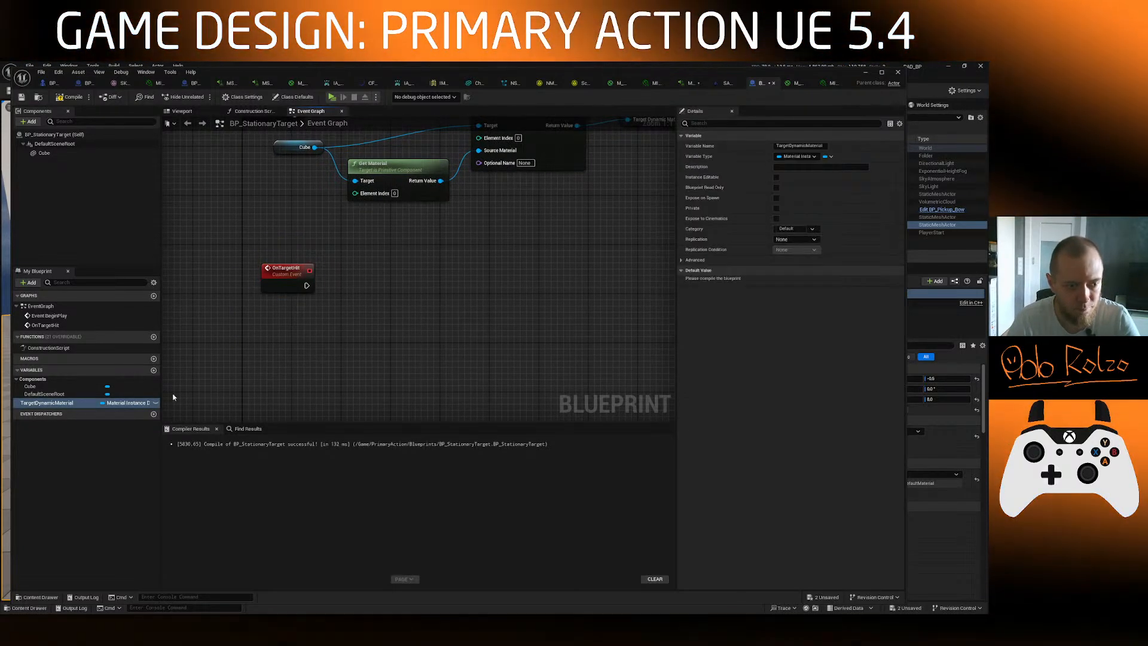
left_click_drag(62, 408, 378, 309)
left_click(347, 351)
type("isvalid")
key("Down")
key("Return")
left_click_drag(307, 285, 354, 338)
Step: Duplicate the Target Dynamic Material getter beside the one feeding the Is Valid node
left_click(343, 341)
key("ctrl+d")
right_click_drag(554, 320, 481, 336)
left_click_drag(439, 353, 461, 323)
type("set ve")
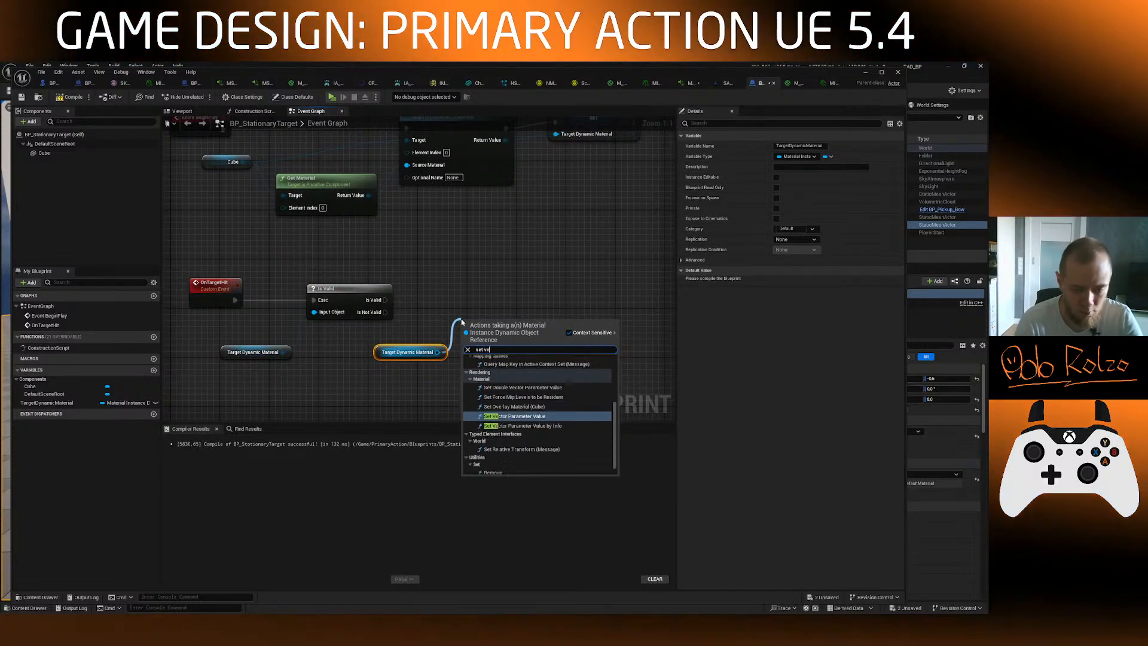
key("BackSpace")
key("BackSpace")
type("par")
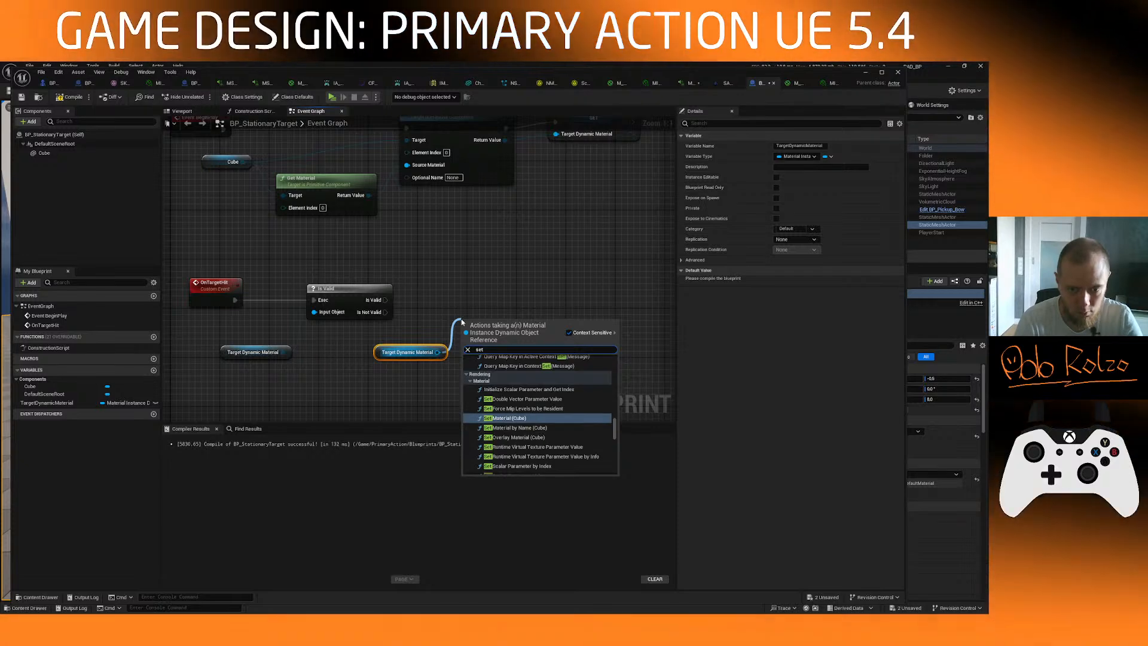
type("ameter")
scroll(541, 418, "up", 10)
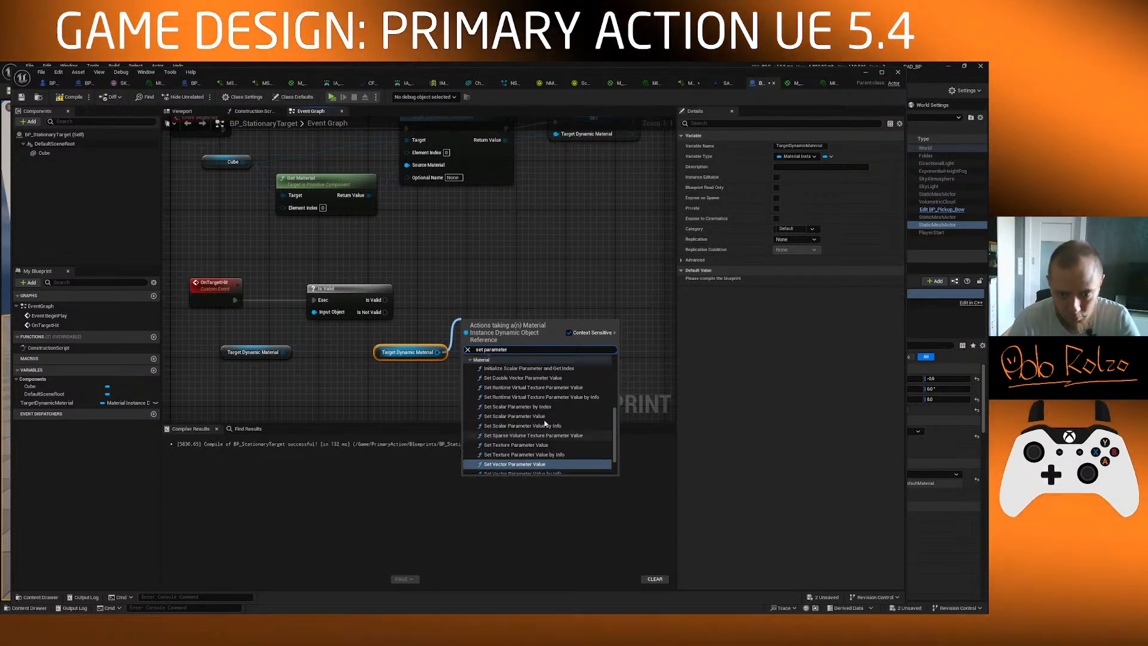
scroll(544, 421, "down", 10)
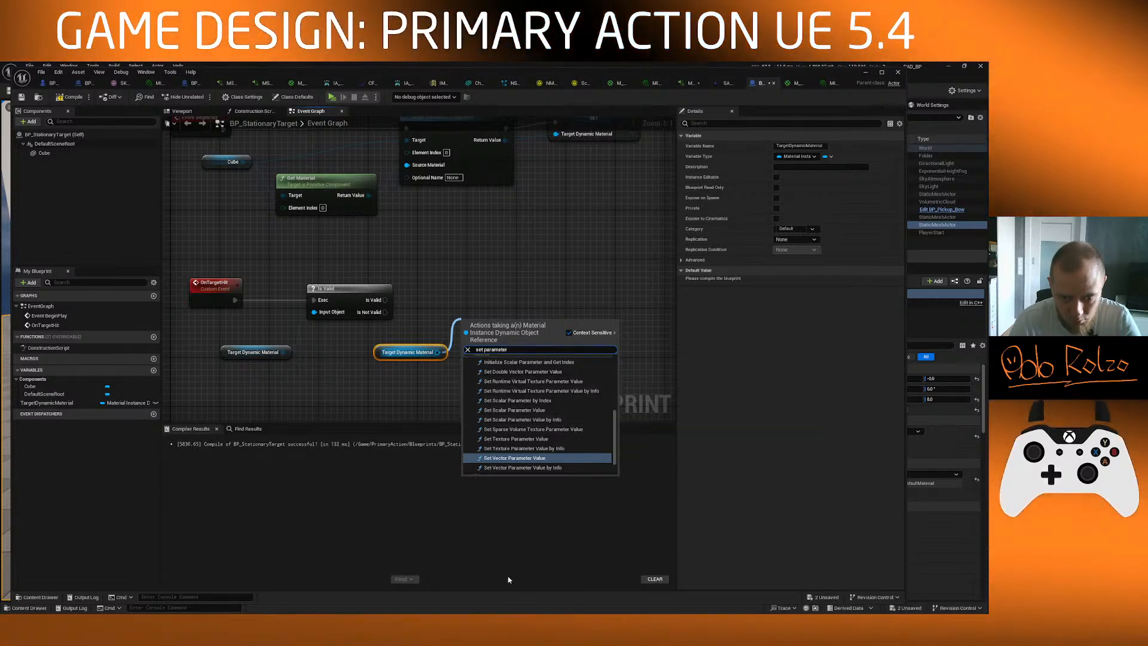
key("Escape")
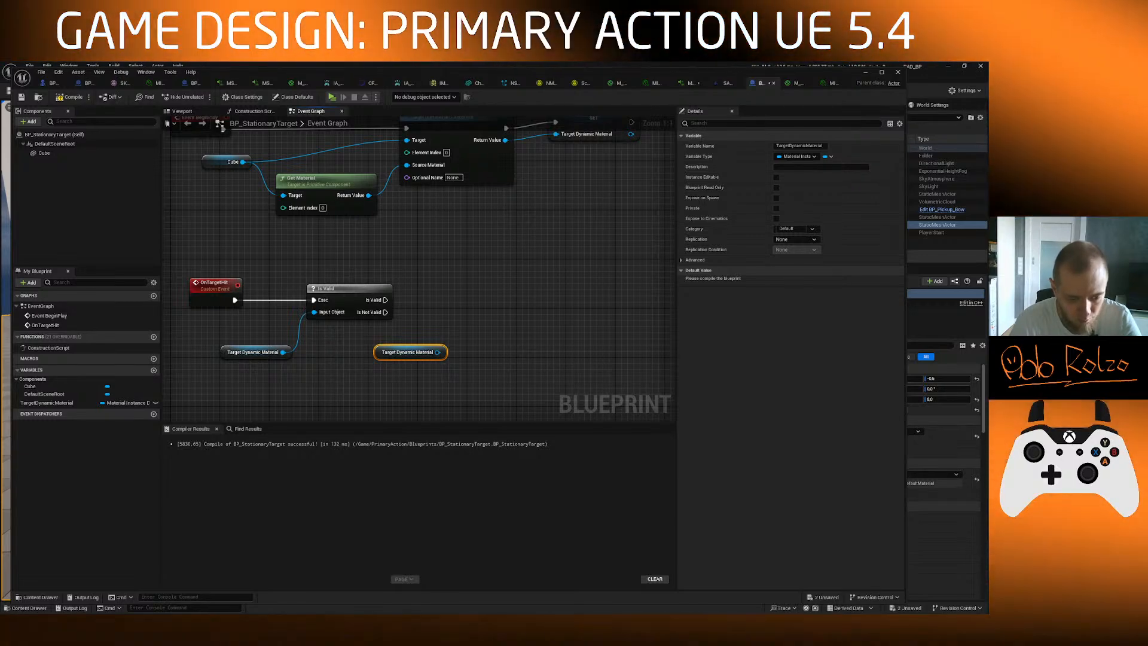
Step: Add a Set Vector Parameter Value node targeting the duplicated getter and run it from the Is Valid output
left_click_drag(437, 352, 453, 323)
type("set vector")
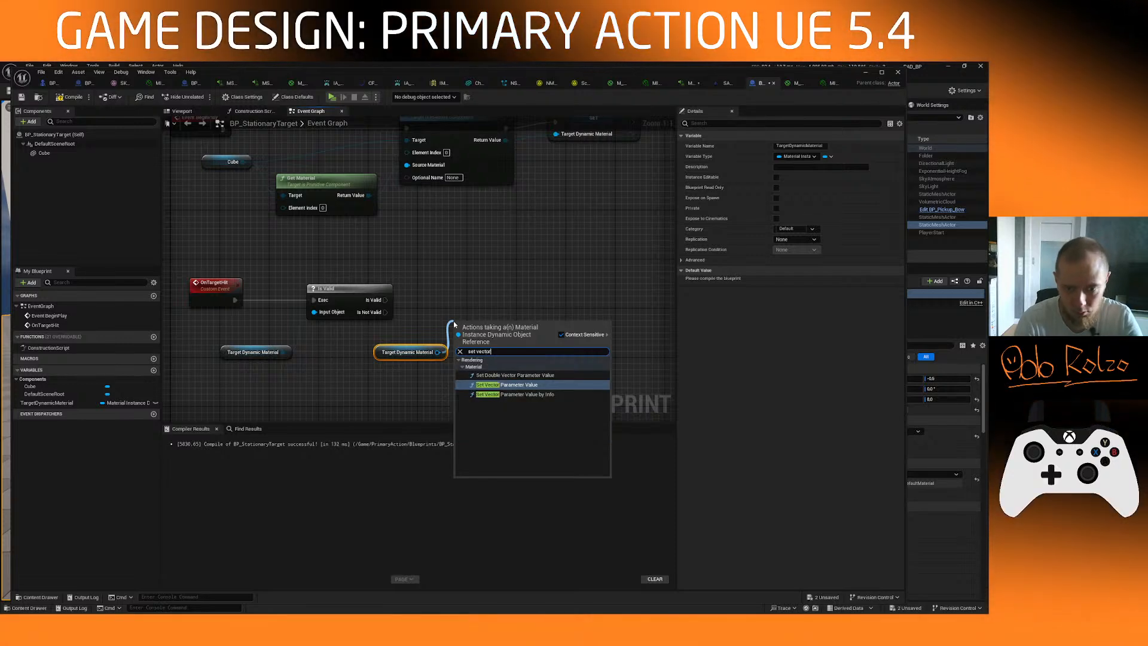
key("Return")
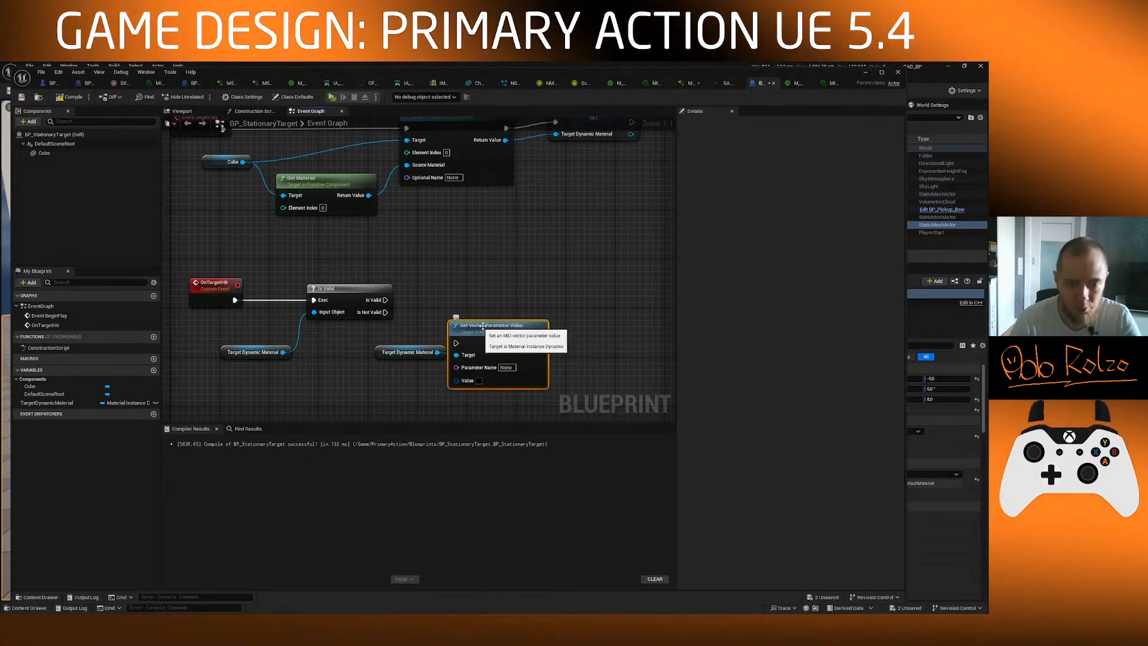
left_click_drag(465, 326, 478, 301)
left_click_drag(385, 300, 521, 296)
left_click_drag(437, 352, 449, 321)
left_click(426, 329)
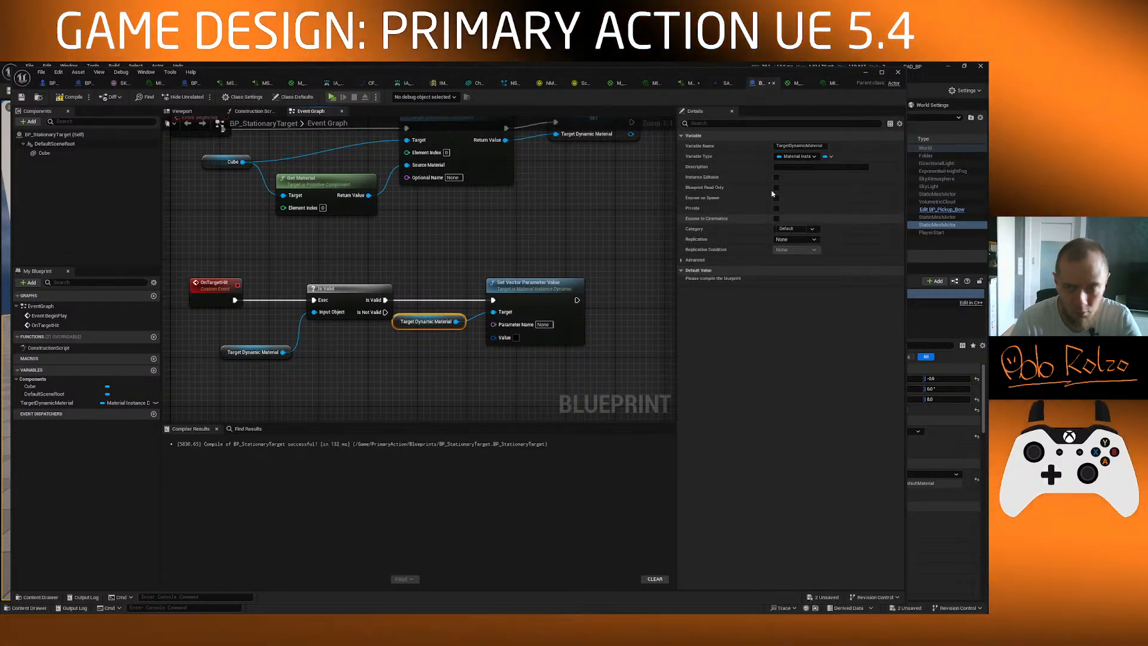
Step: Copy the parameter name TargetColor from M_StationaryTarget and enter it as the Parameter Name of the Set Vector Parameter Value node
left_click(546, 324)
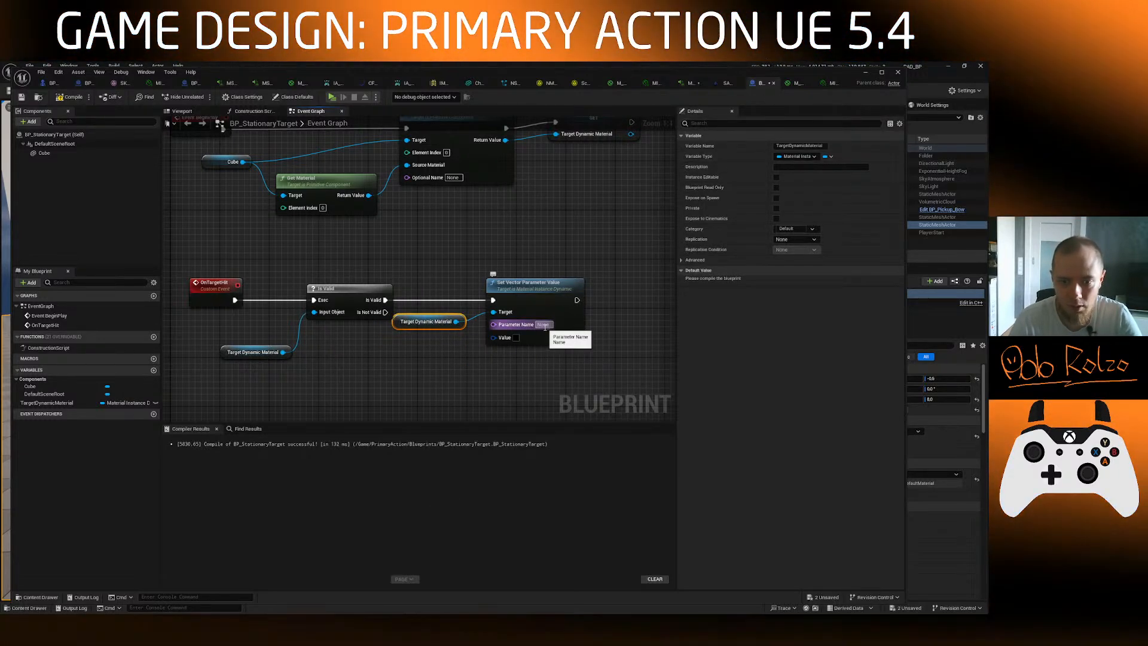
key("ctrl+v")
key("ctrl+a")
key("BackSpace")
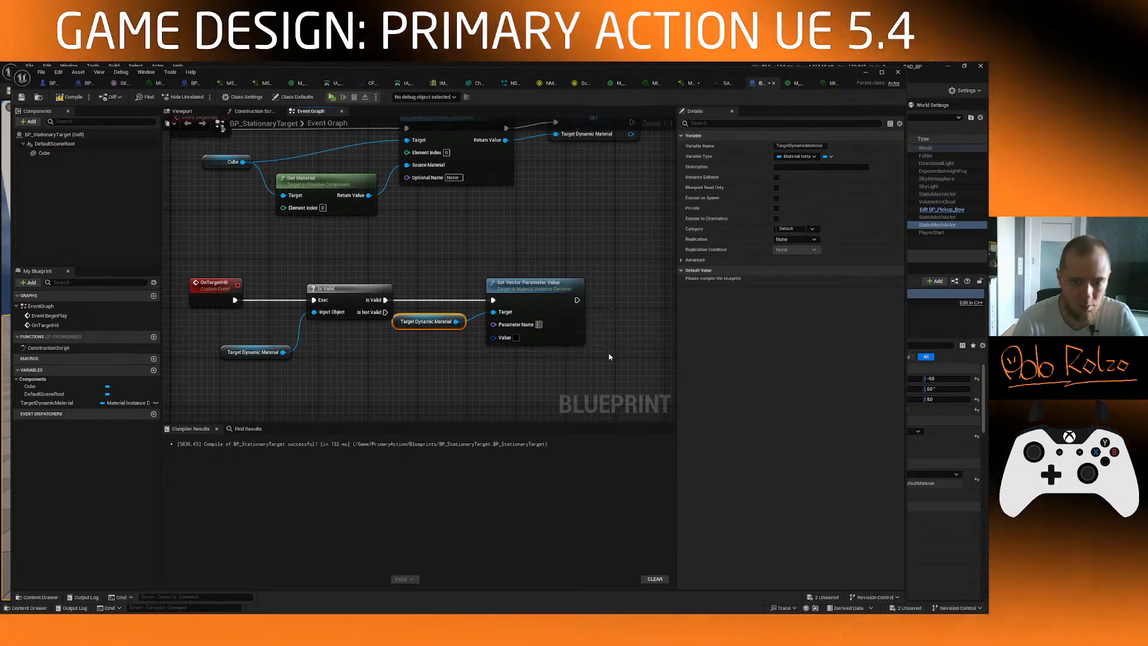
left_click(797, 83)
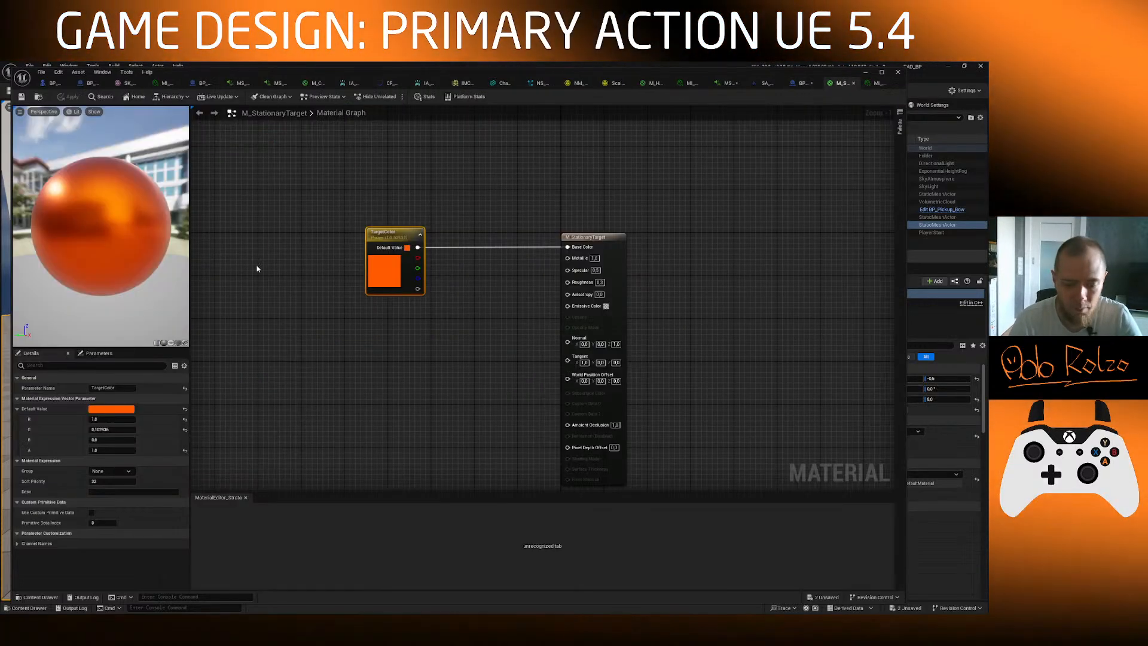
left_click(112, 387)
key("ctrl+c")
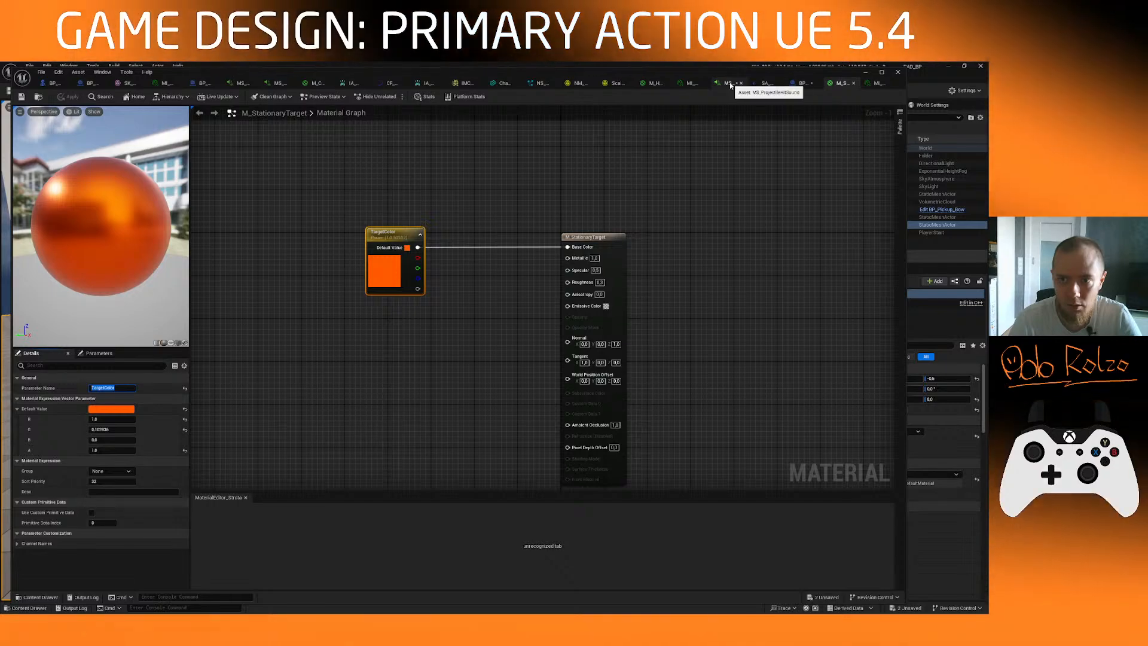
left_click(803, 84)
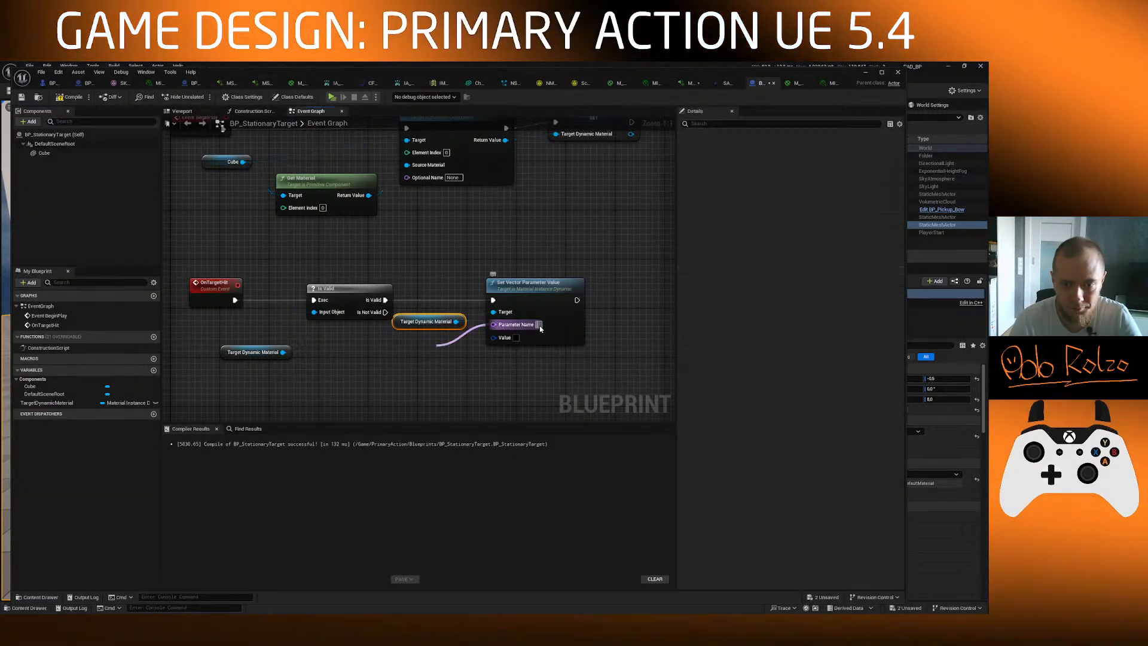
key("ctrl+v")
Step: Space the Set Vector Parameter Value node and its Target Dynamic Material getter farther from the Is Valid node
left_click_drag(455, 342, 507, 308)
left_click_drag(529, 288, 555, 289)
left_click(531, 263)
right_click_drag(537, 256, 467, 194)
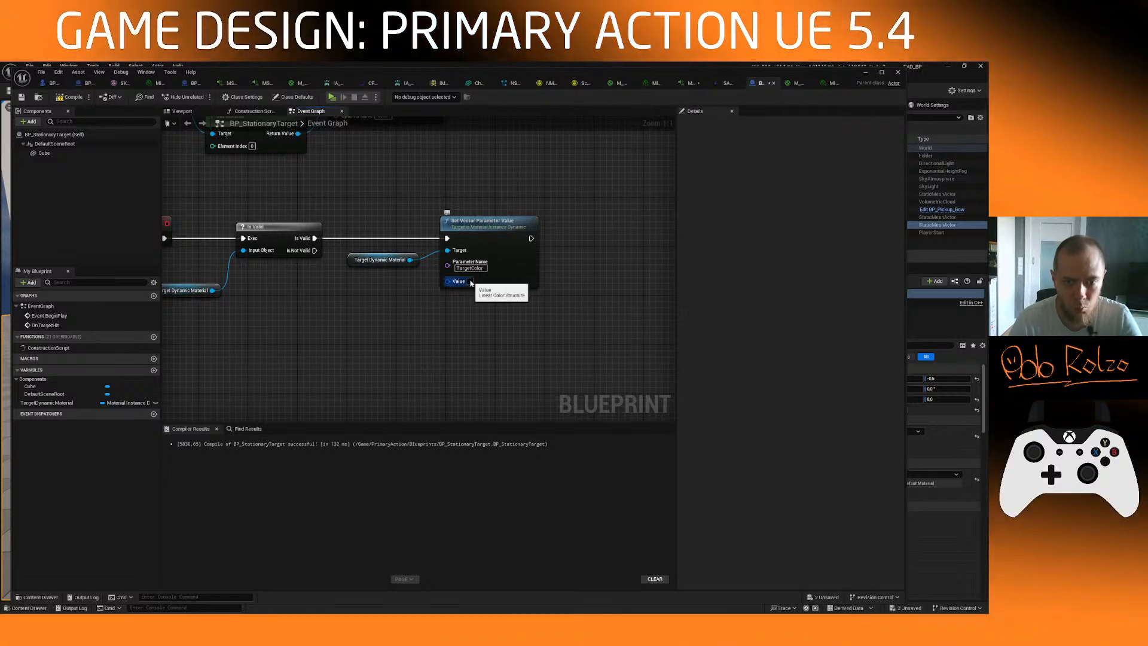
right_click_drag(371, 307, 467, 311)
right_click(433, 313)
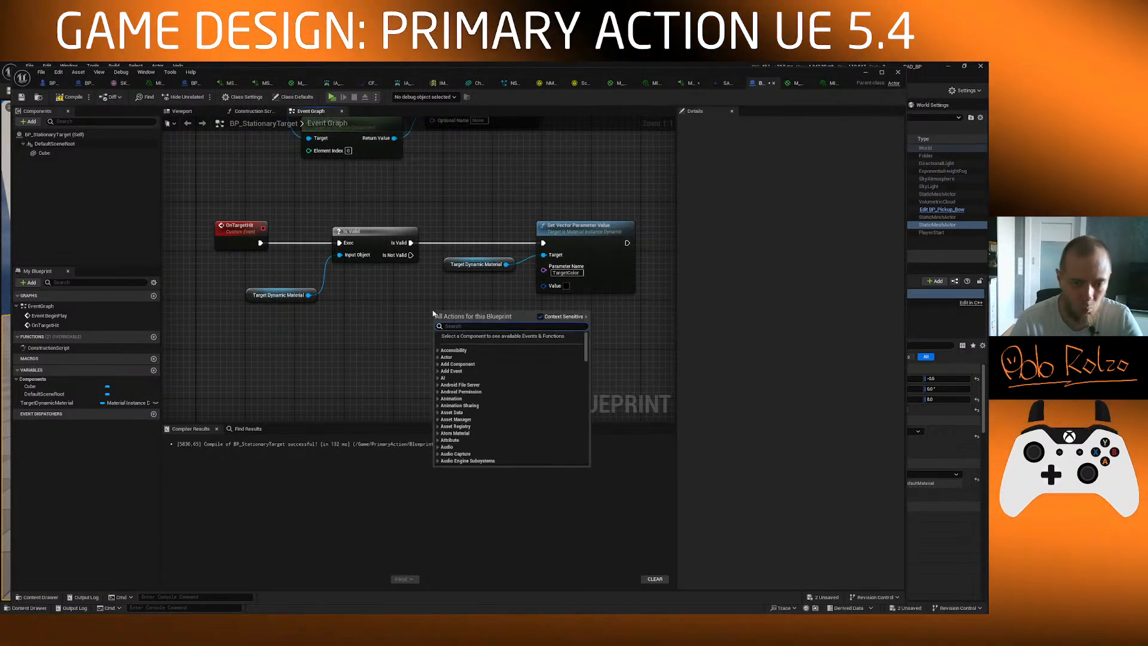
type("random color")
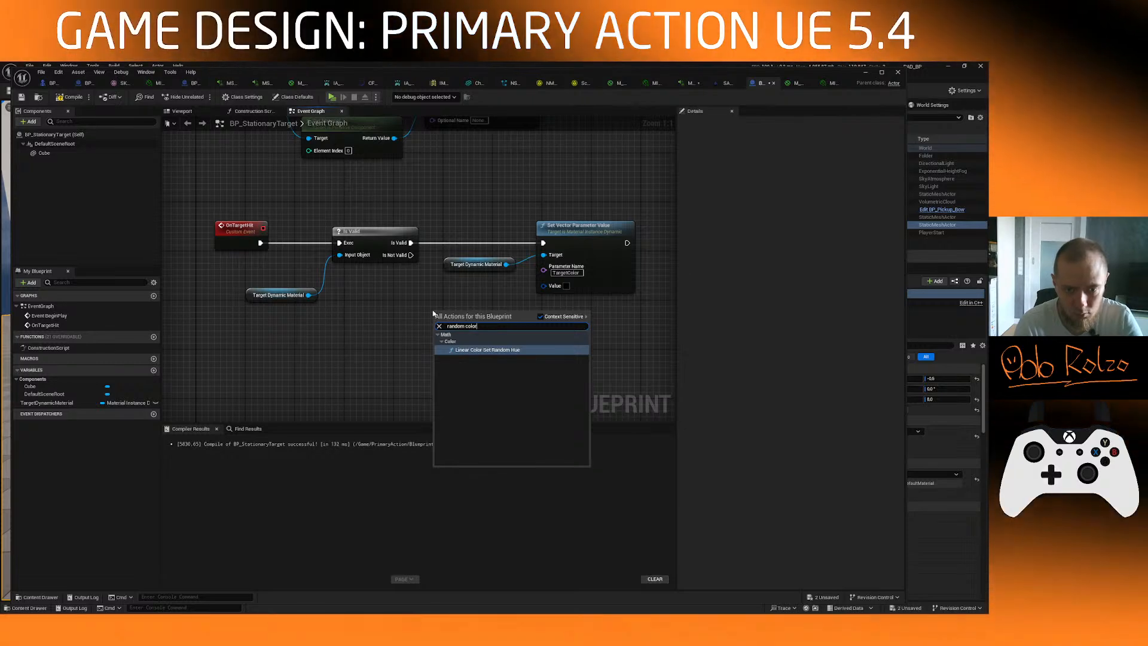
key("Return")
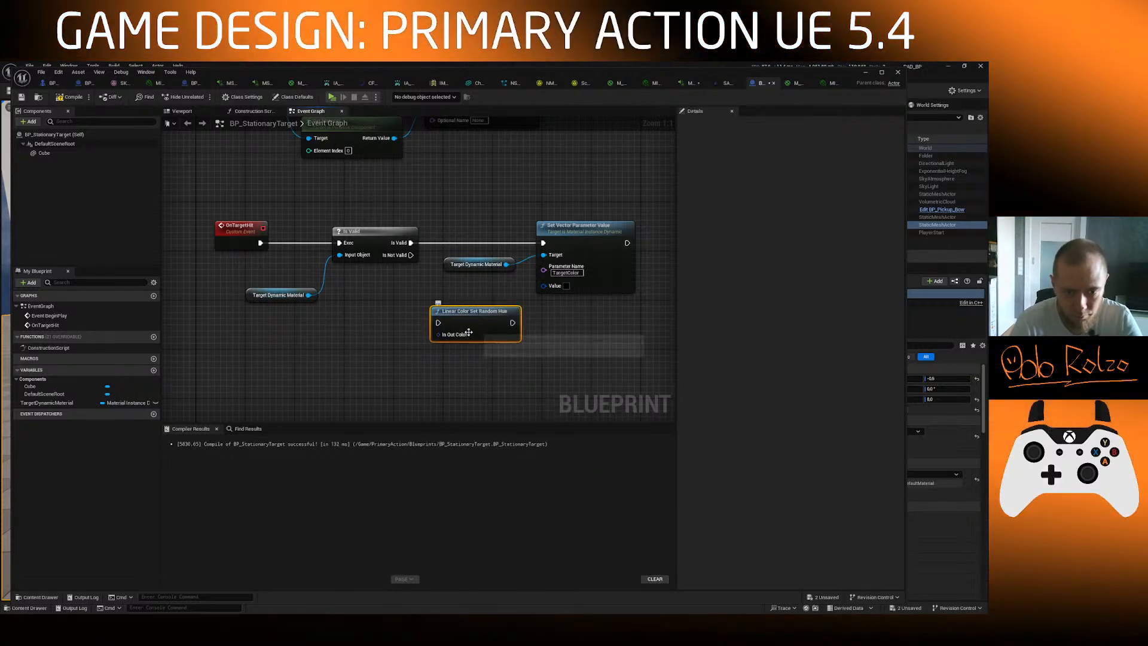
key("Delete")
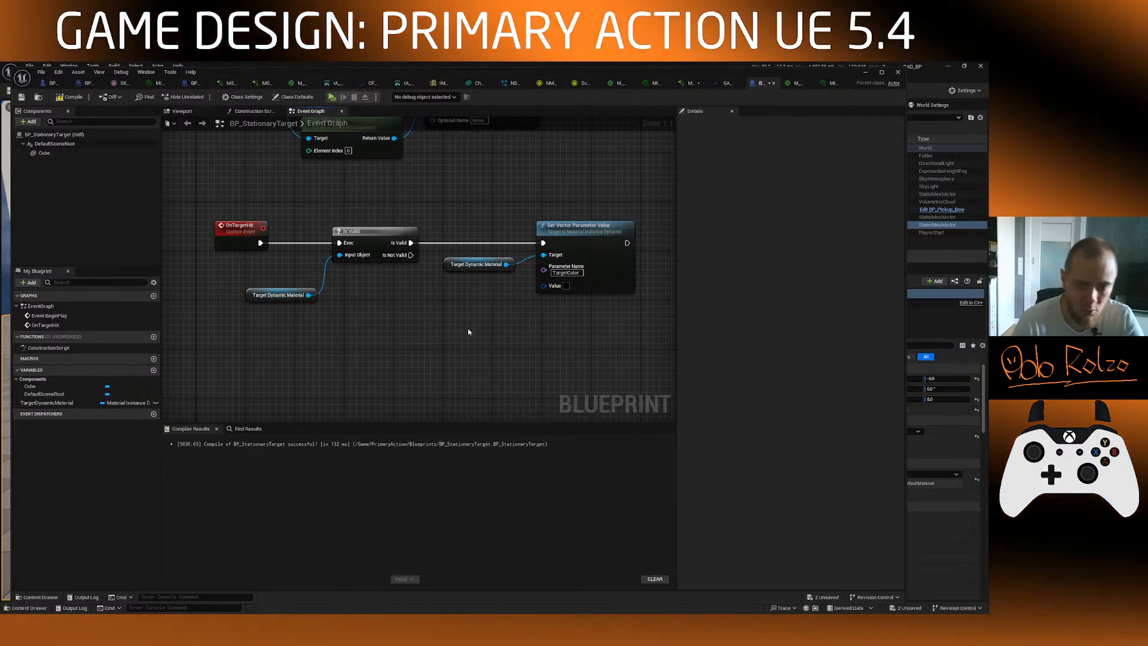
right_click(439, 332)
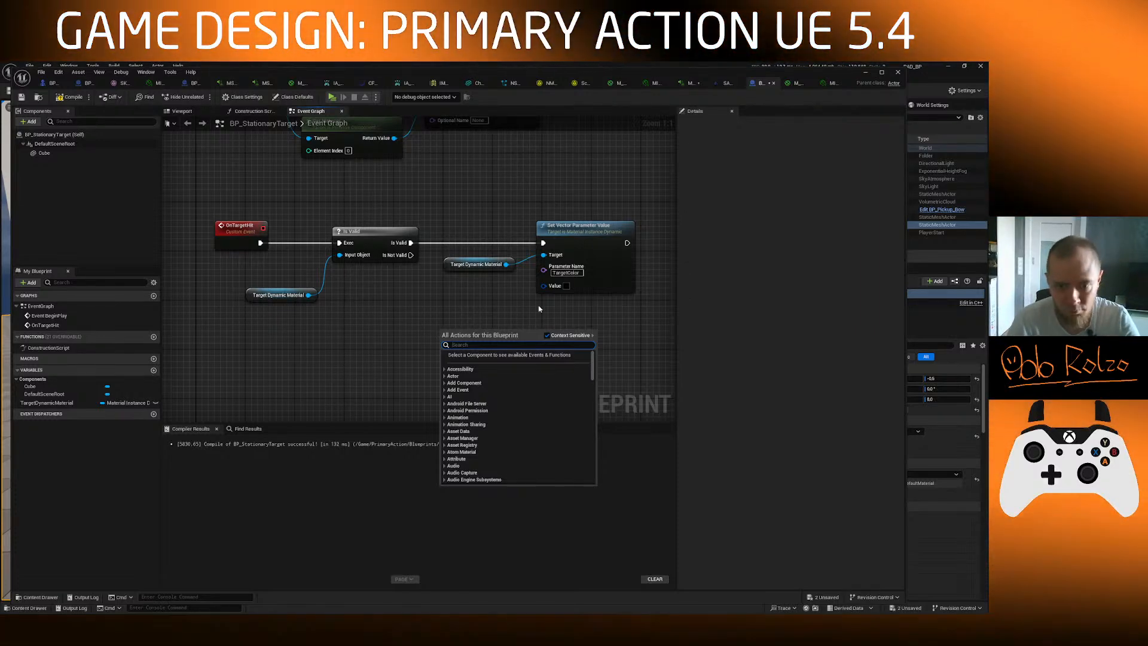
left_click(542, 305)
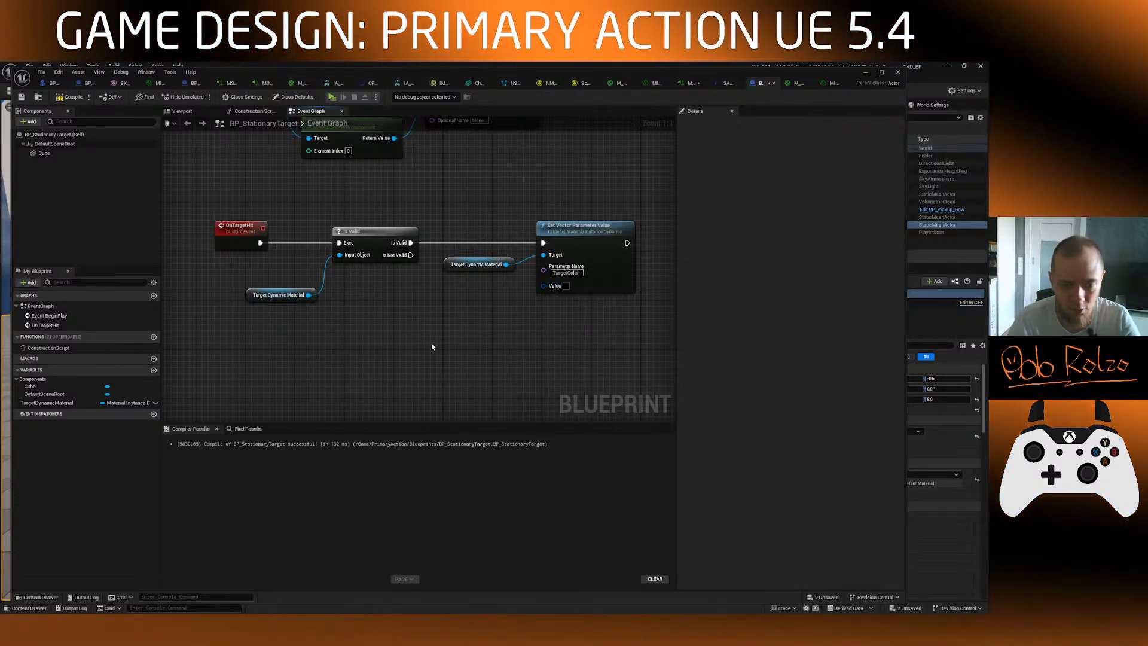
Step: Add a Random Unit Vector node in the empty space below the Is Valid node
right_click(432, 346)
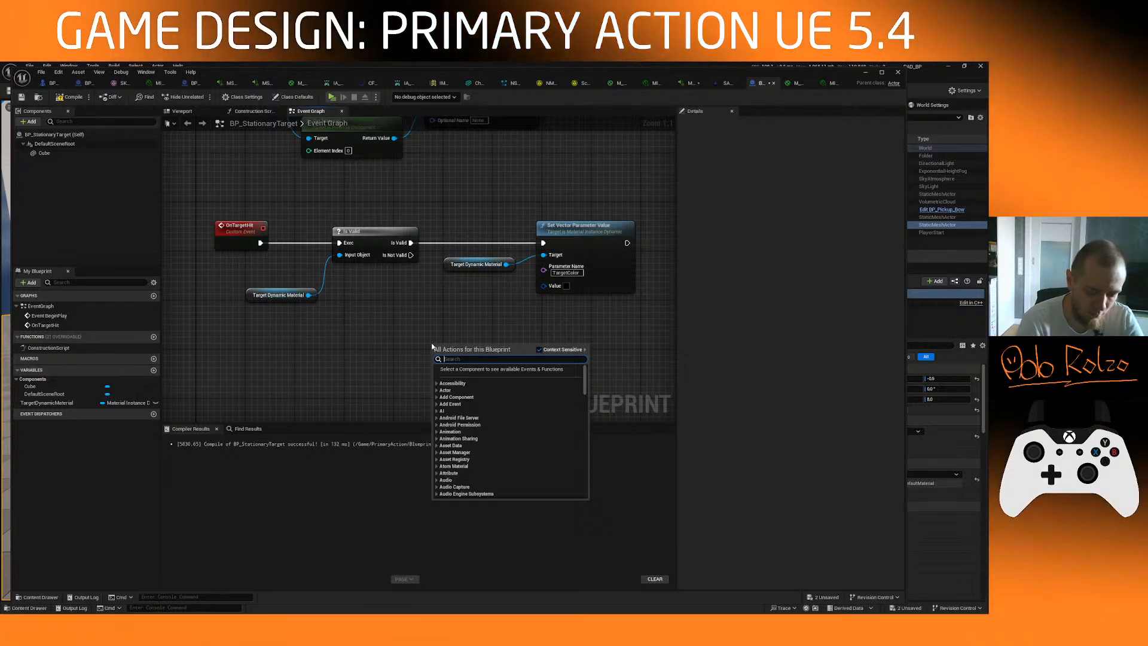
type("random")
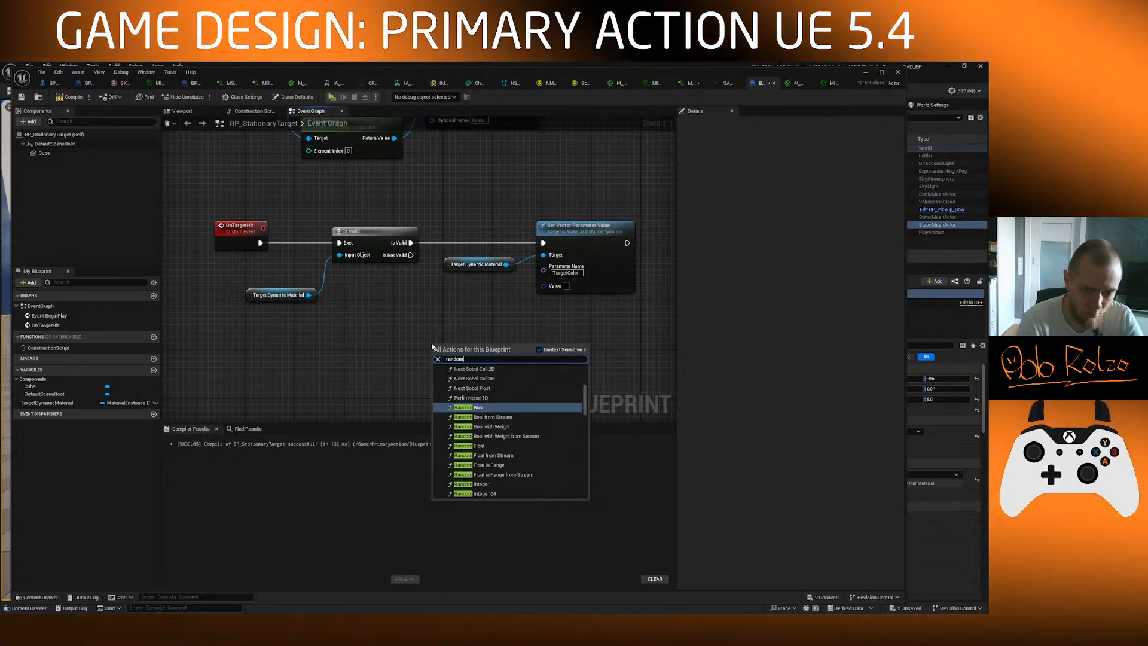
type(" ve")
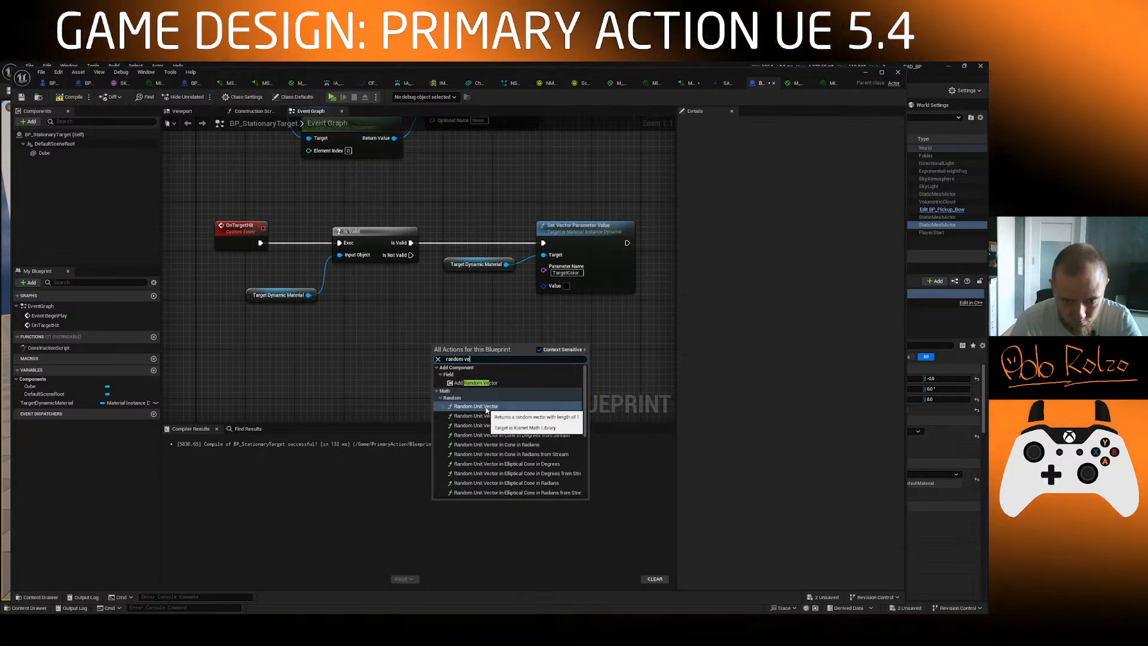
left_click(486, 406)
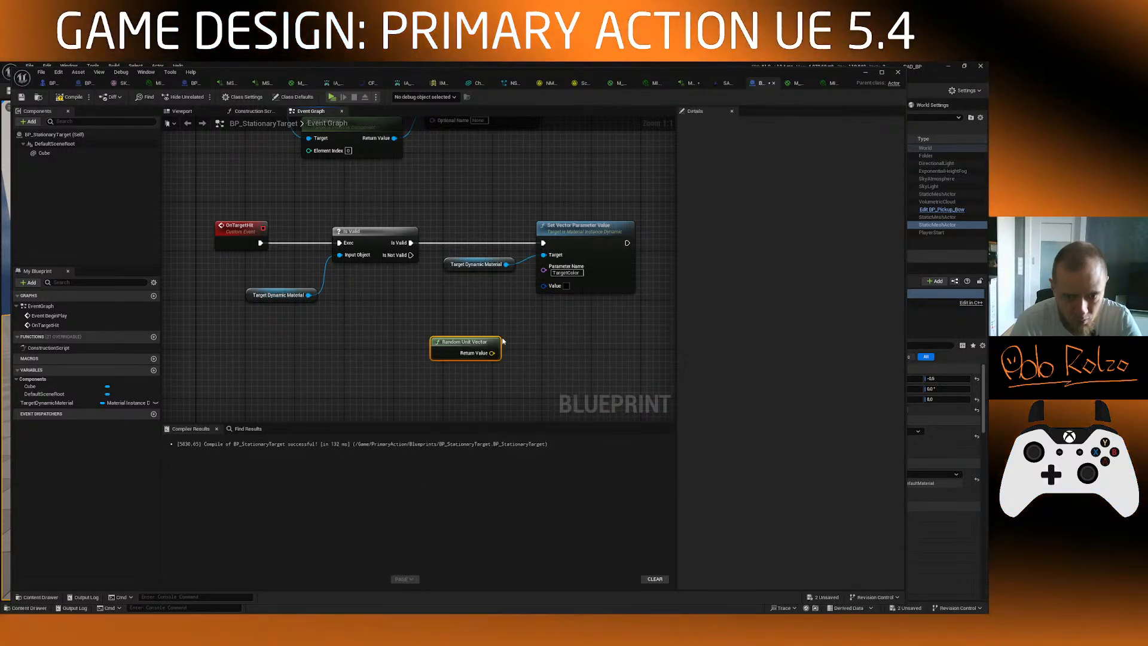
left_click_drag(474, 336, 408, 335)
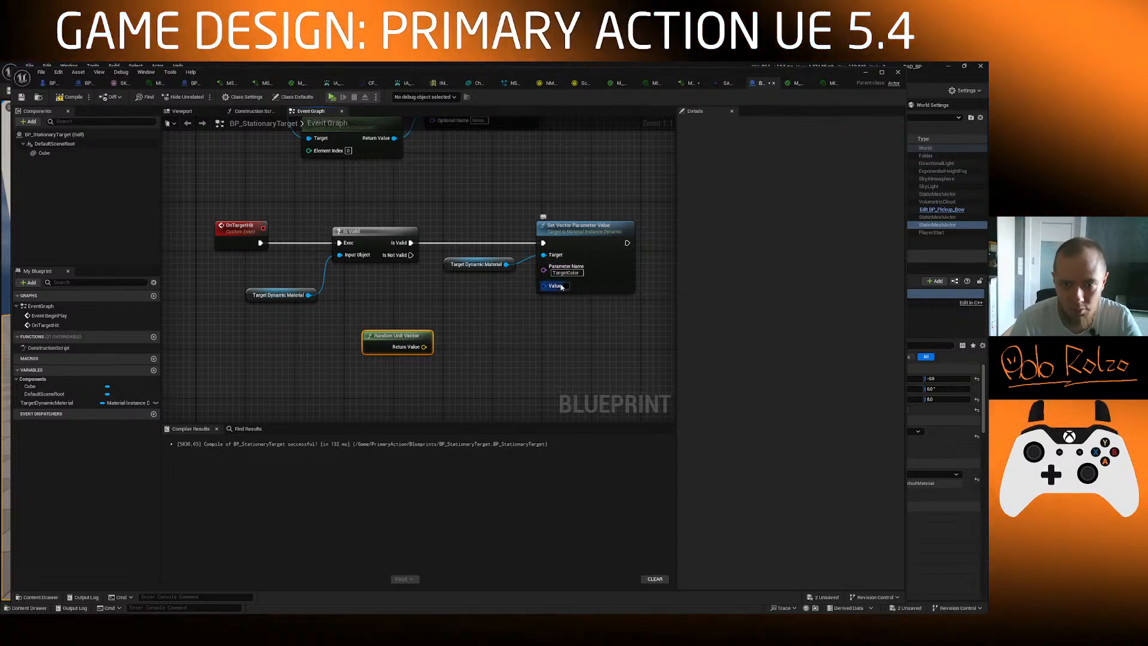
Step: Add a Make Color node beside the Random Unit Vector node and check the TargetColor parameter in M_StationaryTarget
right_click(497, 342)
type("make colo")
key("Return")
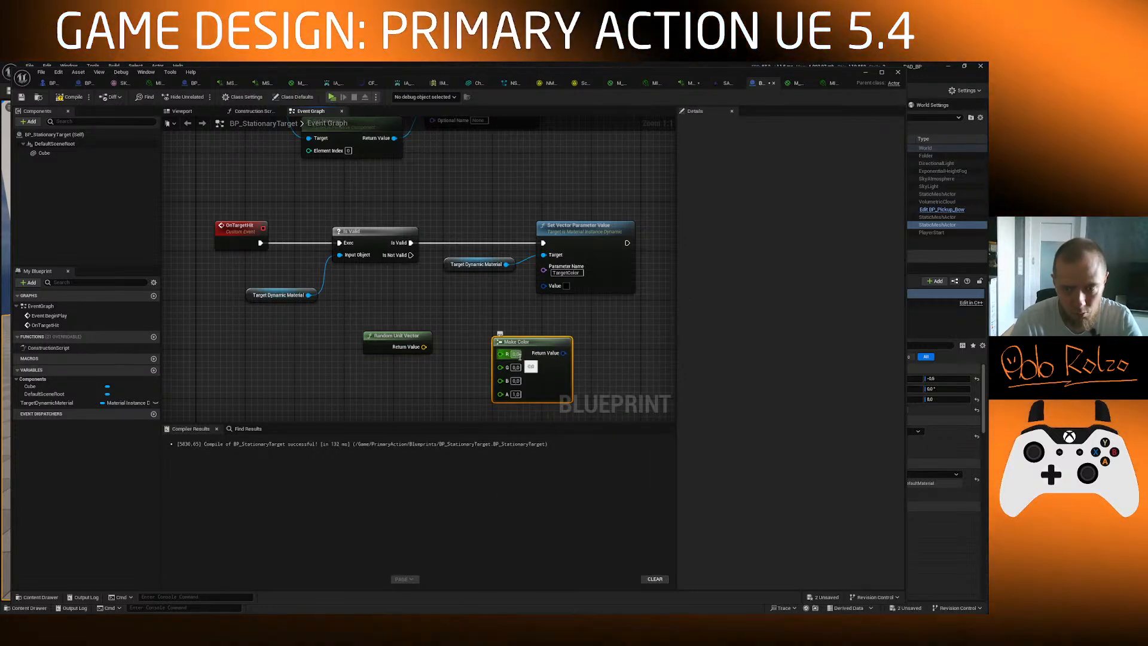
left_click(797, 83)
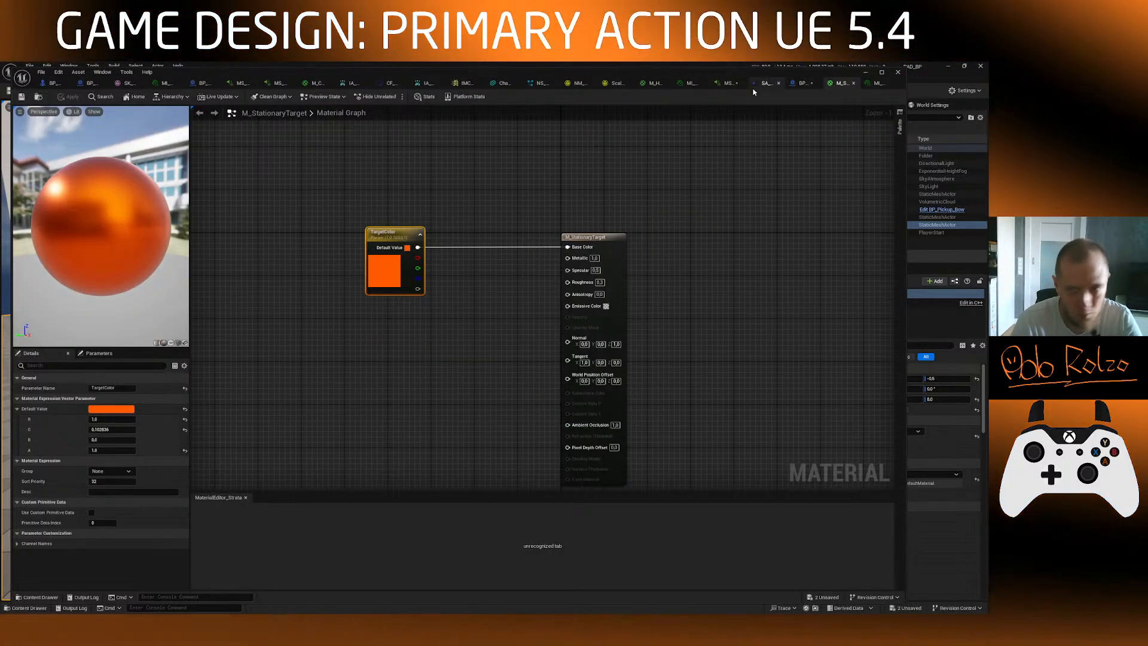
left_click(803, 83)
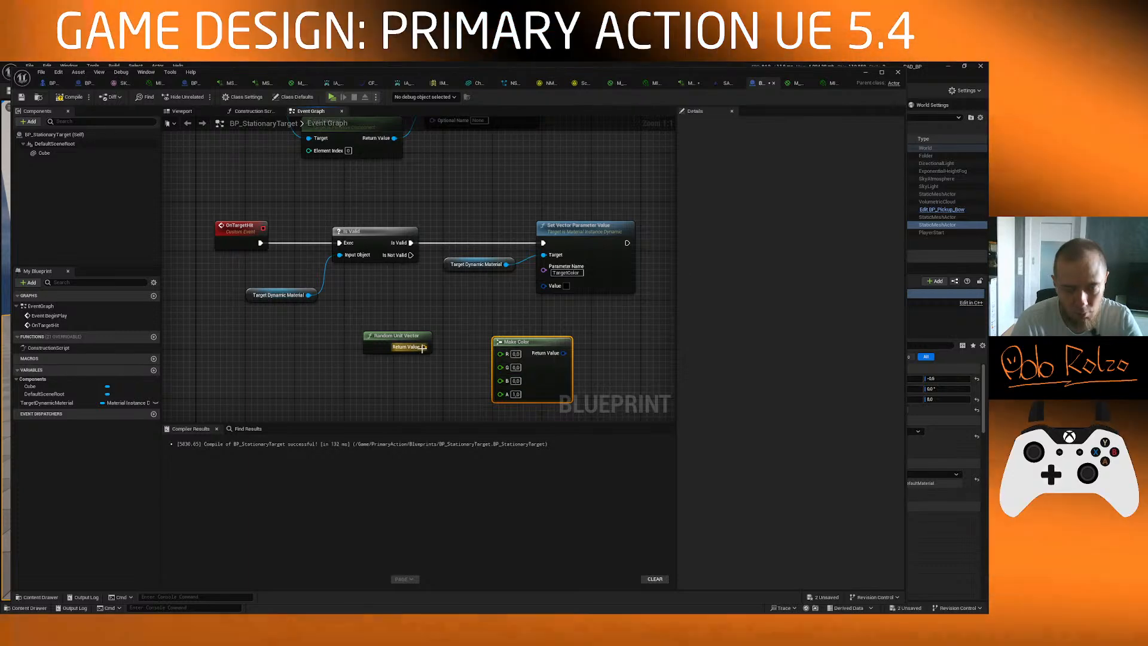
Step: Split the Random Unit Vector's return value, wire X, Y, Z into Make Color's R, G, B, and feed the color into Set Vector Parameter Value
right_click_drag(475, 349, 441, 277)
left_click_drag(367, 266, 466, 281)
right_click(325, 273)
left_click(358, 306)
left_click_drag(340, 286, 475, 308)
left_click_drag(528, 281, 509, 214)
left_click_drag(317, 275, 386, 281)
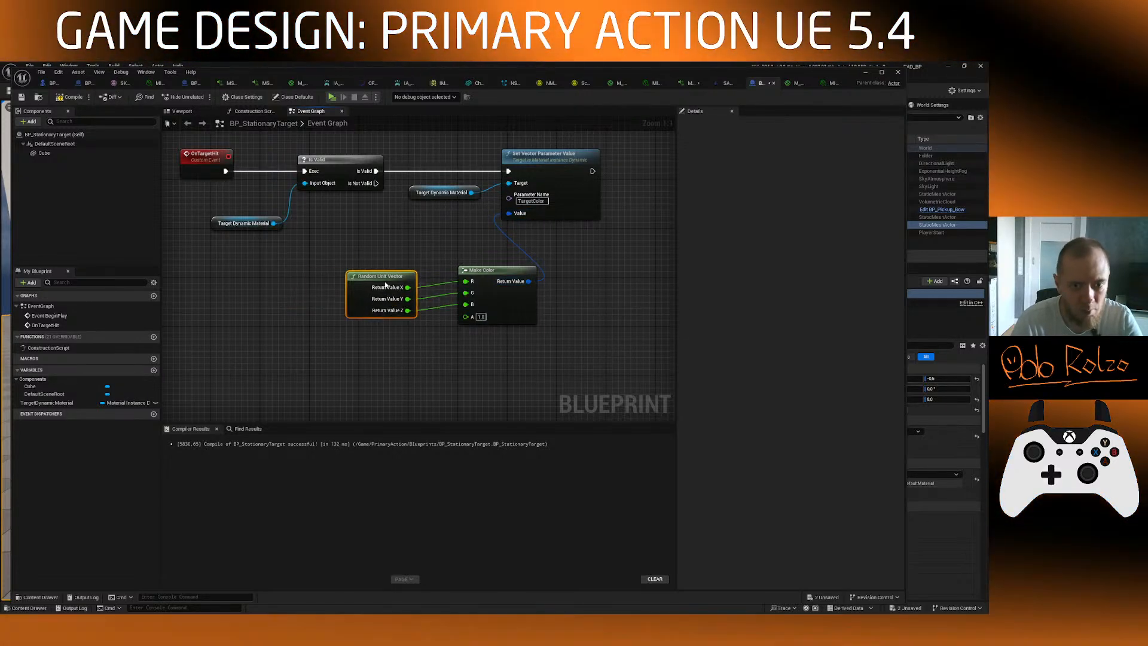
Step: Compile and save the BP_StationaryTarget Blueprint with its random color logic
scroll(381, 280, "down", 2)
right_click_drag(380, 280, 410, 353)
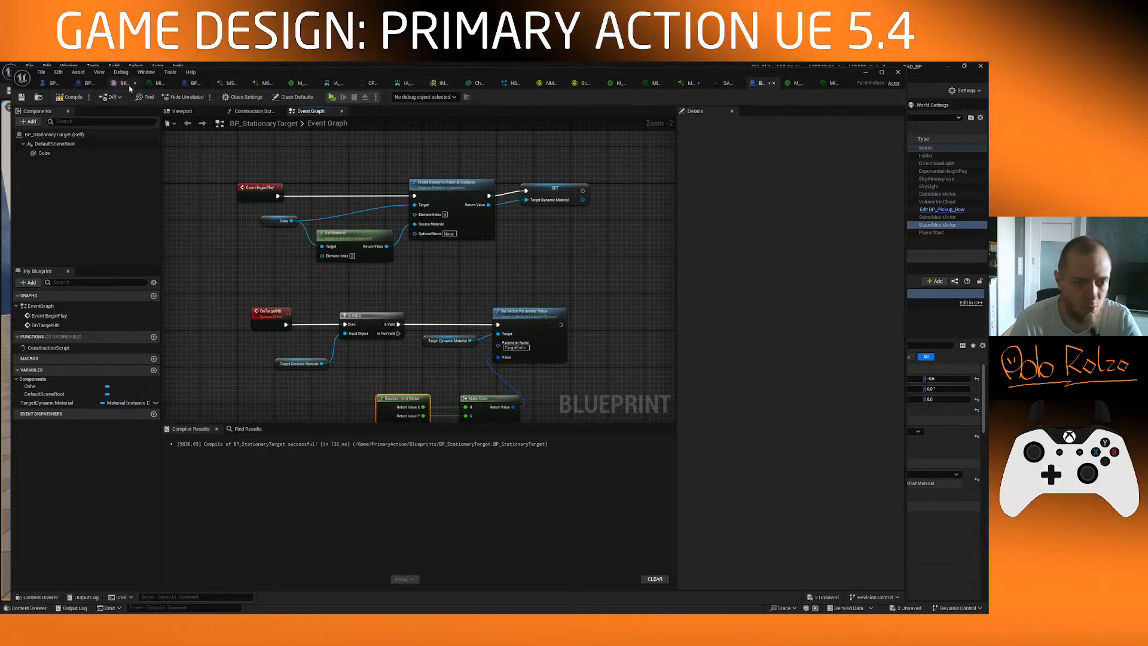
scroll(404, 325, "down", 2)
scroll(471, 328, "up", 3)
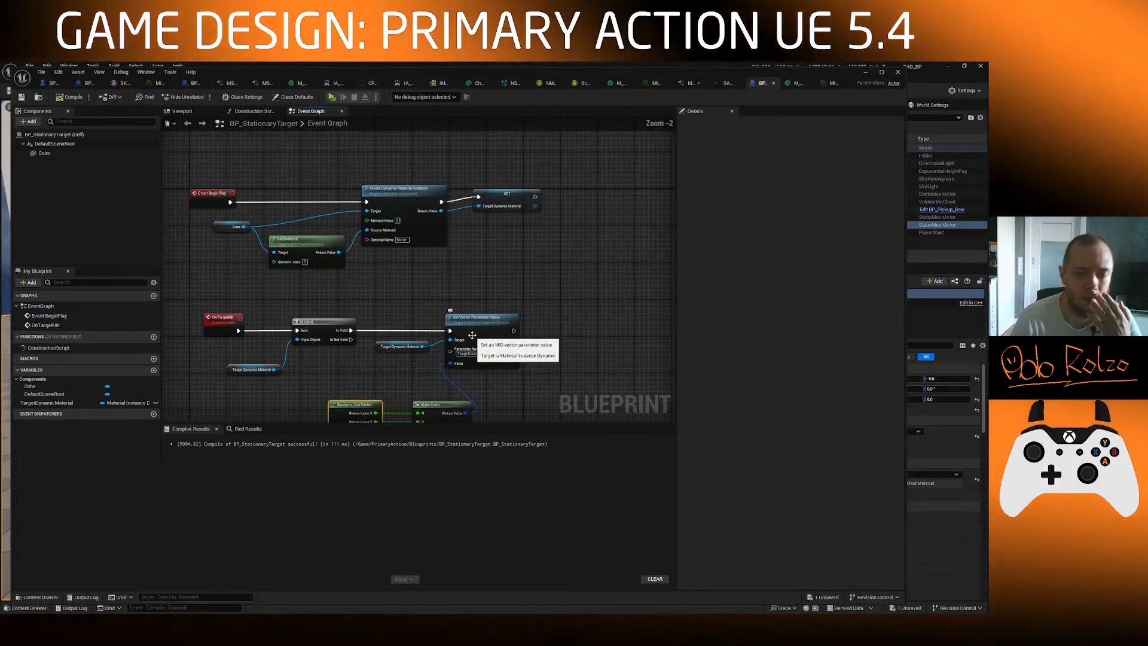
scroll(470, 329, "down", 1)
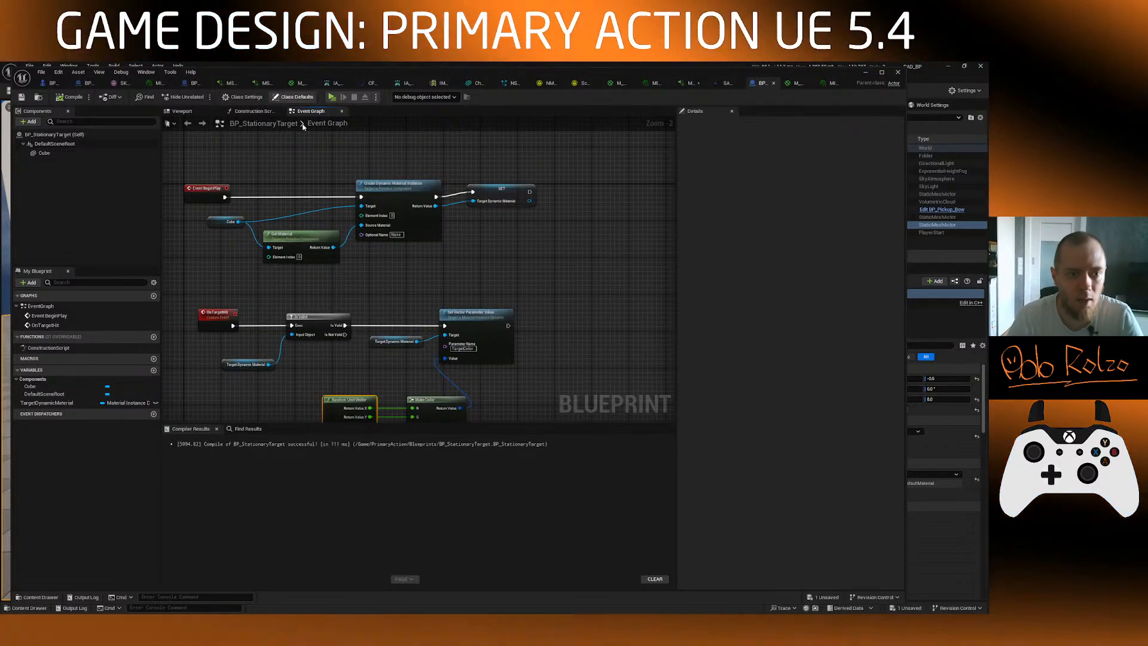
right_click_drag(292, 168, 317, 174)
scroll(314, 172, "down", 1)
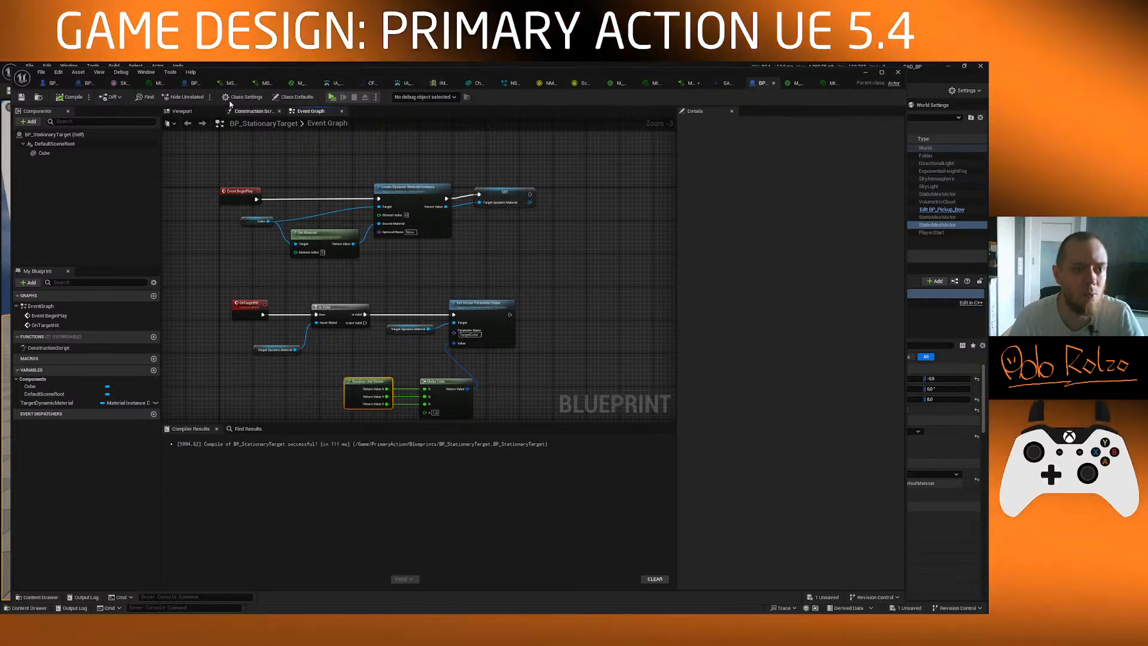
Step: Open the BP_ArrowProjectileBase event graph and delete the comment box "Add physics impulse to any physics object we hit"
left_click(196, 86)
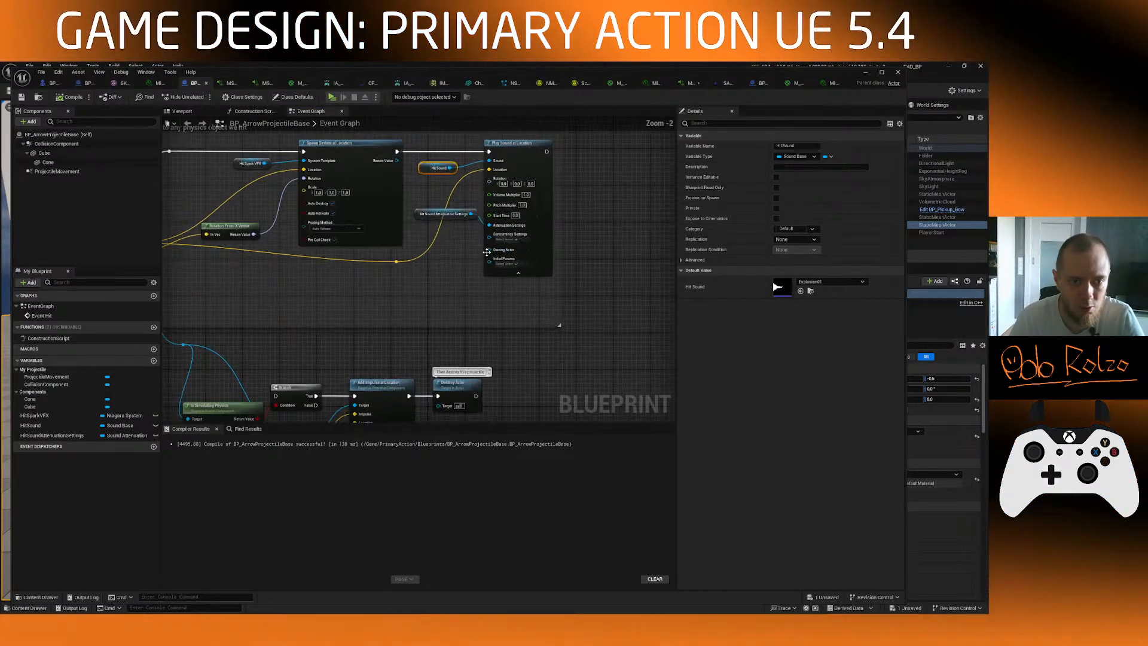
right_click_drag(417, 278, 456, 318)
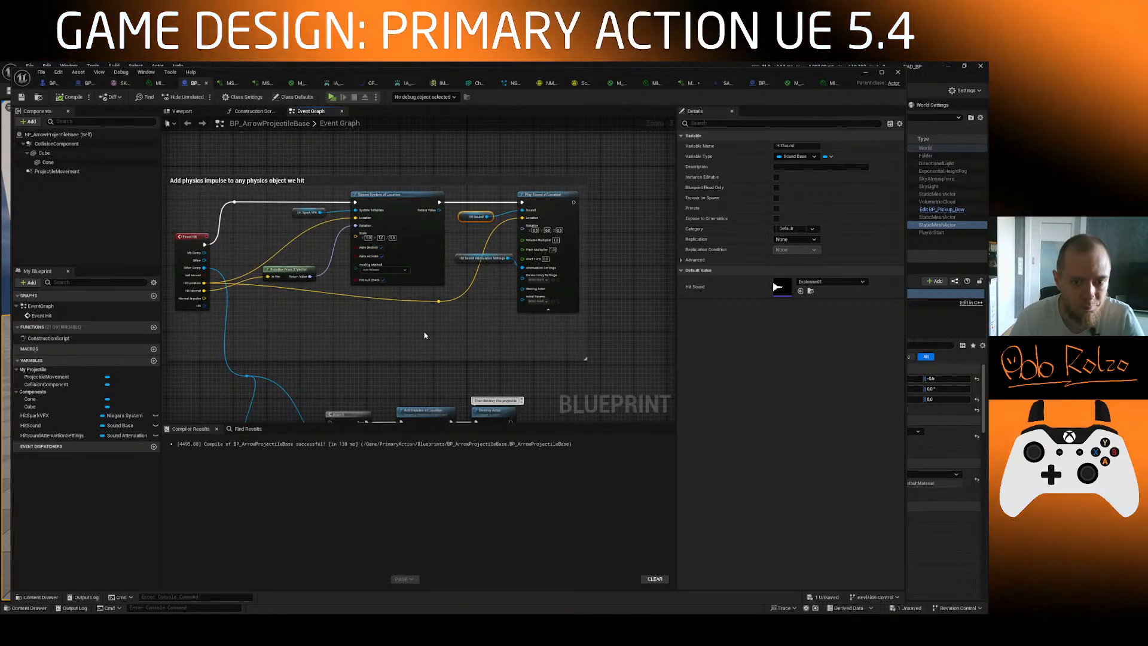
right_click_drag(285, 319, 298, 348)
left_click_drag(298, 348, 593, 219)
right_click_drag(448, 153, 425, 259)
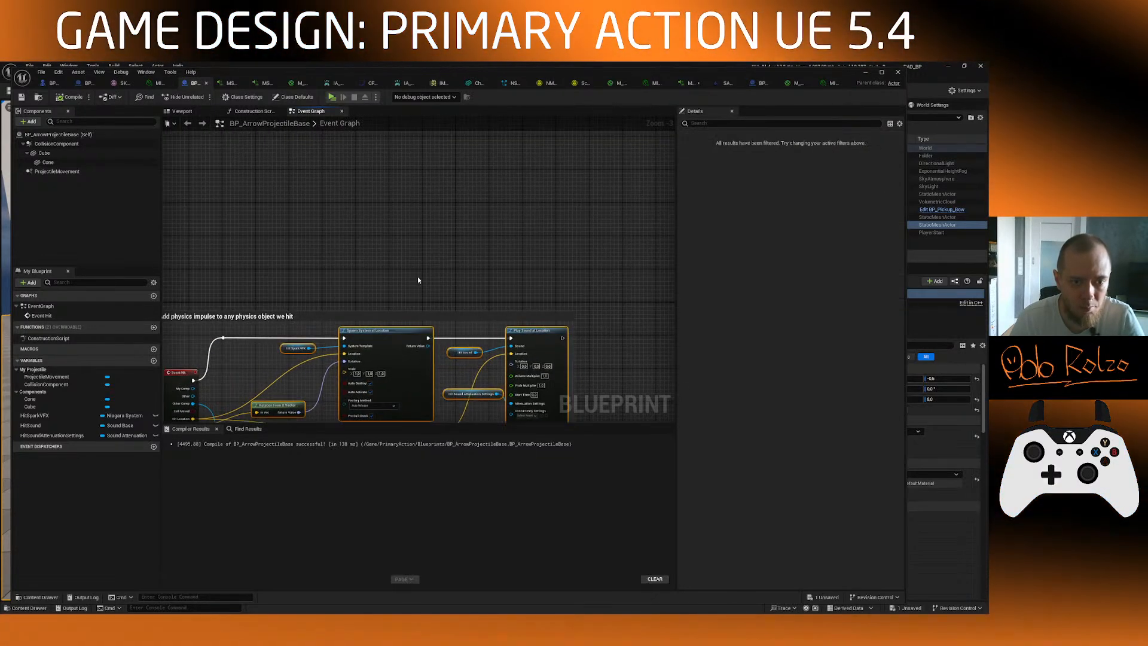
right_click_drag(362, 288, 432, 205)
left_click(401, 236)
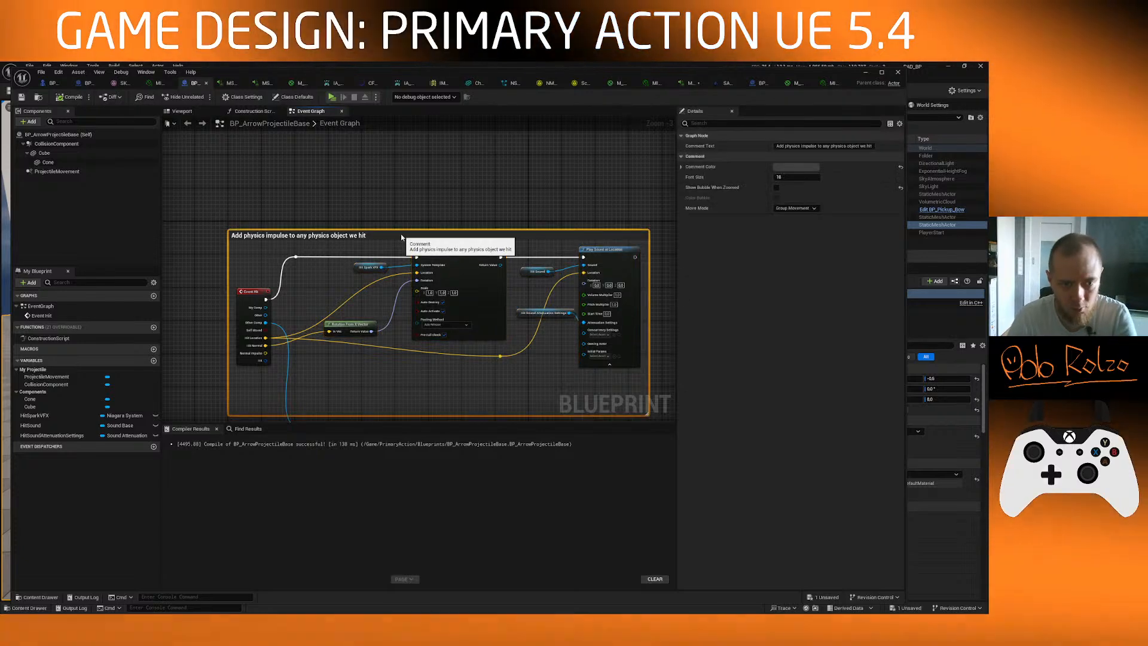
key("Delete")
Step: Move the physics impulse and Destroy Actor nodes farther below the Event Hit logic
right_click_drag(402, 281, 387, 124)
right_click_drag(246, 418, 208, 359)
left_click_drag(208, 359, 475, 349)
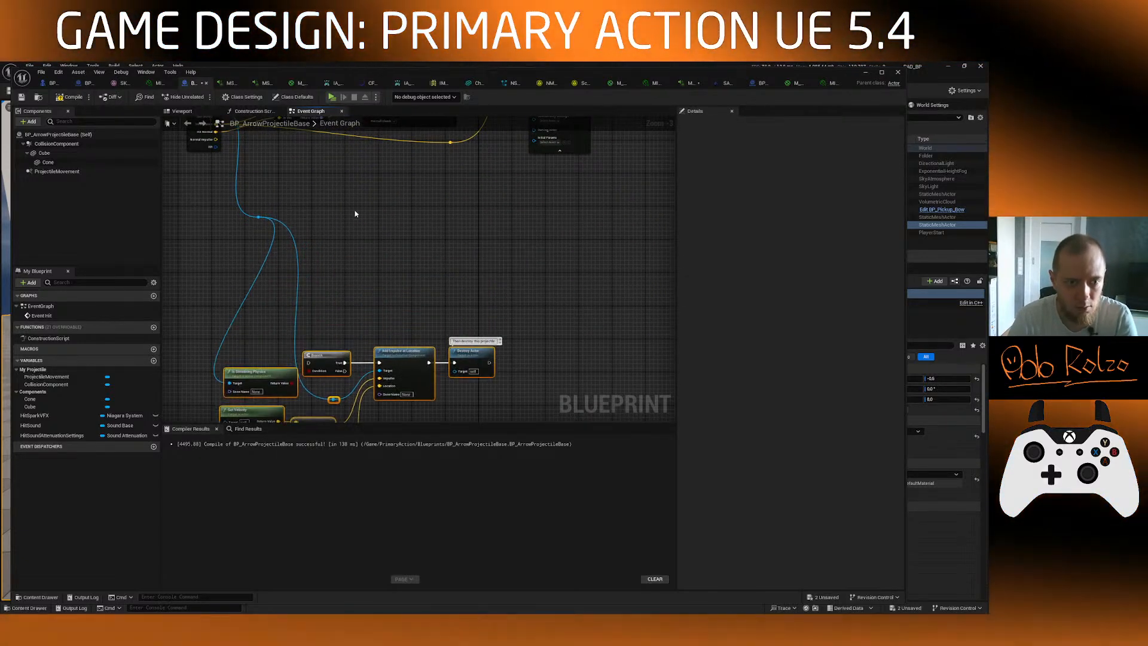
Step: Add a Sequence node between Event Hit and the Spawn System at Location node
right_click_drag(263, 184, 278, 370)
left_click_drag(279, 371, 558, 207)
left_click(266, 197)
right_click(267, 198)
type("seuqnc")
key("BackSpace")
key("BackSpace")
key("BackSpace")
key("BackSpace")
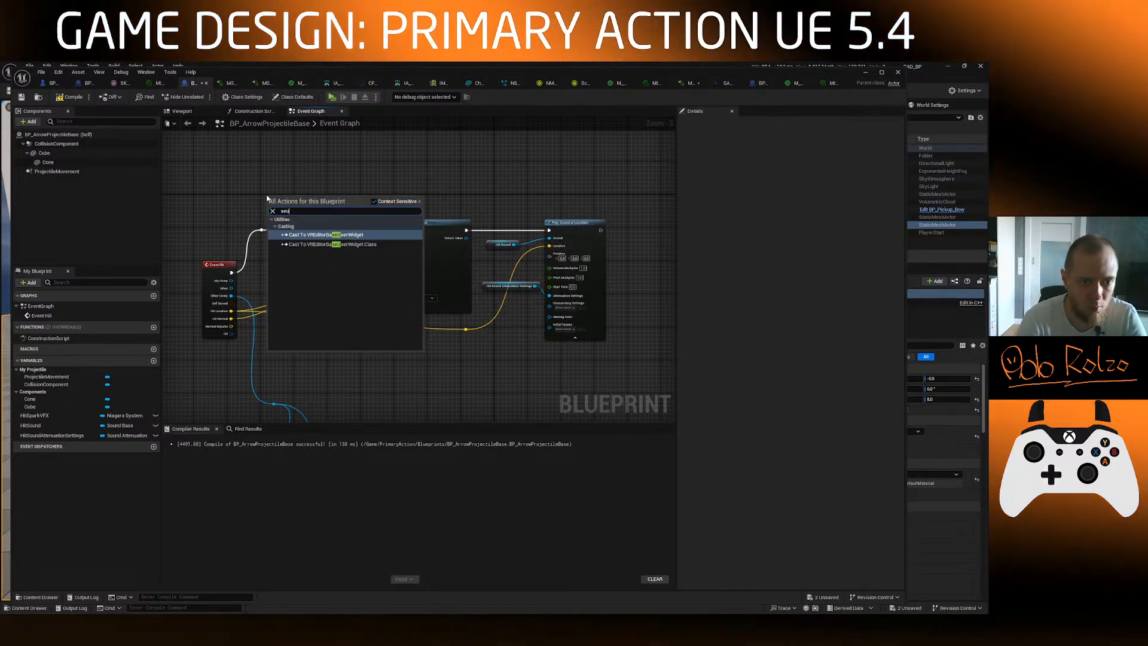
type("quence")
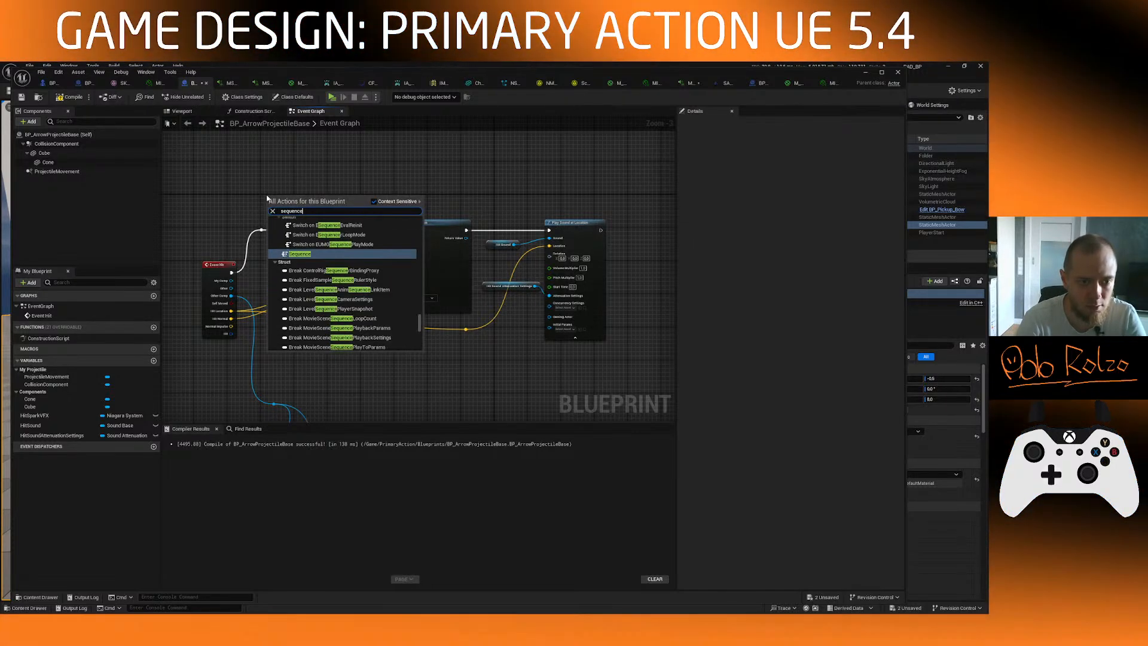
key("Return")
Step: Run the Sequence from Event Hit, connect Then 0 to Spawn System at Location, and space the effect nodes away from it
left_click_drag(261, 230, 298, 186)
right_click_drag(345, 327, 313, 341)
left_click_drag(285, 363, 551, 236)
left_click_drag(409, 240, 462, 195)
mouse_move(285, 206)
left_mouse_down()
mouse_move(407, 200)
mouse_move(274, 191)
left_mouse_up()
Step: Wrap the spark effect and hit sound nodes in a black comment titled "Cosmetic VFX and SFX"
left_click_drag(310, 272, 621, 169)
key("c")
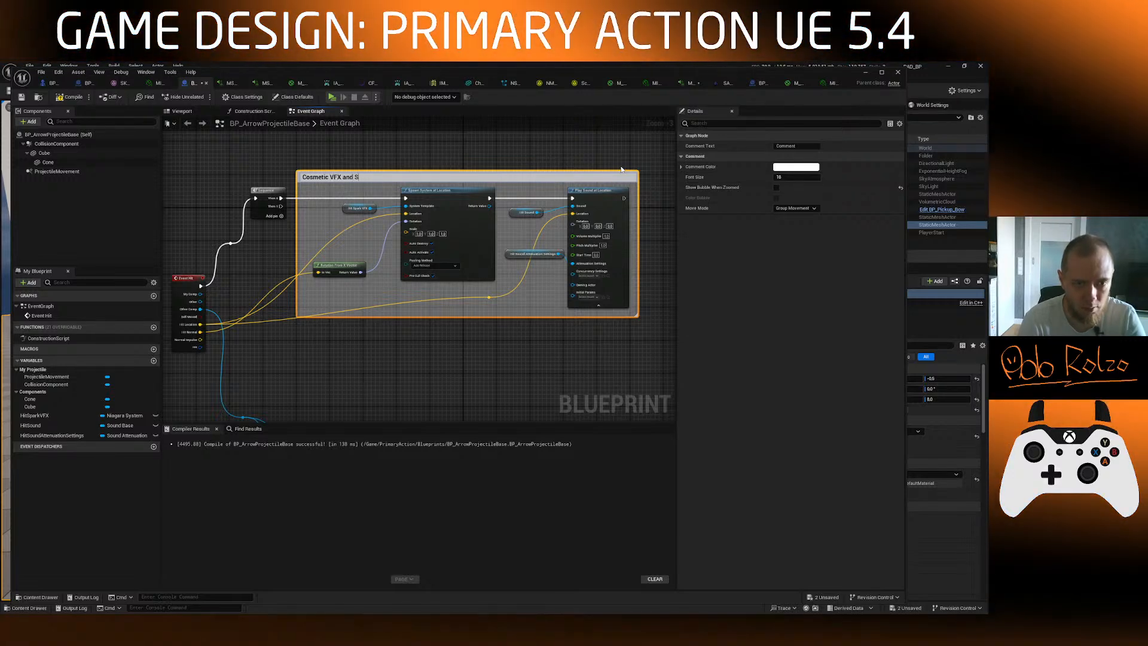
key("Return")
left_click(795, 167)
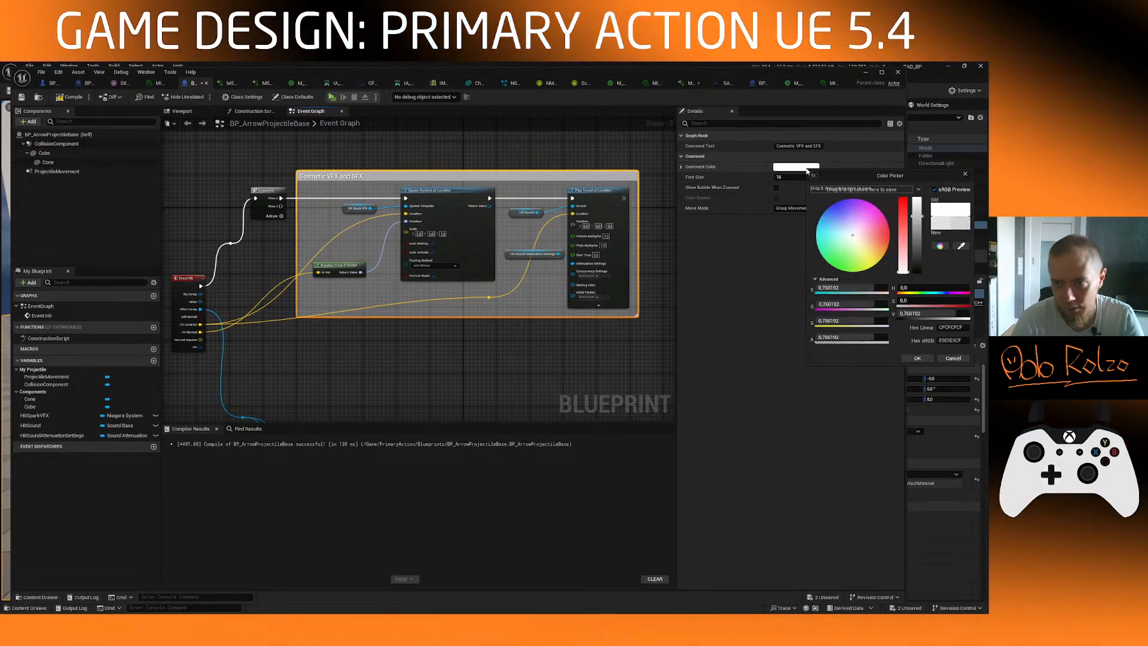
left_click_drag(920, 224, 924, 376)
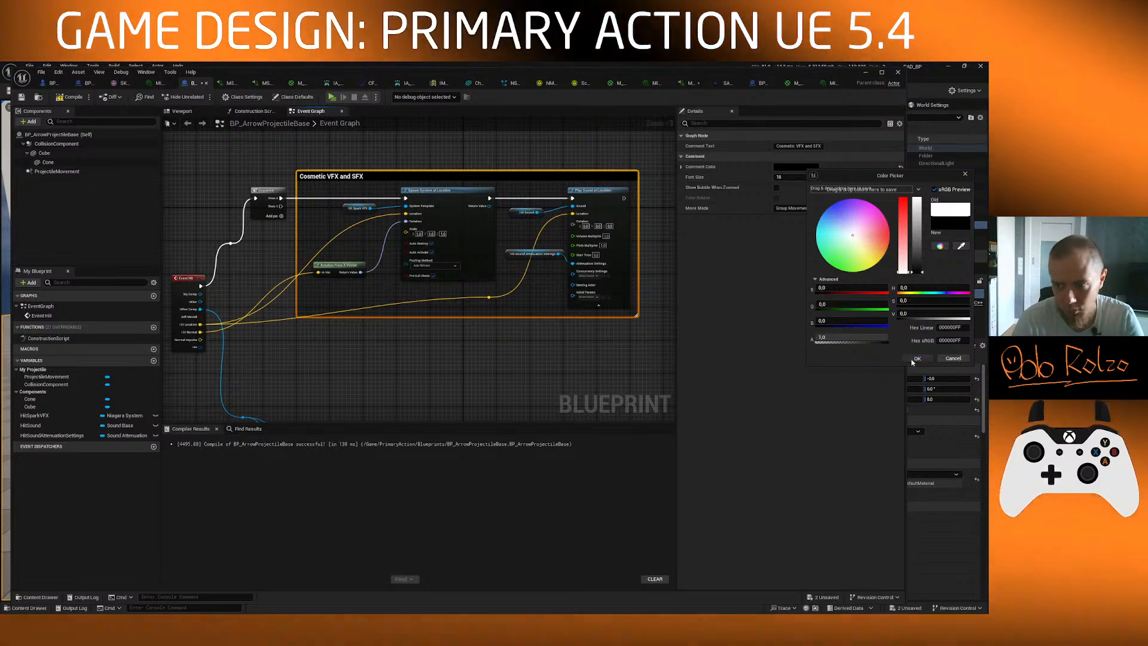
left_click(917, 358)
Step: Route the Sequence's Then 1 output to a reroute node below the cosmetic comment box
right_click_drag(299, 241, 296, 188)
left_click(309, 165)
left_click_drag(293, 155, 338, 333)
key("r")
right_click_drag(404, 323, 382, 340)
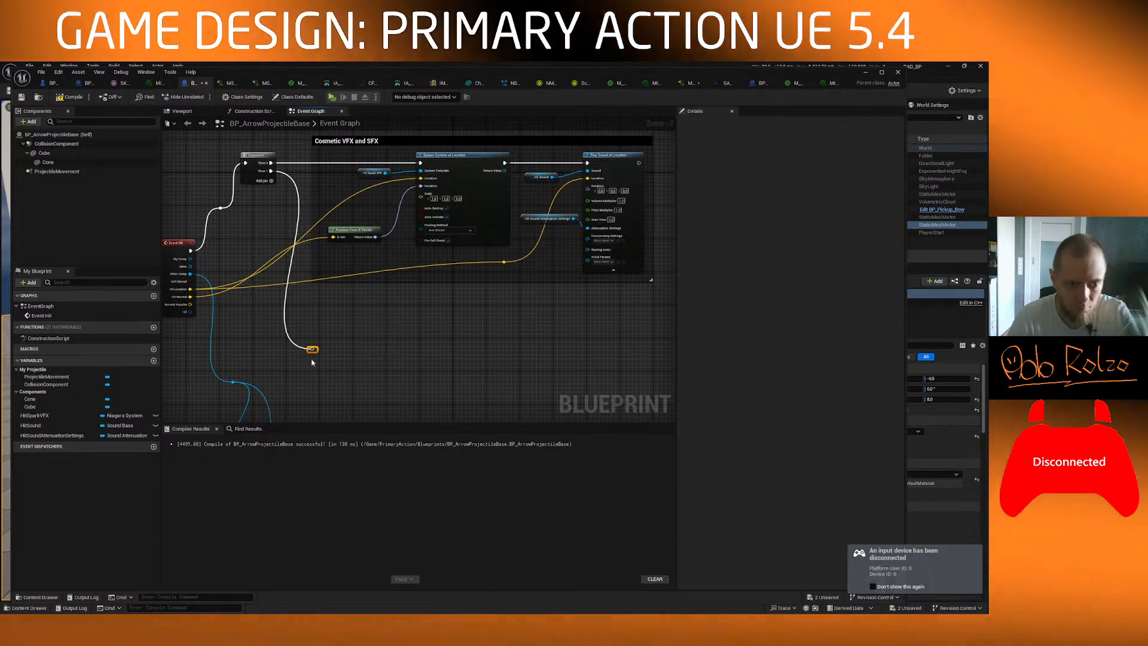
Step: Cast Event Hit's Other actor to BP_StationaryTarget and run the cast from the Then 1 reroute node
scroll(281, 349, "up", 2)
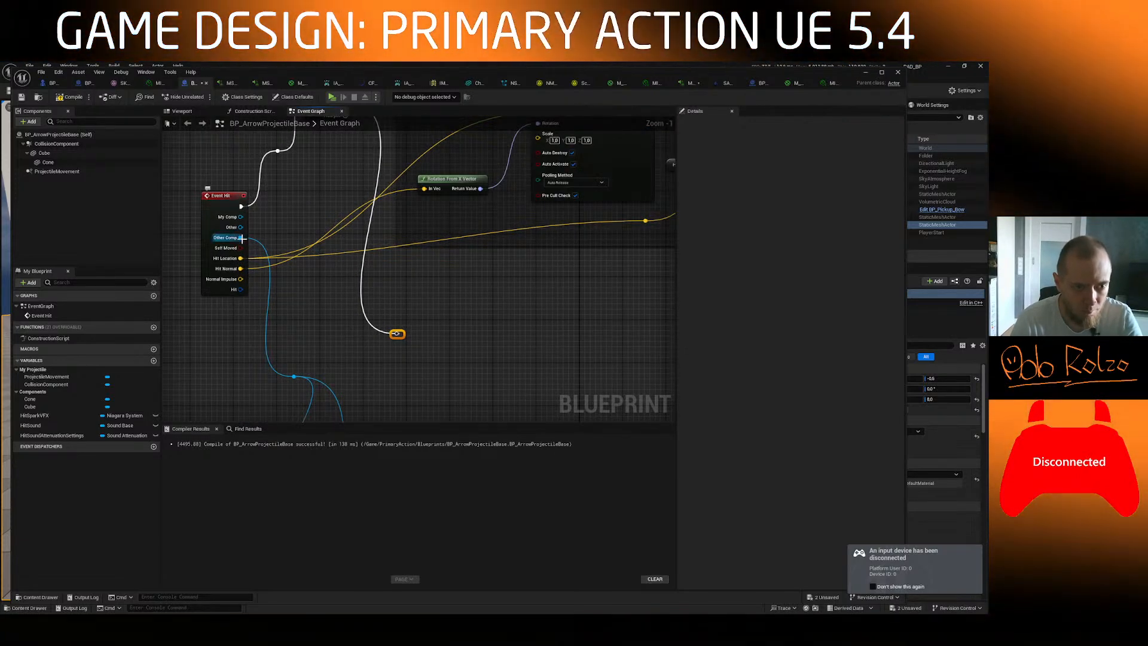
left_click_drag(241, 226, 444, 297)
type("cast to ")
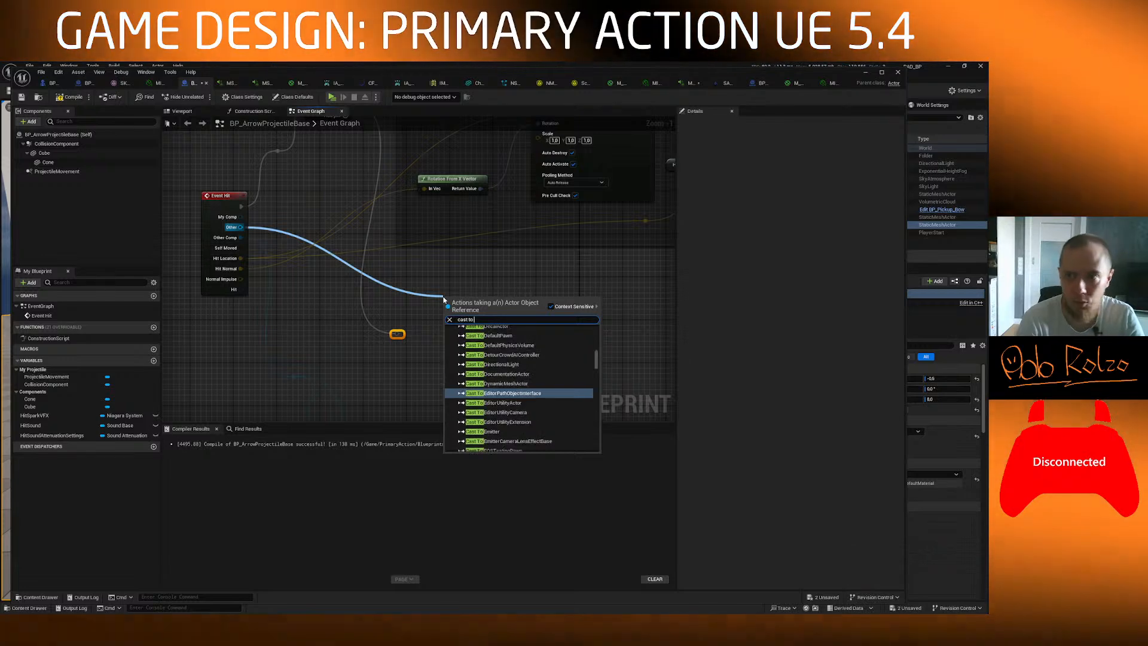
type("BP_Stat")
key("Return")
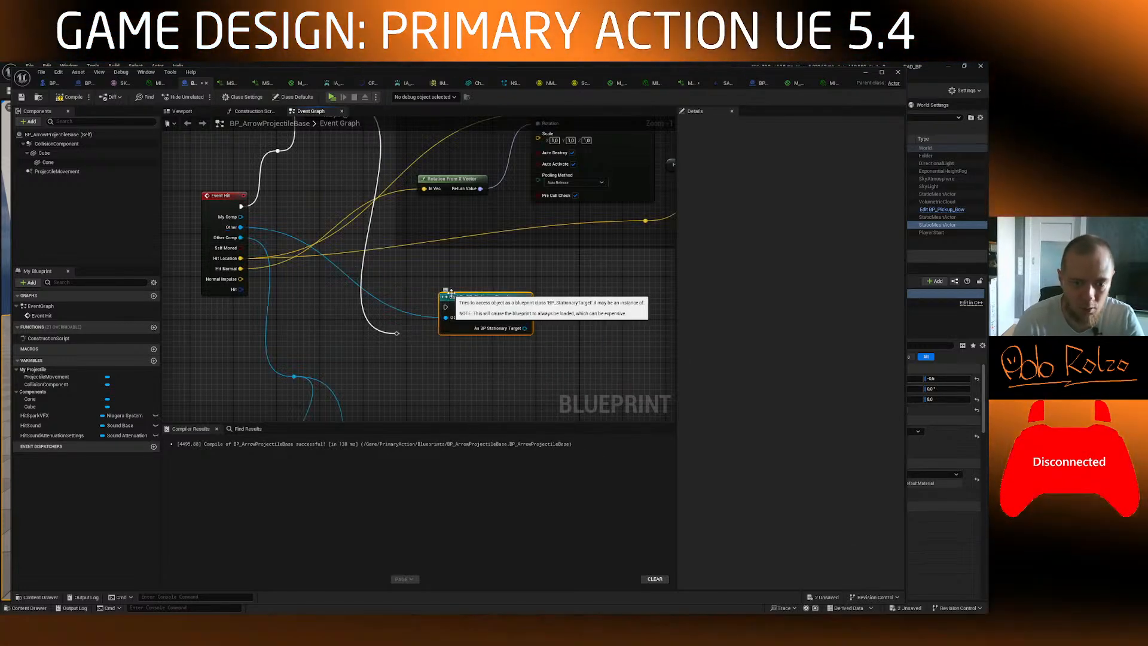
left_click_drag(397, 333, 473, 332)
Step: Call On Target Hit on the cast's As BP Stationary Target output, align the node with the cast, and compile BP_ArrowProjectileBase
right_click_drag(558, 331, 331, 310)
scroll(398, 300, "up", 1)
left_click_drag(291, 323, 328, 318)
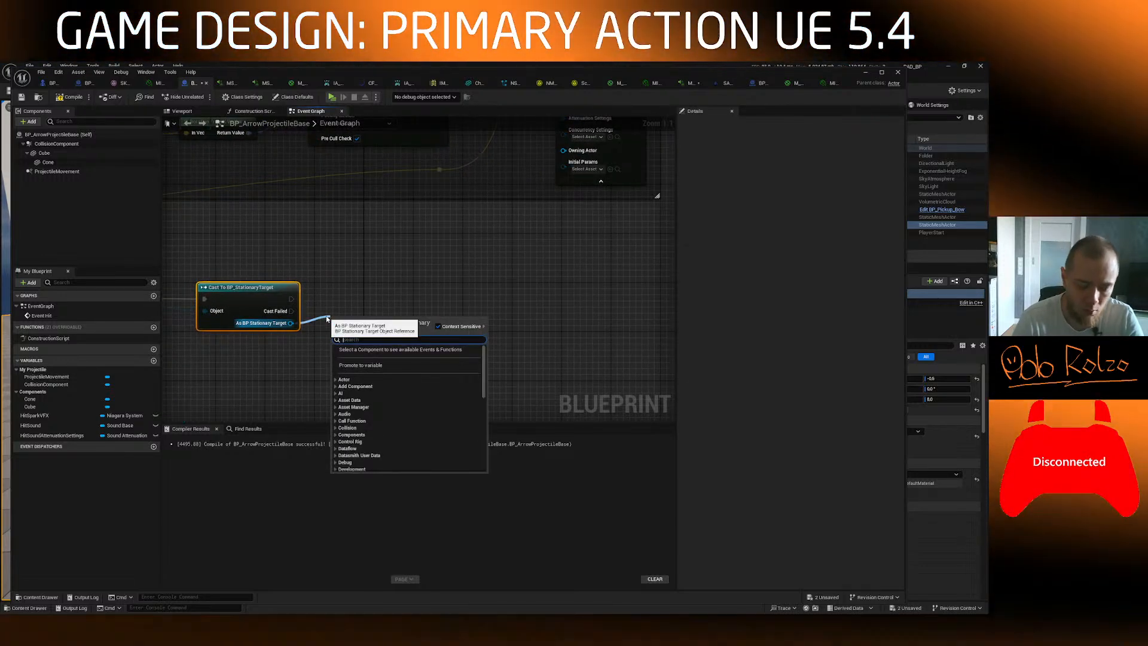
type("on target hit")
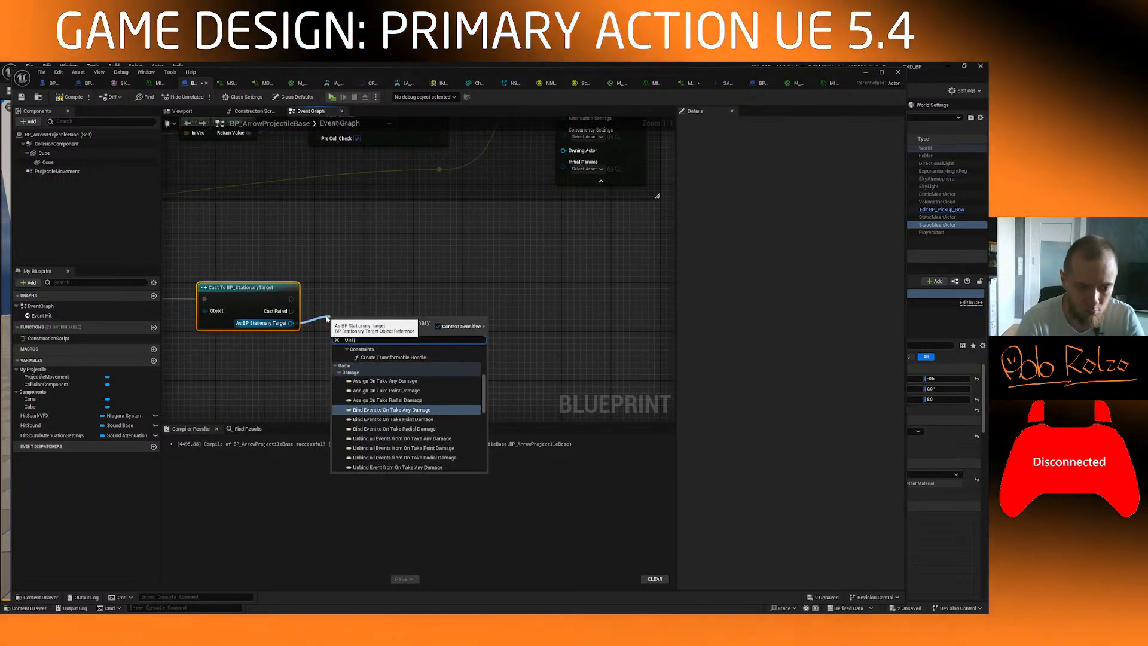
key("Return")
left_click_drag(401, 320, 413, 283)
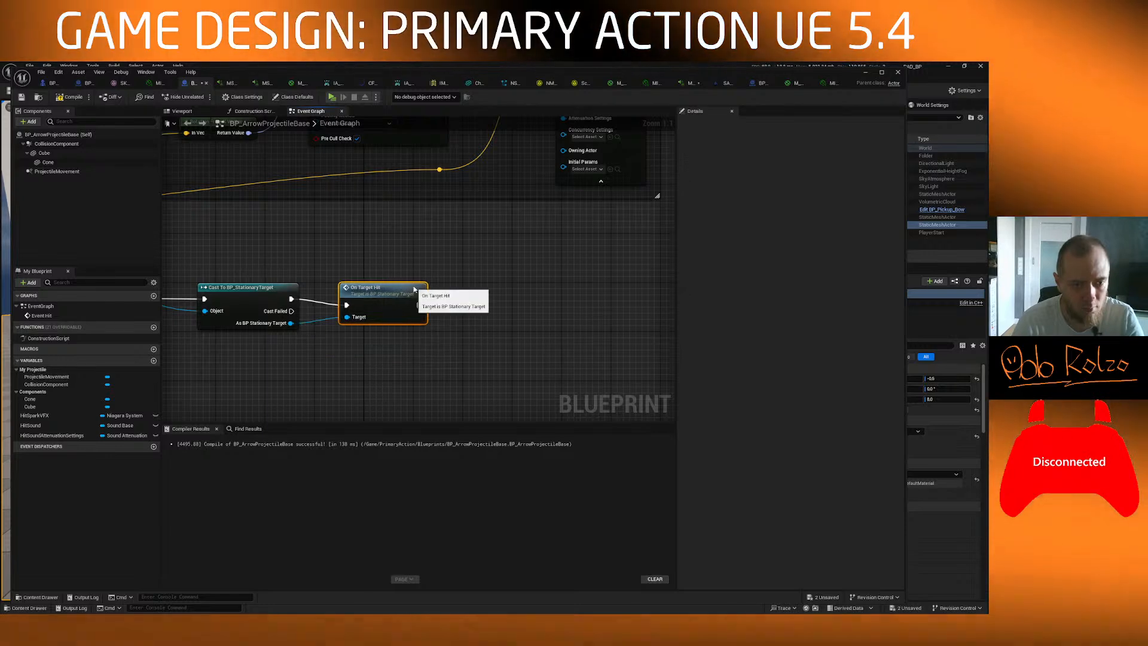
left_click(66, 100)
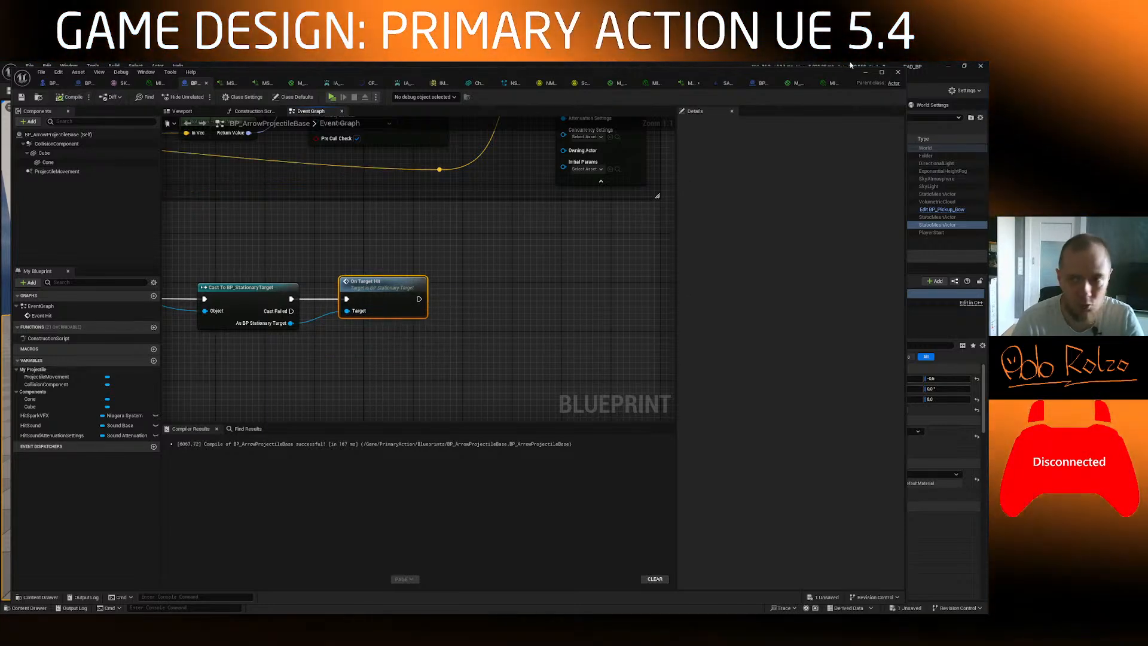
Step: Locate BP_StationaryTarget in the Blueprints folder and place an instance in the ShootingRange level, in front of the white wall
left_click(757, 83)
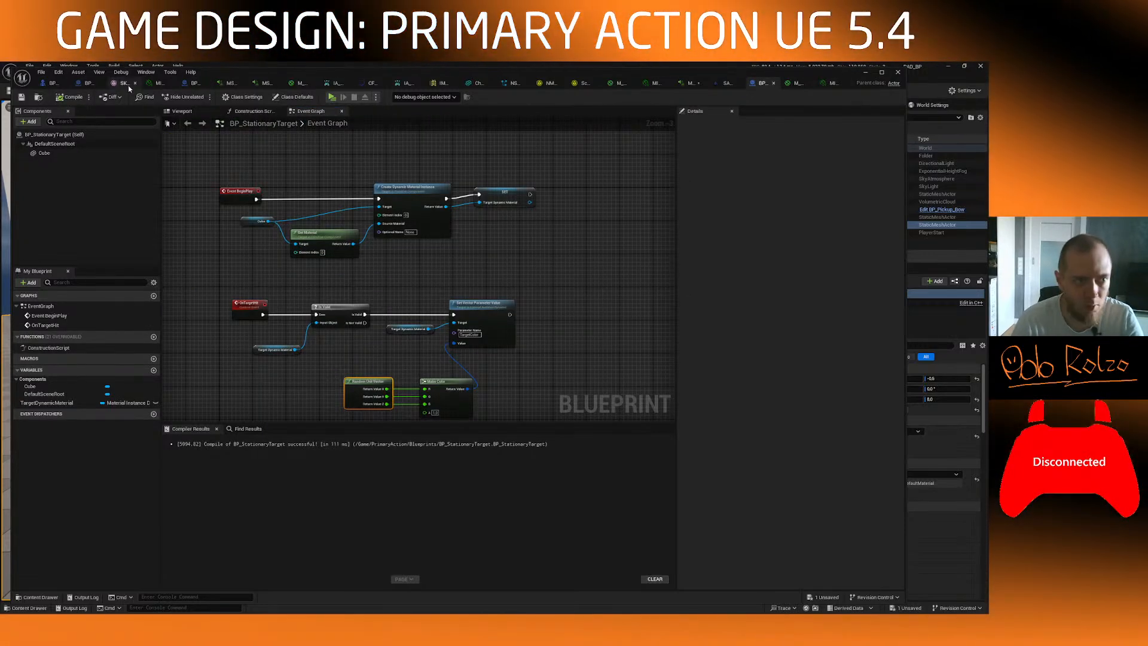
left_click(39, 98)
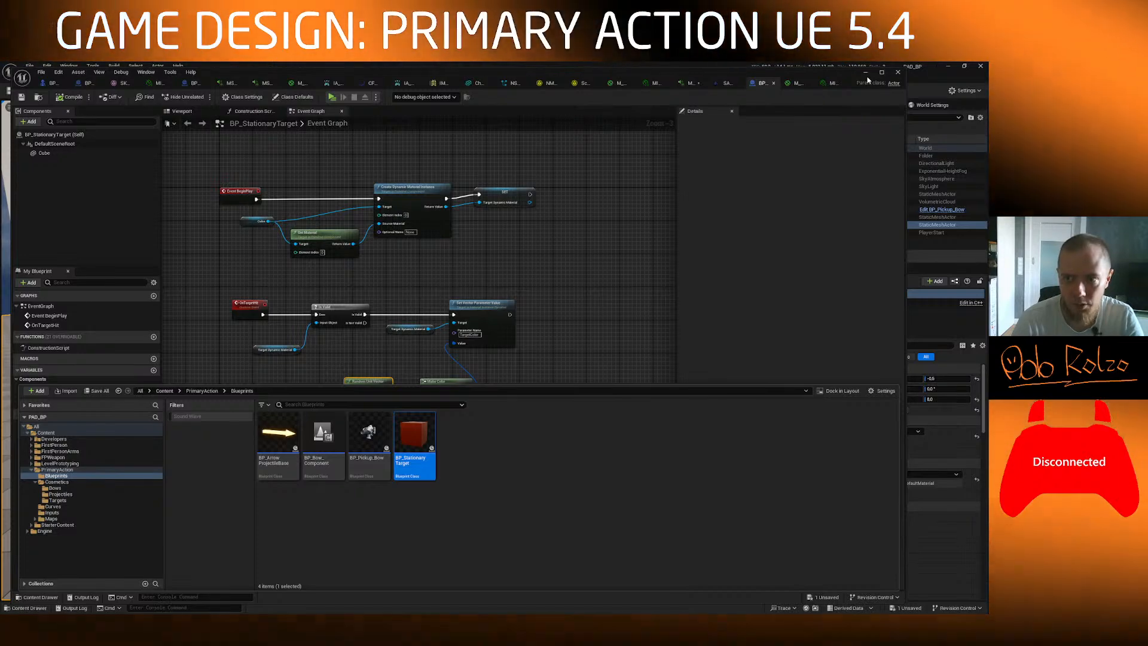
left_click(866, 72)
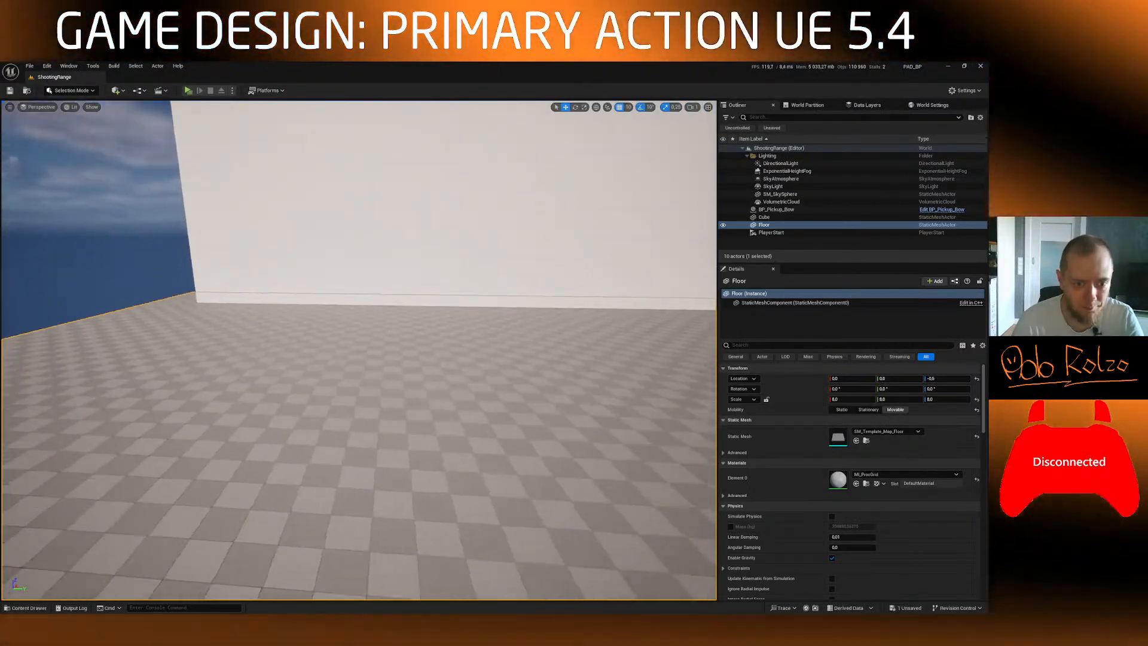
right_click_drag(358, 350, 327, 443)
left_click(26, 608)
left_click_drag(431, 433, 335, 334)
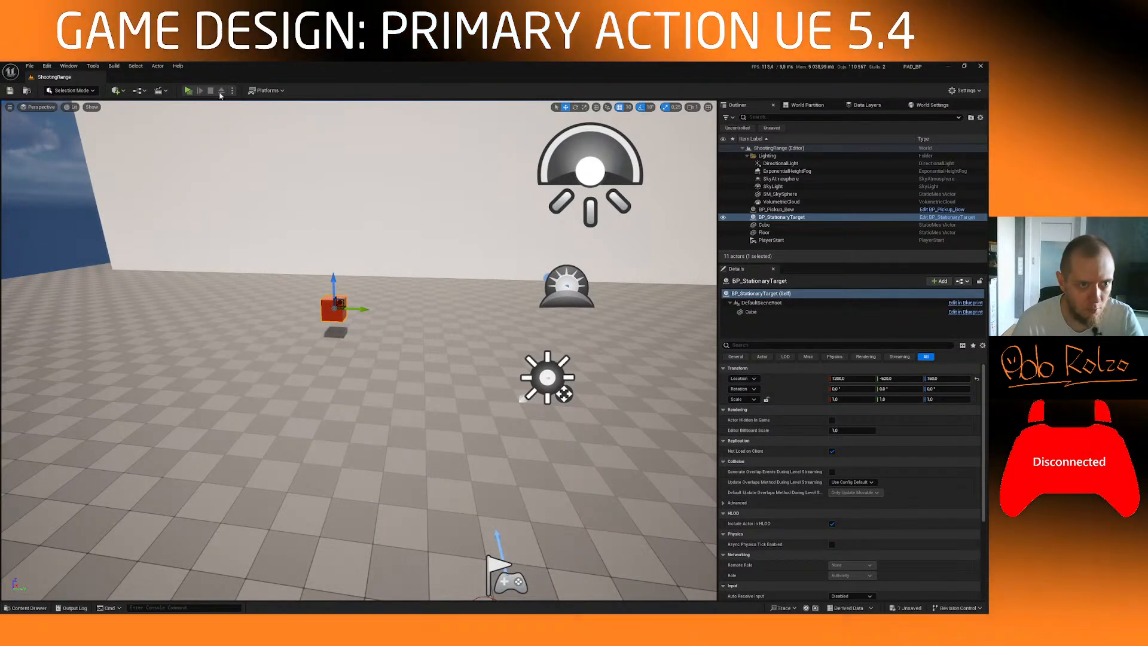
Step: Play-test the level, pick up the weapon, and shoot several arrows at the stationary target to check its colour change
left_click(189, 91)
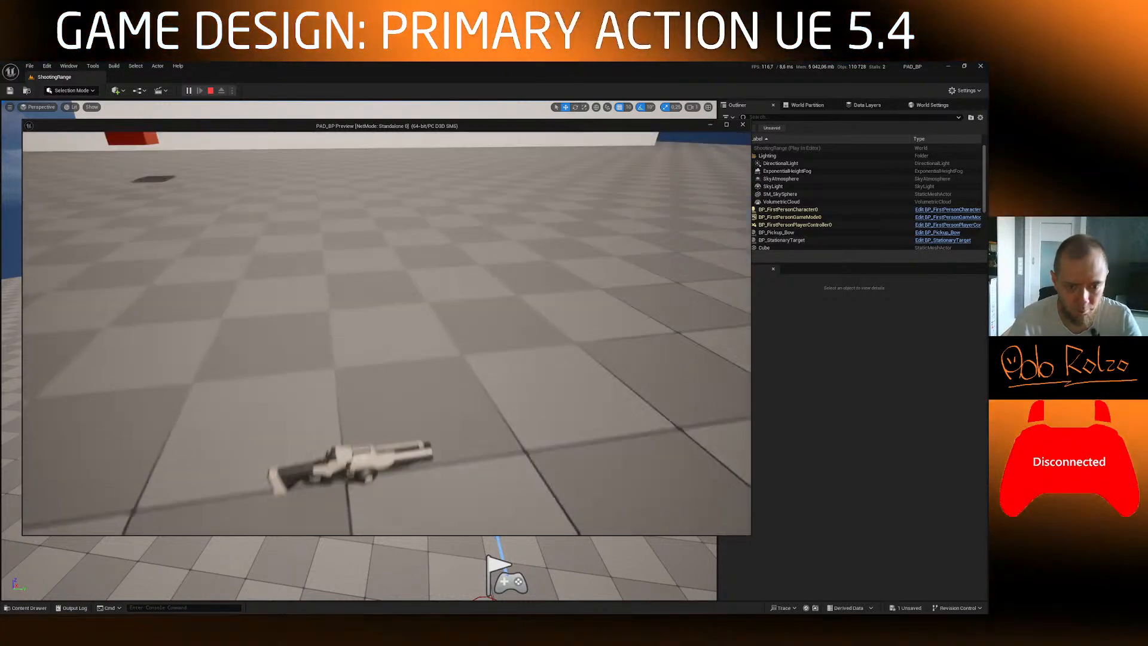
key("w")
left_click(387, 333)
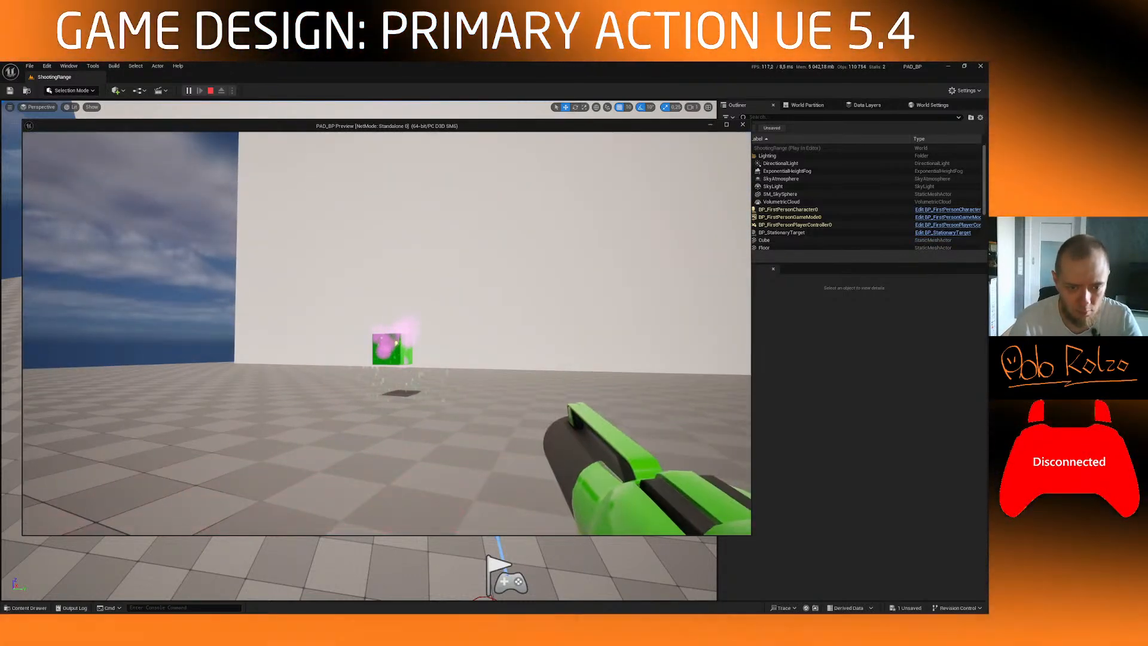
left_click(386, 333)
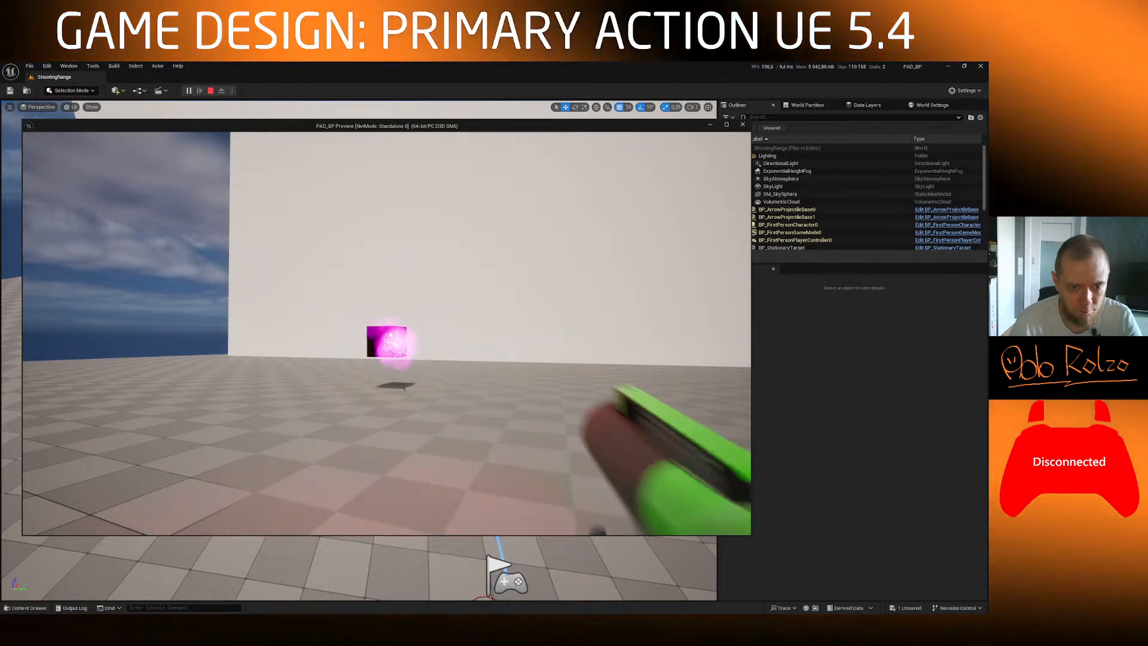
left_click(386, 333)
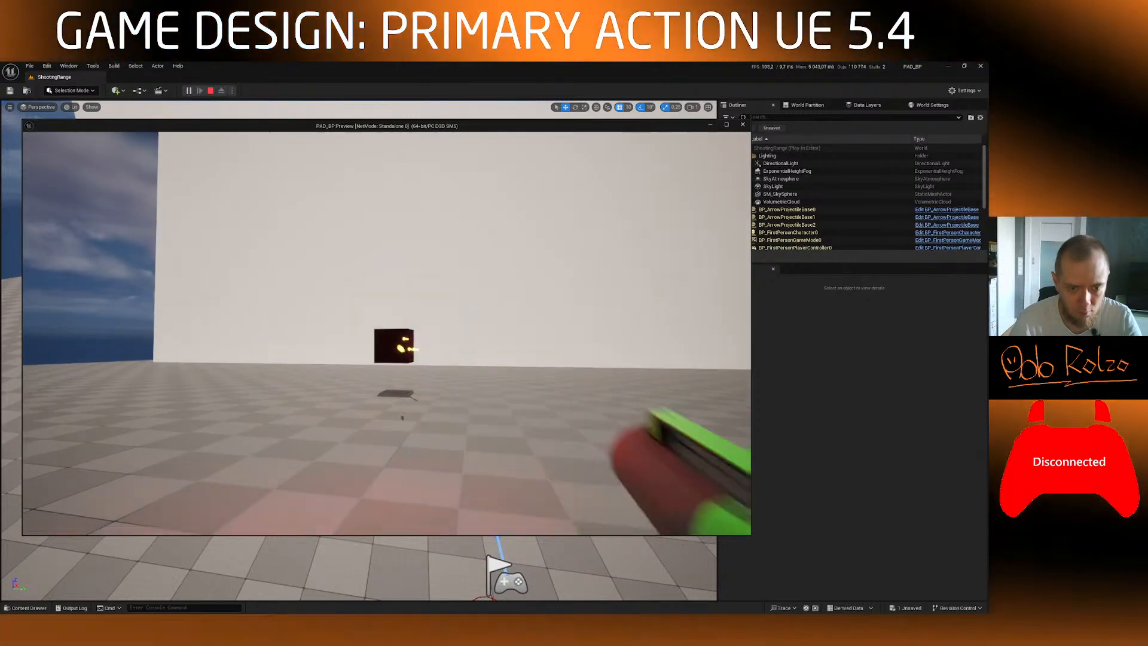
Step: Walk around the target to examine the lodged arrows and the cube's colour, firing more arrows at it
key("w")
key("a")
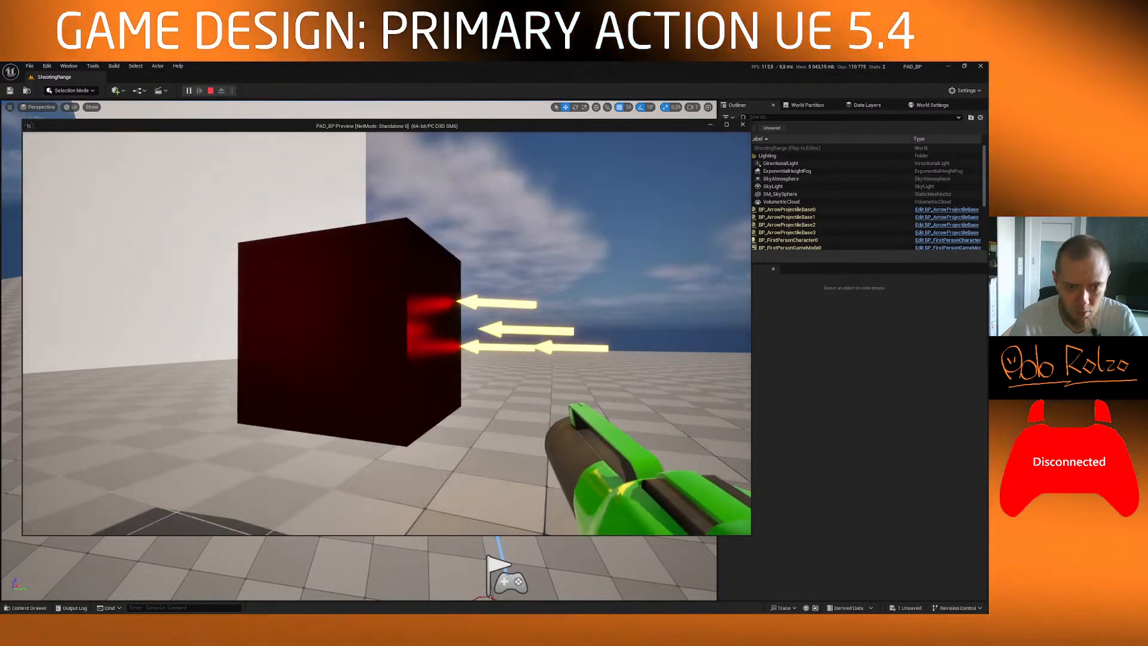
key("s")
key("d")
key("w")
key("w")
key("d")
key("s")
left_click(387, 333)
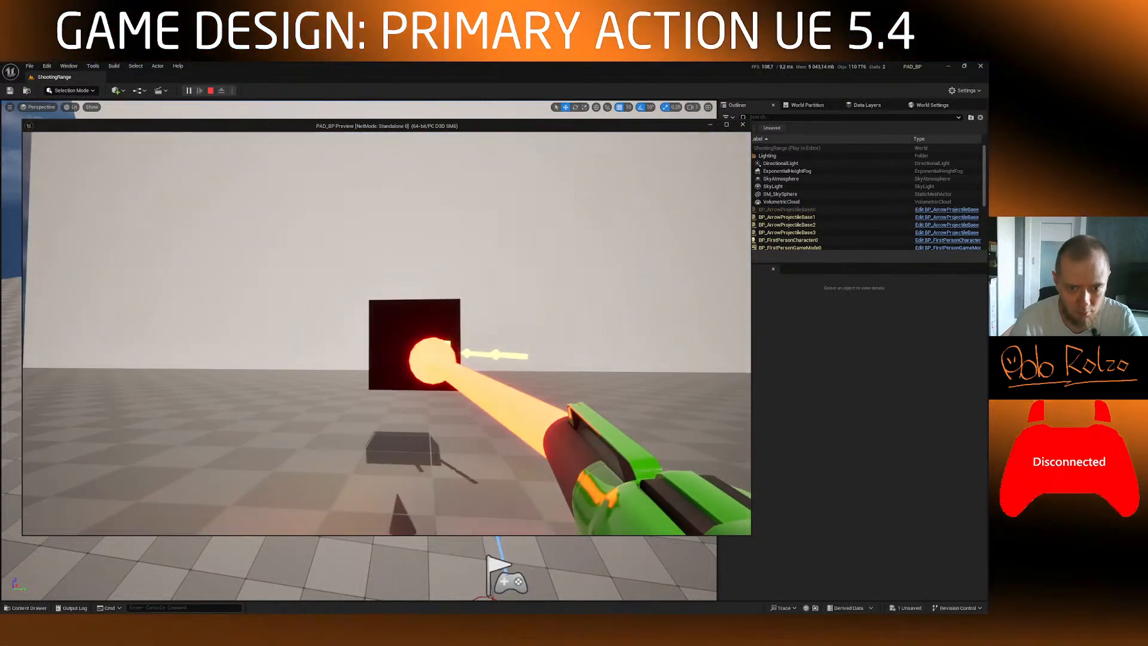
key("s")
left_click(386, 333)
key("d")
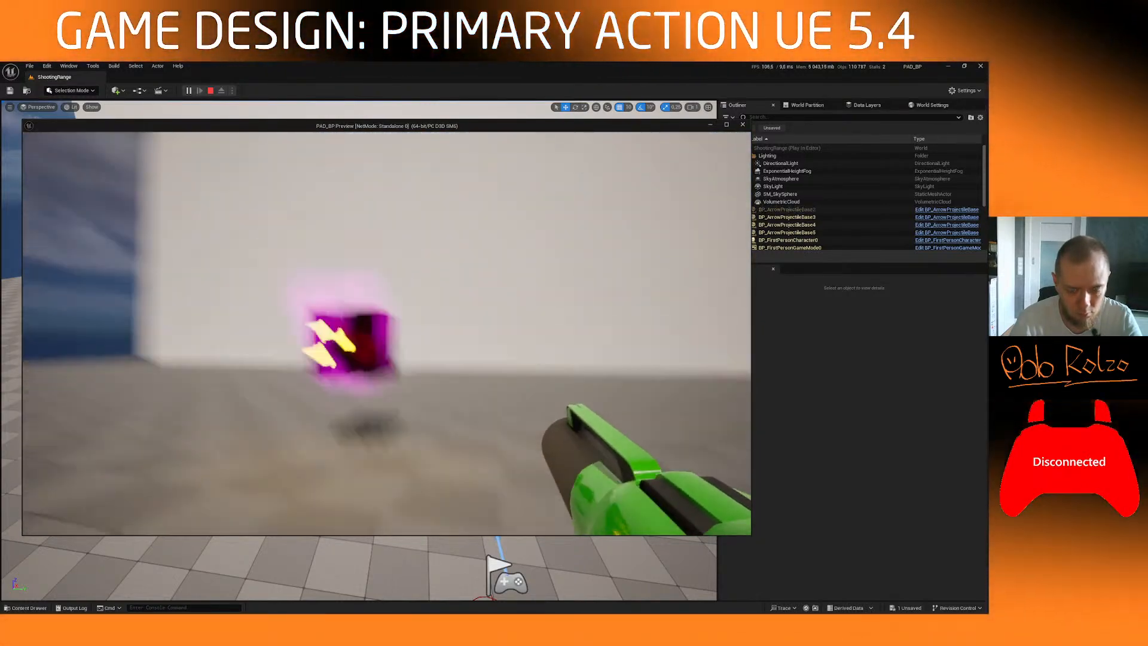
key("w")
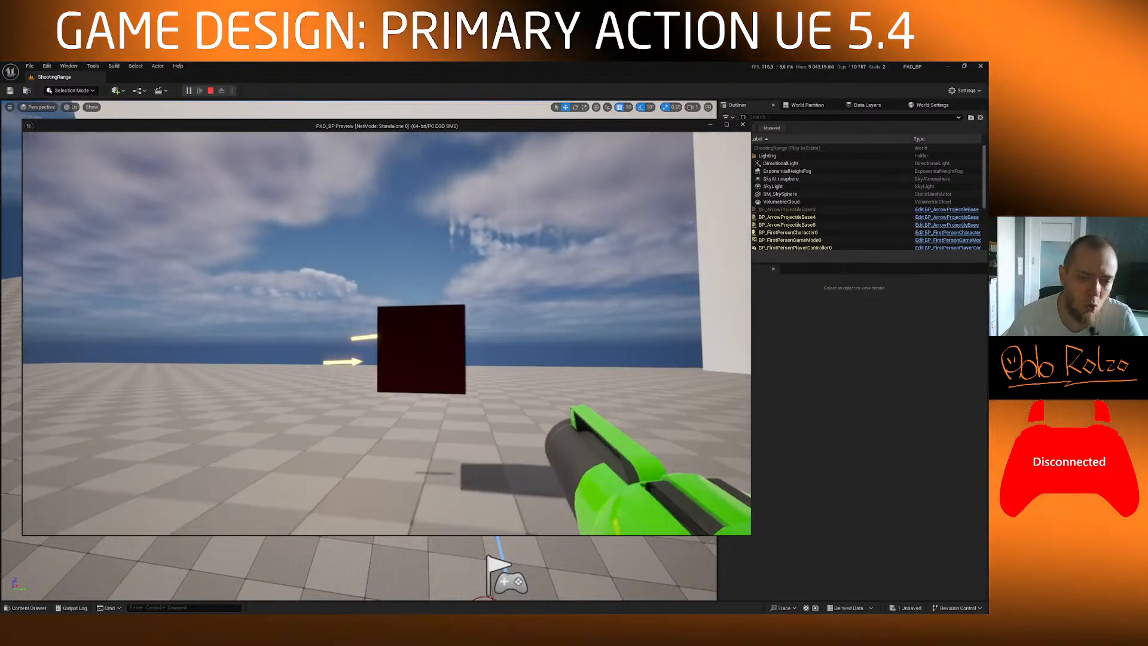
key("a")
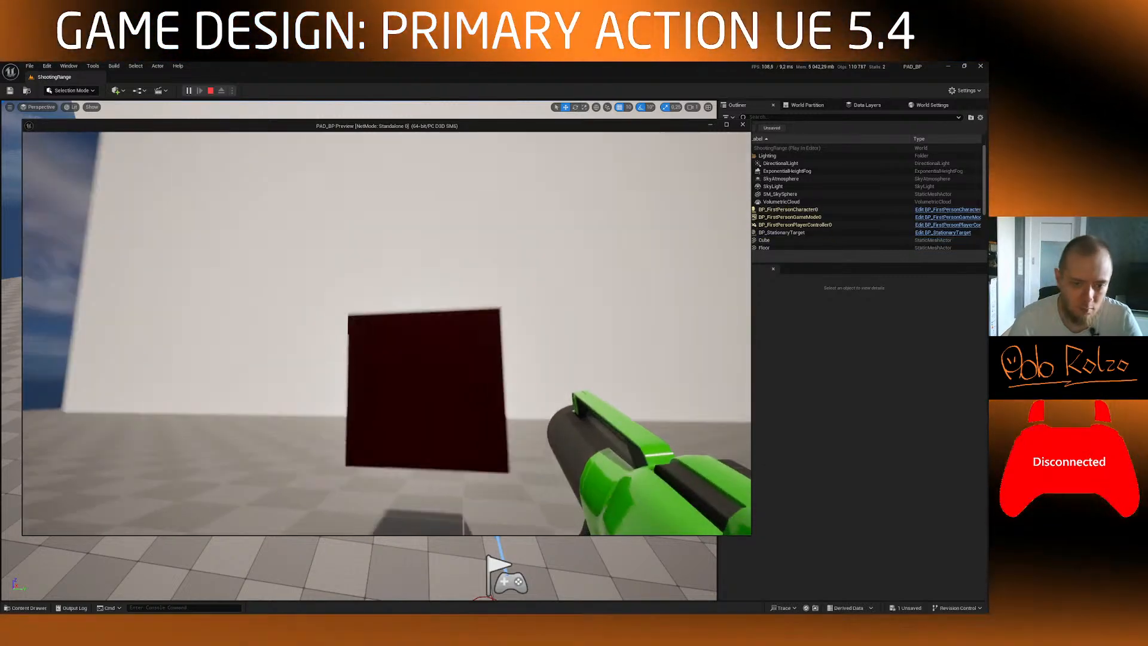
Step: Shoot the target repeatedly from different sides and distances, checking how its colour reacts to each arrow hit
left_click(386, 333)
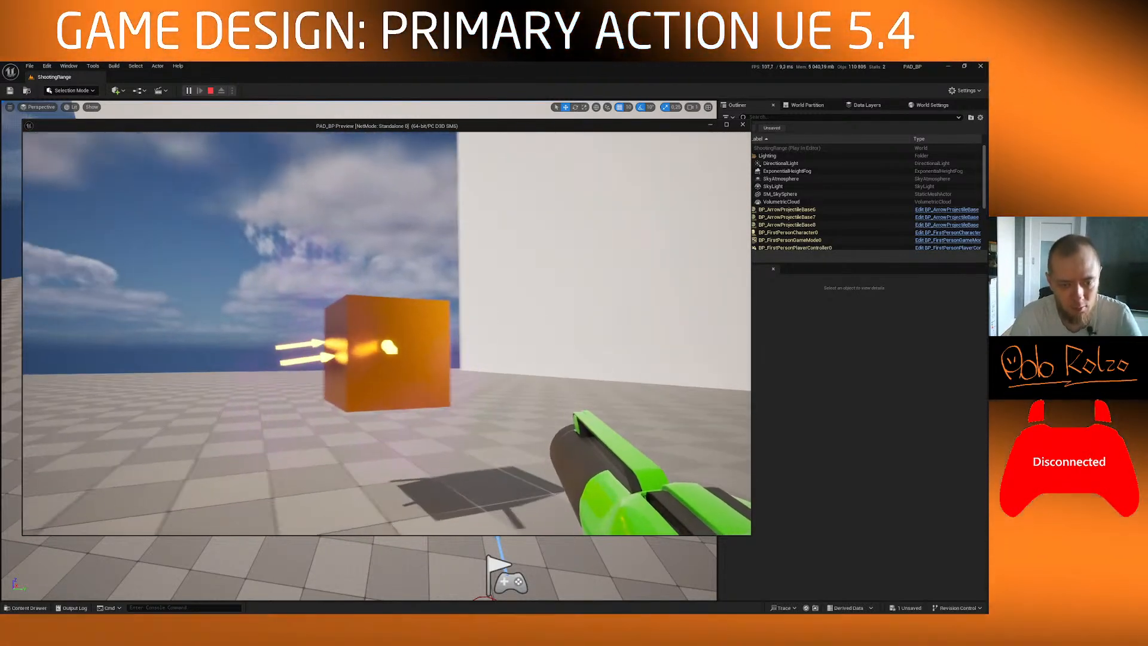
left_click(386, 333)
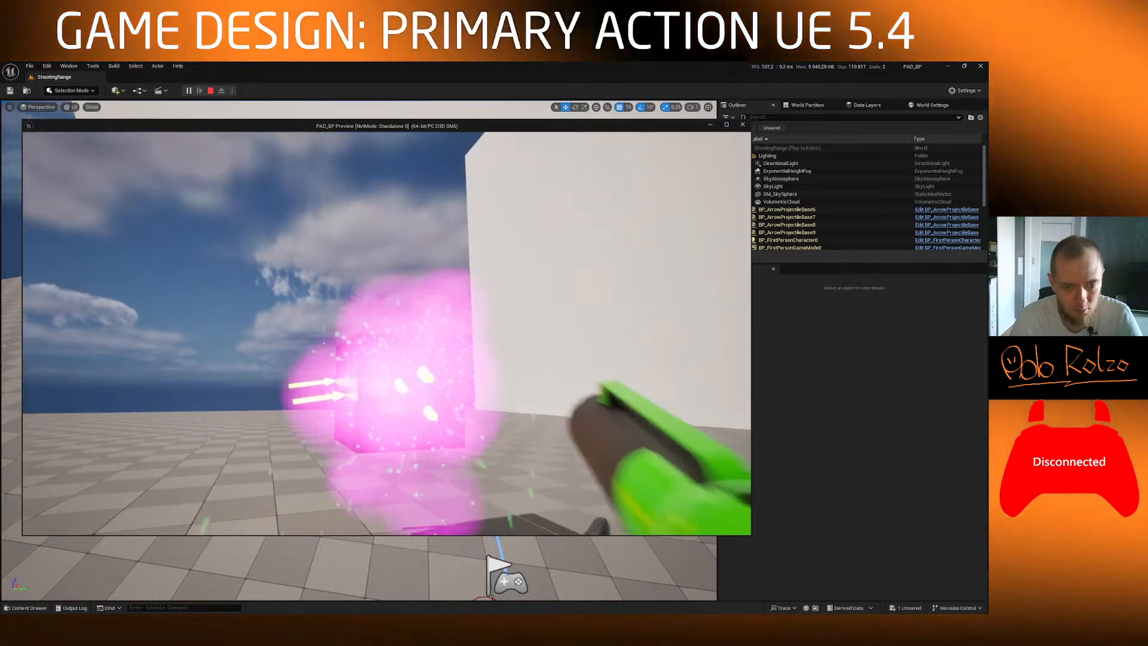
key("a")
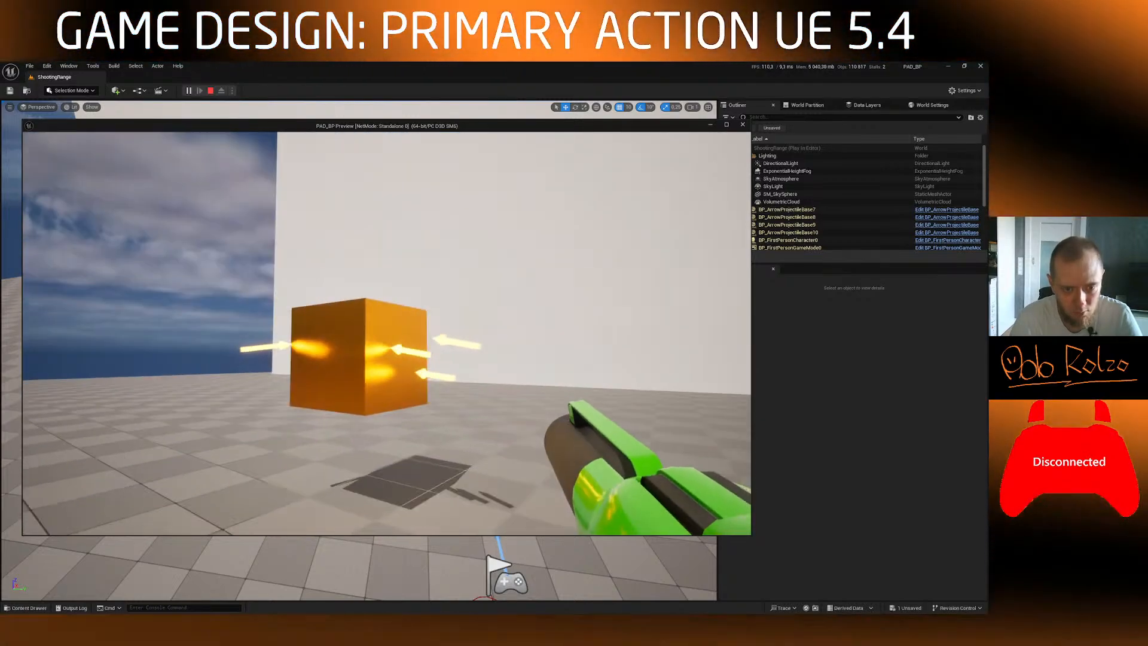
left_click(388, 333)
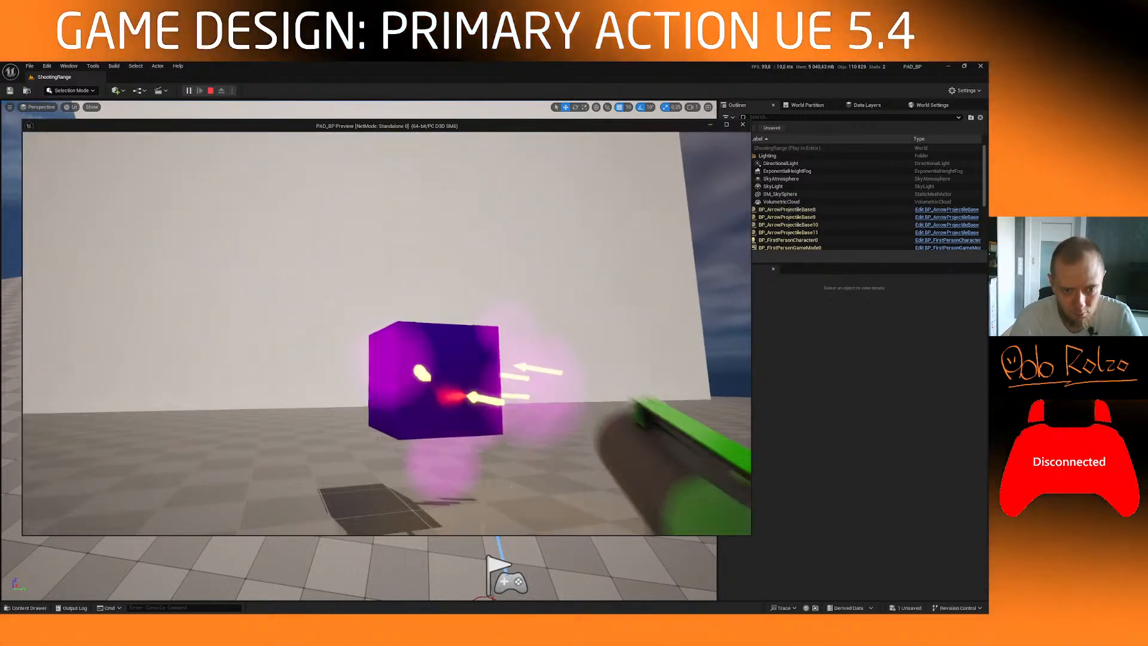
left_click(386, 333)
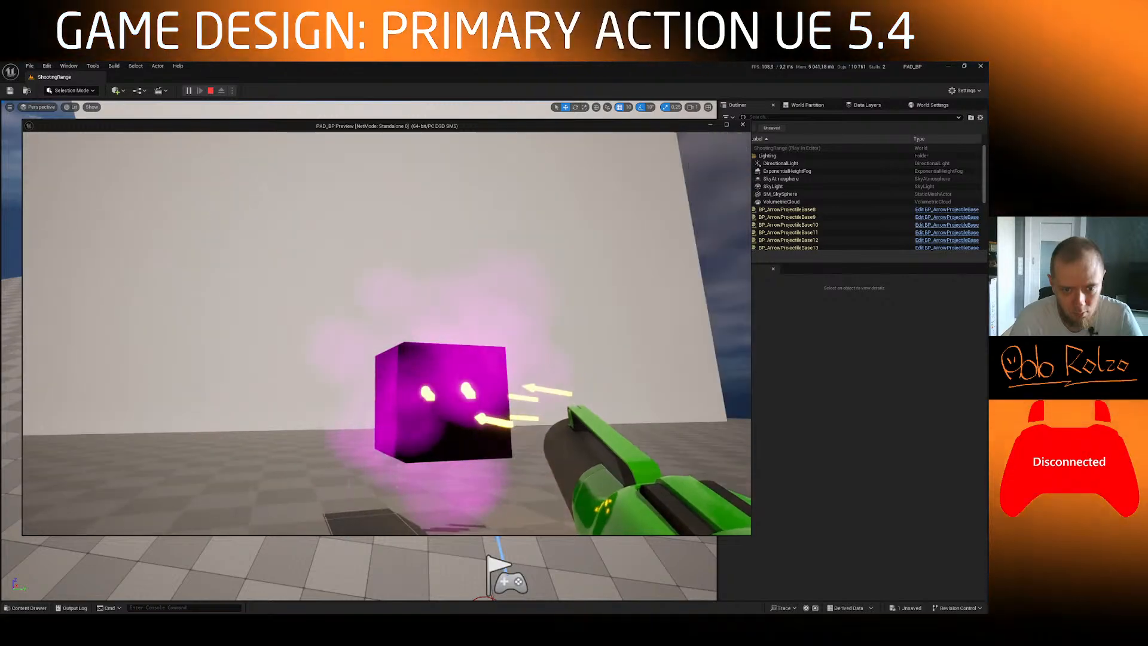
left_click(386, 333)
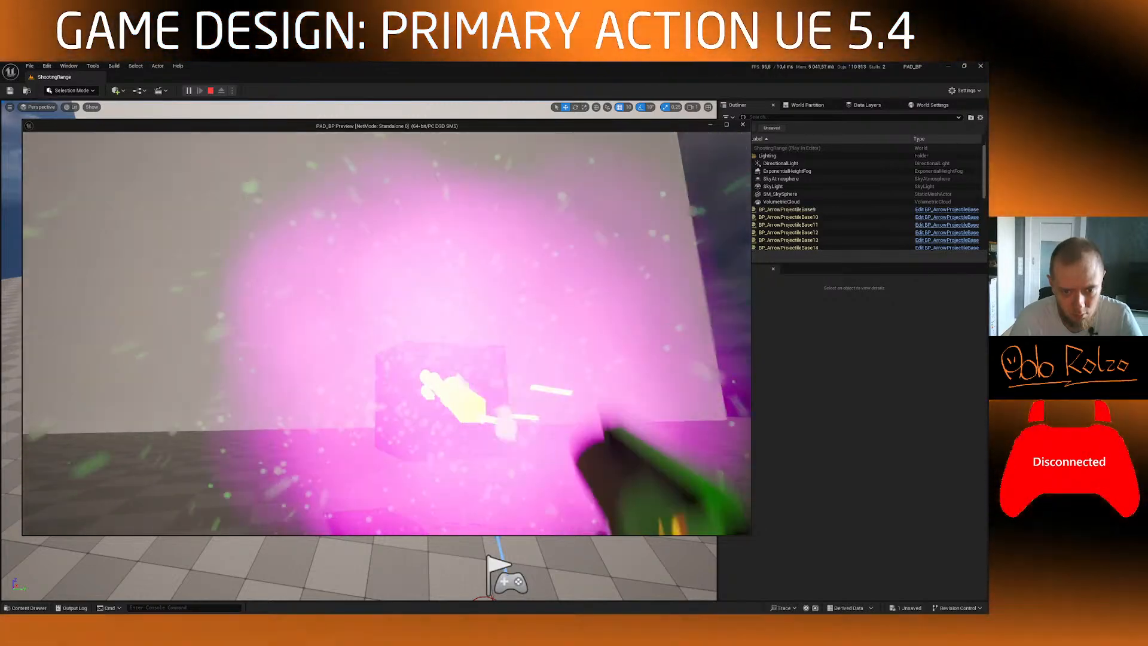
key("a")
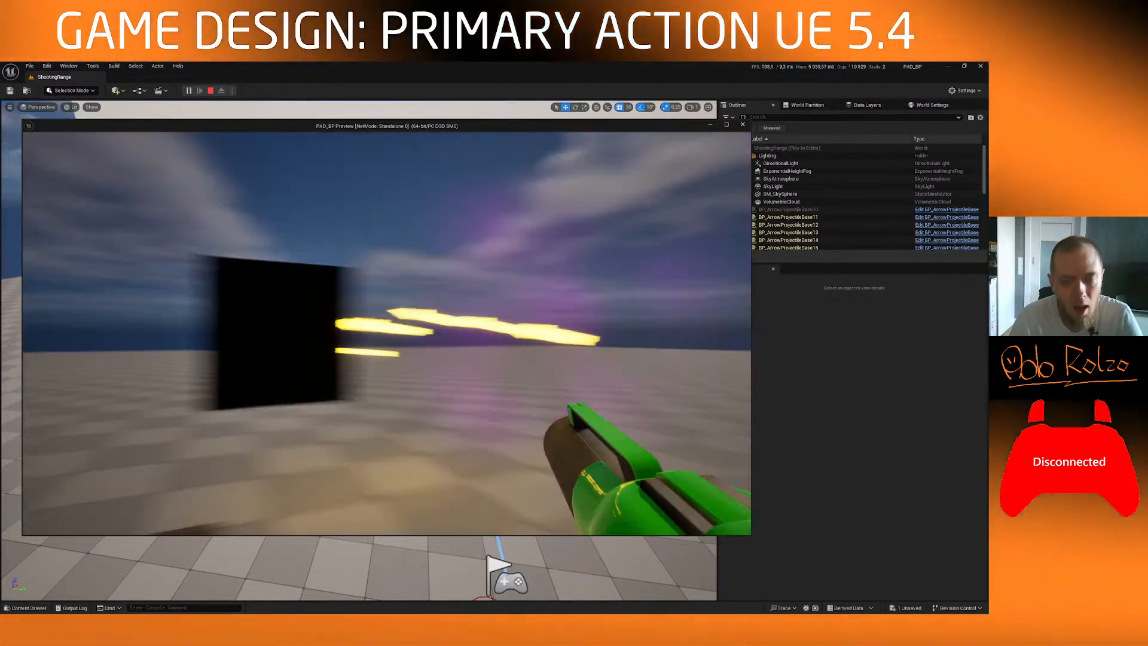
key("d")
key("w")
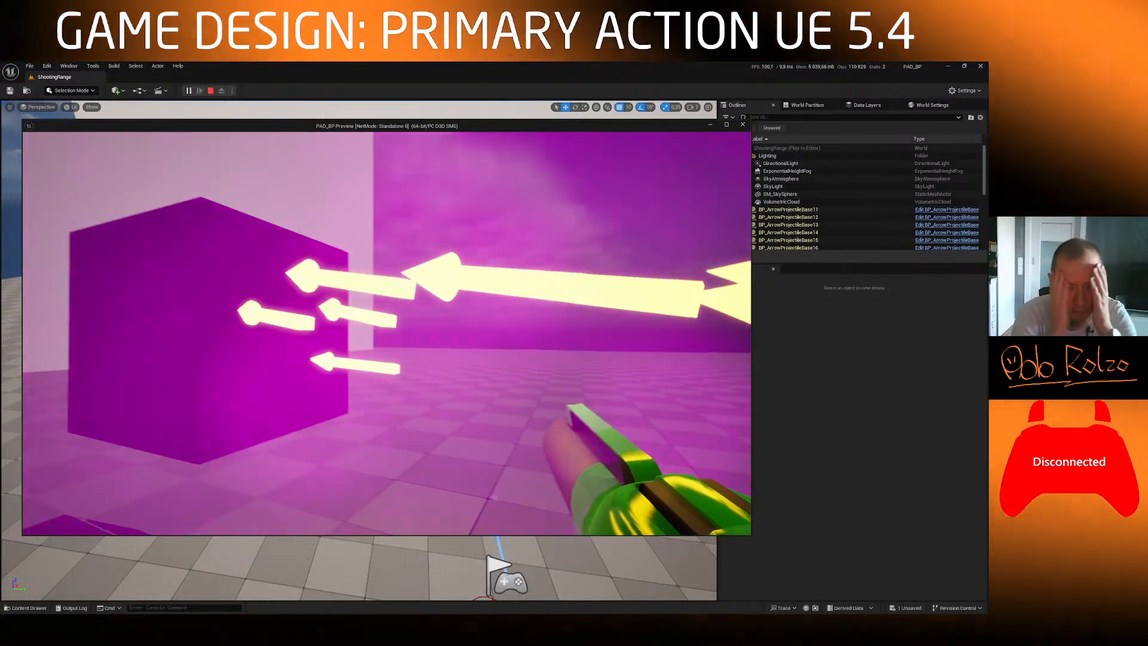
key("s")
key("d")
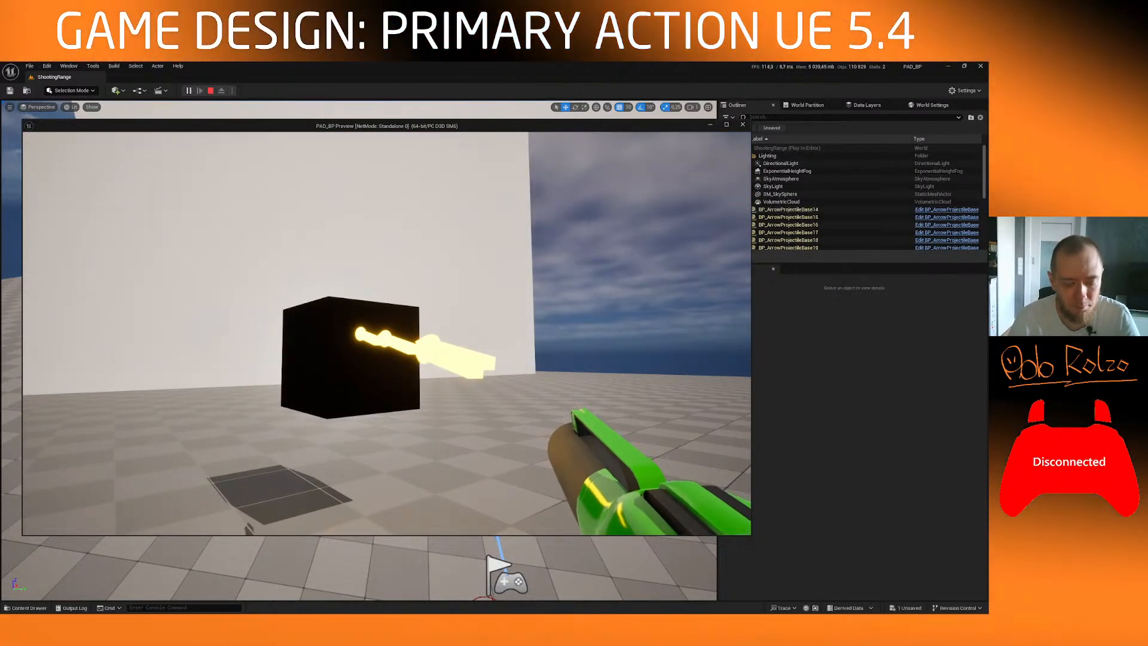
key("a")
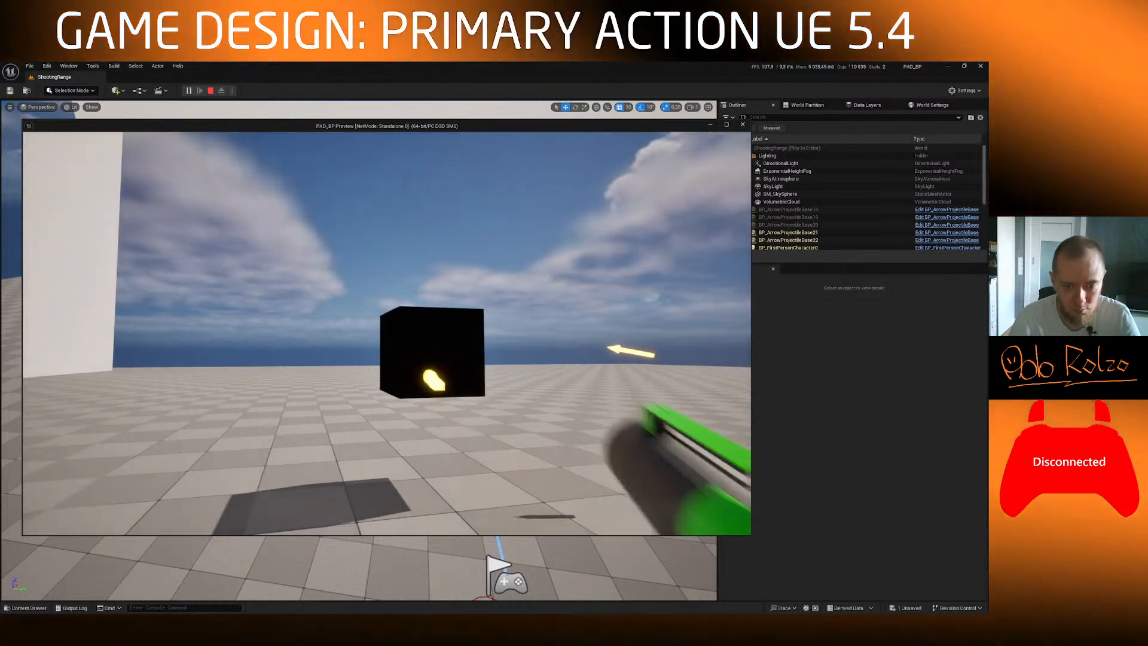
key("w")
key("d")
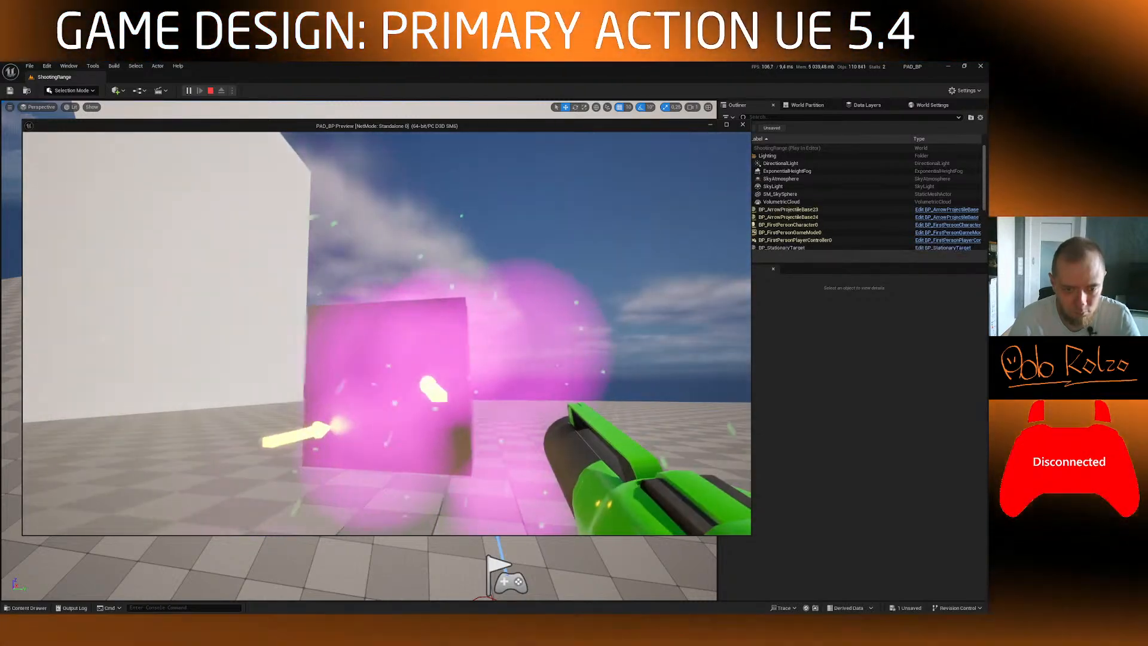
key("d")
left_click(387, 333)
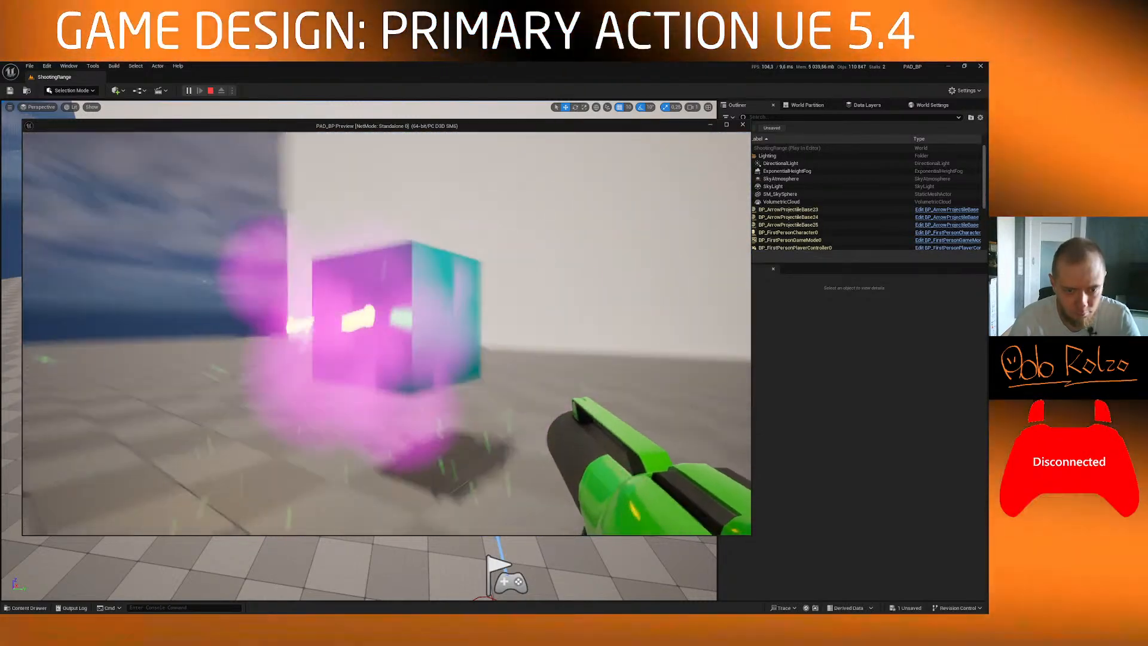
key("d")
left_click(386, 333)
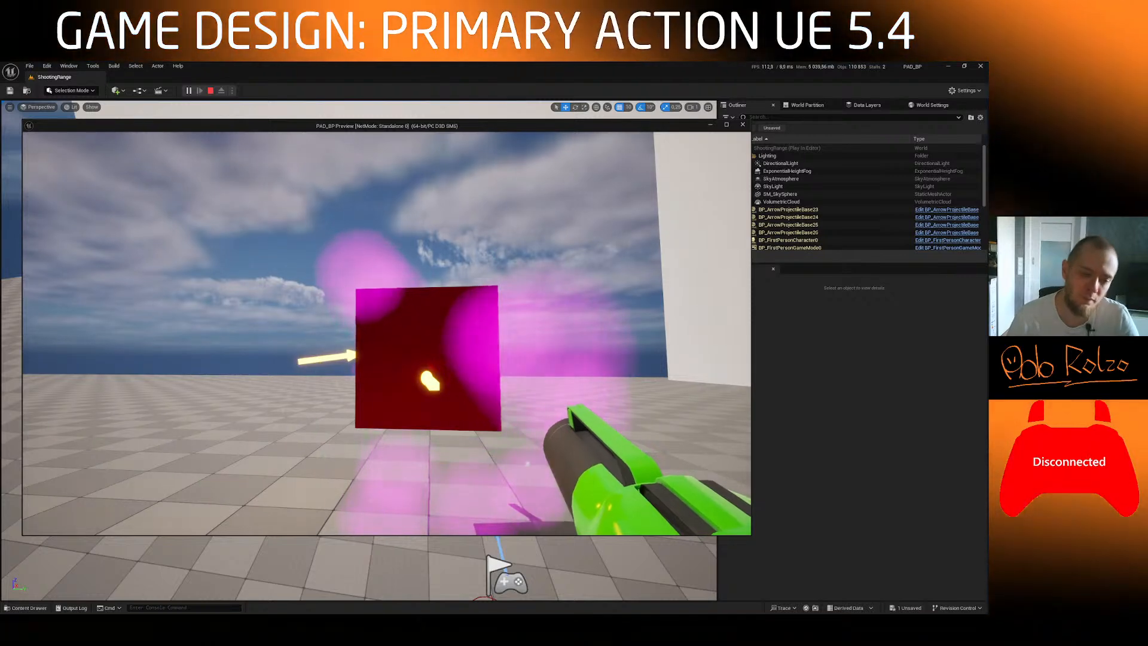
key("a")
key("s")
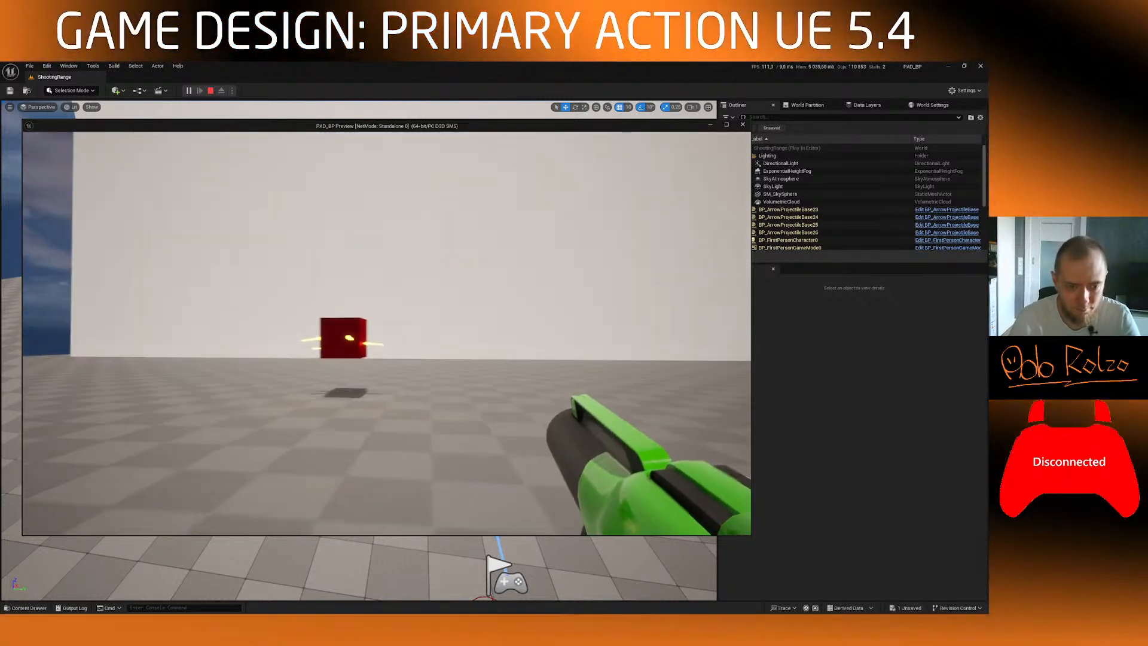
key("s")
key("a")
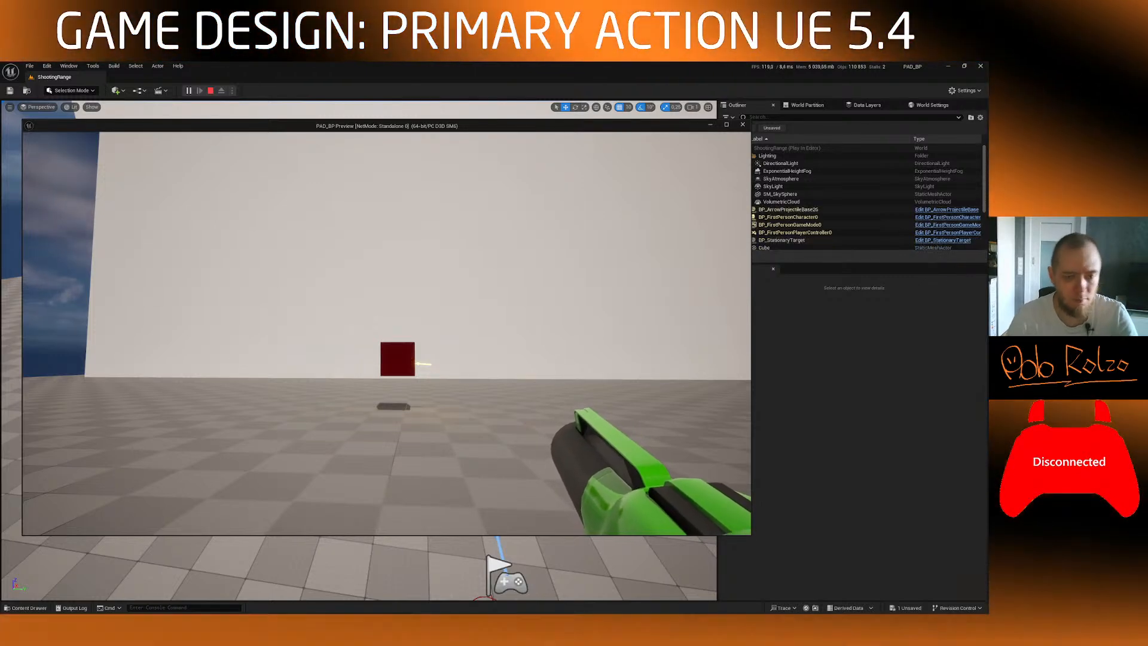
Step: Review the Event Hit, Sequence and cast logic in BP_ArrowProjectileBase's event graph, and end the play session
key("alt+Tab")
left_click(429, 233)
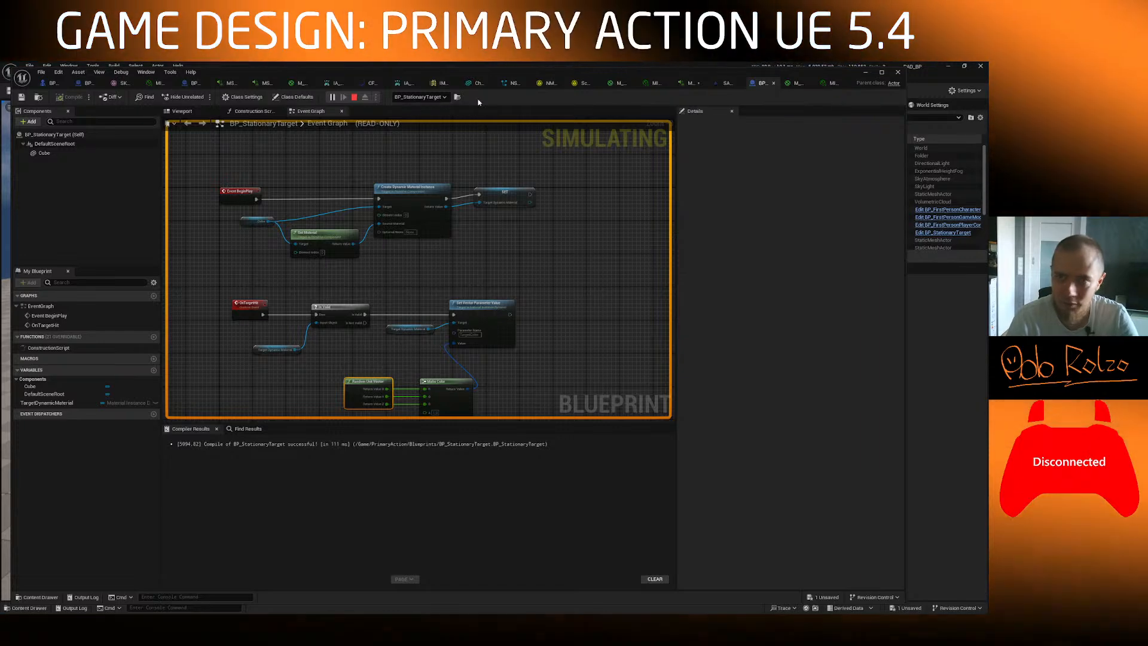
left_click(194, 85)
scroll(422, 281, "down", 5)
right_click_drag(420, 266, 415, 276)
scroll(368, 306, "up", 1)
right_click_drag(368, 306, 432, 312)
scroll(398, 250, "up", 2)
right_click_drag(396, 247, 413, 304)
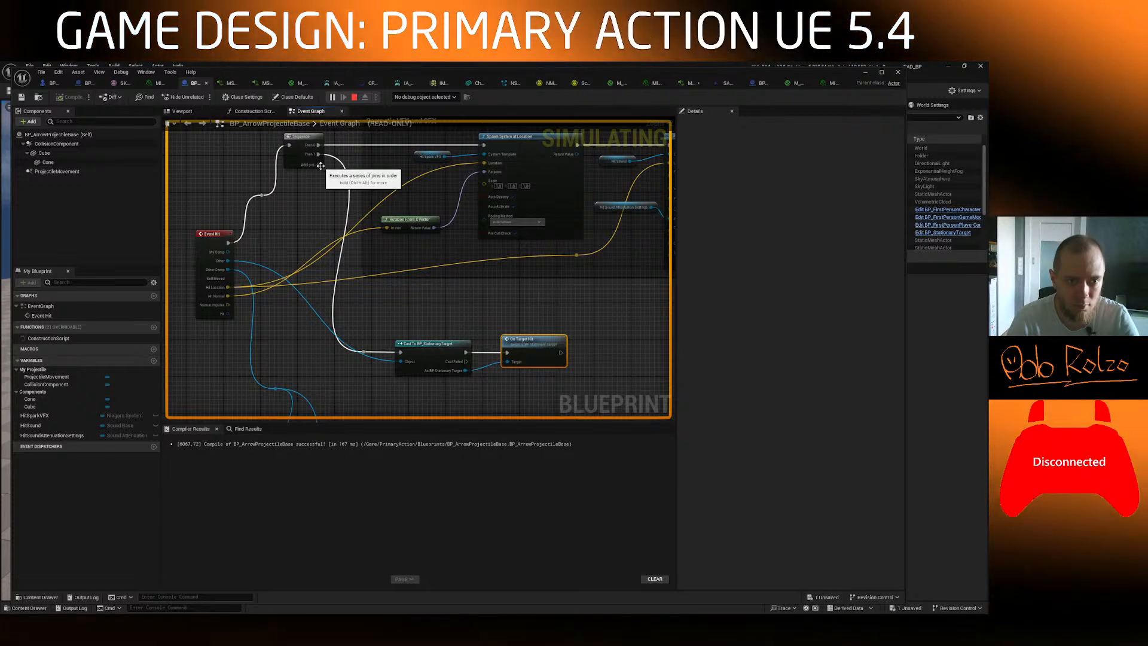
key("End")
Step: Add a Set Collision Enabled node for the Collision Component below the BP_StationaryTarget cast in the arrow's event graph
right_click_drag(296, 276, 318, 309)
left_click_drag(75, 148, 463, 405)
left_click_drag(459, 402, 468, 406)
type("set colli")
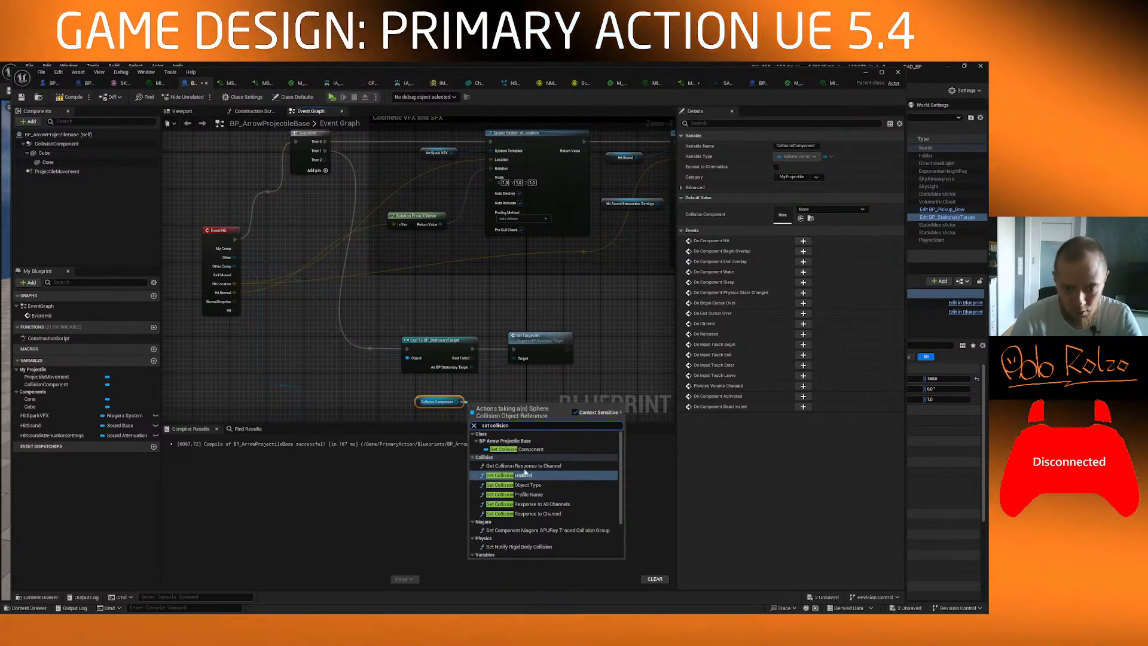
left_click(534, 476)
right_click_drag(512, 439, 511, 379)
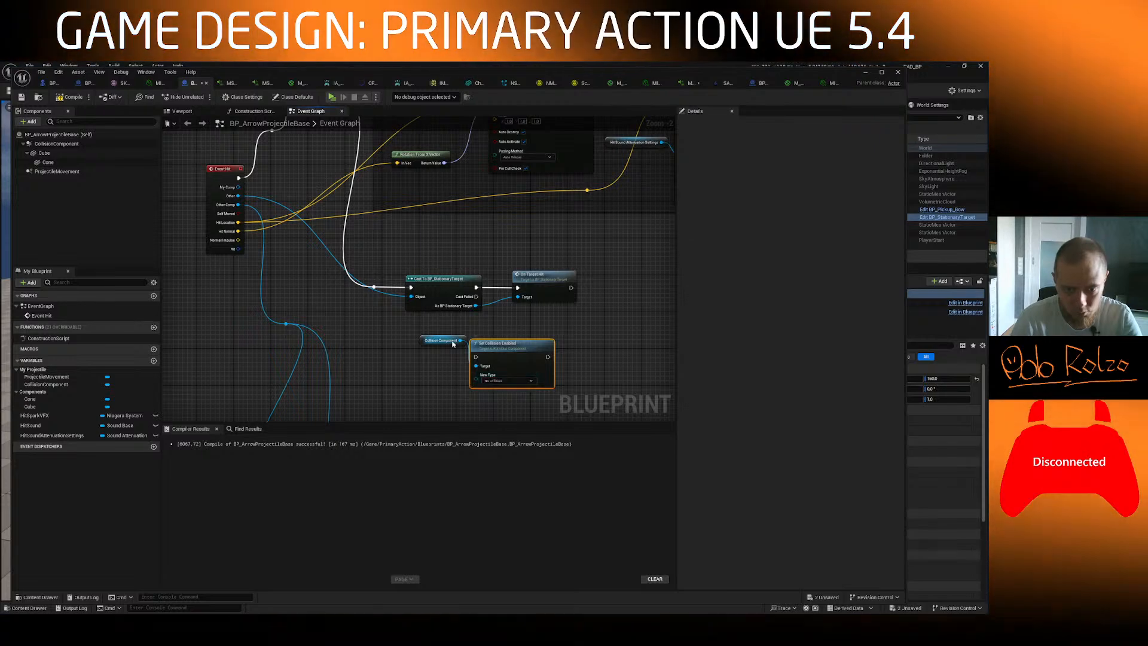
Step: Tidy the Collision Component node, run Set Collision Enabled (No Collision) from the Sequence's Then 2 output, and compile
left_click_drag(443, 341, 443, 368)
right_click_drag(361, 195, 361, 240)
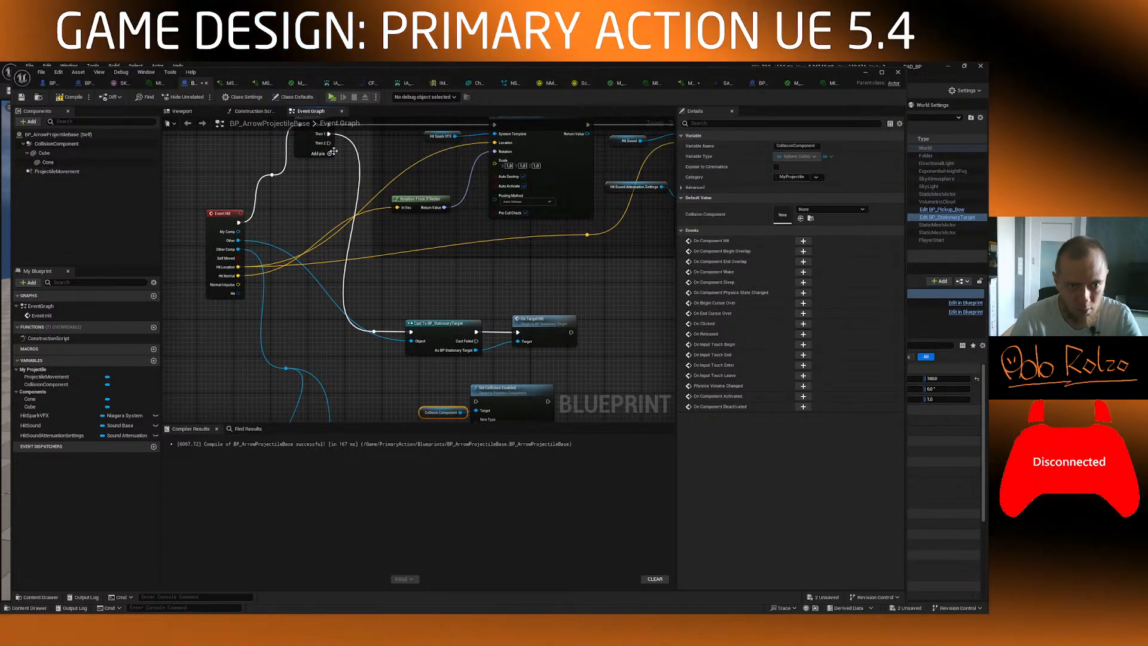
left_click_drag(328, 143, 476, 343)
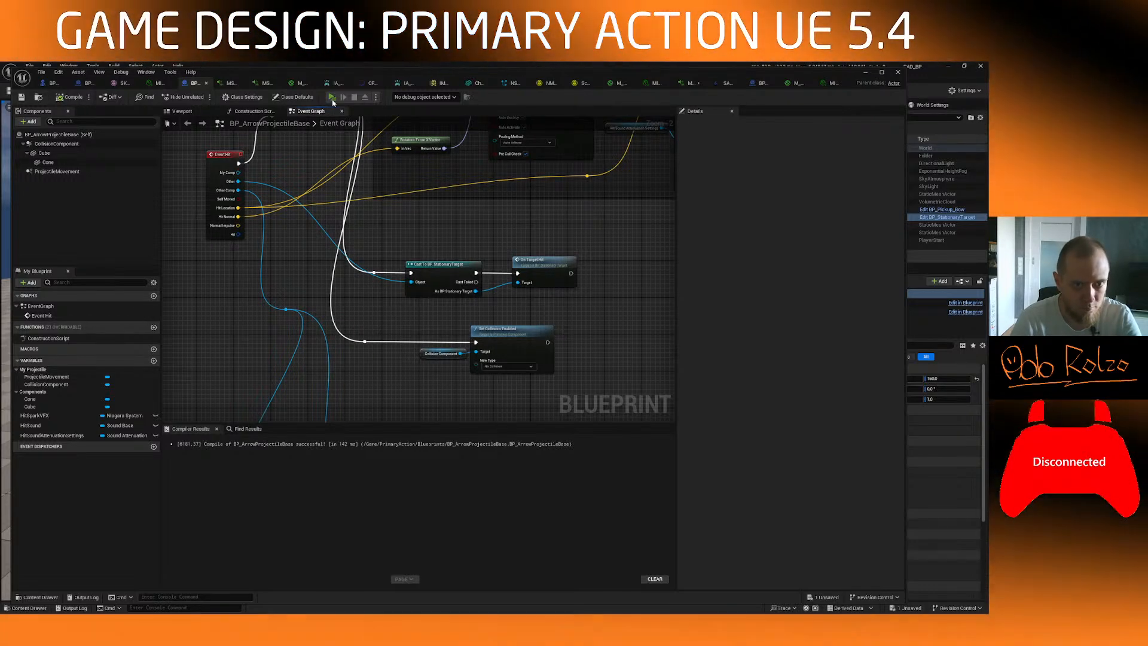
Step: Play-test the level, pick up the weapon, and fire several arrows at the stationary target to test the disabled collision
left_click(332, 97)
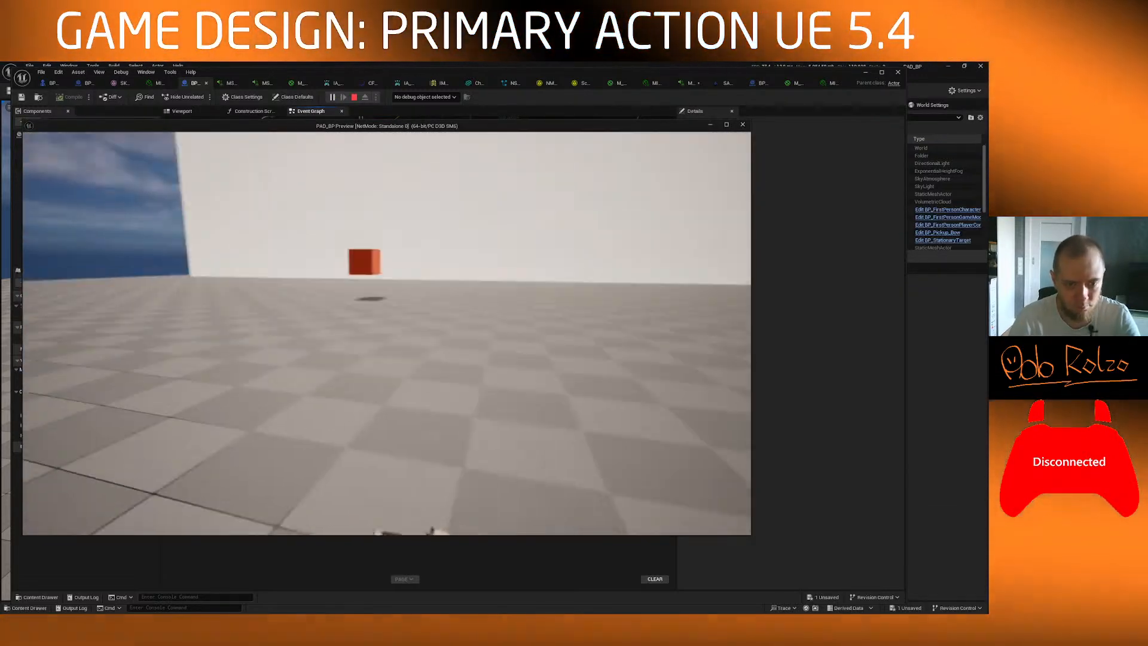
key("w")
left_click(387, 333)
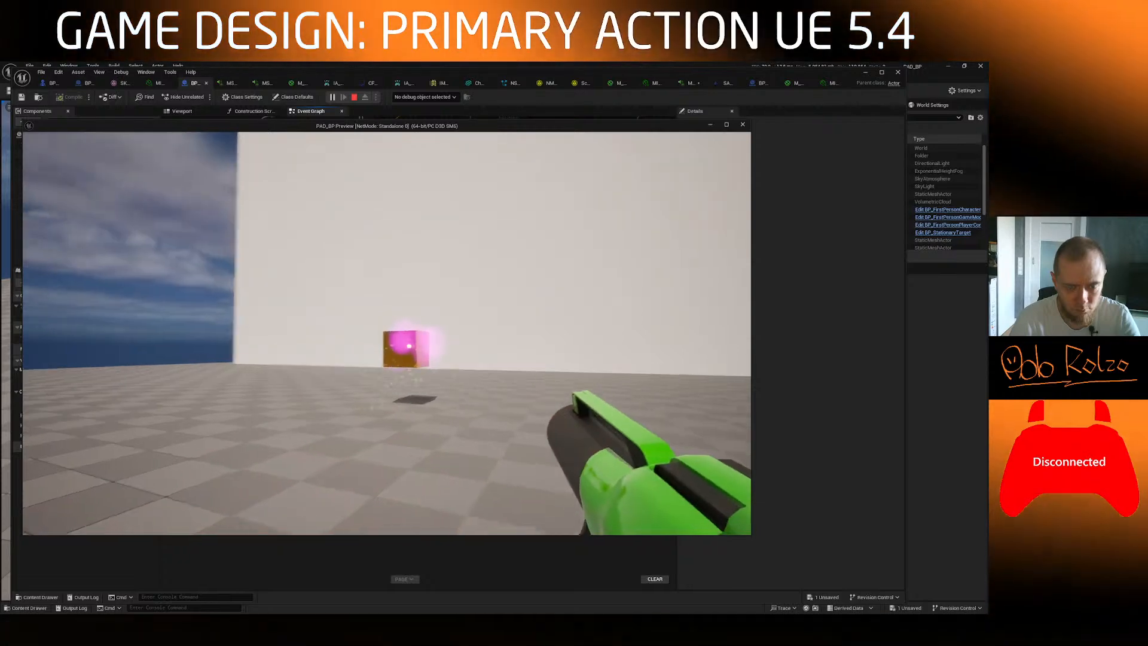
key("d")
left_click(387, 333)
left_click(387, 333)
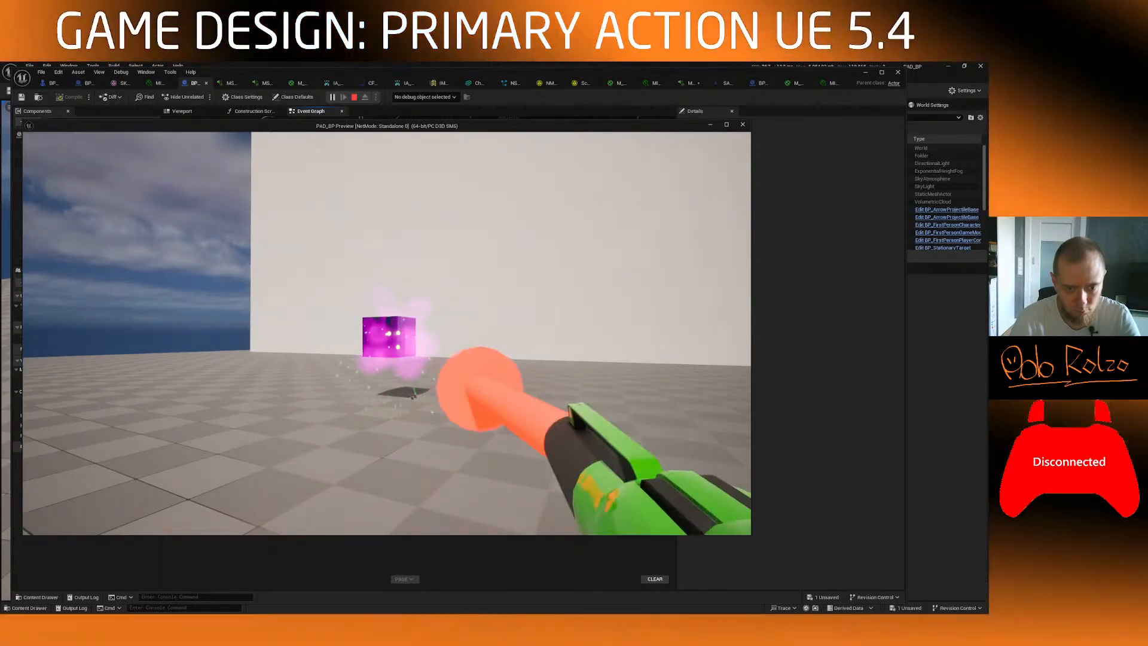
left_click(387, 333)
left_click(386, 333)
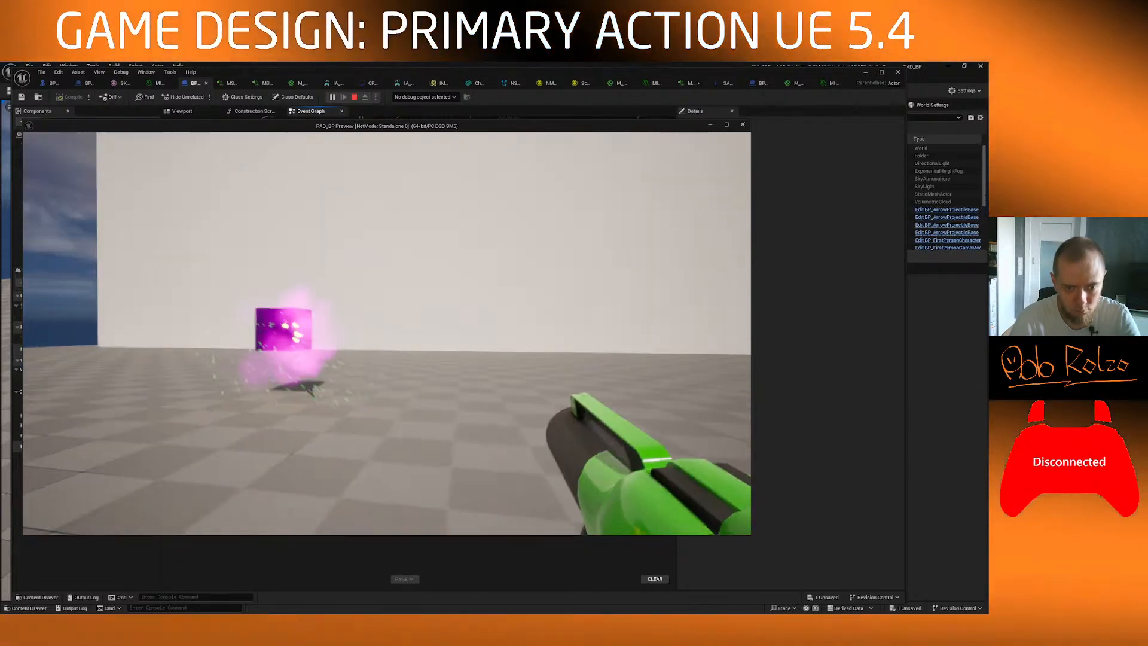
Step: Move around the target to inspect the lodged arrows, shoot it from other sides, and end the play session
key("d")
left_click(387, 333)
key("w")
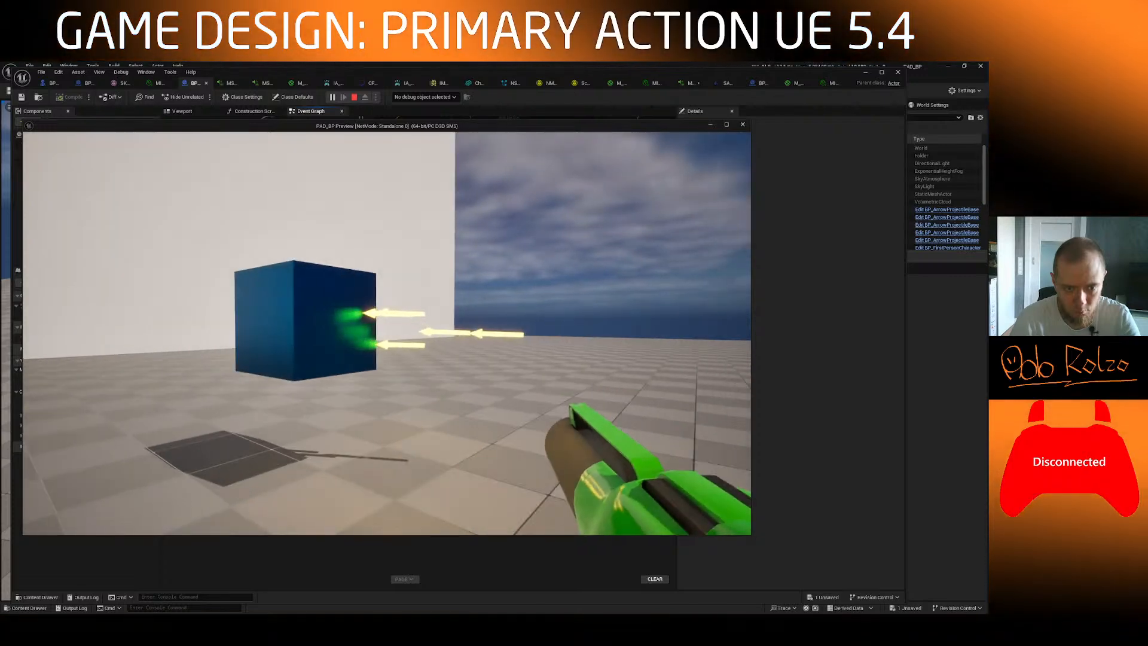
key("w")
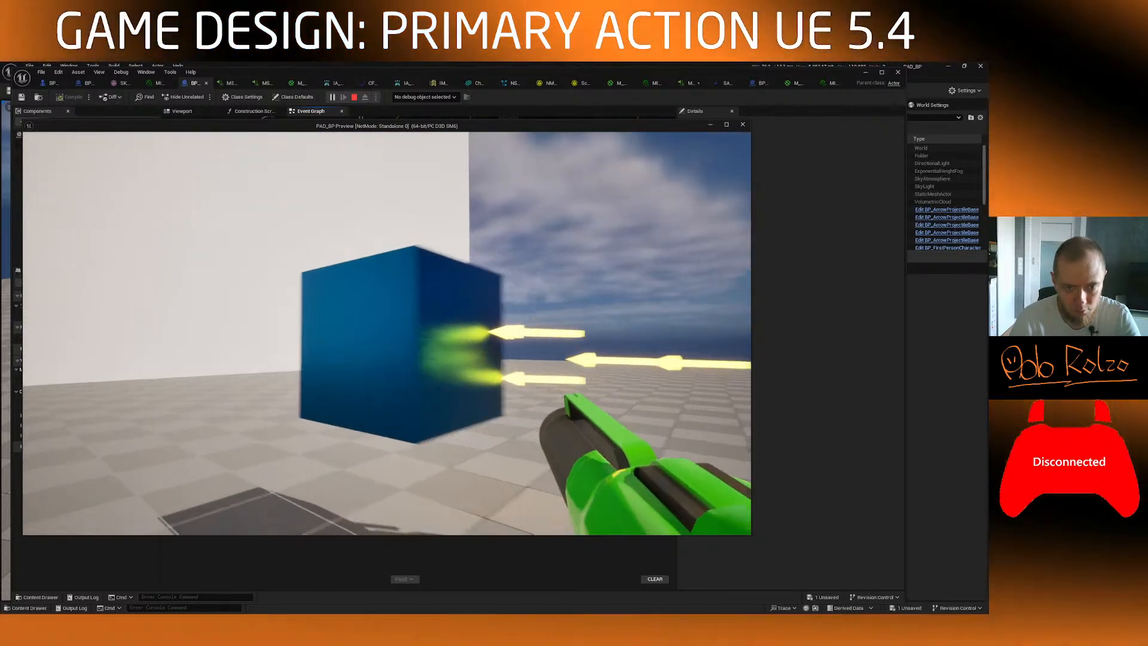
key("s")
left_click(387, 333)
key("a")
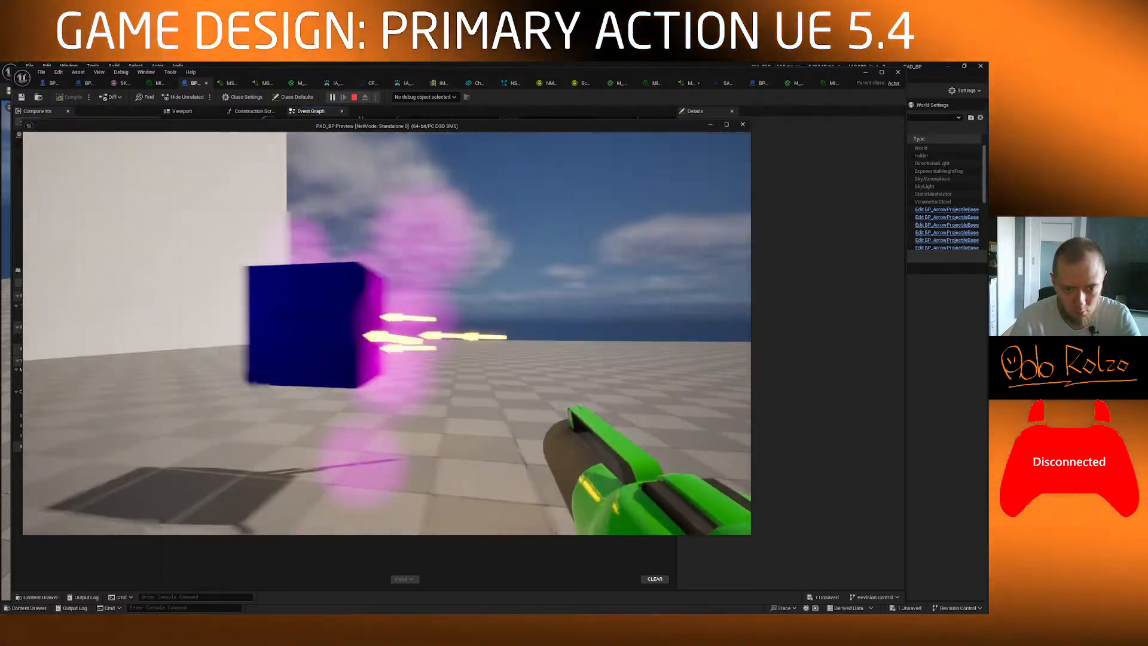
left_click(387, 333)
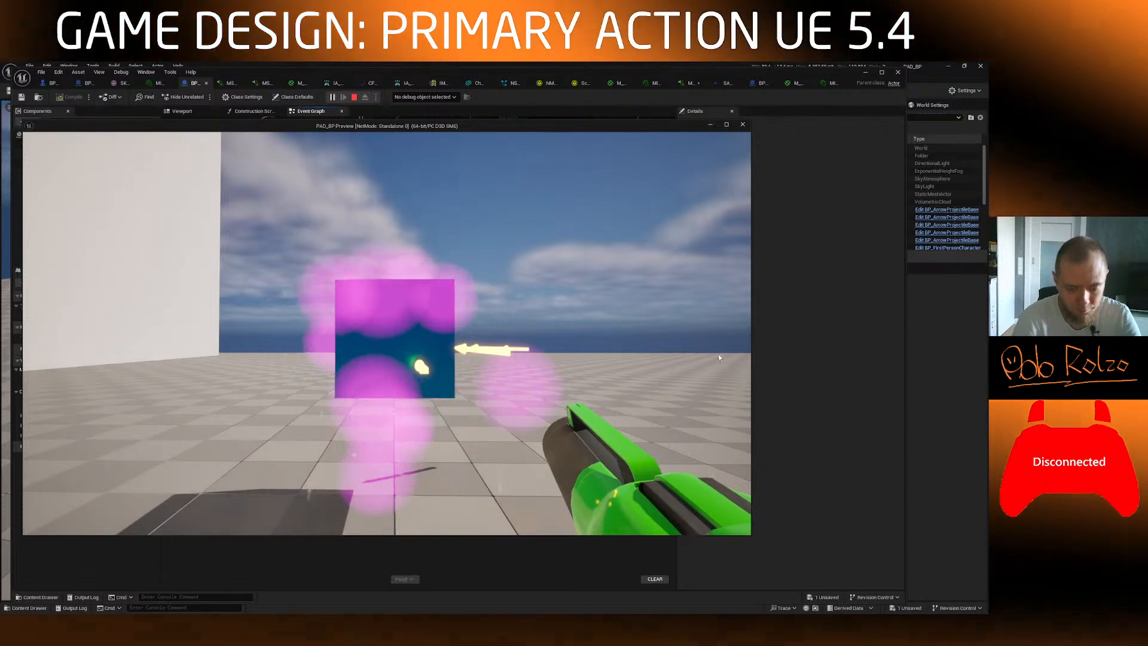
key("Escape")
Step: Set the collision preset of the arrow blueprint's Cube component to NoCollision
left_click(182, 111)
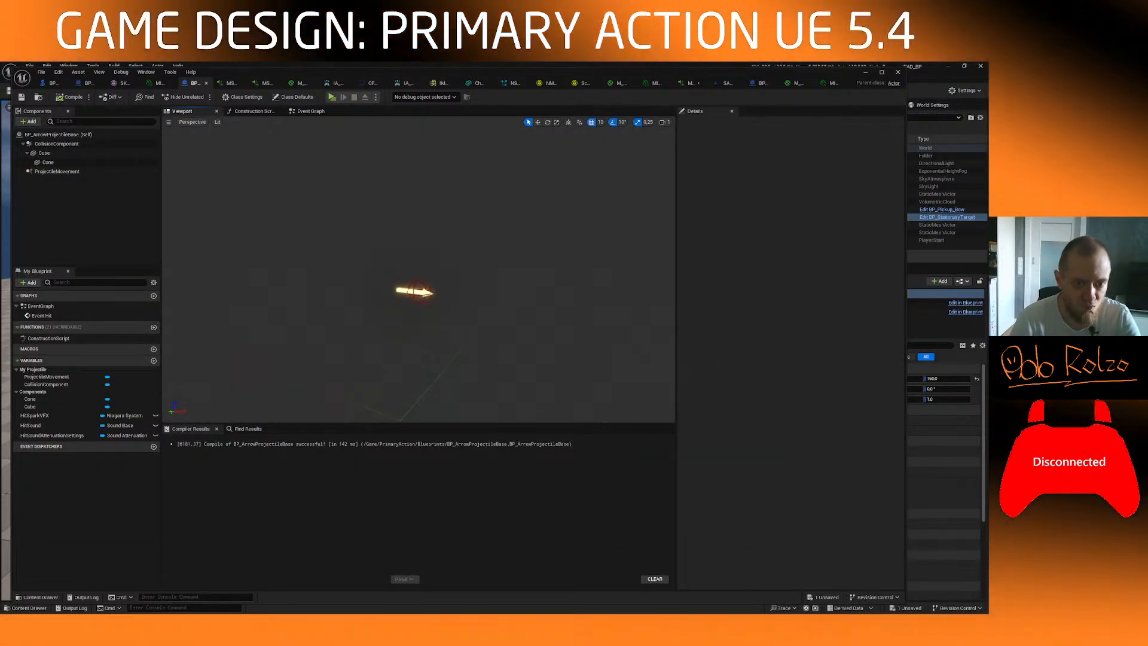
left_click(44, 153)
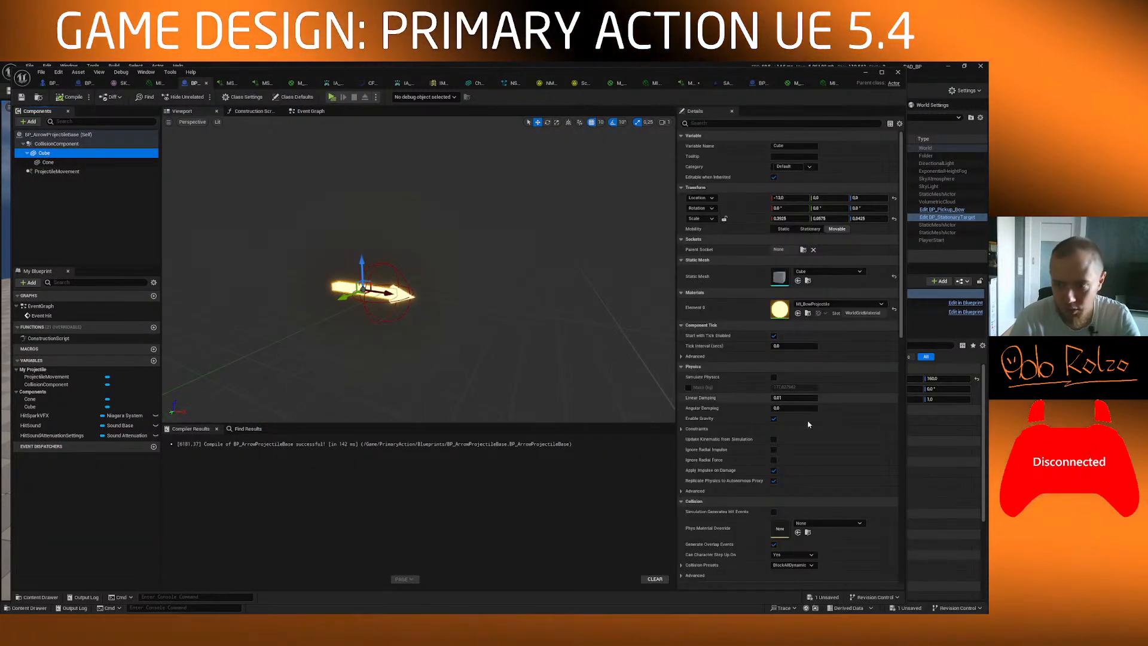
scroll(802, 479, "down", 3)
scroll(802, 480, "down", 2)
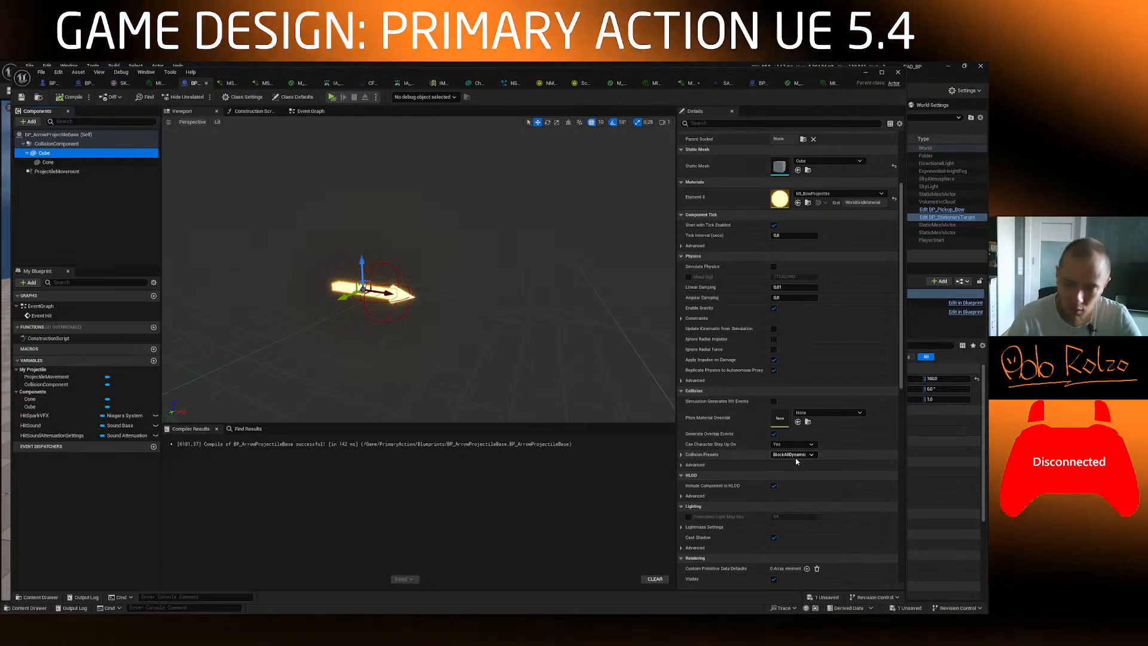
left_click(794, 456)
left_click(808, 480)
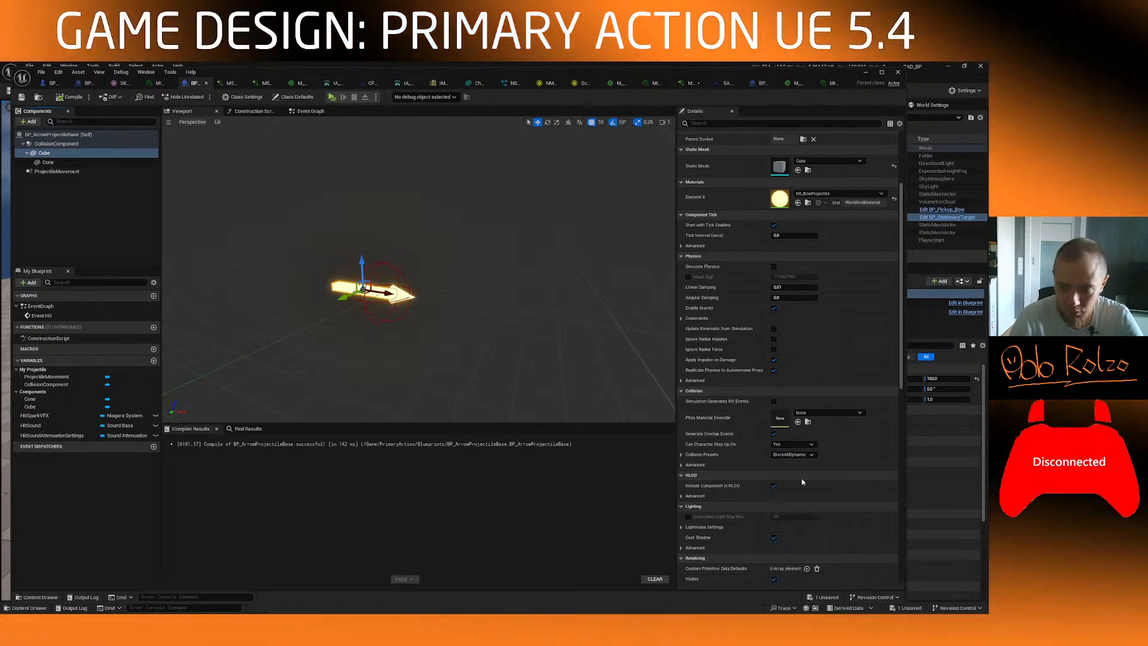
Step: Set the Cone component's collision preset to NoCollision and compile the arrow blueprint
left_click(48, 162)
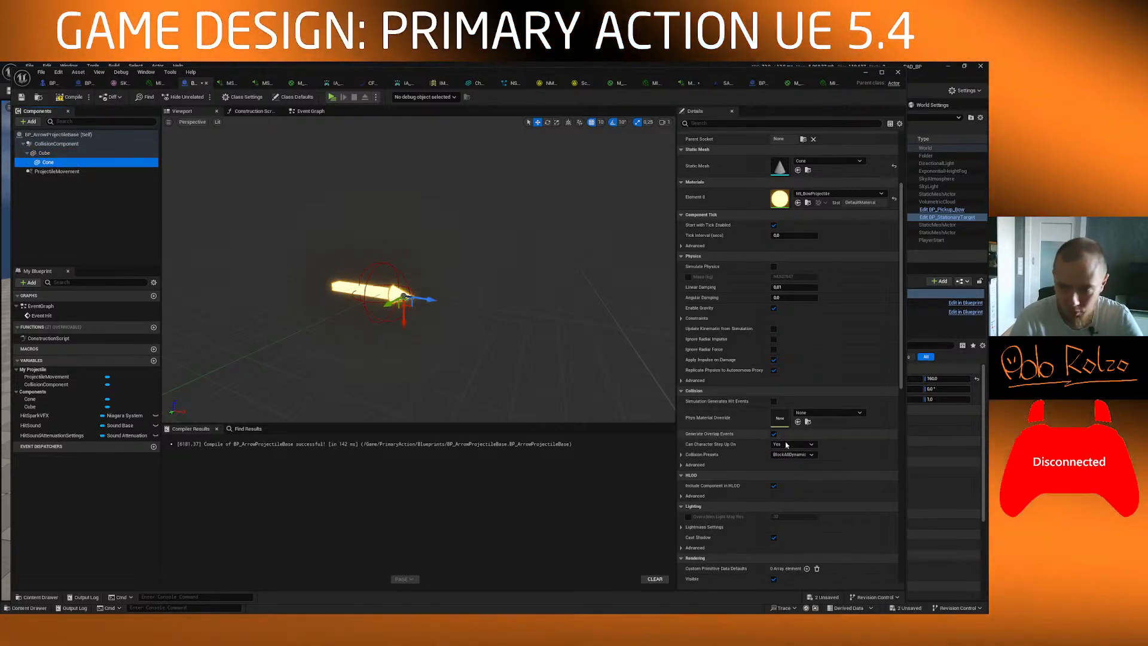
left_click(804, 456)
left_click(786, 476)
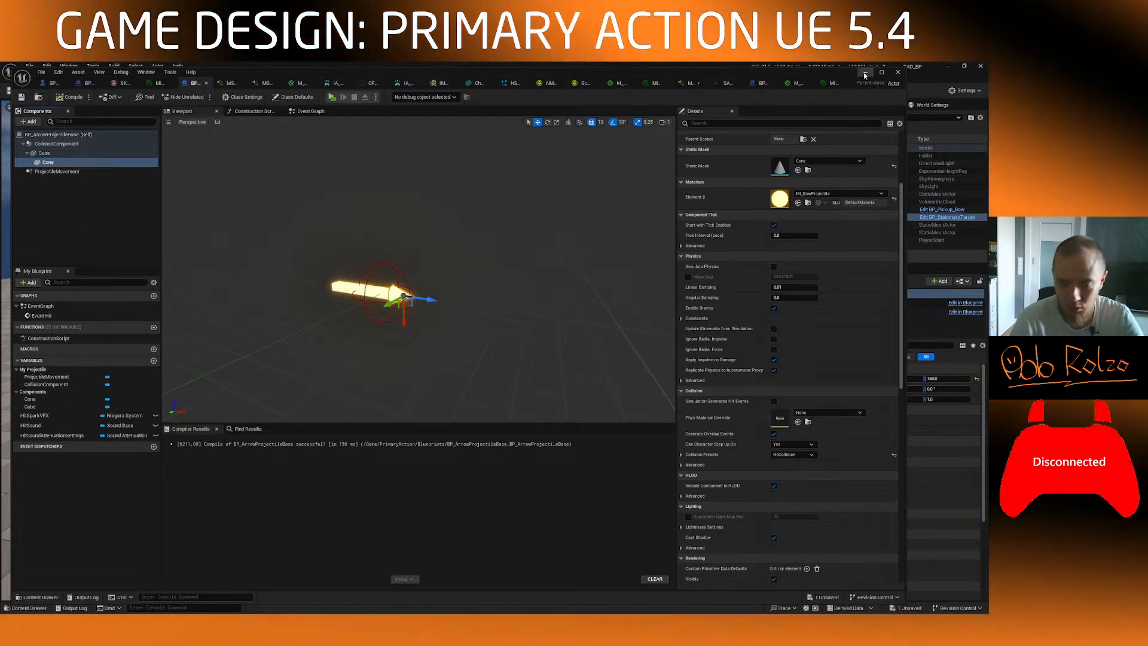
Step: Return to the ShootingRange level, start a play session, and shoot several arrows at the stationary target
left_click(865, 72)
left_click(189, 91)
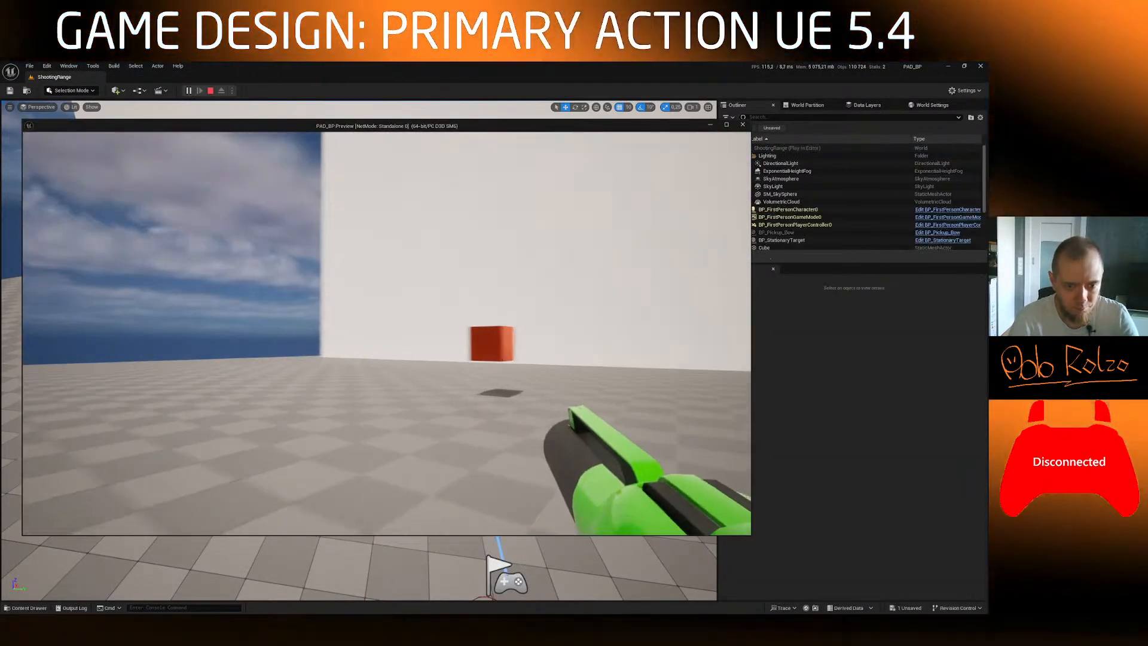
left_click(386, 333)
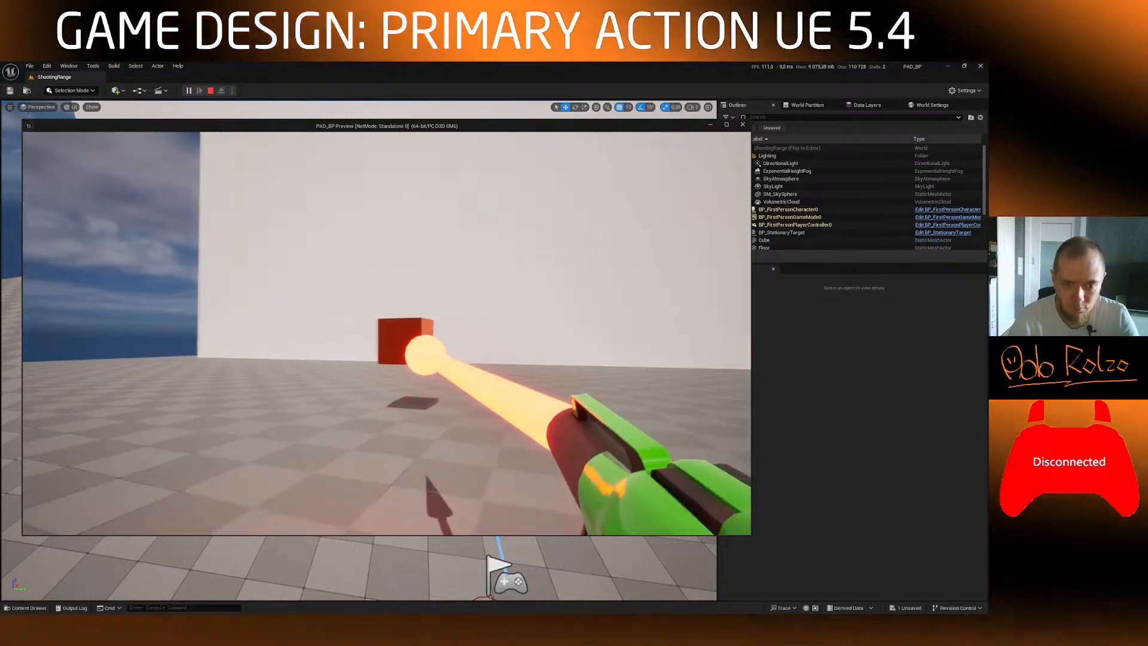
left_click(386, 333)
left_click(387, 333)
left_click(386, 333)
left_click(386, 333)
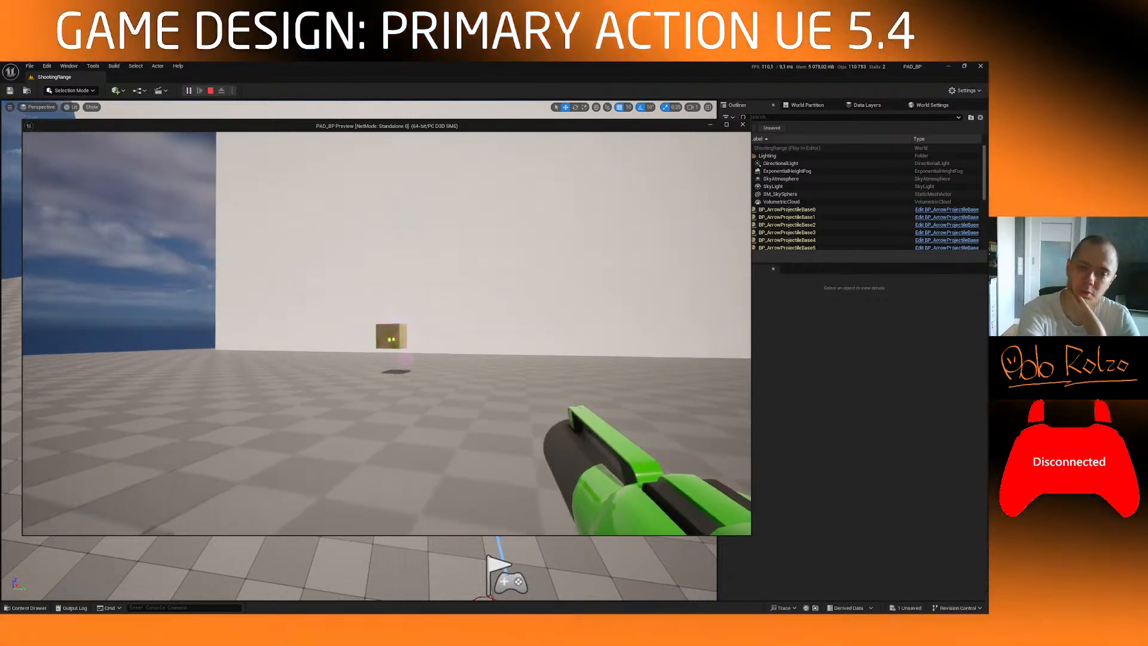
Step: Back away from the target and shoot it from long range, checking its colour after each hit
key("s")
key("a")
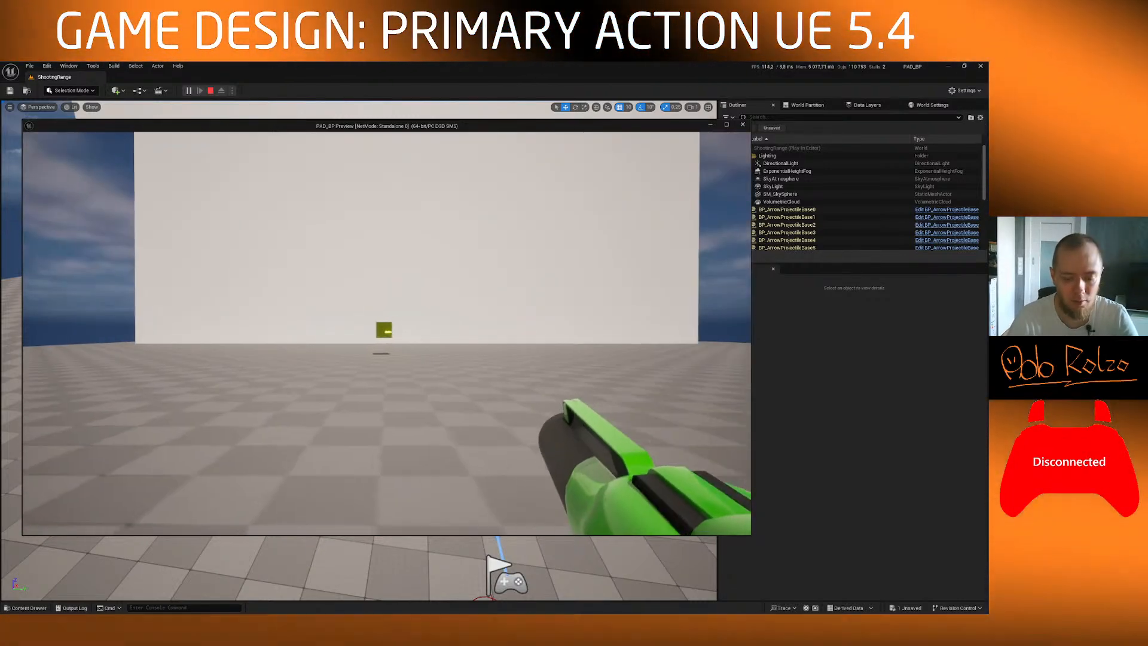
key("w")
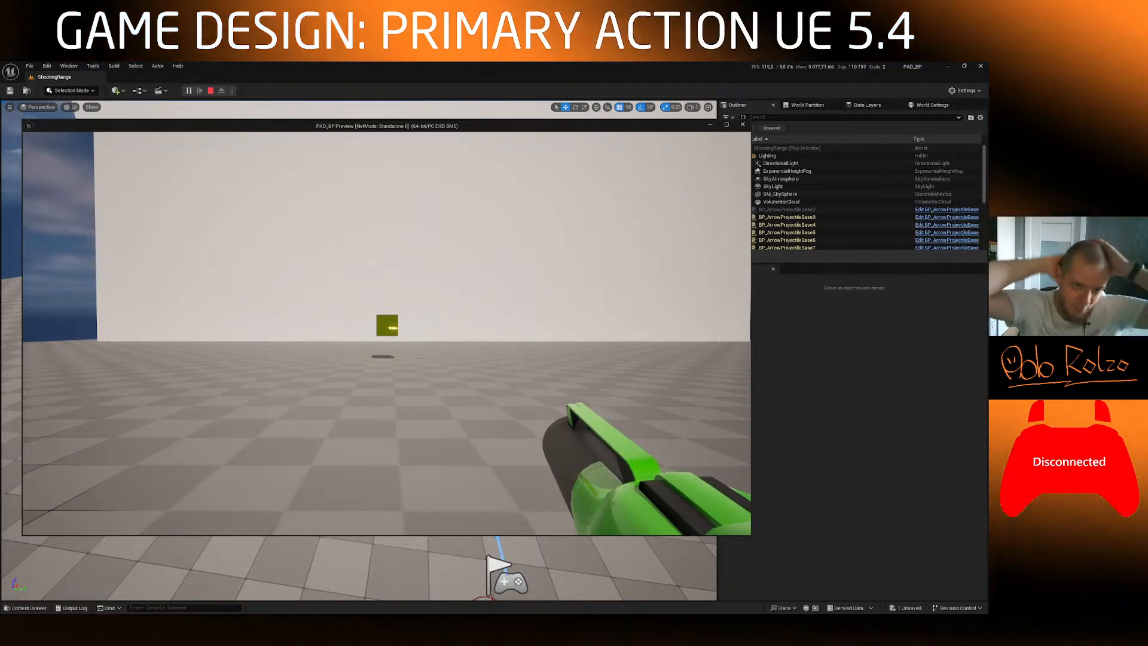
key("s")
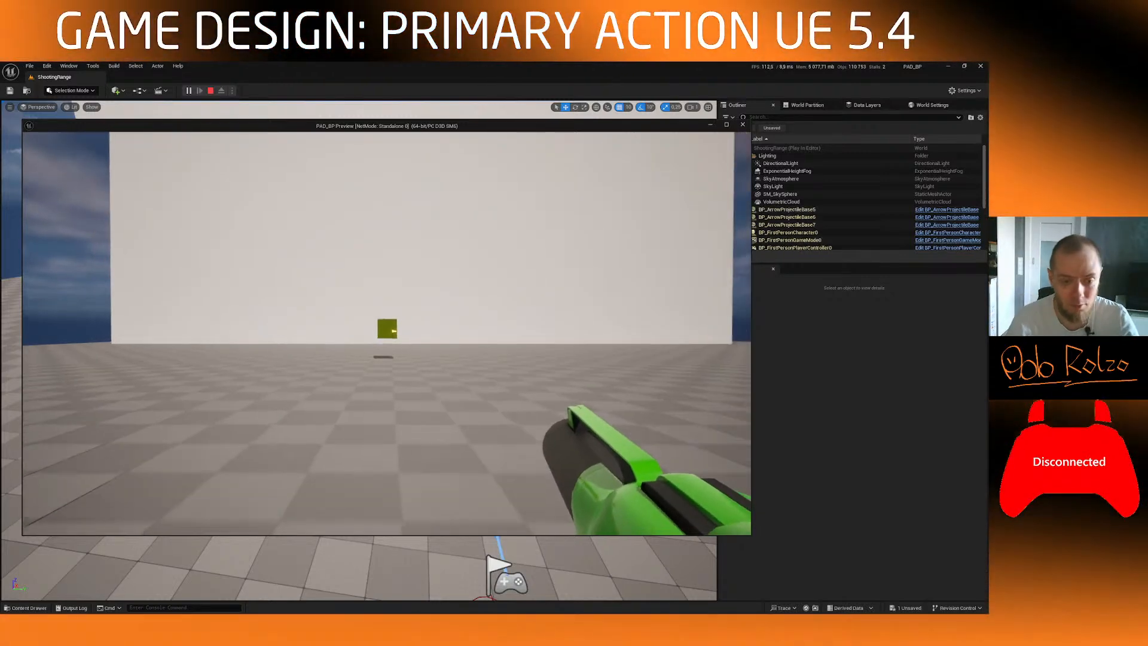
left_click(386, 333)
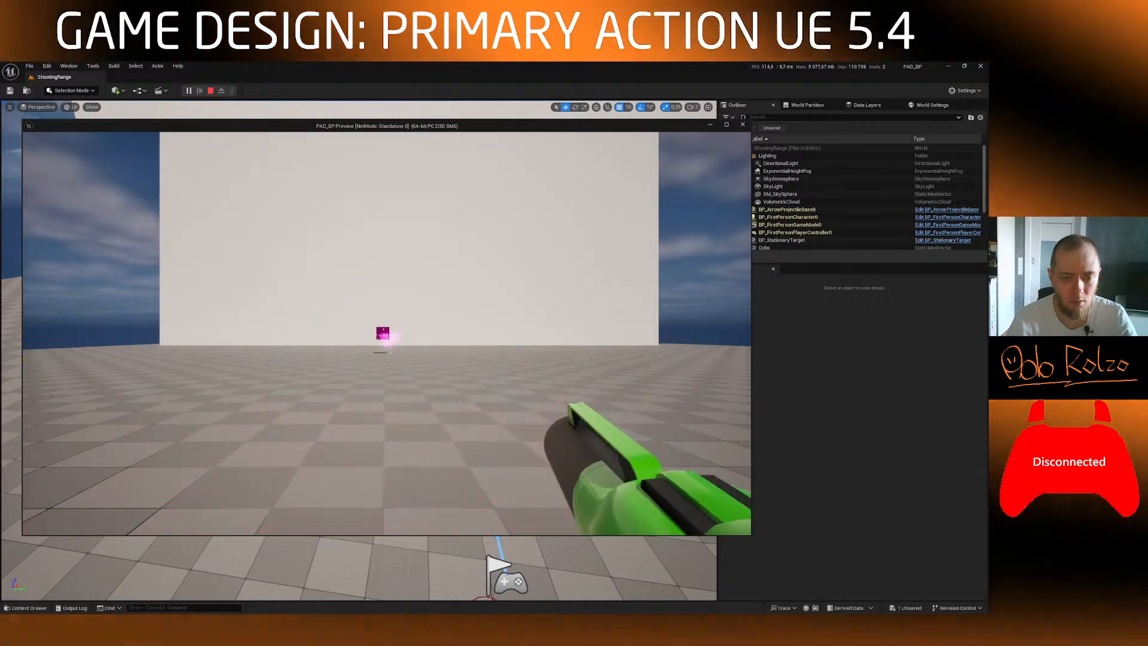
left_click(383, 344)
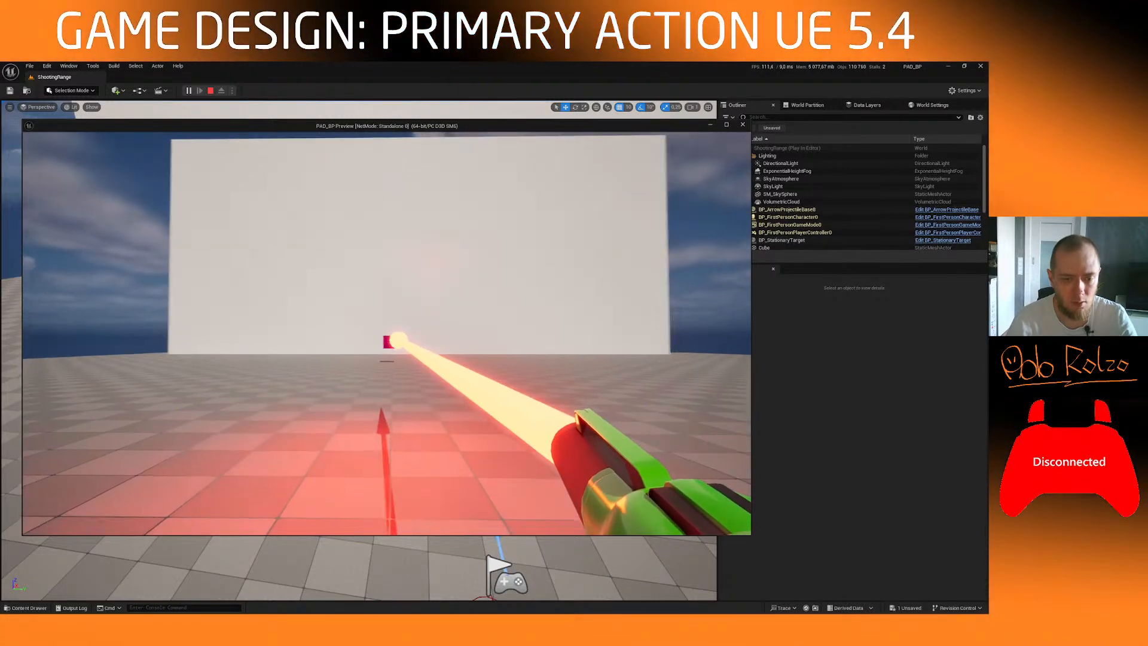
left_click(383, 344)
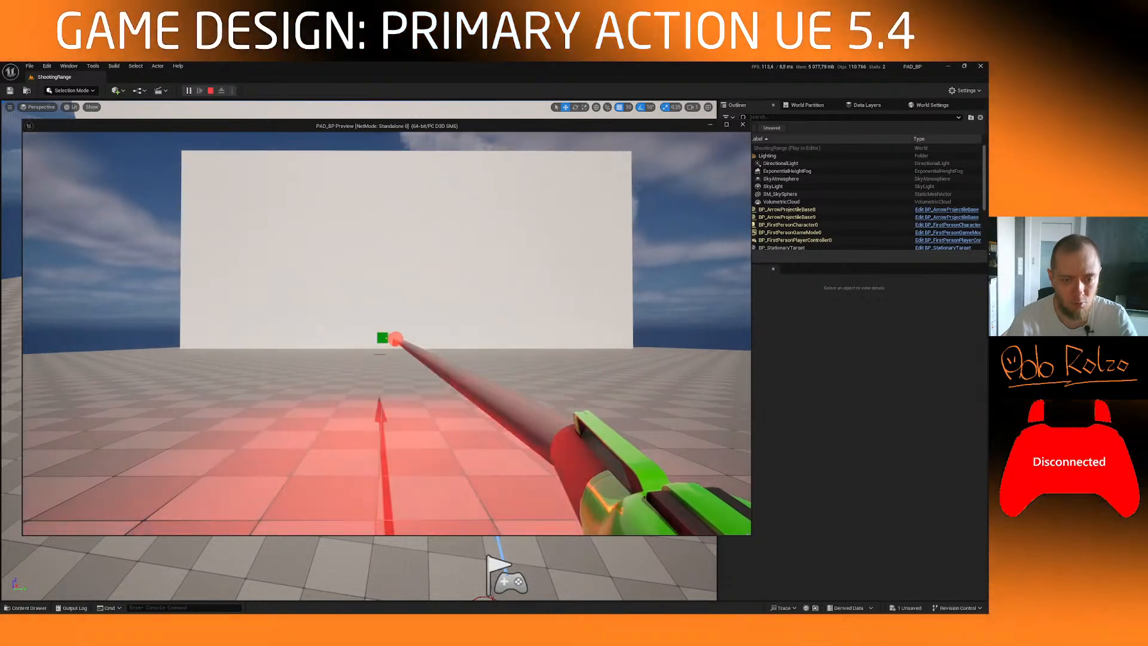
left_click(385, 353)
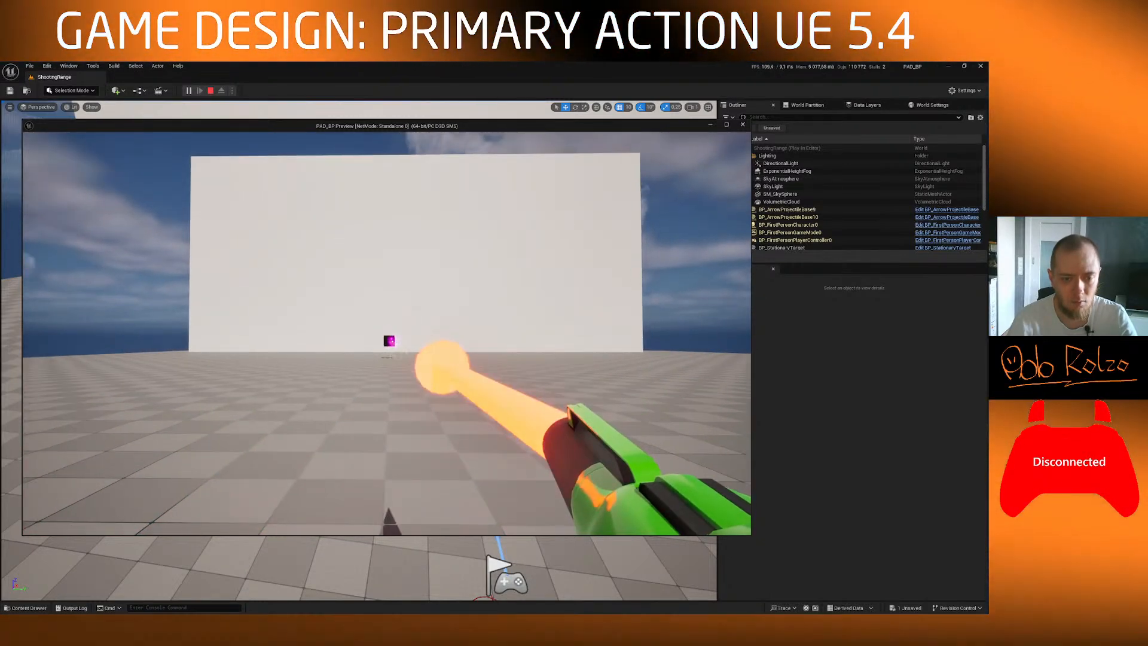
Step: Keep firing single arrows at the distant target to check that each hit randomizes the cube's colour
left_click(386, 333)
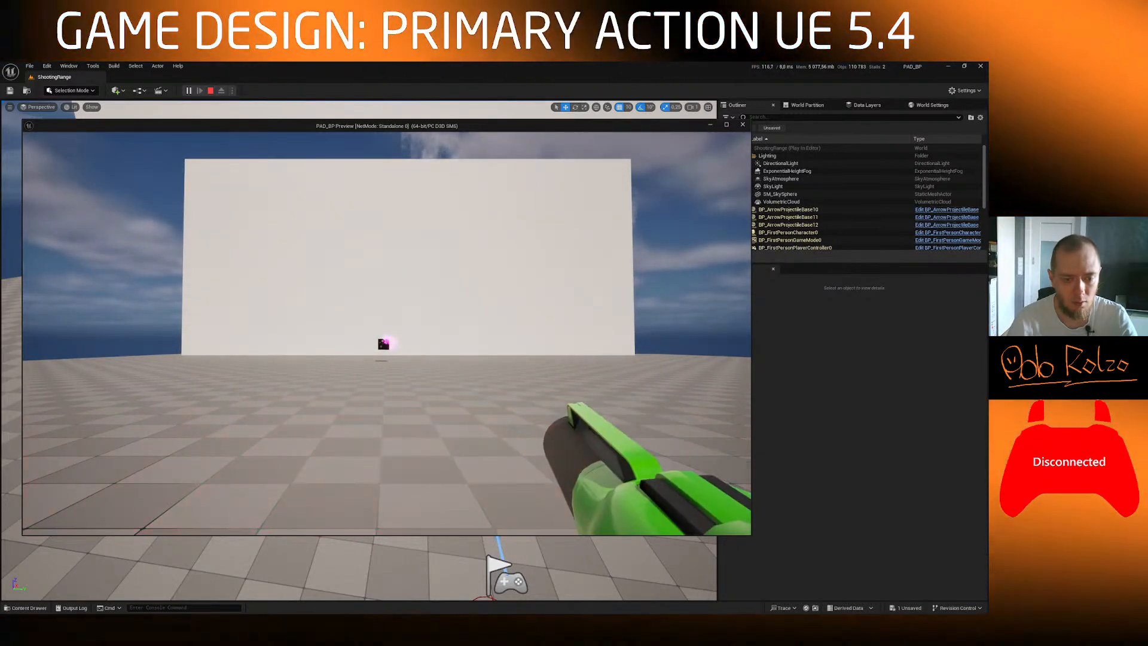
left_click(387, 333)
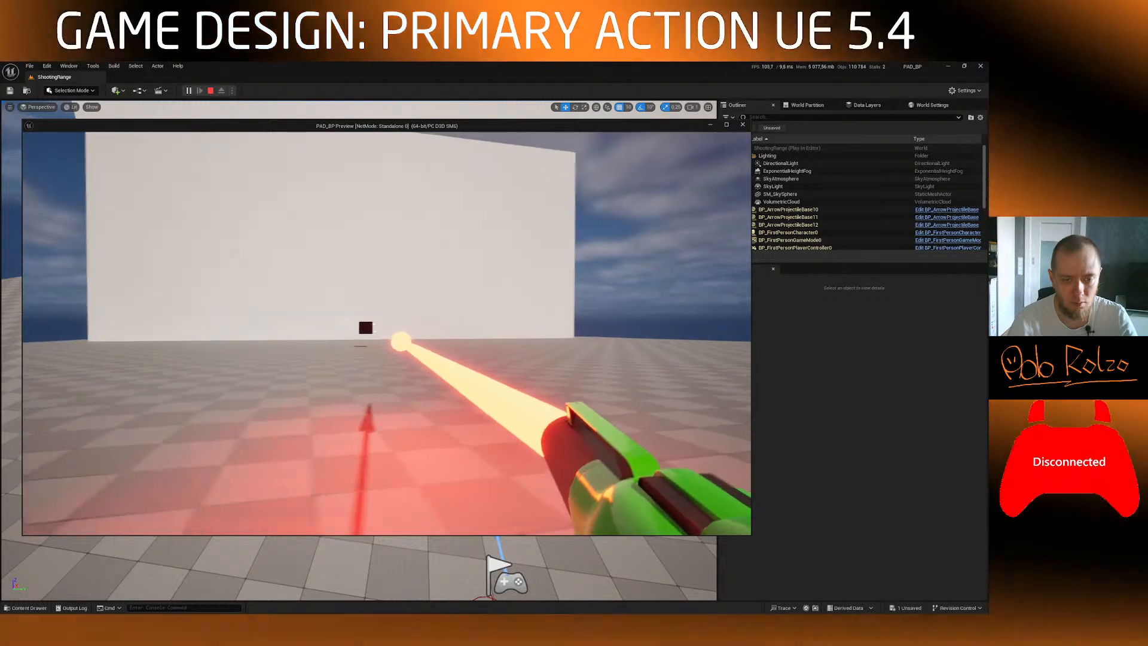
left_click(386, 333)
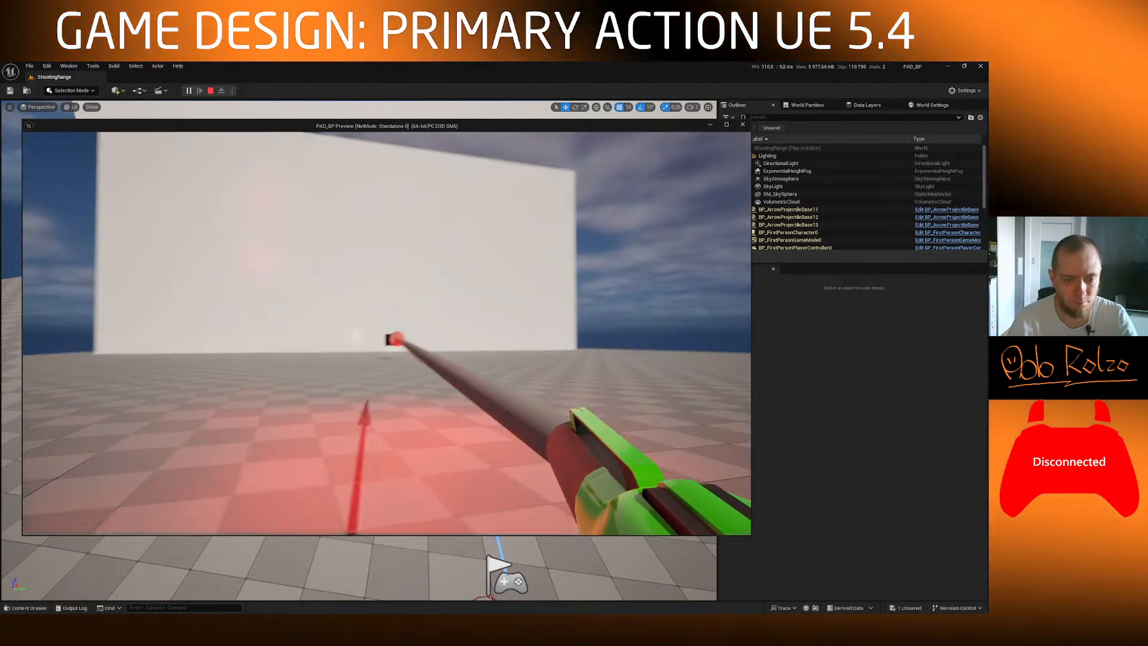
left_click(393, 337)
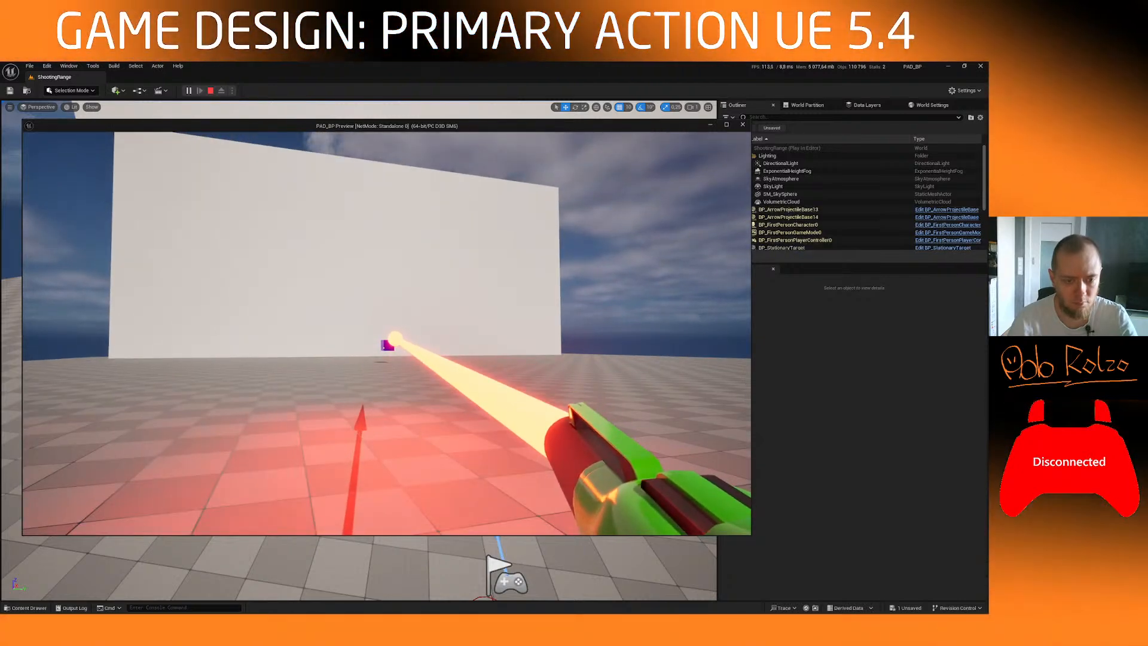
left_click(389, 339)
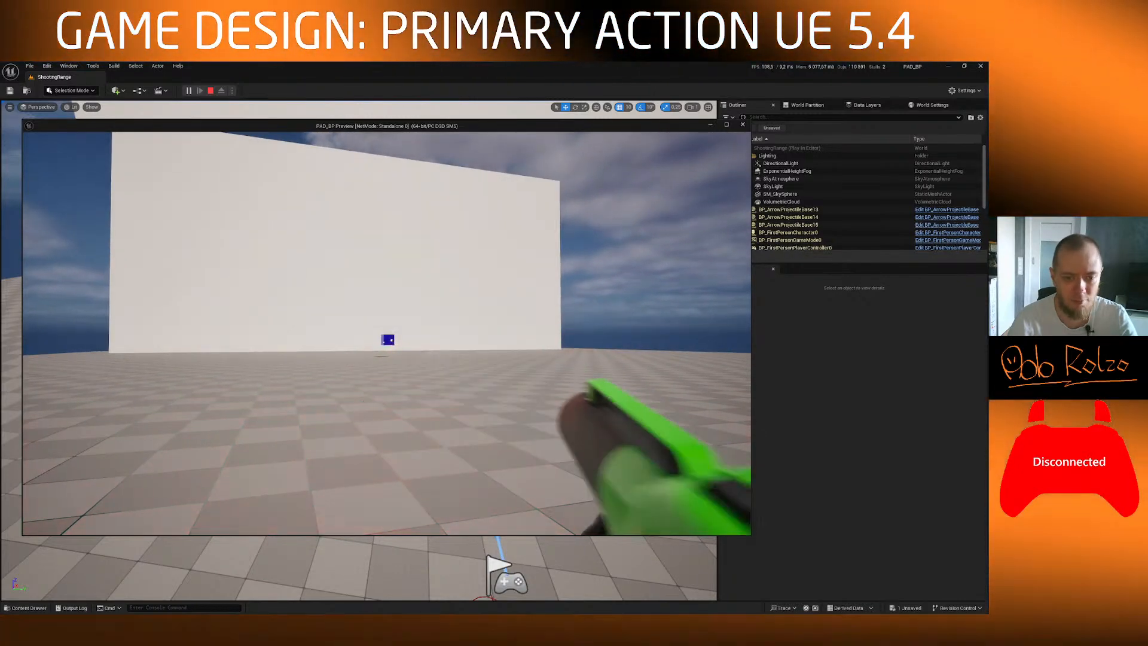
left_click(388, 339)
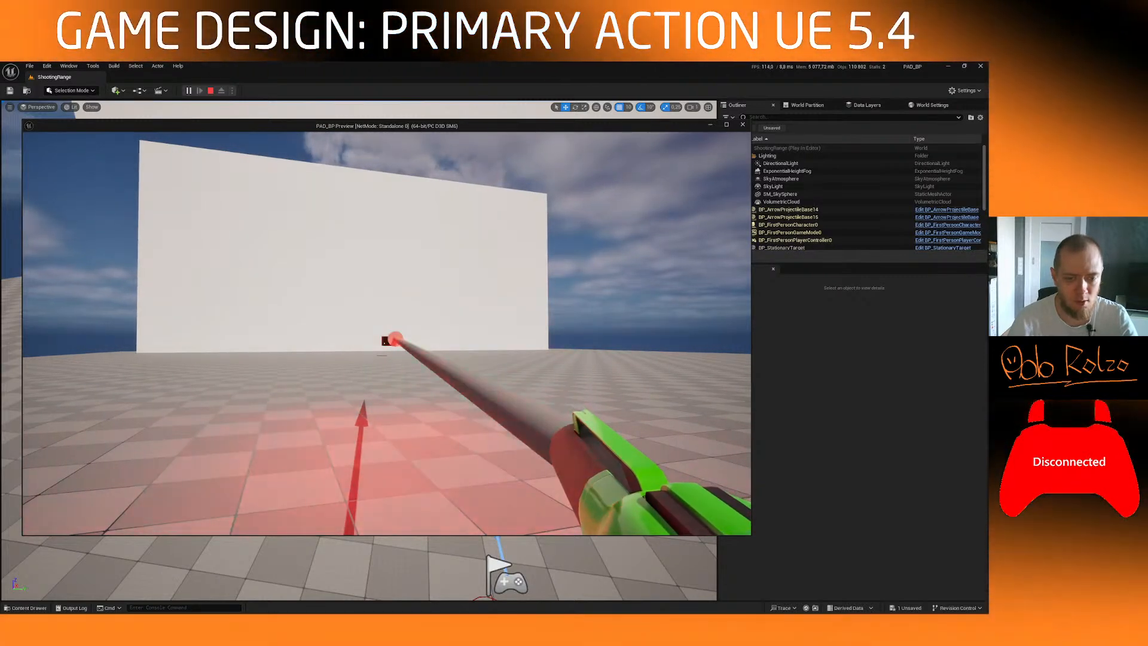
left_click(387, 340)
left_click(388, 340)
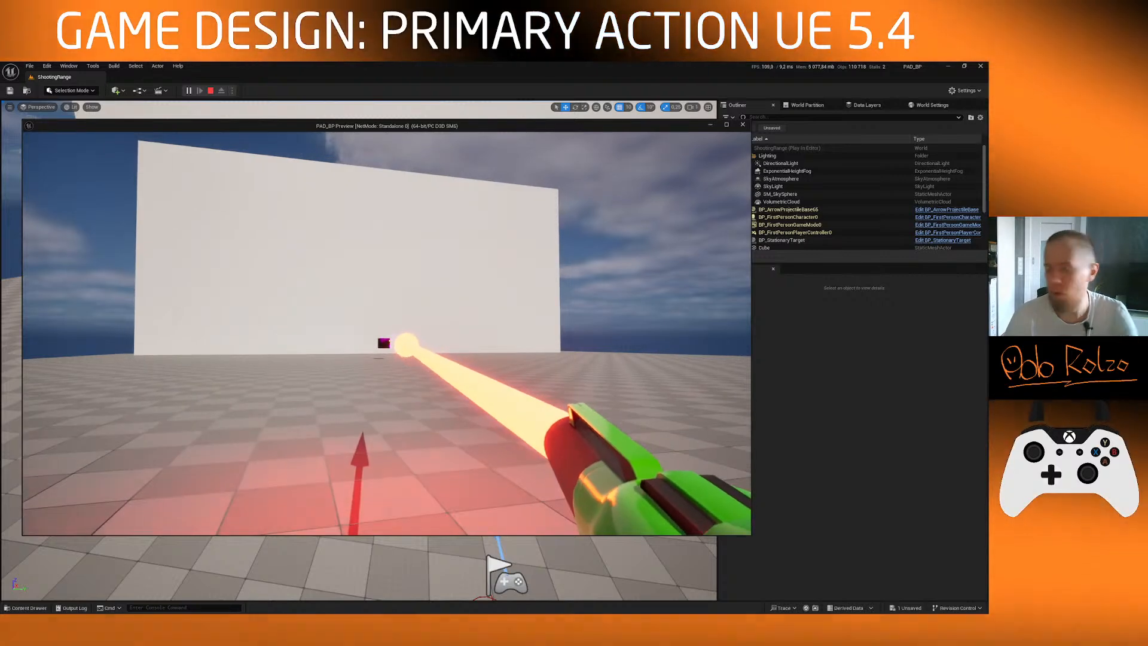
Step: Fire more arrows at the stationary target from varying long distances to check its colour changes, and end the play session
key("s")
left_click(386, 333)
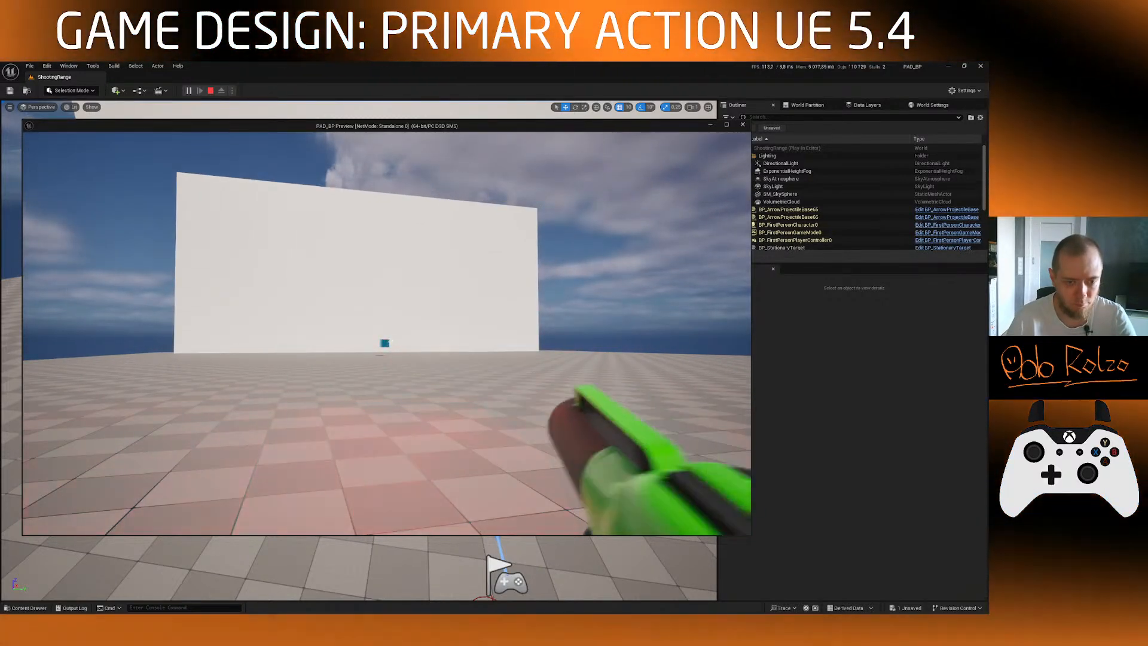
left_click(386, 333)
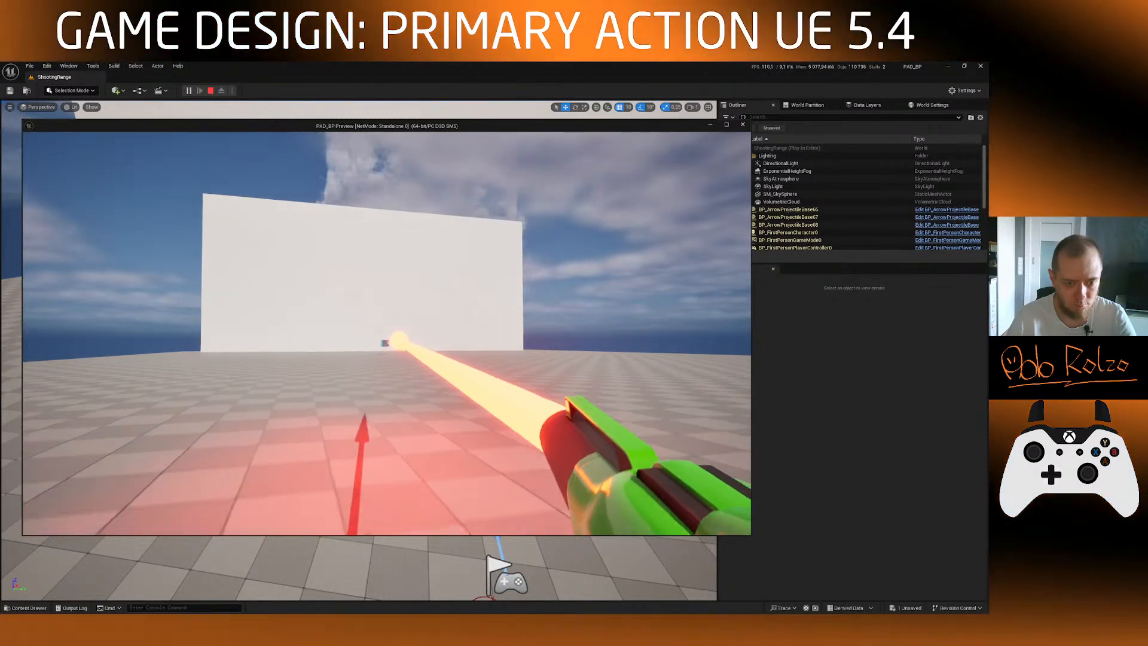
key("w")
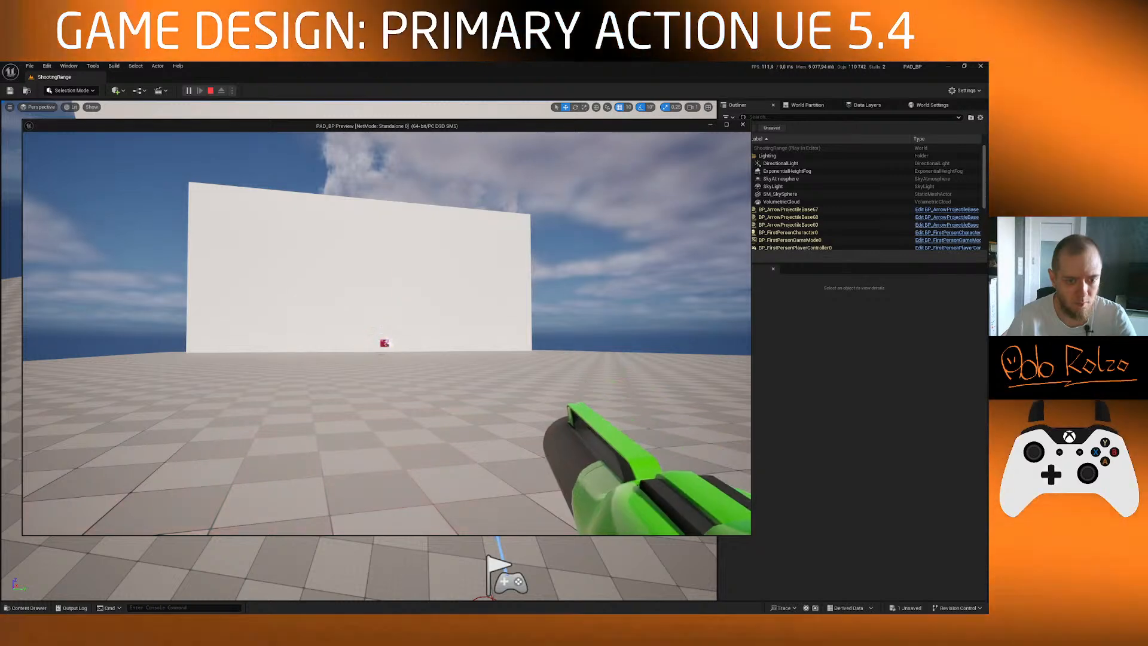
key("w")
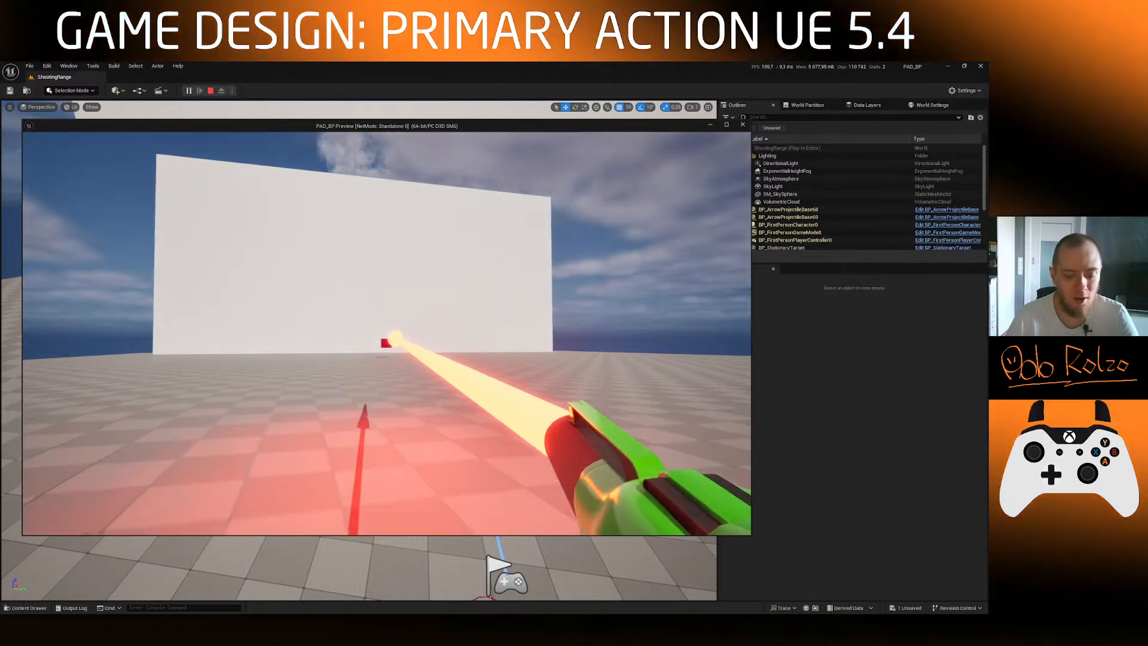
key("s")
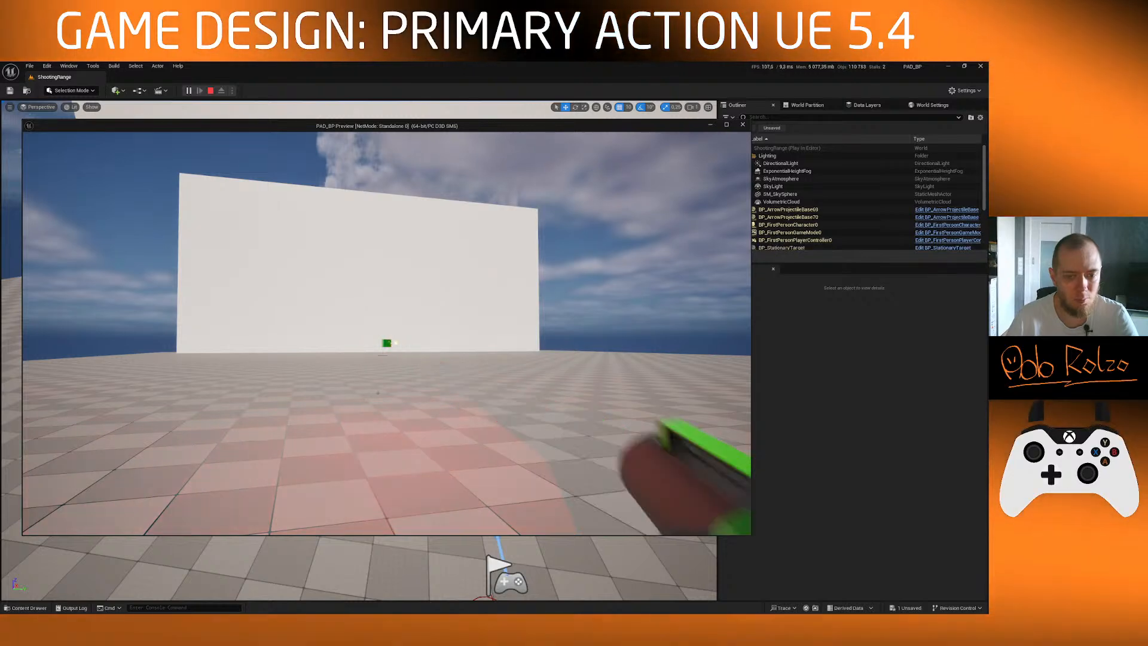
key("Escape")
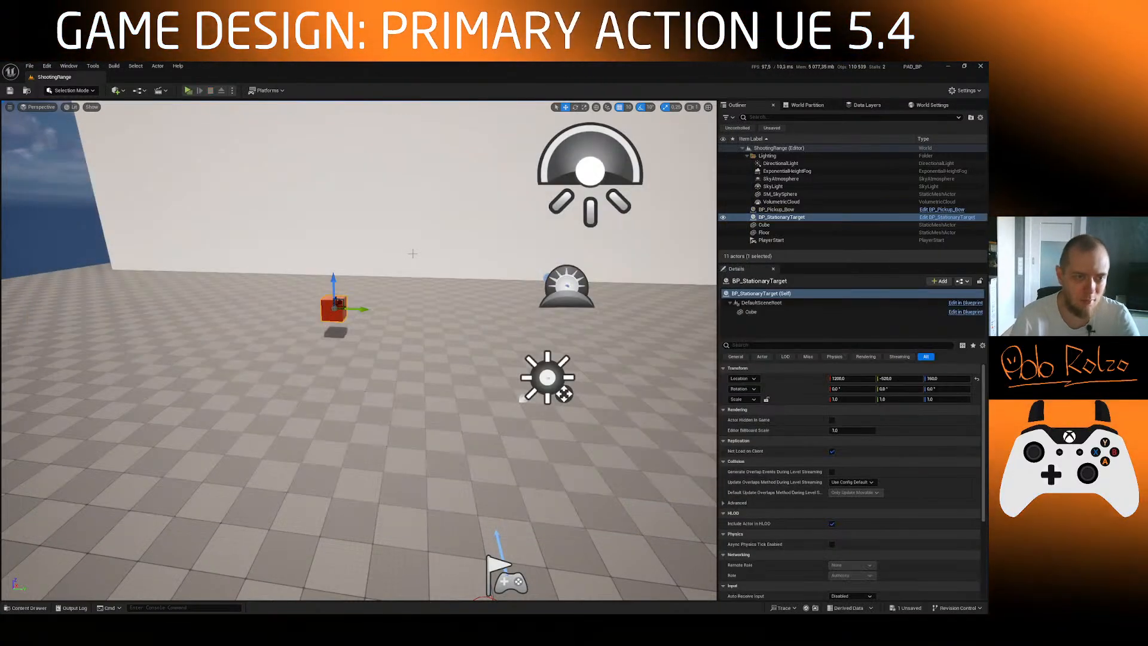
Step: Start a new play session and shoot arrows at the stationary target while approaching it
key("alt+p")
key("w")
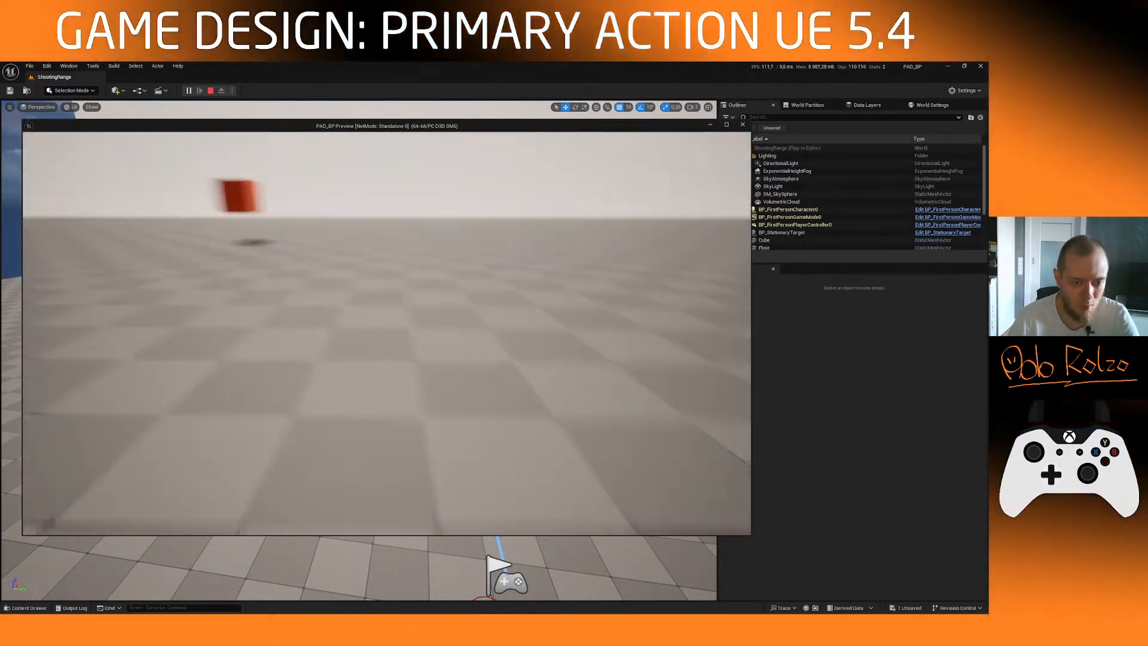
left_click(386, 333)
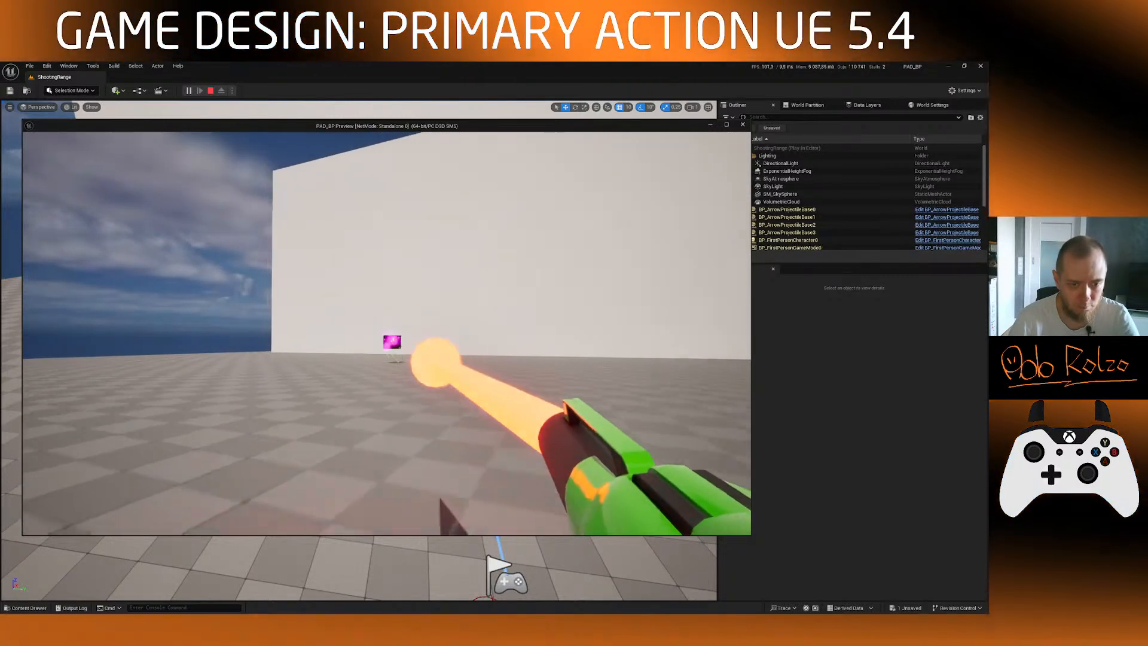
left_click(386, 333)
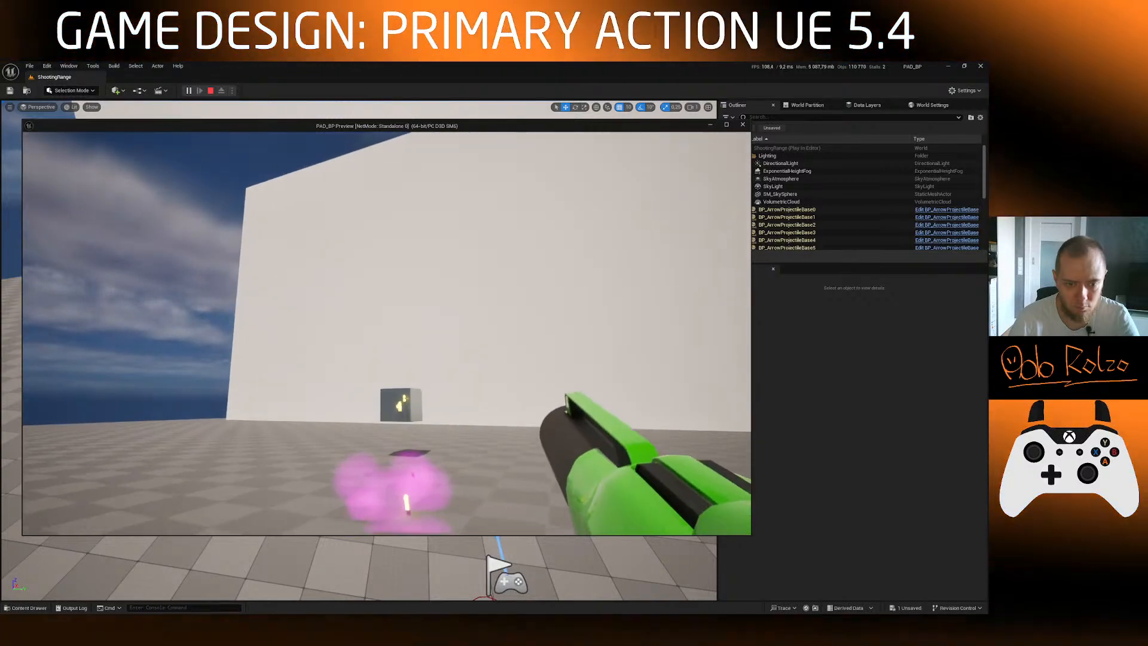
left_click(386, 333)
key("a")
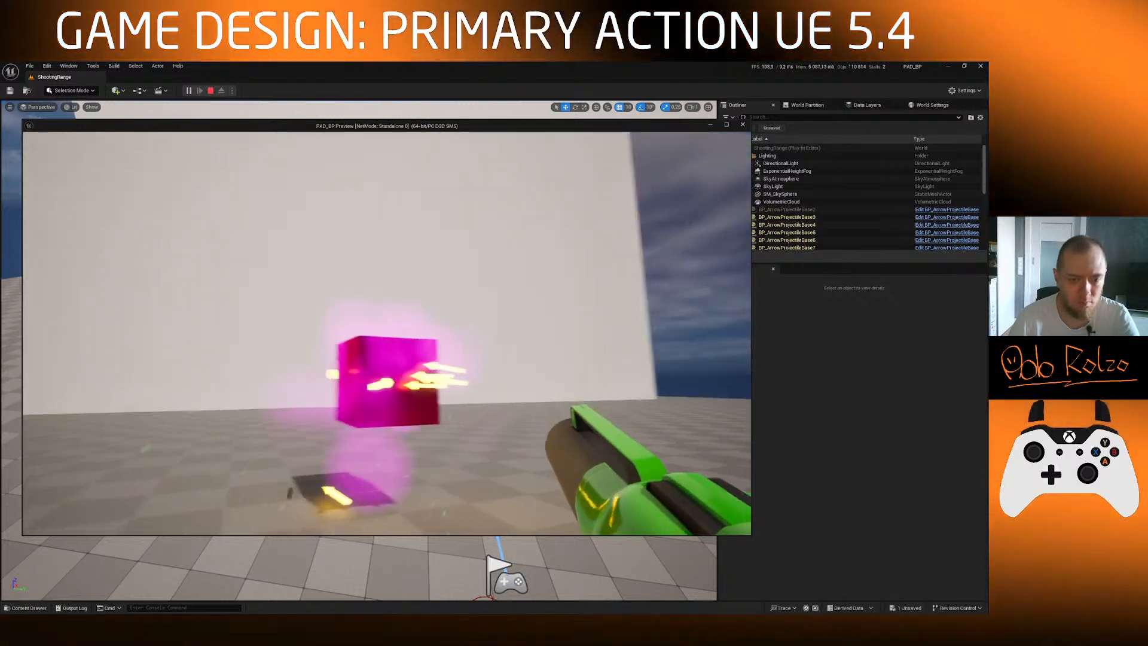
Step: Shoot the target from another side while backing away, checking that each arrow hit changes the cube's colour
left_click(386, 333)
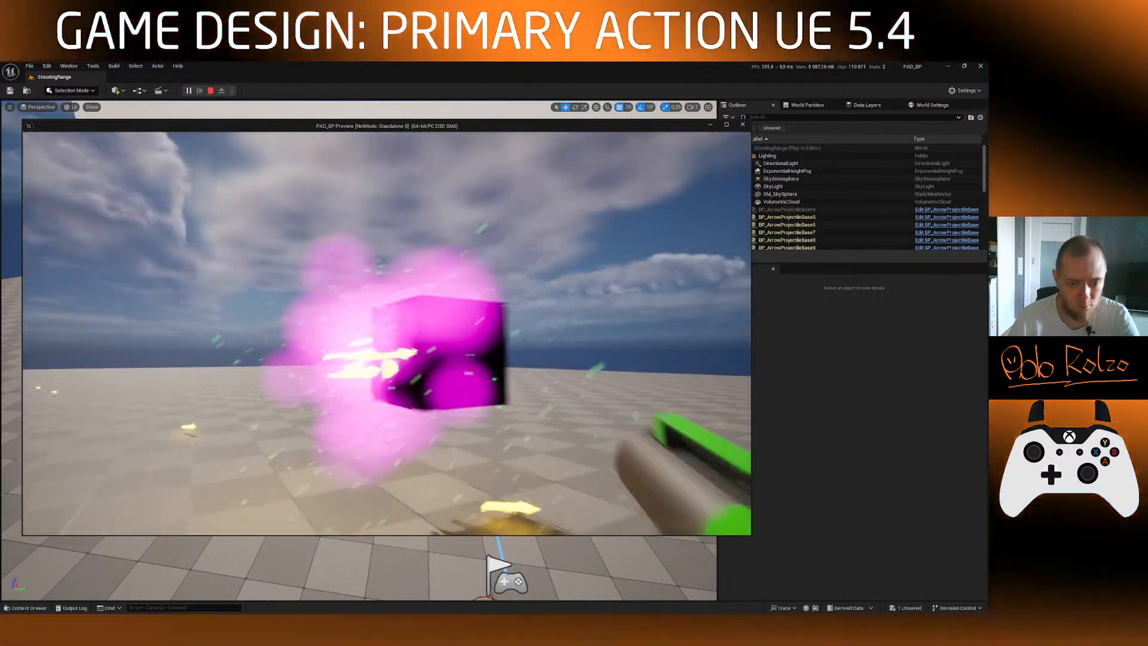
key("s")
left_click(386, 333)
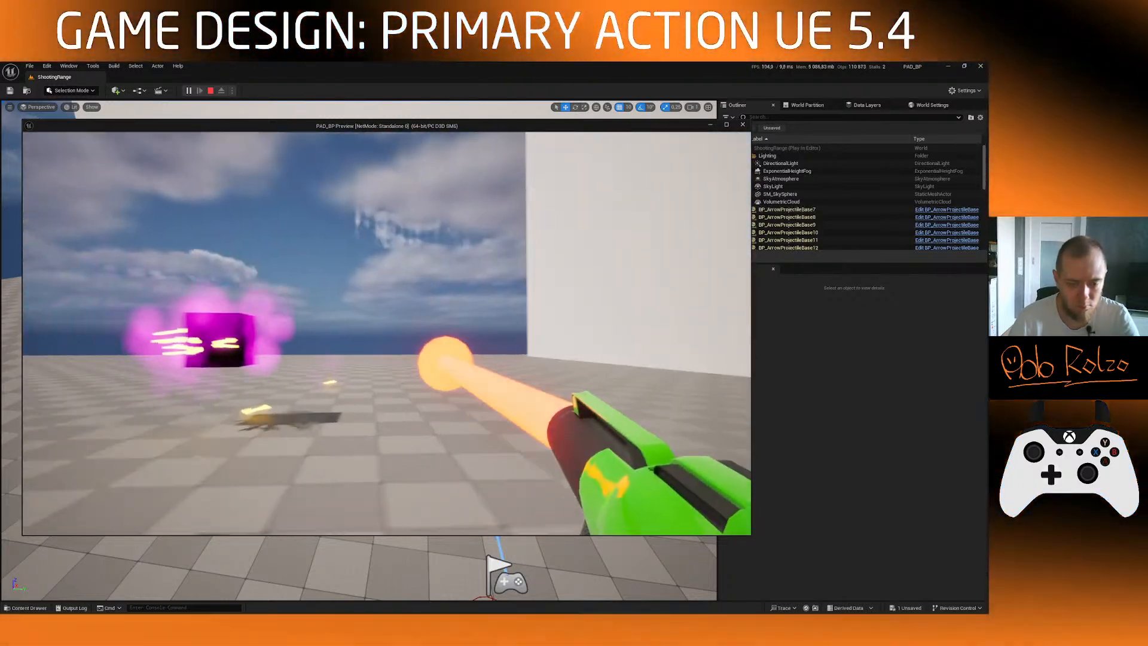
left_click(386, 333)
key("s")
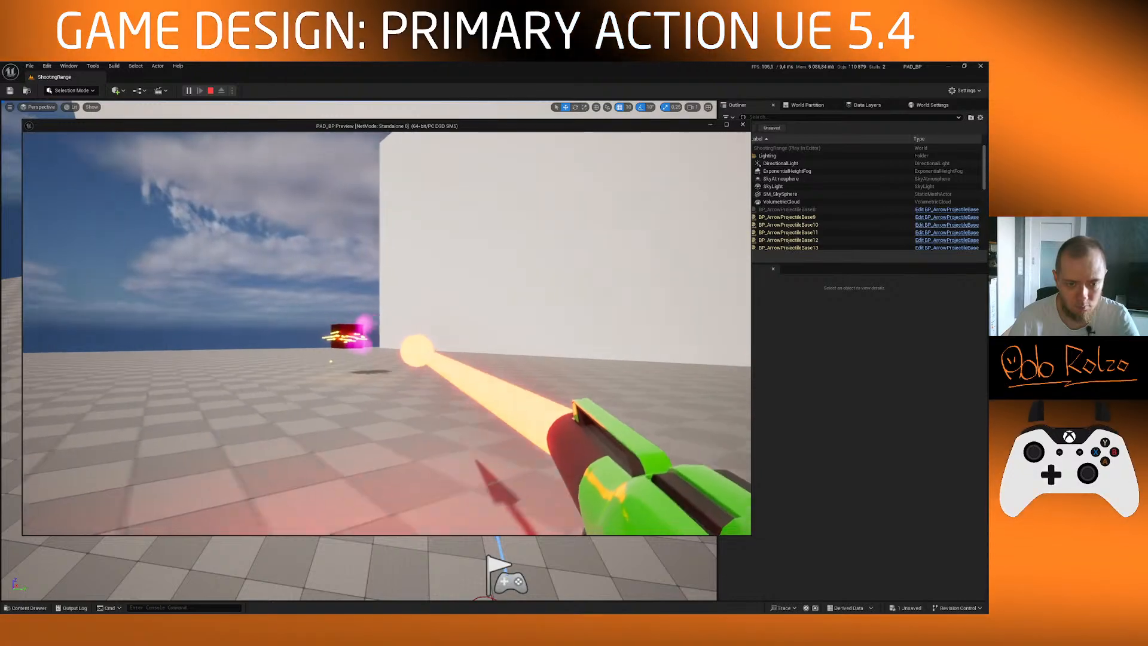
left_click(394, 339)
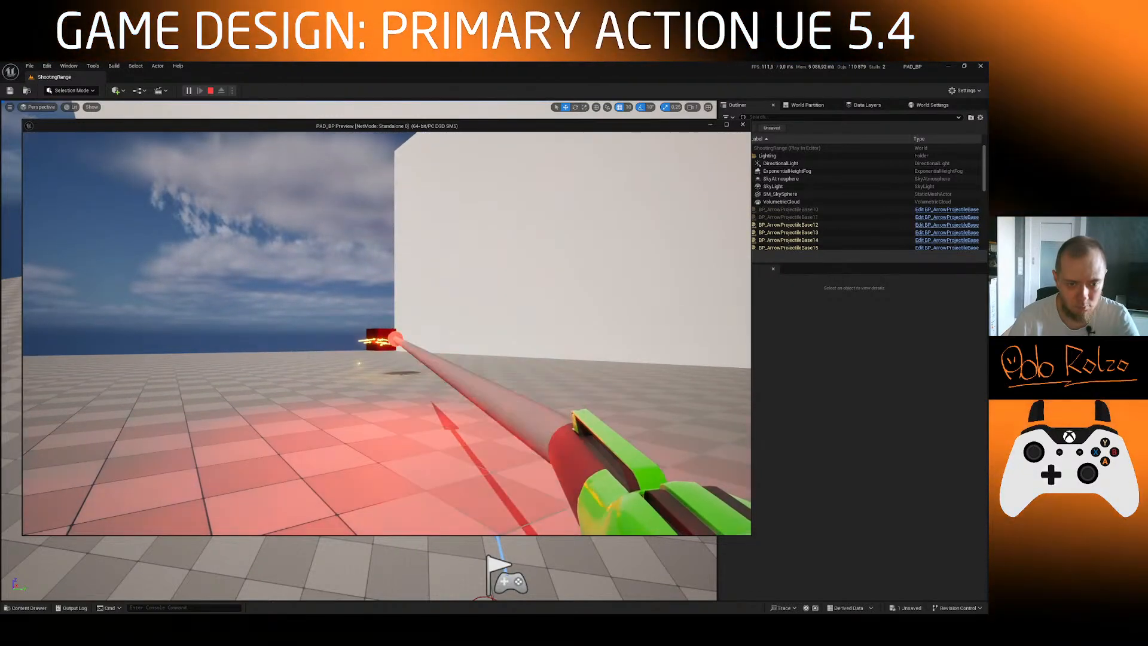
left_click(386, 332)
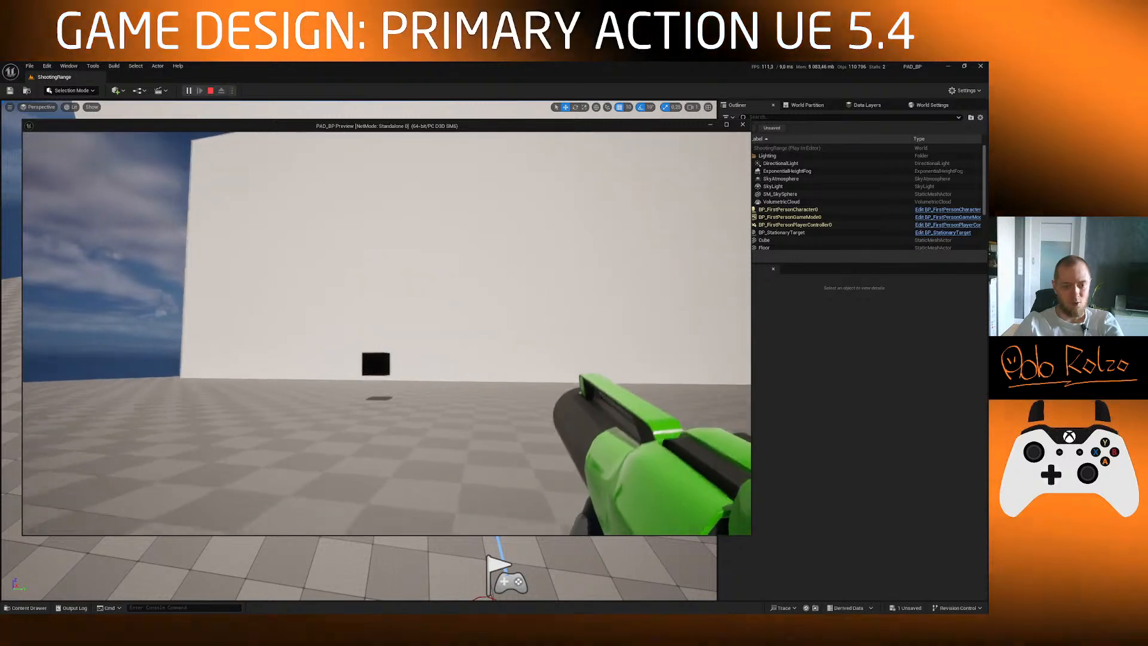
Step: Test close-range hits while strafing around the target, and run one more play session to view it from far away
key("w")
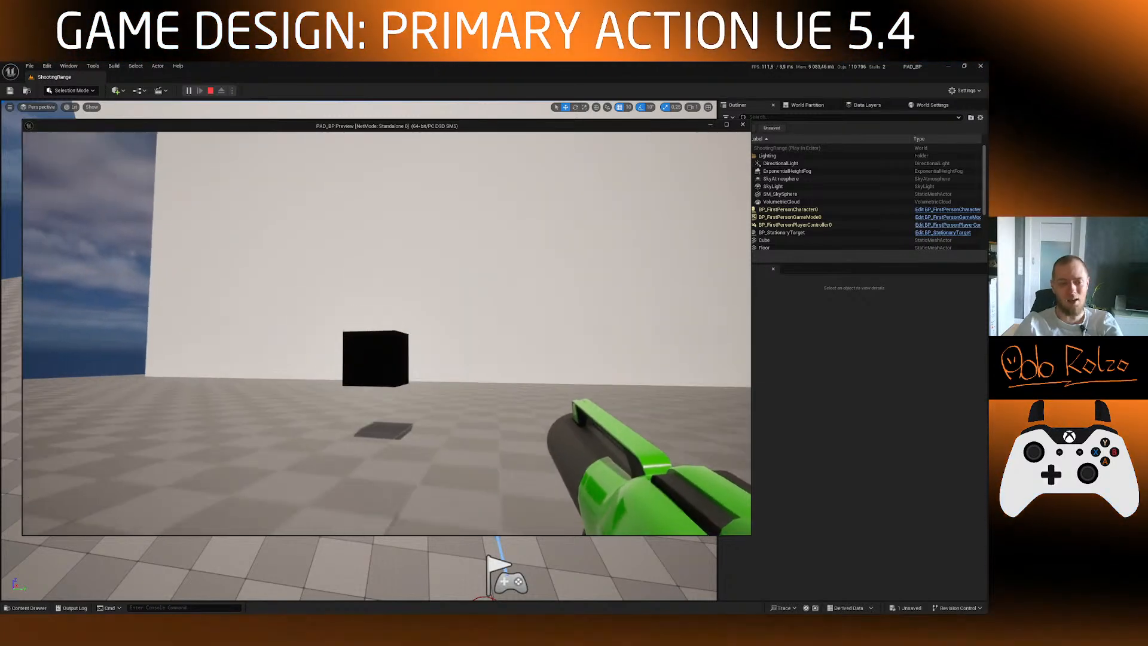
key("w")
key("a")
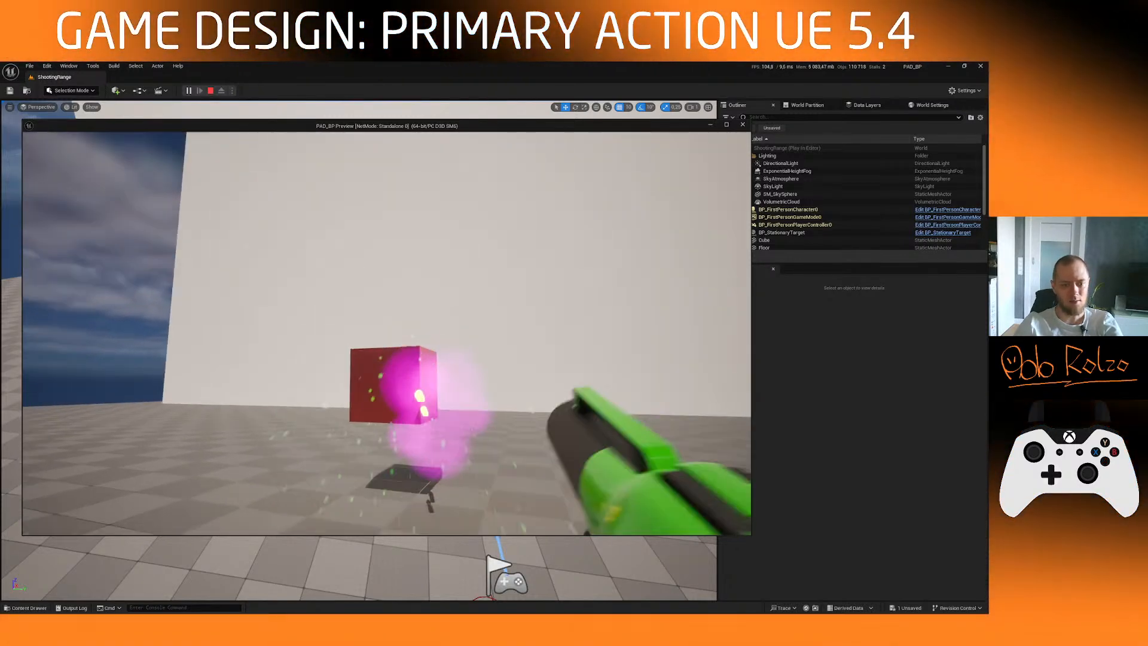
key("a")
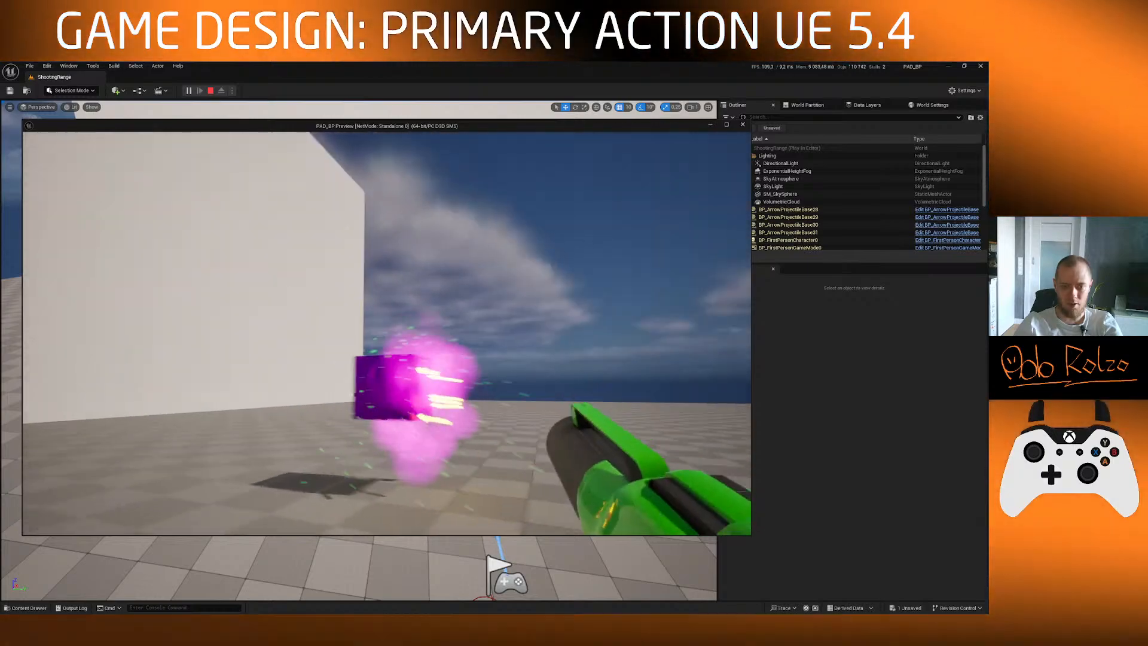
key("d")
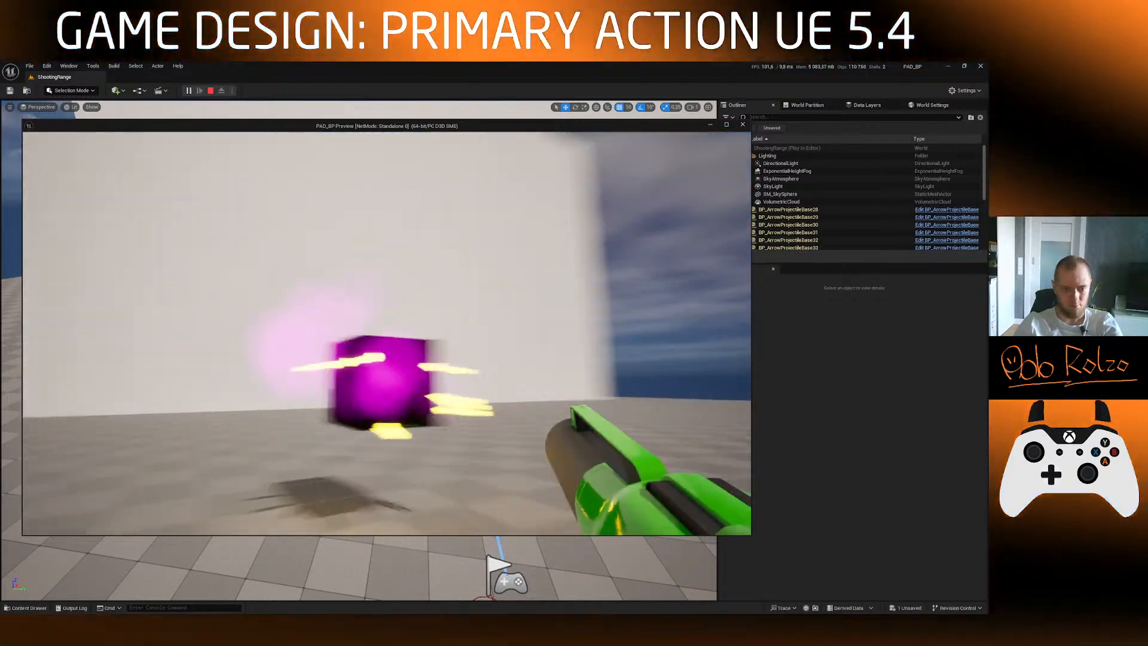
key("a")
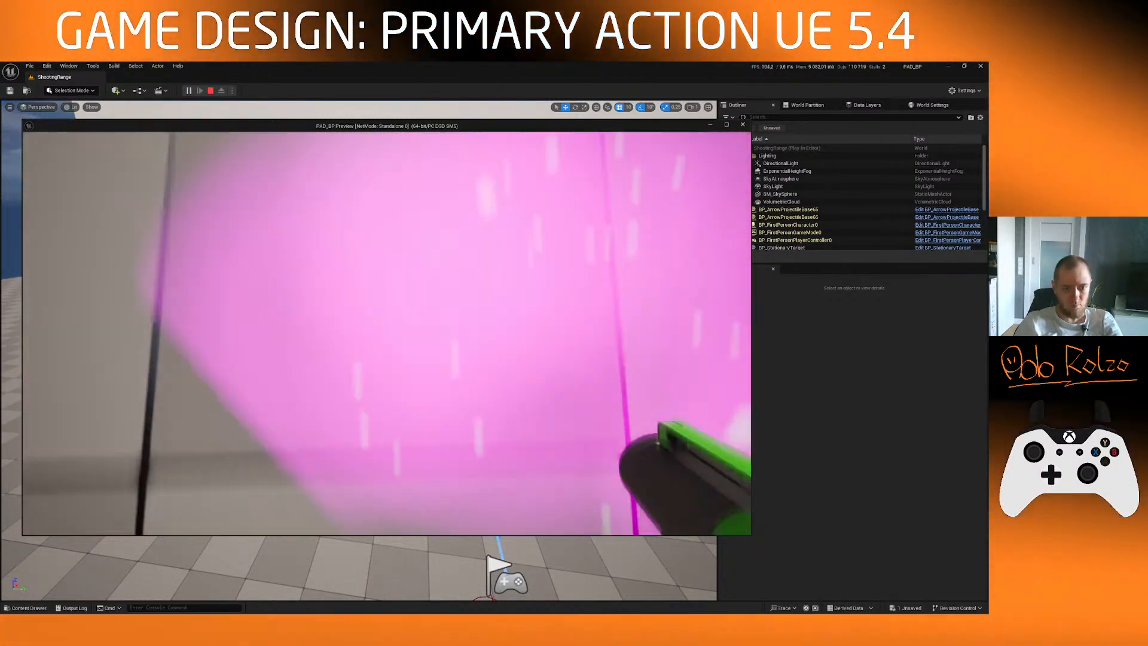
key("Escape")
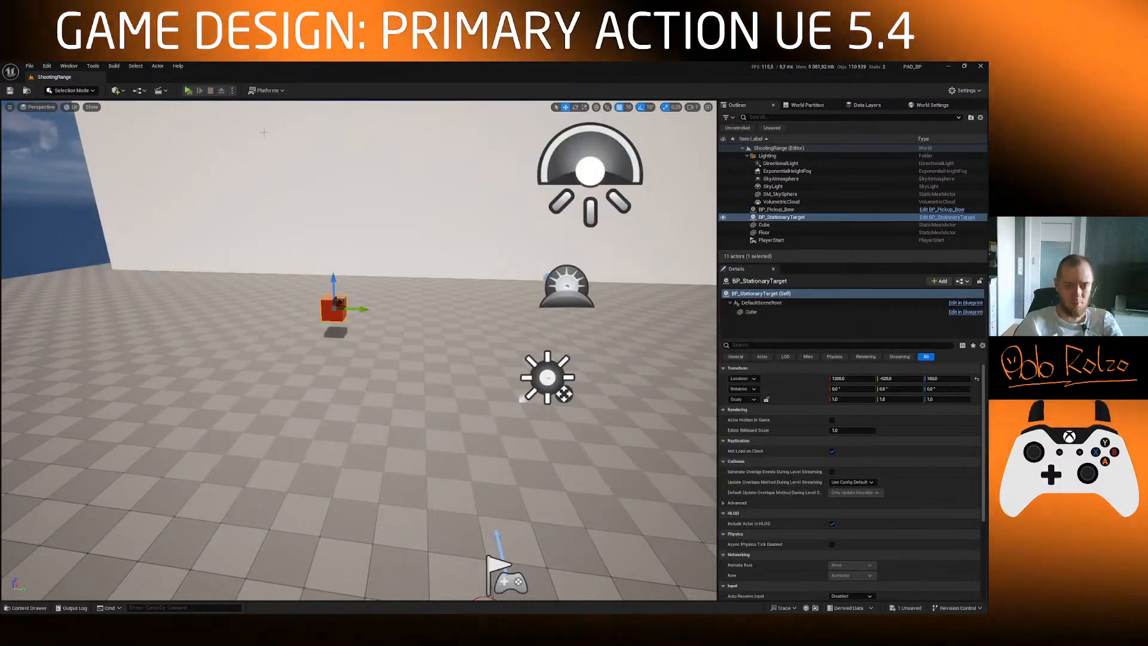
left_click(190, 91)
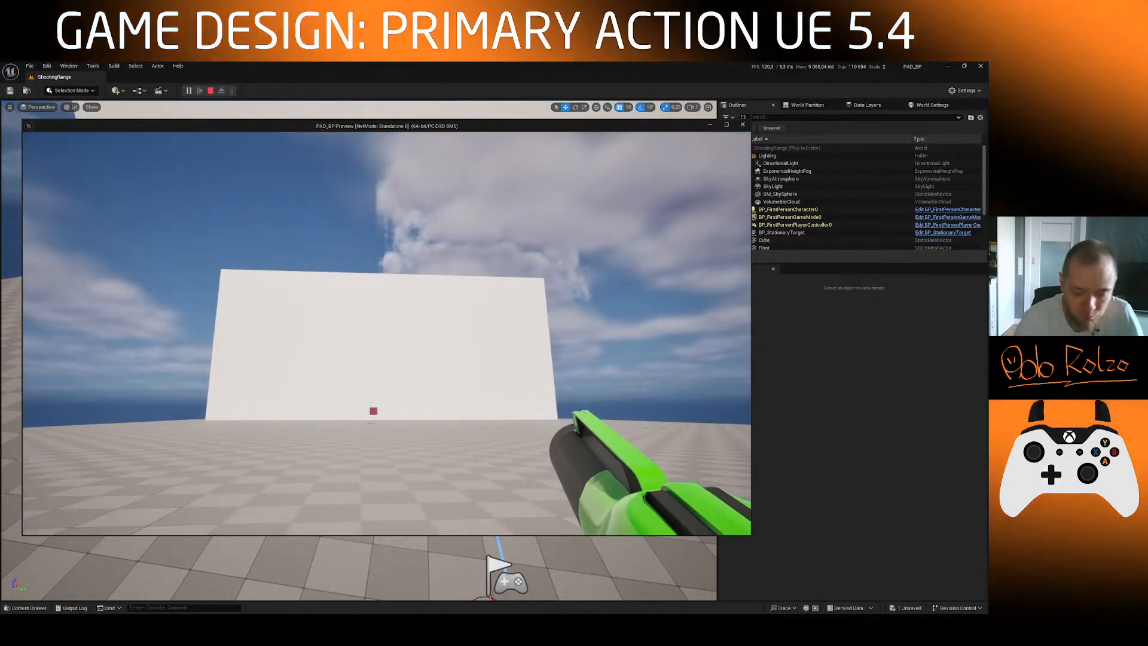
key("Escape")
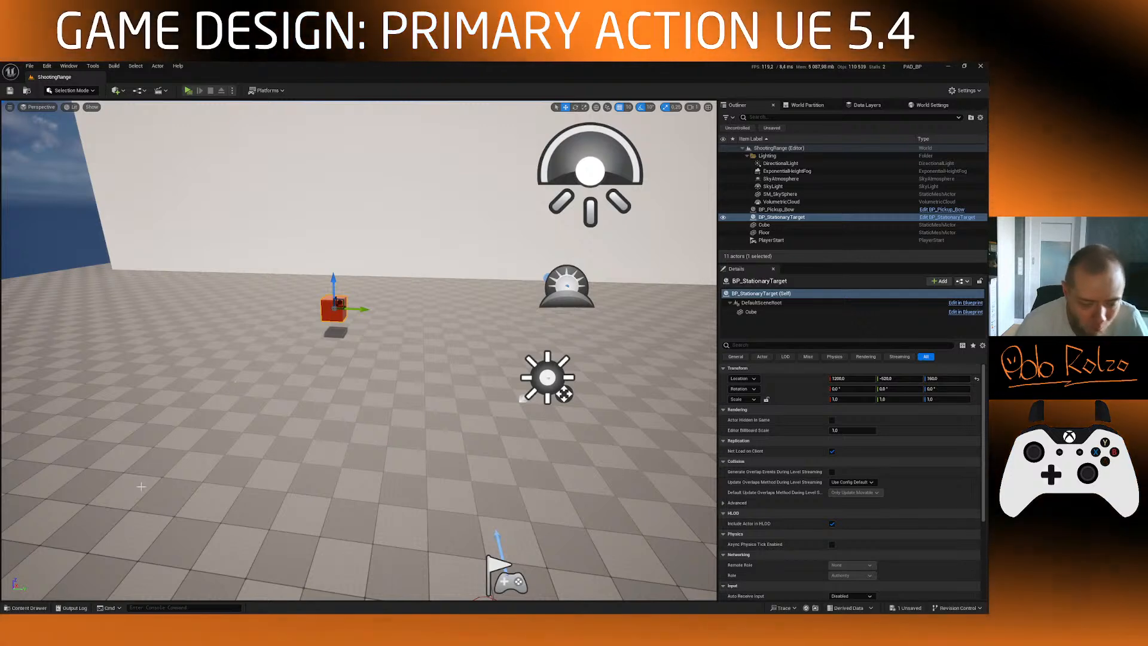
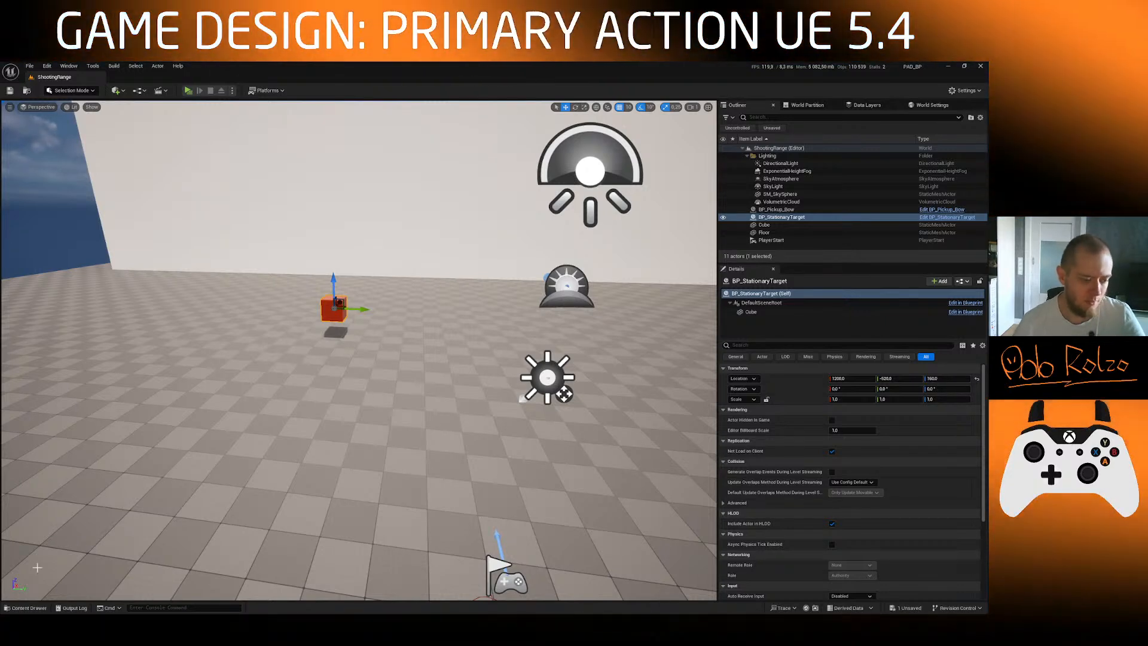
Step: Create a folder named UI inside the PrimaryAction content folder and open it
left_click(26, 608)
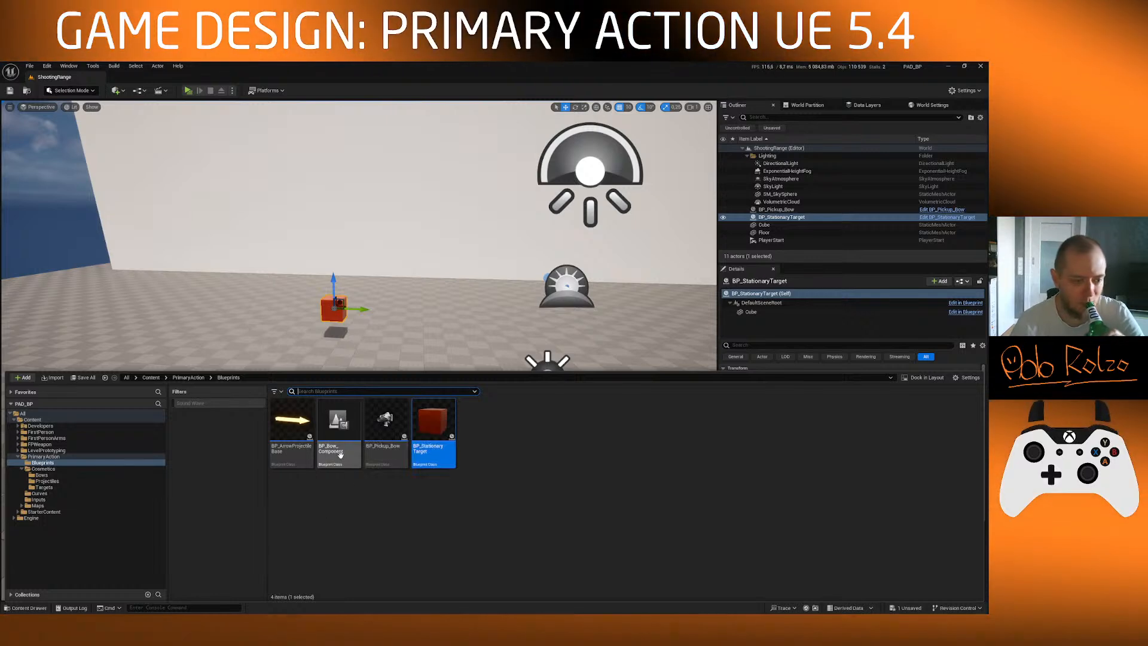
left_click(187, 377)
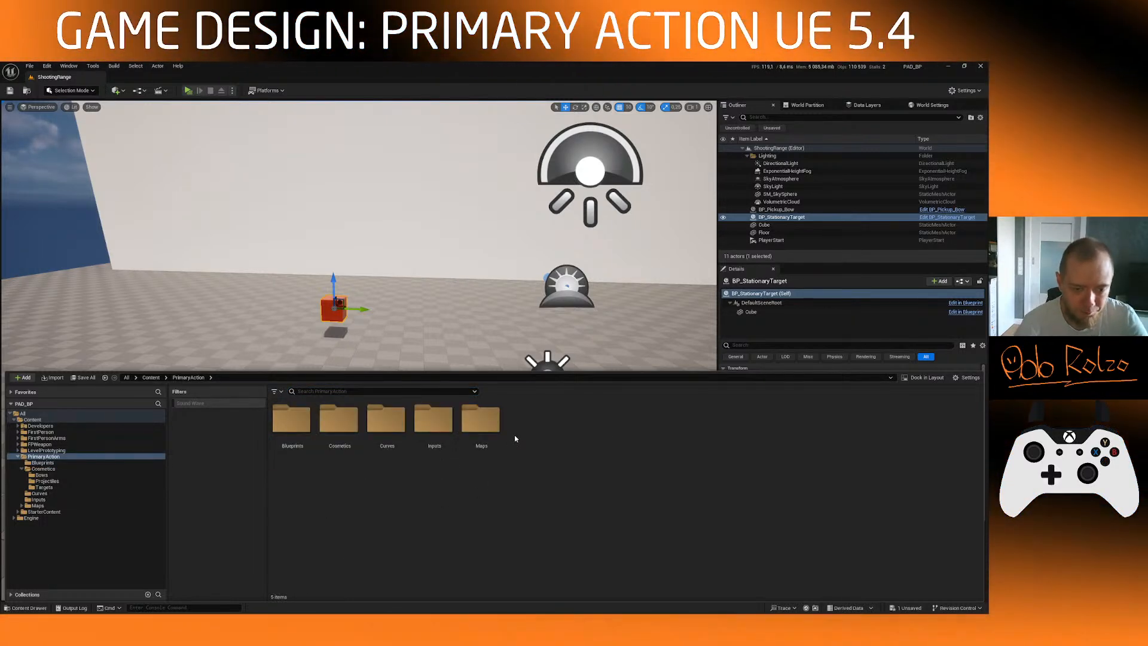
right_click(514, 435)
left_click(544, 185)
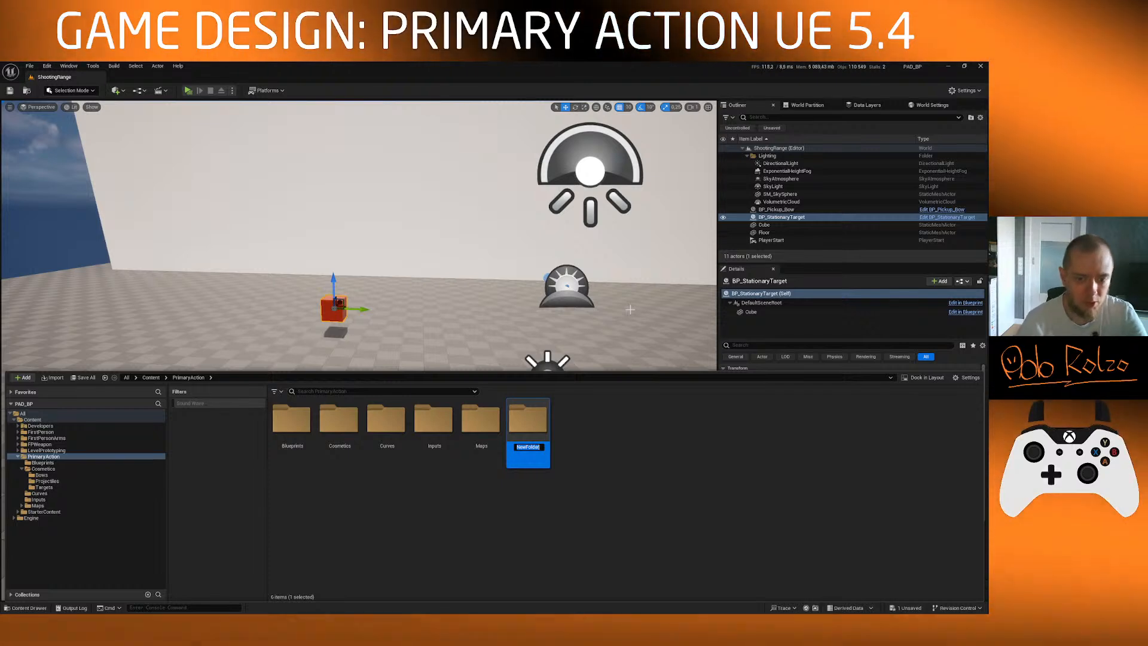
type("UI")
key("Return")
key("Return")
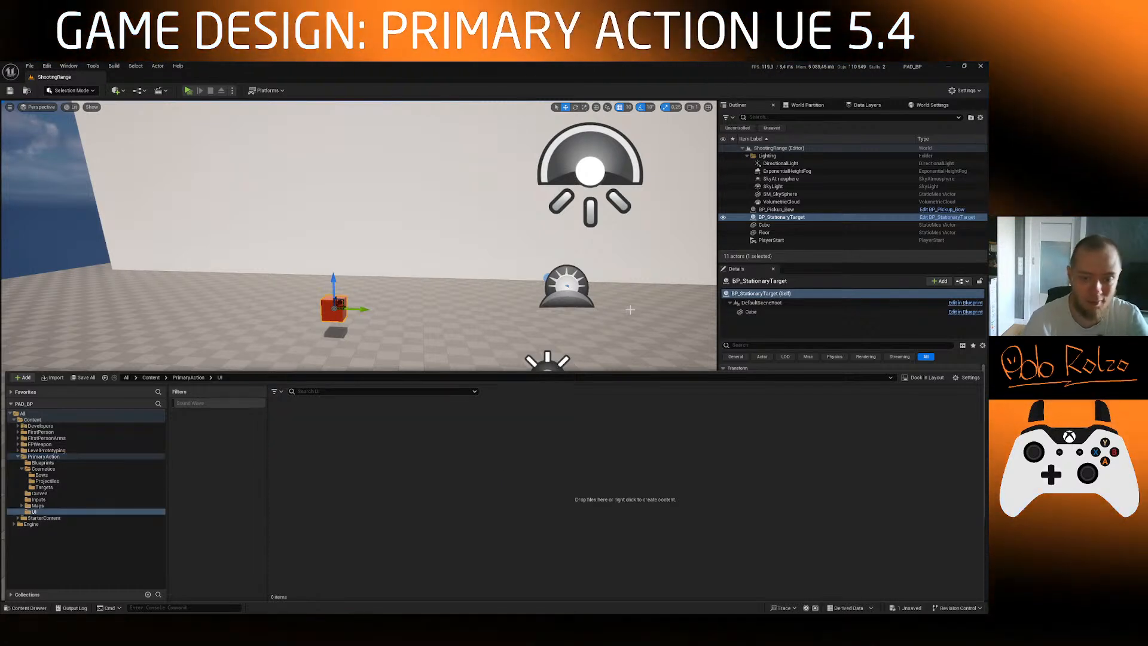
Step: Create a User Widget blueprint named WBP_PlayerHUD in the UI folder, and open and save it
right_click(371, 439)
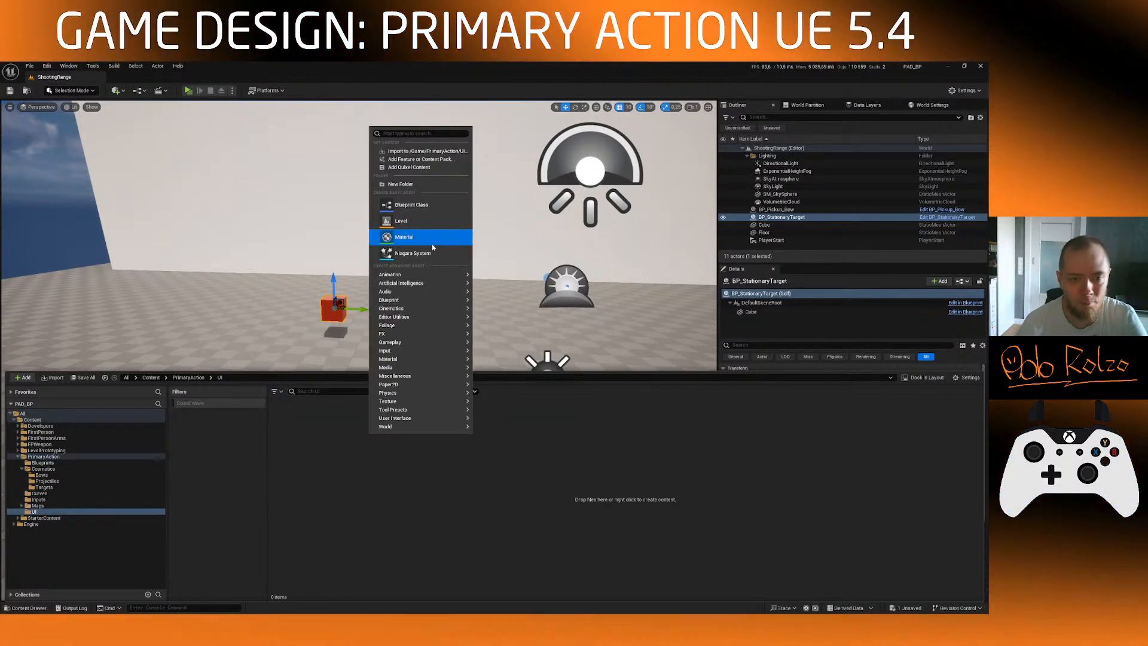
mouse_move(418, 418)
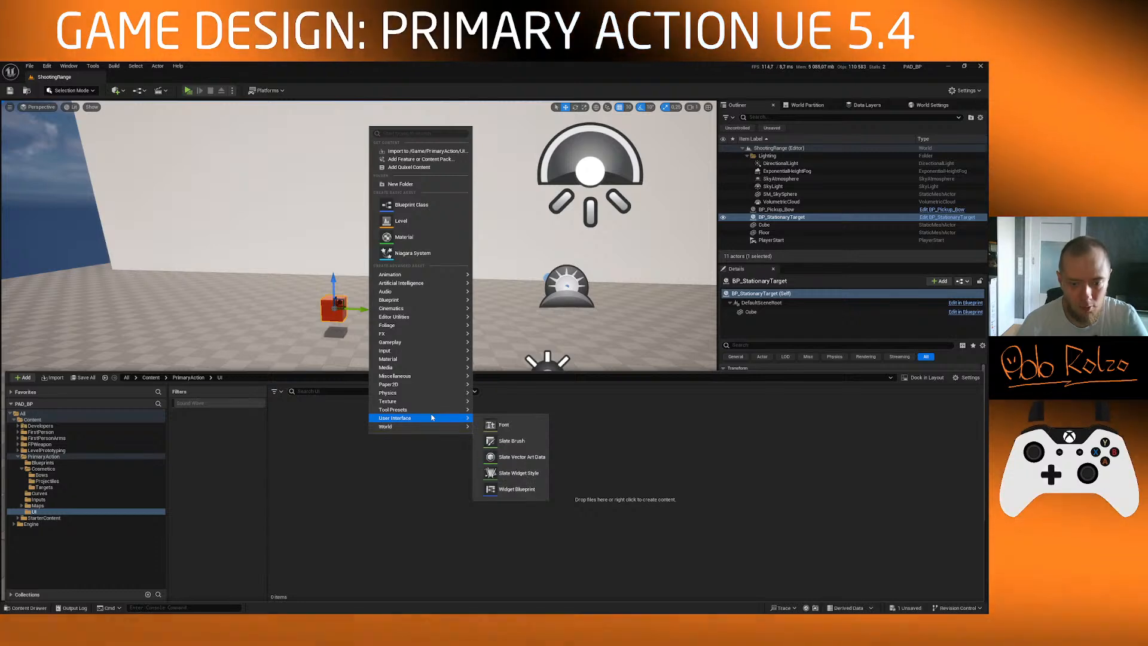
left_click(517, 489)
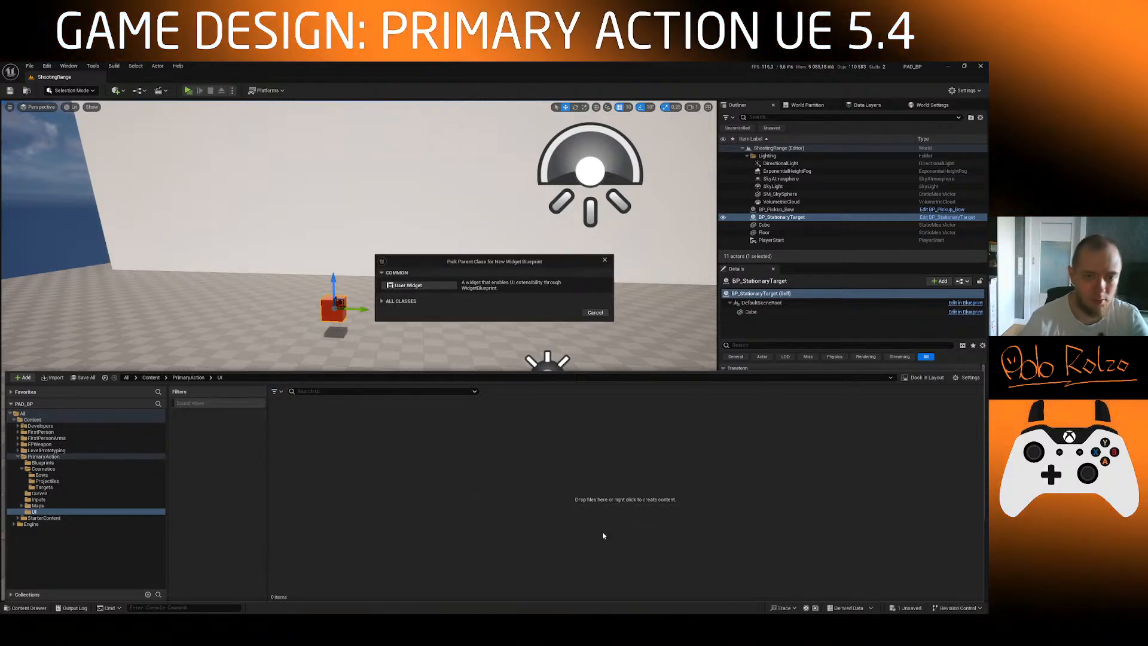
left_click(383, 301)
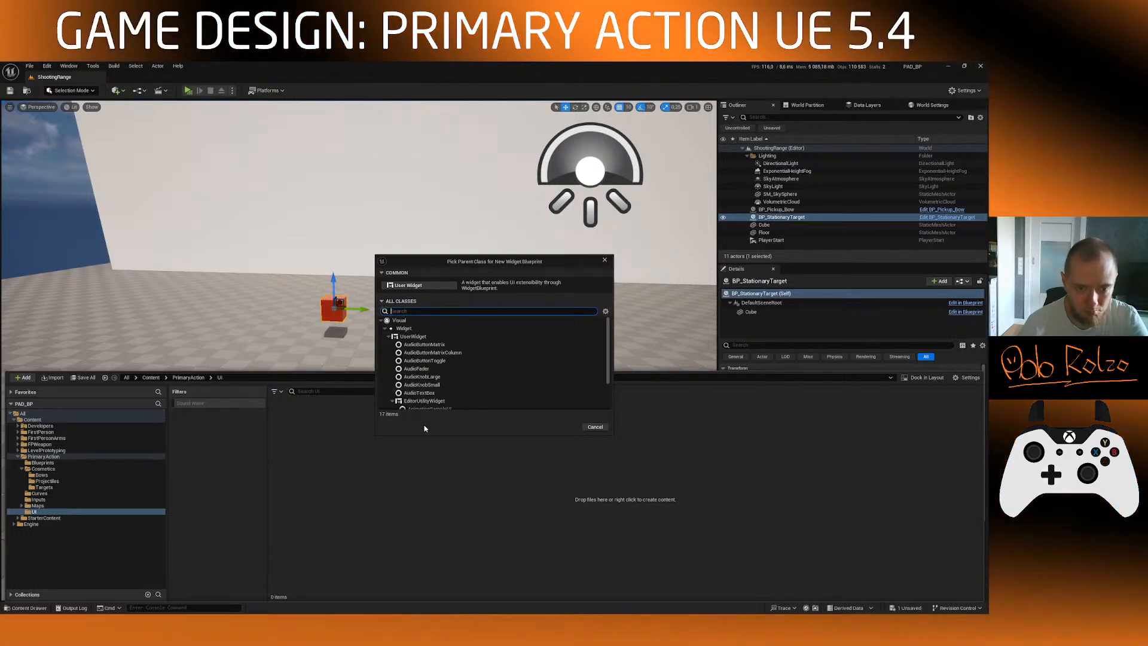
left_click(413, 285)
type("WBP_PlayerHUD")
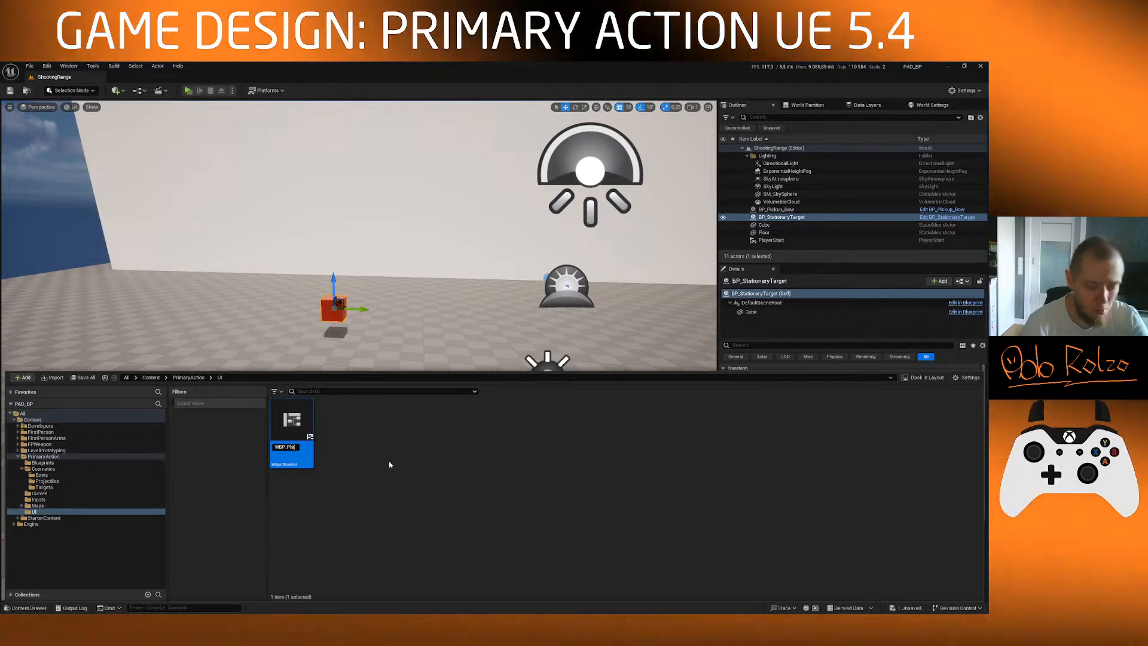
key("Return")
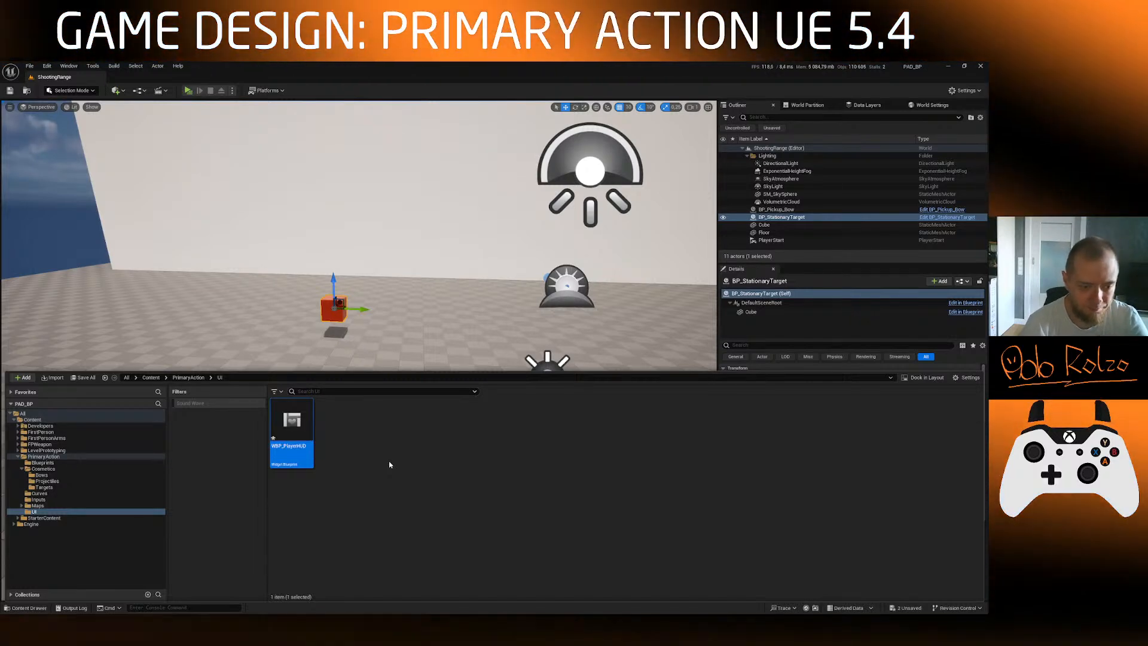
key("Return")
left_click(21, 97)
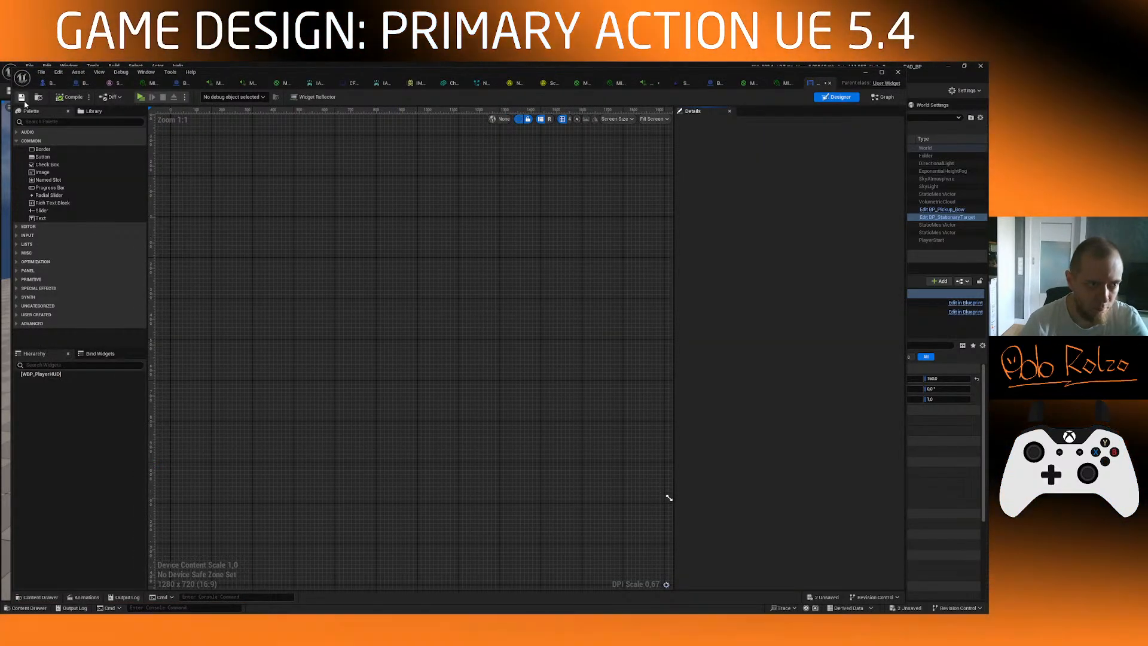
scroll(387, 228, "down", 6)
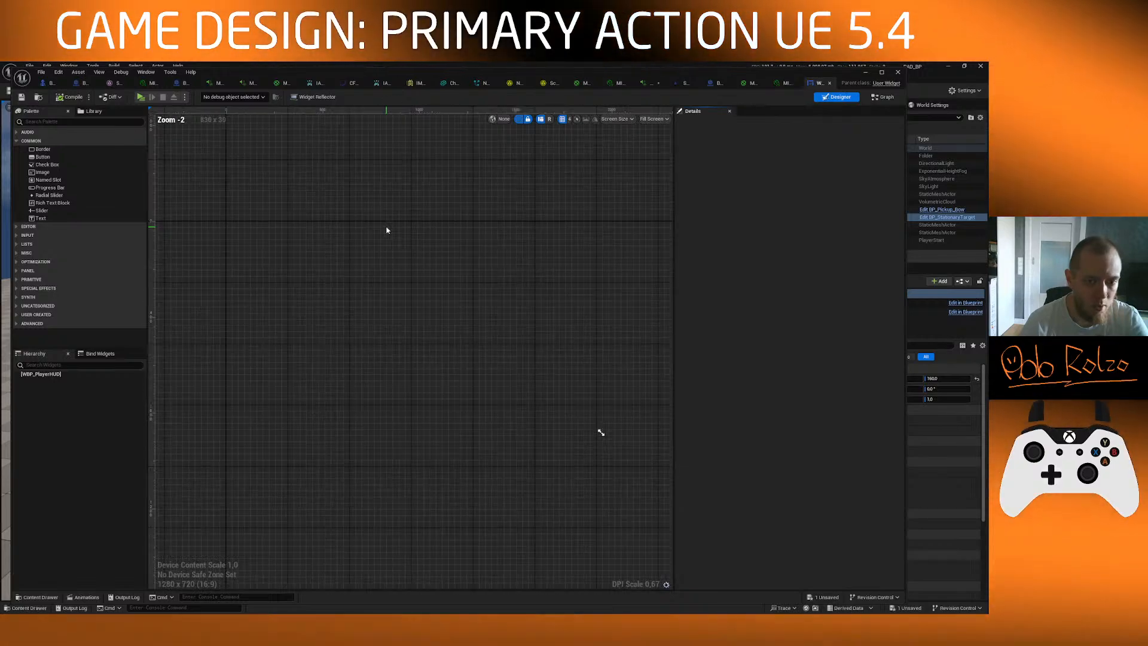
scroll(496, 287, "up", 5)
scroll(357, 311, "up", 3)
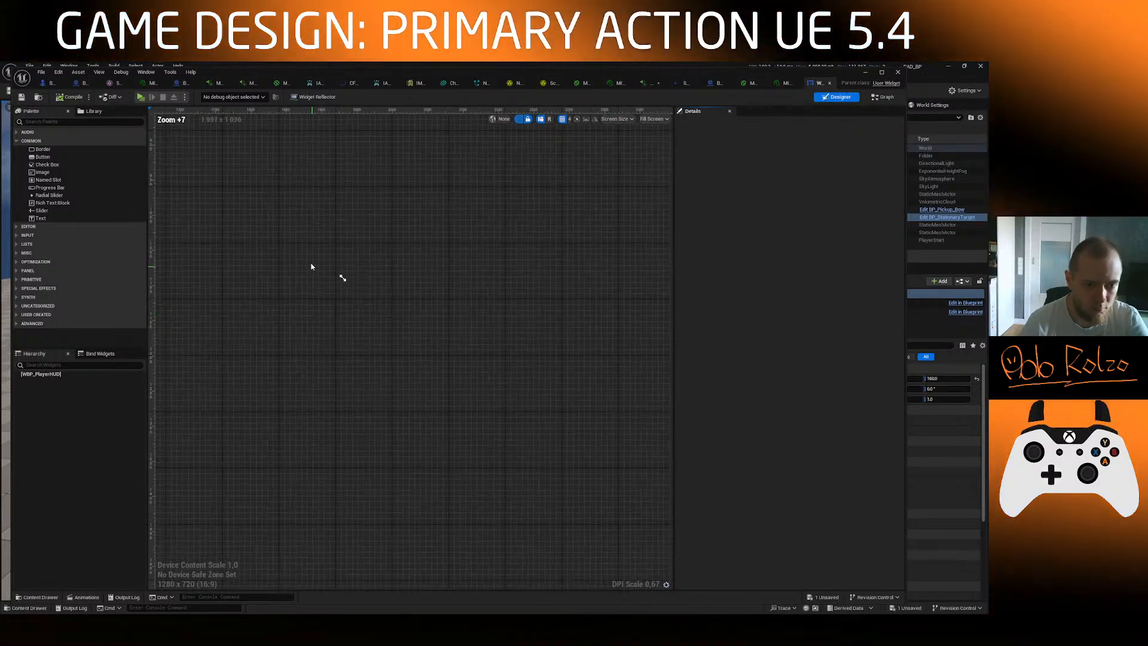
scroll(384, 330, "down", 2)
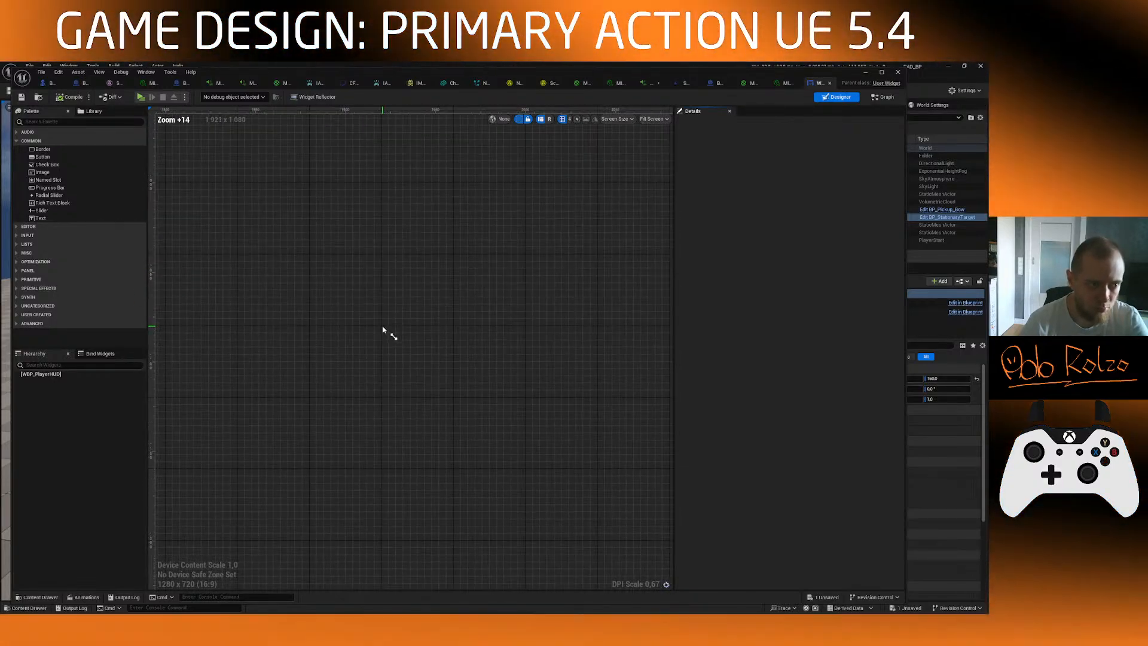
left_click(49, 121)
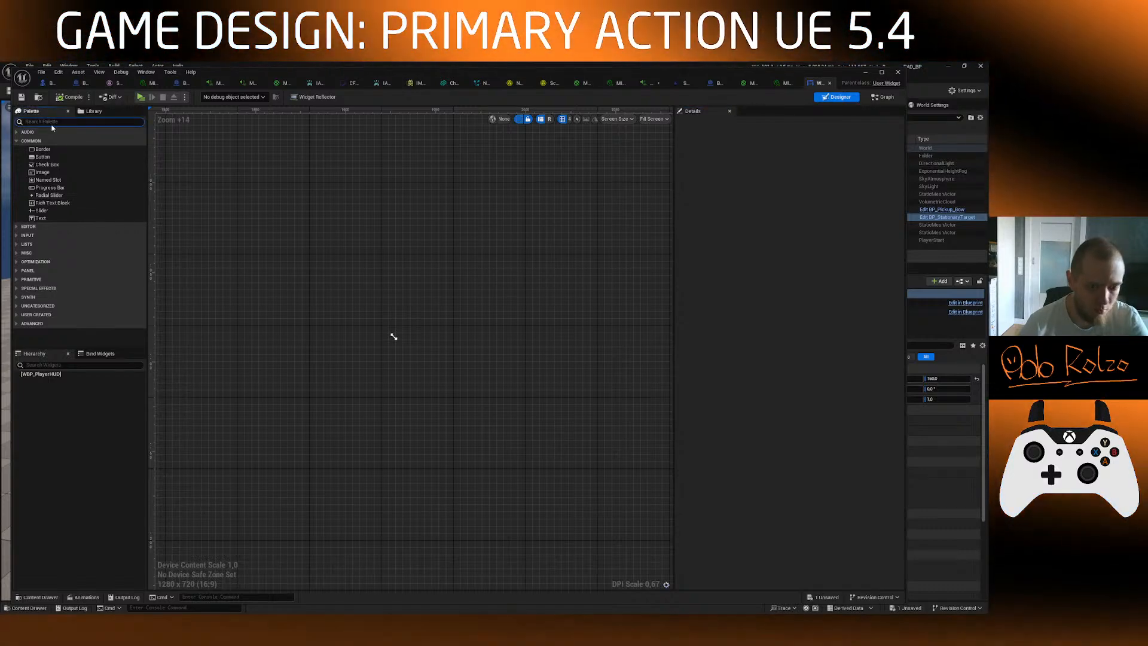
key("alt+Tab")
key("alt+shift+Tab")
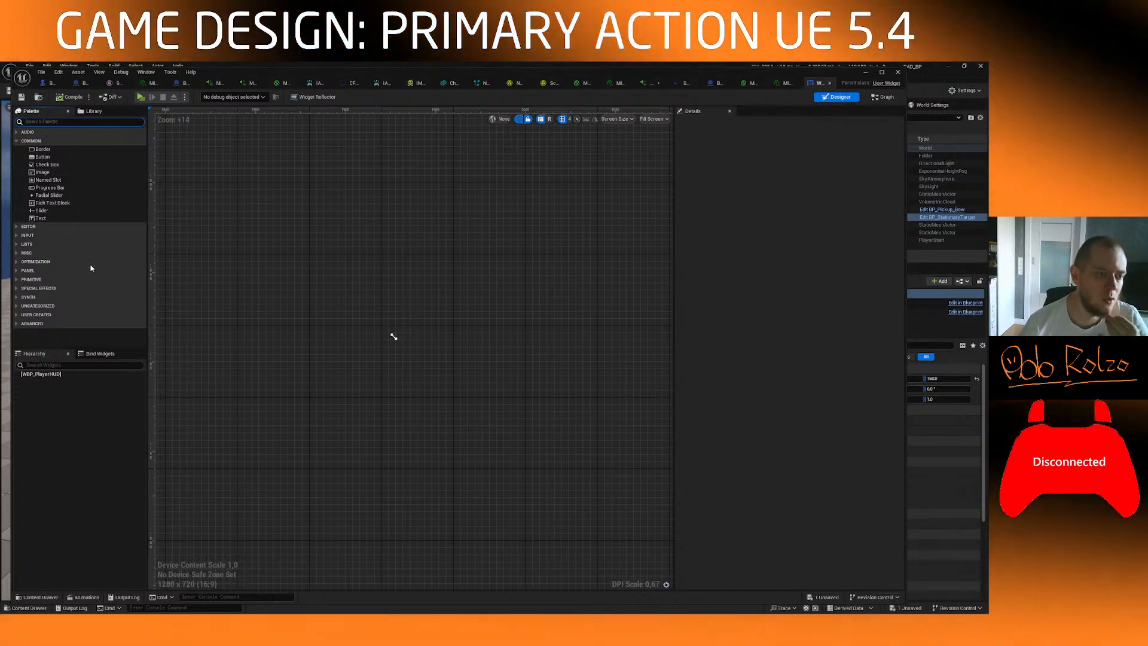
Step: Add a Canvas Panel as the root of the WBP_PlayerHUD widget and frame it fully in the designer
left_click(17, 271)
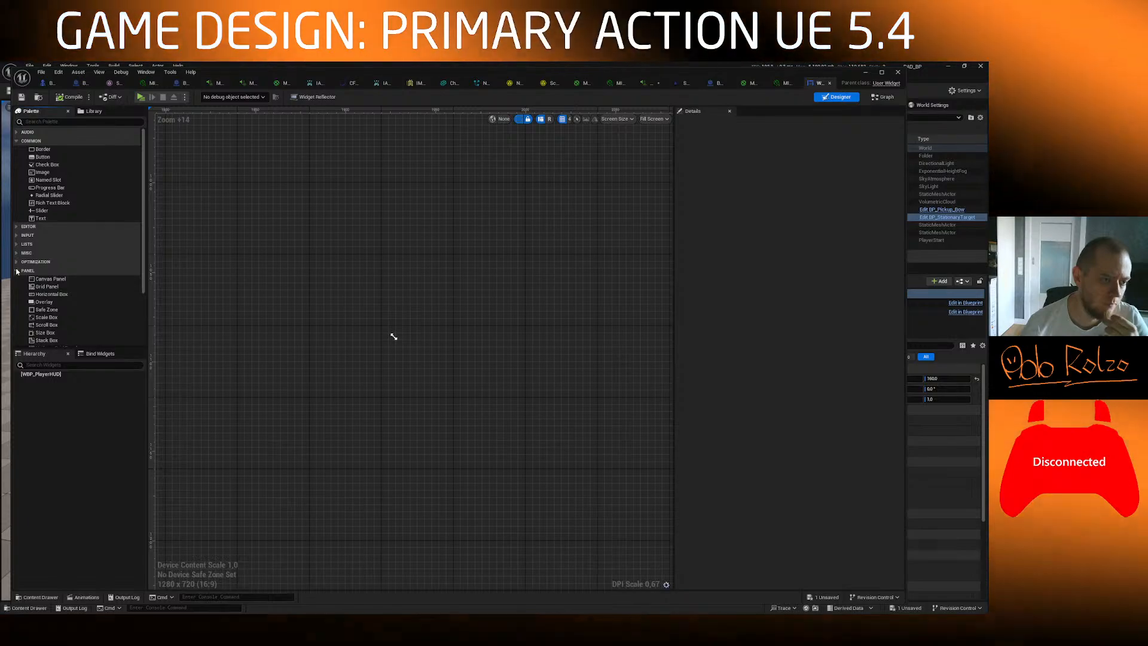
scroll(21, 278, "down", 1)
left_click_drag(91, 257, 381, 333)
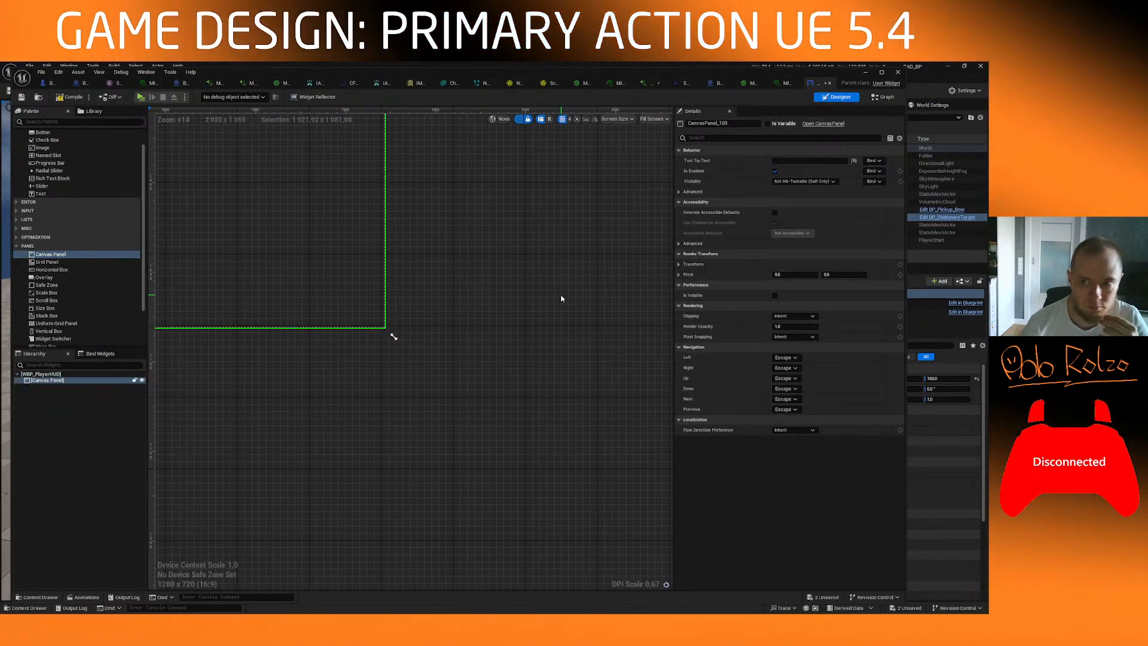
scroll(389, 265, "down", 20)
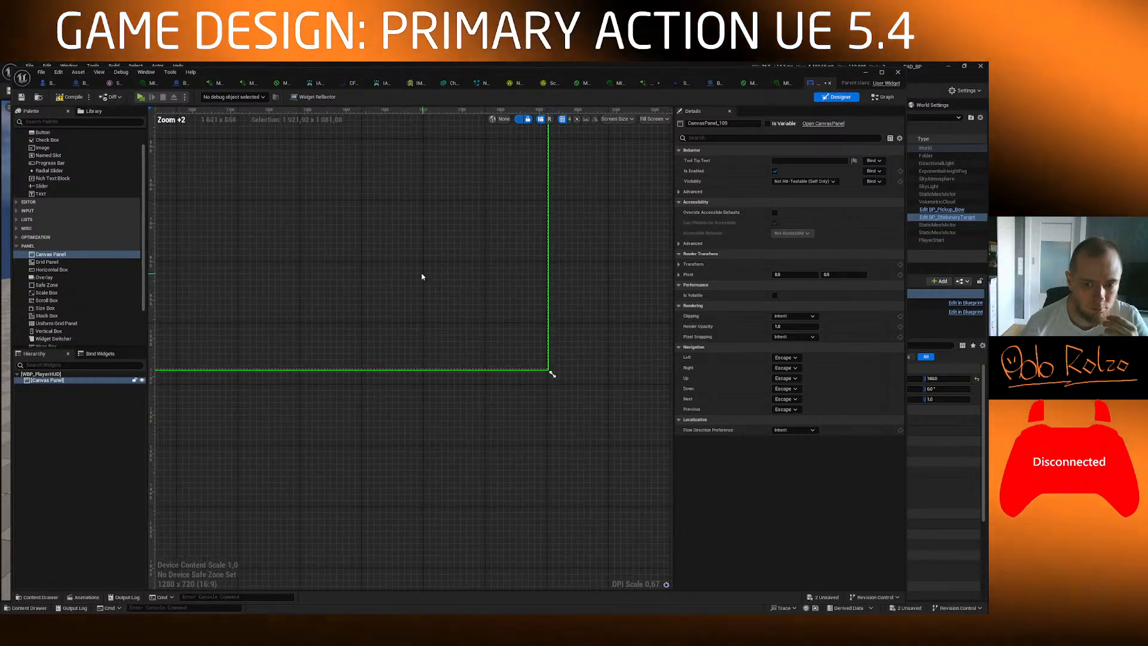
scroll(374, 281, "up", 4)
right_click_drag(359, 276, 451, 284)
scroll(451, 284, "up", 3)
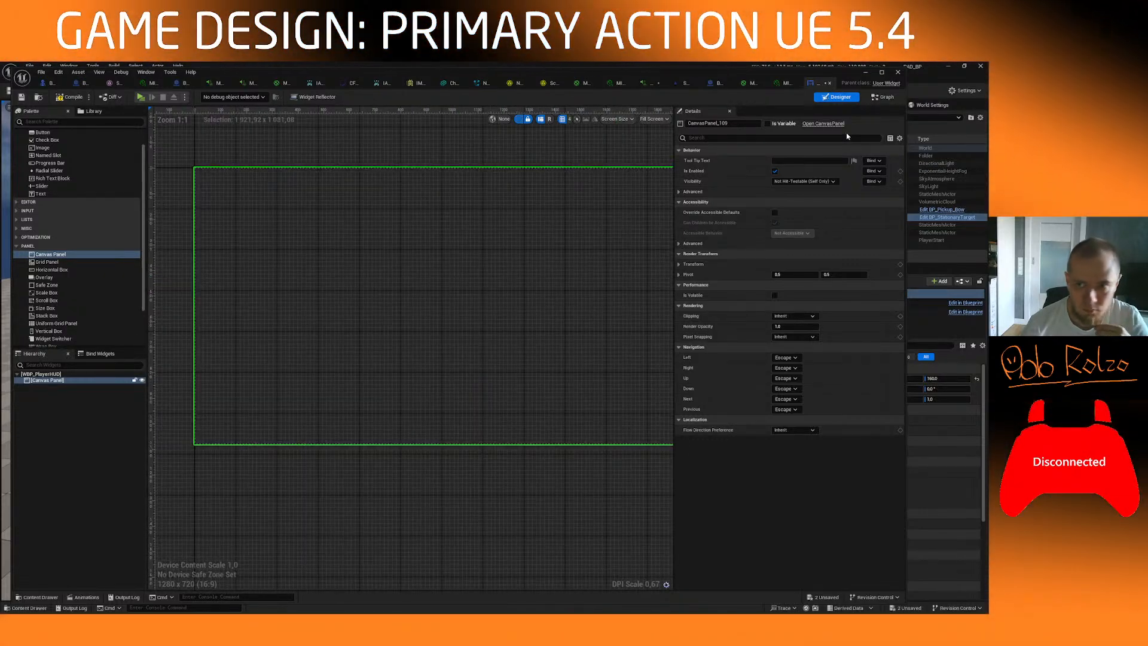
right_click_drag(408, 309, 376, 298)
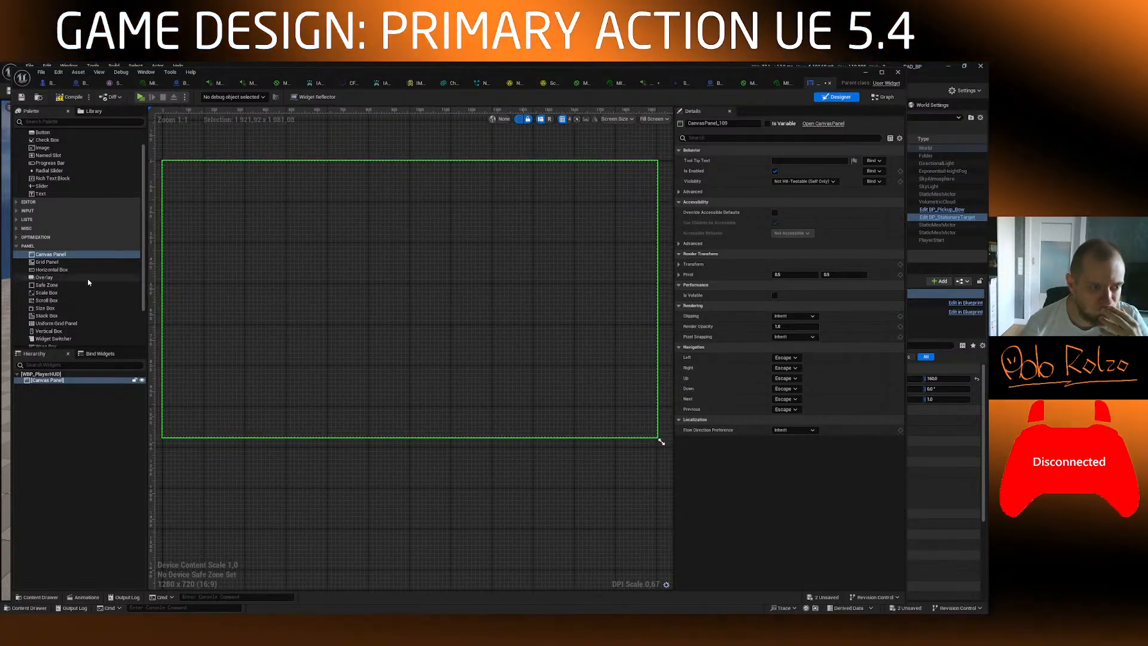
Step: Browse the widget palette's Synth, Uncategorized, User Created, Advanced and Primitive categories for elements suited to the HUD
scroll(89, 283, "down", 2)
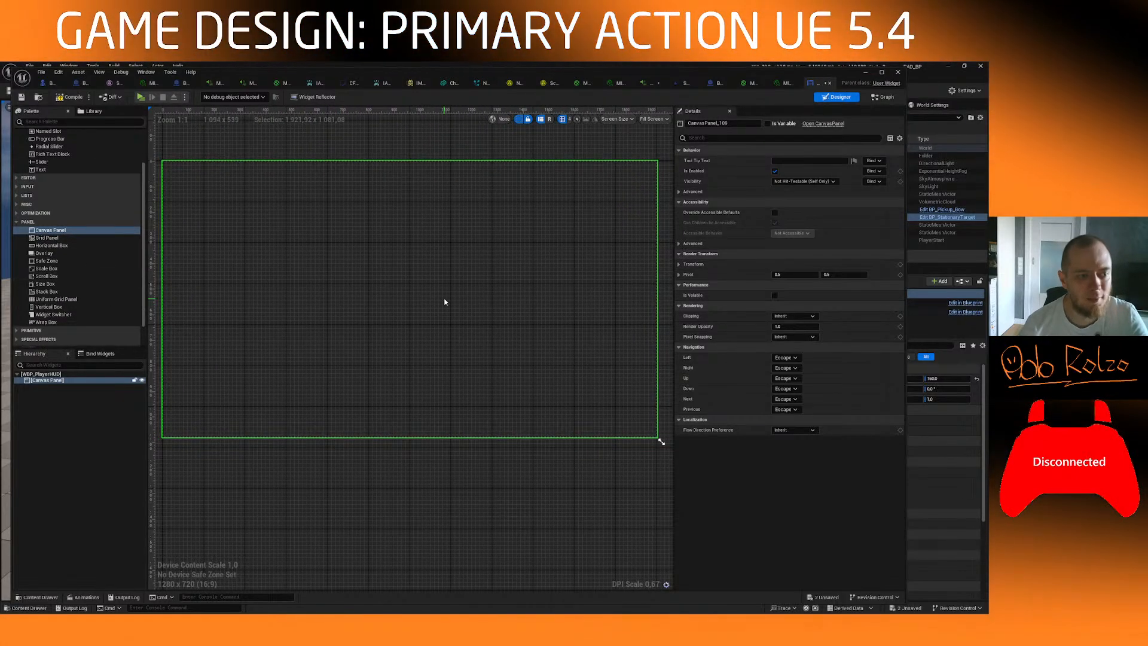
scroll(448, 301, "down", 1)
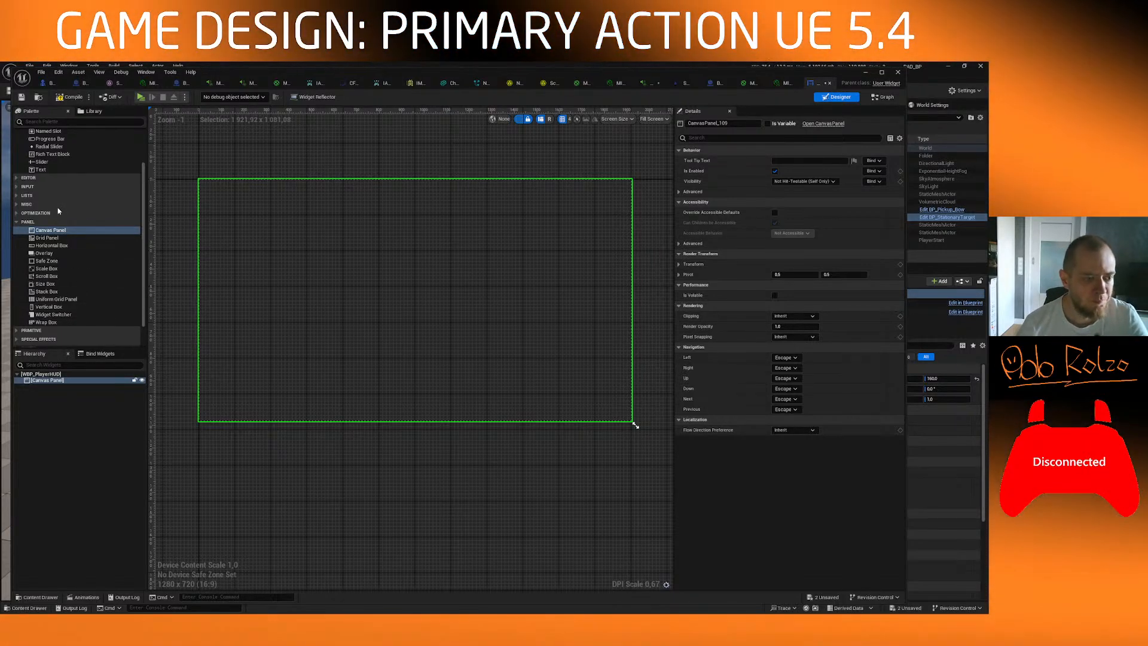
scroll(68, 172, "up", 2)
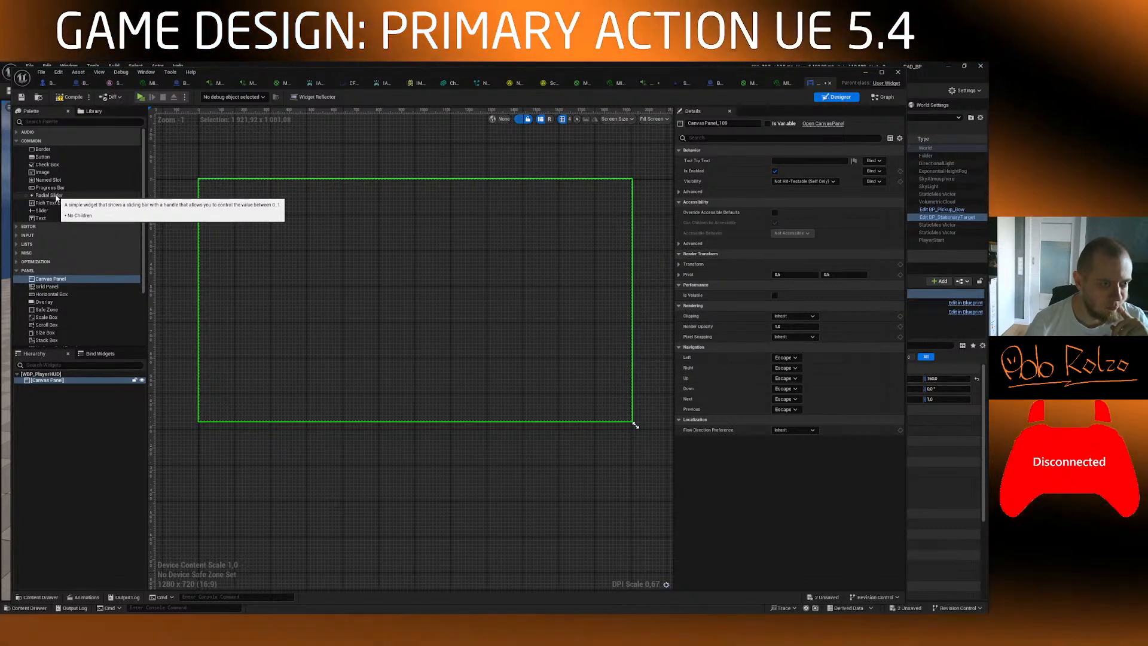
scroll(66, 312, "down", 3)
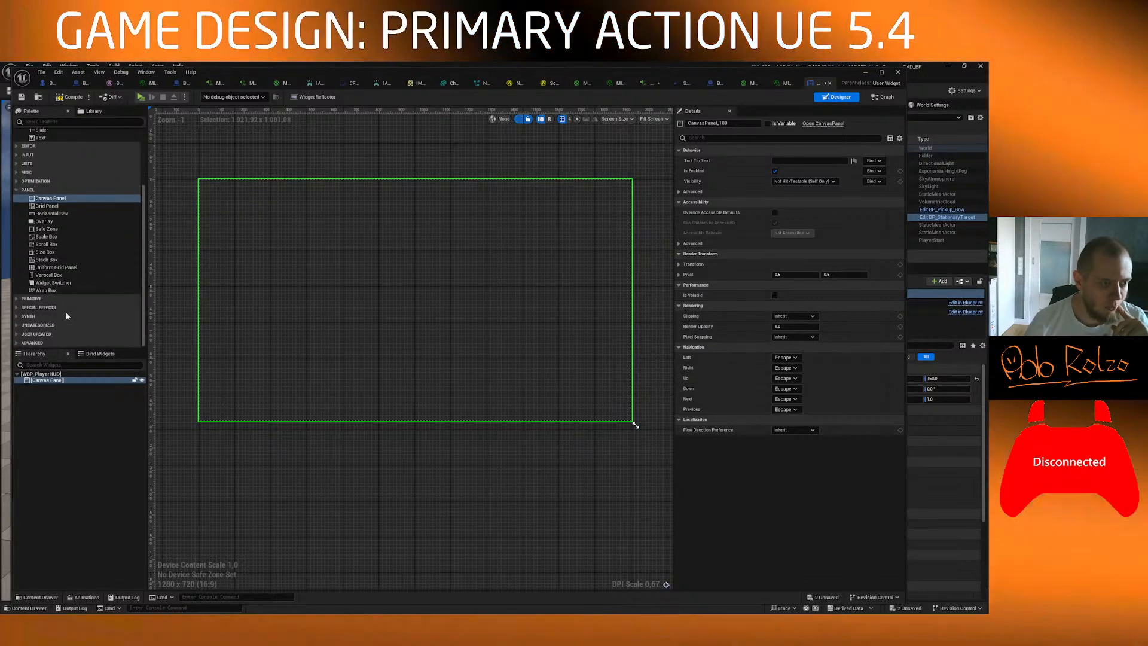
left_click(16, 317)
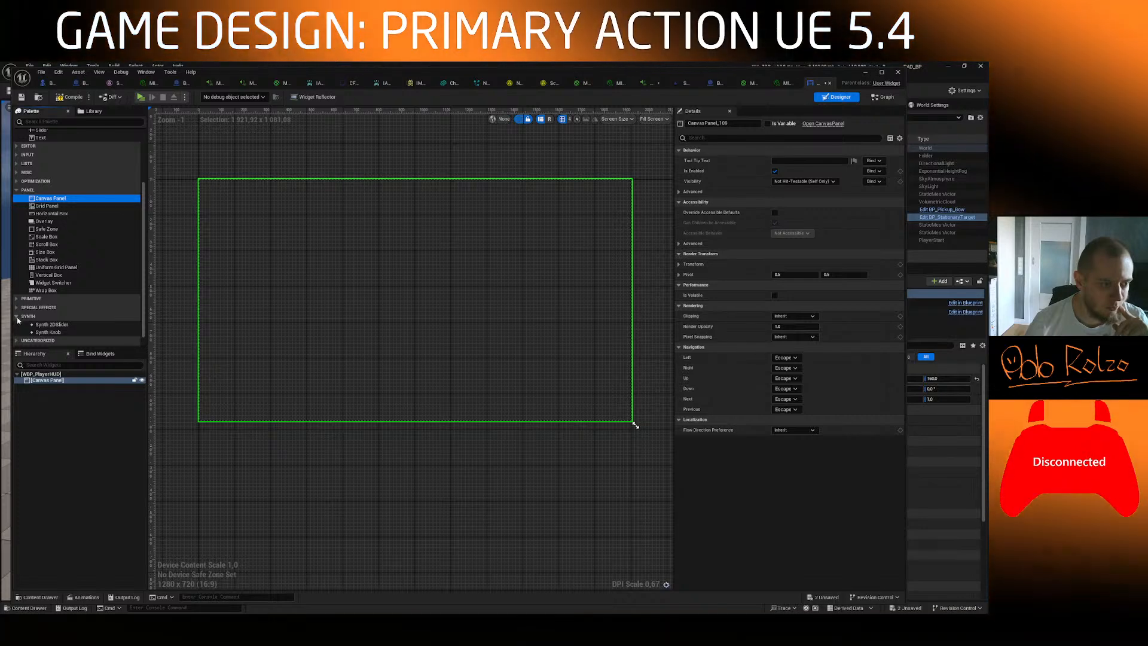
left_click(17, 316)
left_click(16, 317)
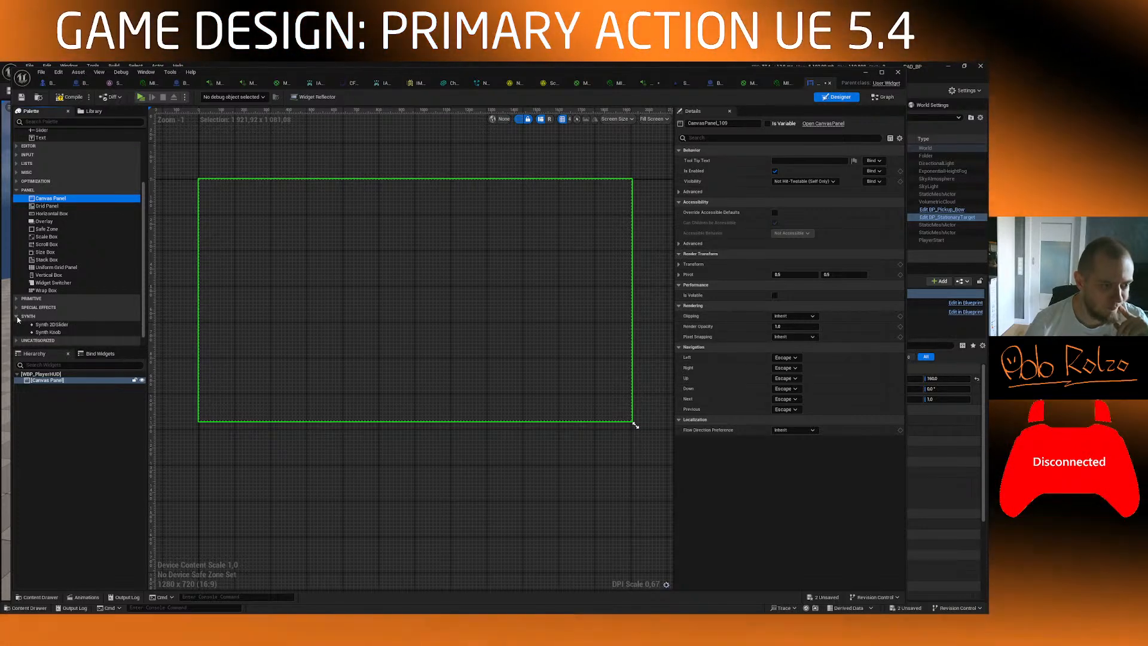
scroll(18, 320, "down", 1)
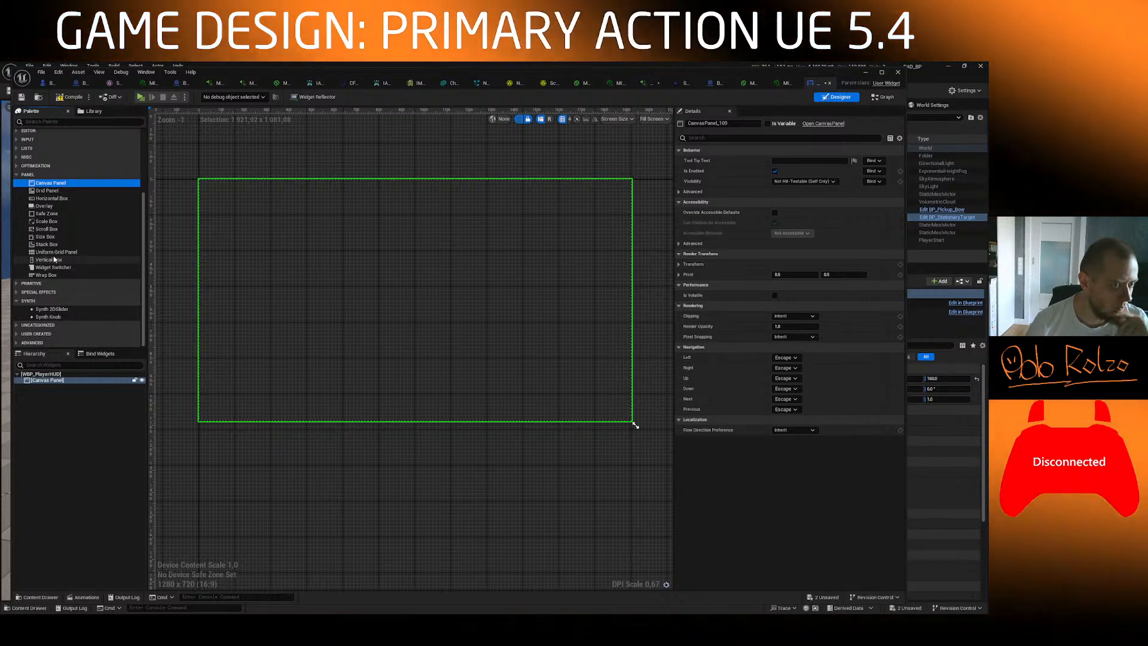
left_click(22, 302)
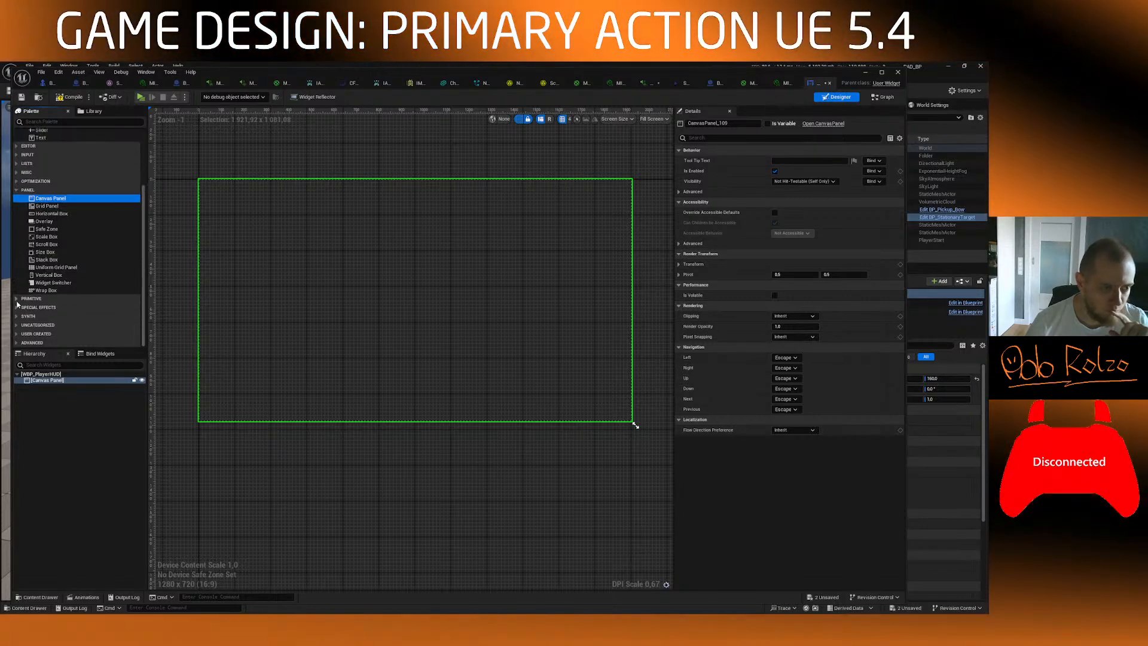
left_click(23, 327)
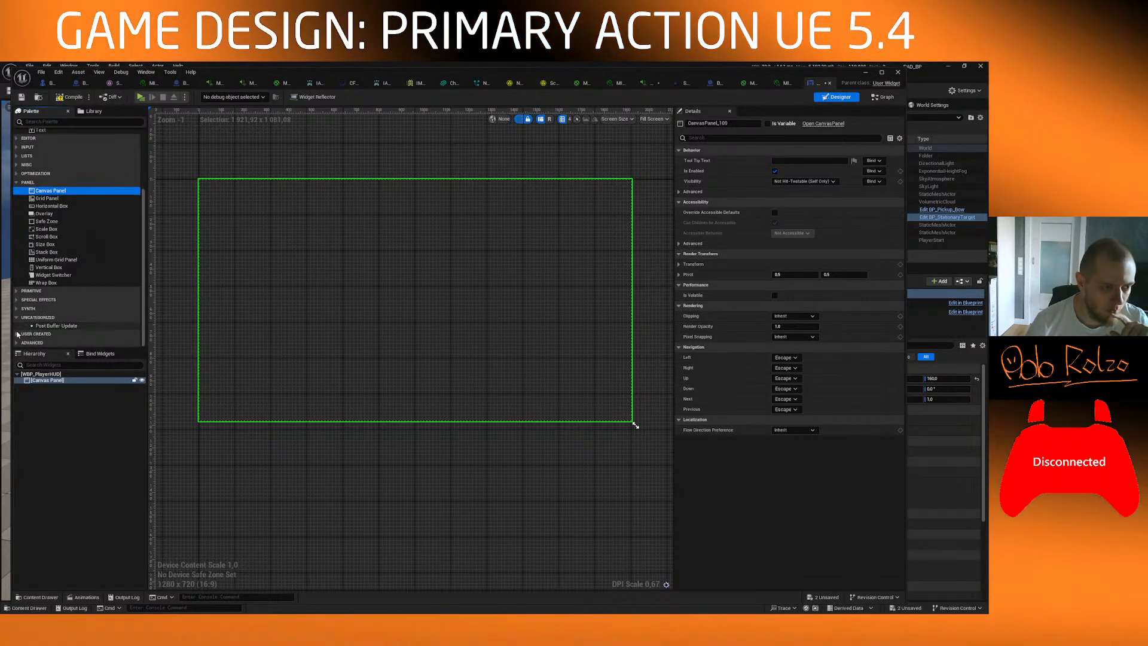
left_click(19, 334)
scroll(72, 329, "down", 3)
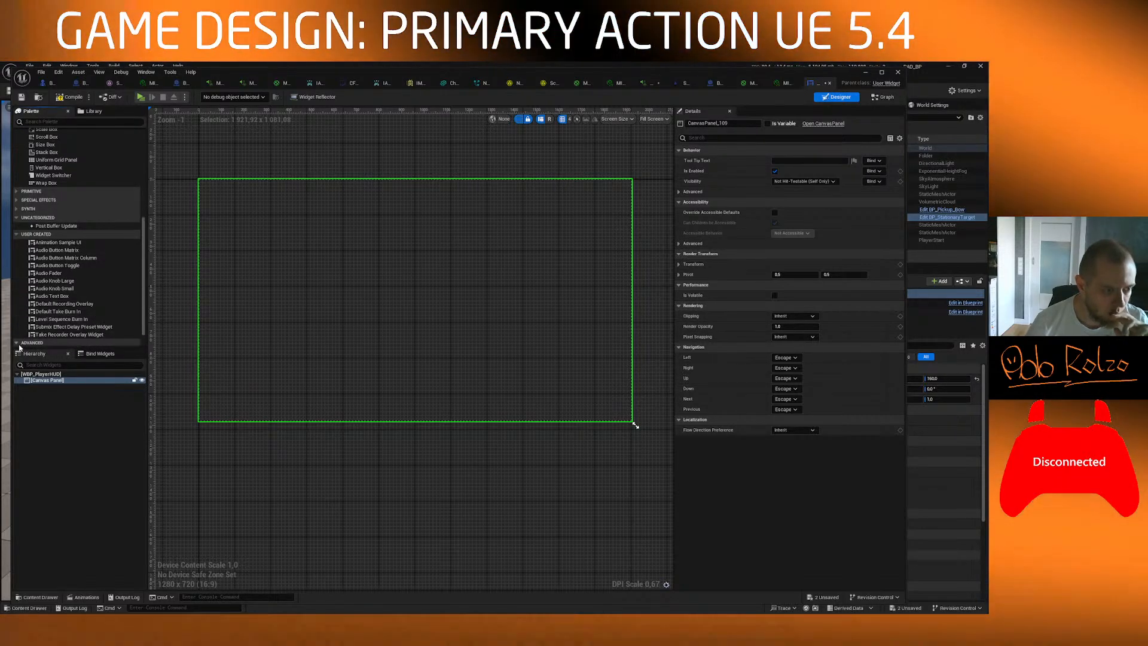
left_click(60, 343)
scroll(84, 317, "up", 4)
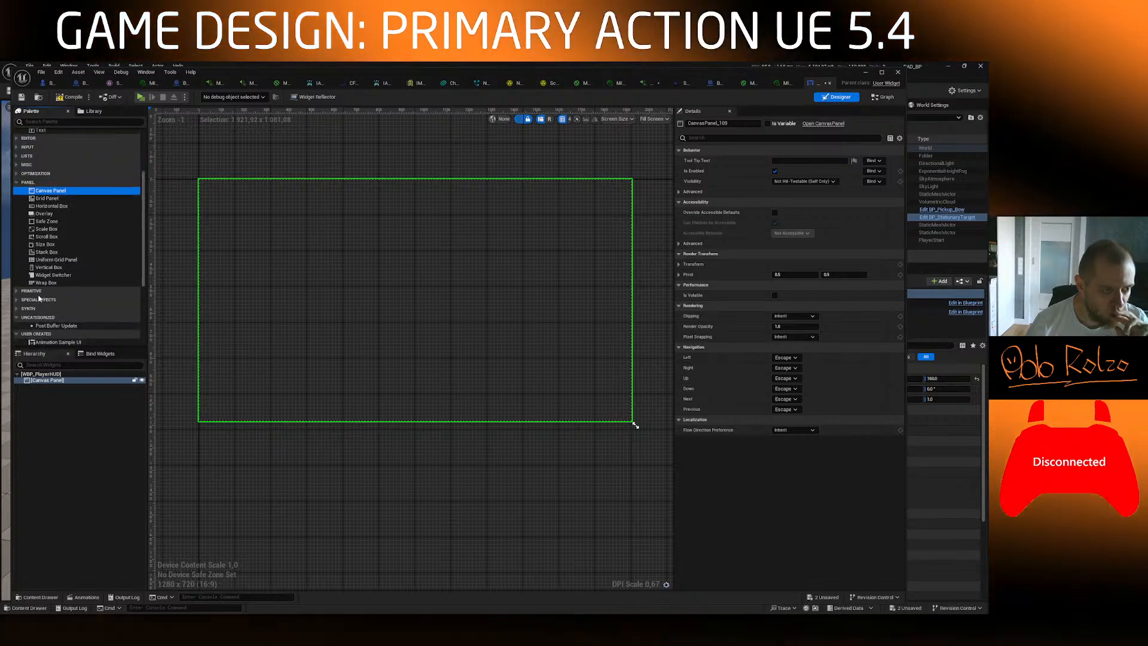
left_click(17, 292)
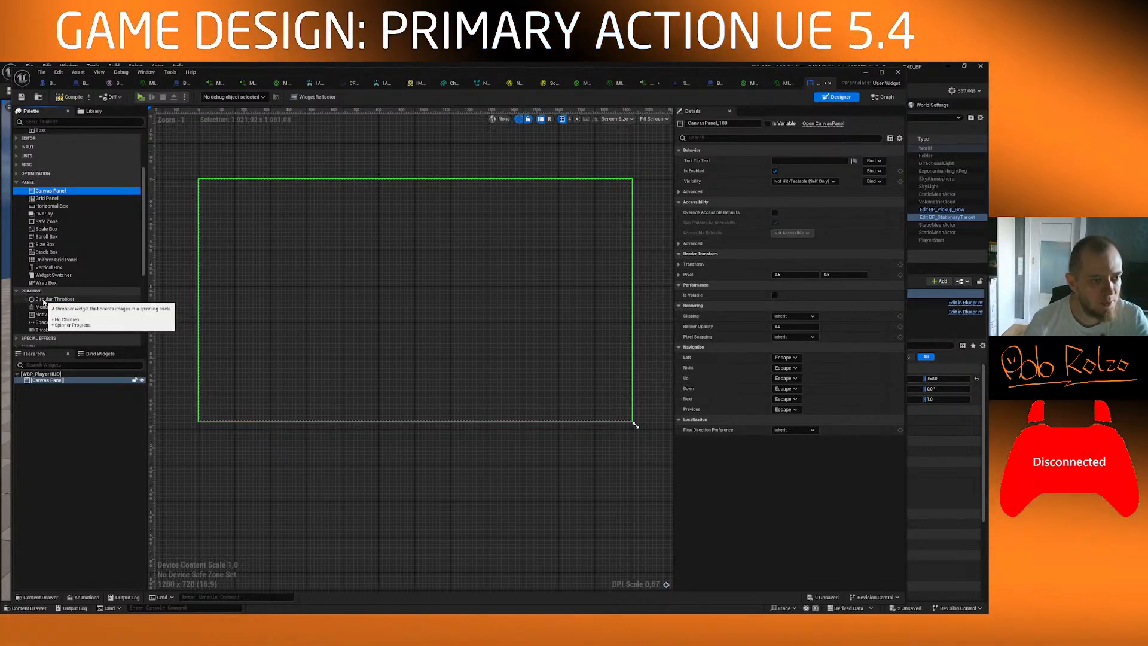
scroll(83, 247, "up", 3)
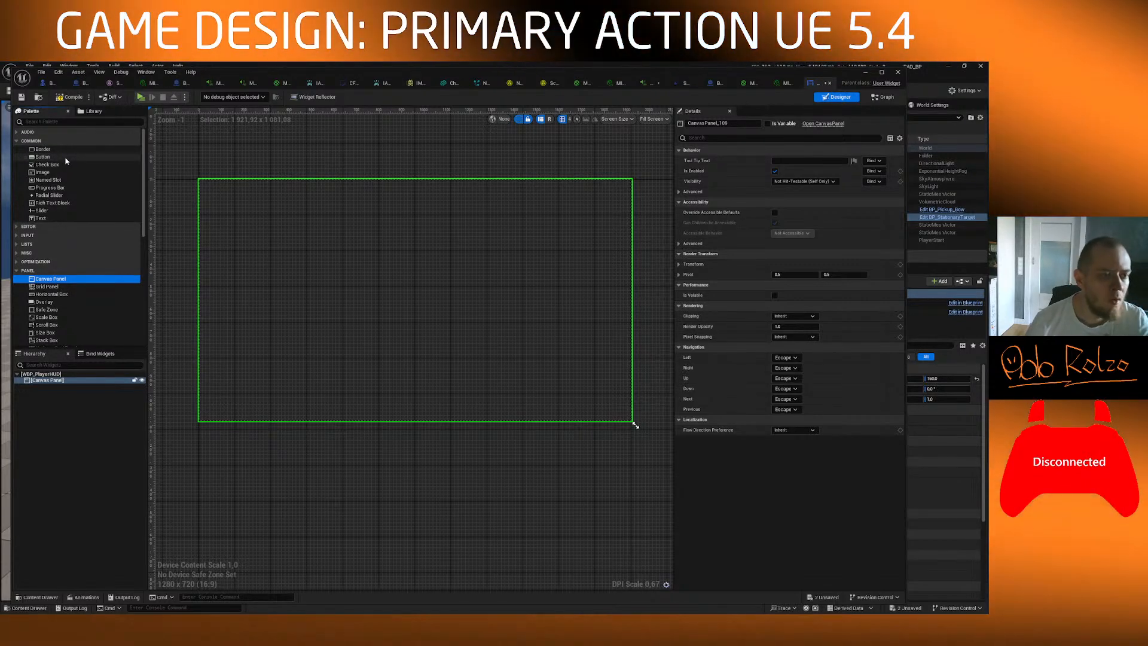
Step: Add an Image widget to the Canvas Panel and anchor it to the centre of the canvas
left_click(66, 159)
left_click_drag(63, 172, 389, 283)
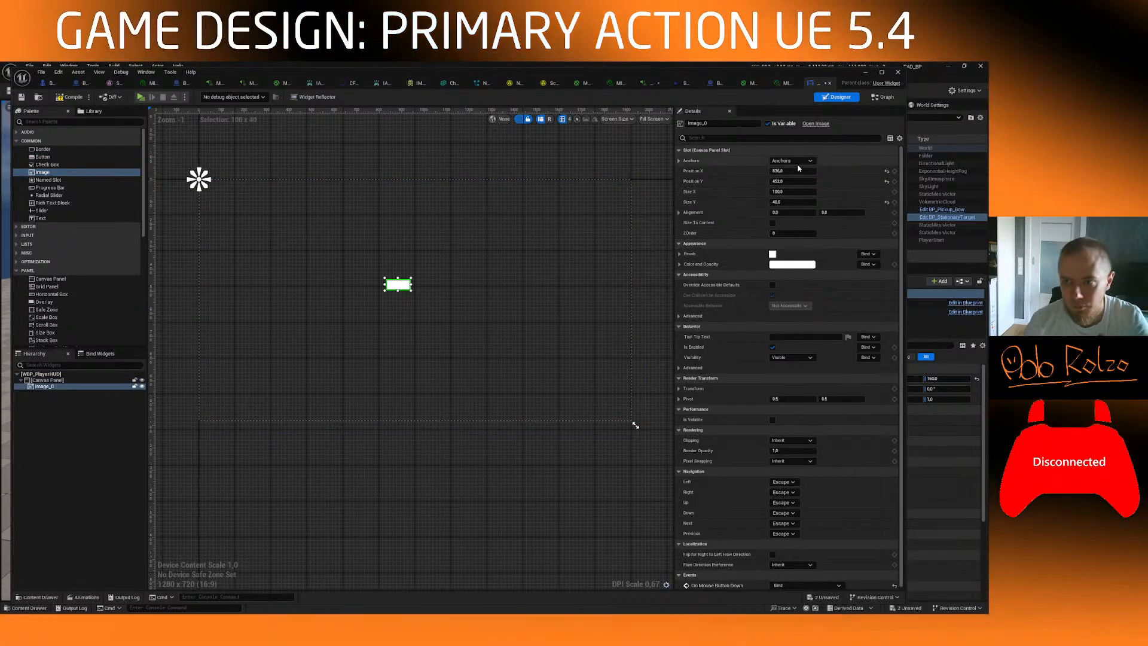
left_click(792, 161)
left_click(811, 209)
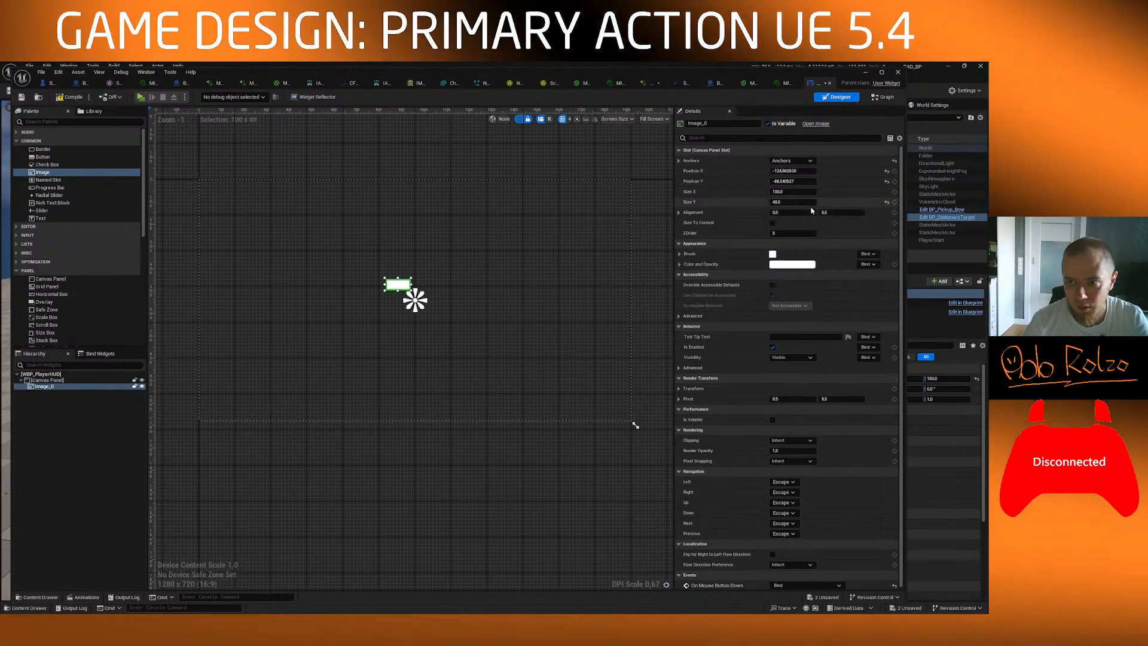
Step: Set the image's X and Y position to 0 and its size to 20 by 20
left_click(789, 172)
type("0")
key("Tab")
type("0")
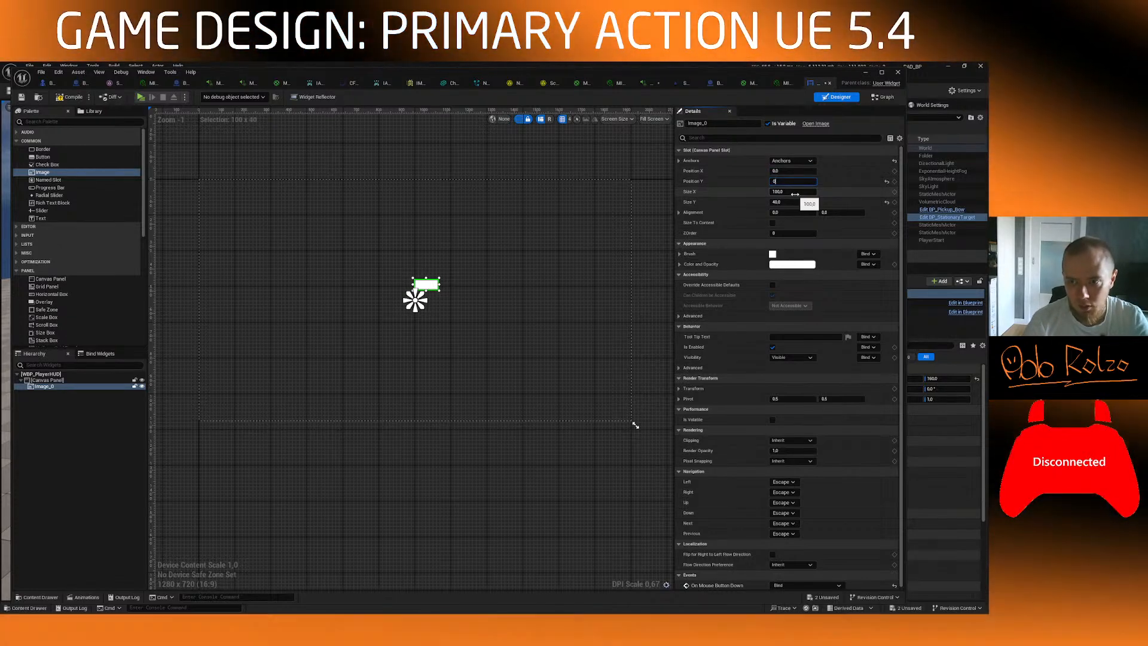
key("Tab")
type("20")
key("Tab")
type("20")
key("Return")
scroll(335, 278, "up", 5)
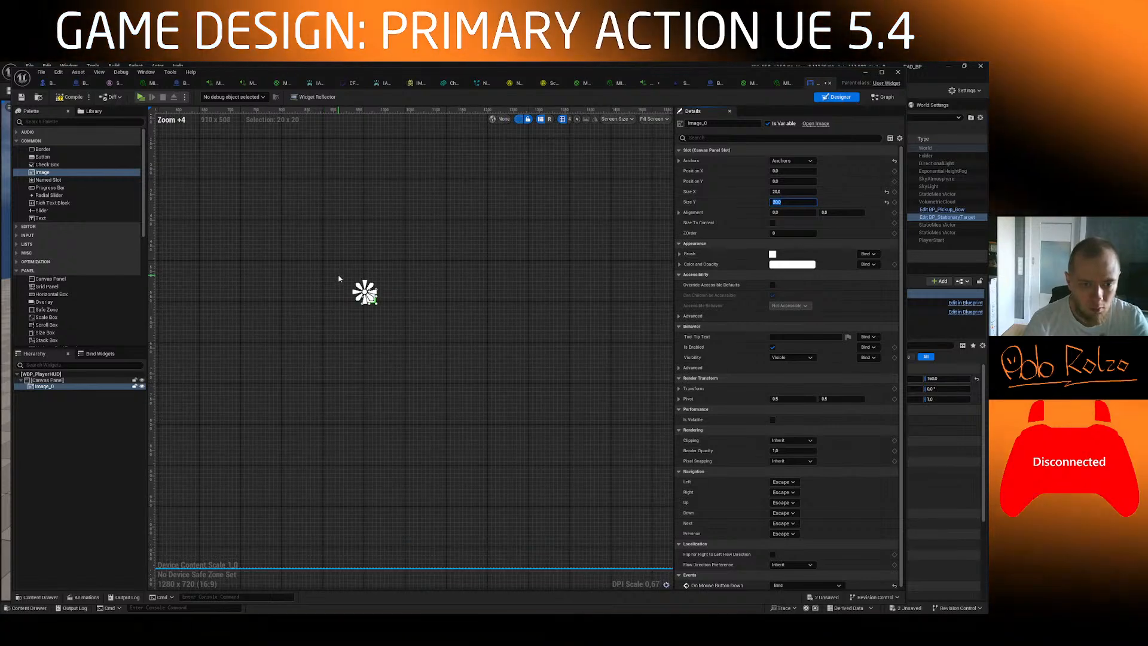
Step: Set the image's alignment to 0.5 on both X and Y so it is centred on its anchor
left_click(788, 213)
type("0.5")
key("Tab")
type("0.5")
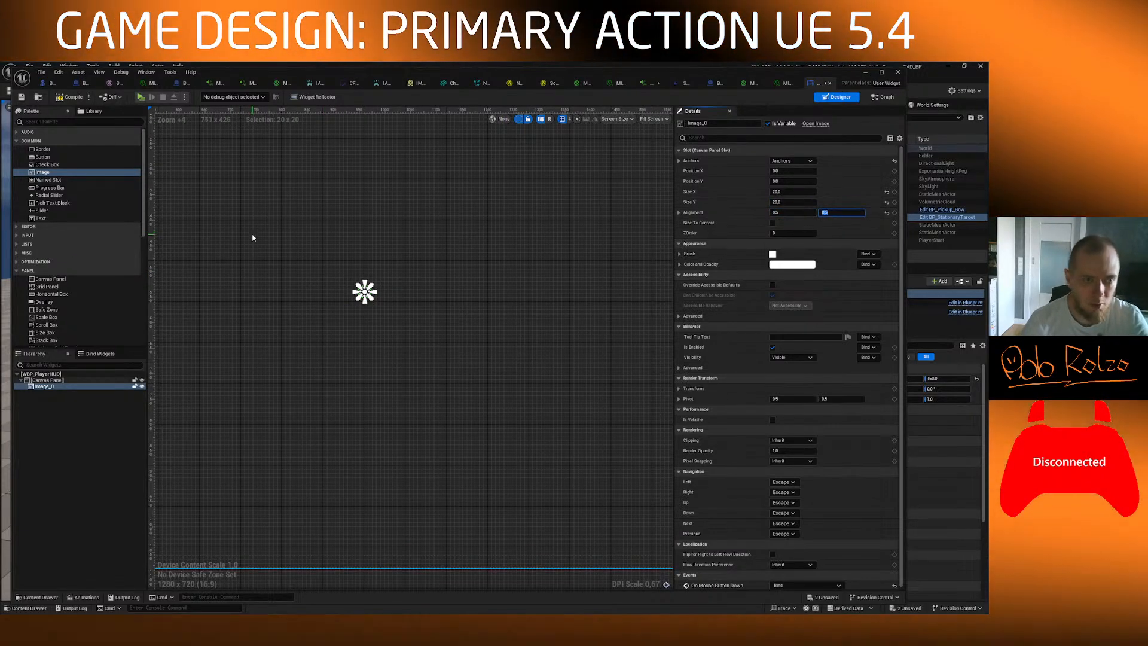
Step: Compile the player HUD widget and close unneeded asset editors, applying the pending changes to the M_ChargeIndicator material
left_click(64, 98)
scroll(332, 263, "down", 5)
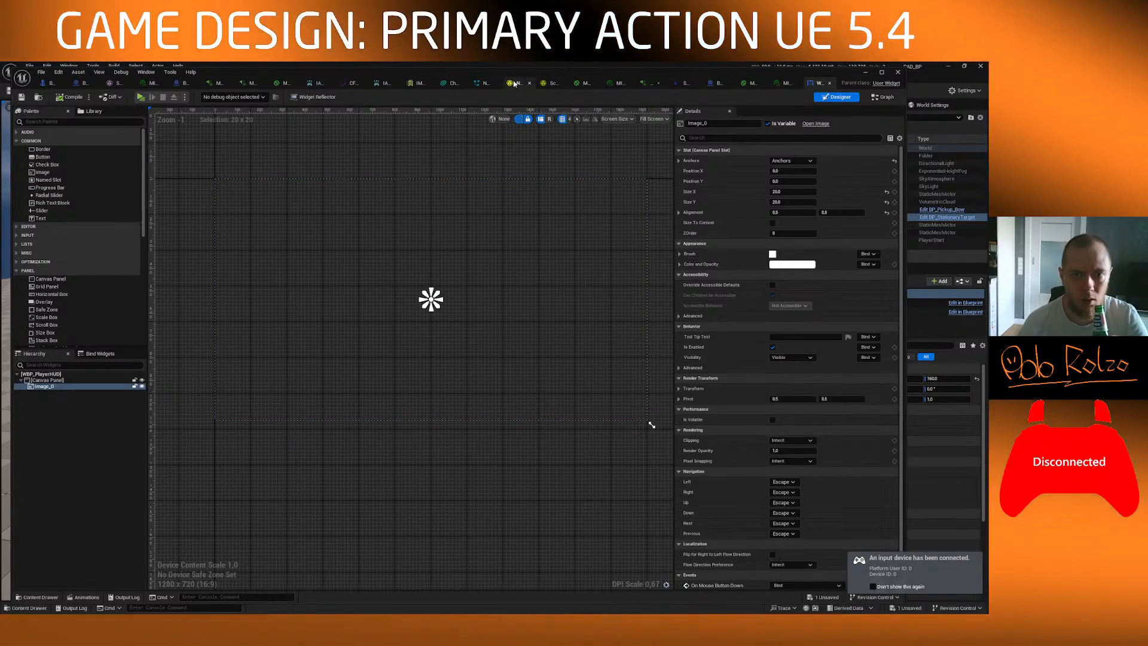
left_click(550, 82)
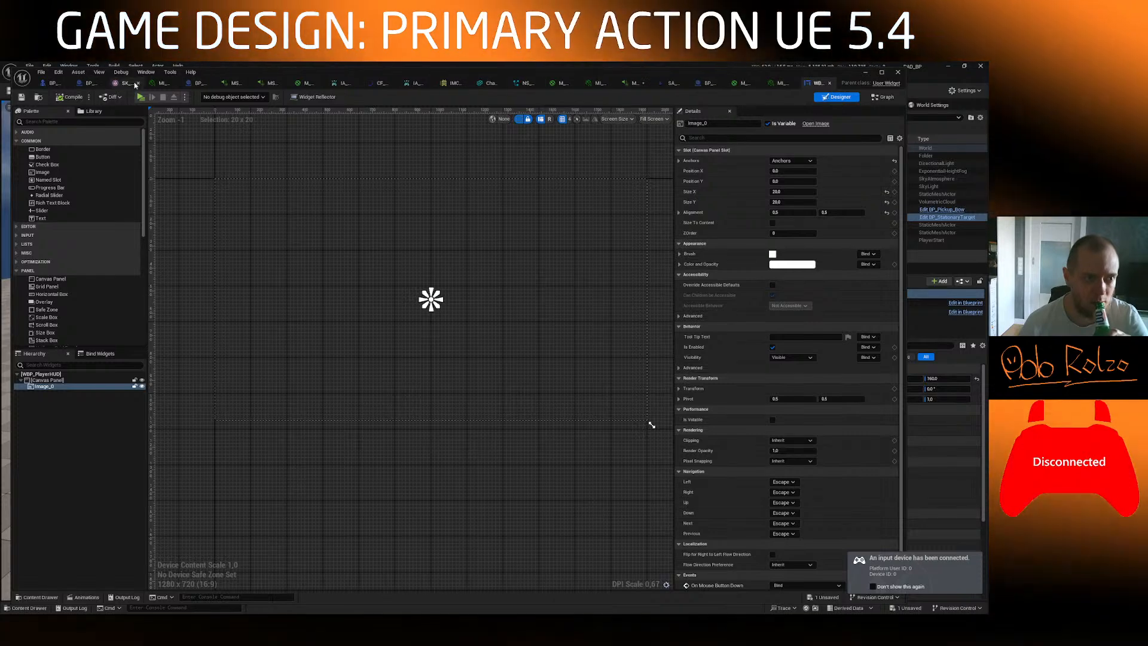
middle_click(127, 83)
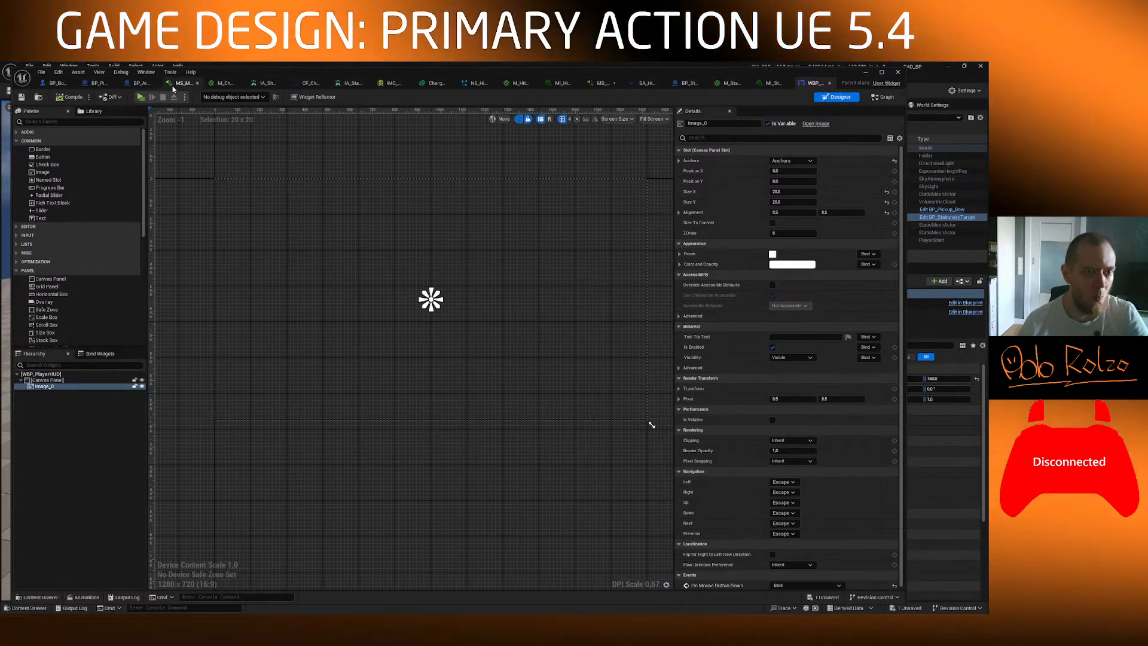
middle_click(189, 85)
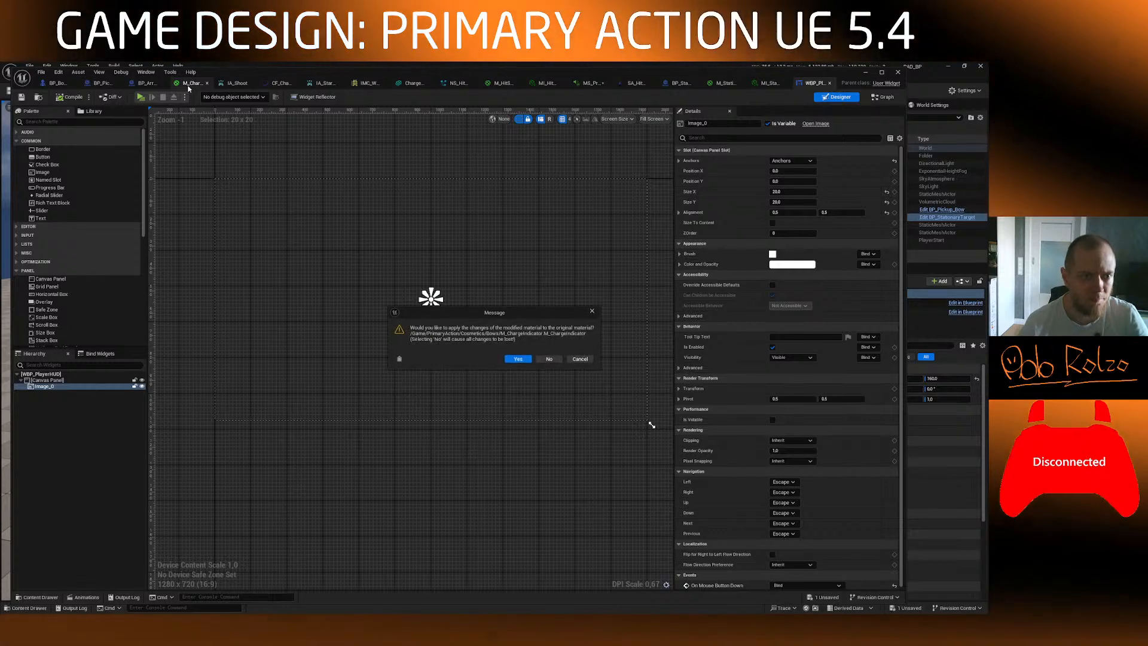
left_click(531, 360)
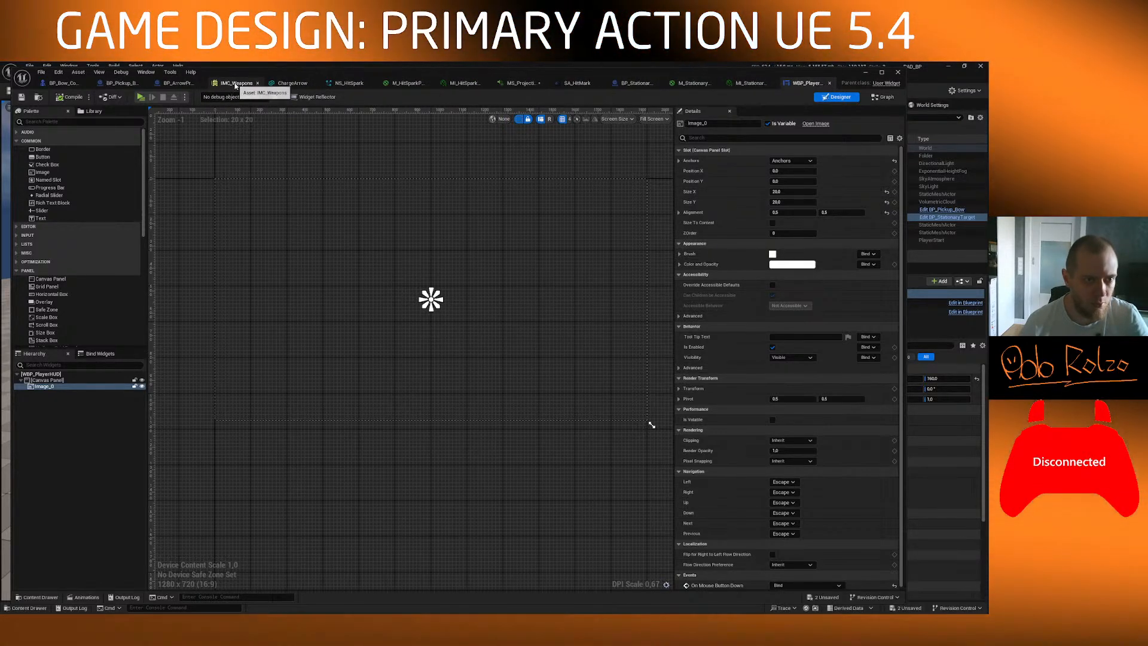
Step: Close the editors from IMC_Weapons through MI_HitSparkParticle, applying the pending changes to the M_HitSparkParticle material
middle_click(251, 84)
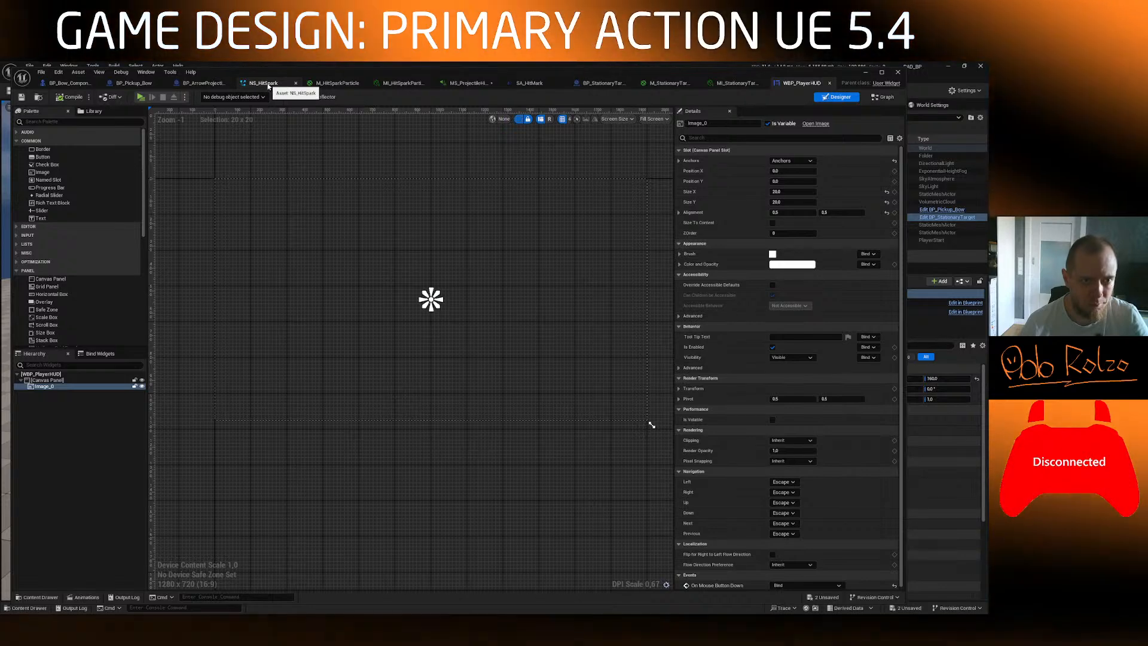
middle_click(266, 87)
middle_click(267, 87)
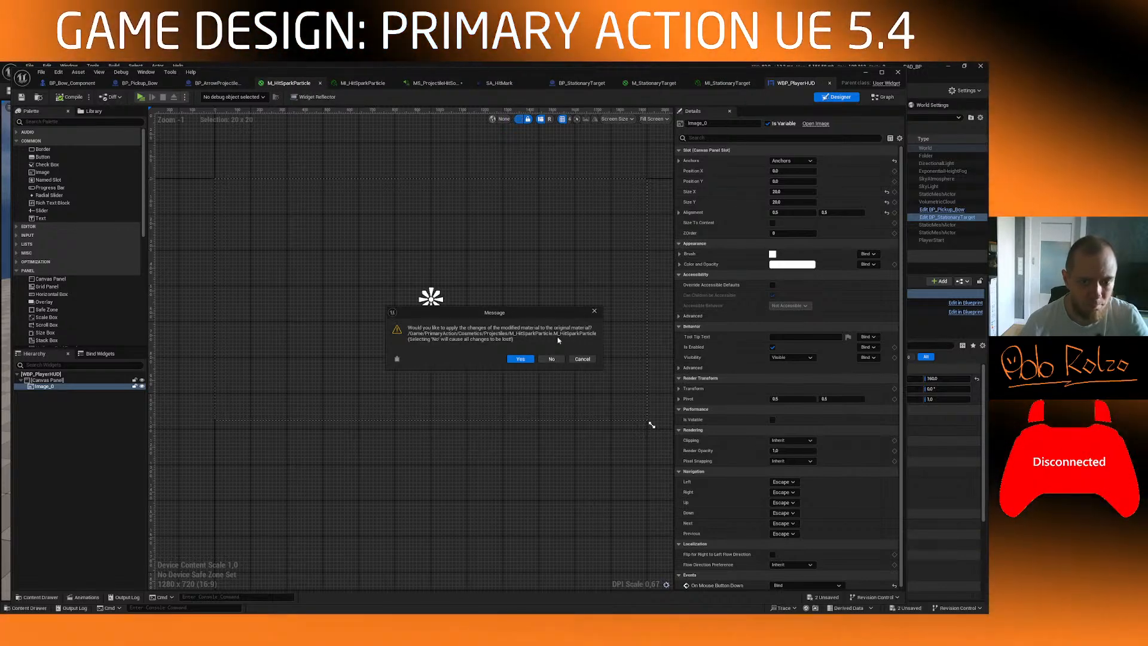
left_click(521, 358)
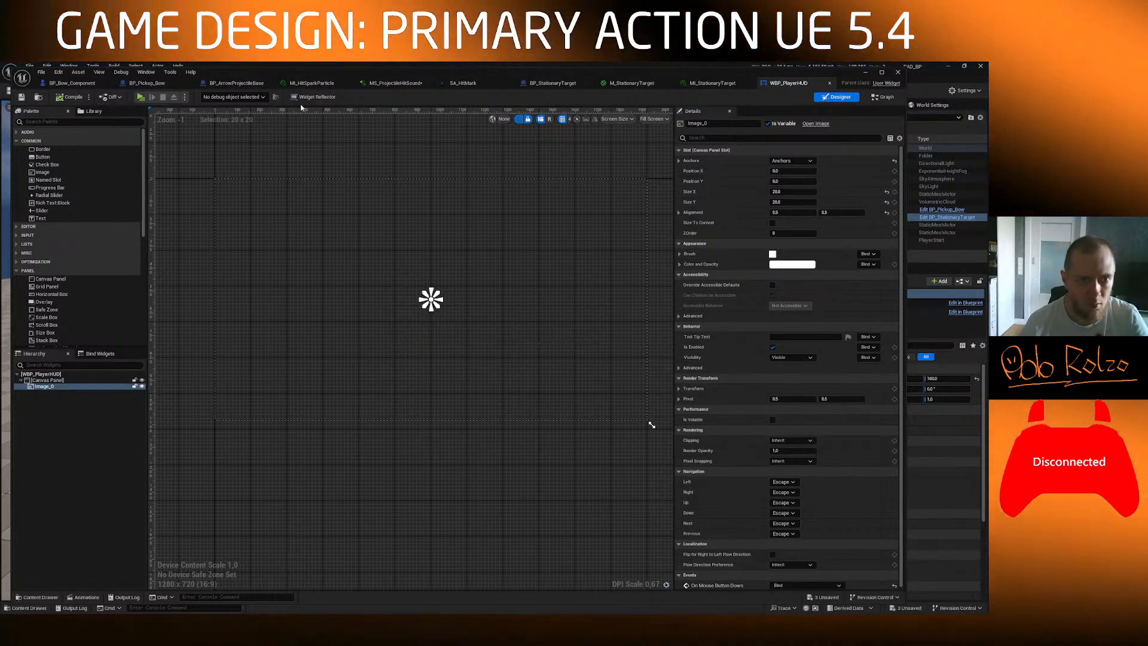
middle_click(310, 86)
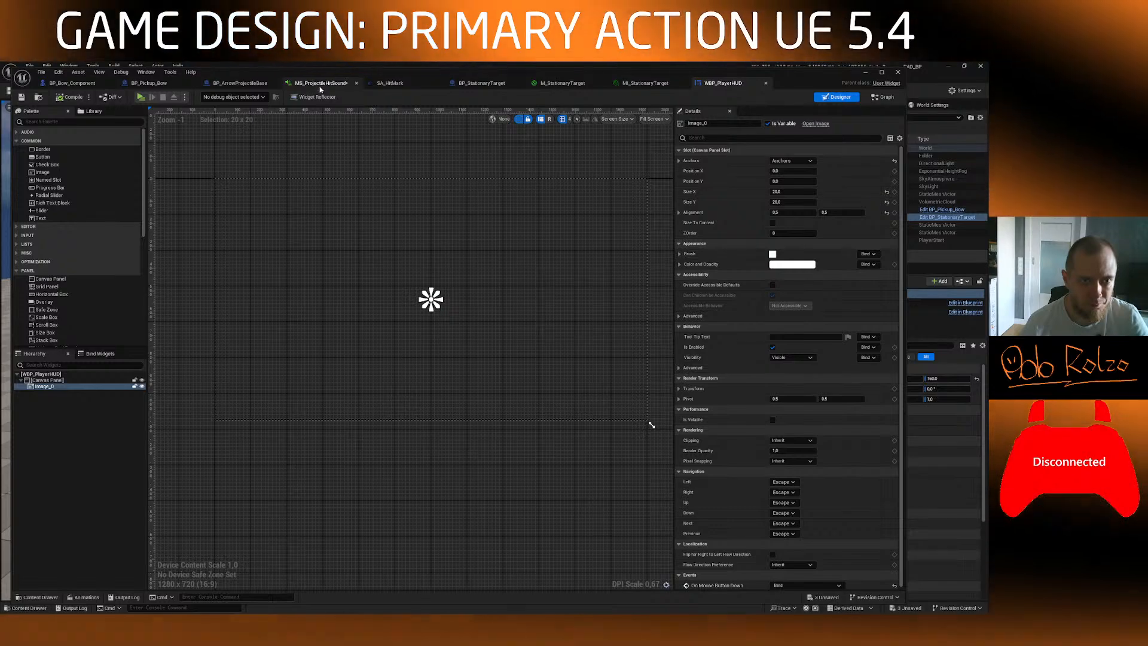
Step: Save the MS_ProjectileHitSound MetaSound, and close it together with the SA_HitMark editor
left_click(317, 87)
key("ctrl+s")
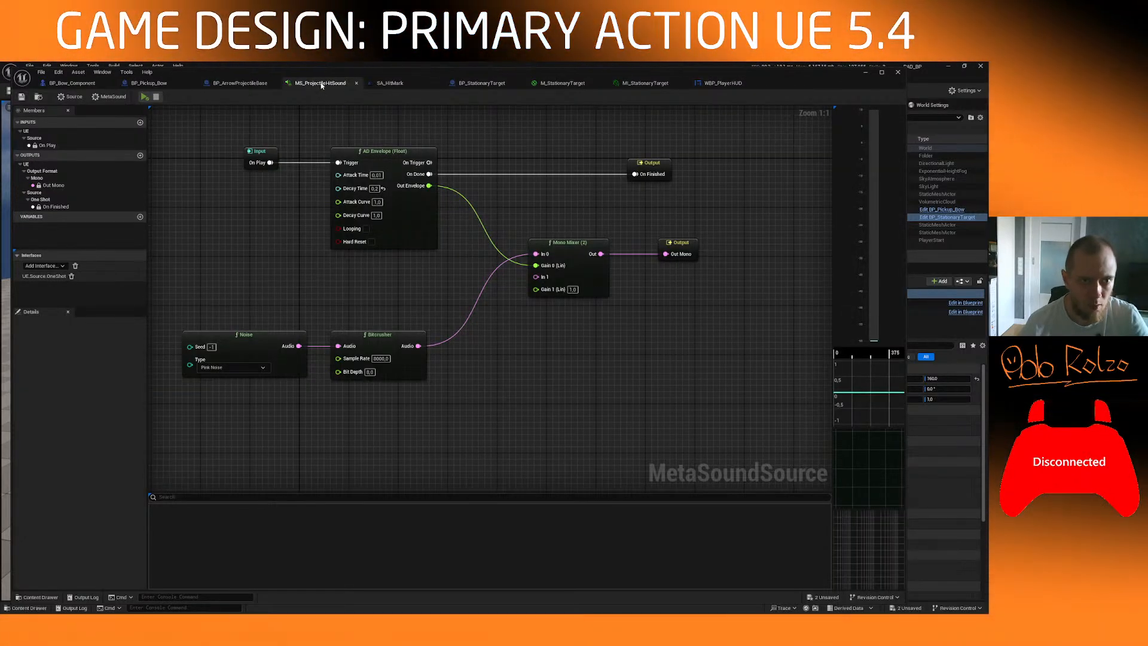
middle_click(317, 86)
left_click(315, 87)
middle_click(317, 86)
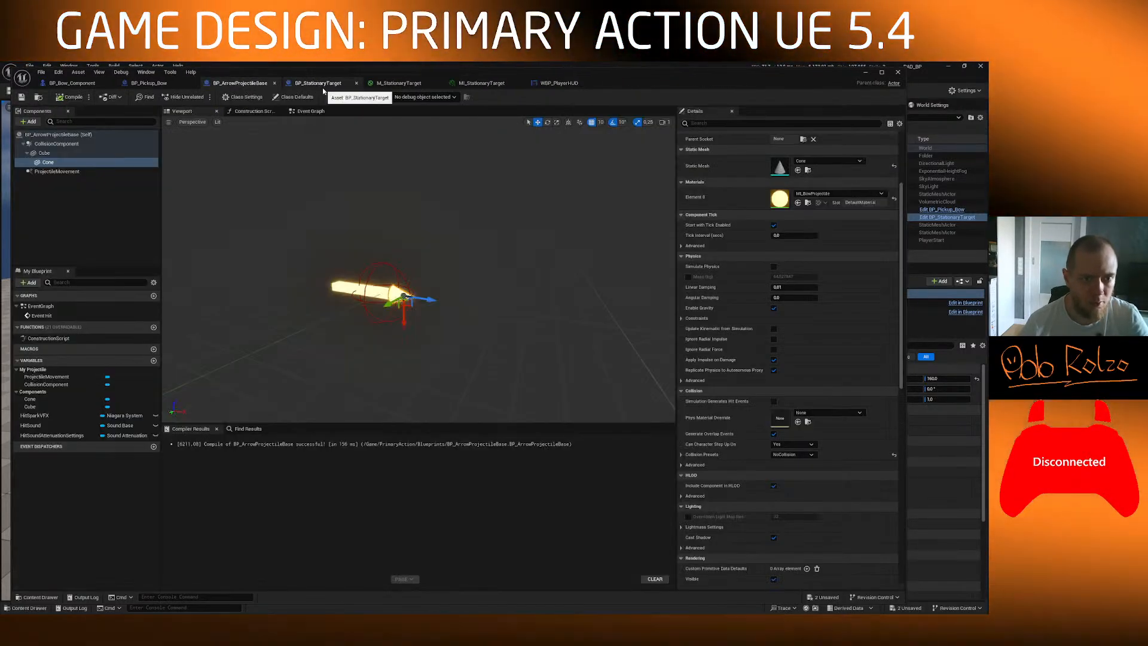
Step: Bring up BP_StationaryTarget and close the M_StationaryTarget and MI_StationaryTarget material editors
left_click(320, 86)
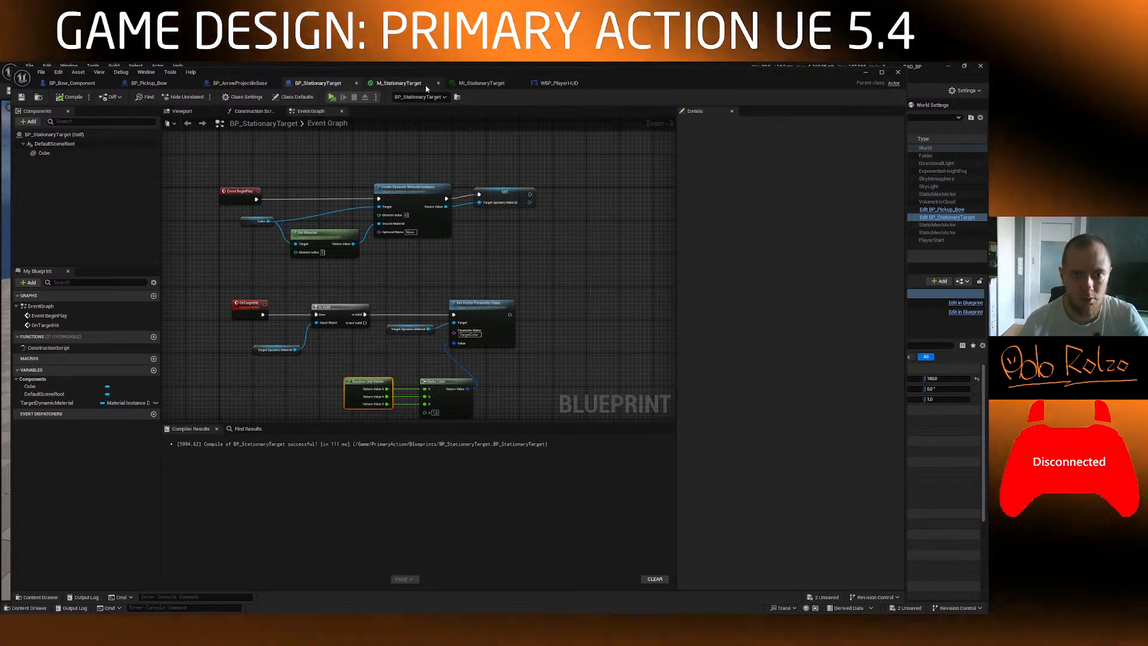
middle_click(414, 83)
middle_click(433, 85)
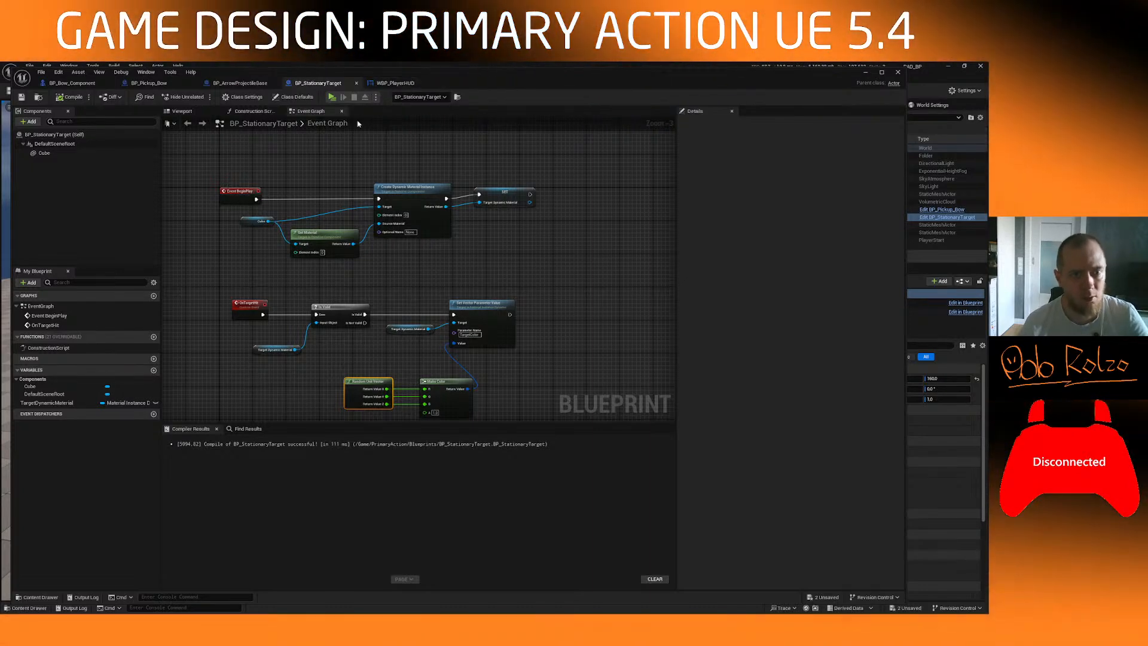
Step: Open the BP_FirstPersonCharacter blueprint from the Blueprints folder inside the FirstPerson content folder
left_click(72, 83)
left_click(149, 83)
left_click(293, 97)
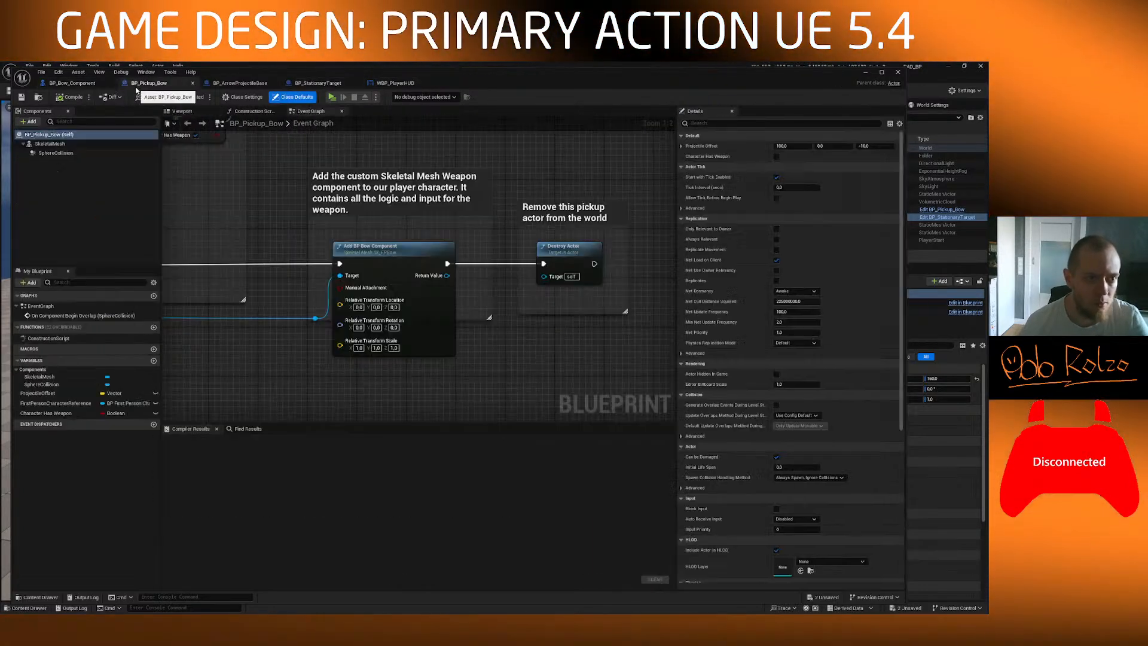
scroll(372, 250, "down", 7)
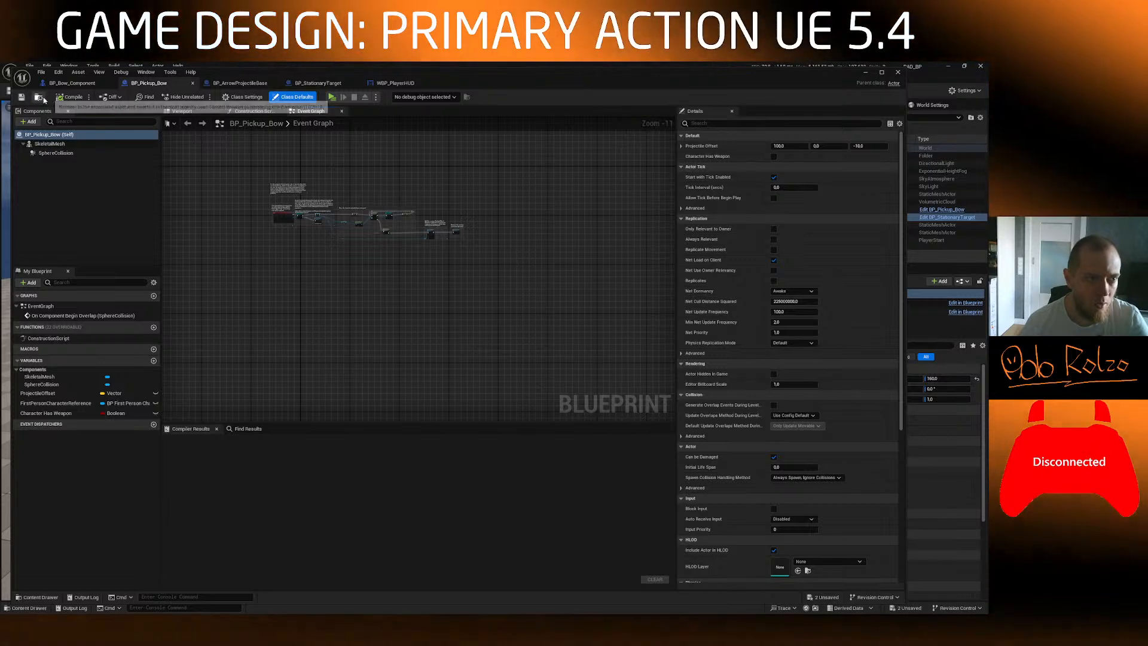
left_click(39, 98)
left_click(70, 448)
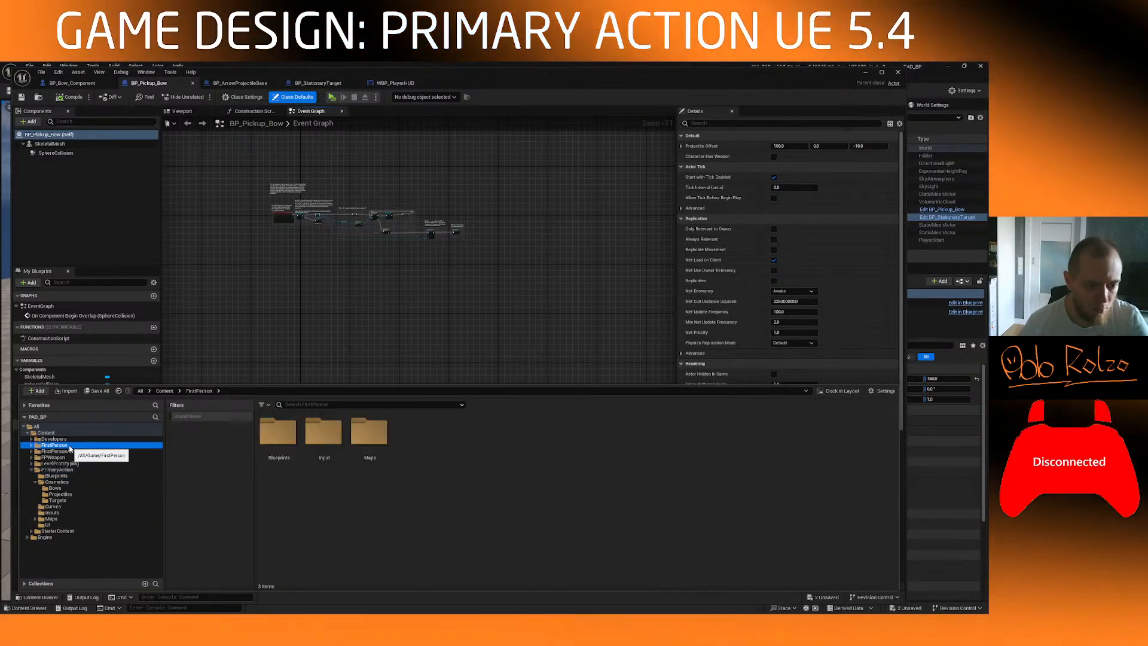
double_click(276, 431)
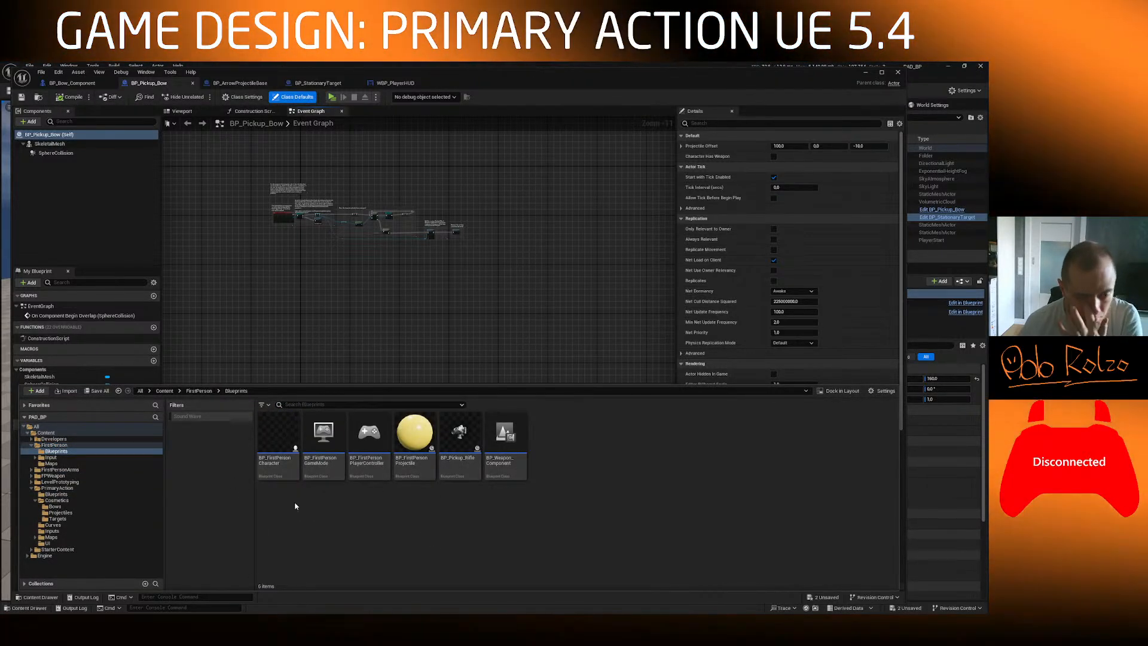
double_click(281, 462)
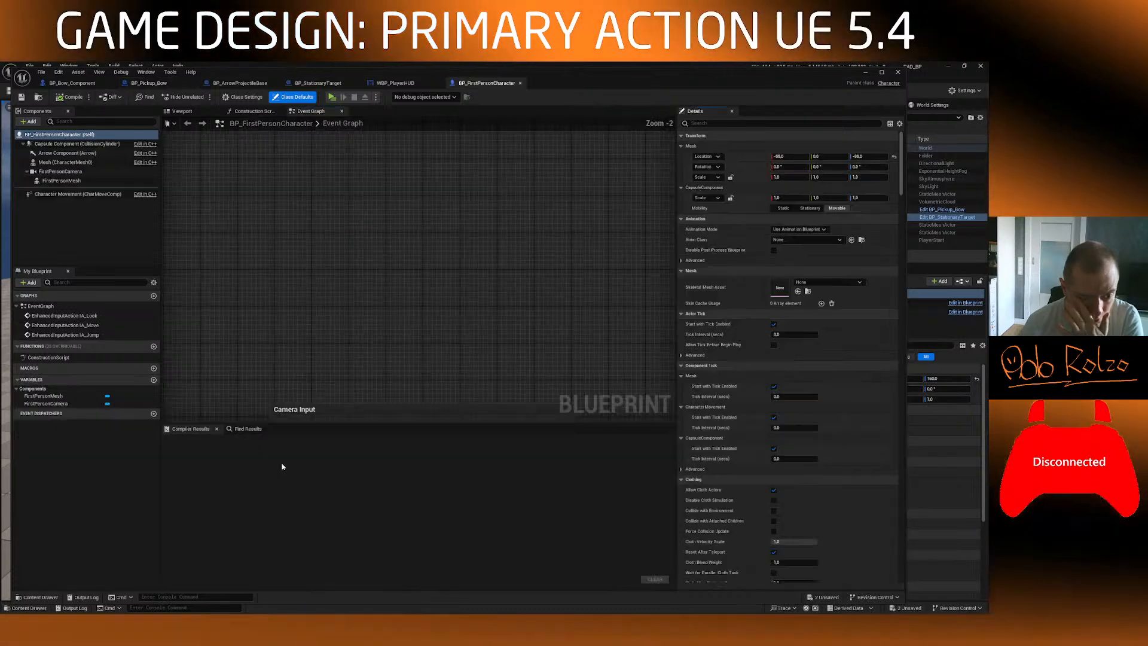
Step: Examine the camera, movement and jump input logic in the character's event graph
right_click_drag(298, 226, 356, 313)
scroll(356, 313, "down", 5)
right_click_drag(433, 390, 387, 346)
scroll(379, 351, "up", 6)
scroll(286, 362, "down", 2)
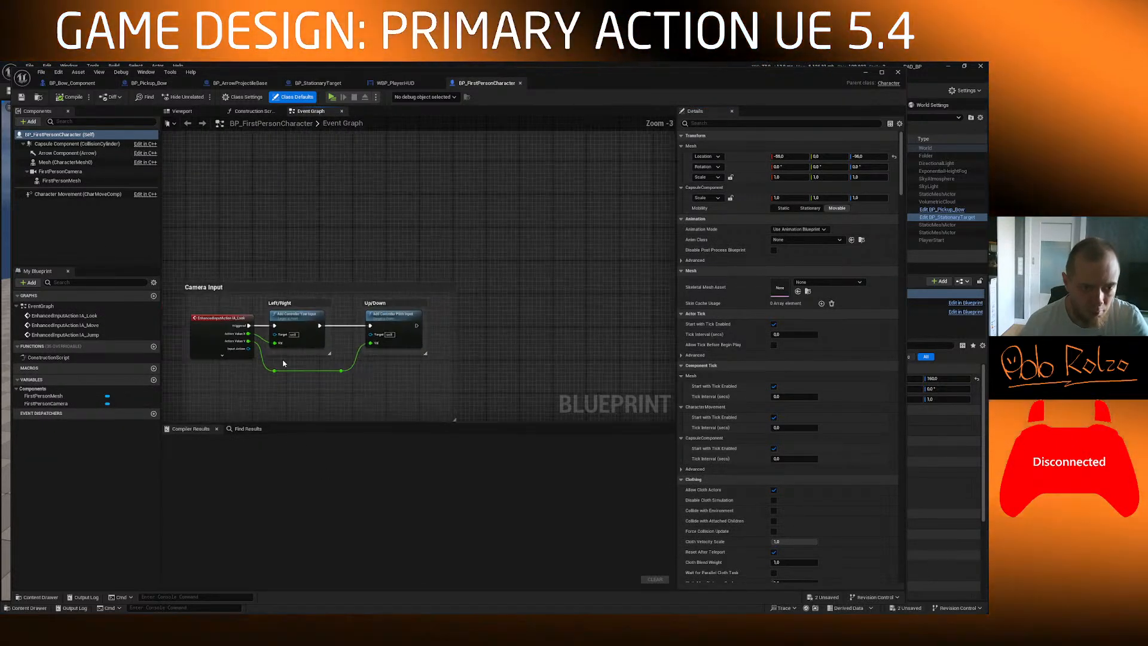
right_click_drag(273, 396, 305, 302)
right_click_drag(288, 344, 322, 155)
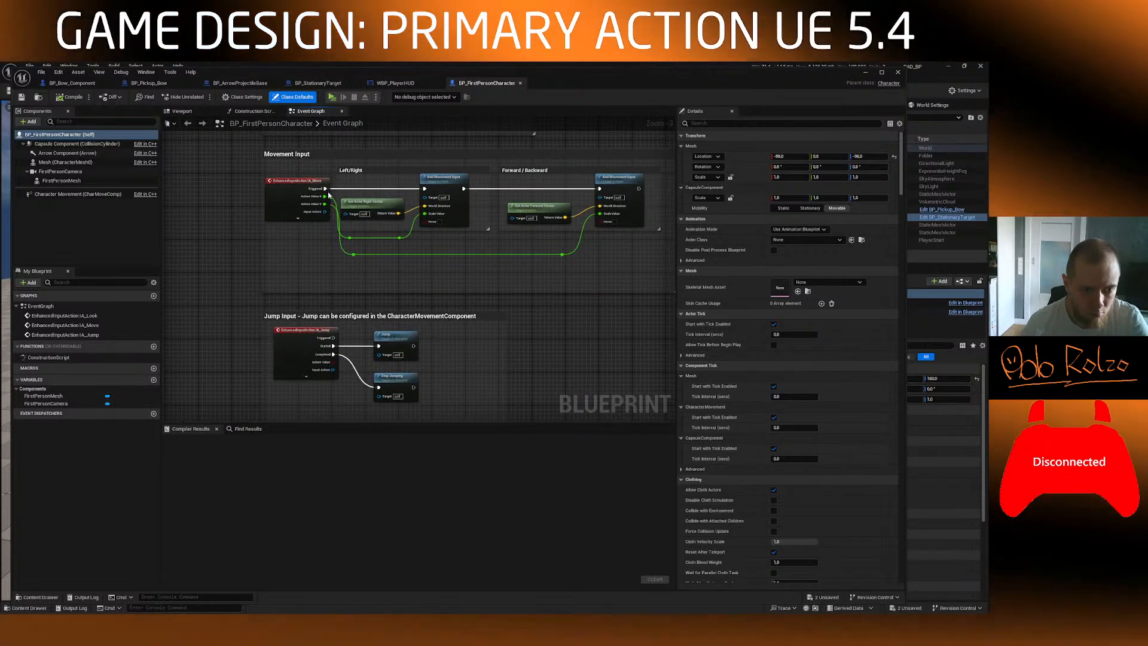
right_click_drag(358, 335, 342, 189)
right_click(281, 317)
type("begin play")
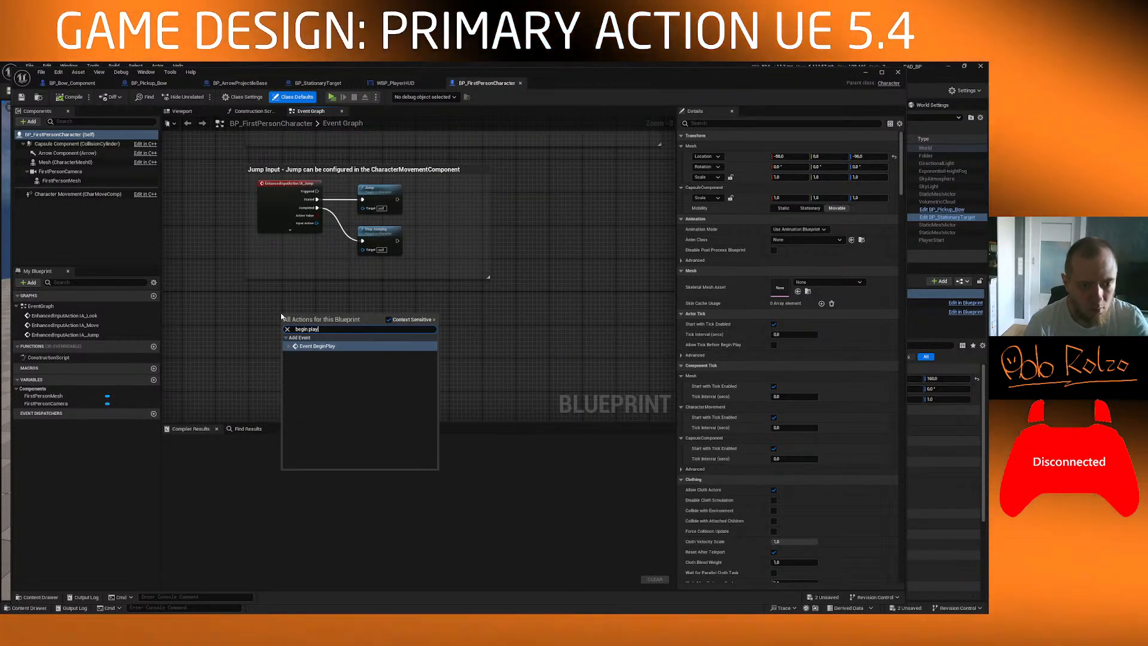
key("Return")
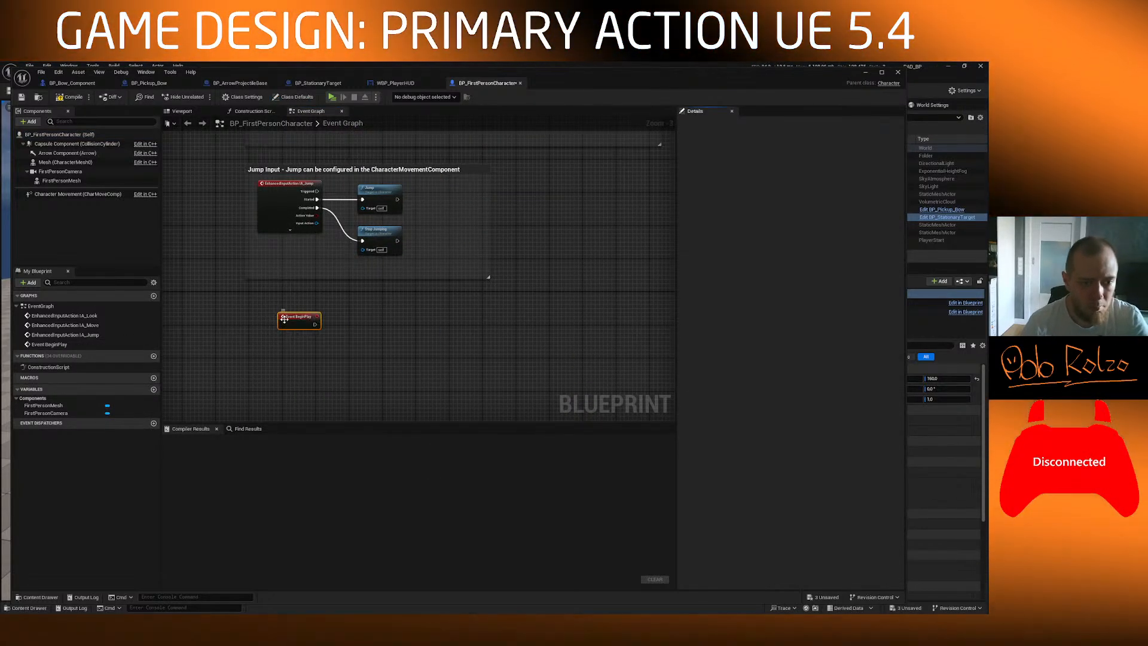
scroll(345, 316, "up", 1)
right_click_drag(344, 317, 272, 269)
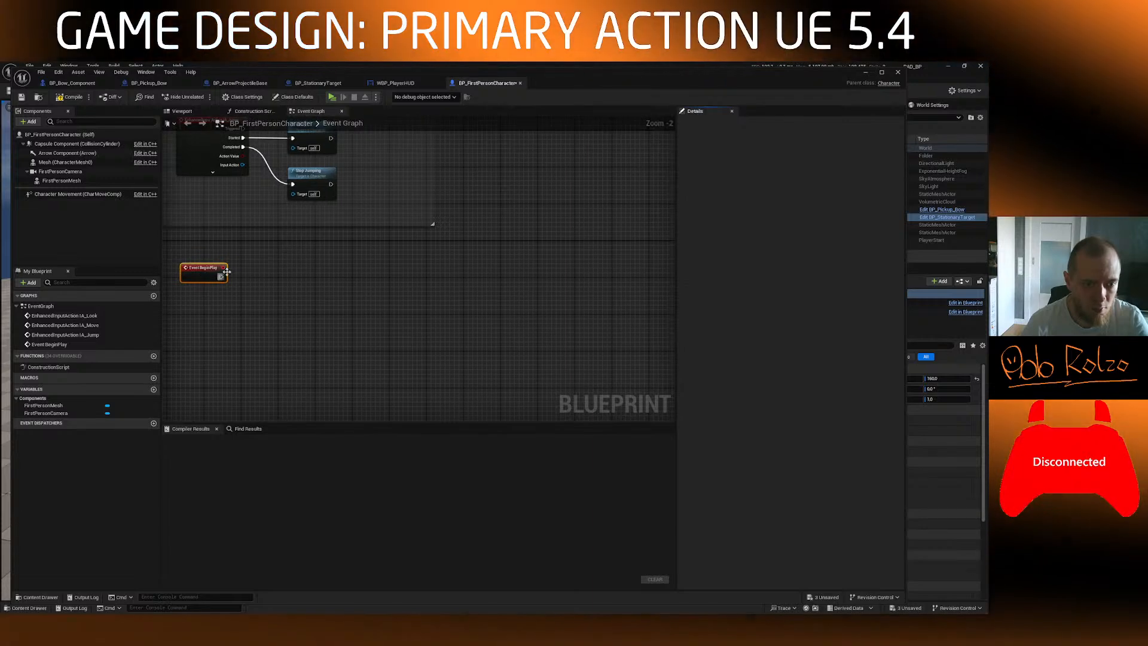
left_click_drag(221, 276, 252, 279)
type("create wid")
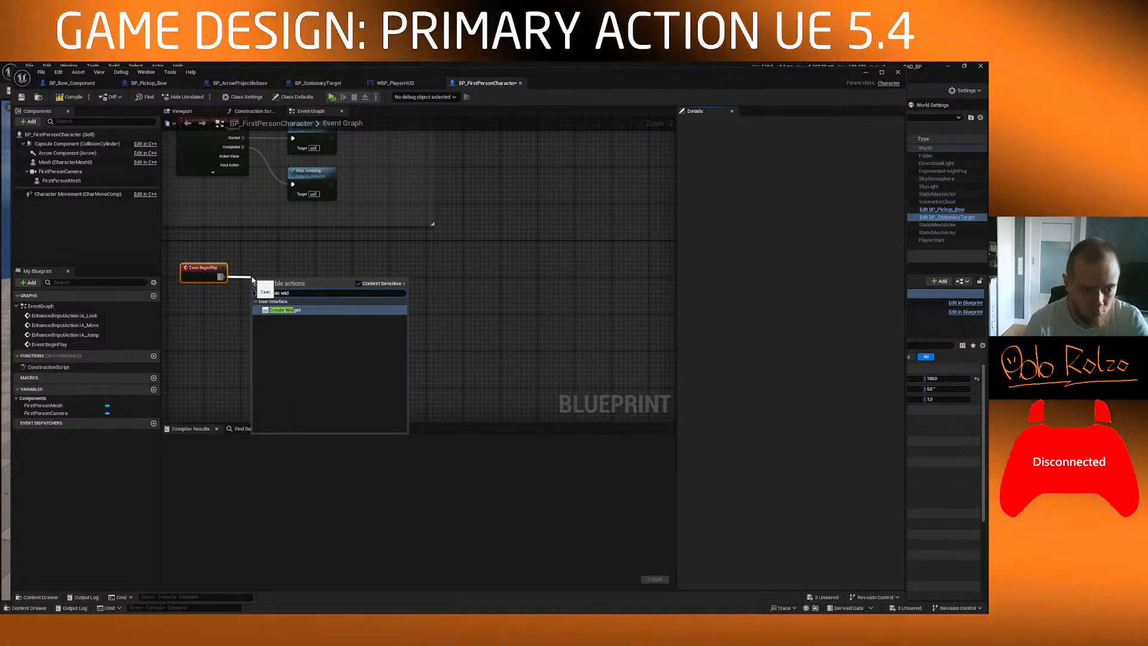
key("Return")
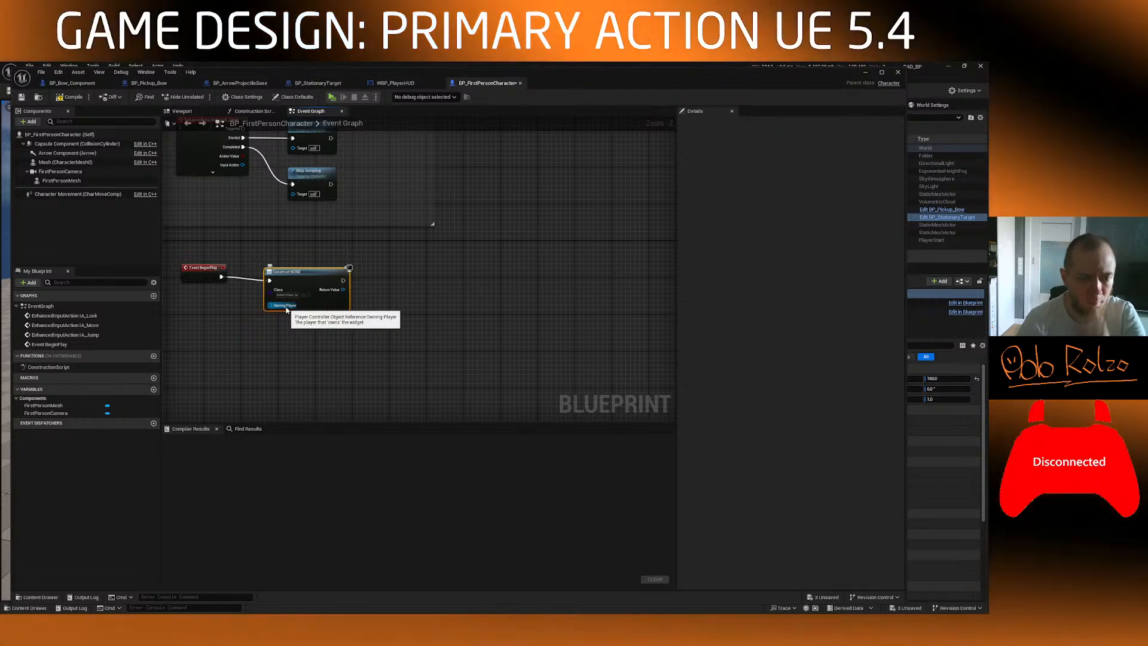
left_click_drag(190, 302, 348, 268)
key("Delete")
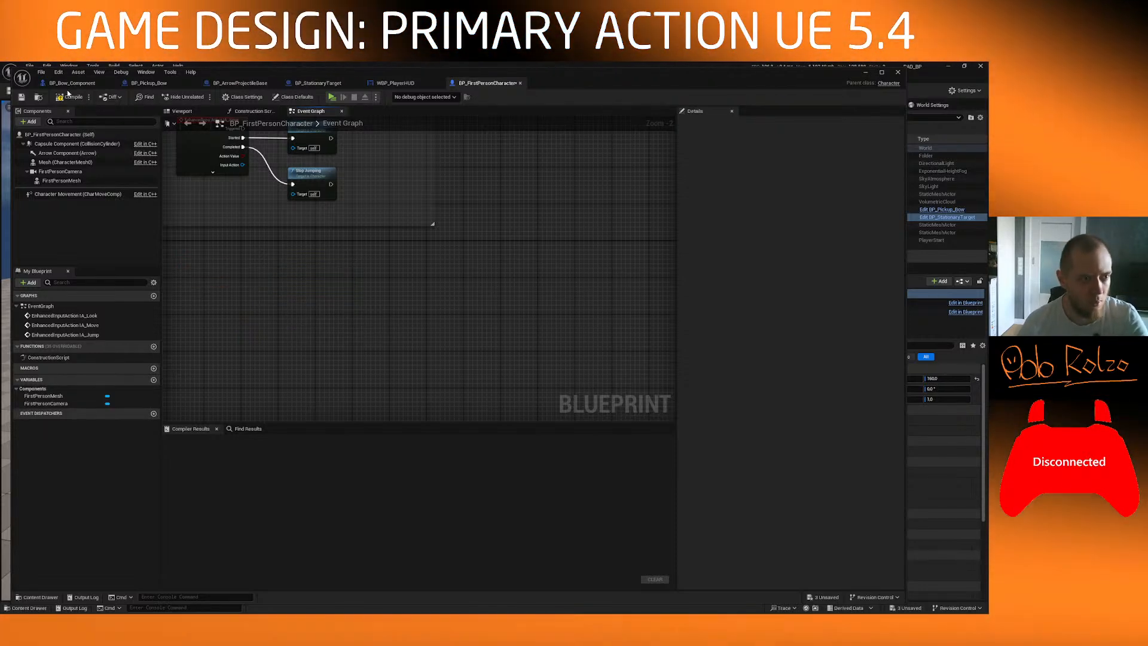
Step: Open the BP_FirstPersonPlayerController blueprint at the end of its Event BeginPlay chain
key("ctrl+space")
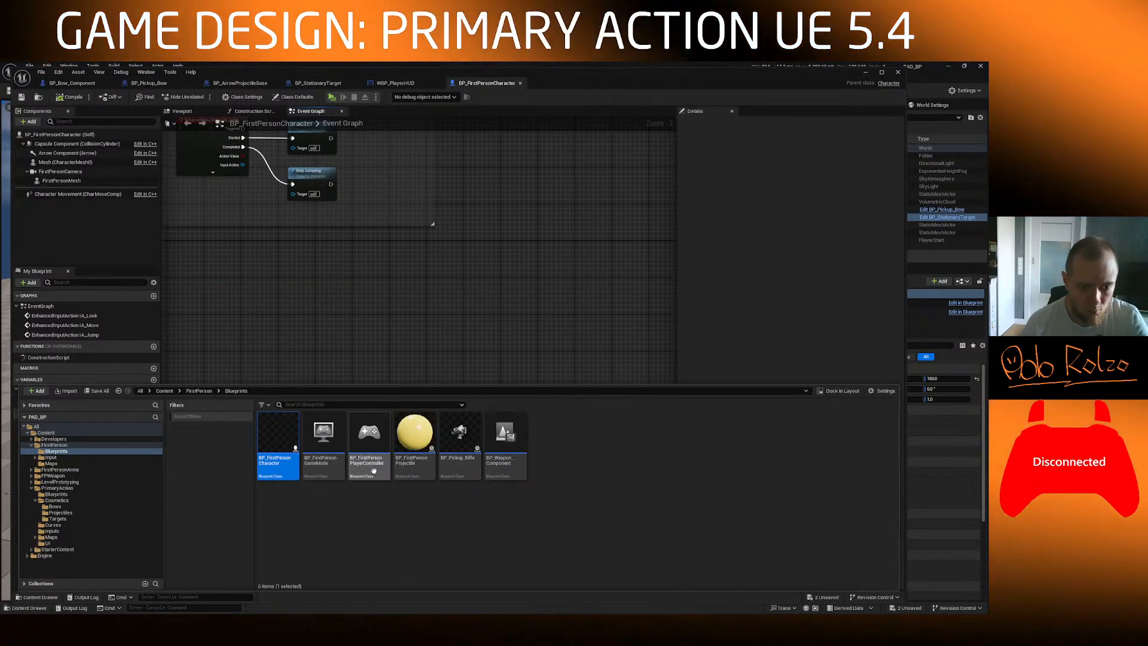
double_click(367, 436)
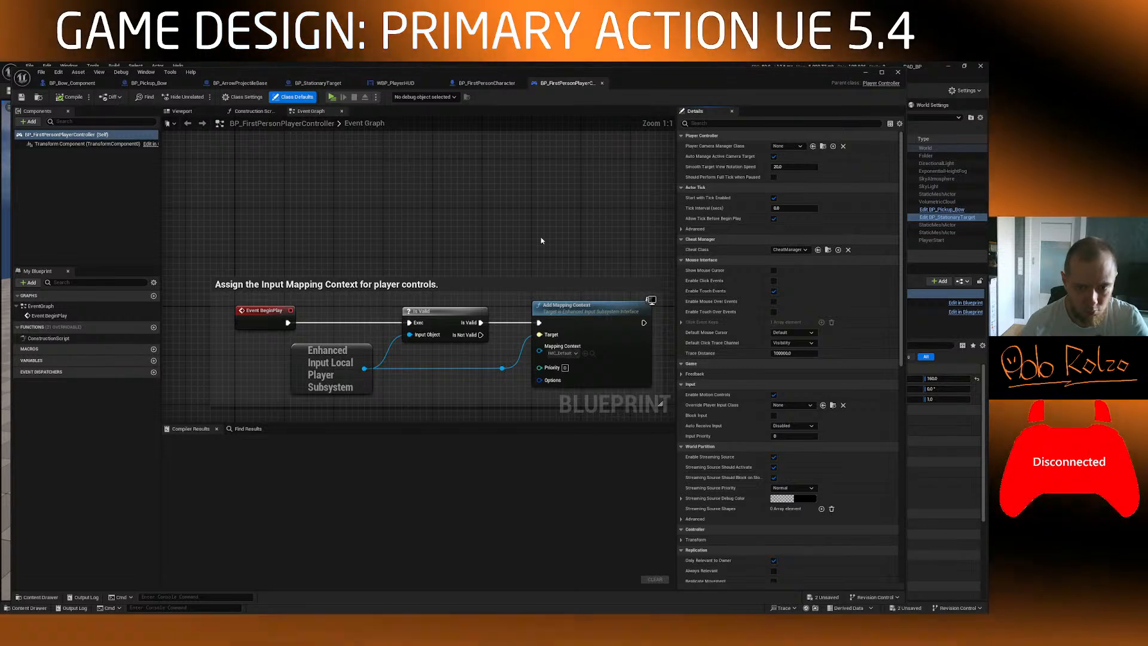
right_click_drag(541, 241, 412, 216)
scroll(428, 335, "down", 6)
scroll(428, 341, "up", 5)
right_click_drag(422, 279, 351, 371)
Step: Add a Create Widget node and connect its execution input to the output of Add Mapping Context
right_click(493, 280)
type("create wid")
key("Return")
right_click_drag(463, 276, 338, 263)
left_click_drag(303, 254, 429, 251)
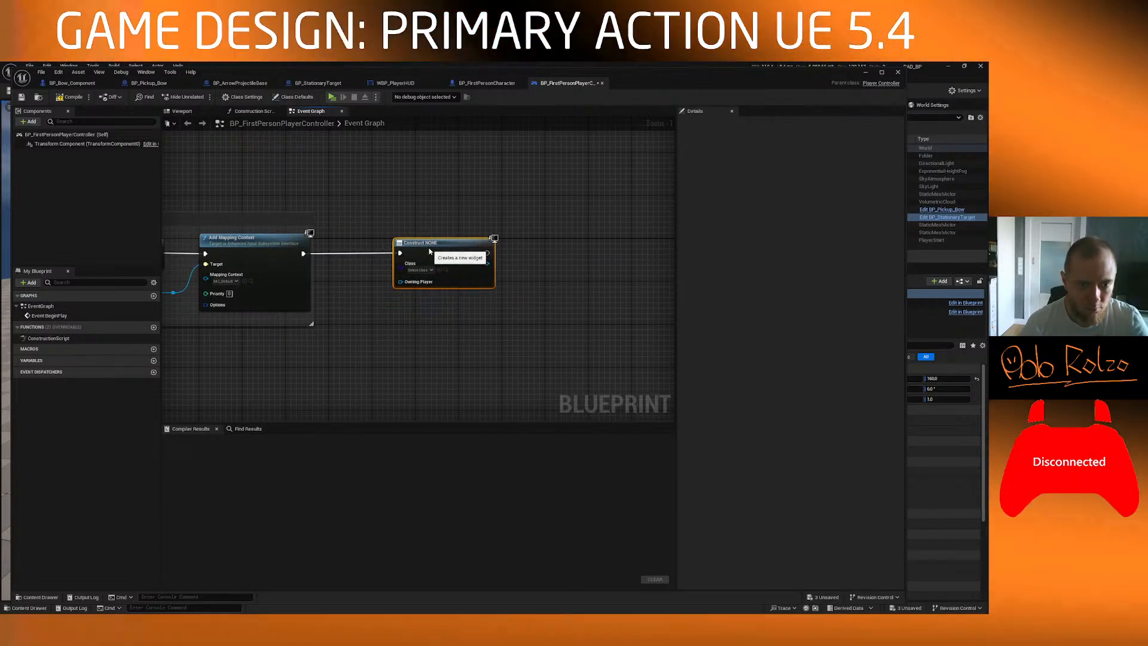
Step: Set the Create Widget node's class to WBP_PlayerHUD and feed its Owning Player from a Self reference
left_click(420, 269)
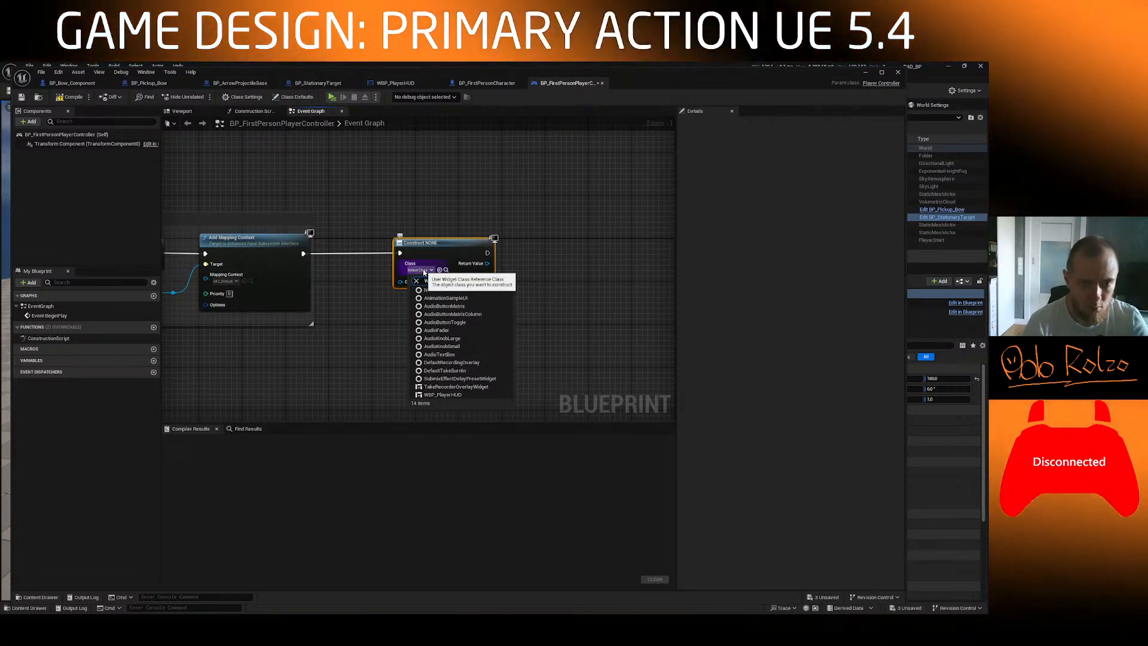
type("WBP")
left_click(429, 289)
mouse_move(417, 286)
left_mouse_down()
mouse_move(335, 296)
mouse_move(380, 302)
mouse_move(401, 284)
left_mouse_up()
type("self")
key("Return")
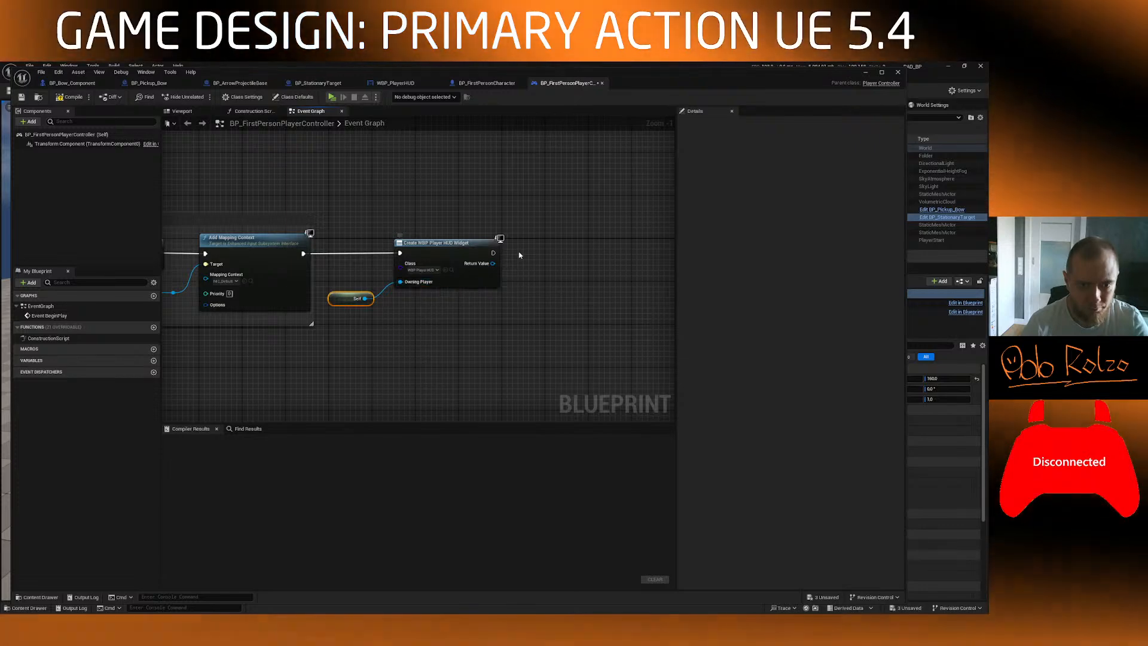
Step: Add an Add to Viewport node from the Create Widget node's return value
right_click_drag(401, 284, 259, 295)
left_click_drag(350, 274, 383, 275)
type("add to v")
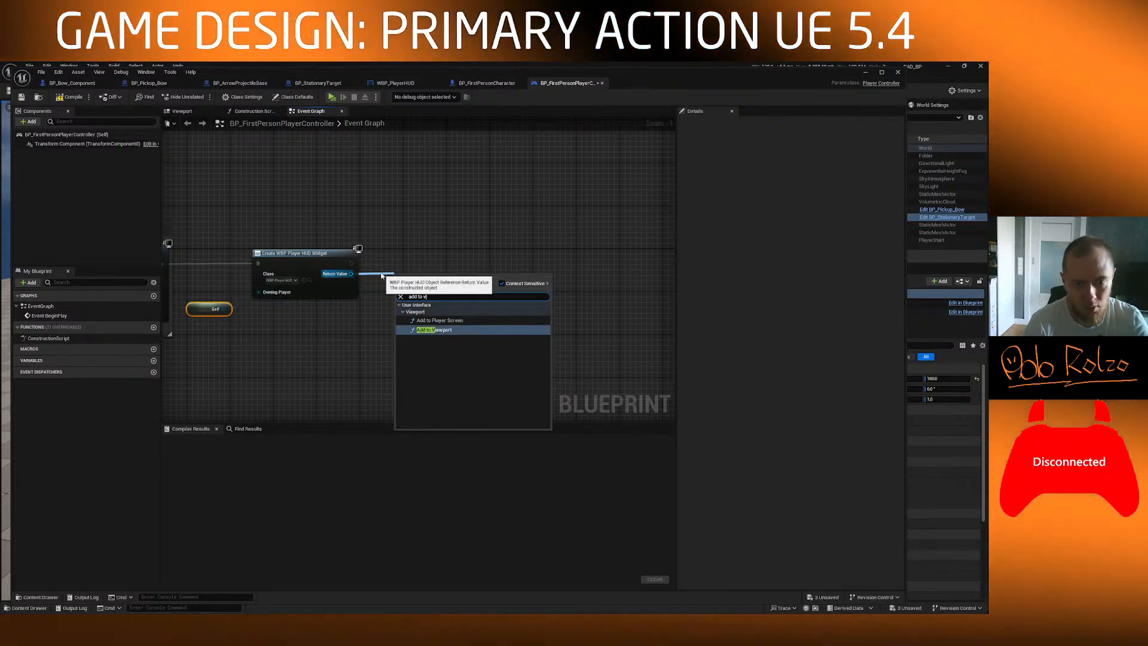
key("Return")
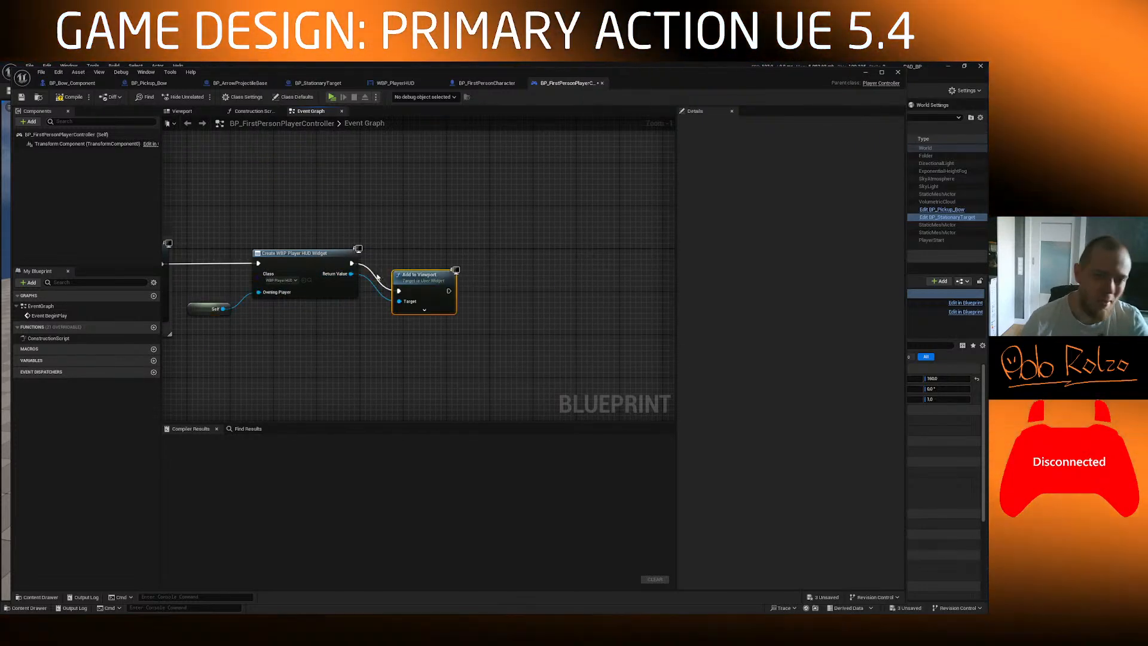
Step: Align the Self, Create Widget and Add to Viewport nodes with the execution line, and compile the player controller blueprint
left_click_drag(213, 341, 444, 254)
scroll(410, 205, "down", 3)
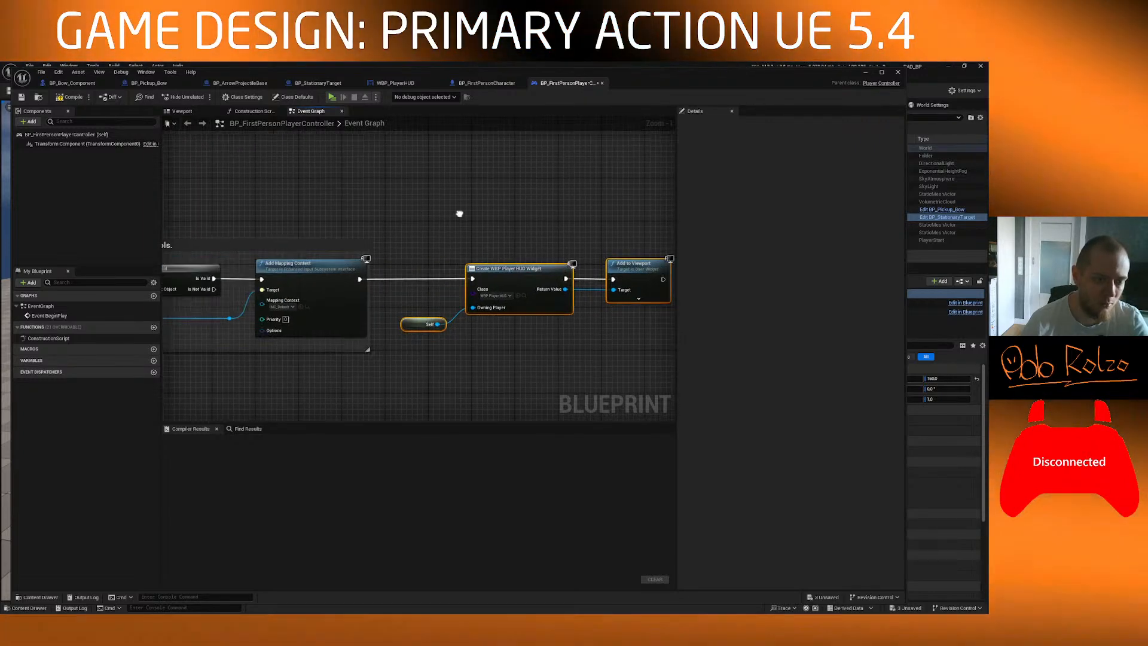
left_click(70, 97)
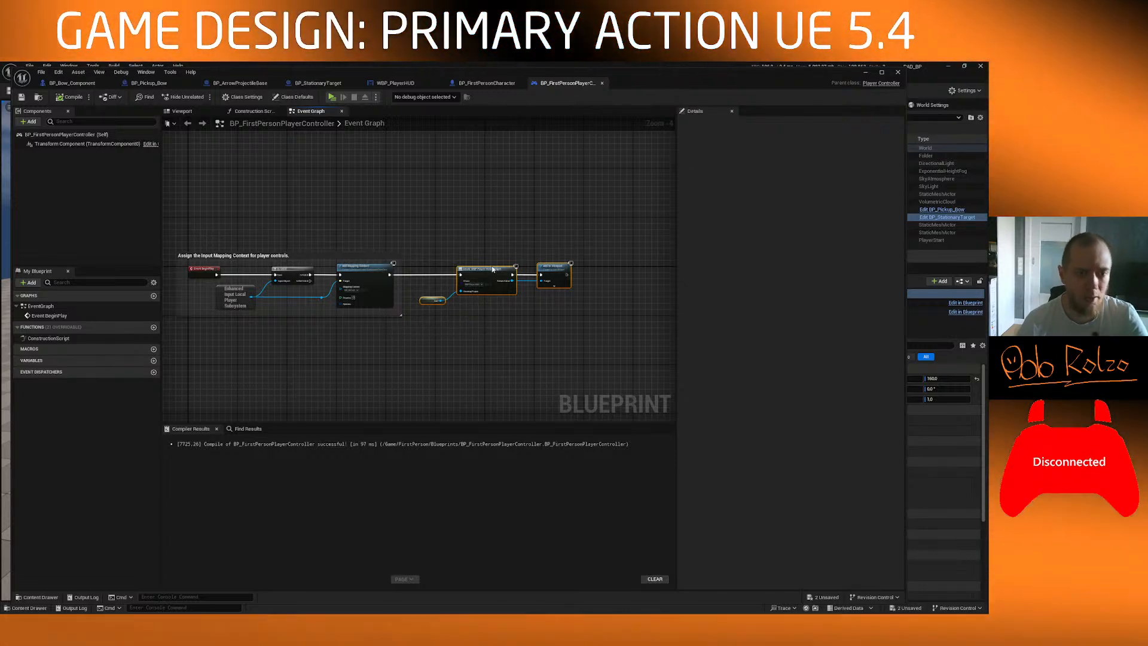
Step: Play-test the level from the main editor, pick up the bow and fire arrows at the stationary target using the crosshair
right_click_drag(530, 249, 484, 239)
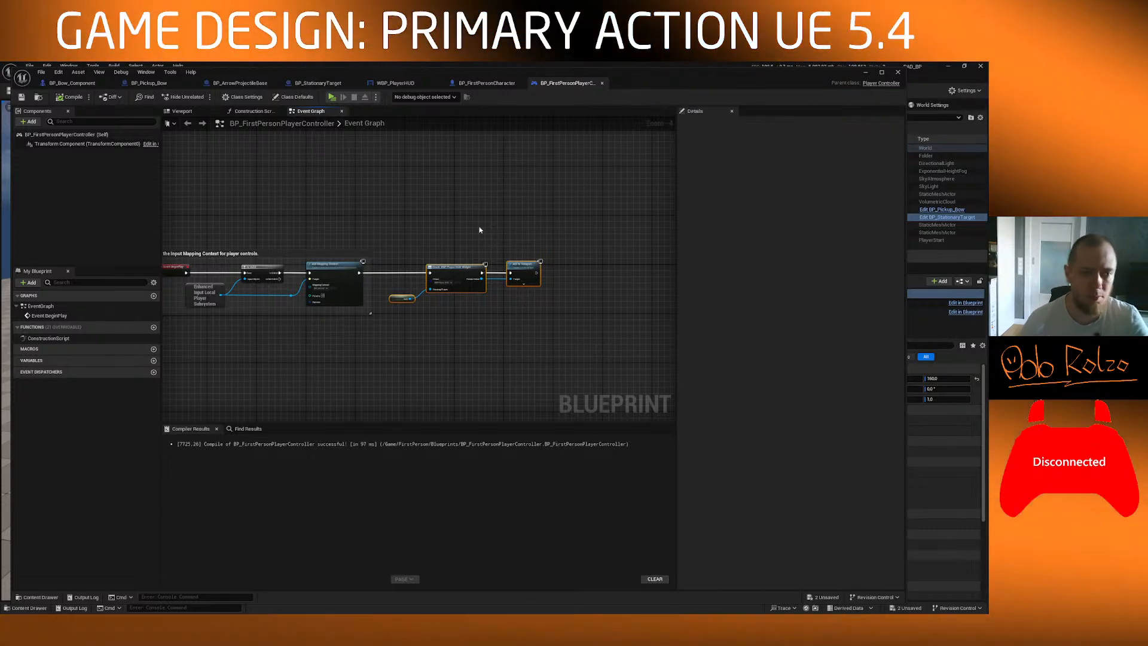
left_click(864, 73)
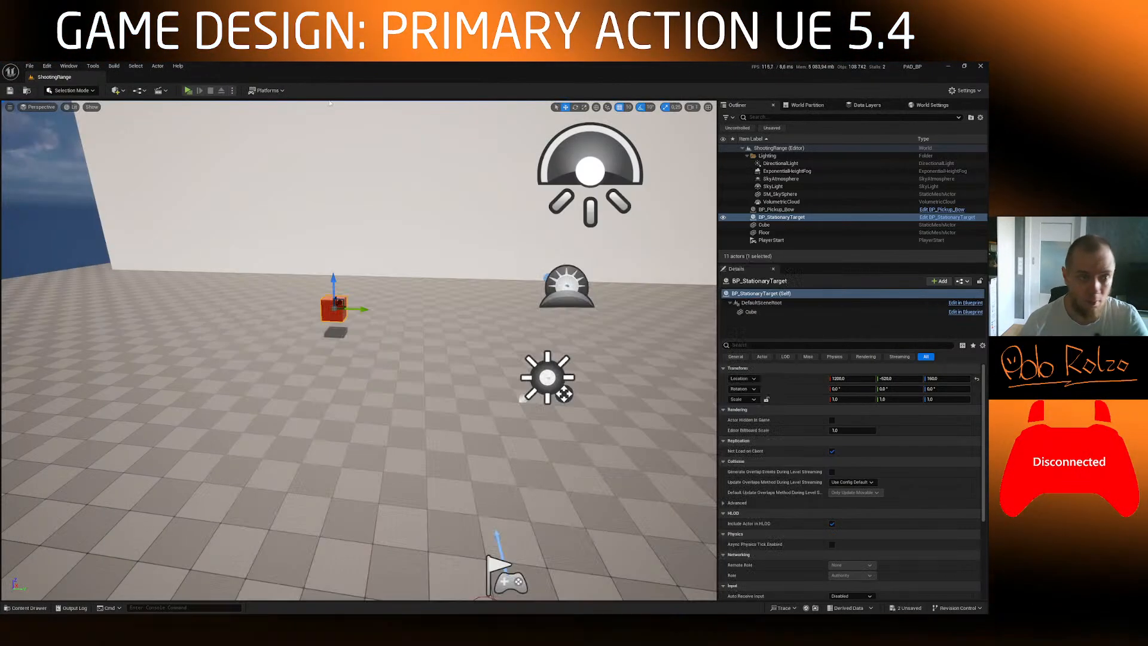
left_click(187, 90)
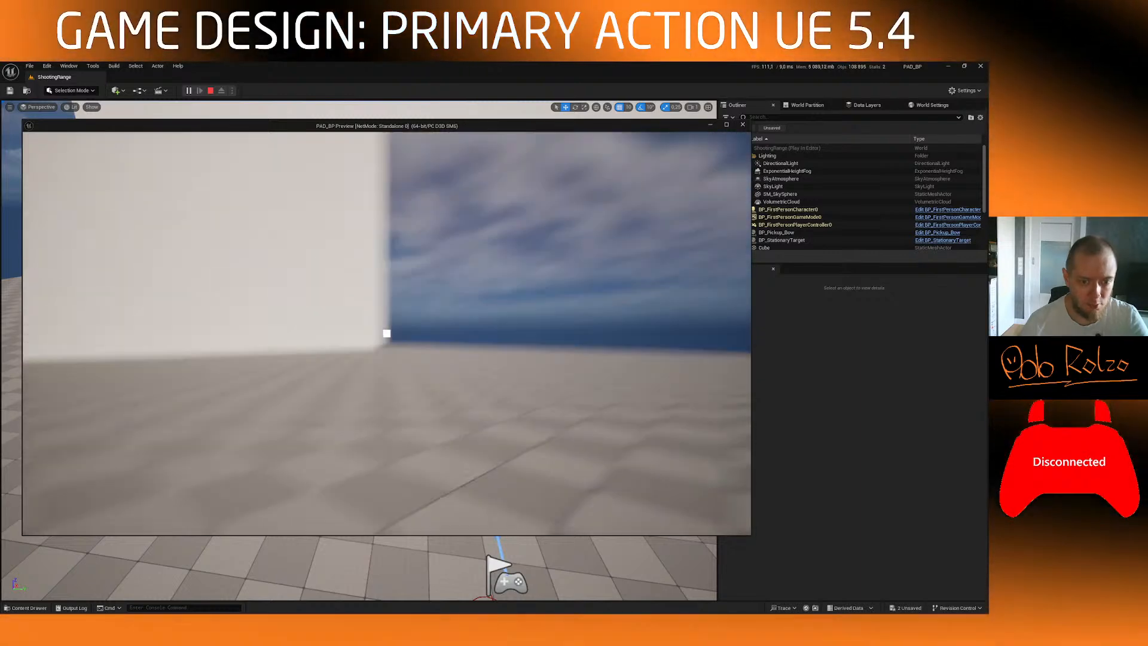
key("w")
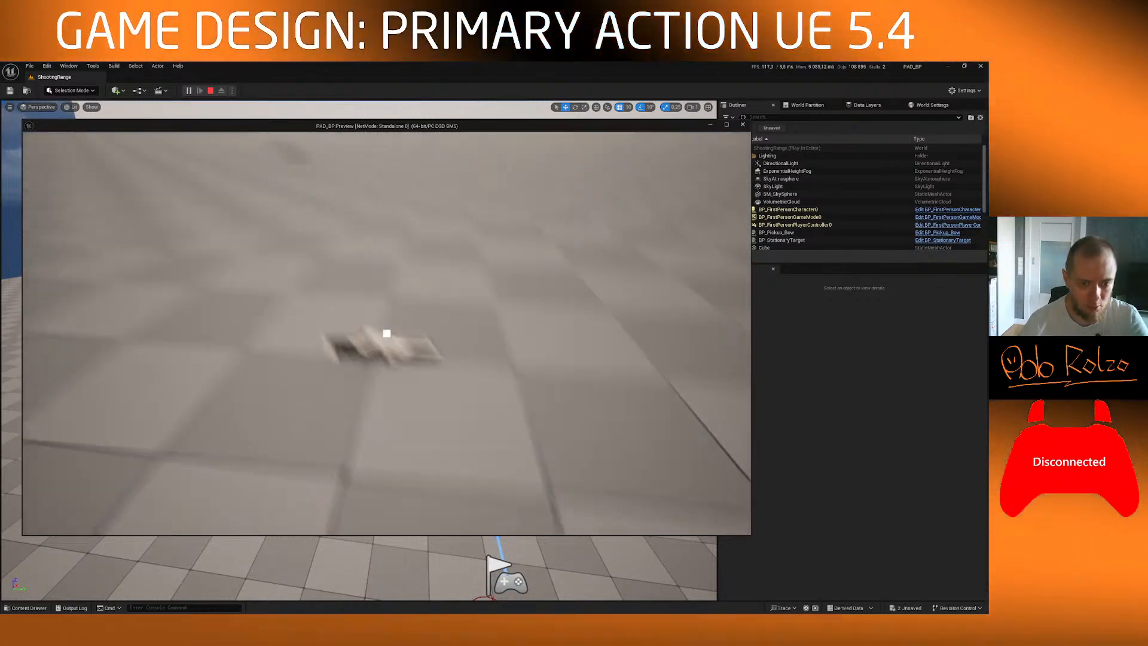
left_click(387, 333)
left_click(387, 333)
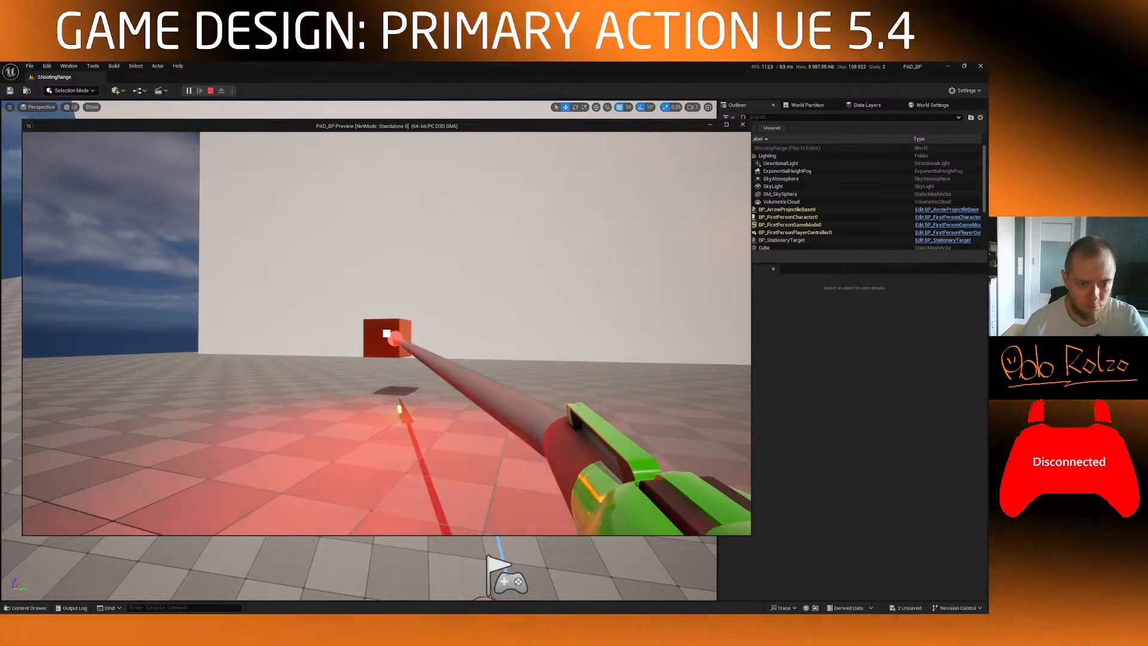
left_click(387, 333)
left_click(387, 333)
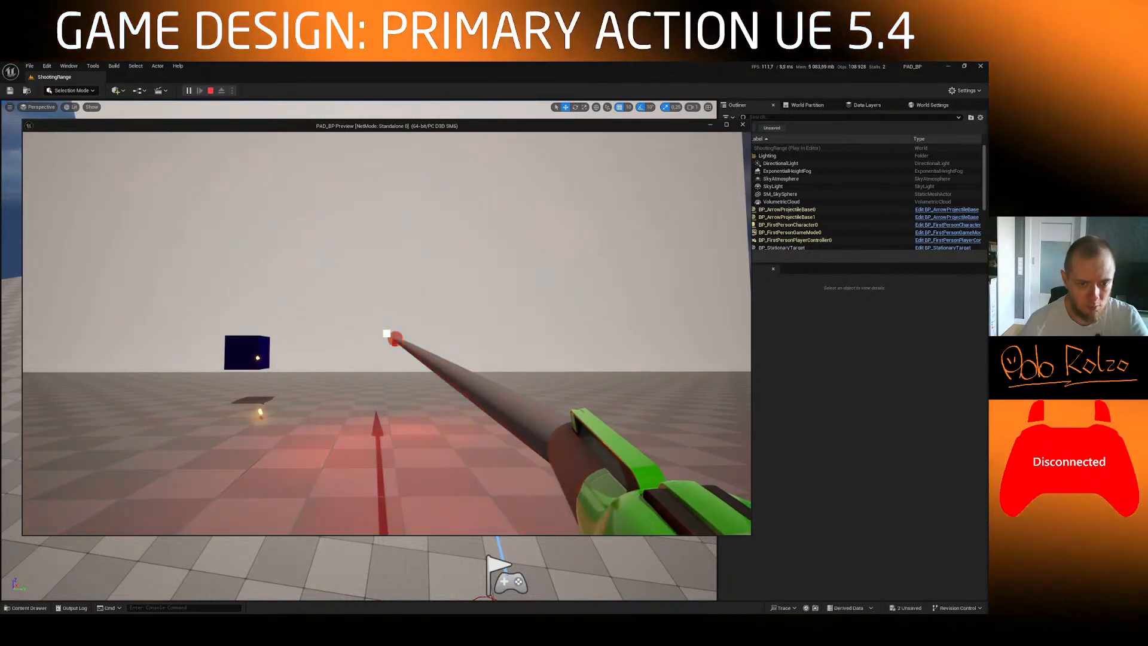
left_click(386, 333)
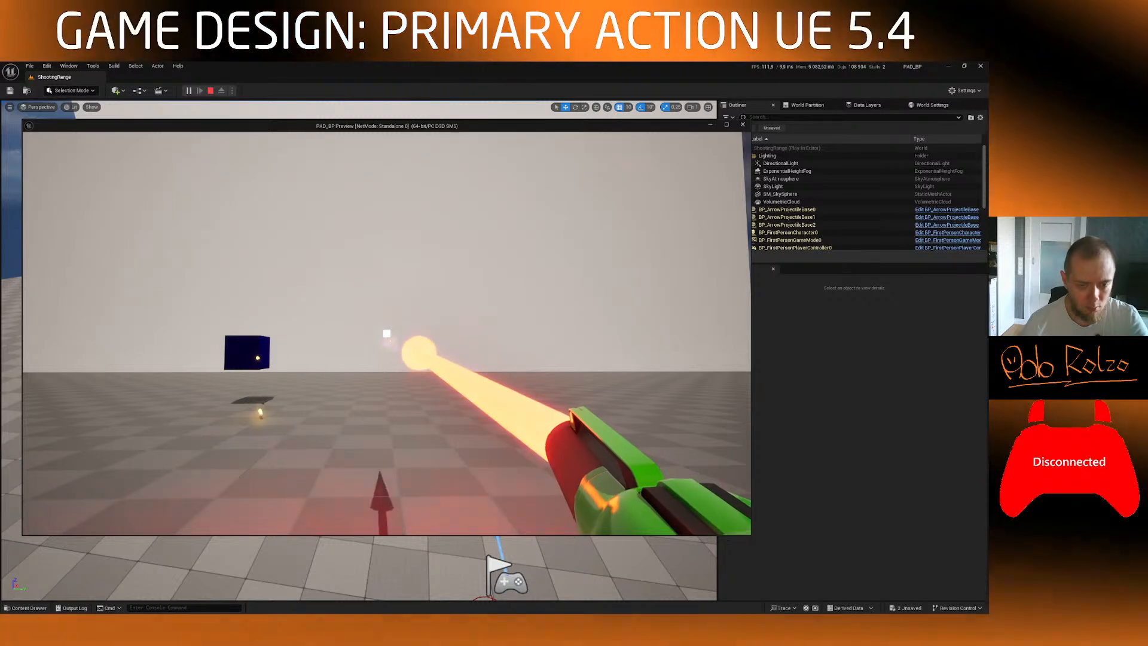
Step: Walk around the shooting range, fire more arrows at the wall to check their impact against the crosshair, and end the play test
key("w")
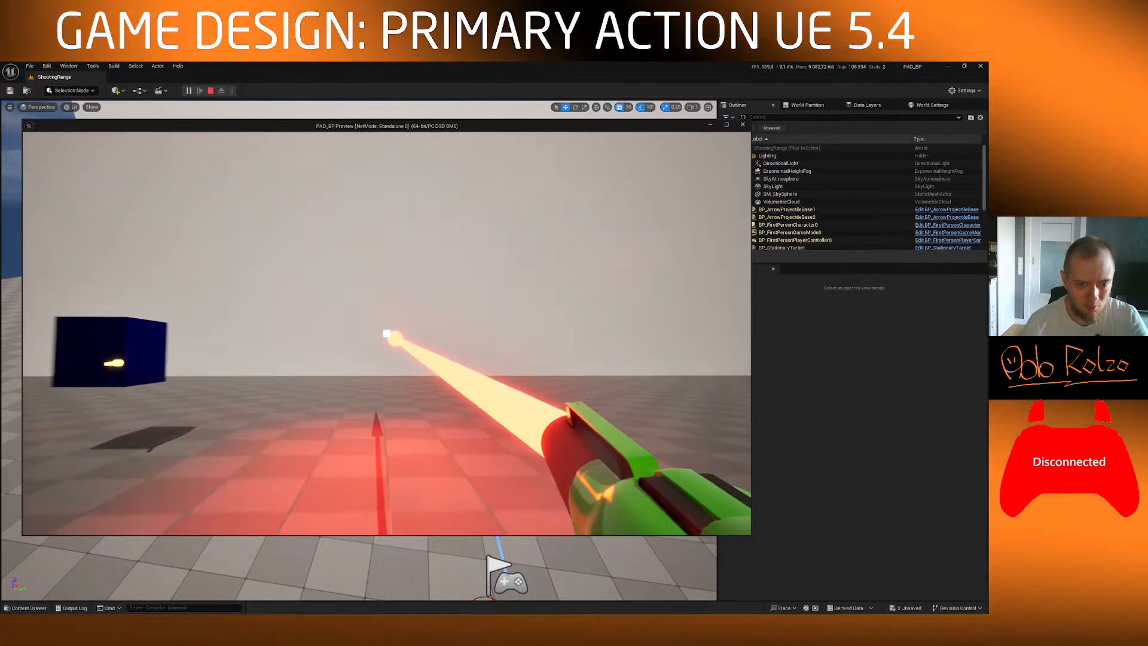
left_click(387, 333)
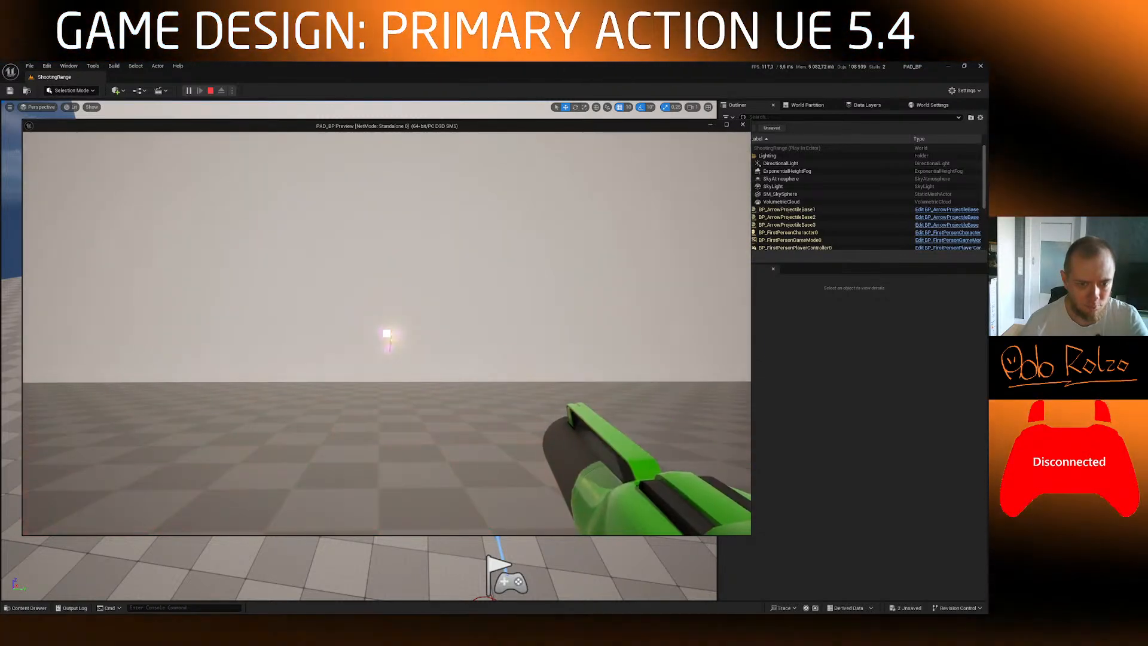
key("s")
key("d")
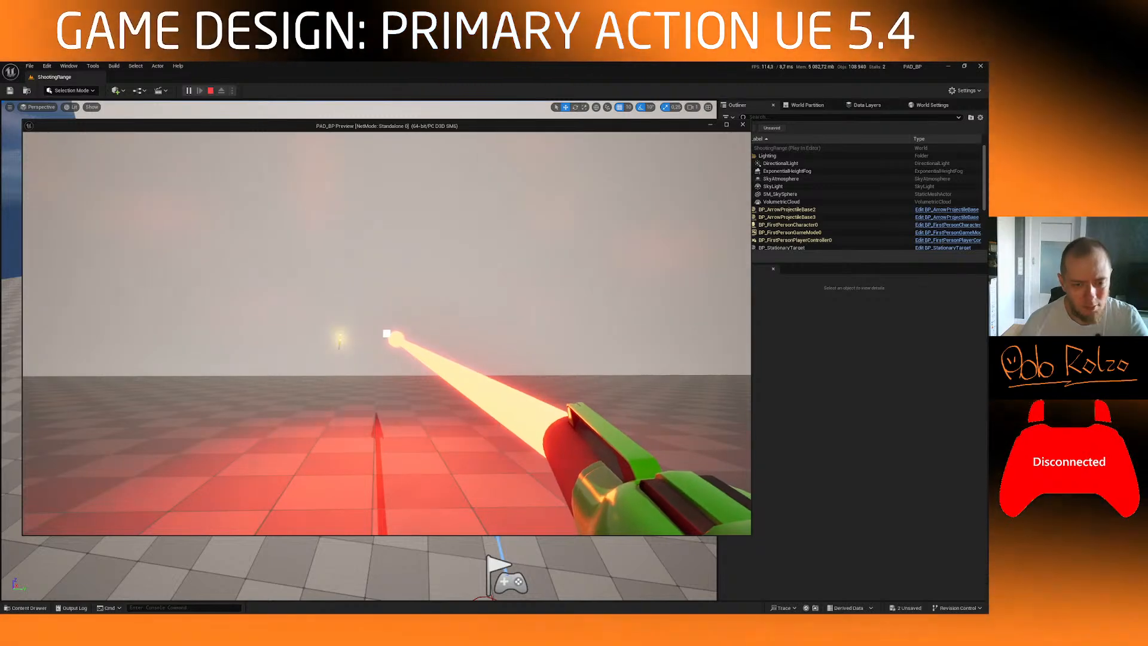
left_click(387, 333)
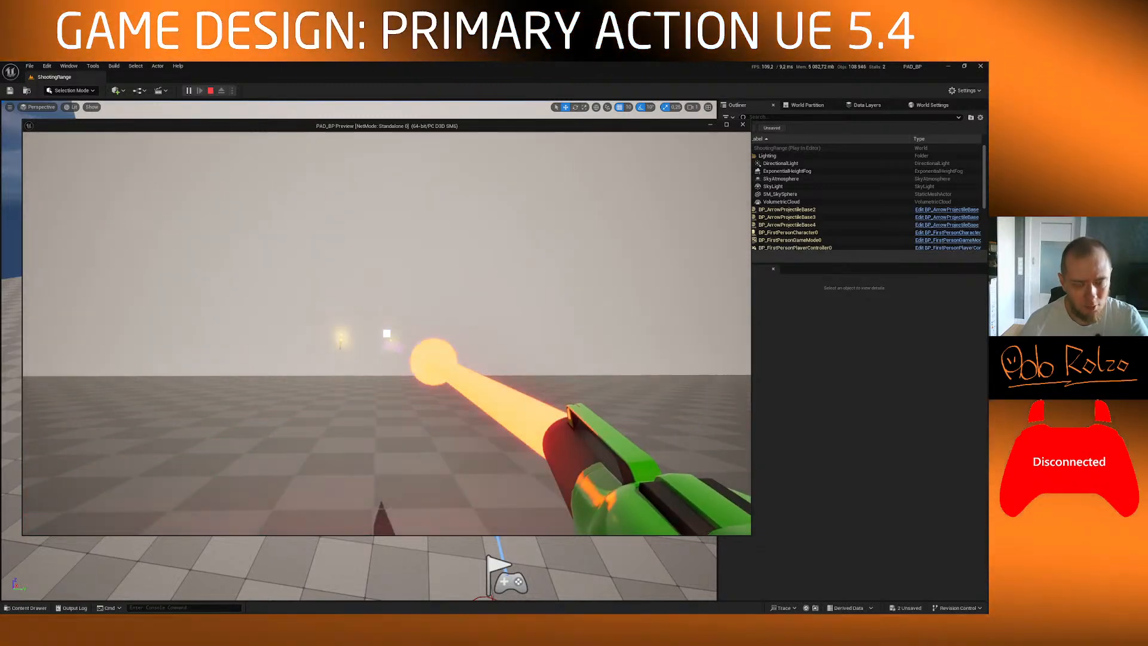
key("a")
key("w")
key("a")
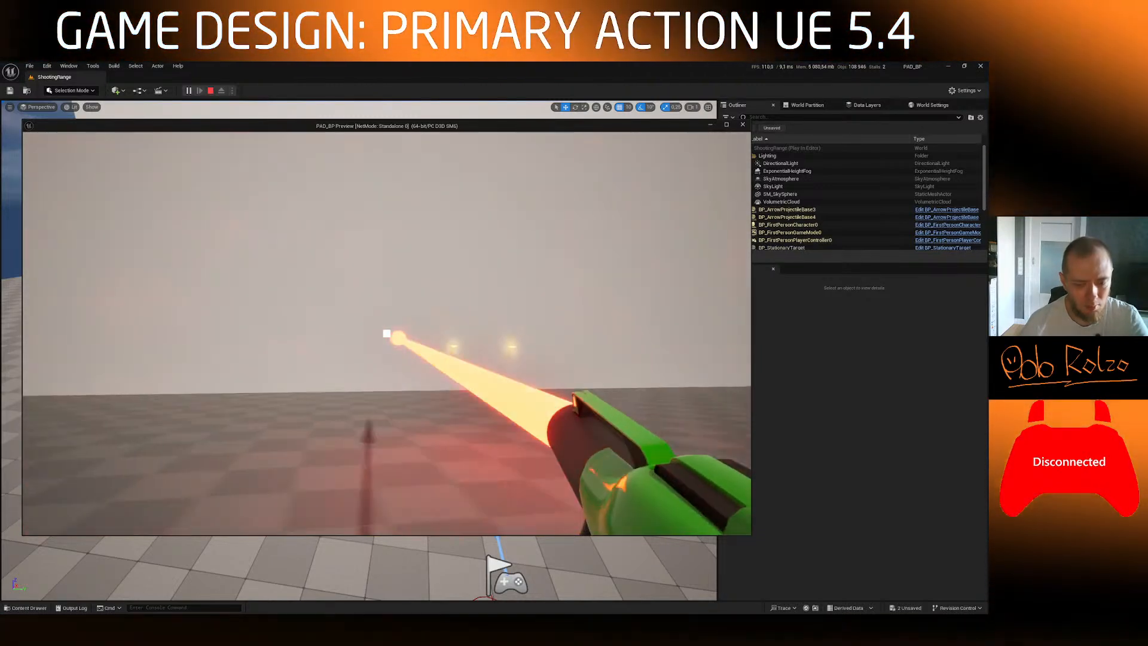
left_click(387, 333)
left_click(386, 333)
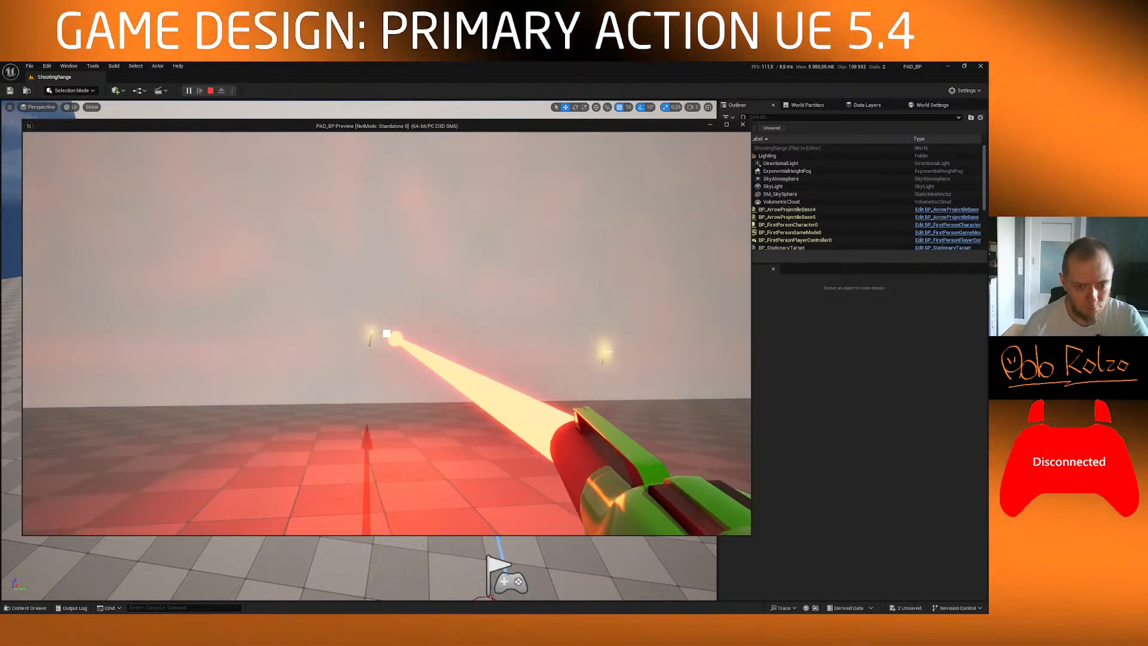
left_click(387, 333)
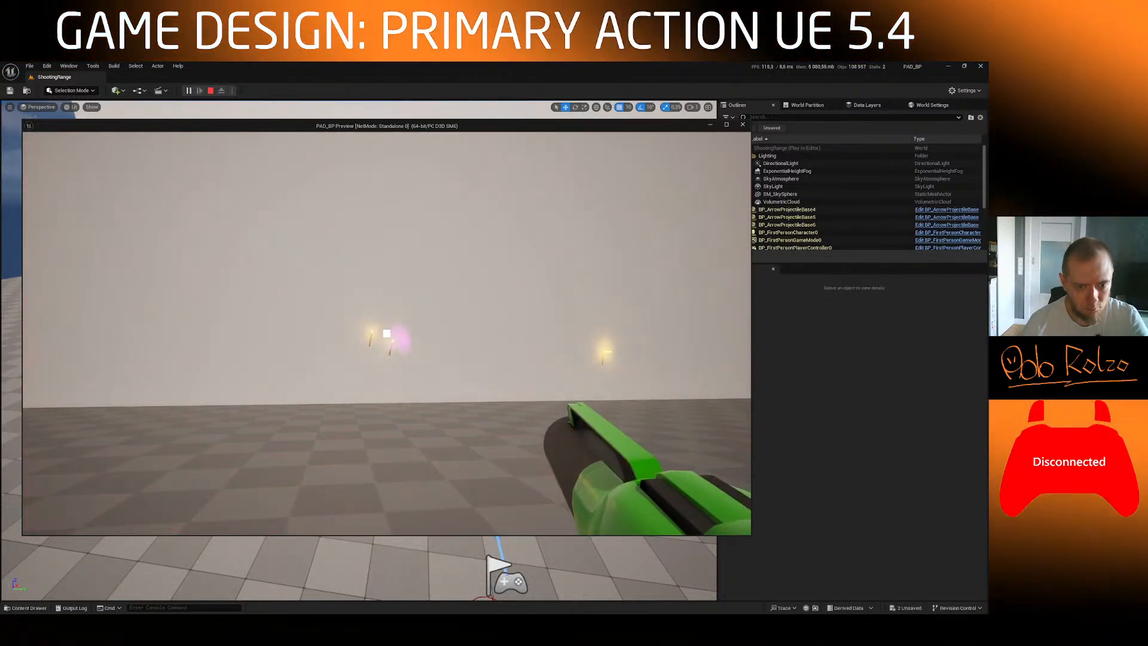
left_click(387, 333)
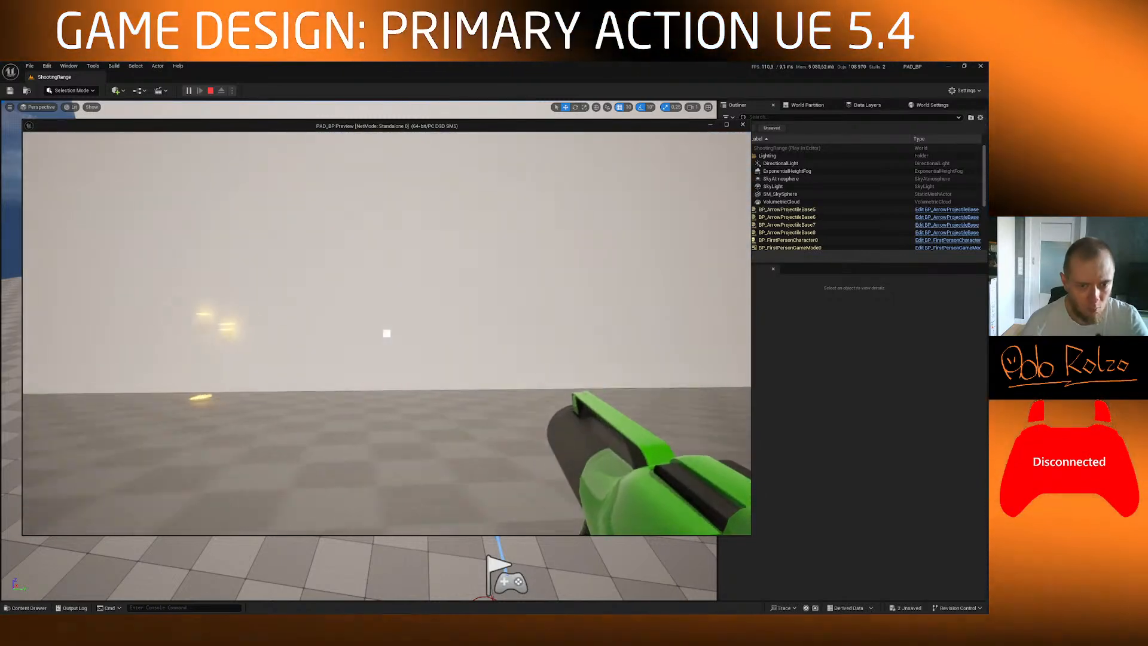
left_click_drag(386, 333, 387, 333)
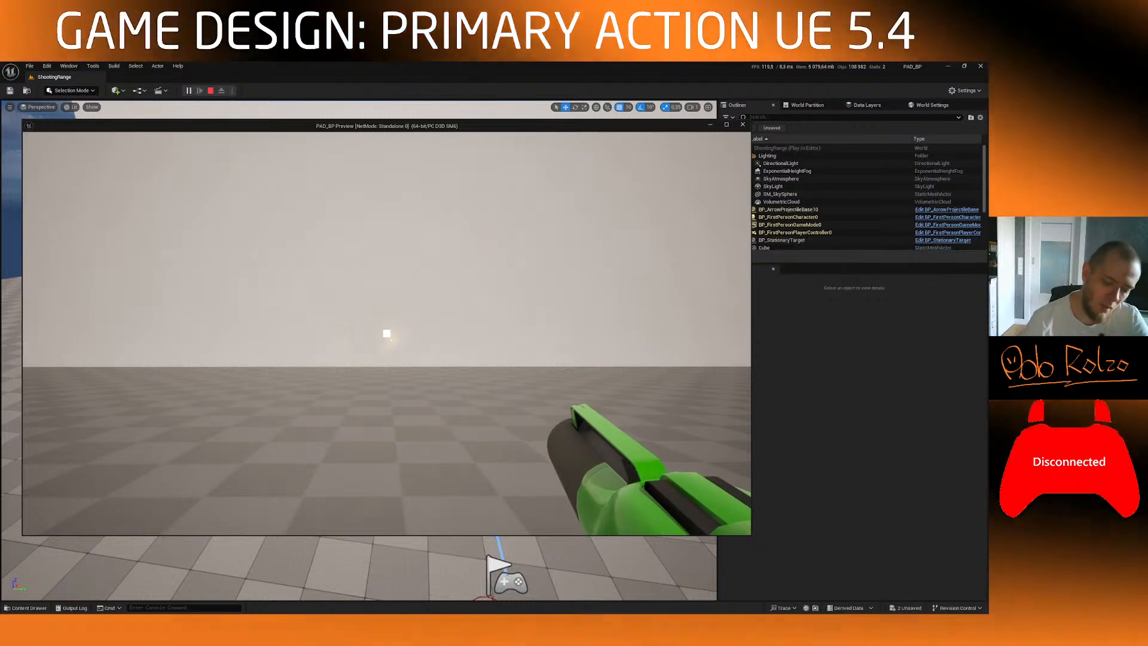
key("Escape")
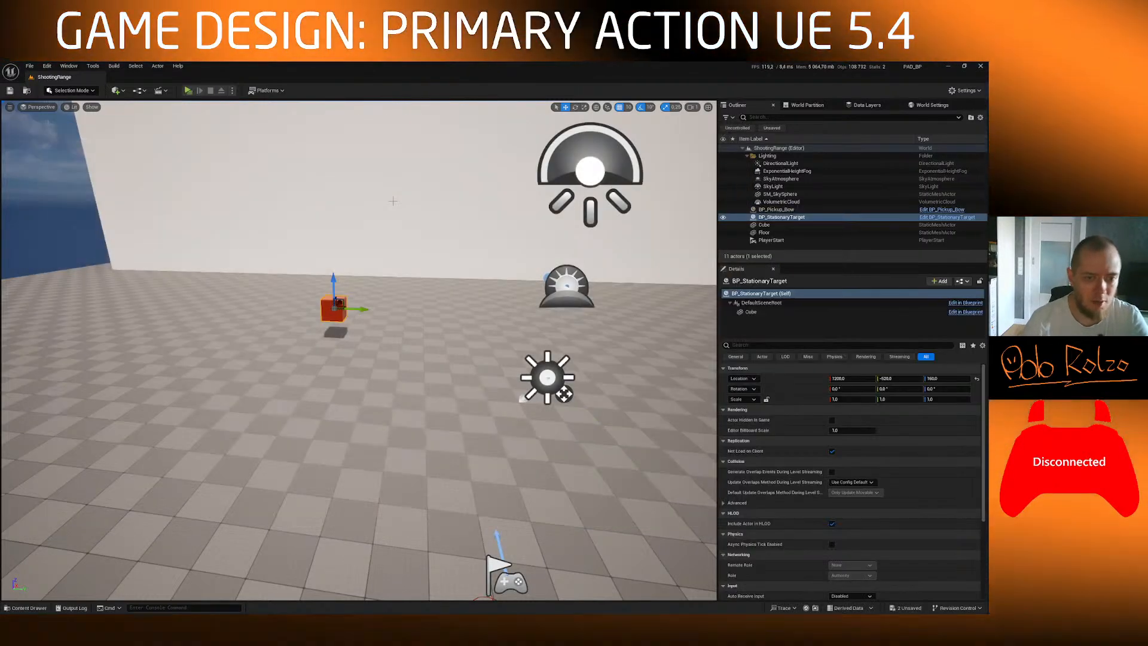
Step: Review the player controller and BP_Pickup_Bow graphs, and locate the shoot input event in the BP_Bow_Component event graph
key("alt+Tab")
right_click_drag(280, 169, 365, 176)
scroll(362, 175, "down", 3)
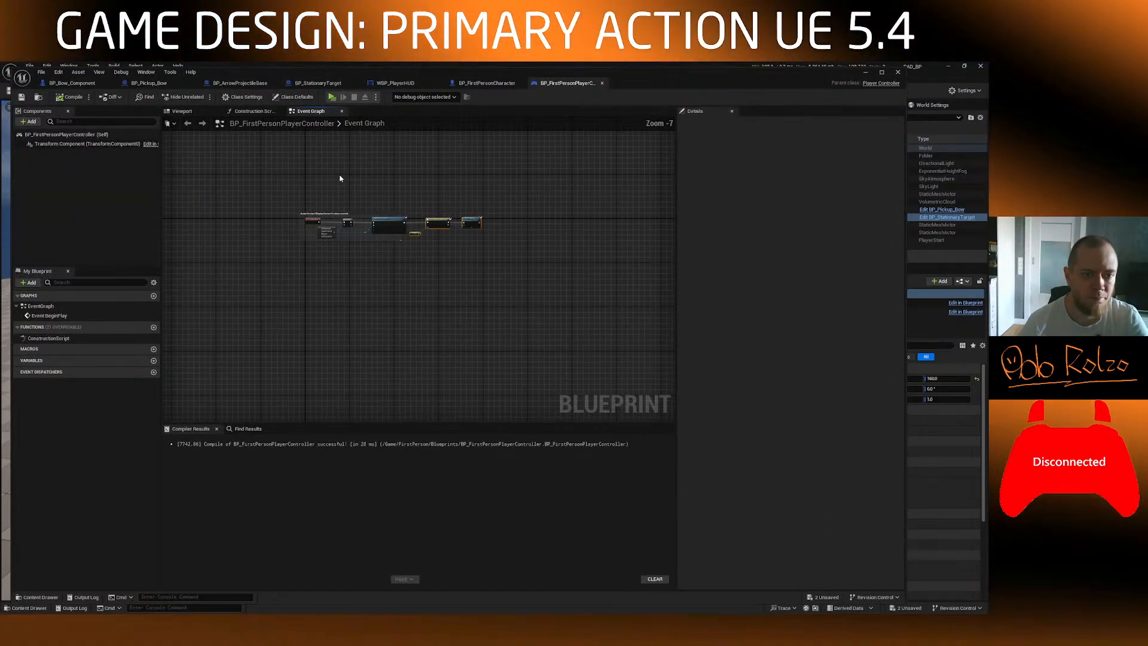
scroll(341, 177, "up", 3)
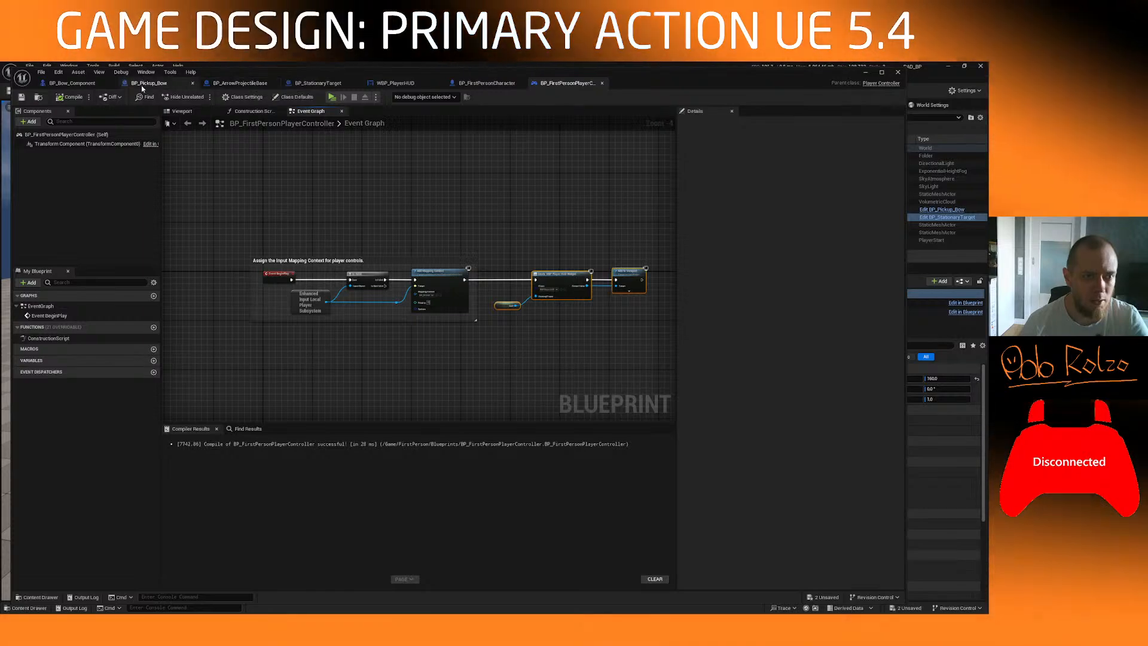
left_click(142, 88)
scroll(297, 230, "up", 1)
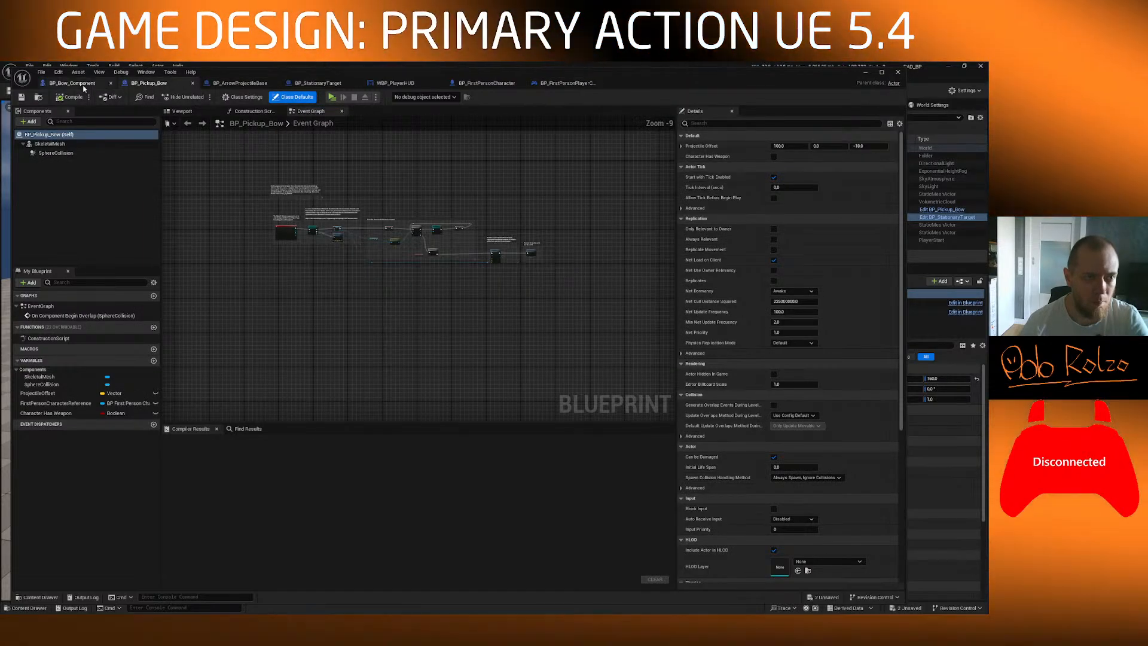
left_click(78, 84)
right_click_drag(277, 236, 479, 304)
scroll(478, 303, "down", 2)
right_click_drag(364, 209, 423, 343)
scroll(423, 343, "up", 1)
scroll(374, 279, "up", 4)
scroll(375, 279, "down", 3)
right_click_drag(441, 298, 392, 277)
right_click_drag(444, 232, 339, 205)
scroll(339, 205, "up", 3)
scroll(338, 205, "down", 2)
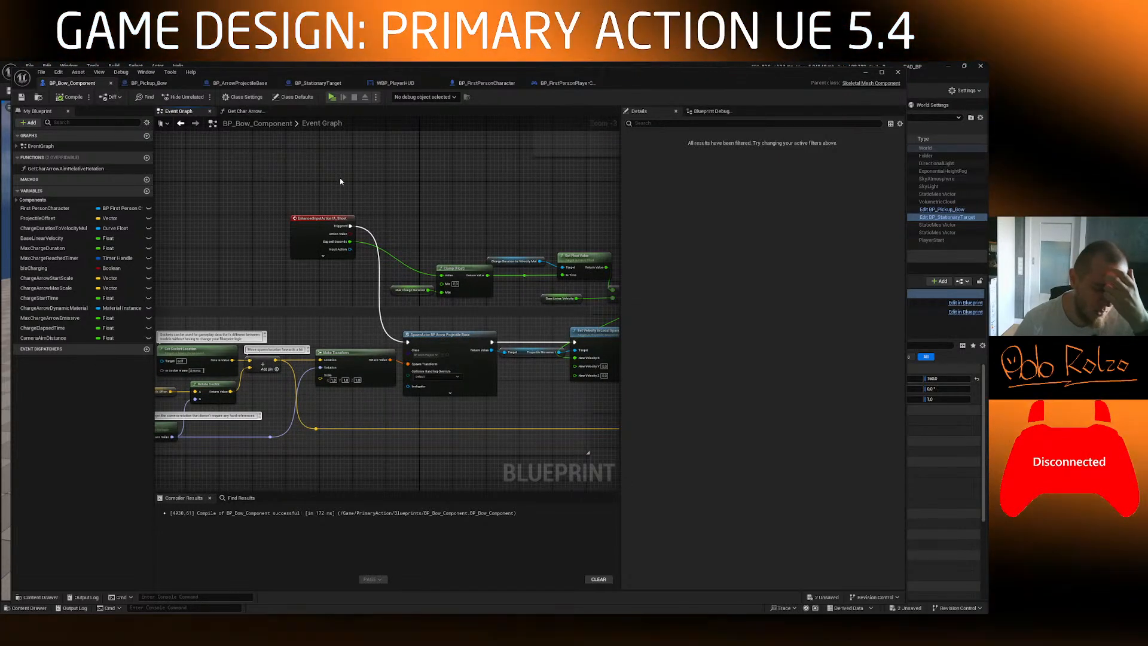
Step: Examine the Projectile Spawn Logic in BP_Bow_Component, from the spawn transform and camera rotation to the projectile velocity and firing sound
scroll(379, 221, "down", 1)
scroll(379, 221, "up", 2)
right_click_drag(253, 368, 317, 290)
right_click_drag(240, 235, 335, 213)
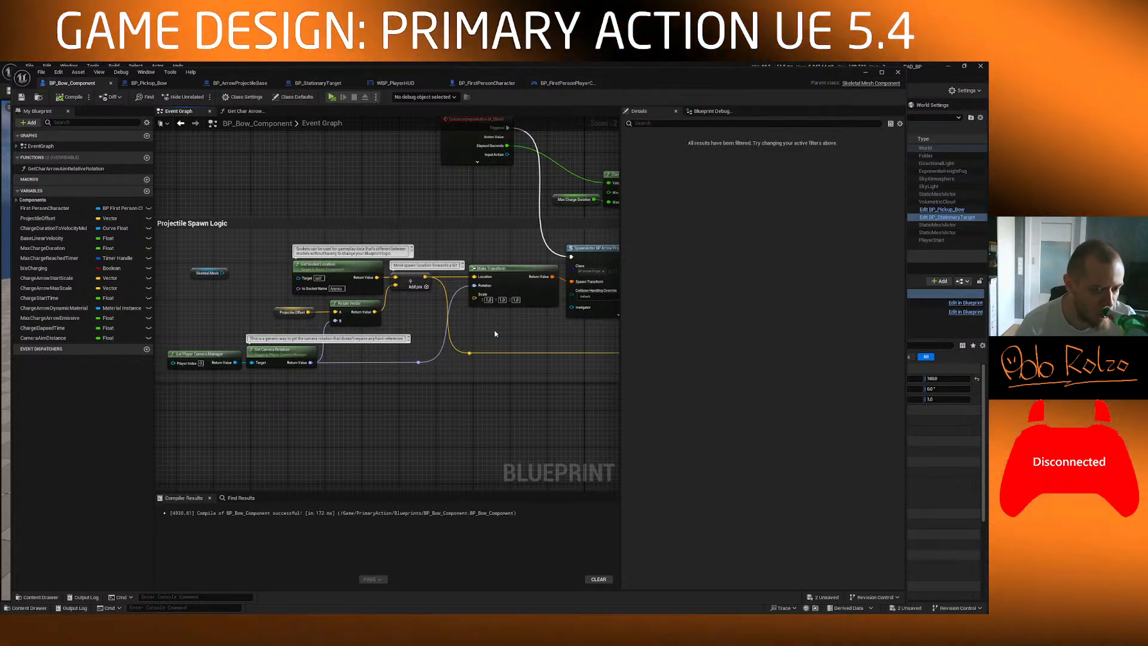
right_click_drag(494, 334, 322, 329)
right_click_drag(462, 348, 347, 349)
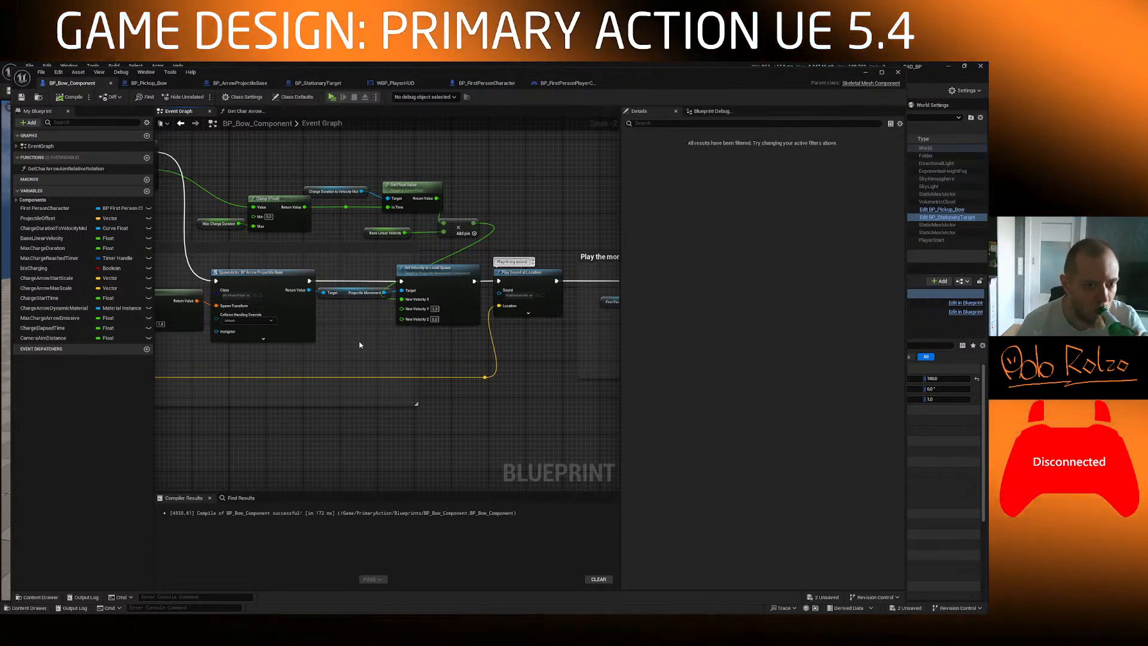
right_click_drag(504, 340, 67, 328)
right_click_drag(522, 365, 219, 350)
right_click_drag(487, 347, 616, 353)
right_click_drag(263, 375, 554, 379)
scroll(464, 371, "down", 1)
scroll(464, 370, "down", 1)
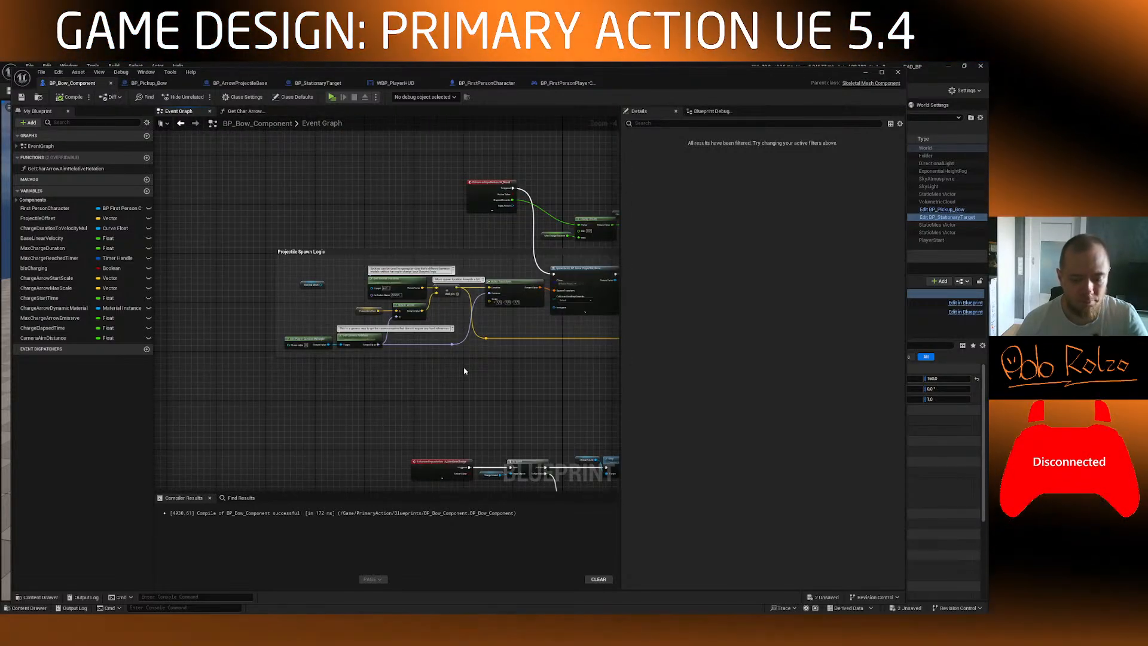
right_click_drag(464, 370, 472, 405)
scroll(281, 349, "up", 3)
right_click_drag(520, 330, 471, 299)
scroll(472, 299, "down", 7)
right_click_drag(562, 325, 425, 372)
scroll(245, 300, "up", 5)
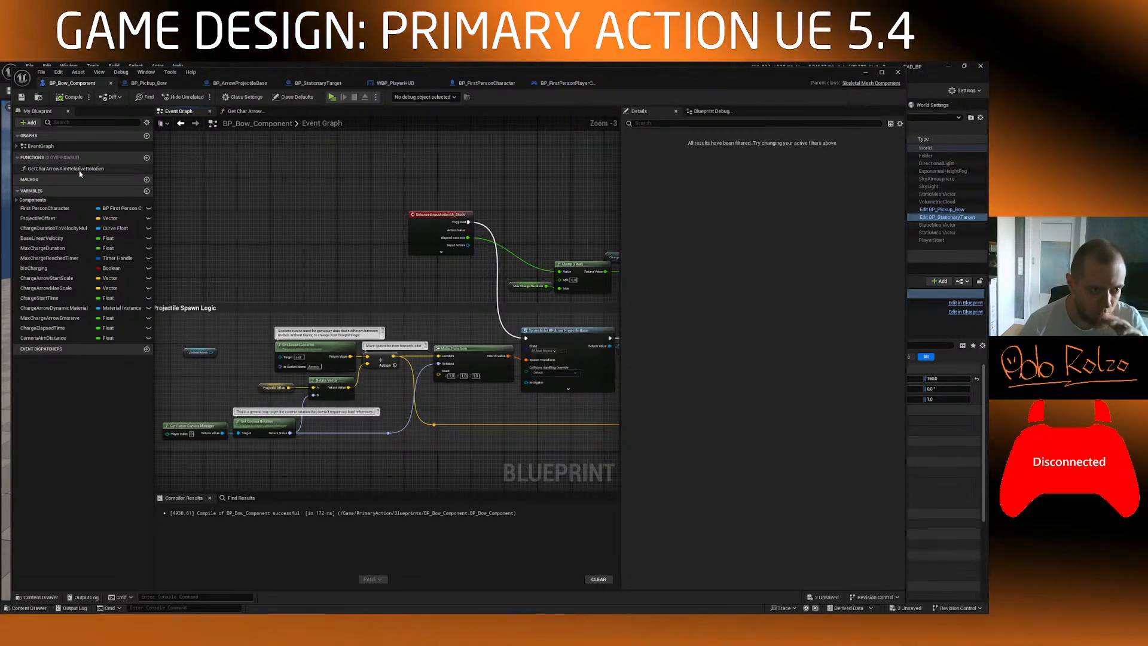
Step: Copy the camera location, camera rotation, Get Rotation X Vector, Camera Aim Distance and math nodes from the GetCharArrowAimRelativeRotation function
double_click(66, 168)
scroll(520, 313, "up", 3)
scroll(406, 315, "down", 1)
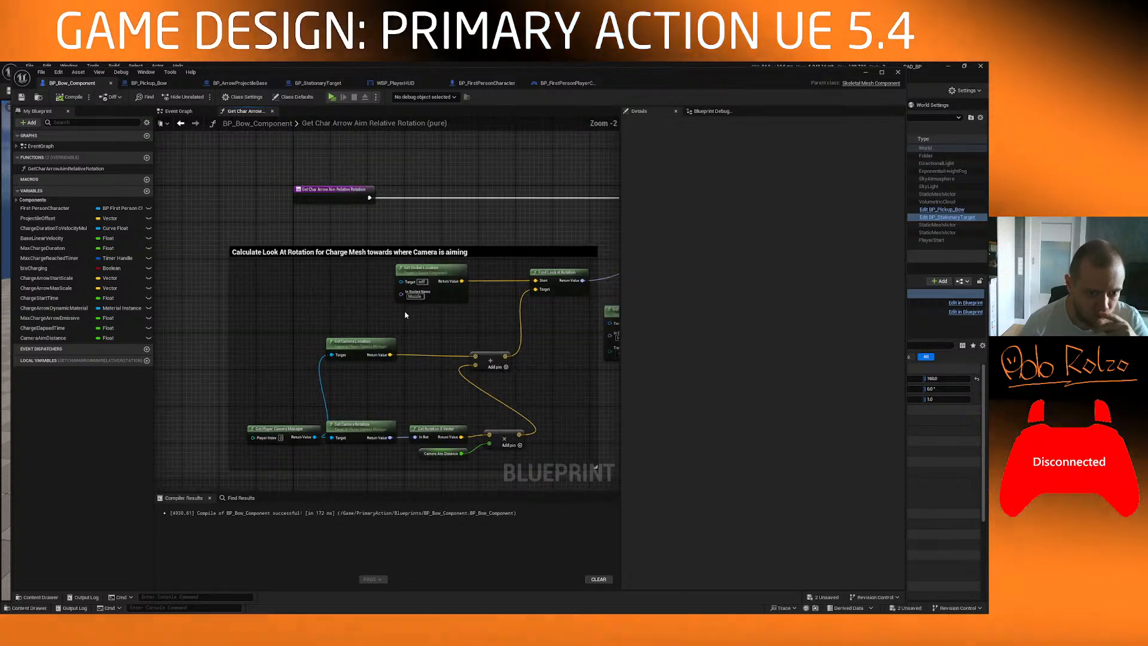
right_click_drag(431, 340, 407, 285)
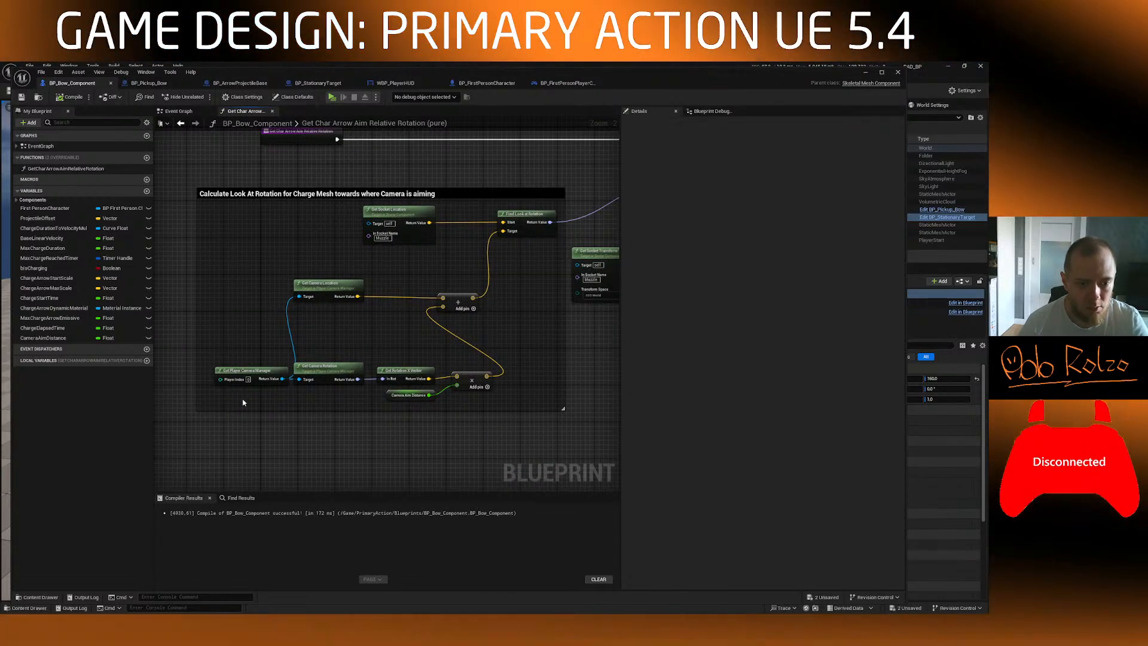
left_click_drag(231, 273, 461, 403)
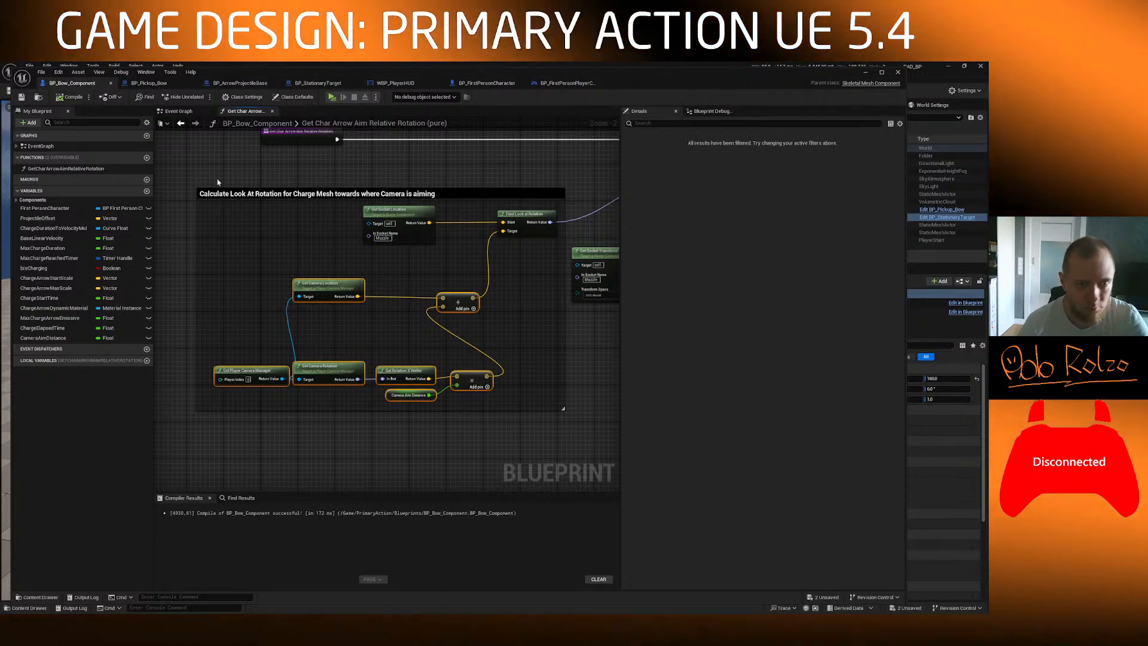
Step: Add a new function named DebugAimTrace to BP_Bow_Component
left_click(189, 112)
scroll(377, 323, "down", 3)
scroll(377, 314, "up", 2)
right_click_drag(420, 301, 270, 280)
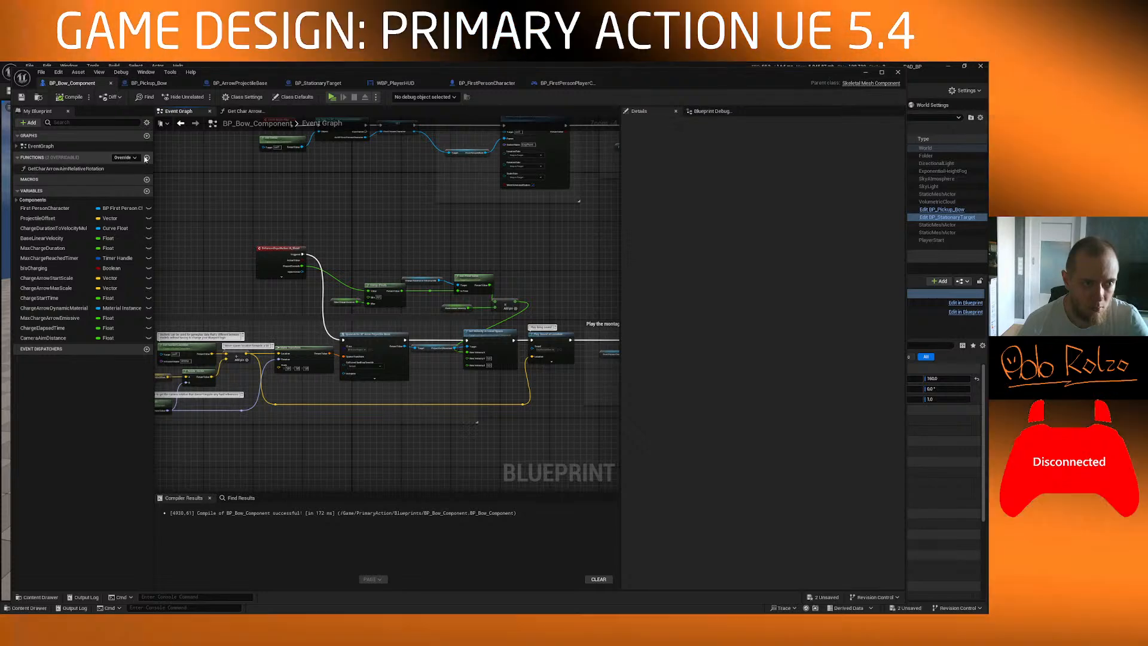
left_click(148, 158)
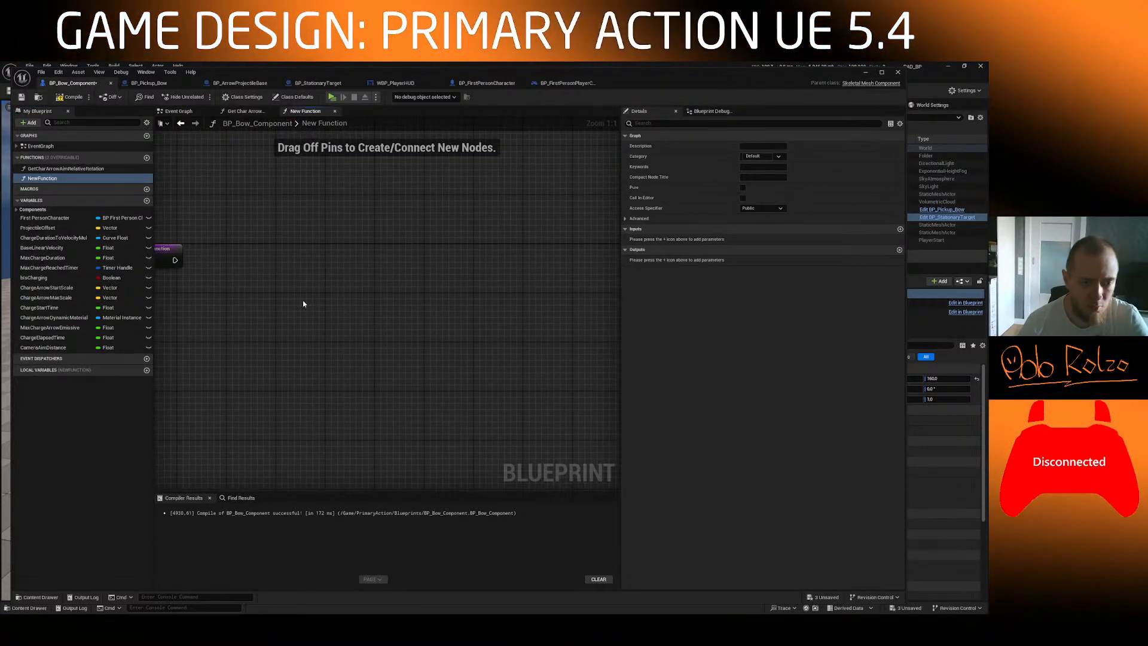
right_click_drag(373, 364, 430, 315)
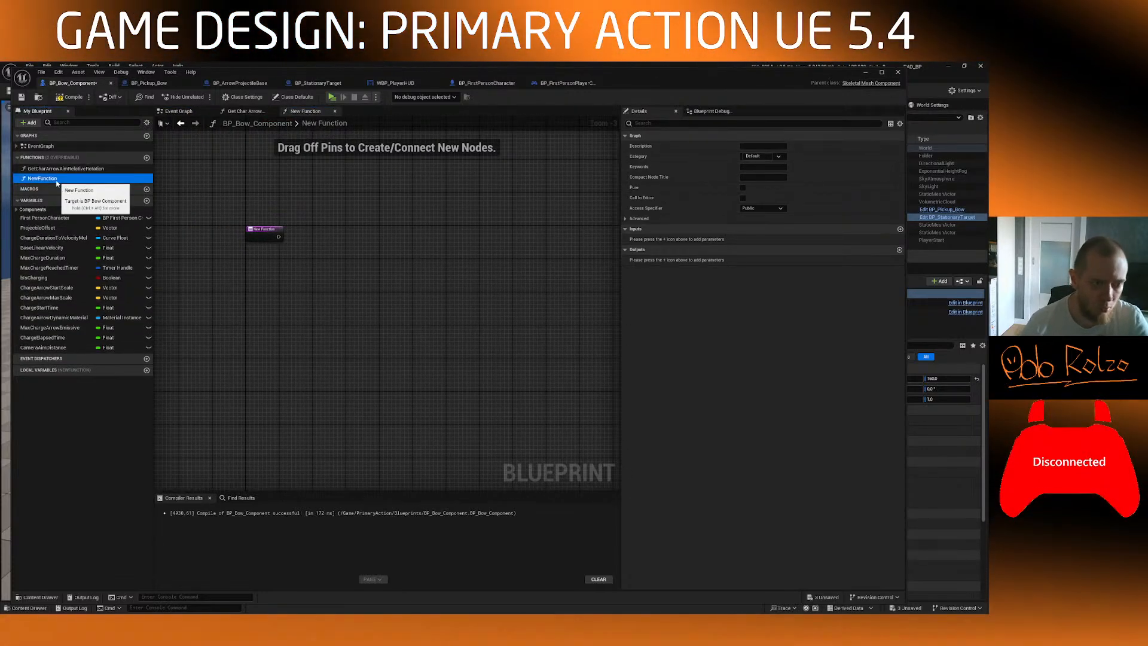
left_click(57, 181)
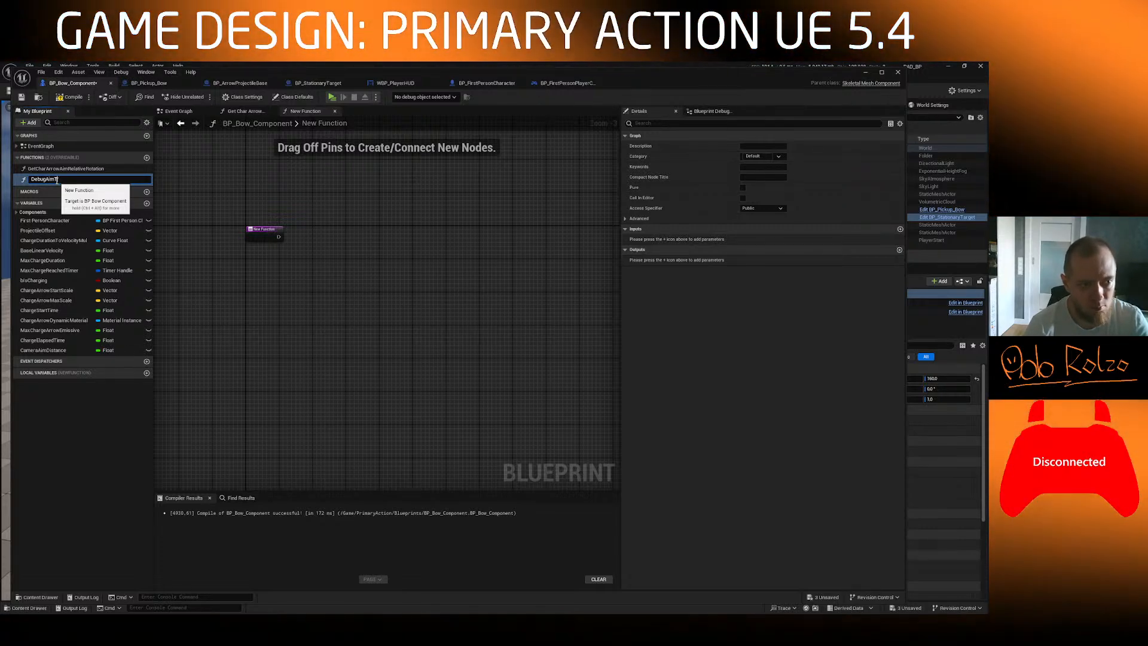
type("DebugAimTrace")
key("Return")
Step: Paste the copied camera aim nodes into DebugAimTrace, shift them clear of the entry node, and select the Camera Aim Distance getter
key("ctrl+v")
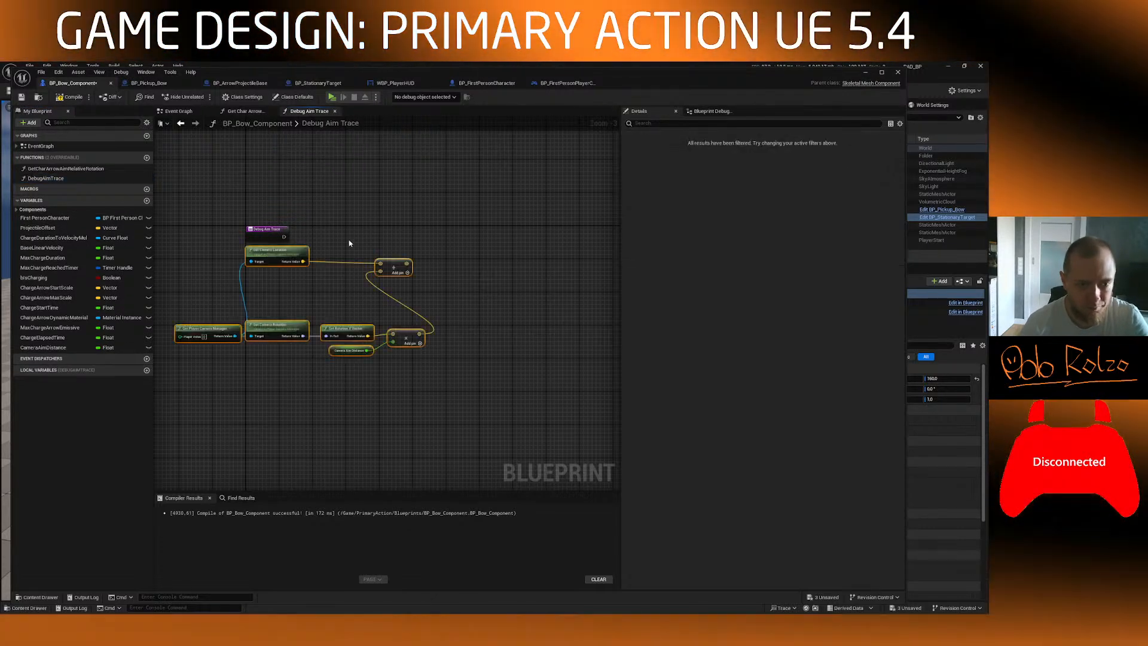
left_click_drag(279, 258, 325, 264)
scroll(325, 263, "up", 2)
right_click_drag(374, 219, 327, 217)
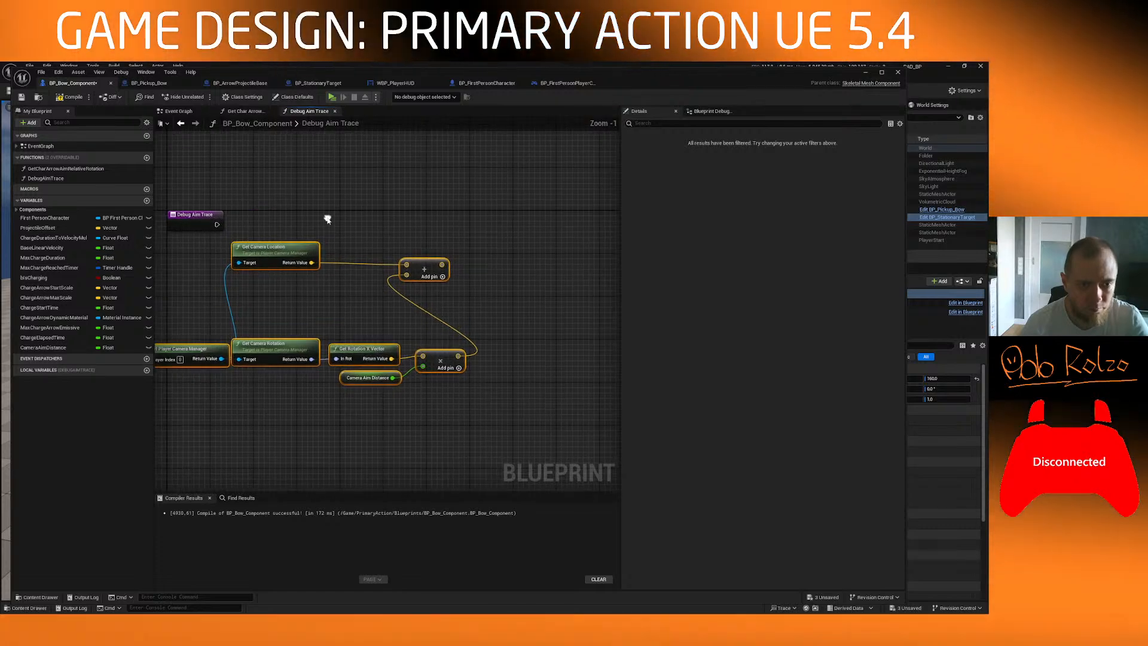
left_click(378, 398)
left_click(382, 378)
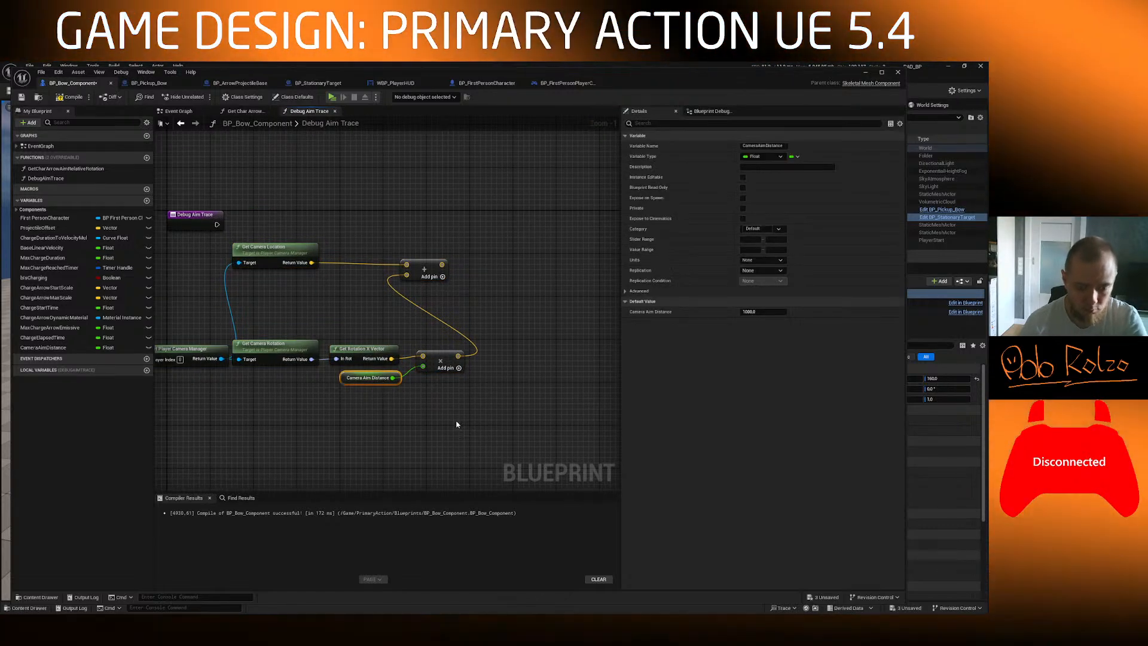
Step: Delete the Camera Aim Distance getter, convert the multiply node's second input to a double-precision float and set it to 1000000
right_click_drag(273, 389, 328, 393)
key("Delete")
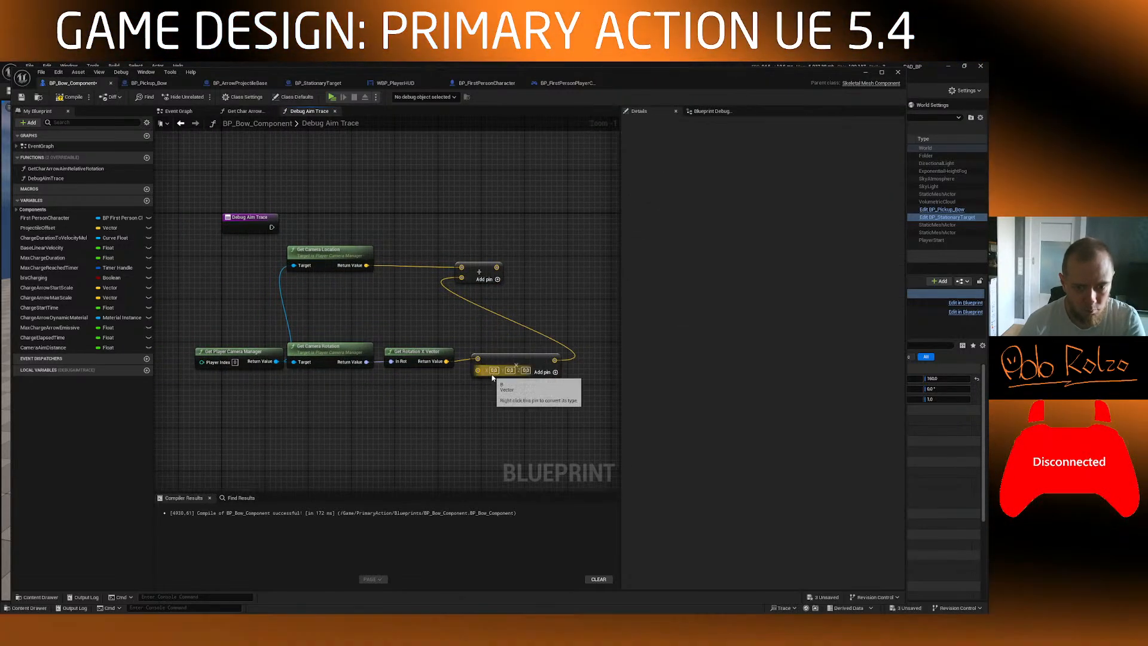
right_click(479, 375)
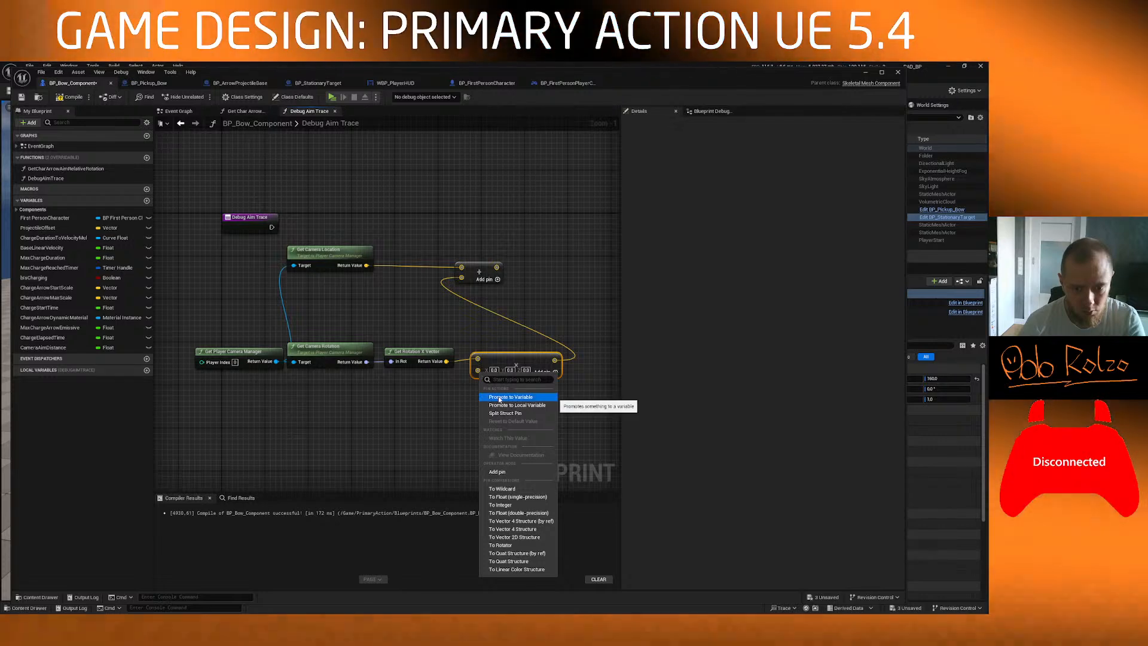
left_click(516, 498)
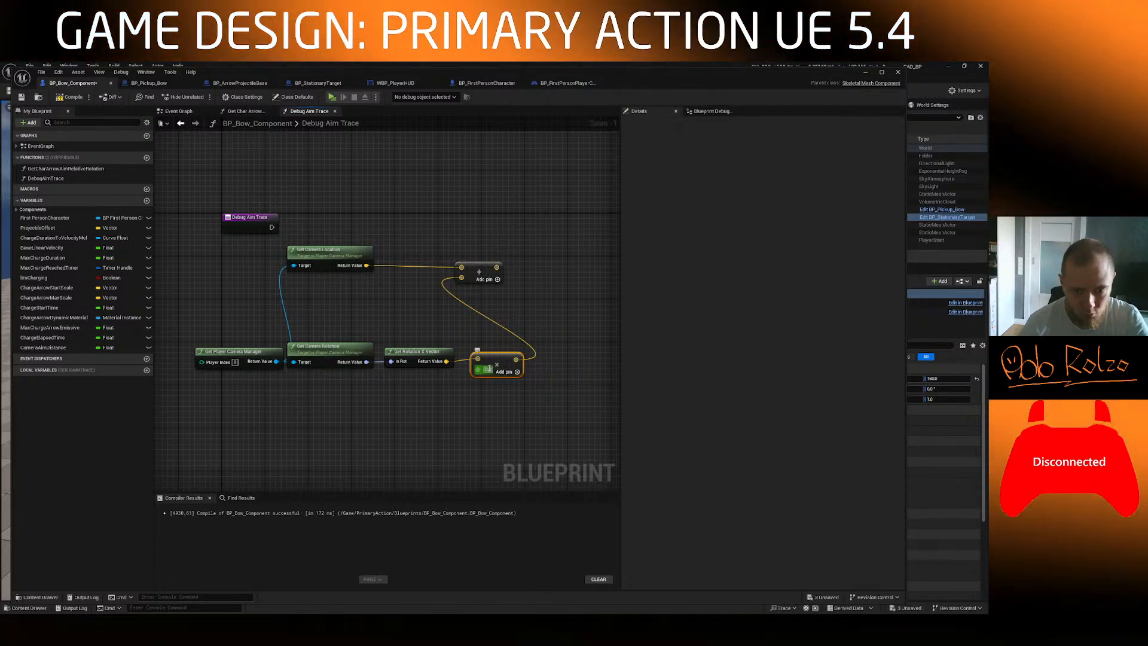
type("1000000")
key("Return")
Step: Shift all the pasted camera and vector math nodes lower to free space beside the Debug Aim Trace entry node
left_click(536, 297)
right_click_drag(507, 296, 491, 272)
left_click_drag(228, 380, 456, 263)
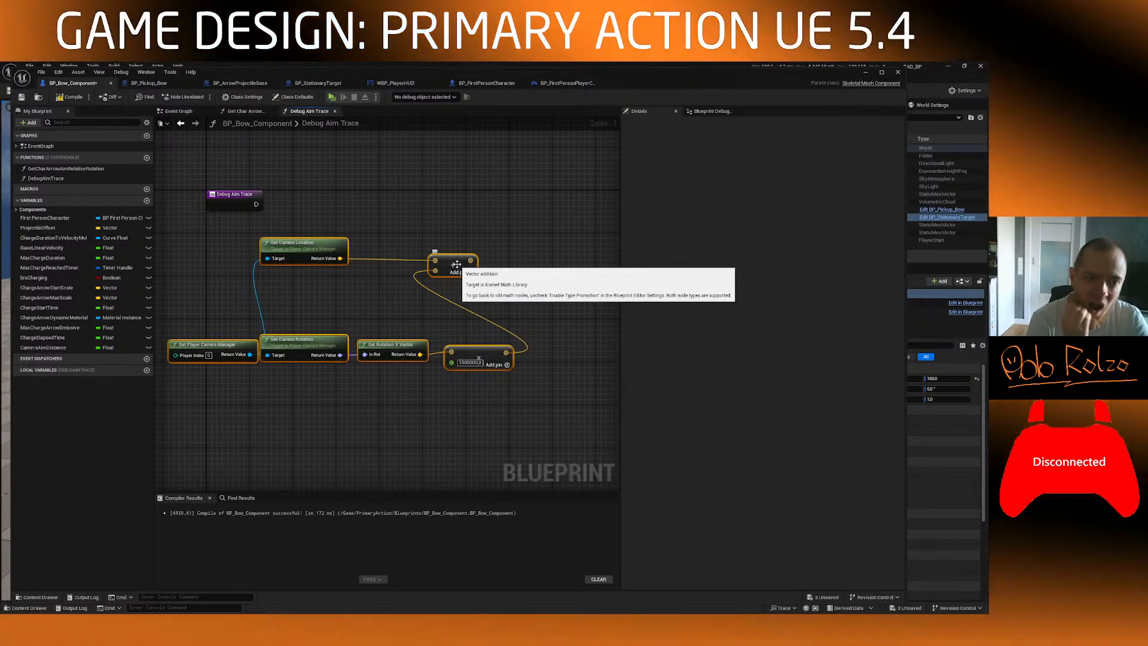
left_click_drag(193, 398, 479, 296)
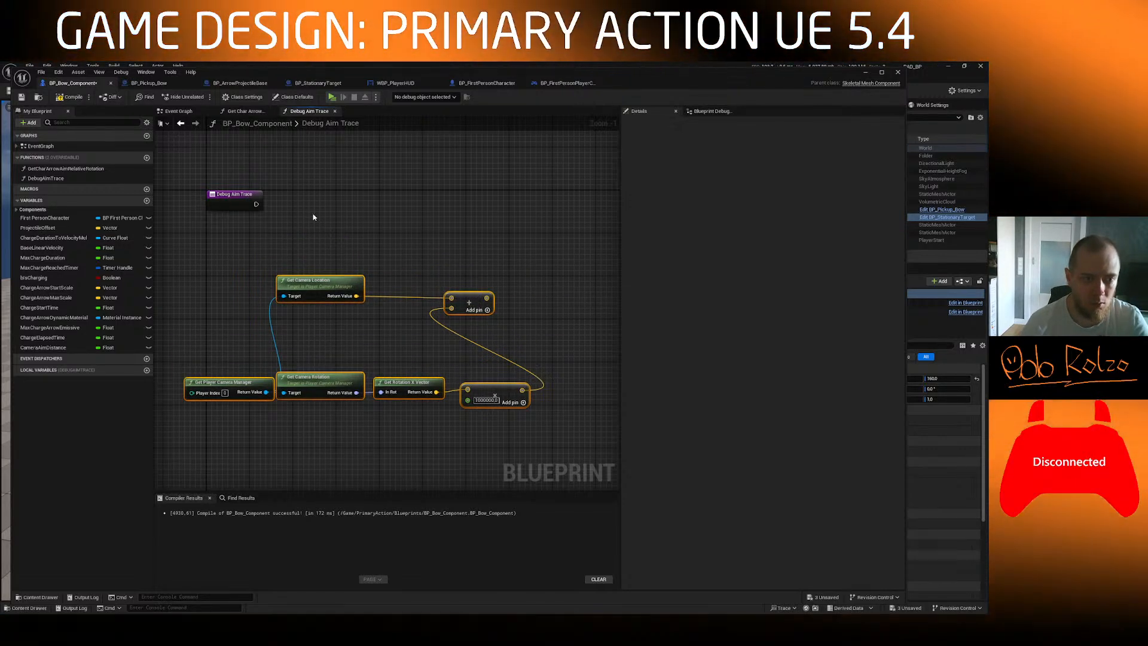
Step: Add a Draw Debug Line node and connect the Debug Aim Trace entry execution to it, aligning it beyond the math nodes
right_click(313, 217)
type("debug")
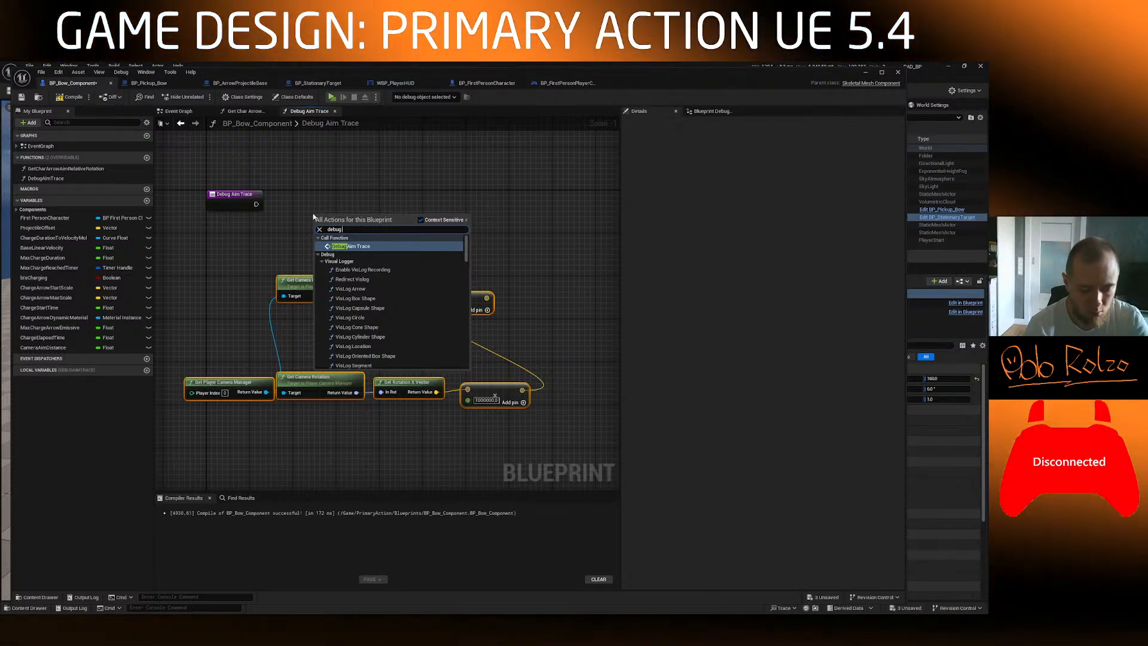
type(" line")
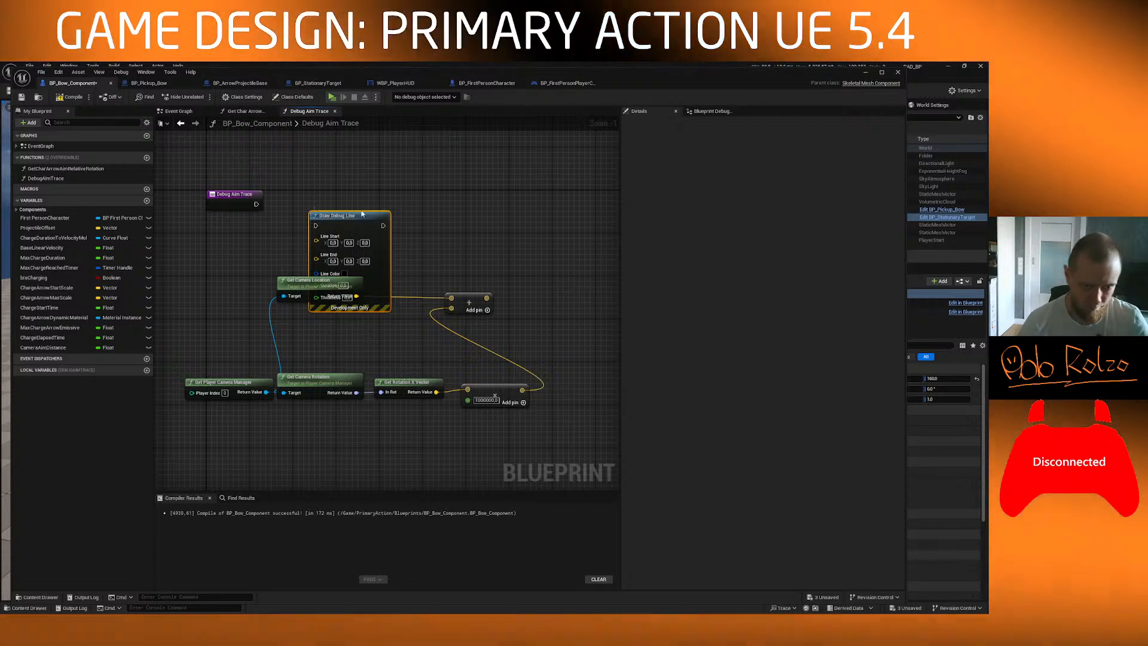
key("Return")
left_click_drag(257, 204, 538, 209)
right_click_drag(401, 179, 331, 176)
left_click_drag(500, 196, 506, 190)
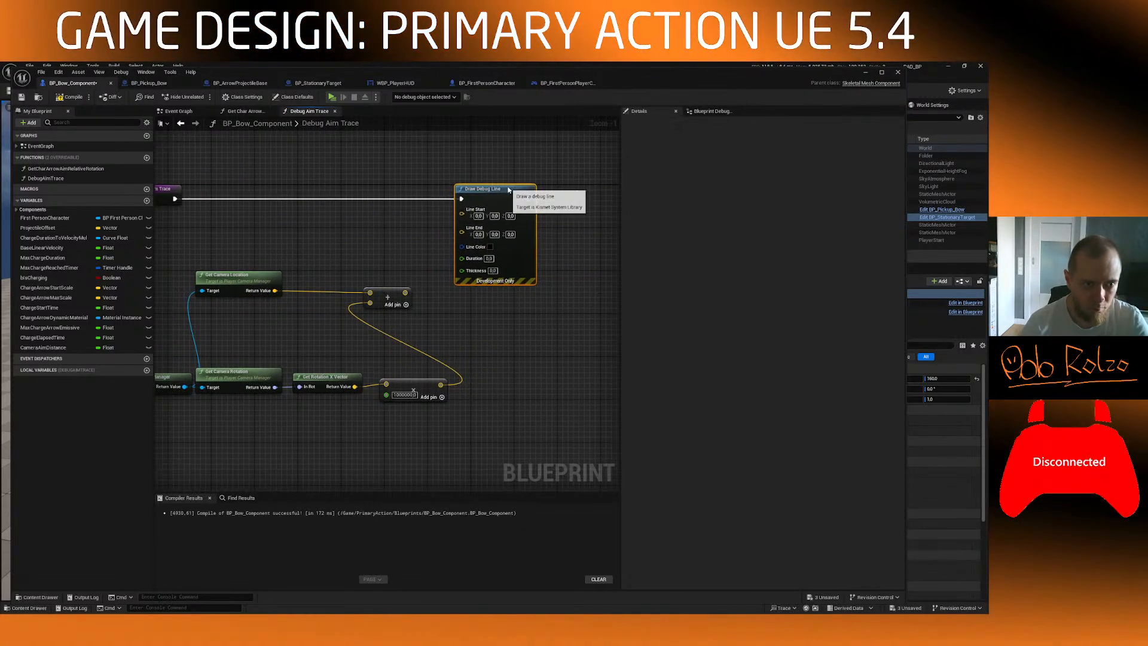
Step: Space out Draw Debug Line and wire the camera location to Line Start and the vector addition result to Line End
right_click_drag(400, 246, 458, 239)
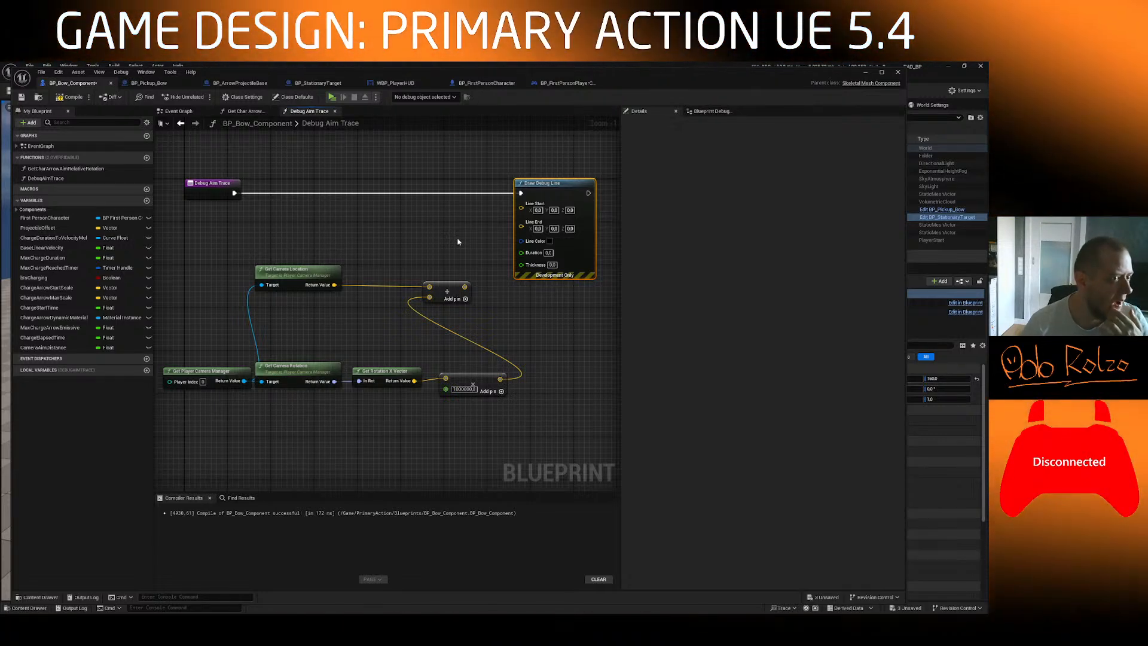
right_click_drag(462, 230, 336, 227)
left_click_drag(408, 177, 457, 177)
right_click_drag(308, 253, 404, 251)
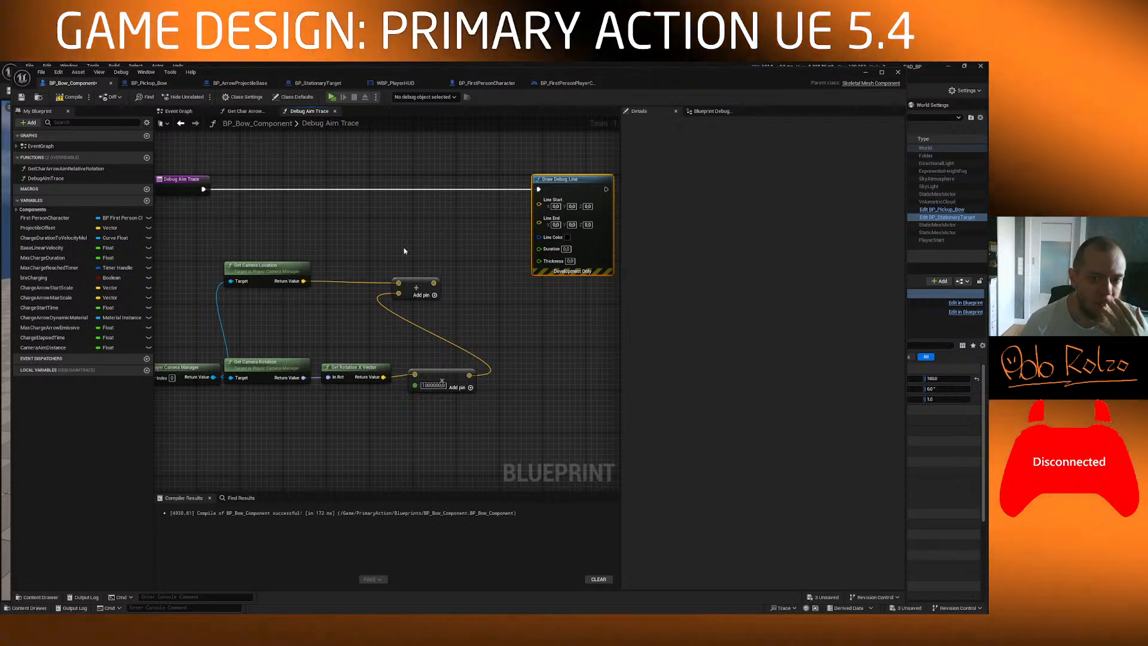
left_click_drag(304, 281, 540, 200)
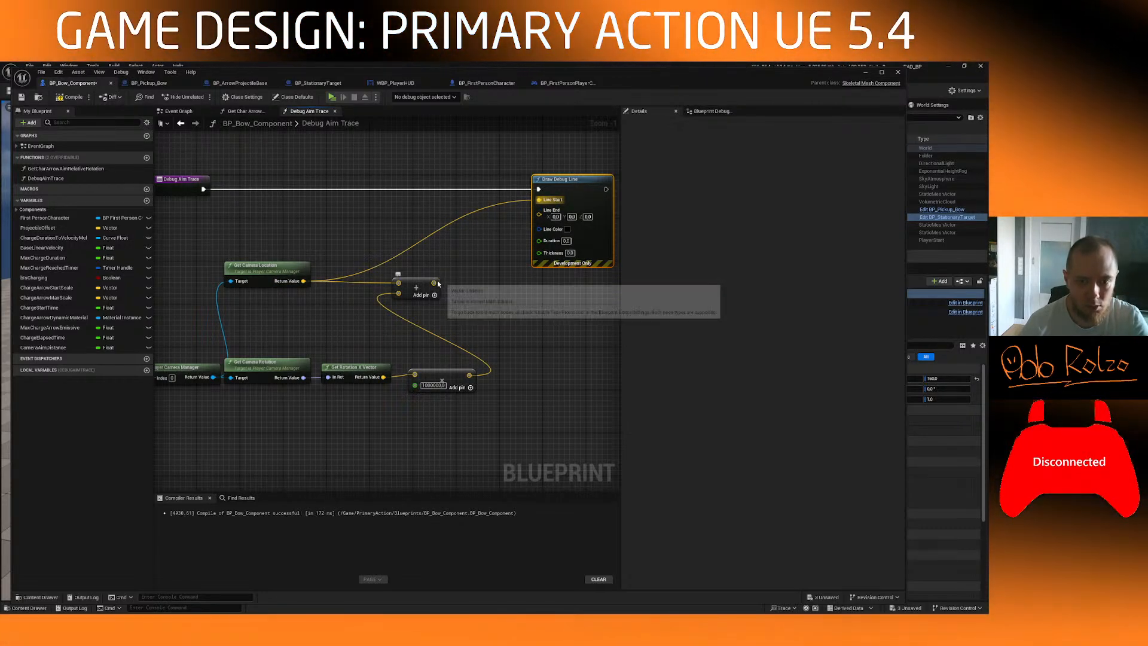
left_click_drag(434, 282, 540, 214)
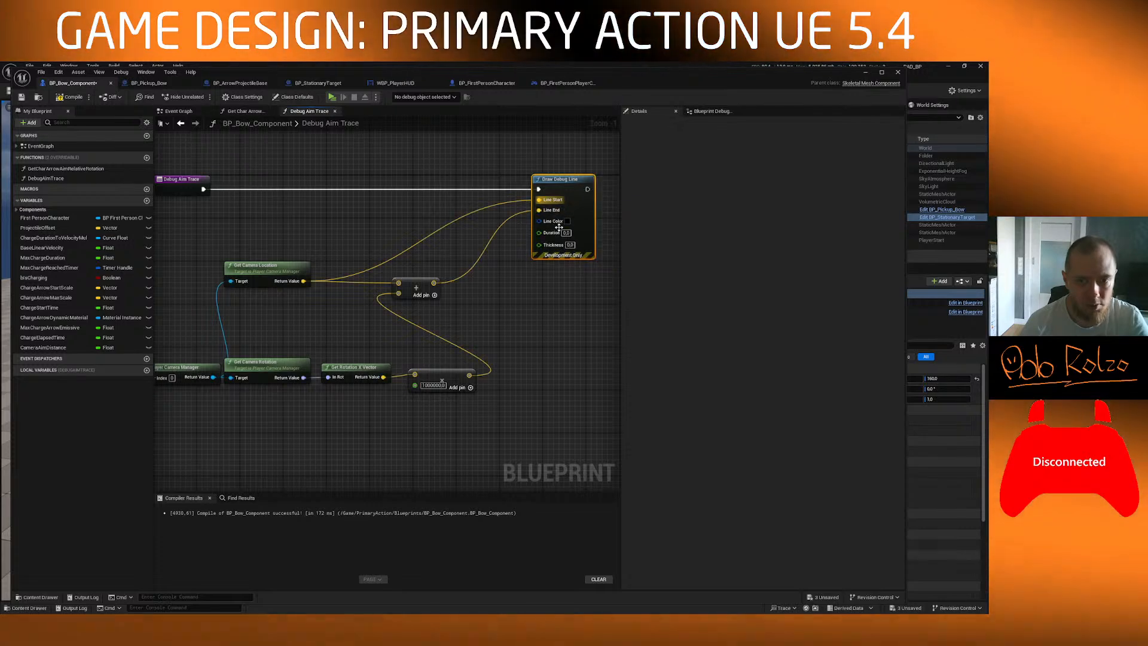
Step: Give the debug line a bright yellow-green color, a duration of 10.0 and a thickness of 3.0
left_click(567, 222)
left_click_drag(616, 320, 620, 339)
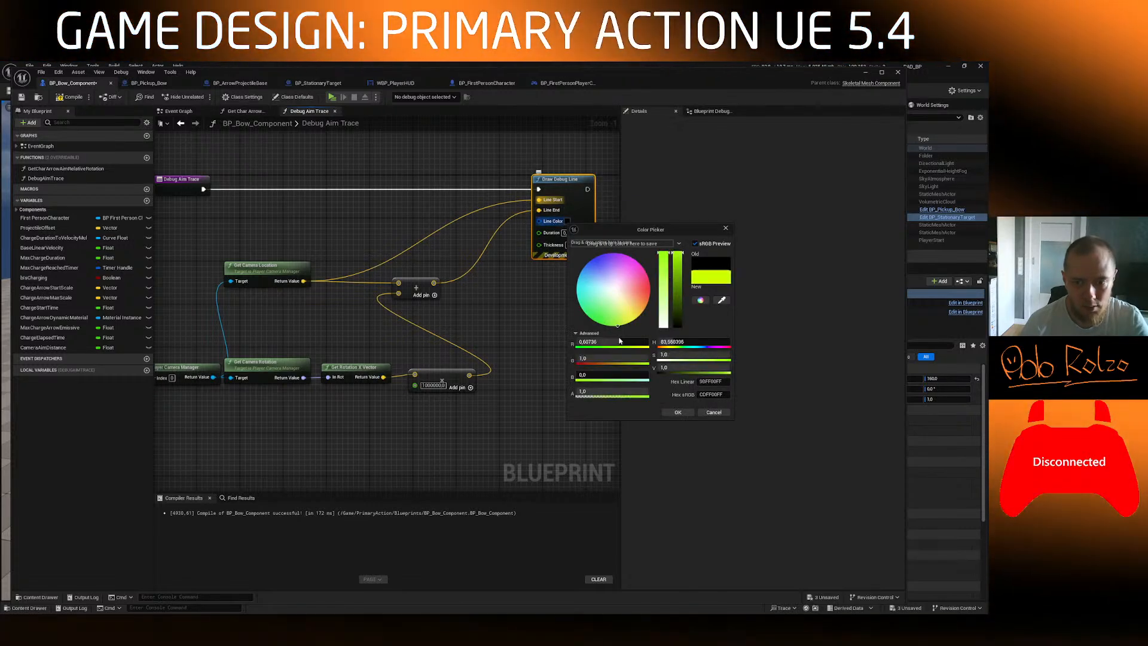
left_click(692, 413)
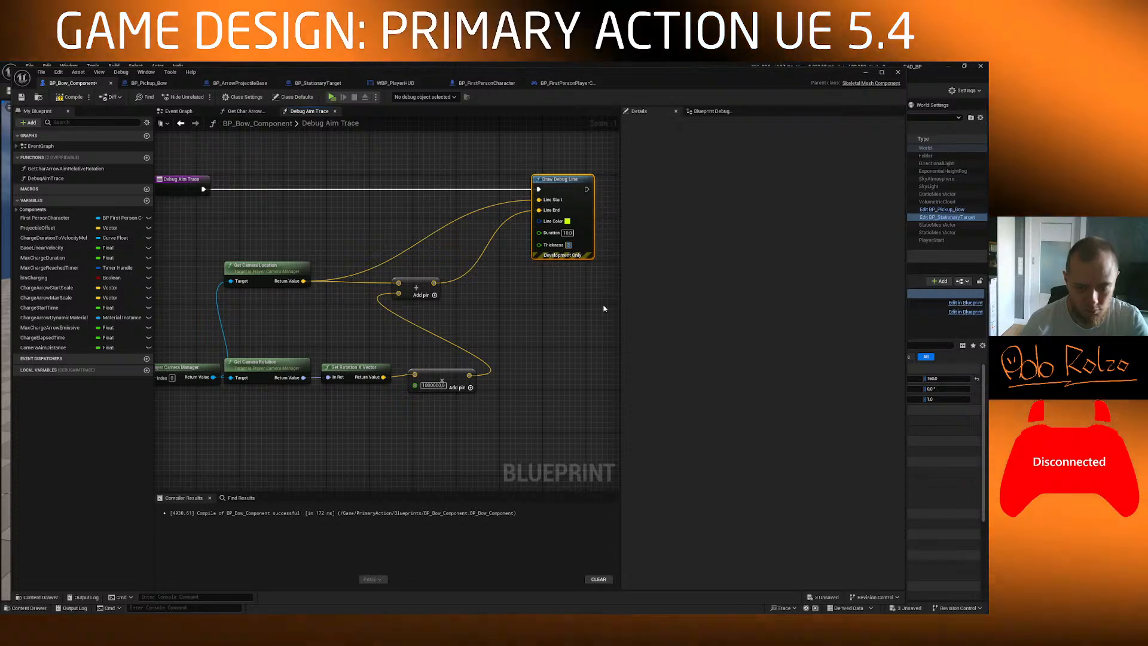
Step: Add a Draw Debug Point node after Draw Debug Line and feed its Position from the vector addition through a reroute node
left_click_drag(523, 312, 443, 325)
right_click_drag(511, 296, 325, 309)
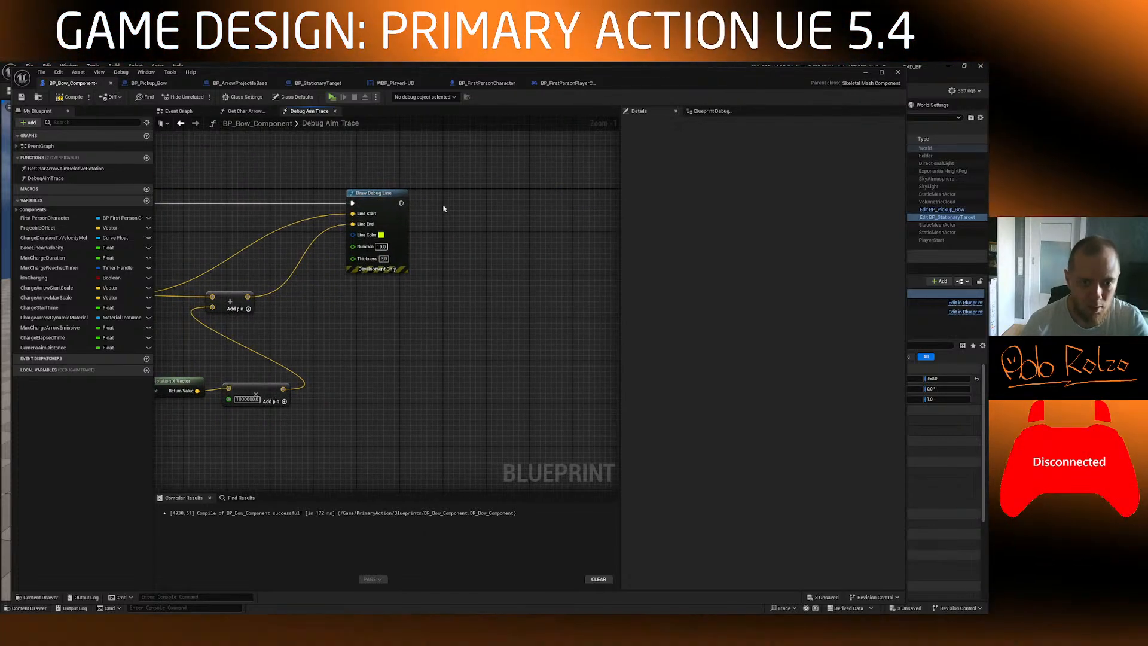
right_click(438, 218)
type("draw poin")
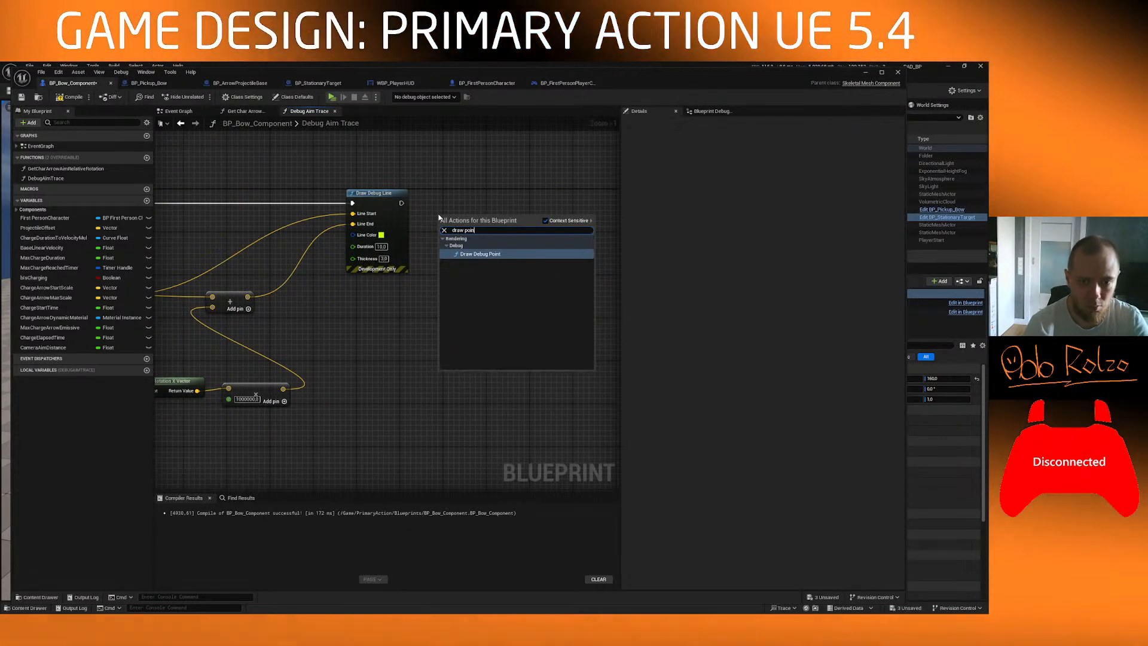
key("Return")
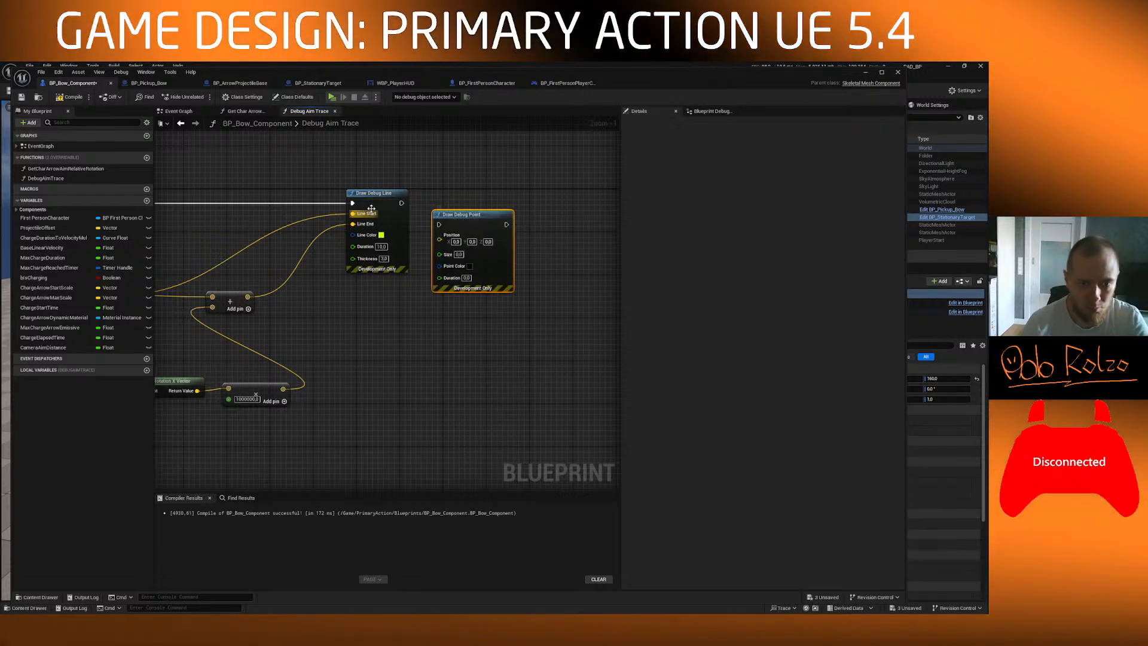
mouse_move(402, 203)
left_mouse_down()
mouse_move(439, 224)
mouse_move(494, 192)
left_mouse_up()
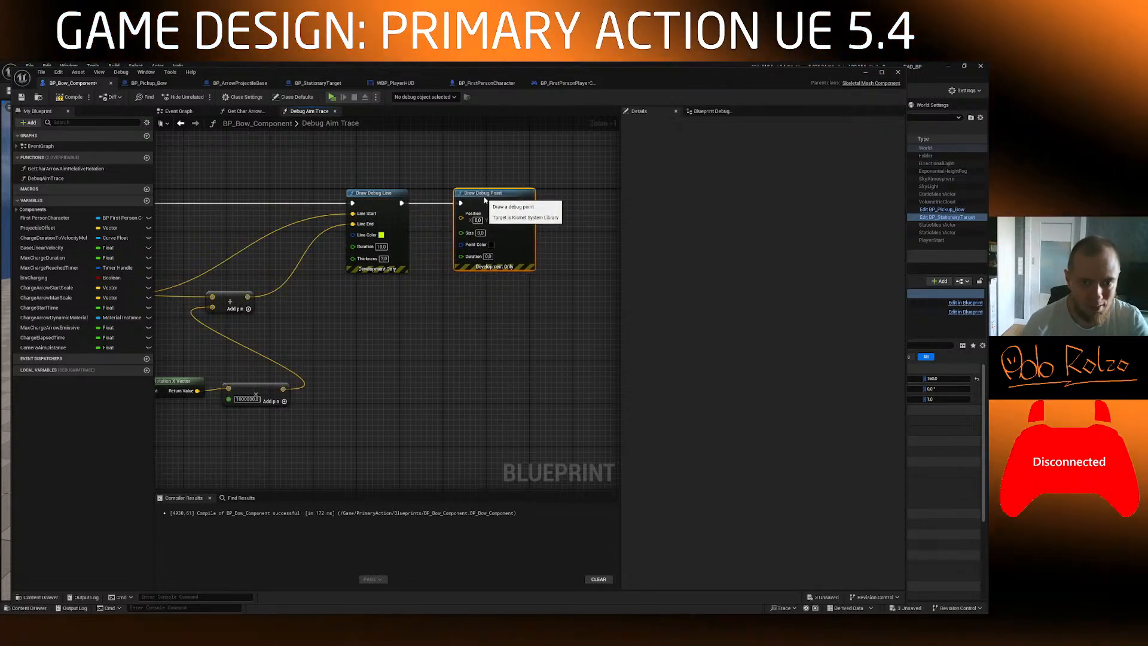
mouse_move(252, 295)
left_mouse_down()
mouse_move(460, 318)
mouse_move(468, 218)
mouse_move(412, 294)
left_mouse_up()
double_click(429, 221)
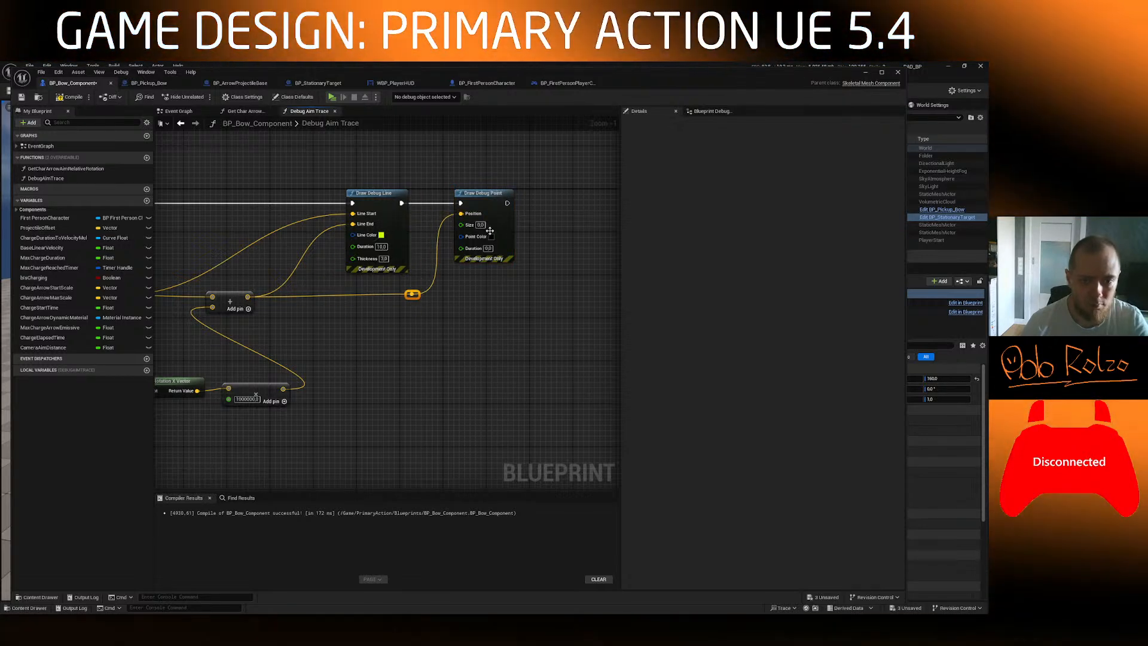
Step: Set the debug point's size to 3.0, choose a cyan point color and enter its duration
left_click(482, 224)
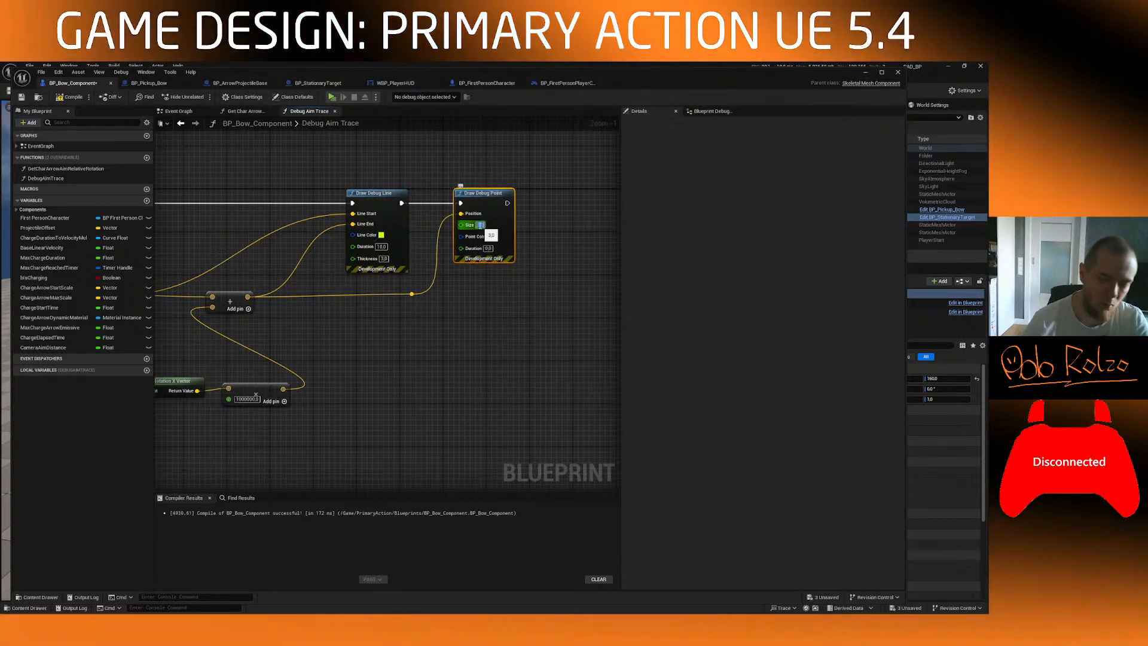
left_click(491, 238)
left_click(529, 326)
left_click_drag(527, 328, 481, 303)
left_click(601, 427)
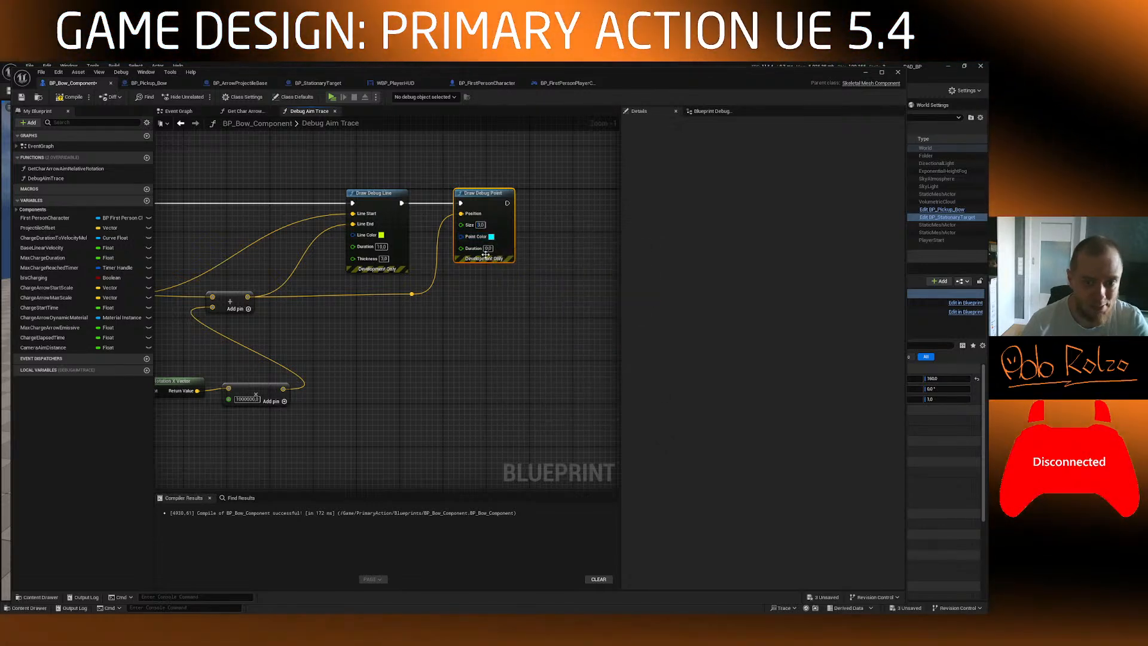
left_click(489, 250)
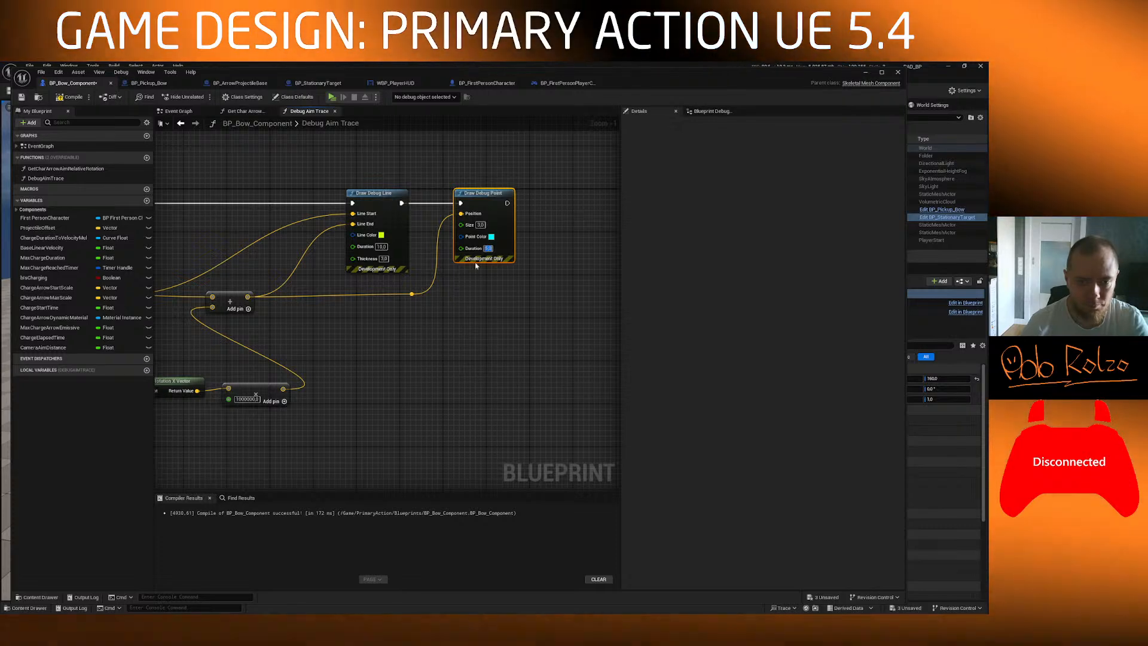
key("Return")
Step: Compile and save BP_Bow_Component with the DebugAimTrace graph in place
scroll(458, 271, "down", 2)
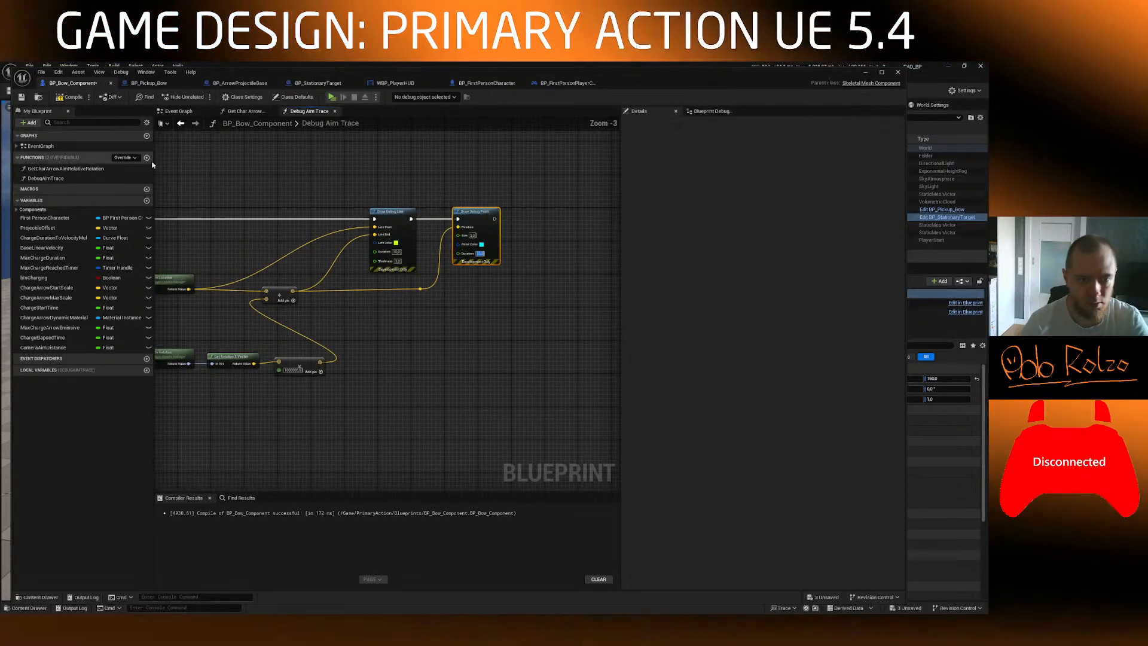
right_click_drag(459, 271, 541, 278)
scroll(288, 215, "up", 3)
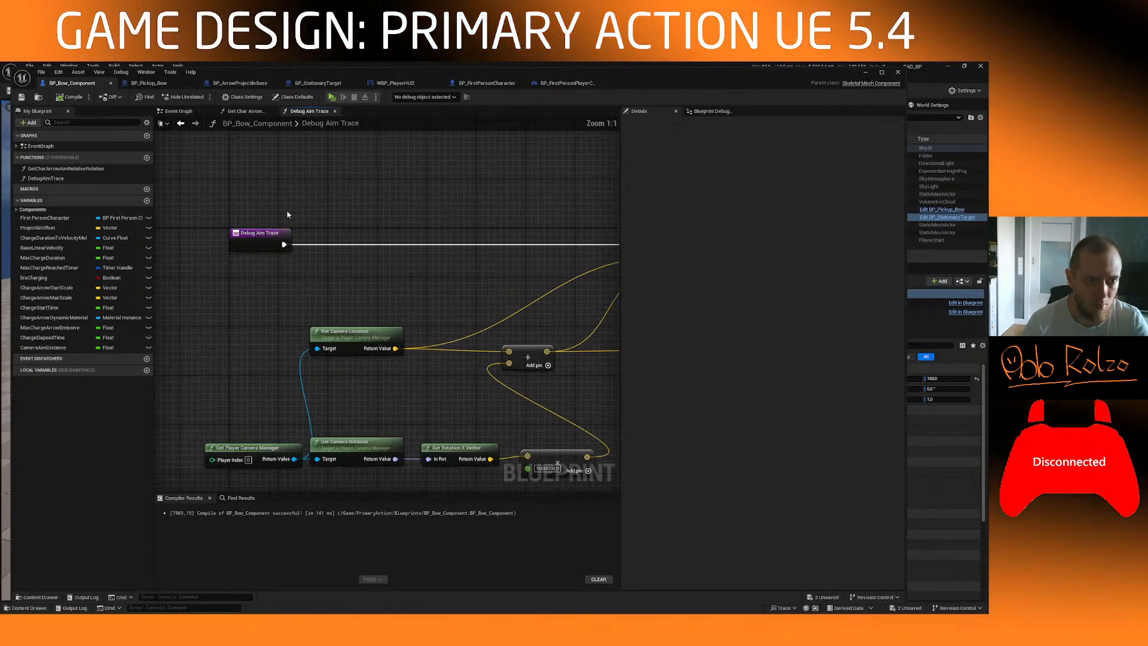
Step: Call DebugAimTrace after the Clear and Invalidate Timer by Handle node at the end of the event graph's chain and compile
left_click(179, 111)
scroll(386, 302, "down", 1)
scroll(385, 302, "down", 3)
scroll(324, 291, "up", 4)
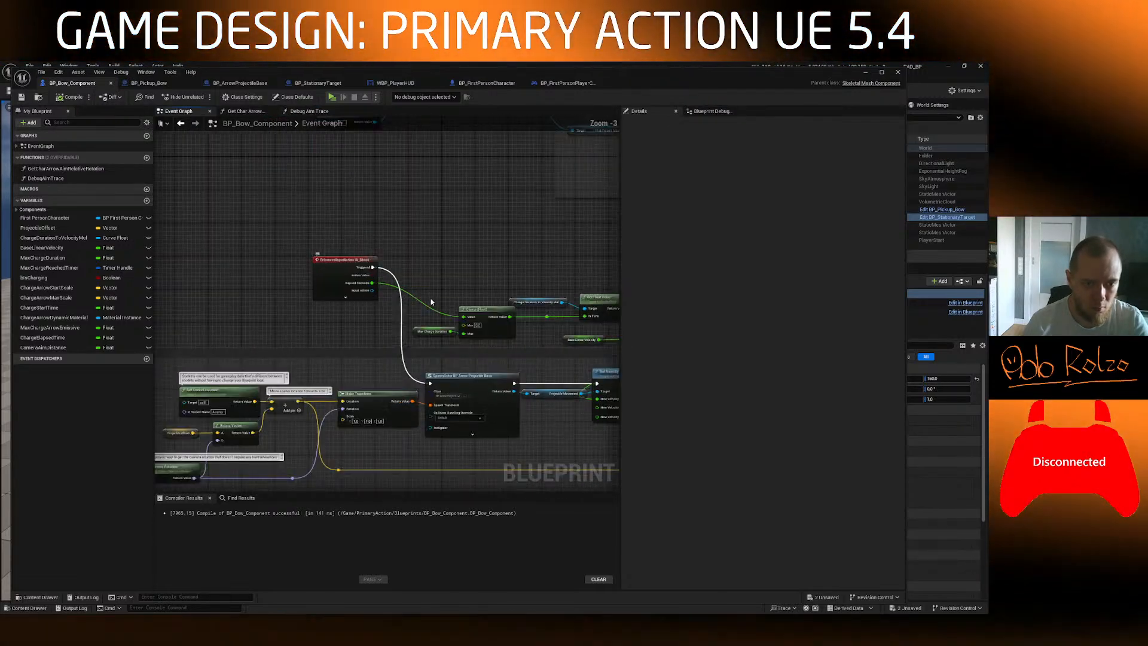
scroll(452, 313, "down", 2)
scroll(454, 296, "up", 3)
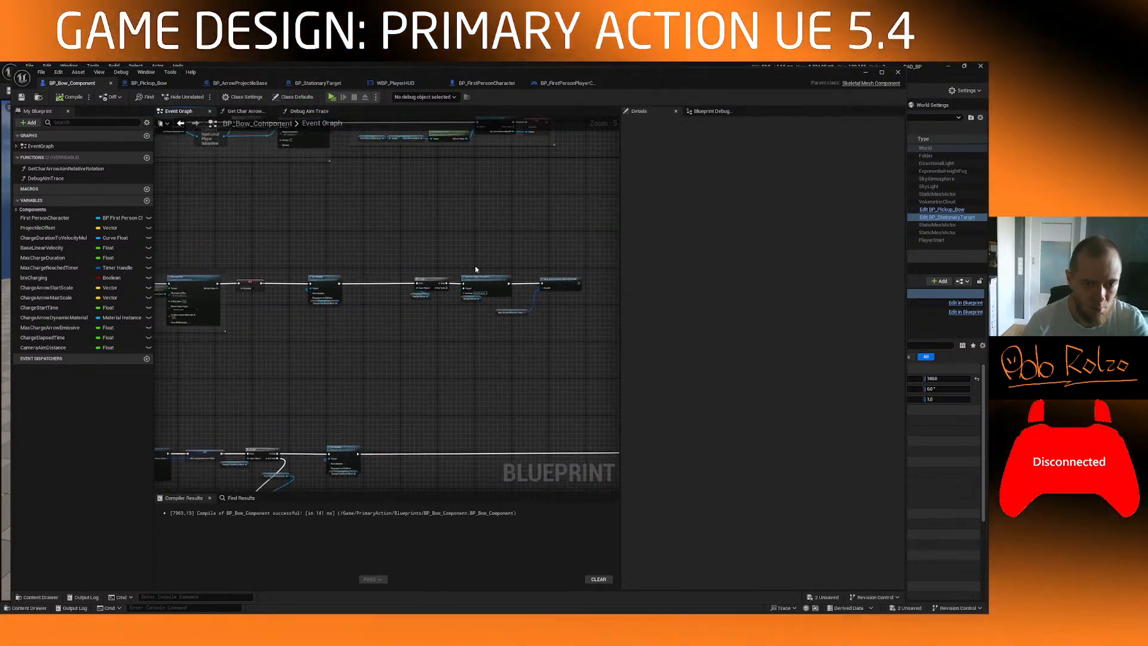
scroll(328, 300, "down", 3)
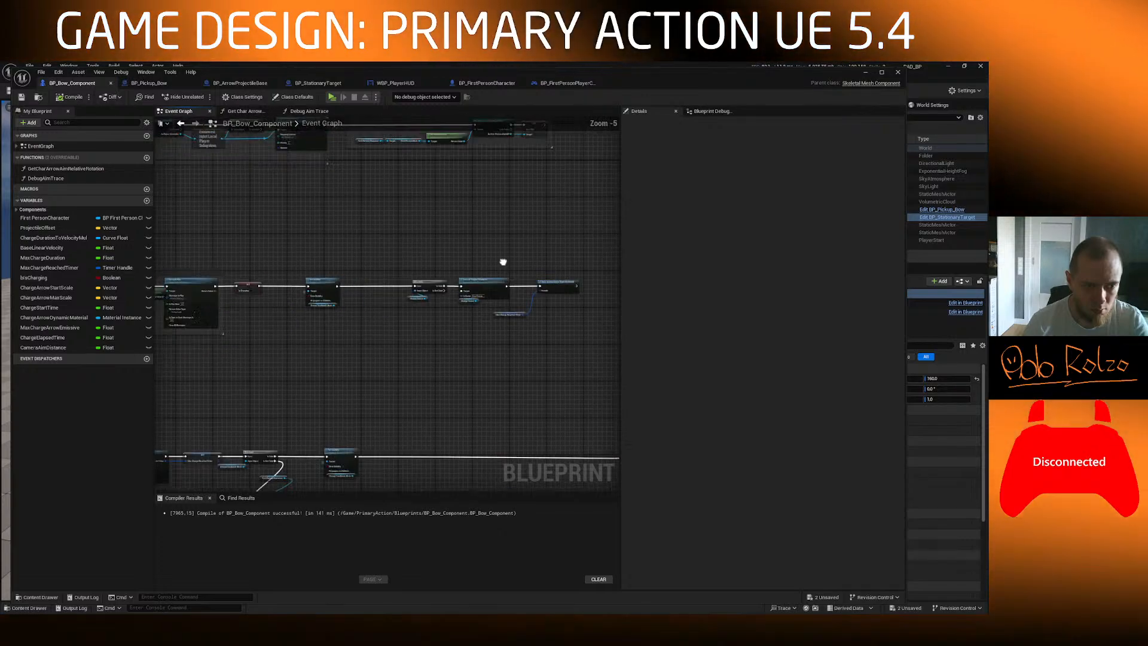
scroll(274, 226, "up", 4)
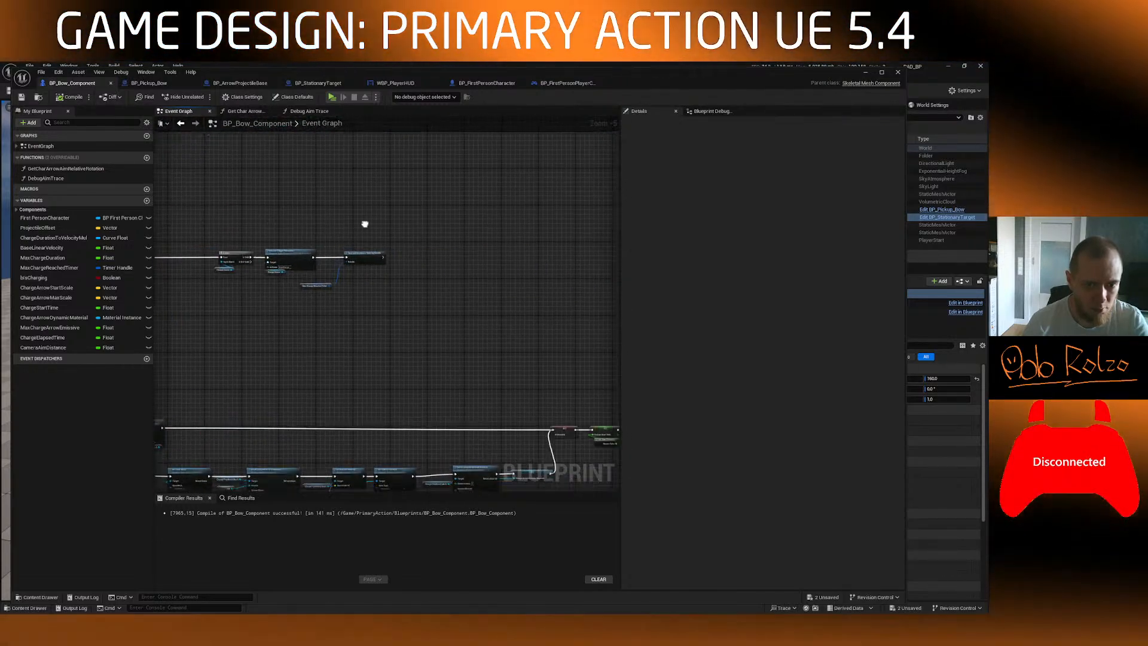
left_click(59, 179)
mouse_move(59, 178)
left_mouse_down()
mouse_move(337, 254)
mouse_move(341, 267)
mouse_move(364, 230)
left_mouse_up()
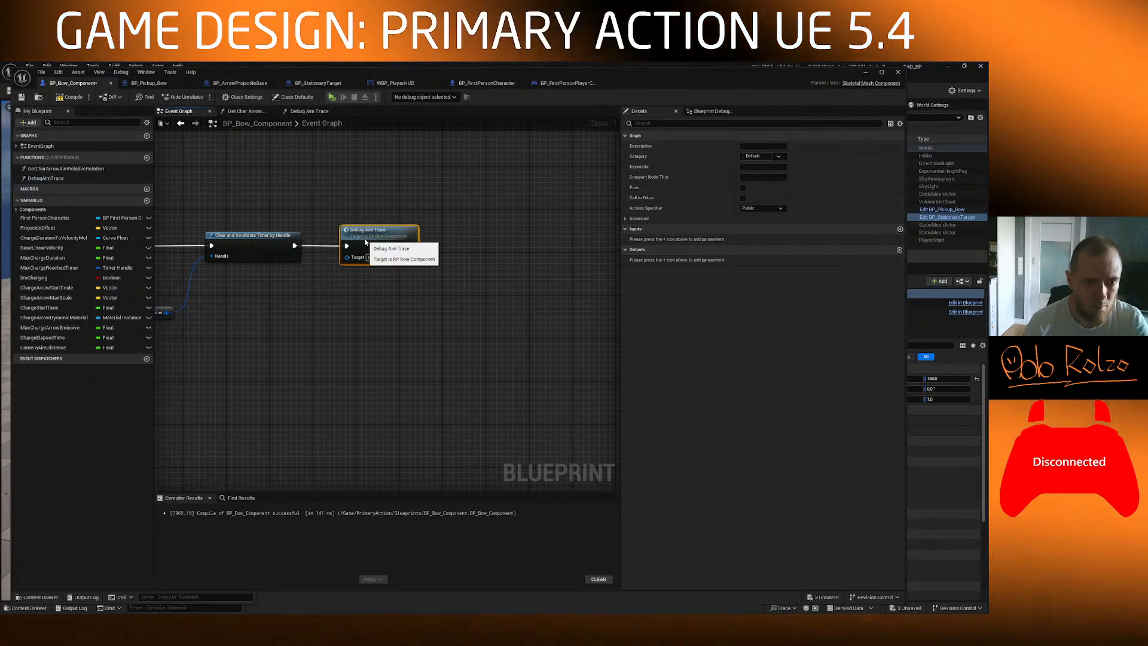
left_click(69, 97)
Step: Play the level, pick up the bow and fire at the far wall to compare the debug line with the arrow's impact point
left_click(332, 97)
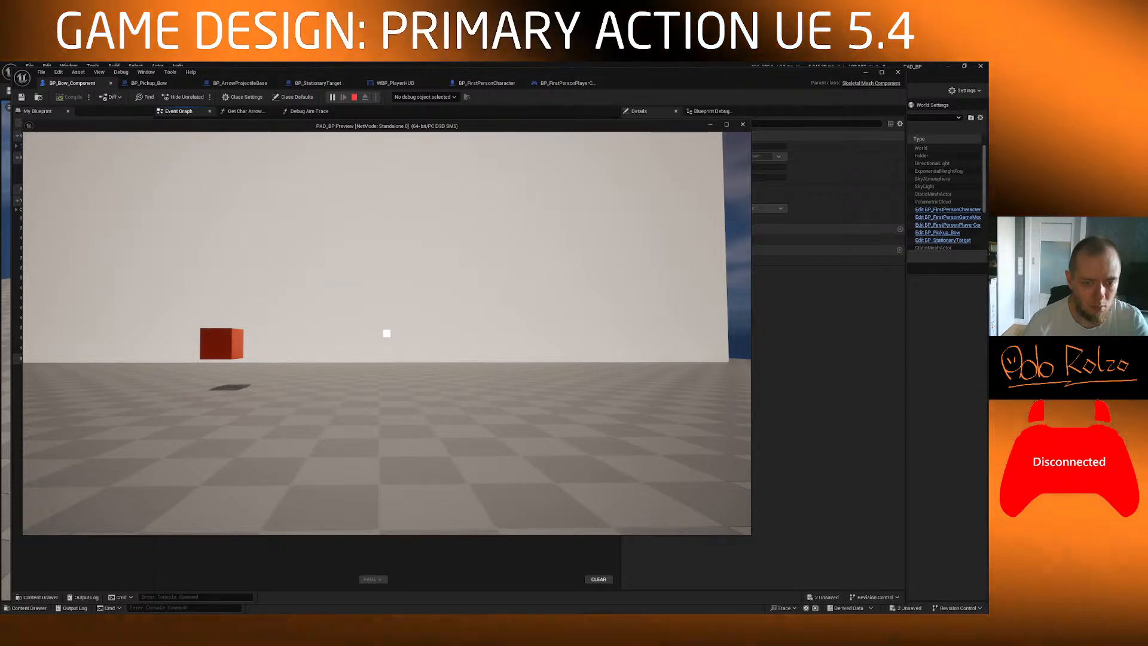
key("s")
key("w")
left_click(386, 333)
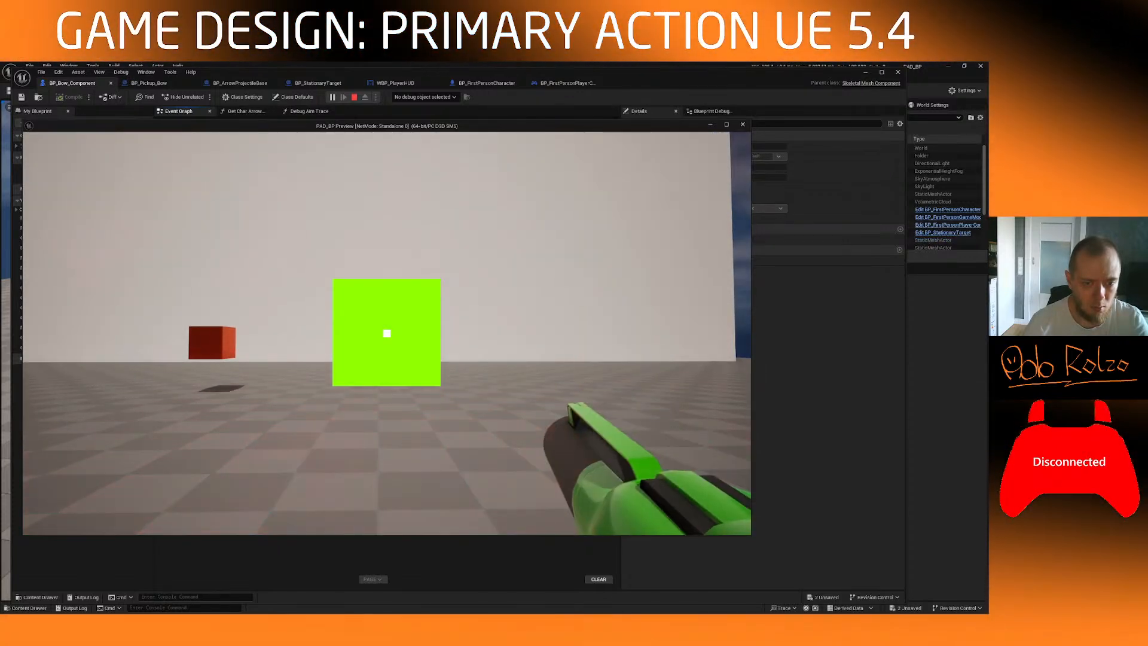
key("a")
key("w")
key("w")
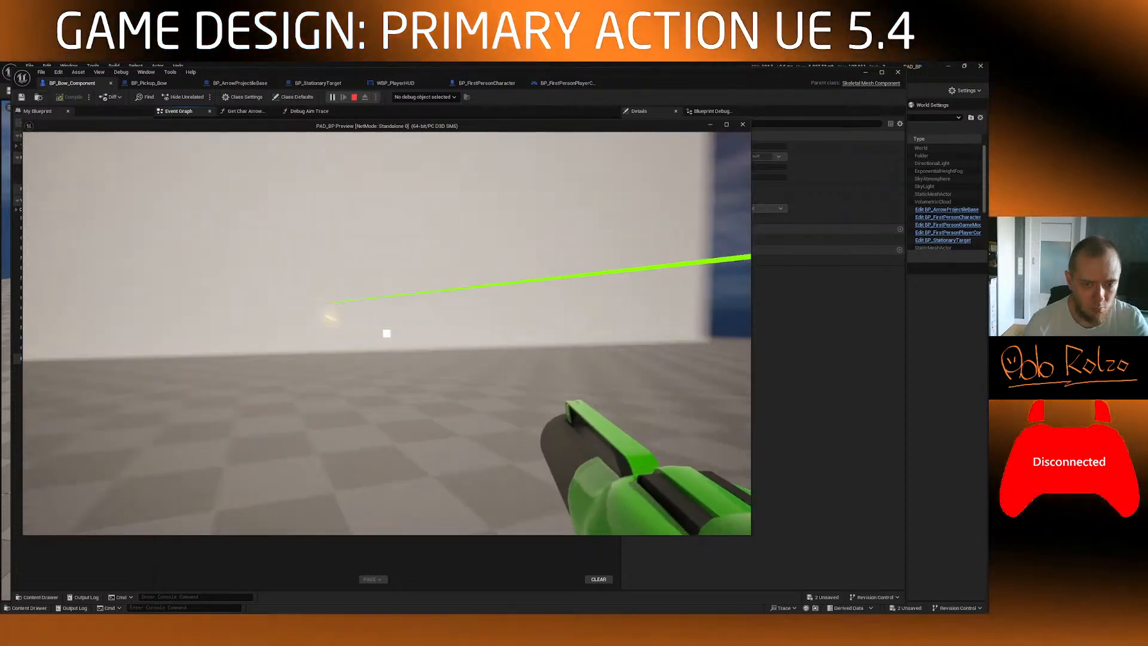
key("w")
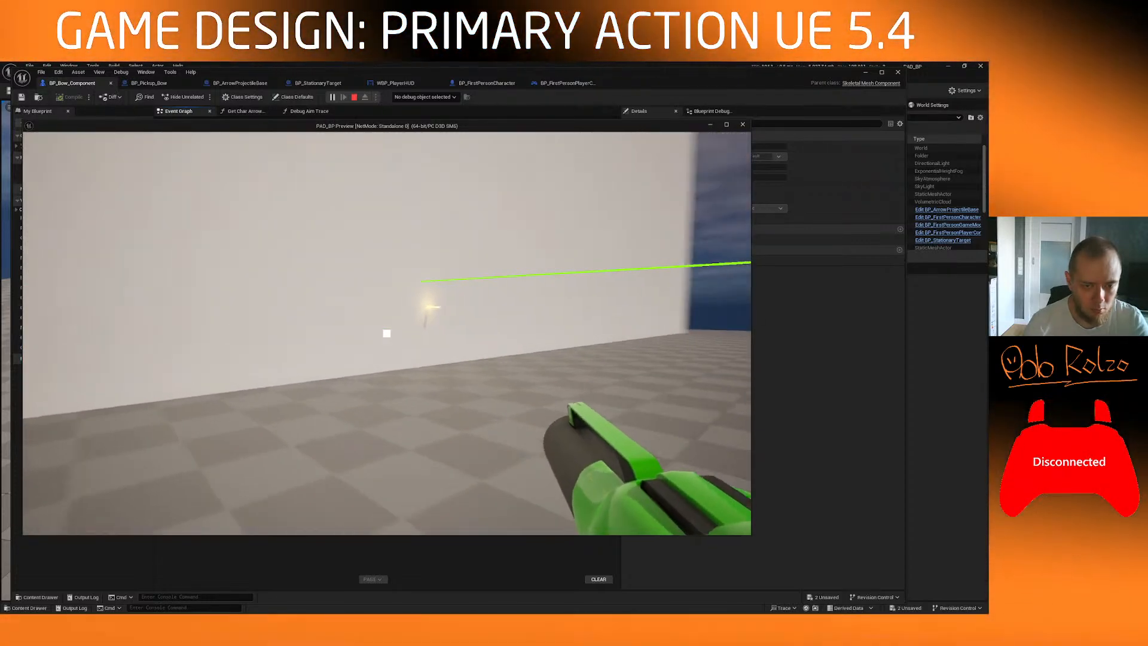
key("s")
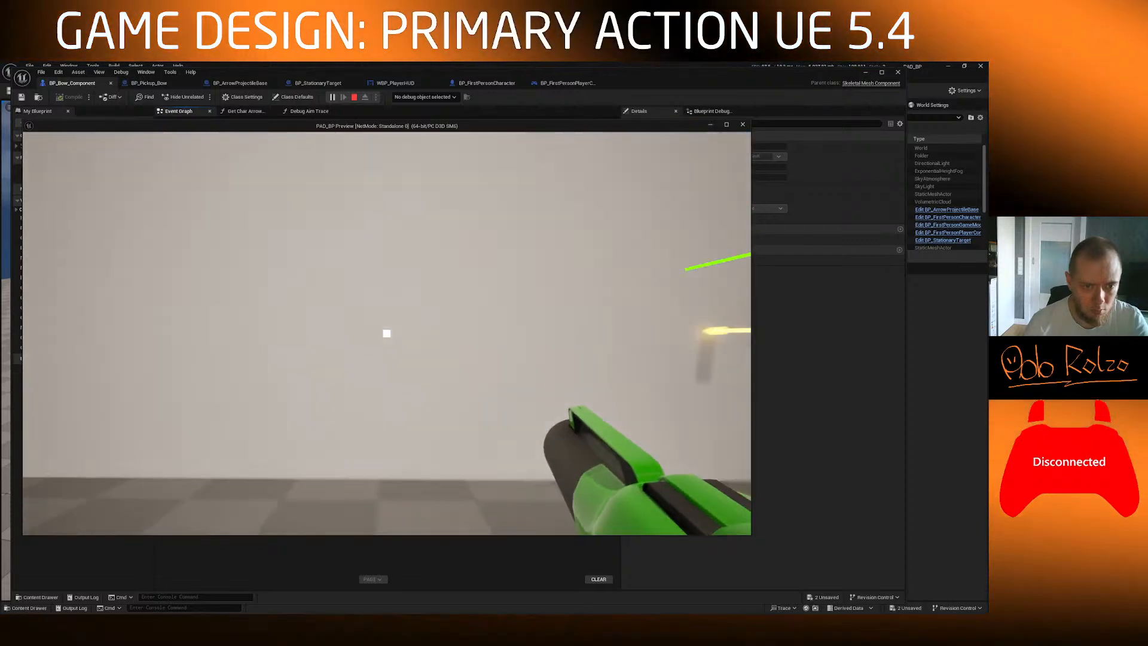
Step: Fire a second arrow at the wall and examine from both sides where it lands relative to the debug line
left_click(386, 333)
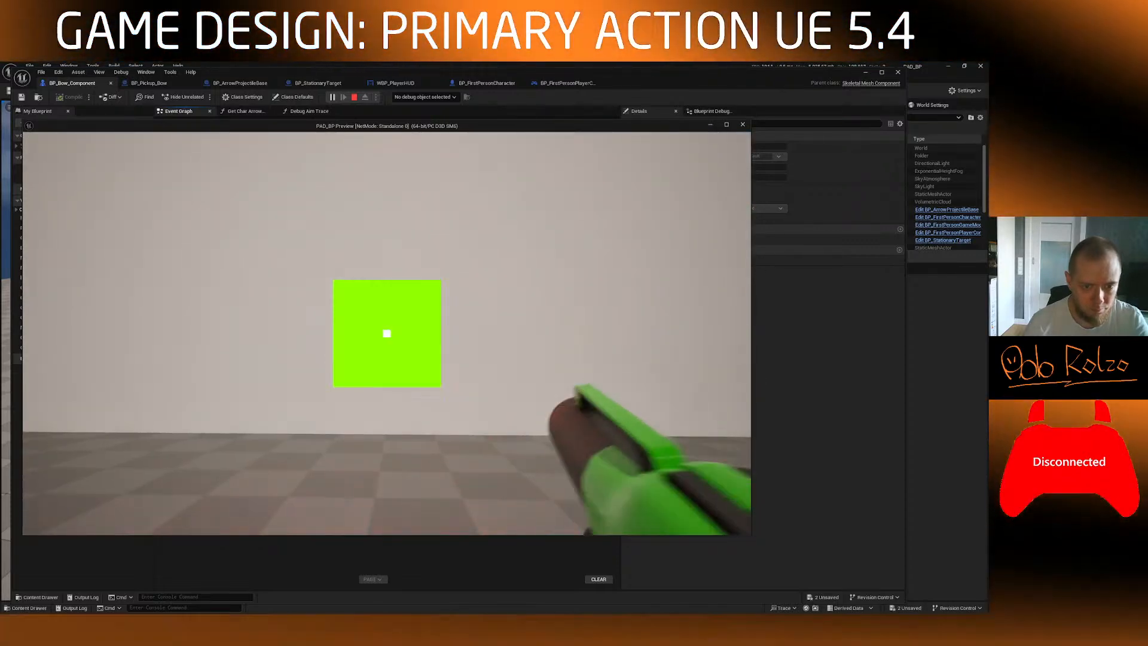
key("w")
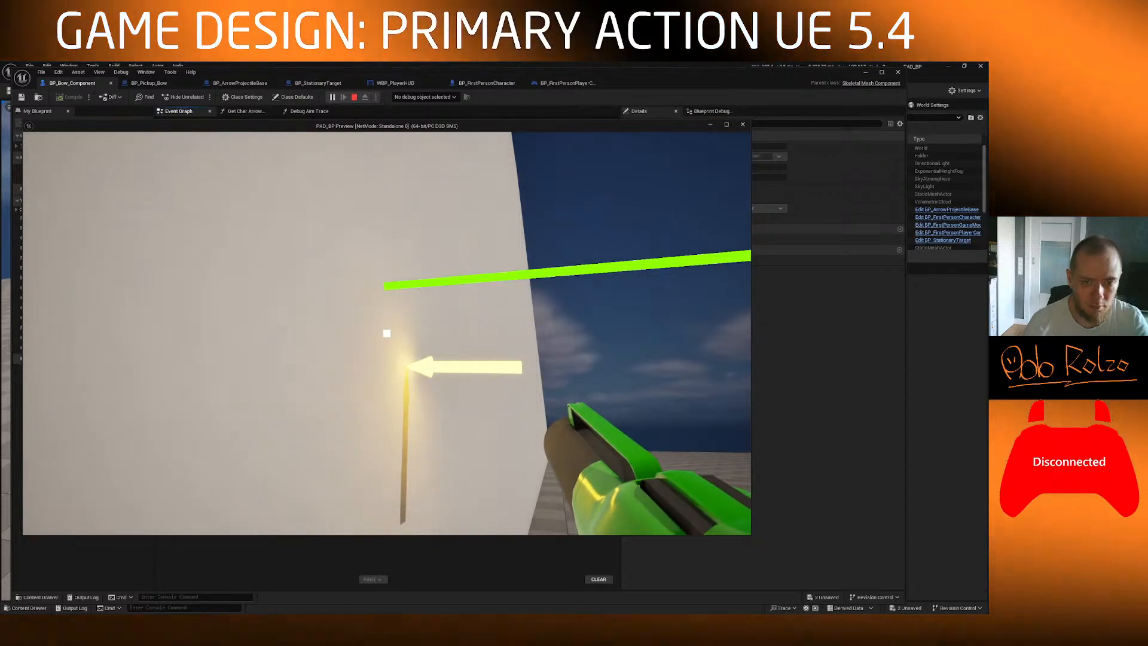
key("d")
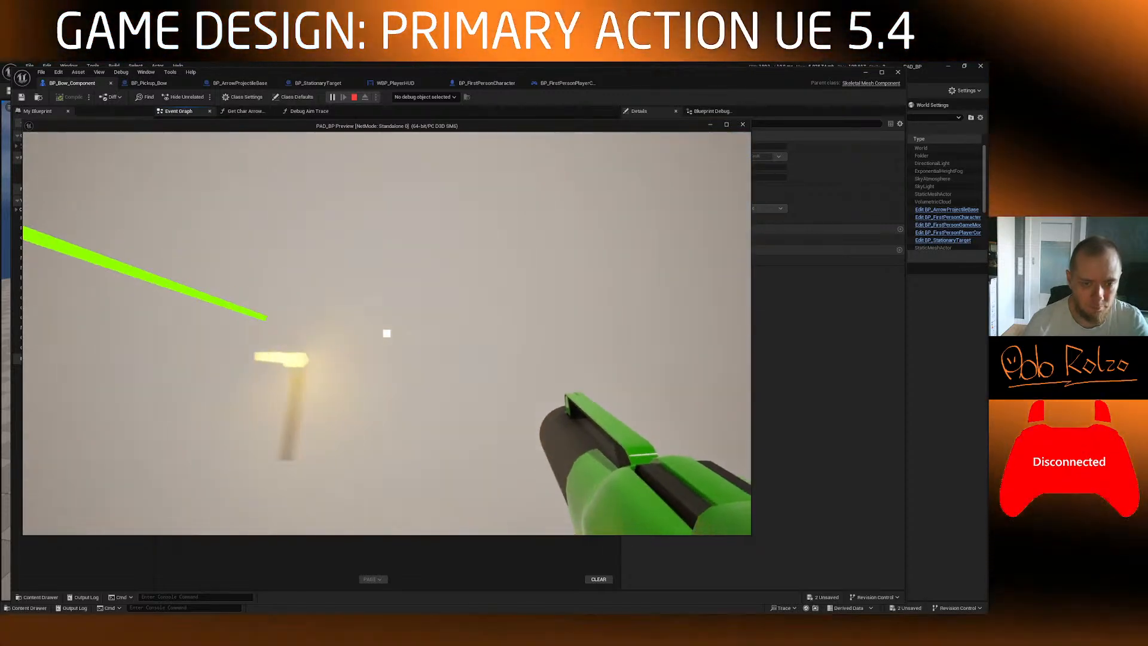
key("d")
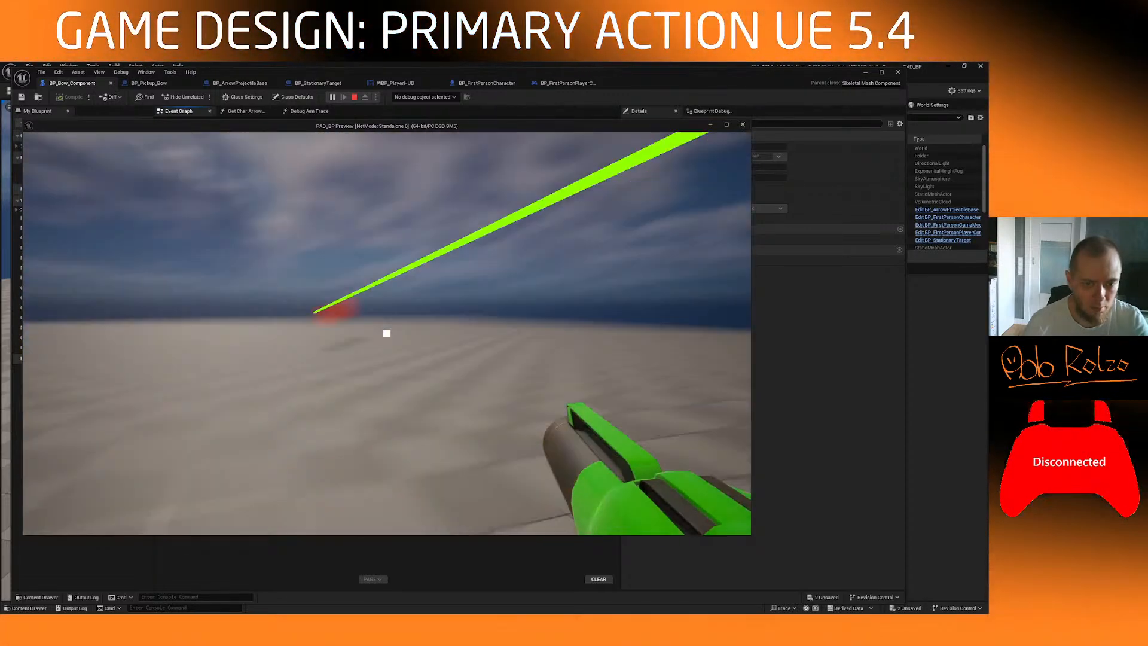
key("d")
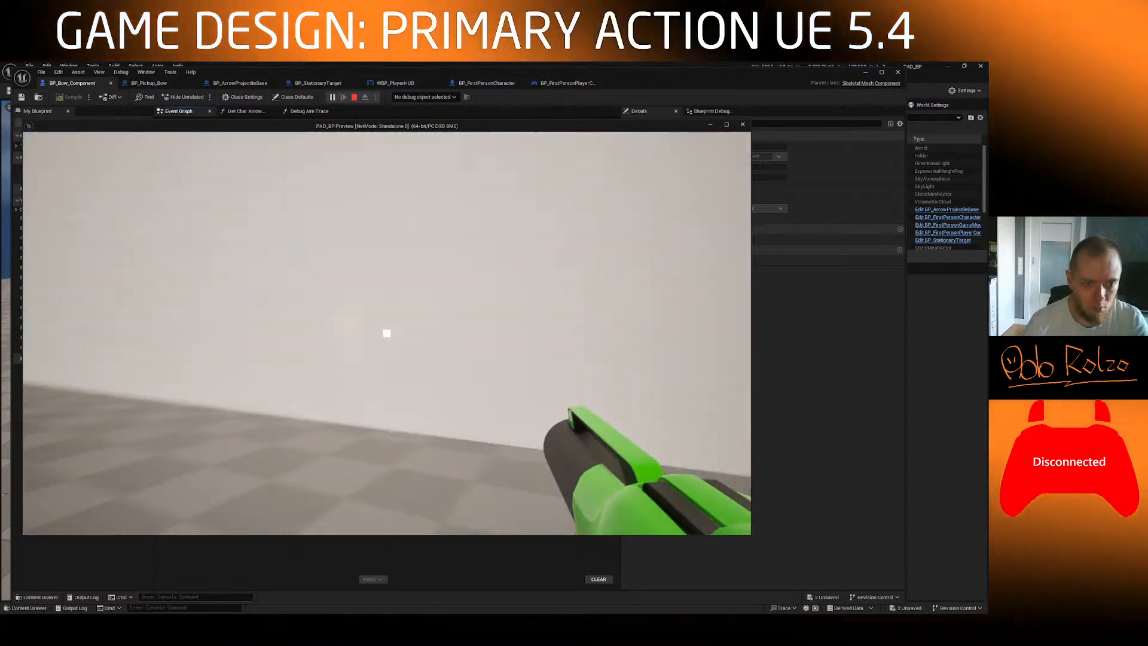
Step: Back away from the wall, fire another arrow to check the trace against the crosshair, and end the play session
key("s")
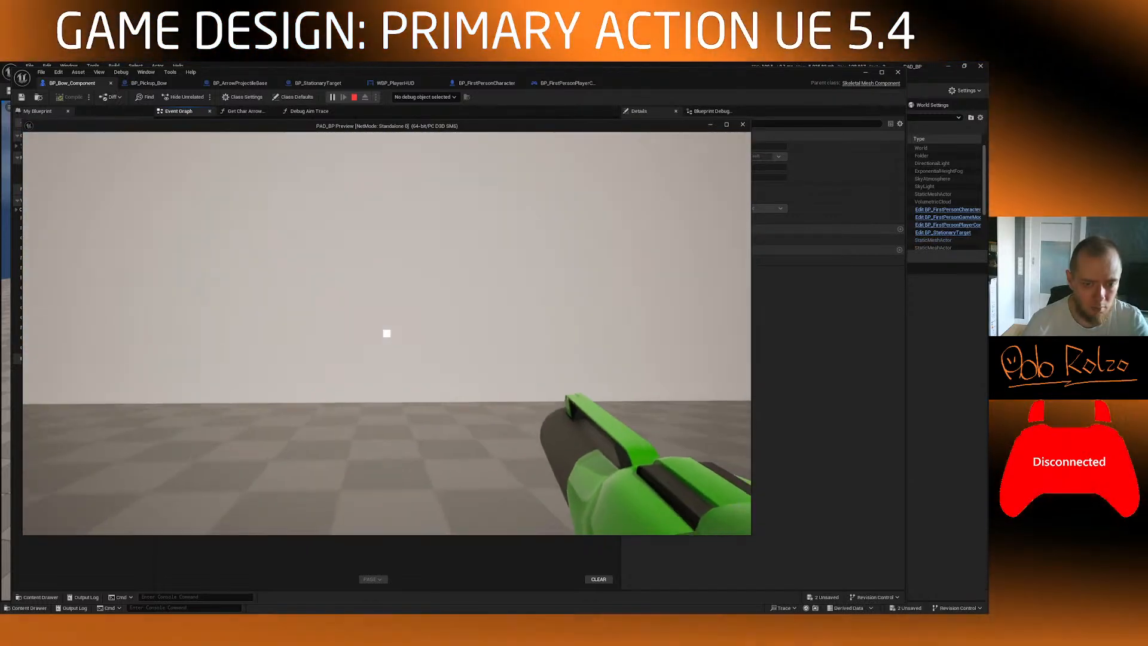
key("s")
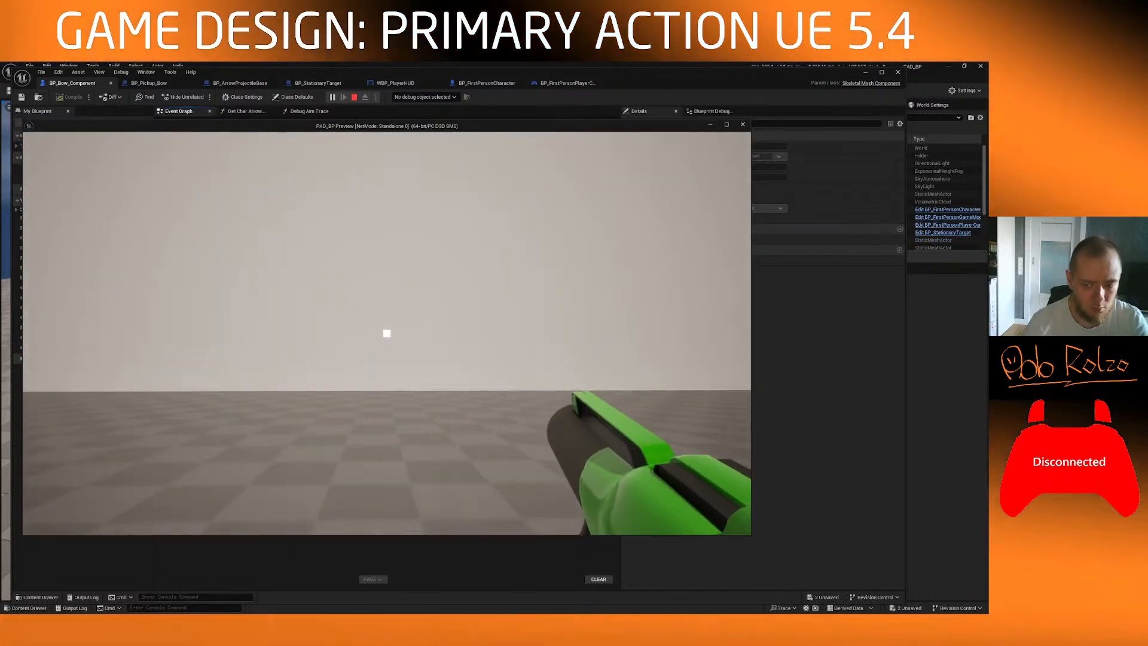
key("s")
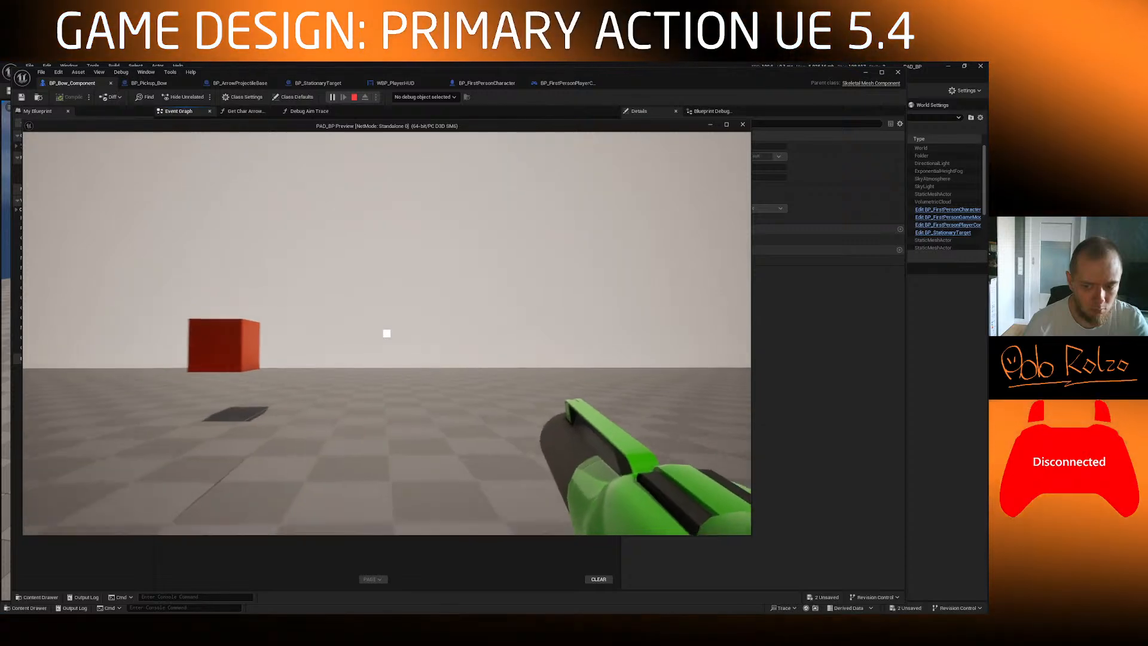
left_click(386, 333)
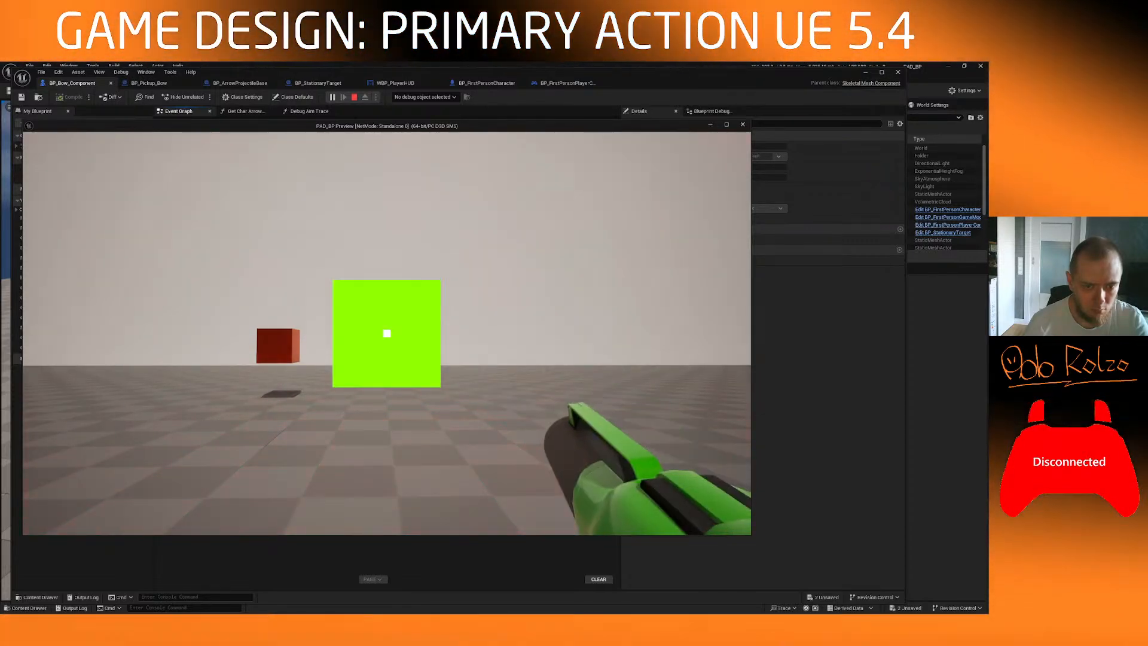
key("Escape")
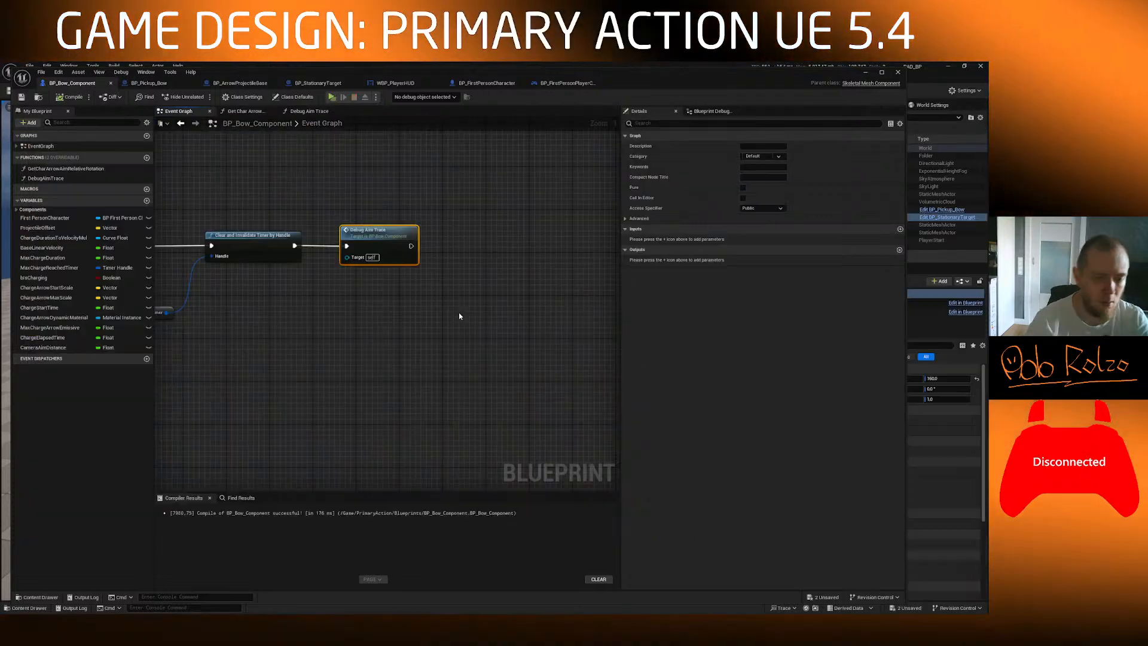
Step: Open the DebugAimTrace function and add a Line Trace By Channel node after Draw Debug Point
scroll(456, 312, "down", 3)
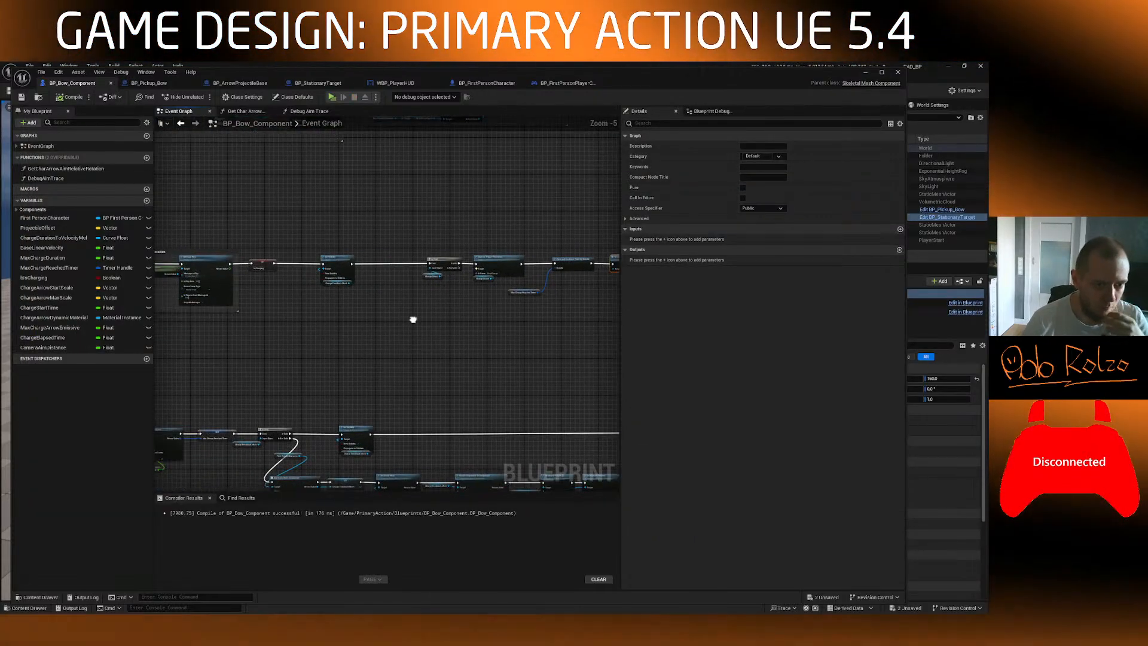
left_click(45, 178)
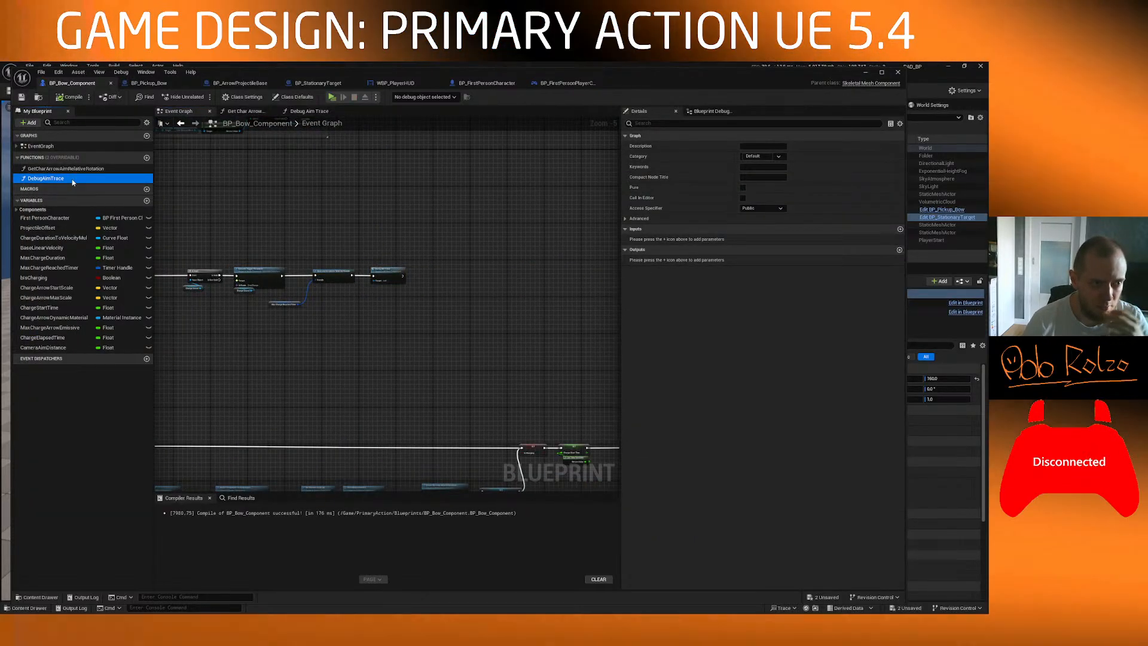
double_click(66, 179)
right_click(344, 233)
type("line trace")
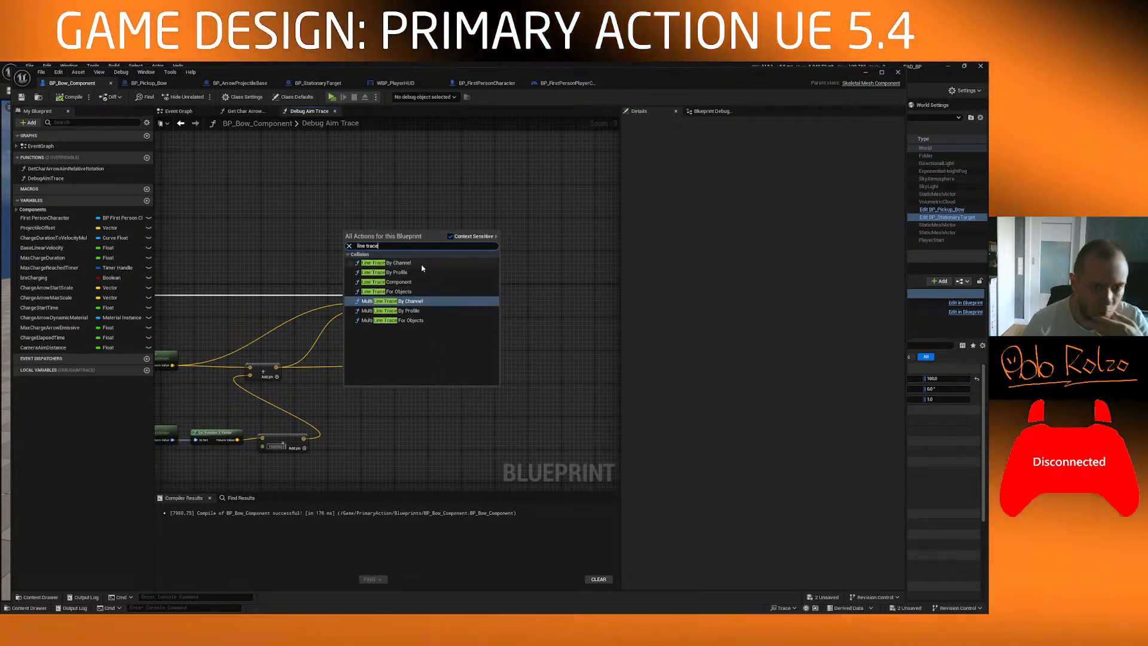
left_click(424, 262)
mouse_move(385, 234)
left_mouse_down()
mouse_move(464, 195)
mouse_move(565, 277)
left_mouse_up()
scroll(544, 272, "up", 3)
right_click_drag(554, 259, 455, 215)
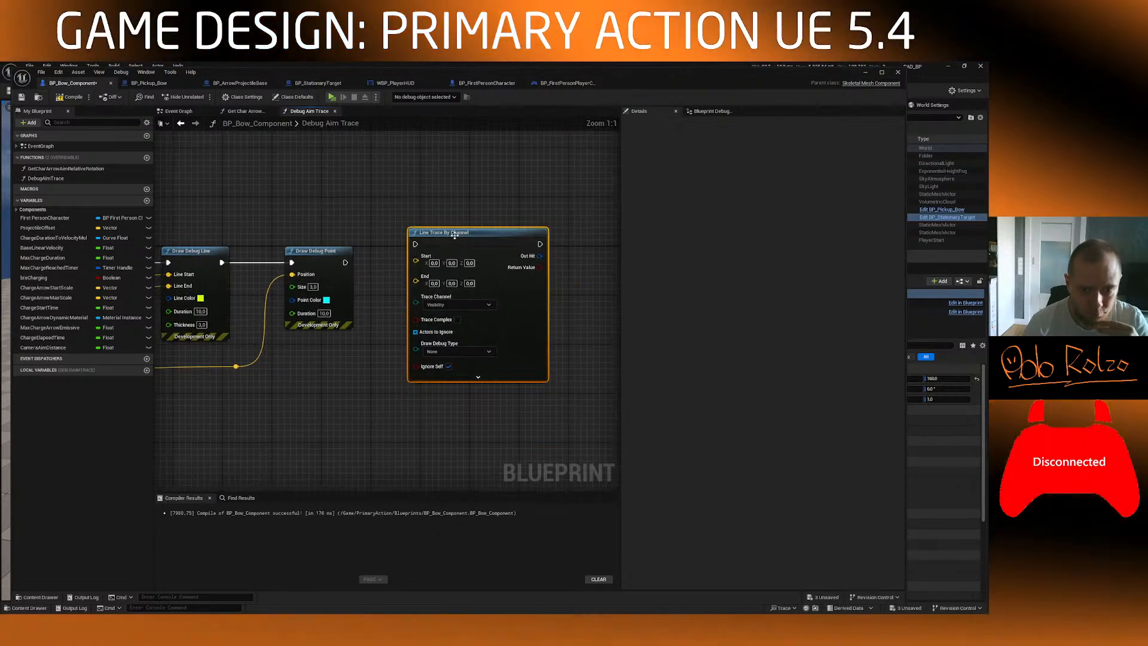
Step: Feed the line trace's Start from Get Camera Location and its End from the vector addition
right_click_drag(369, 226, 484, 221)
scroll(450, 224, "down", 2)
right_click_drag(360, 230, 441, 232)
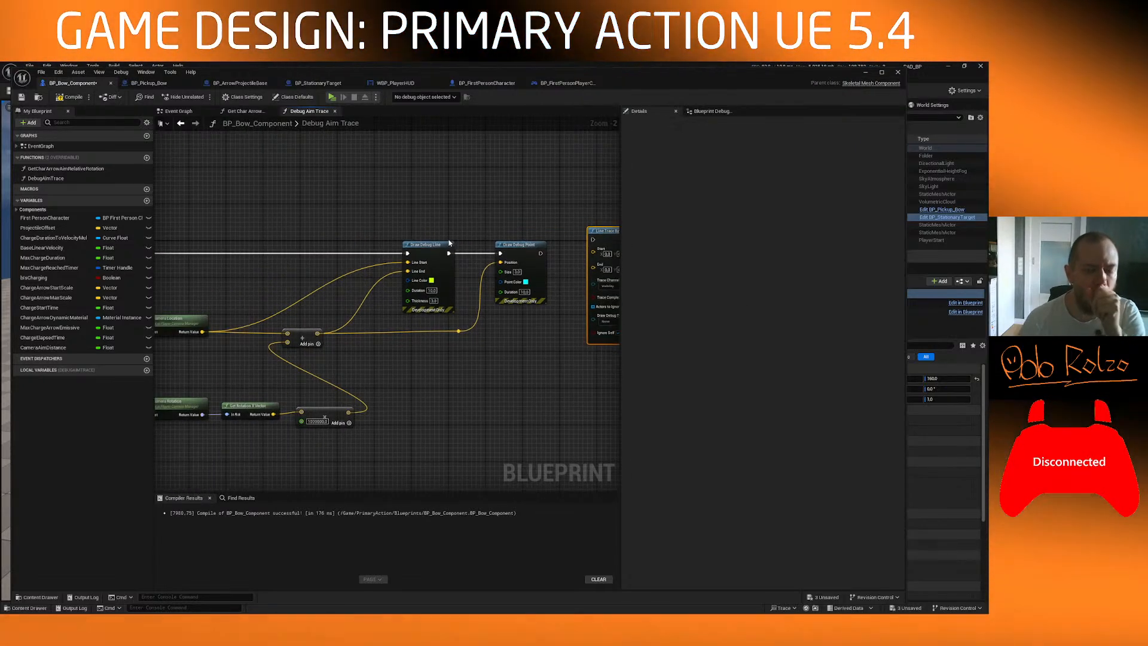
mouse_move(479, 370)
right_mouse_down()
mouse_move(461, 356)
mouse_move(476, 359)
right_mouse_up()
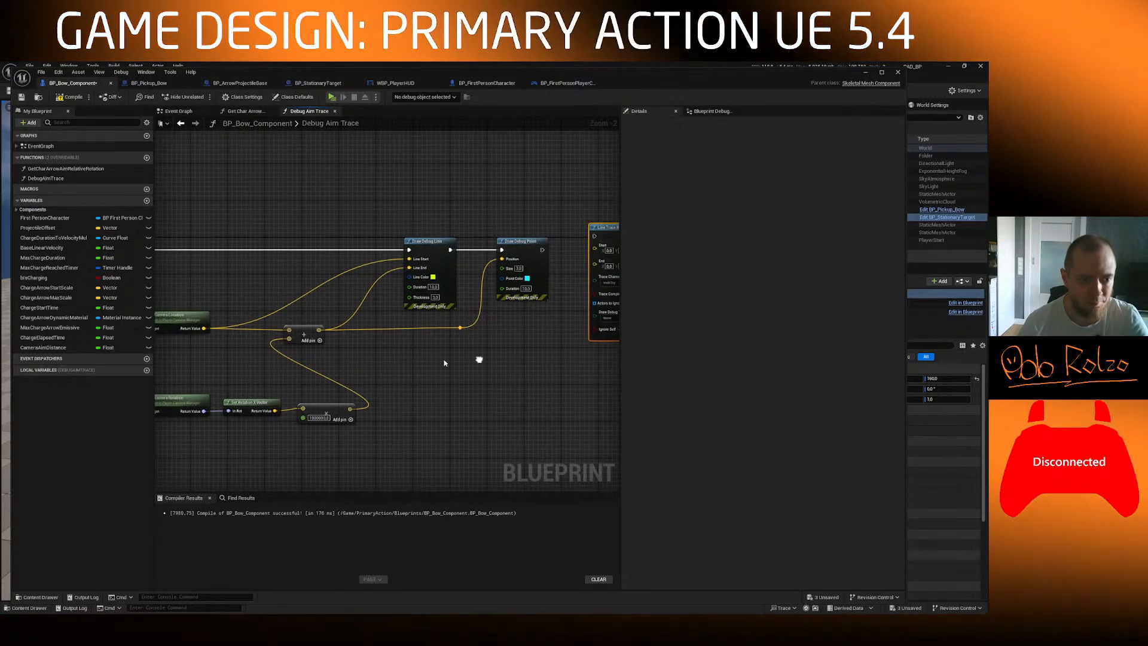
left_click_drag(203, 328, 557, 250)
mouse_move(269, 330)
left_mouse_down()
mouse_move(544, 317)
mouse_move(544, 254)
left_mouse_up()
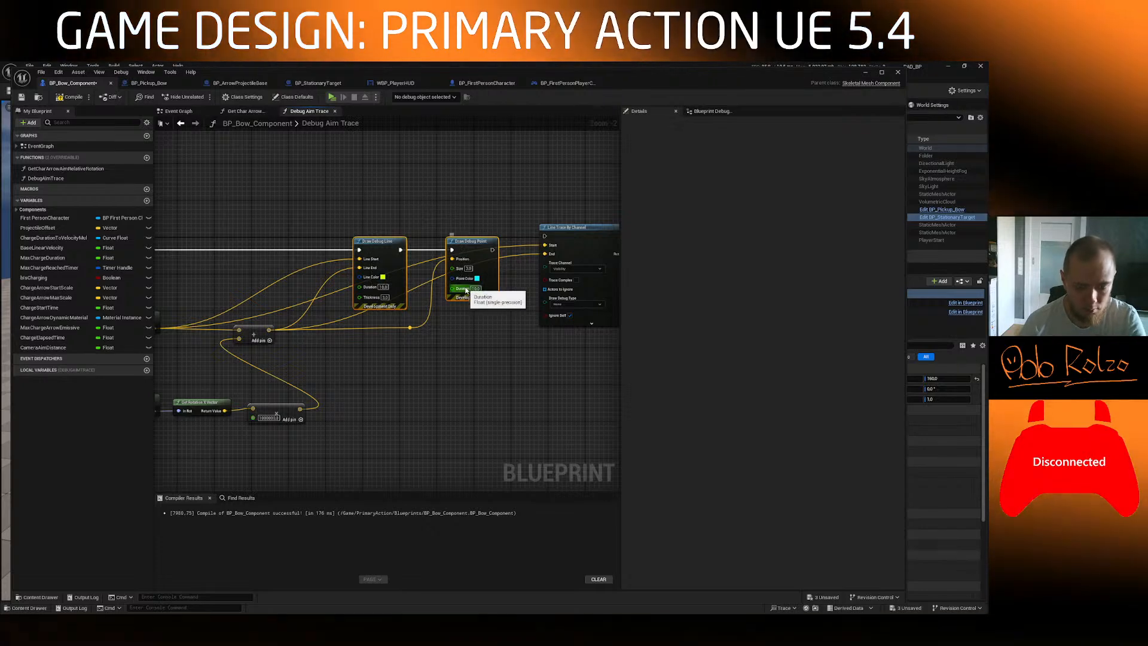
Step: Delete the Draw Debug Line, Draw Debug Point and reroute nodes, and connect the function entry directly to Line Trace By Channel
key("Delete")
right_click_drag(193, 314, 349, 305)
left_click_drag(541, 342, 584, 294)
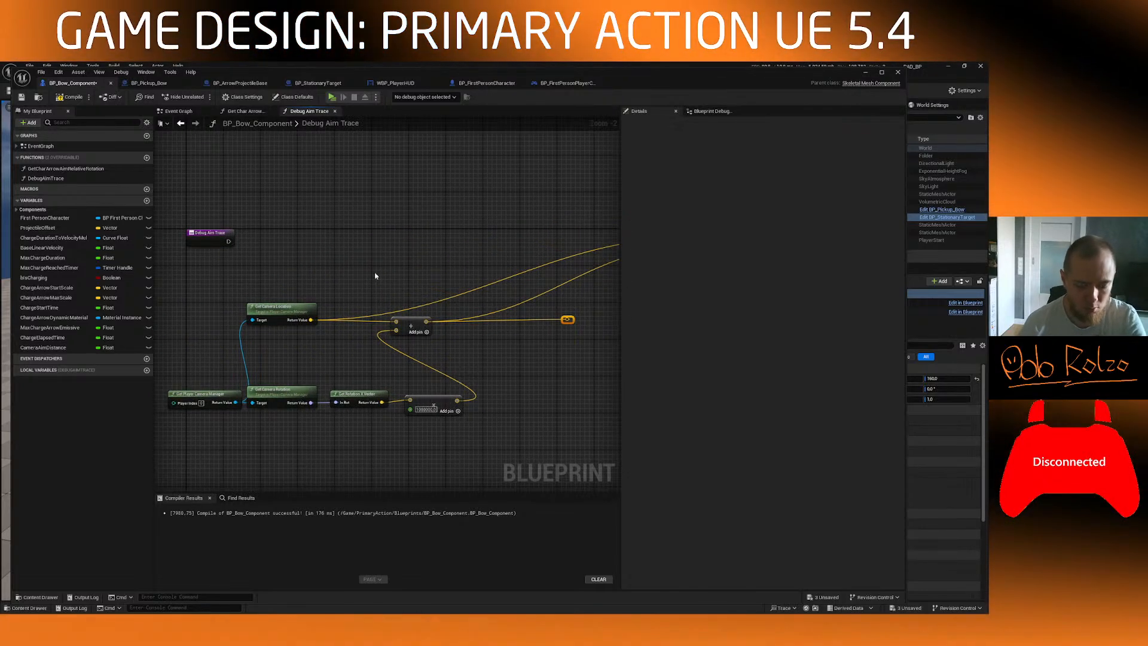
mouse_move(230, 239)
left_mouse_down()
mouse_move(436, 251)
mouse_move(505, 245)
mouse_move(520, 228)
mouse_move(429, 261)
left_mouse_up()
scroll(464, 329, "down", 2)
scroll(428, 323, "down", 2)
scroll(427, 320, "up", 2)
scroll(365, 282, "up", 3)
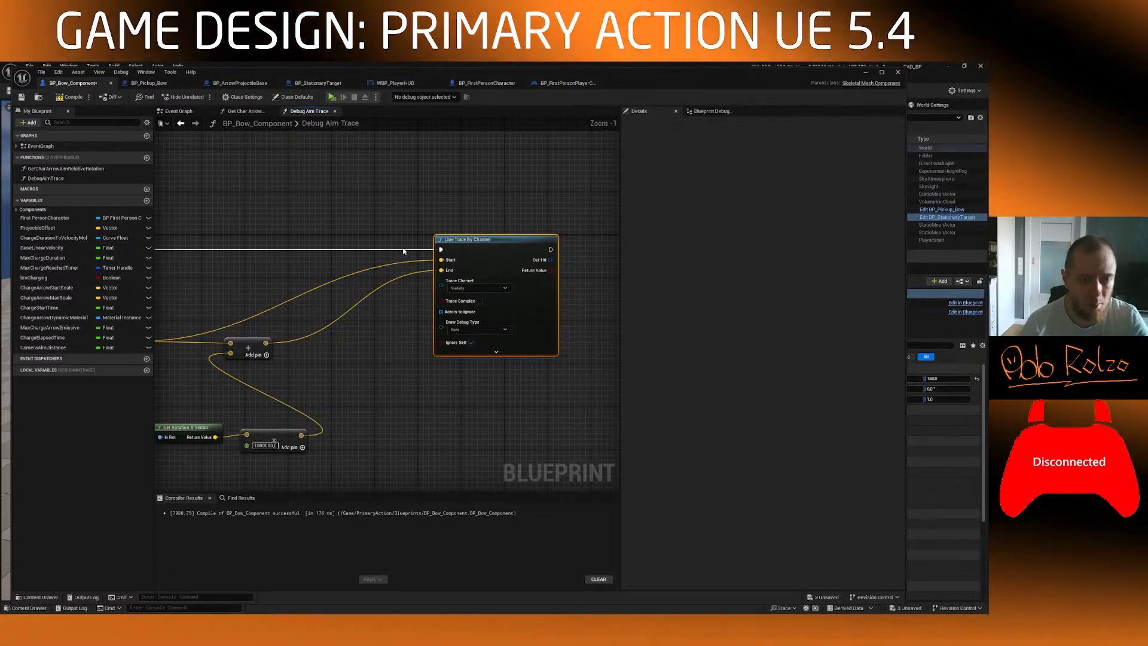
Step: Set the line trace's Draw Debug Type to For Duration and its Draw Time to 10
right_click_drag(317, 260, 381, 258)
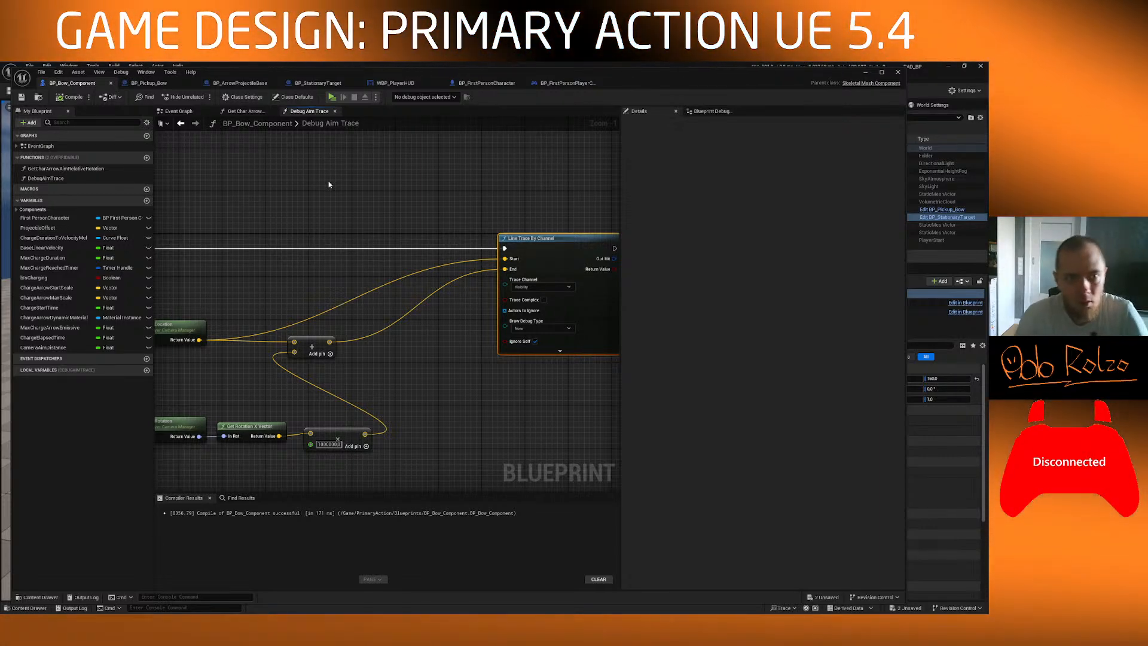
scroll(543, 351, "up", 1)
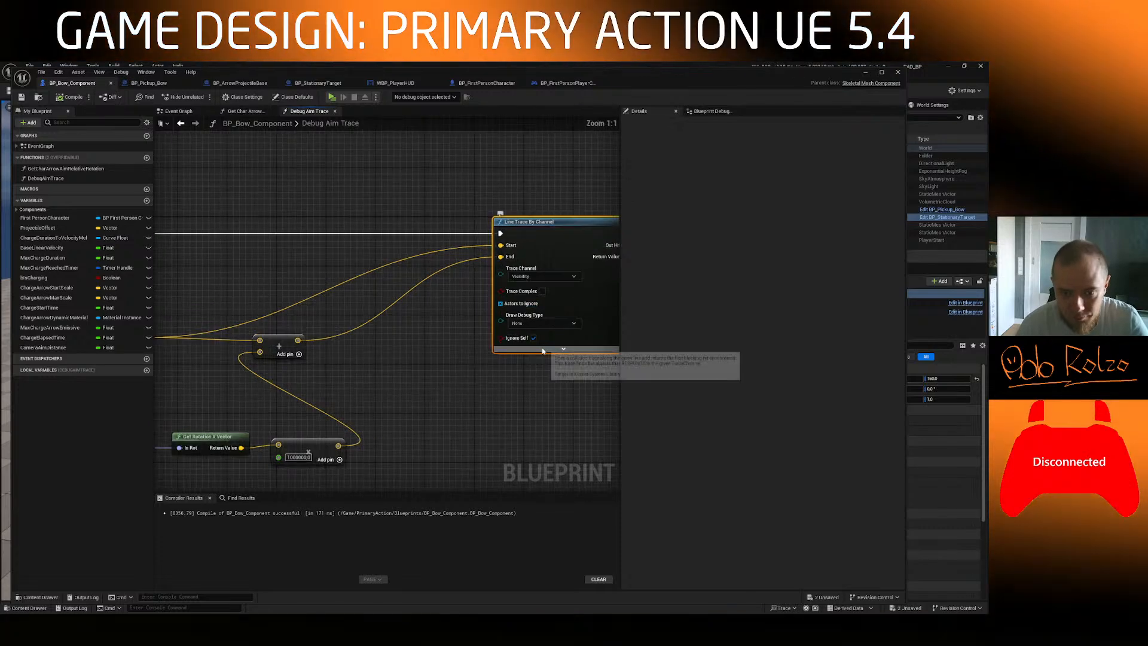
left_click(534, 326)
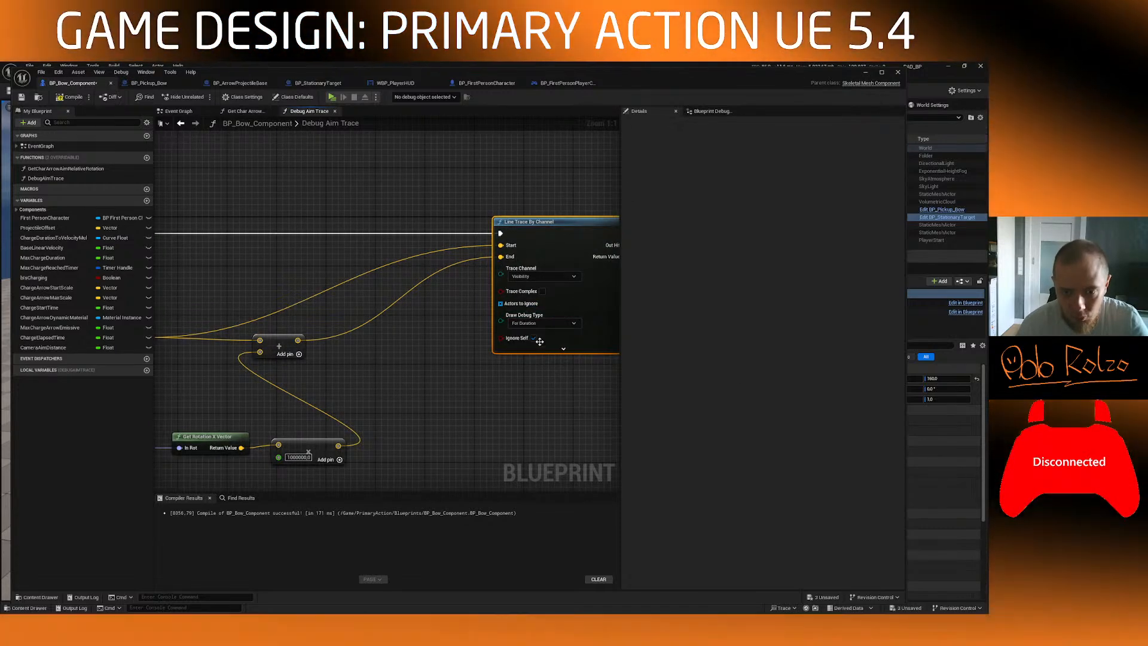
right_click_drag(569, 378, 447, 378)
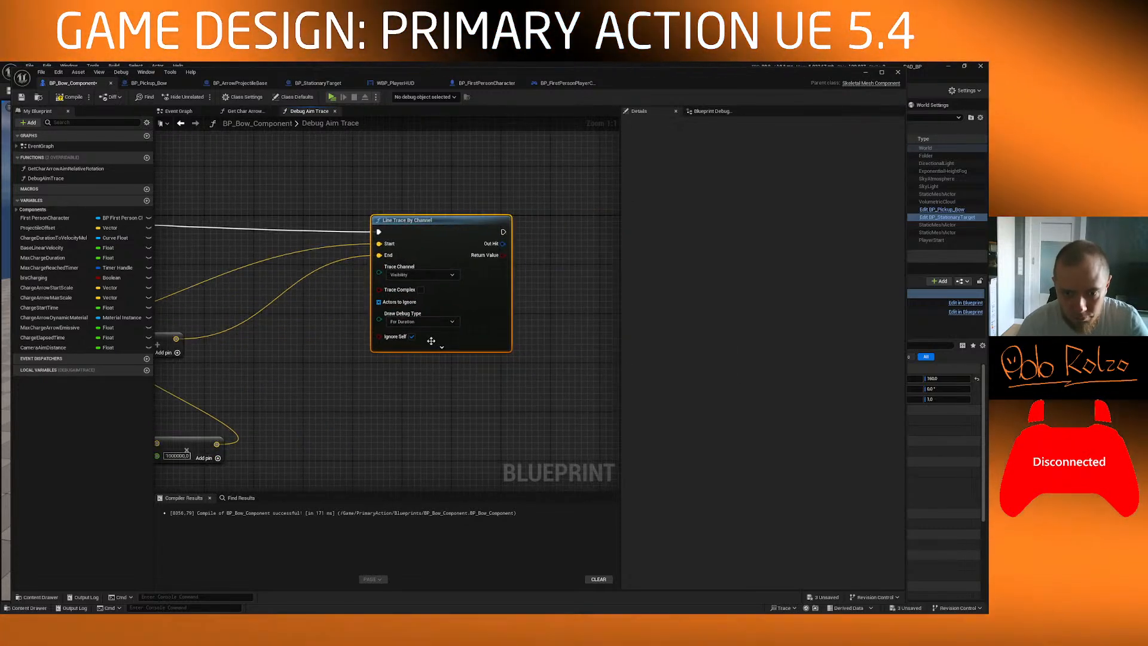
left_click(441, 348)
left_click(414, 375)
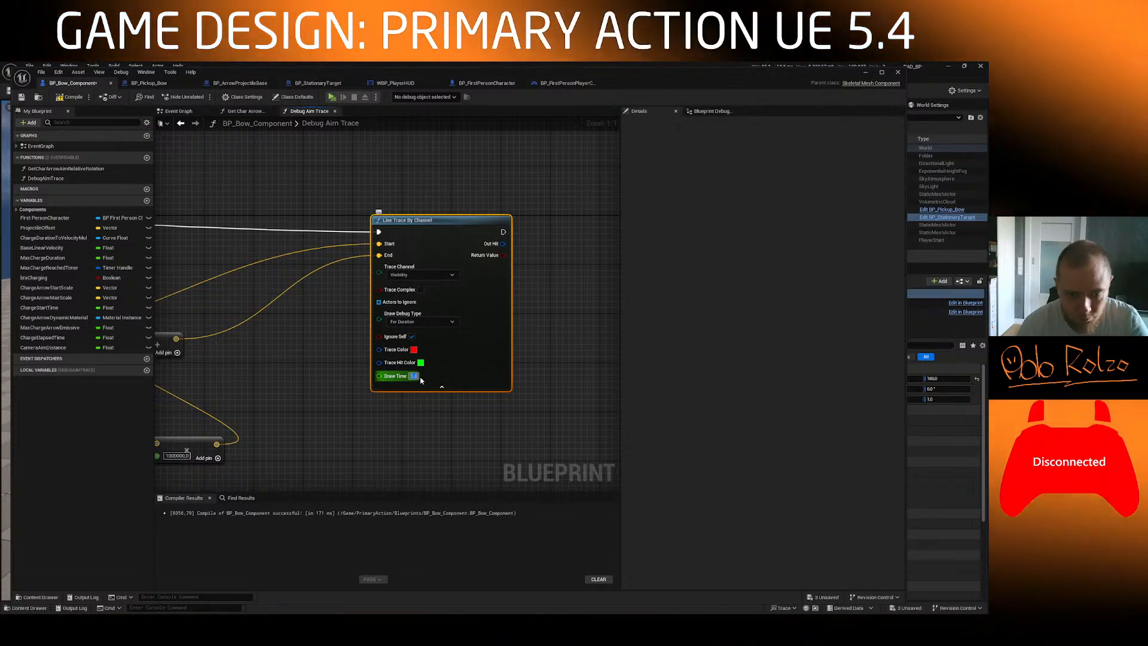
type("10")
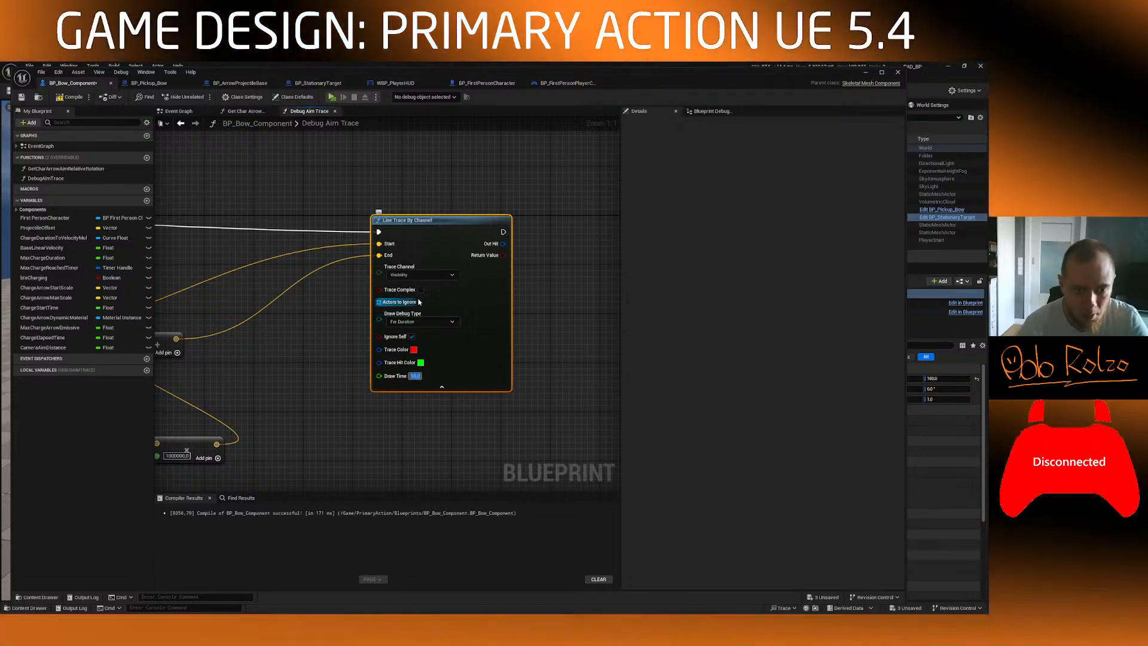
Step: Add a Self reference node and a Make Array node that feeds the line trace's Actors to Ignore
scroll(394, 335, "down", 2)
mouse_move(233, 352)
right_mouse_down()
mouse_move(532, 359)
mouse_move(368, 343)
right_mouse_up()
scroll(544, 352, "up", 2)
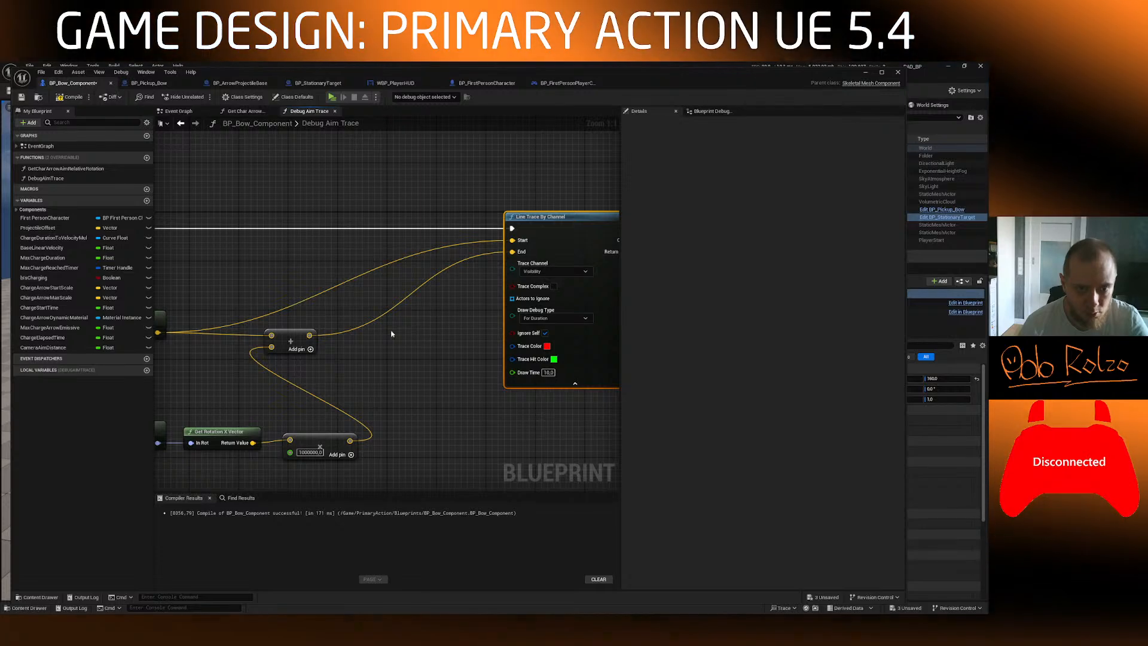
right_click(392, 333)
type("self")
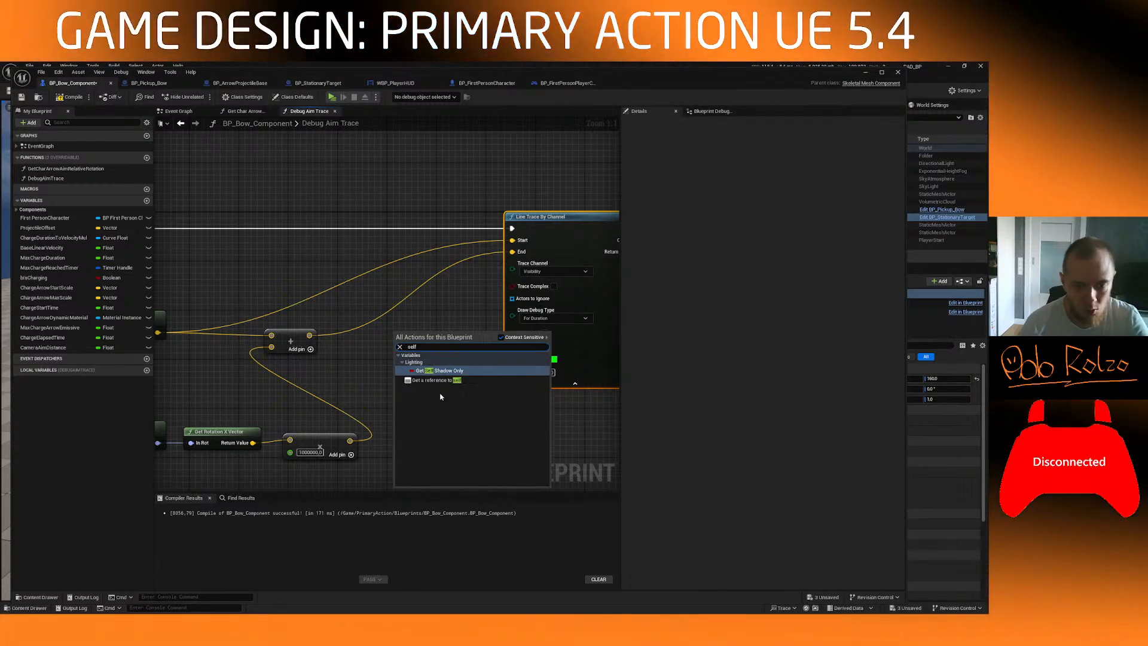
left_click(443, 380)
left_click_drag(428, 335, 449, 349)
left_click_drag(512, 299, 461, 307)
type("make")
key("Return")
Step: Add a Get Owner node targeting the Self reference and place it just below that node
left_click_drag(429, 335, 463, 393)
type("get")
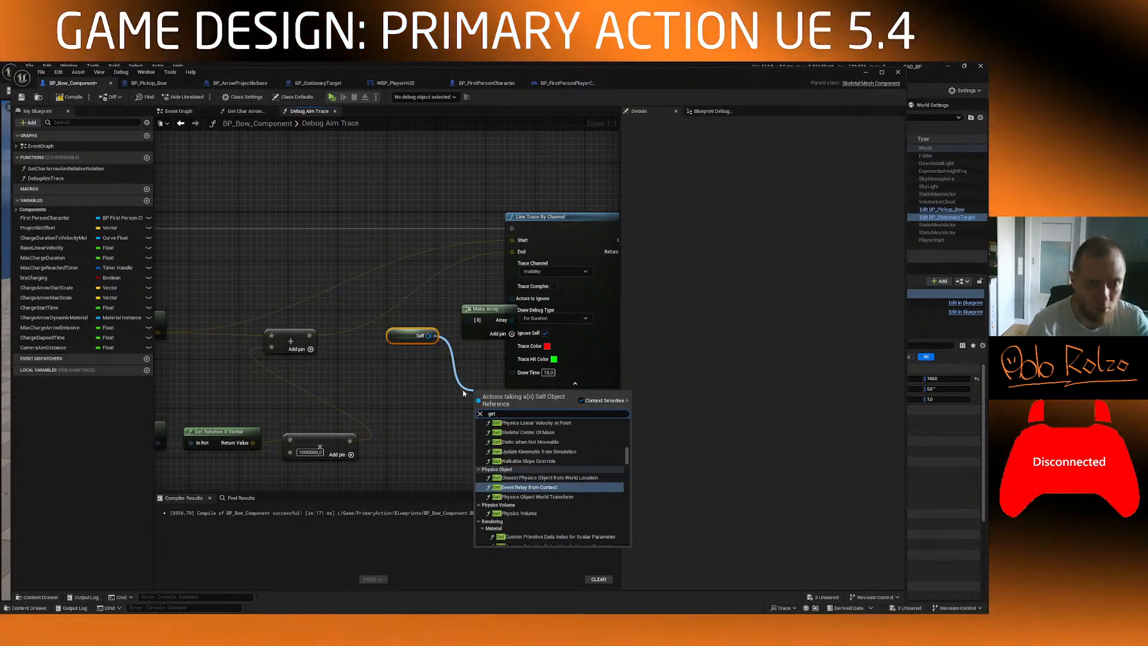
type(" owner")
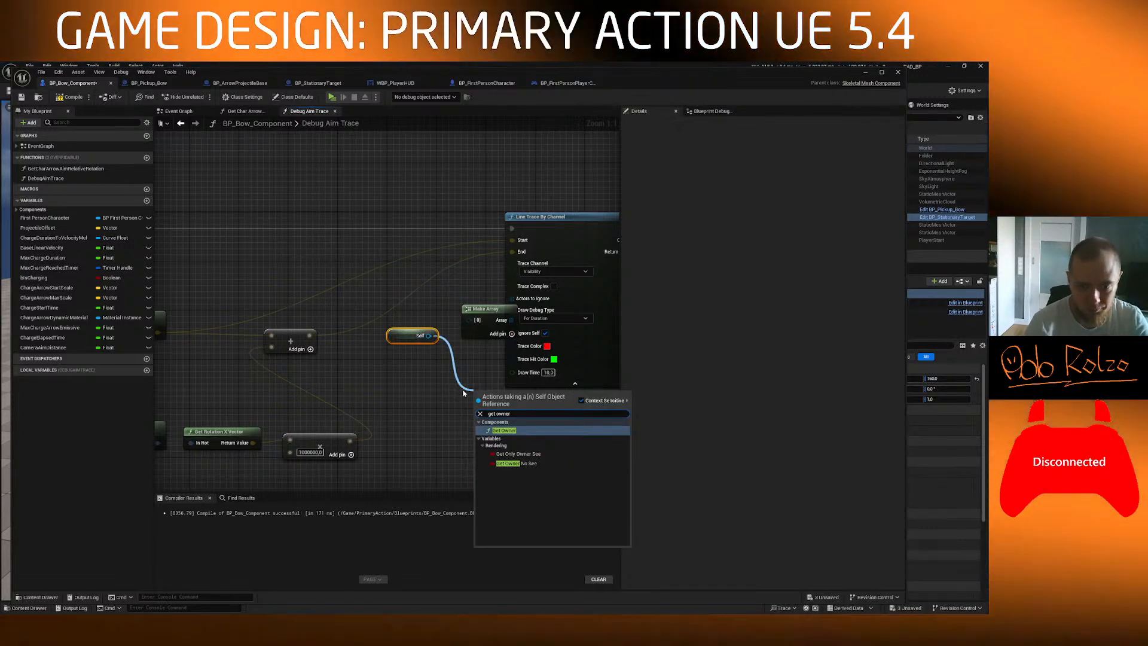
key("Return")
left_click_drag(509, 401, 420, 362)
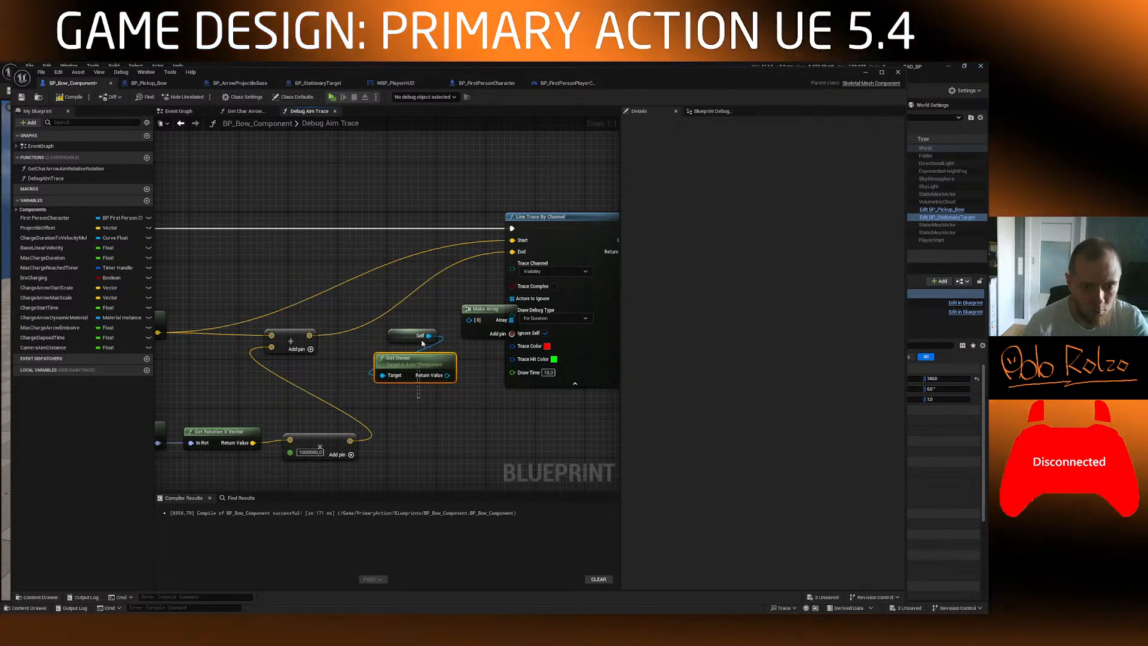
Step: Replace the Self and Get Owner nodes with a self-targeted Get Owner node feeding the Make Array node's first element
key("Delete")
left_click_drag(481, 311, 441, 317)
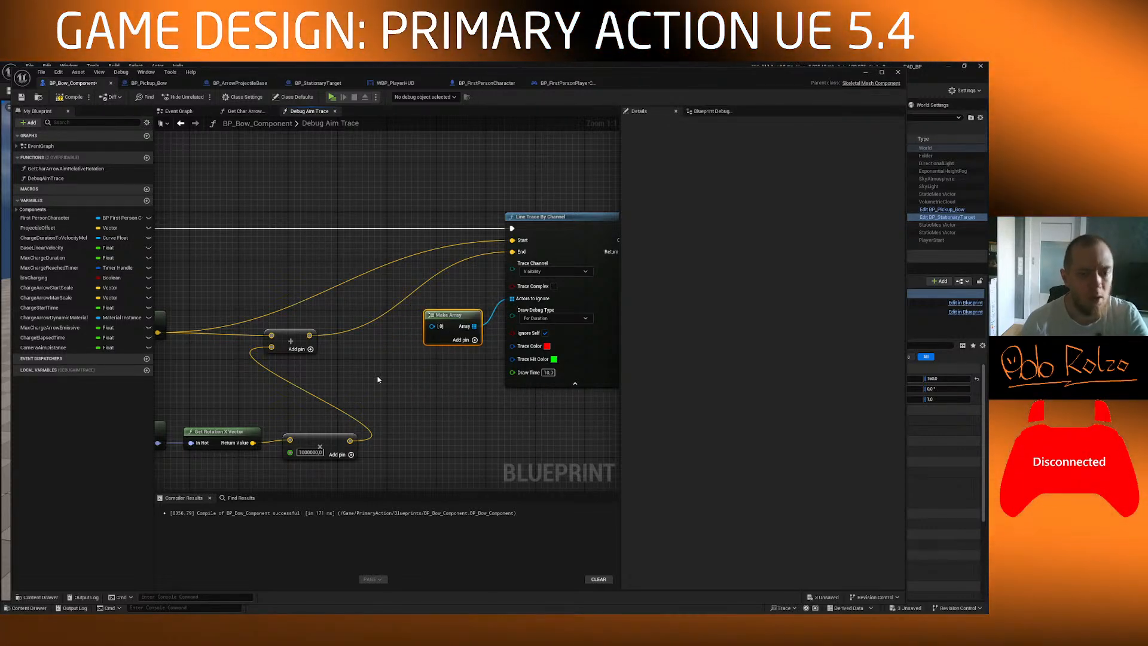
right_click(379, 380)
type("get owner")
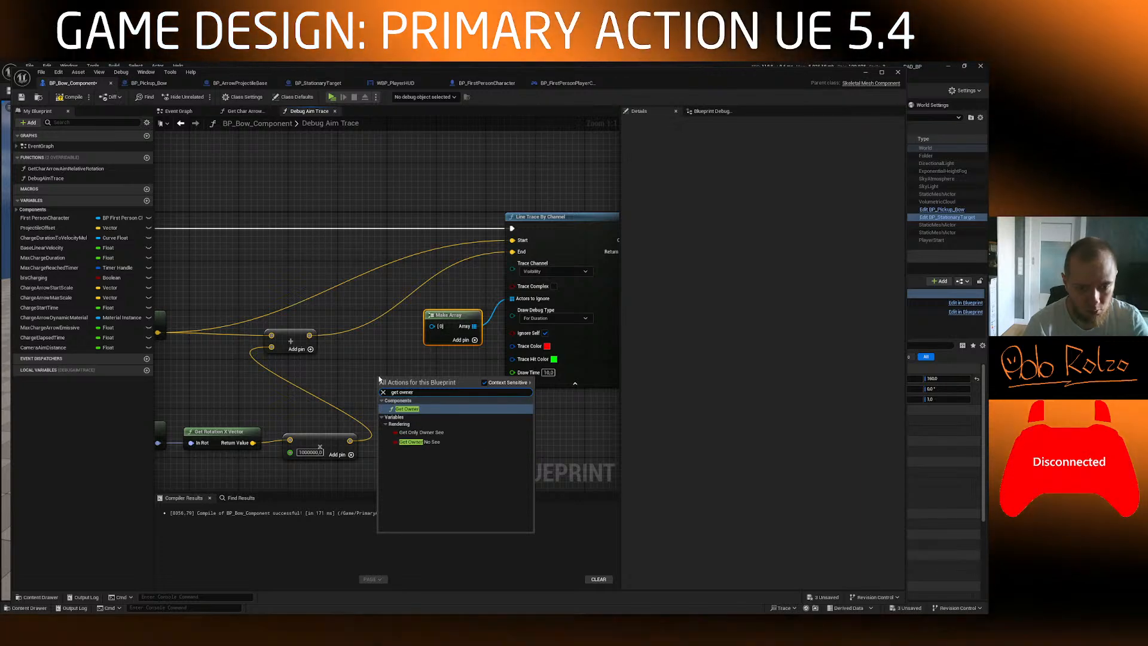
key("Return")
left_click_drag(460, 393, 432, 326)
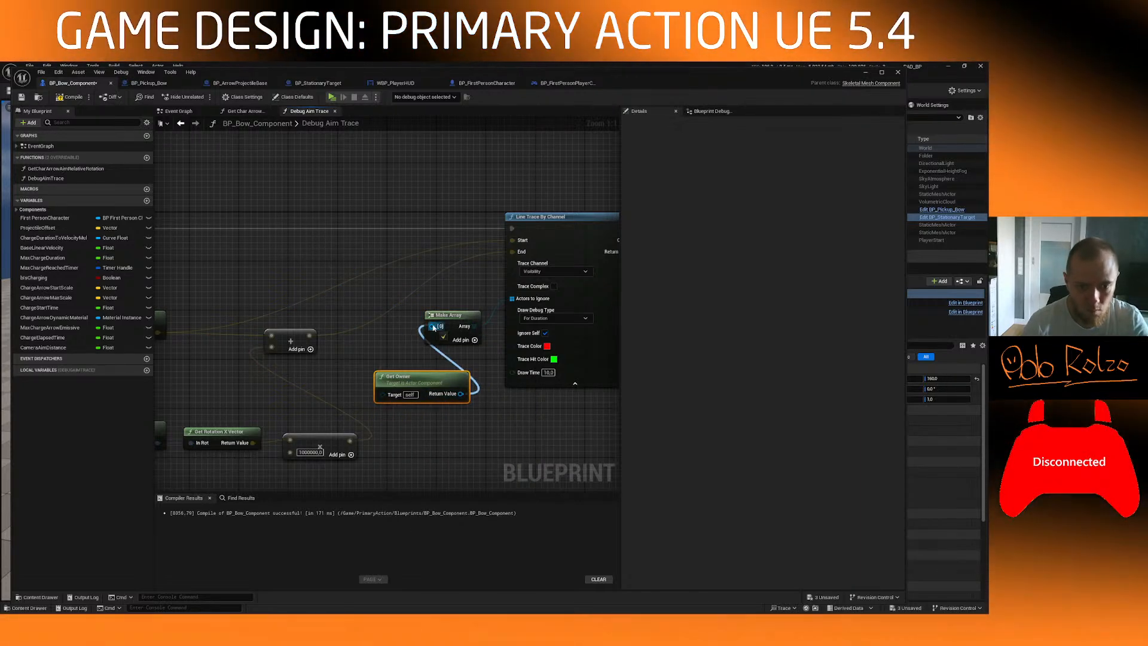
Step: Delete the Get Owner and Make Array nodes that feed the line trace's Actors to Ignore
right_click_drag(569, 317, 423, 319)
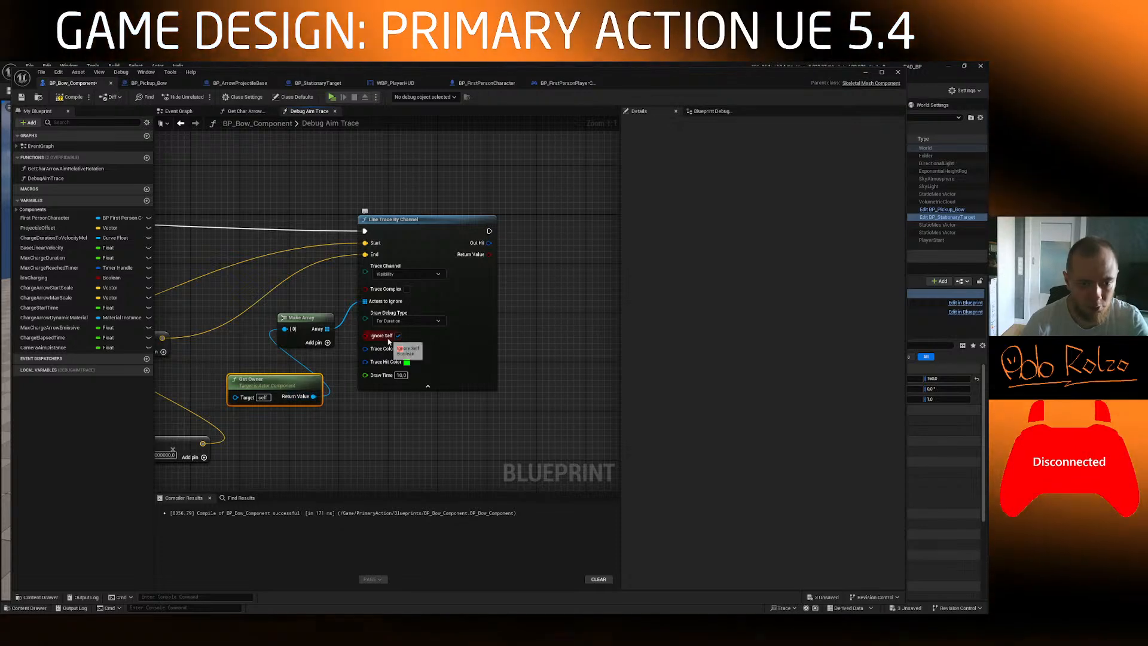
left_click_drag(297, 423, 318, 306)
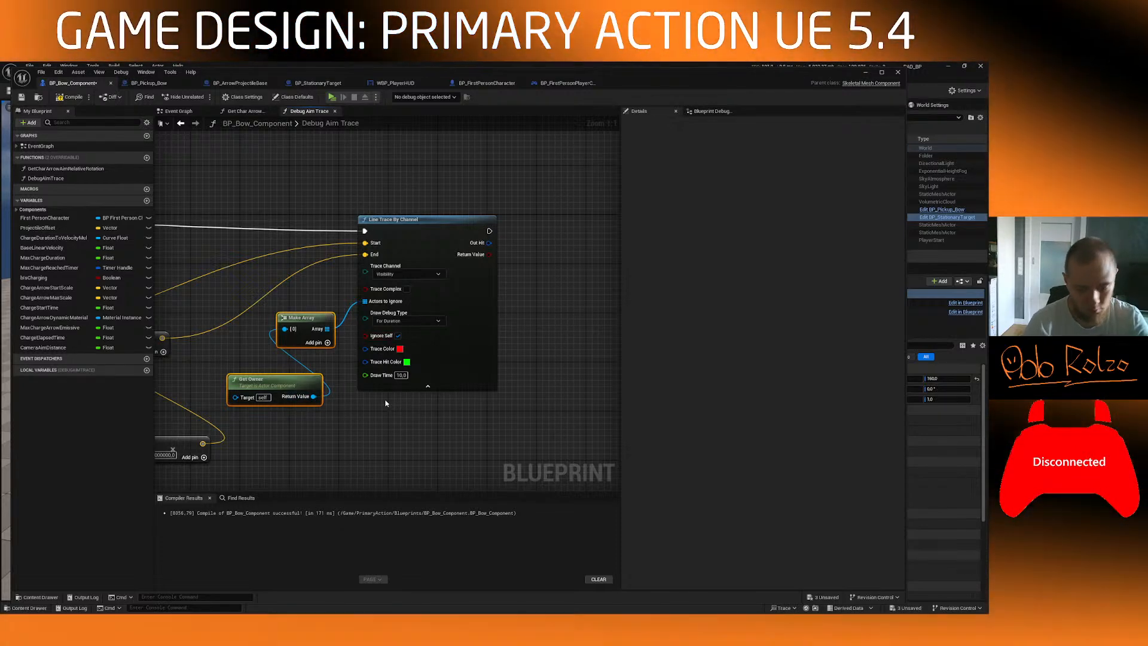
key("Delete")
scroll(461, 248, "down", 2)
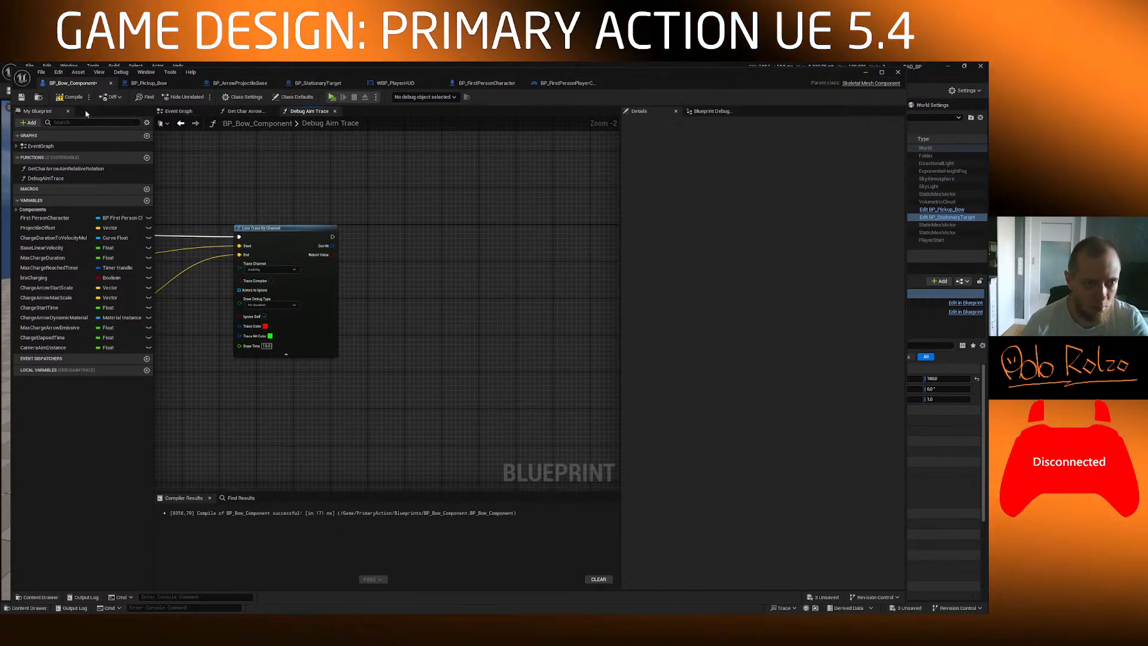
Step: Play the level, pick up the bow and fire a test arrow straight ahead to draw its debug trace
left_click(331, 97)
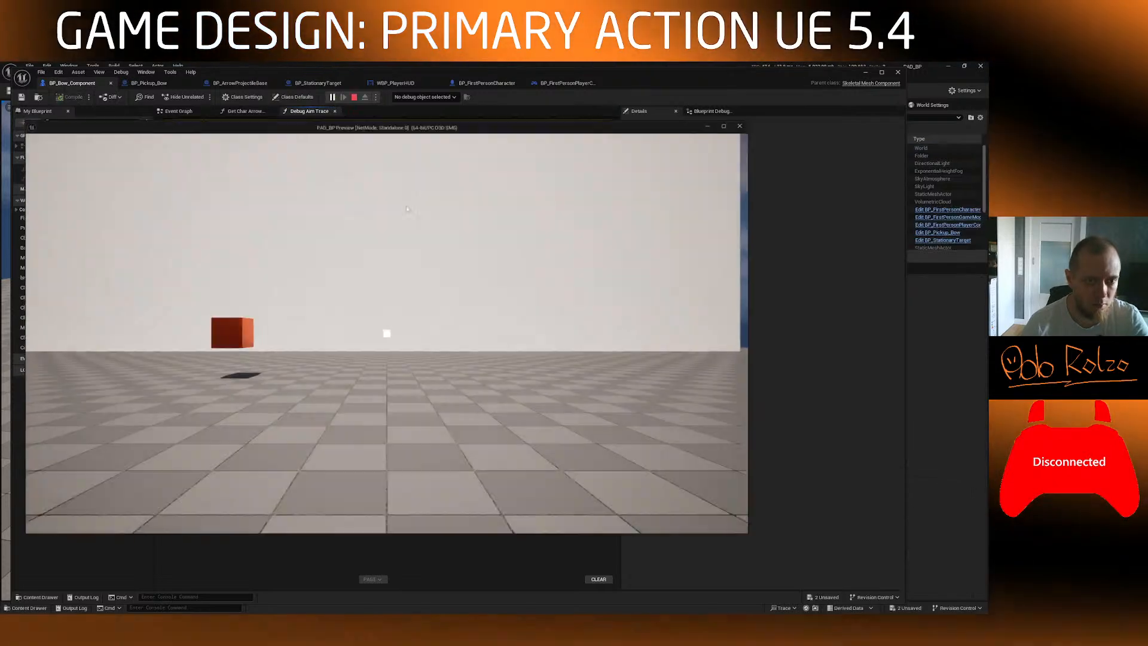
key("w")
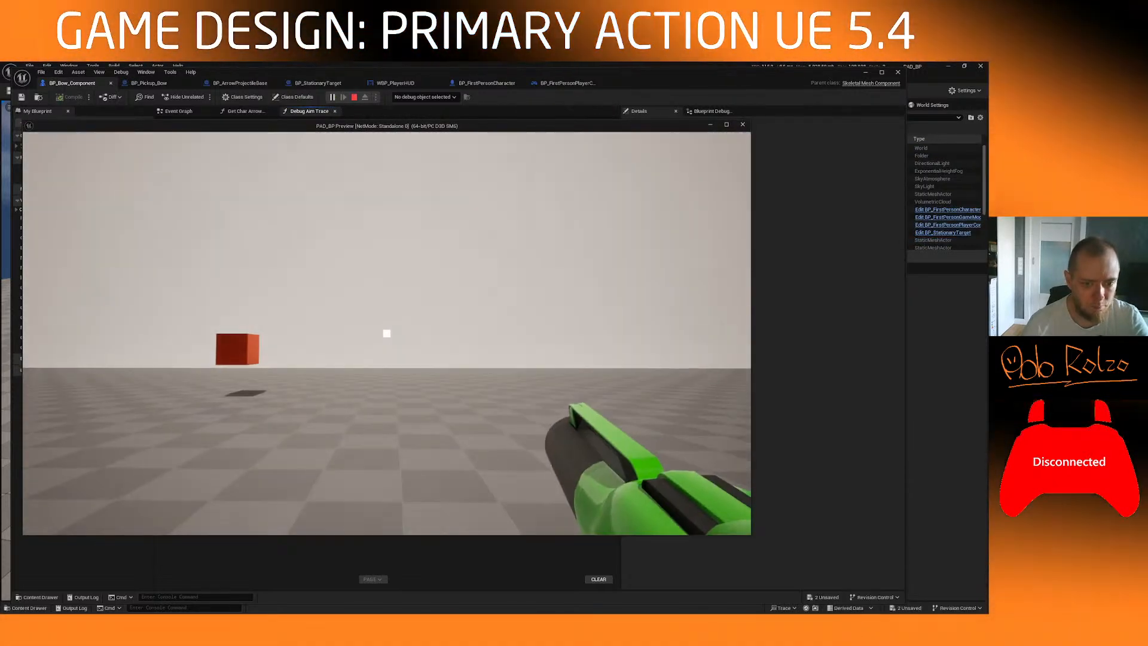
left_click(386, 333)
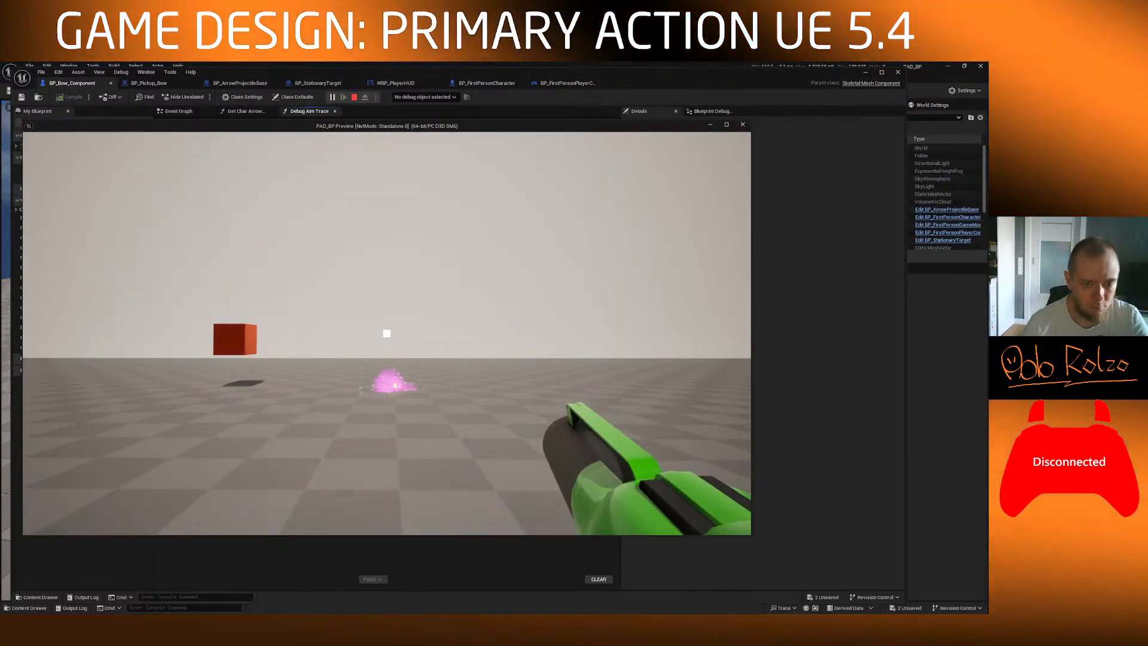
key("a")
key("w")
key("w")
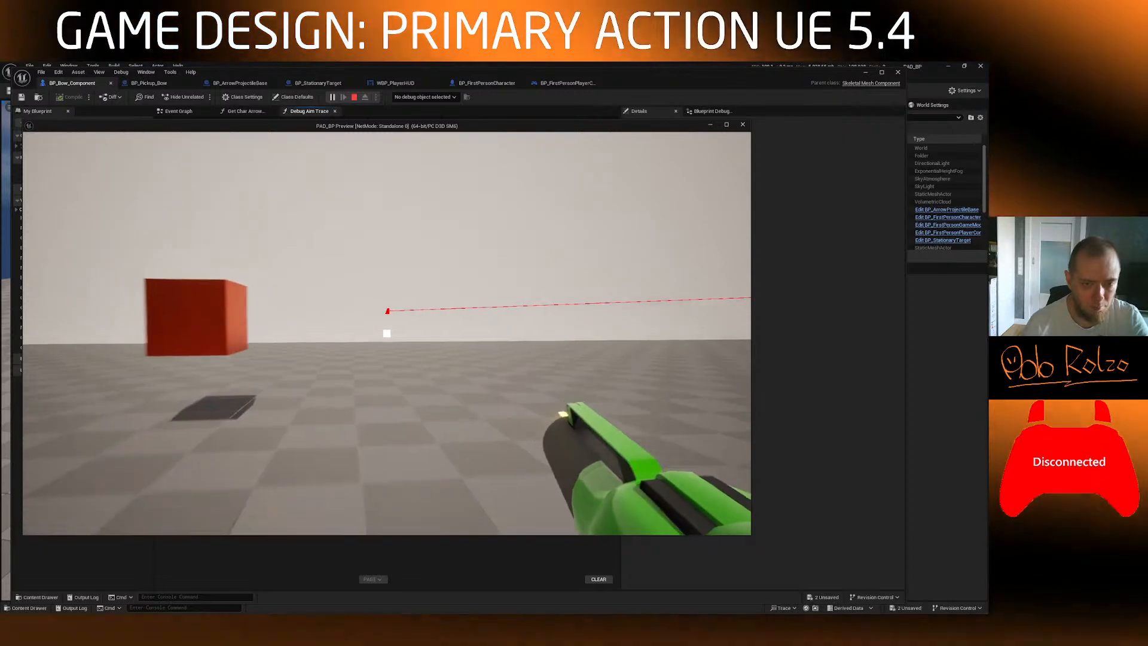
key("s")
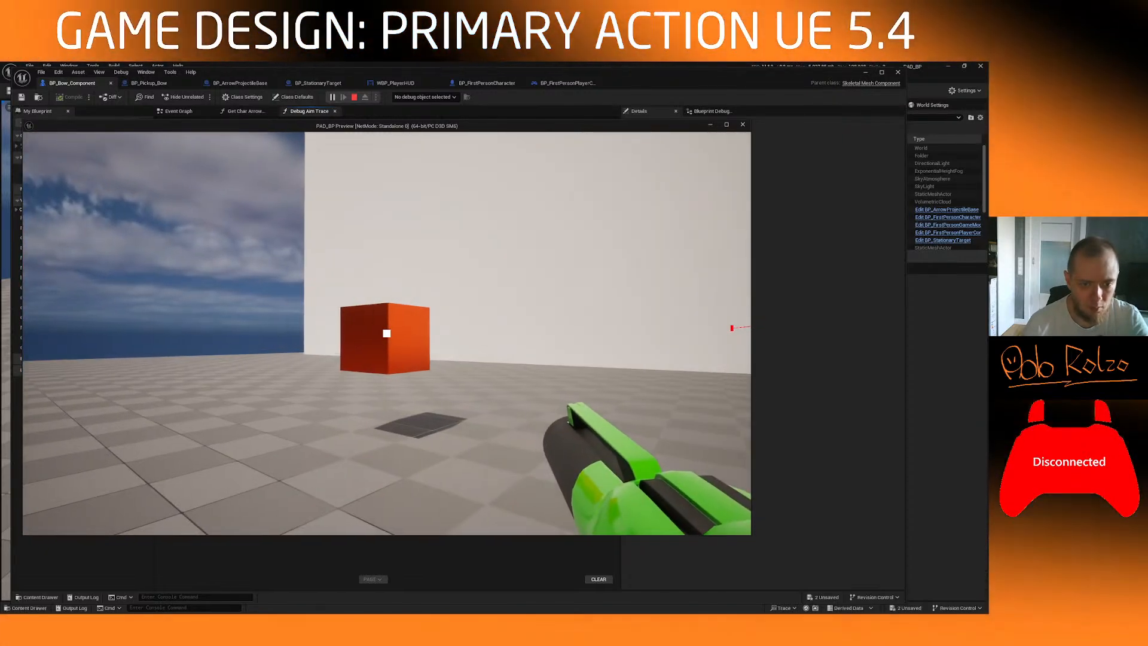
Step: Shoot the target cube at its center and top corner, comparing each debug trace with the arrow's impact point
left_click(386, 333)
key("w")
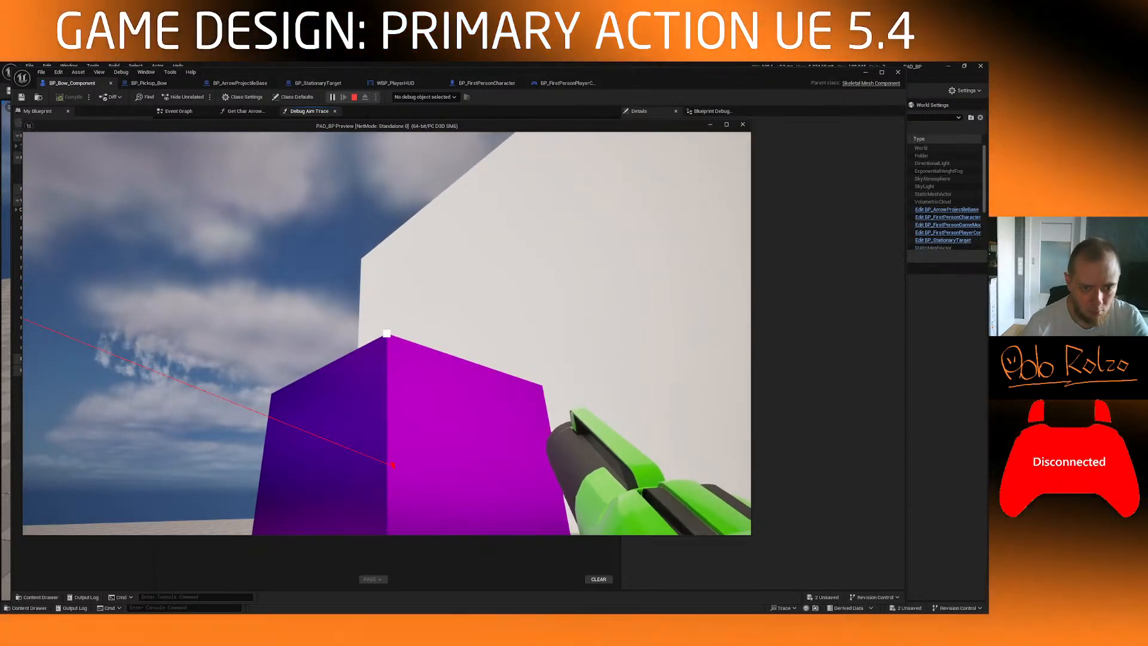
left_click(386, 333)
key("s")
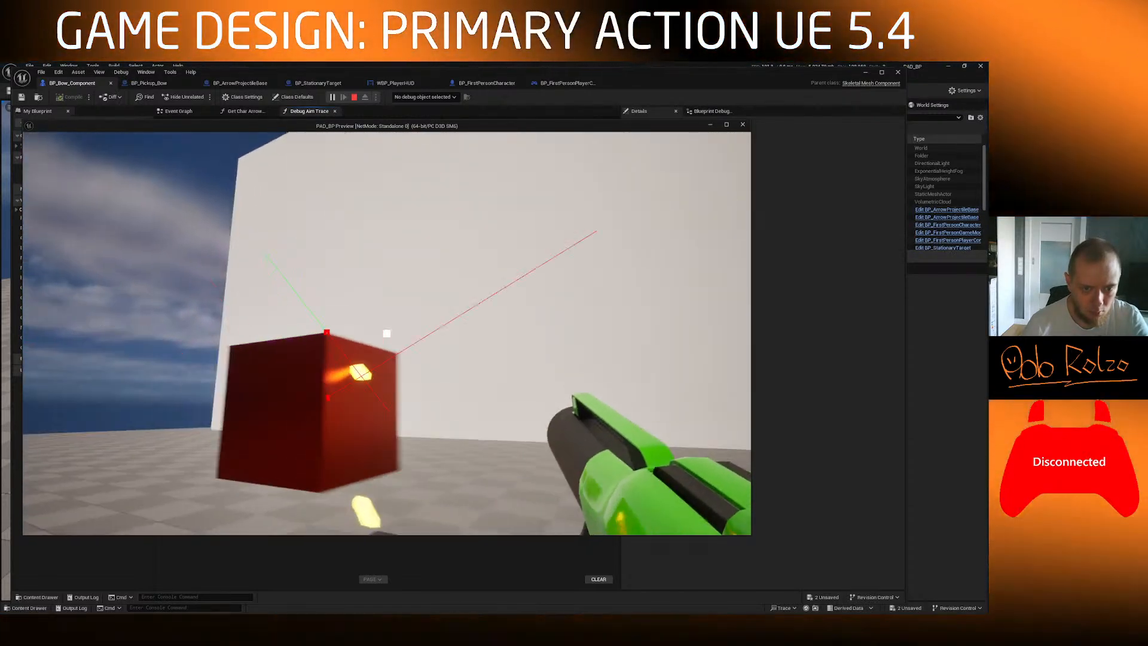
key("w")
key("s")
key("a")
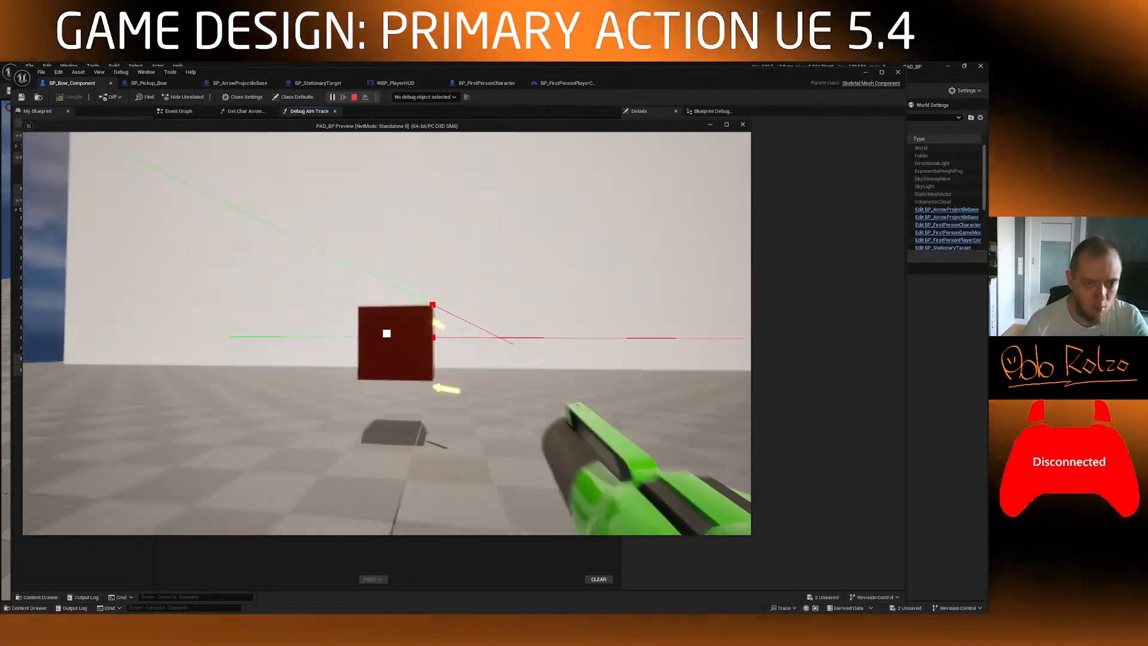
key("s")
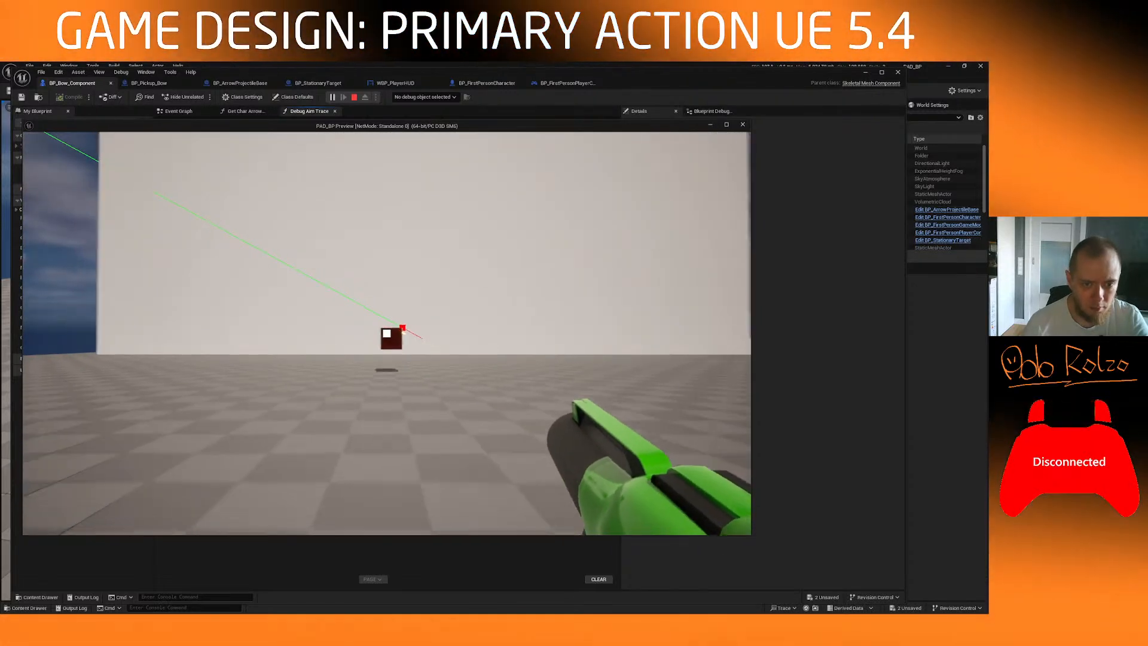
Step: Fire charged arrows at the target cube from farther away, compare impacts with the debug traces, and end the play session
key("s")
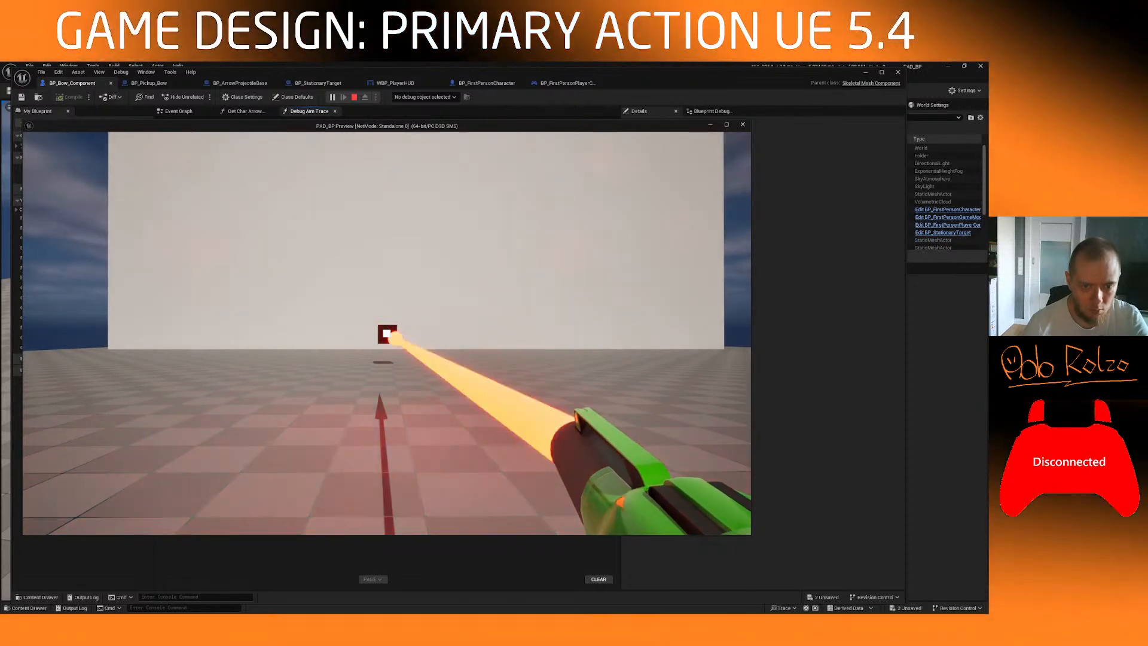
key("w")
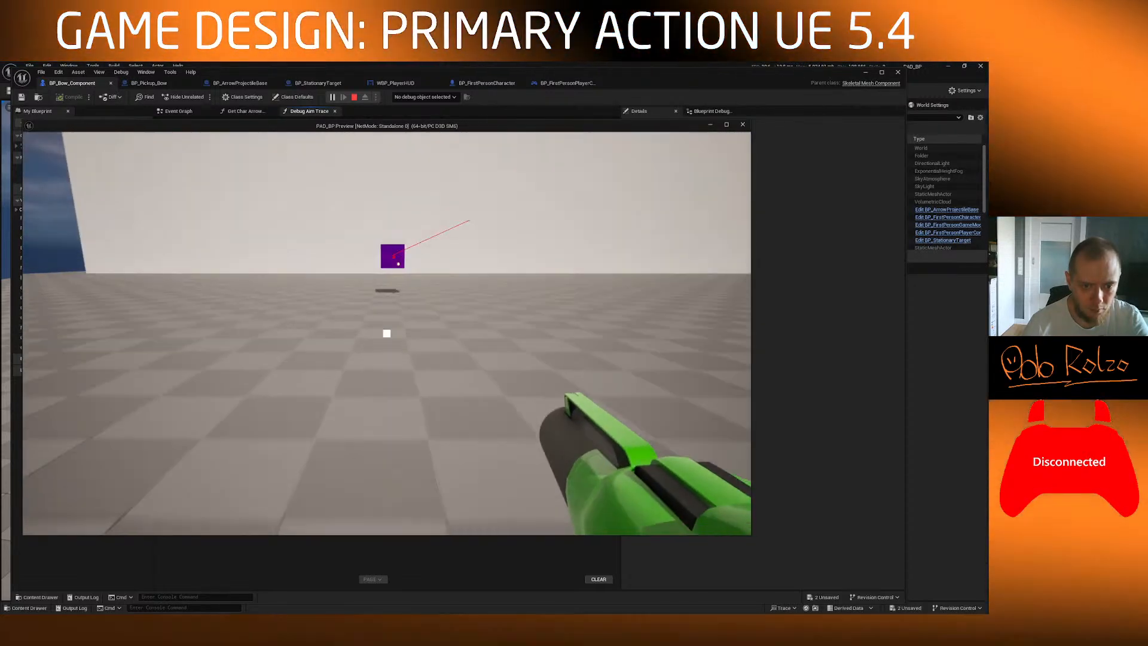
key("w")
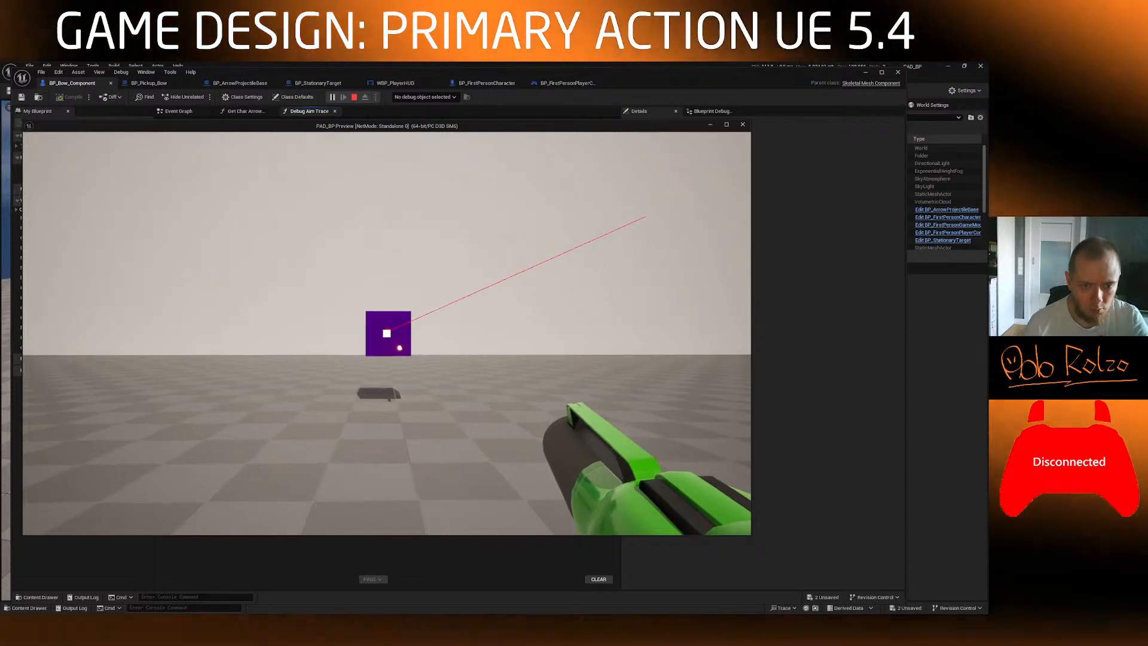
key("s")
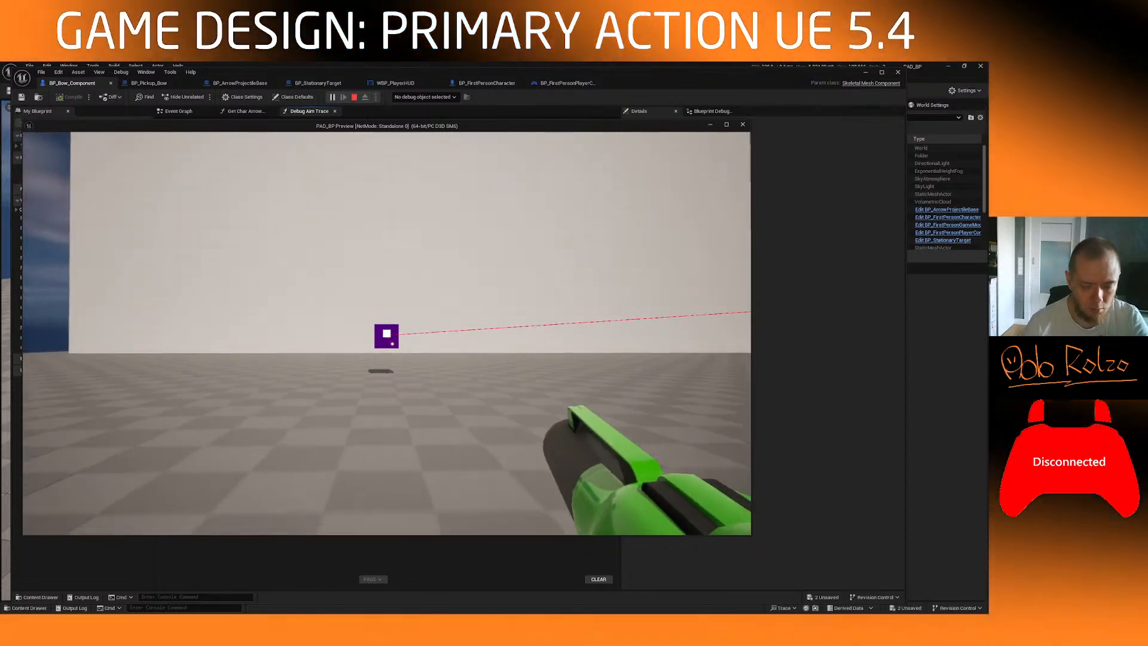
key("s")
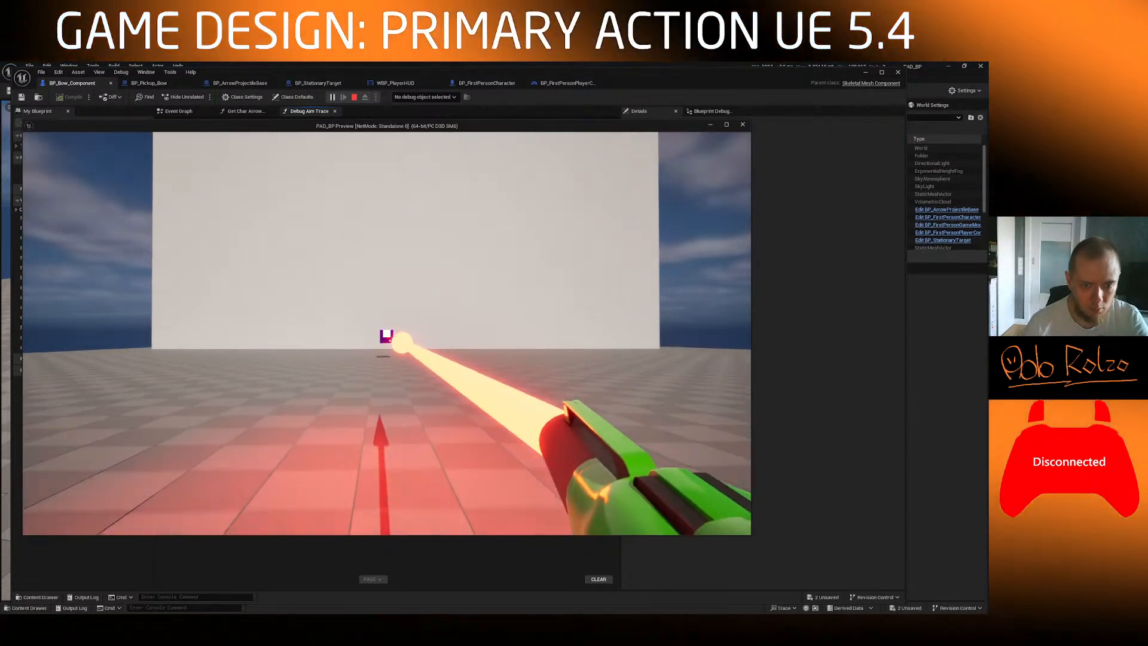
left_click(386, 333)
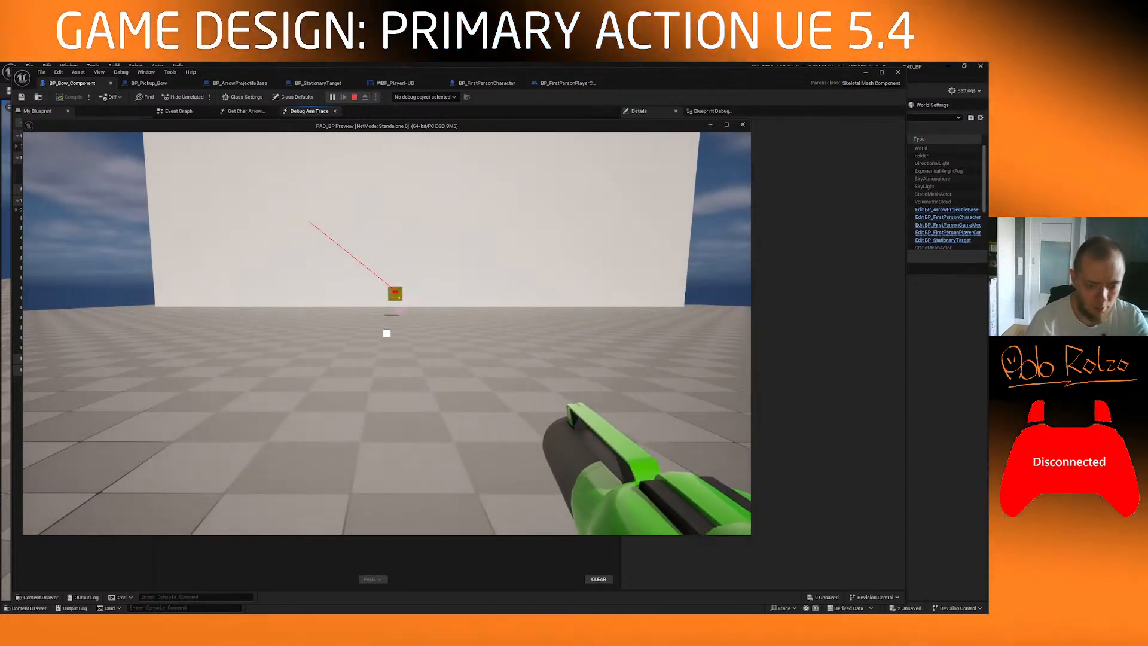
key("Escape")
Step: Set the crosshair image's size to 5 by 5 in WBP_PlayerHUD
key("alt+Tab")
left_click(383, 286)
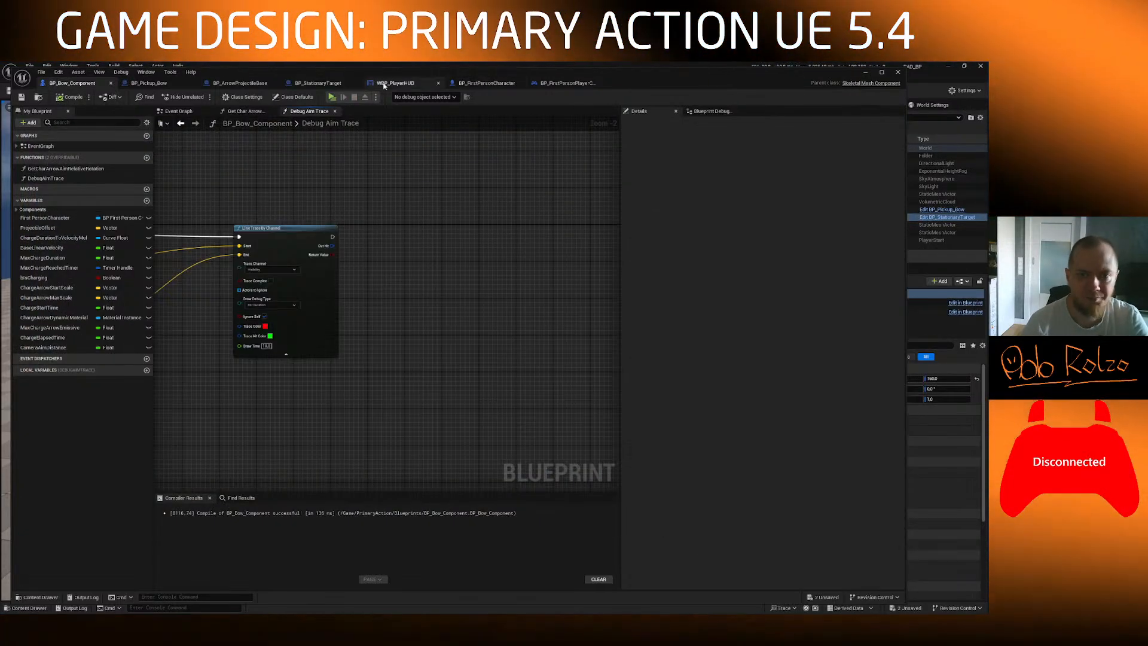
left_click(569, 85)
left_click(395, 83)
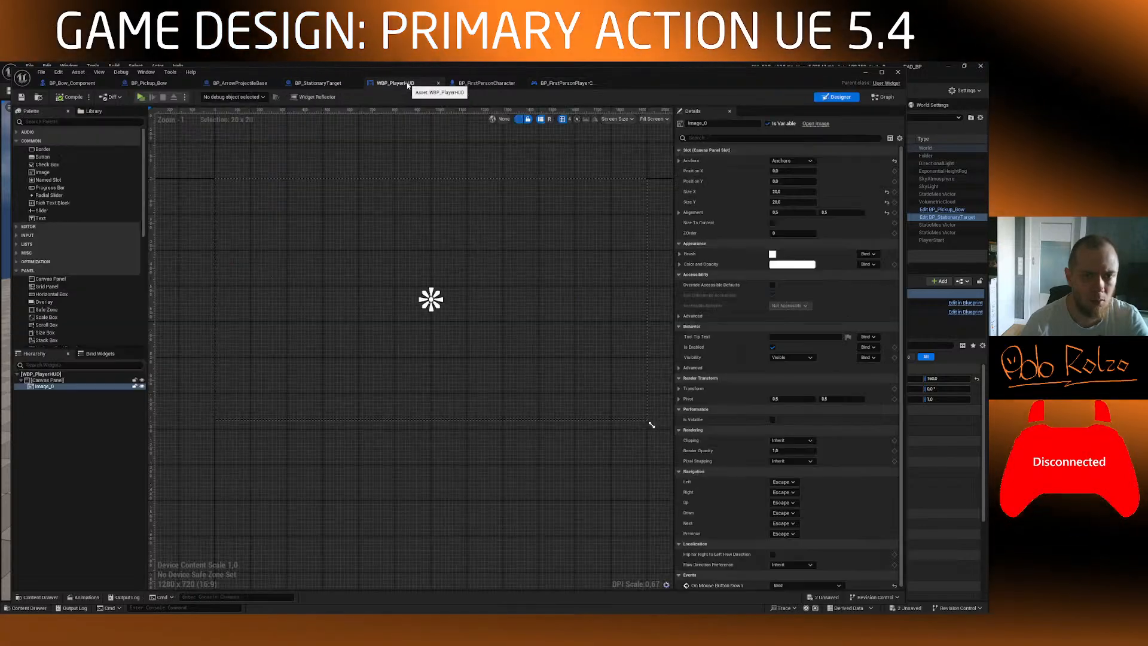
left_click(788, 193)
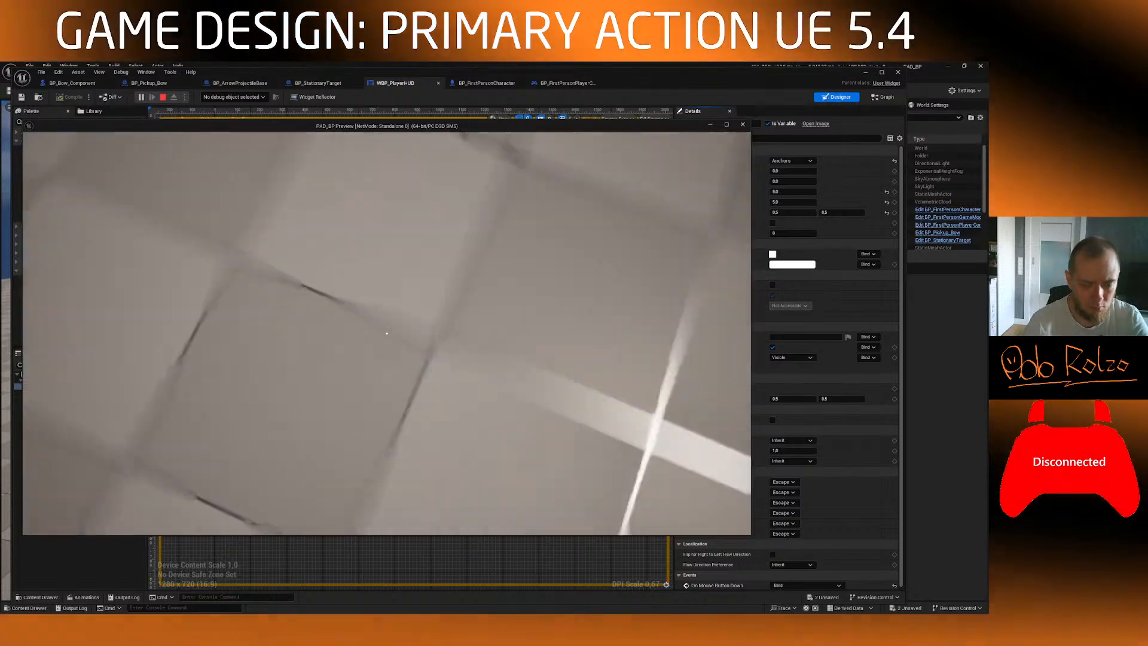
Step: Test the smaller crosshair in play by shooting arrows at the target cube and the wall, and end the session
key("w")
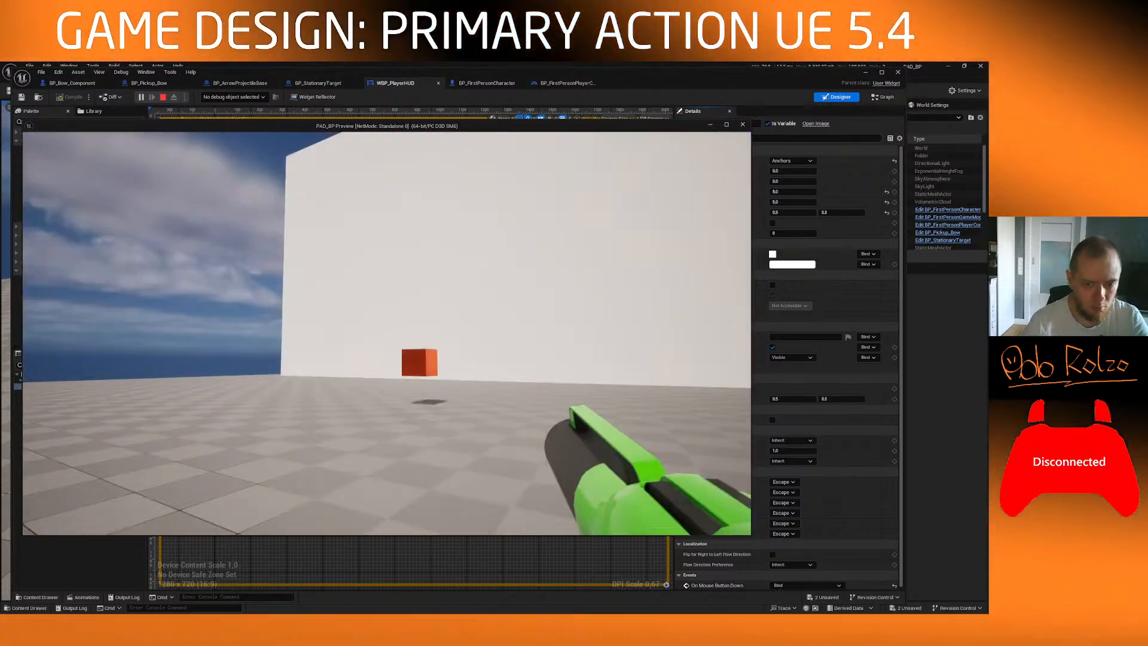
left_click(386, 333)
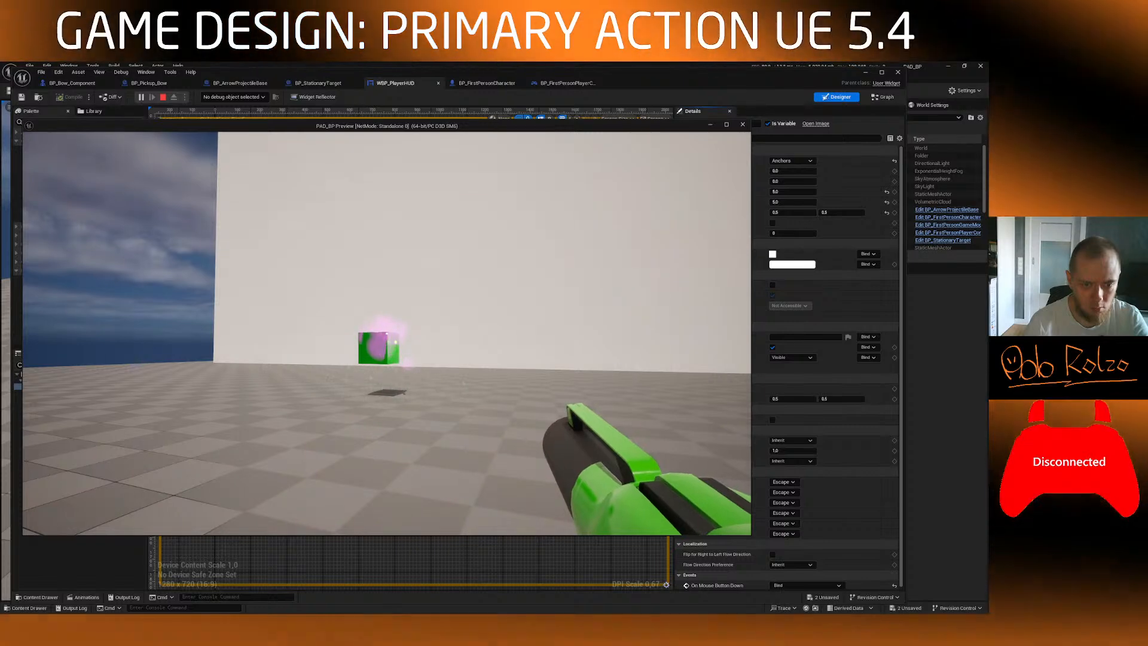
key("a")
left_click(386, 333)
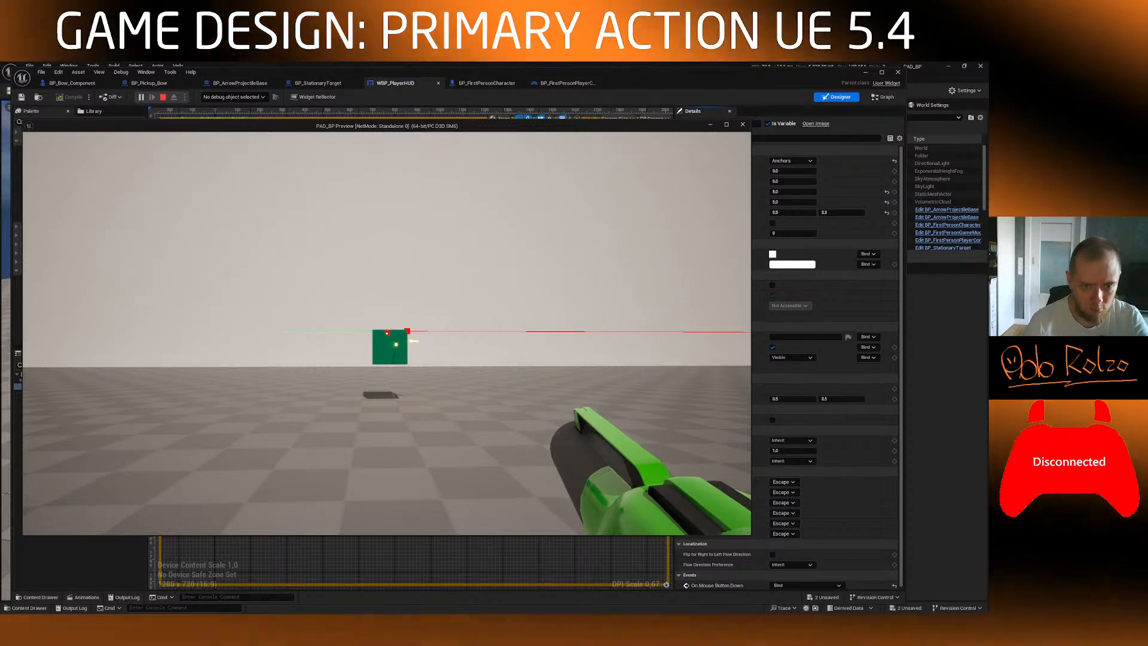
left_click(386, 333)
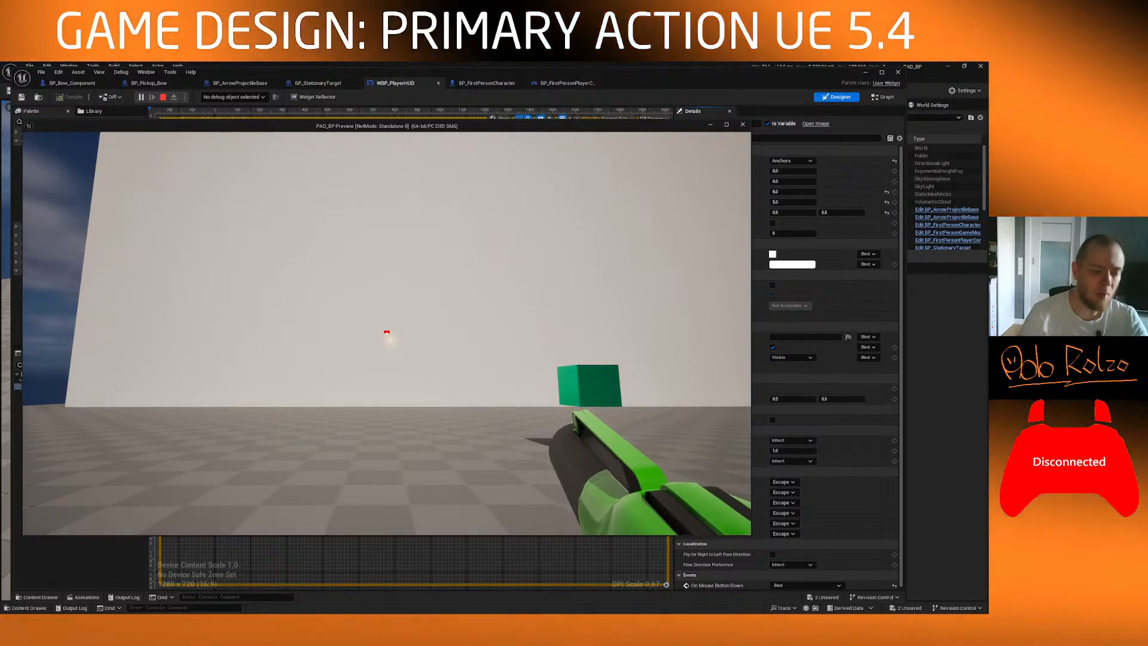
key("Escape")
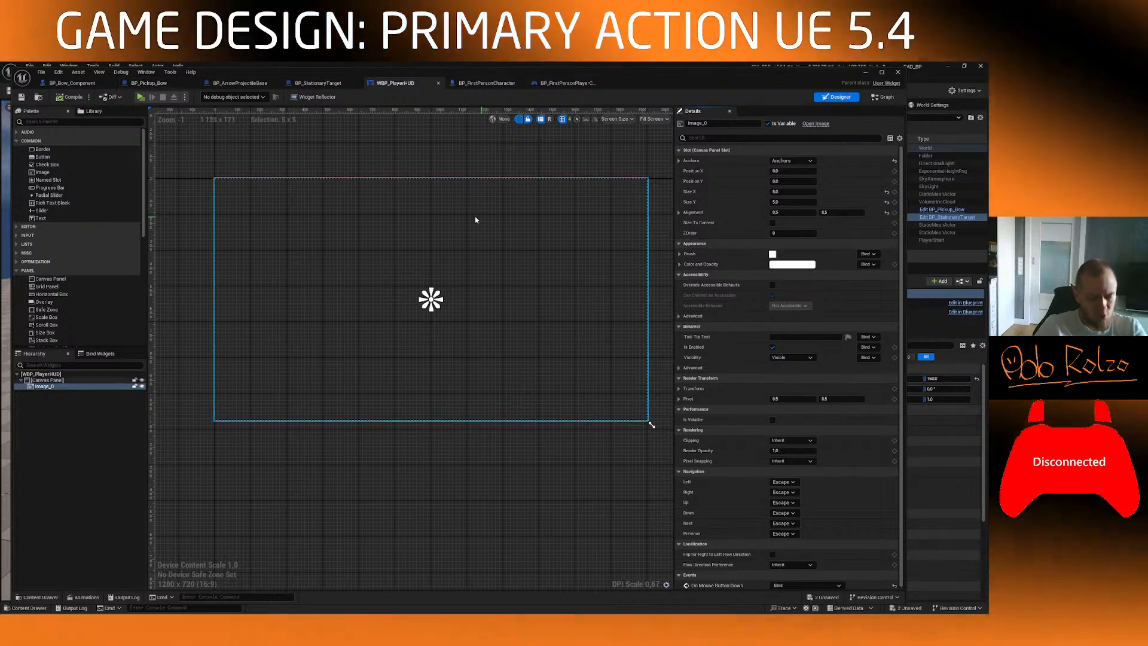
key("alt+Tab")
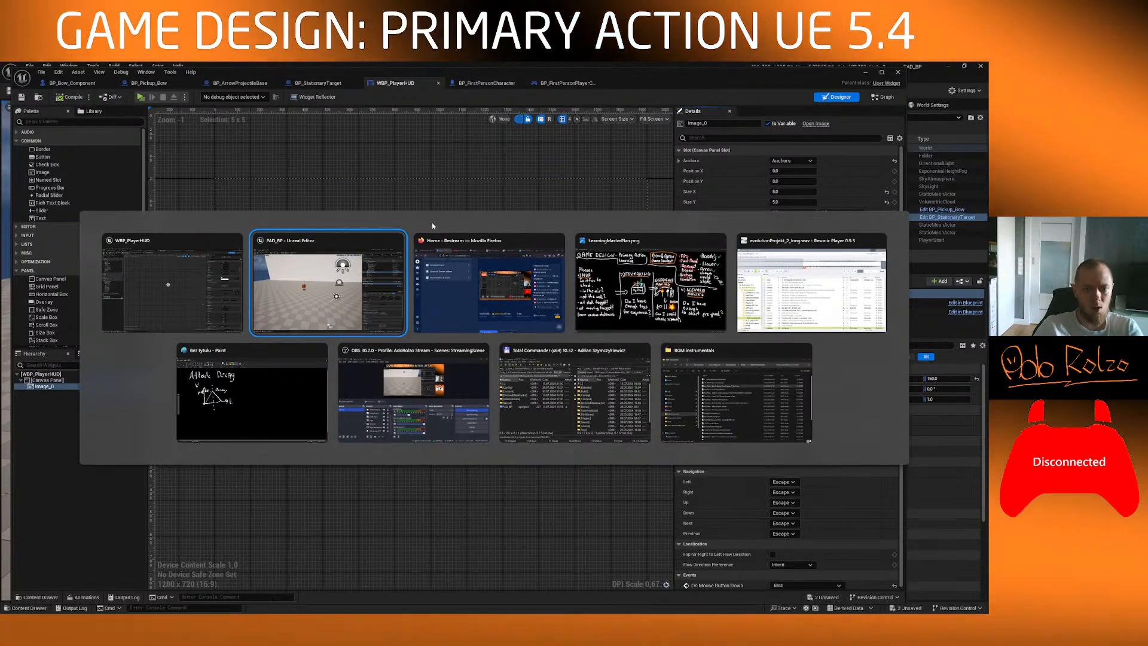
key("alt+Tab")
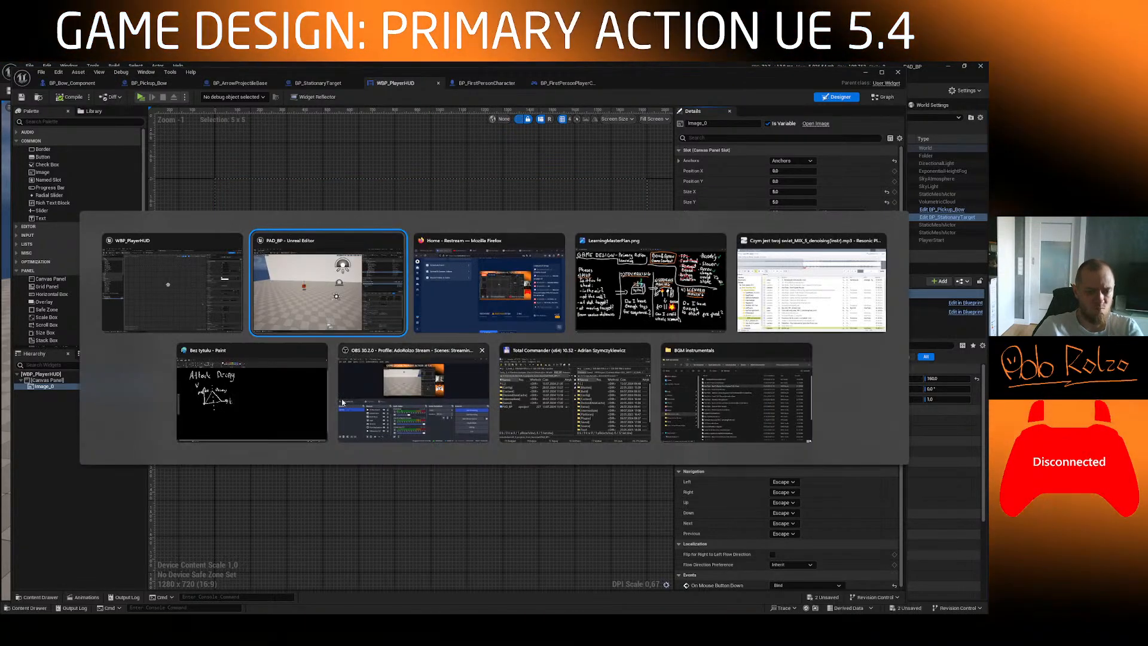
left_click(188, 296)
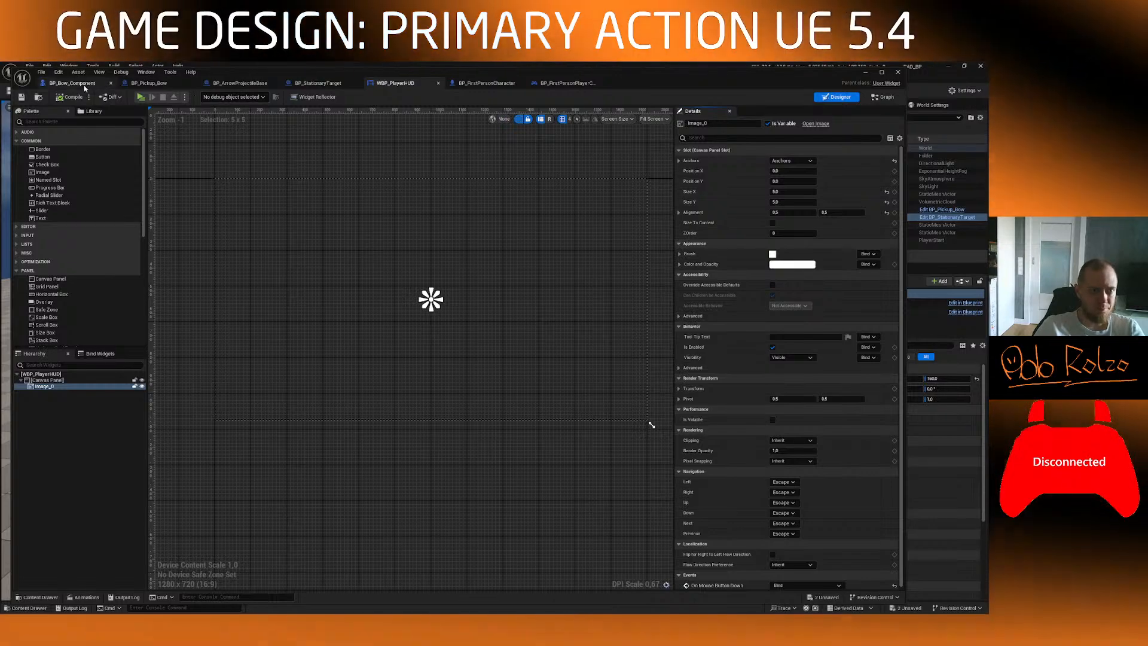
Step: Examine the arrow spawn transform and SpawnActor nodes in BP_Bow_Component's Event Graph
left_click(87, 84)
scroll(379, 292, "down", 12)
scroll(275, 299, "up", 5)
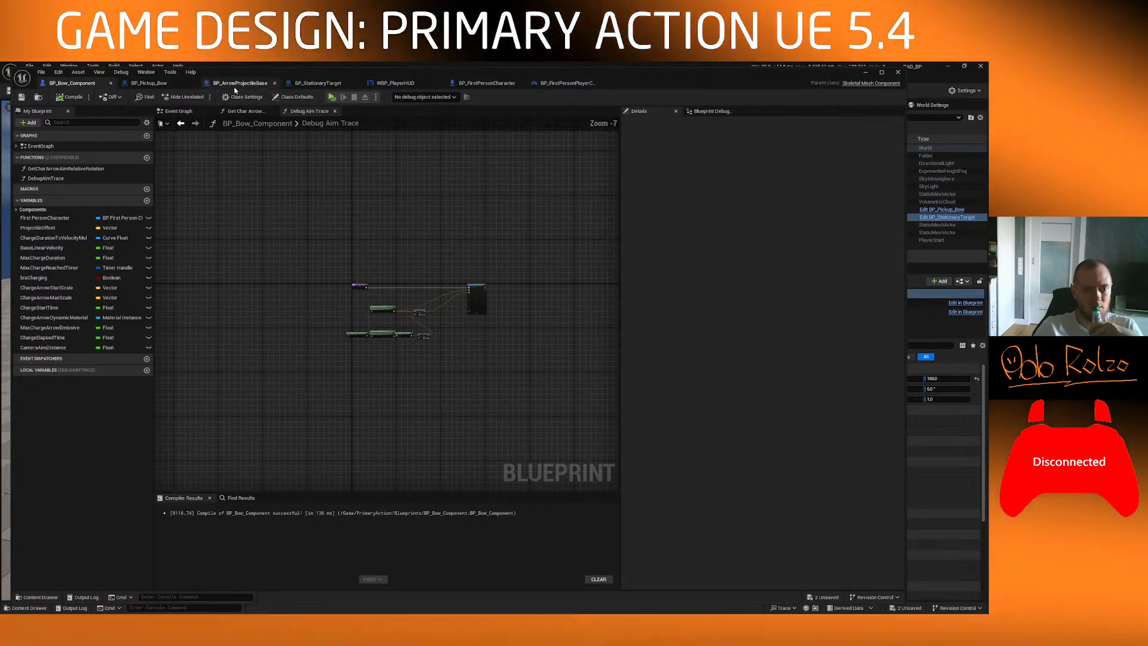
left_click(180, 123)
scroll(431, 290, "down", 3)
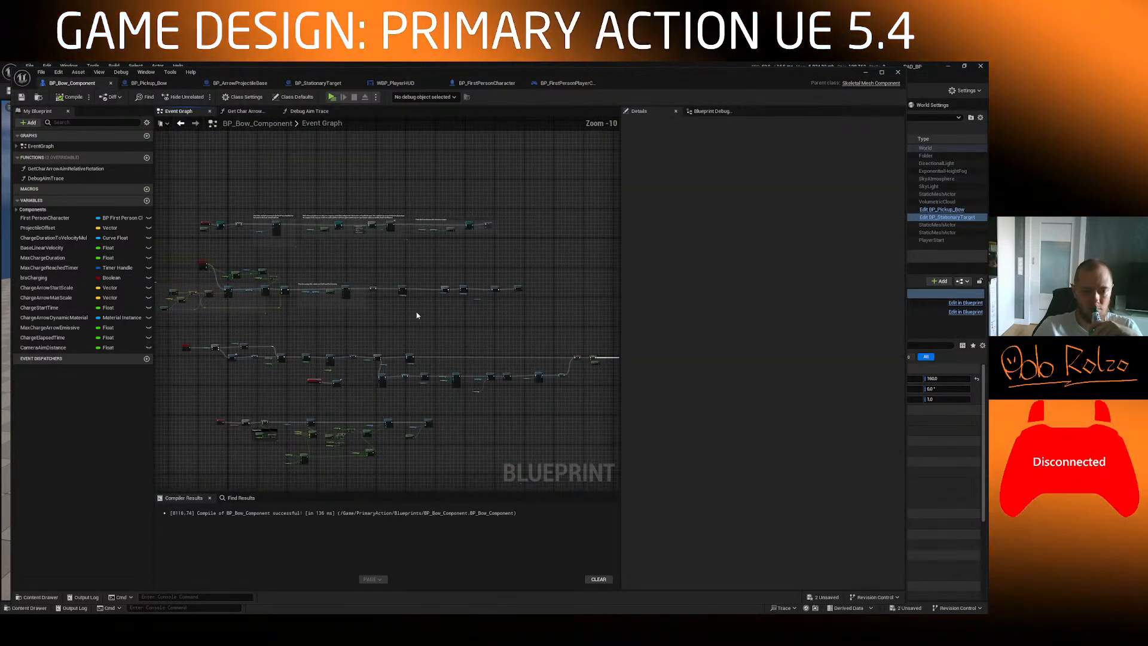
scroll(485, 287, "up", 8)
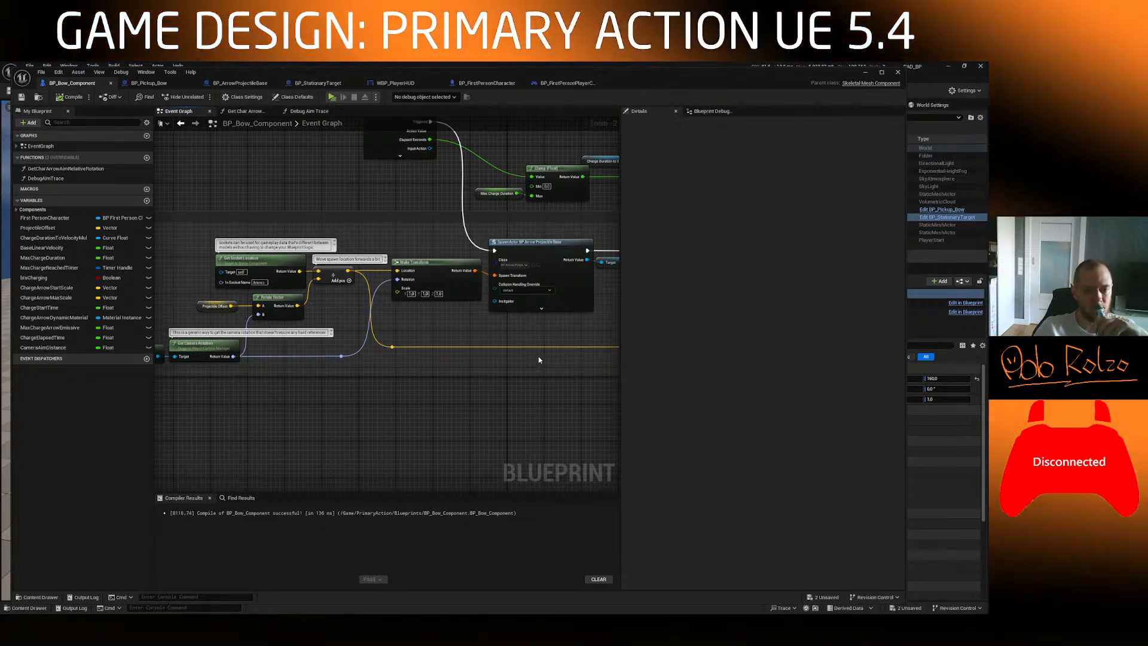
Step: Review the Projectile Spawn Logic in the Event Graph against the look-at calculation in GetCharArrowAimRelativeRotation
right_click_drag(538, 355, 390, 340)
right_click_drag(225, 367, 554, 349)
scroll(443, 321, "up", 2)
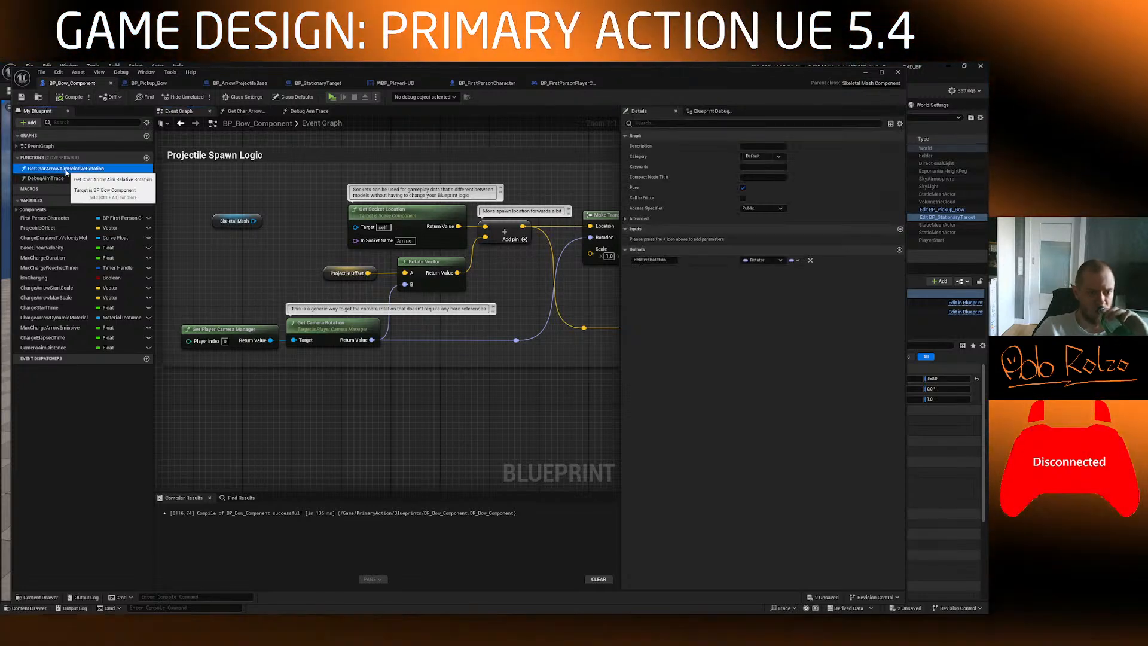
double_click(48, 168)
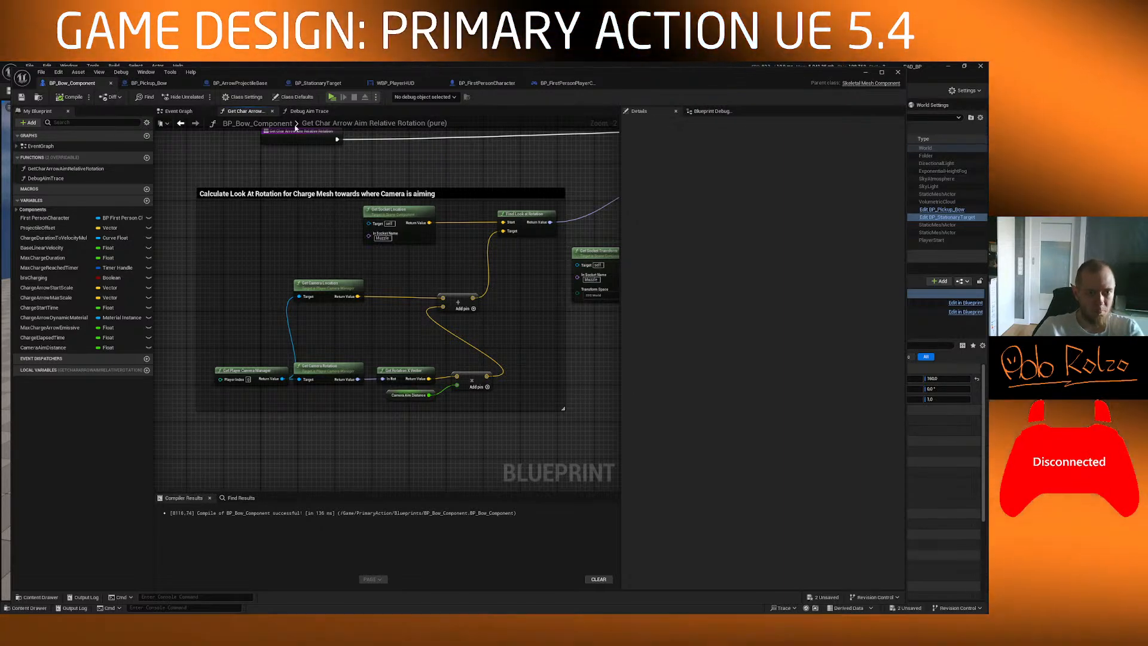
left_click(303, 112)
left_click(178, 112)
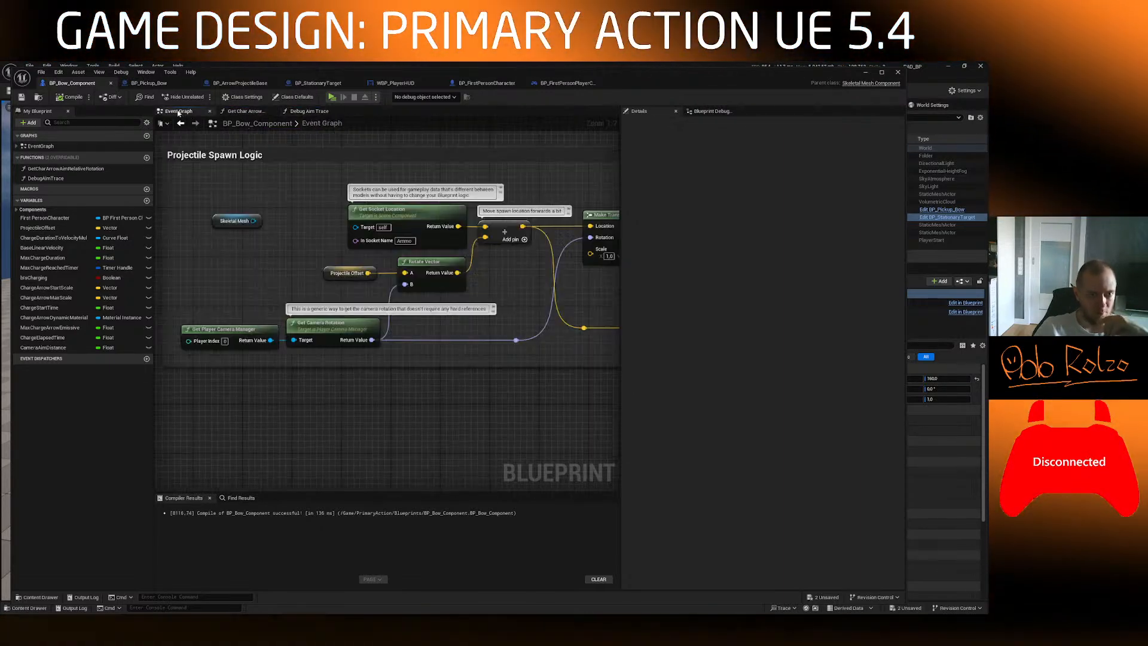
right_click_drag(484, 297, 408, 293)
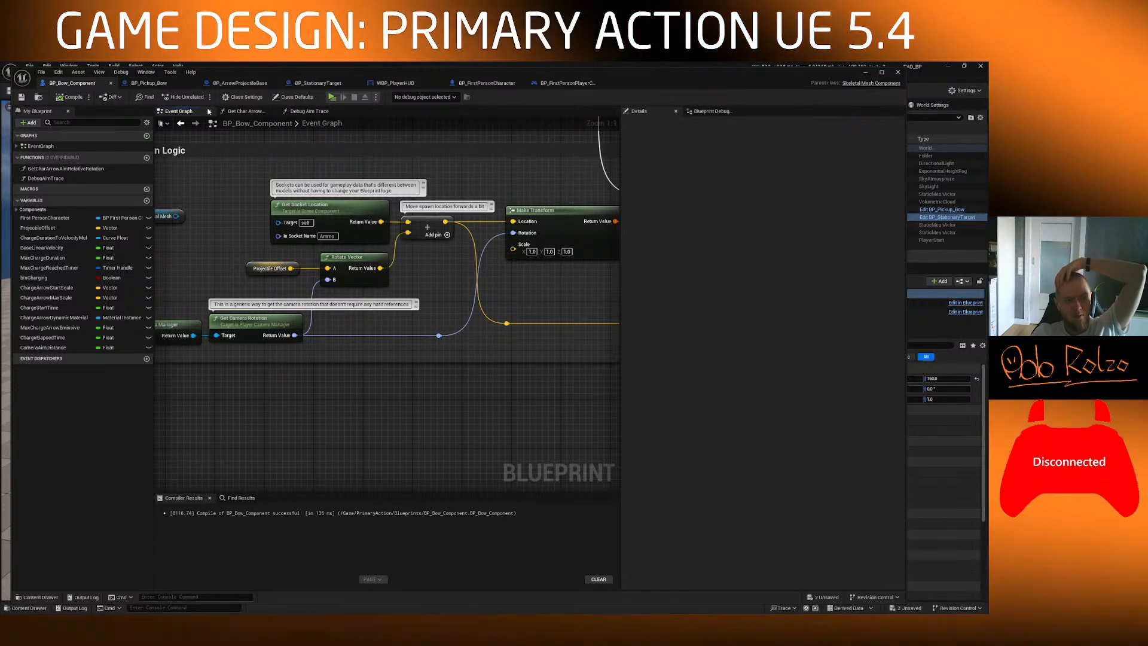
mouse_move(76, 159)
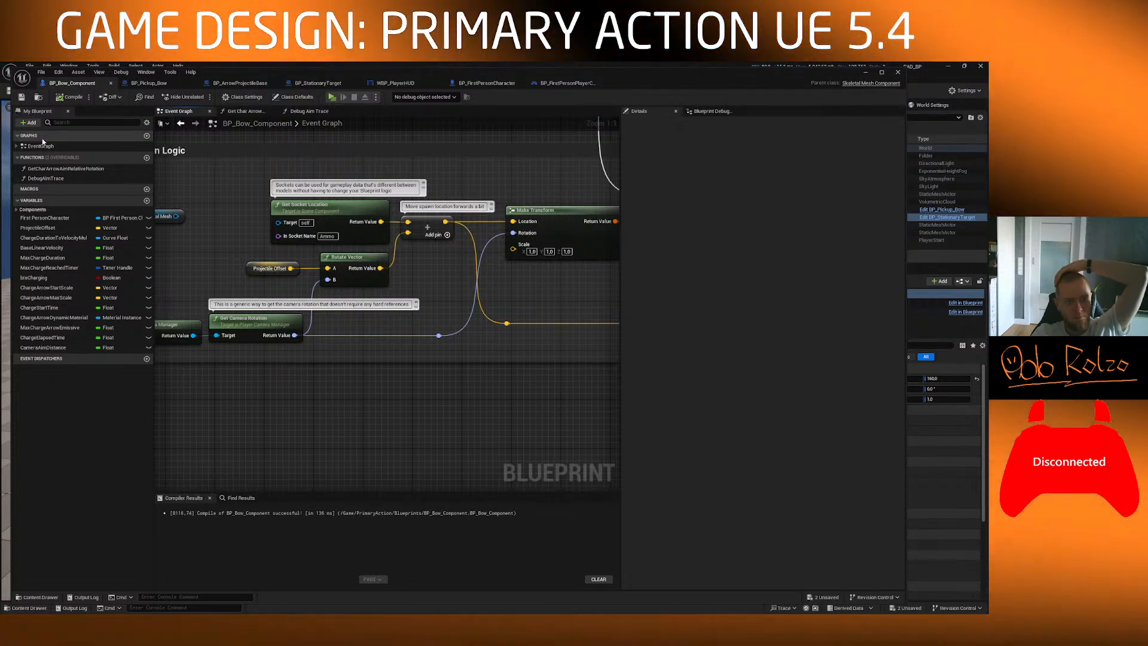
Step: Open the SK_FPBow skeletal mesh from BP_Bow_Component's class defaults and compare the positions of the Ammo bone and Muzzle socket
left_click(262, 98)
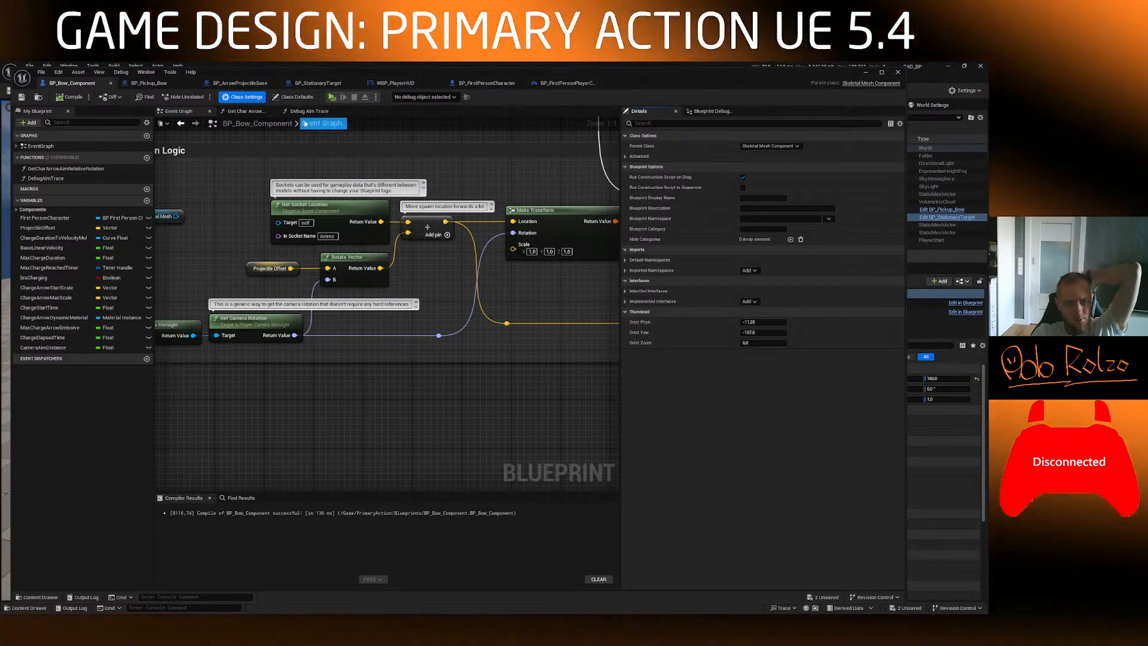
left_click(294, 97)
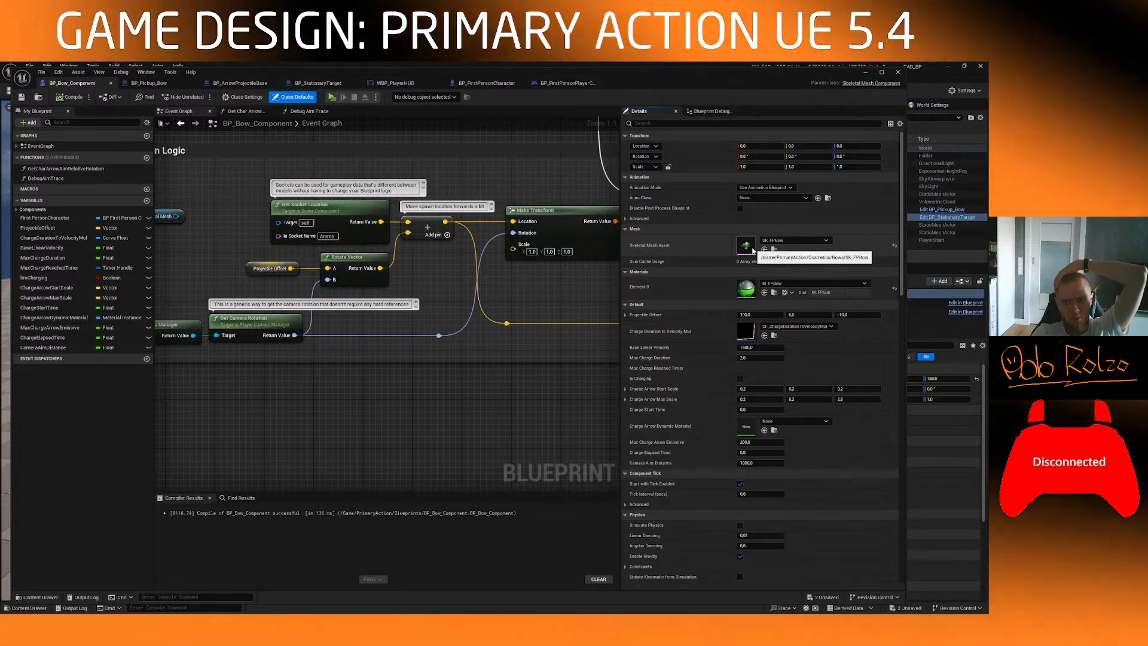
double_click(745, 245)
left_click(722, 153)
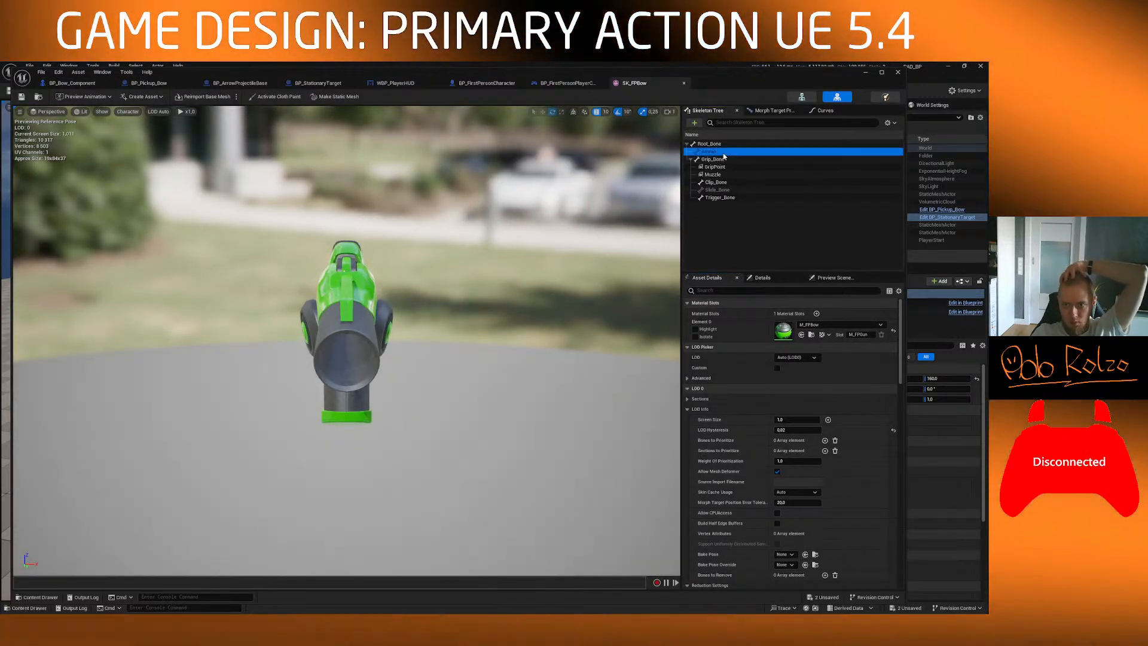
left_click_drag(436, 313, 240, 316, "alt")
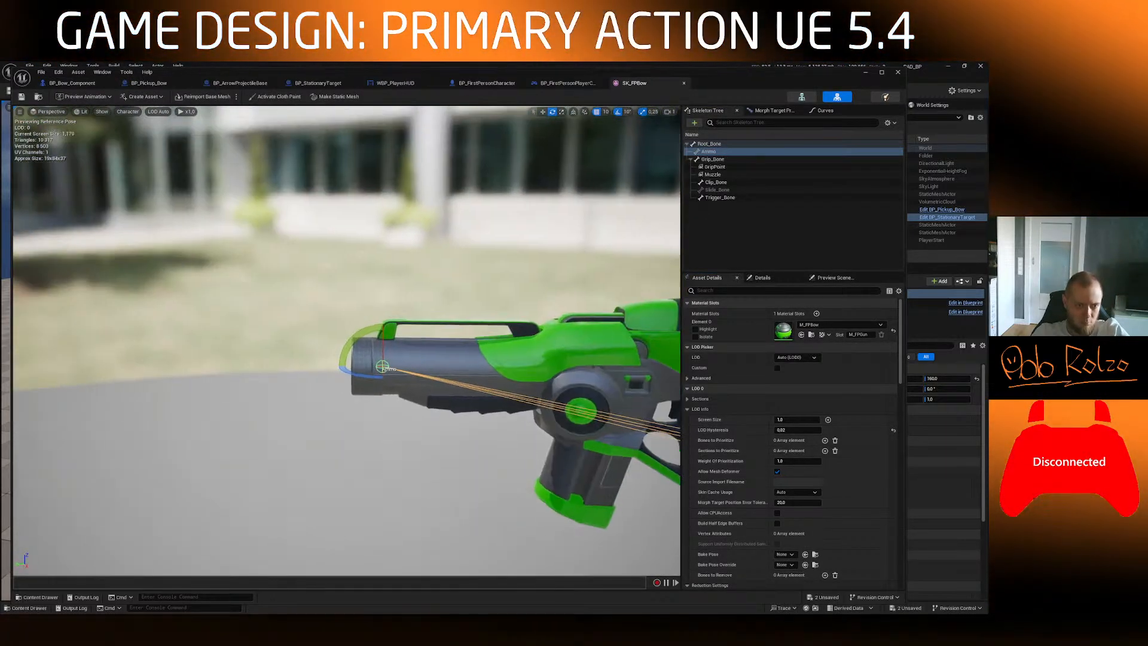
scroll(453, 325, "up", 5)
middle_click_drag(453, 325, 443, 299, "alt")
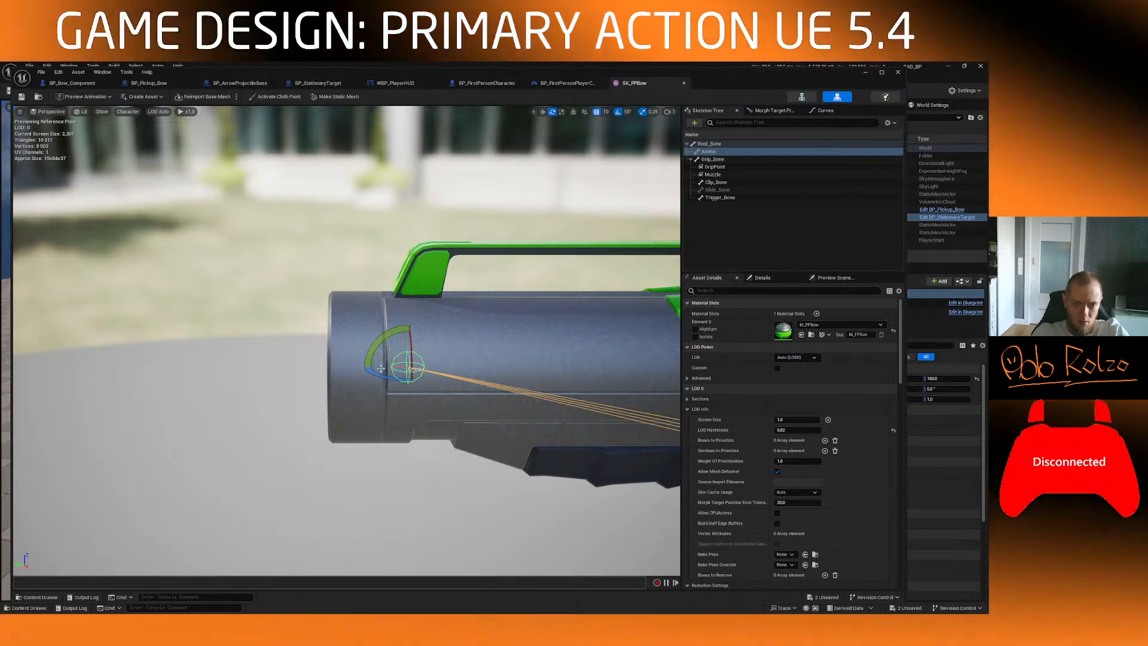
left_click(717, 175)
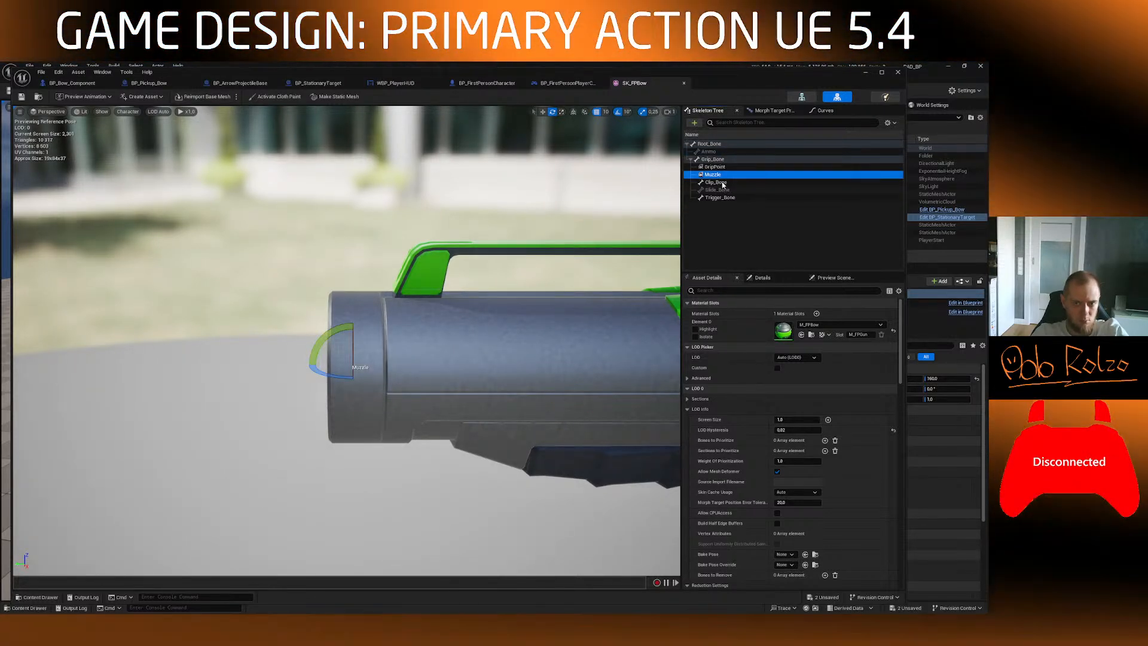
left_click(714, 152)
right_click_drag(454, 311, 524, 297)
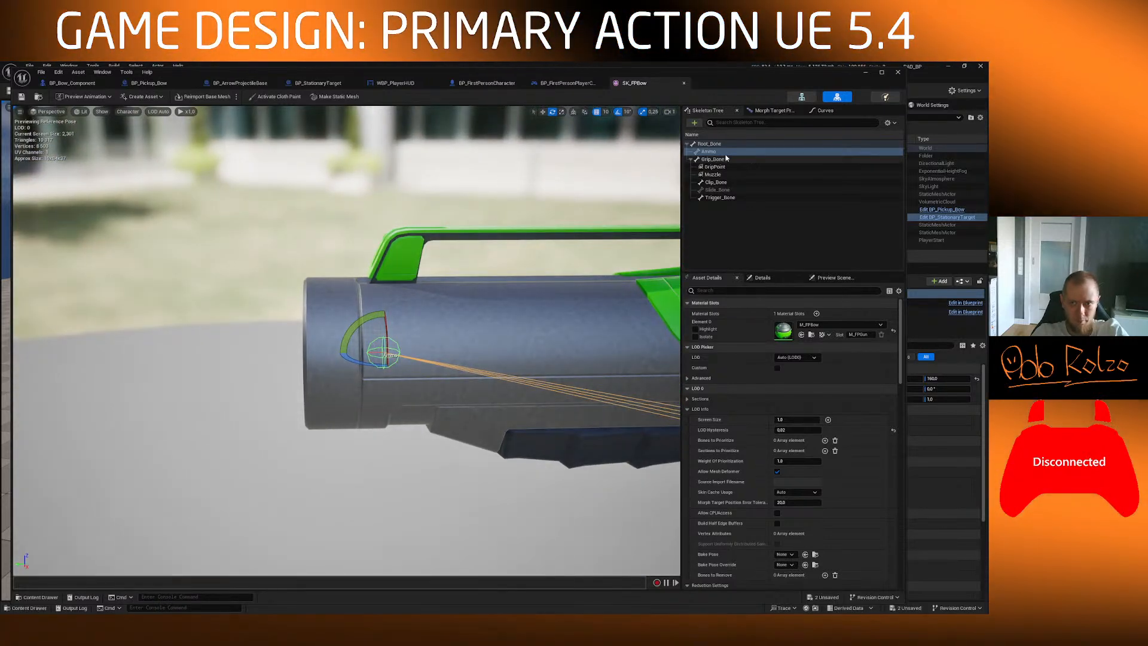
Step: Copy the Muzzle socket's name into In Socket Name of BP_Bow_Component's Get Socket Location node, and compile and save the blueprint
left_click(713, 174)
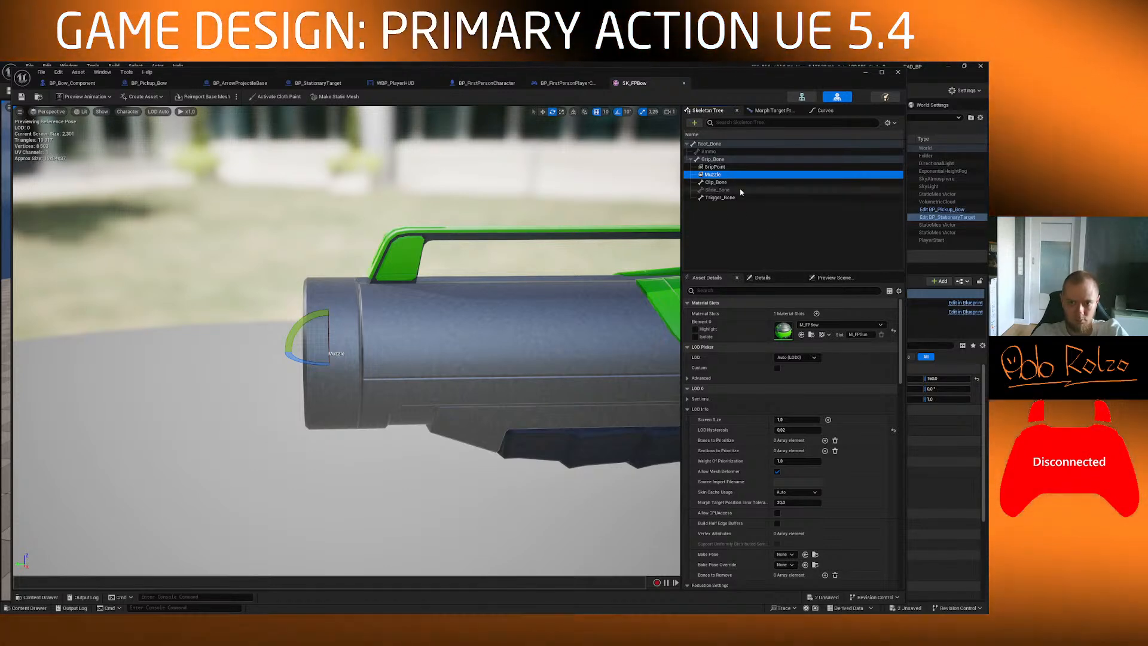
key("F2")
key("ctrl+c")
key("Return")
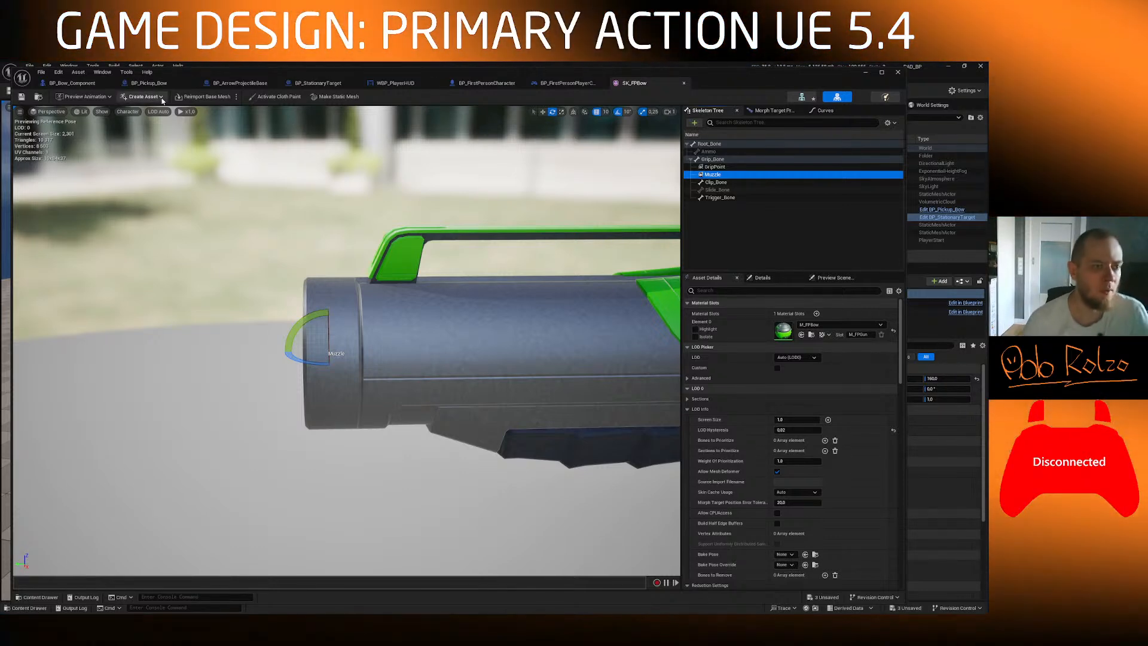
left_click(75, 84)
left_click(327, 236)
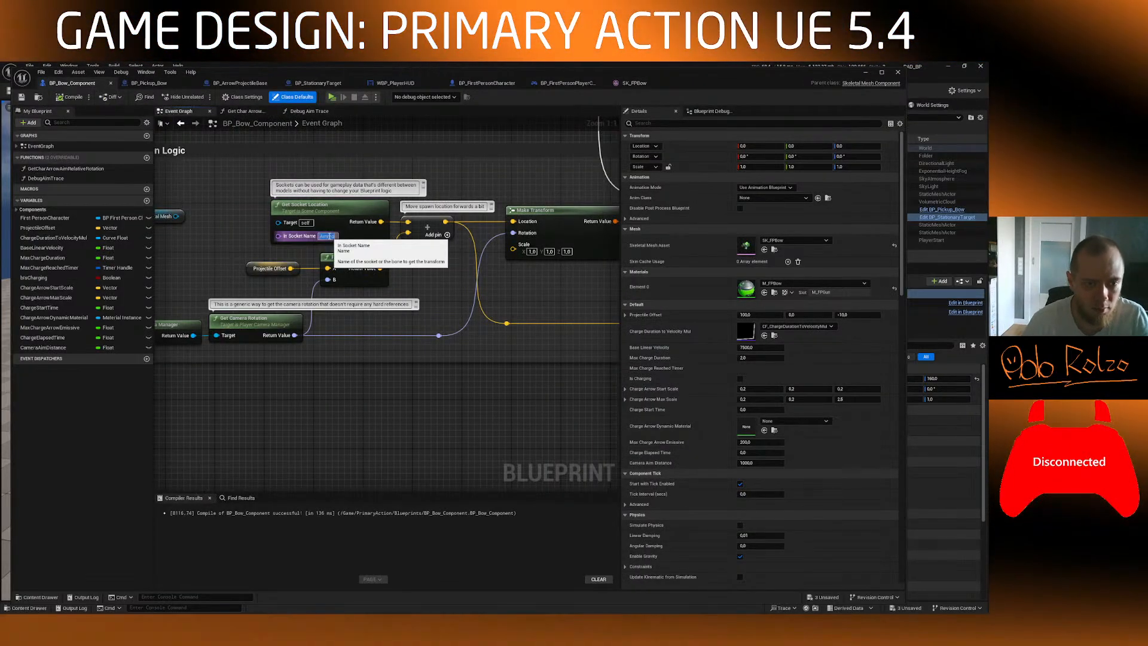
key("ctrl+v")
left_click(427, 277)
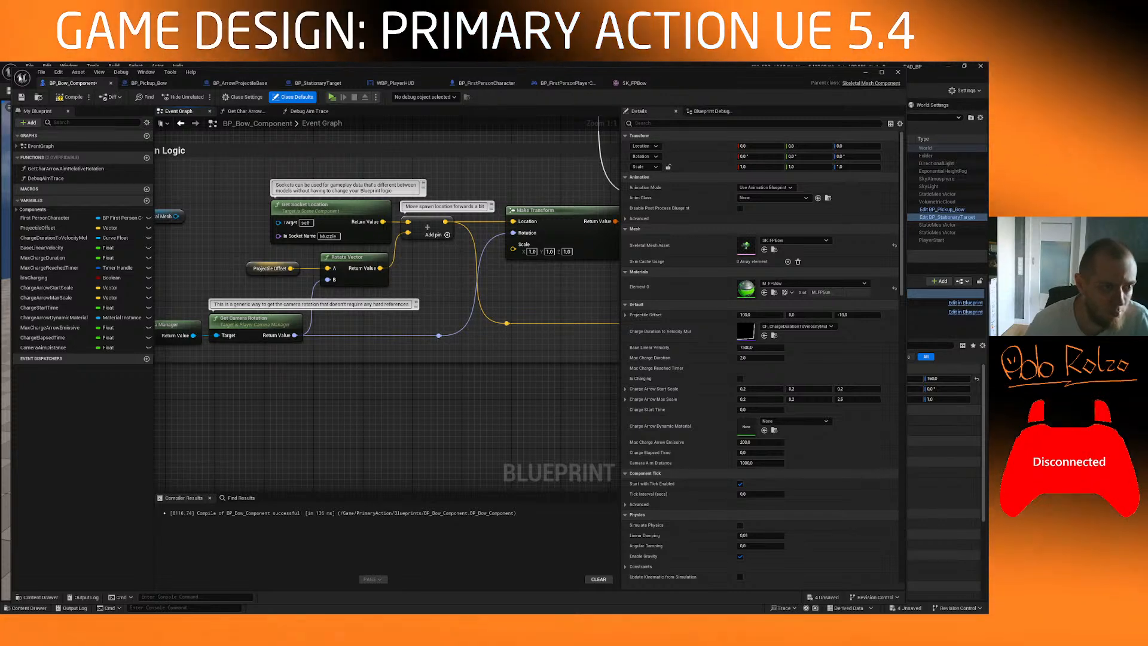
key("ctrl+s")
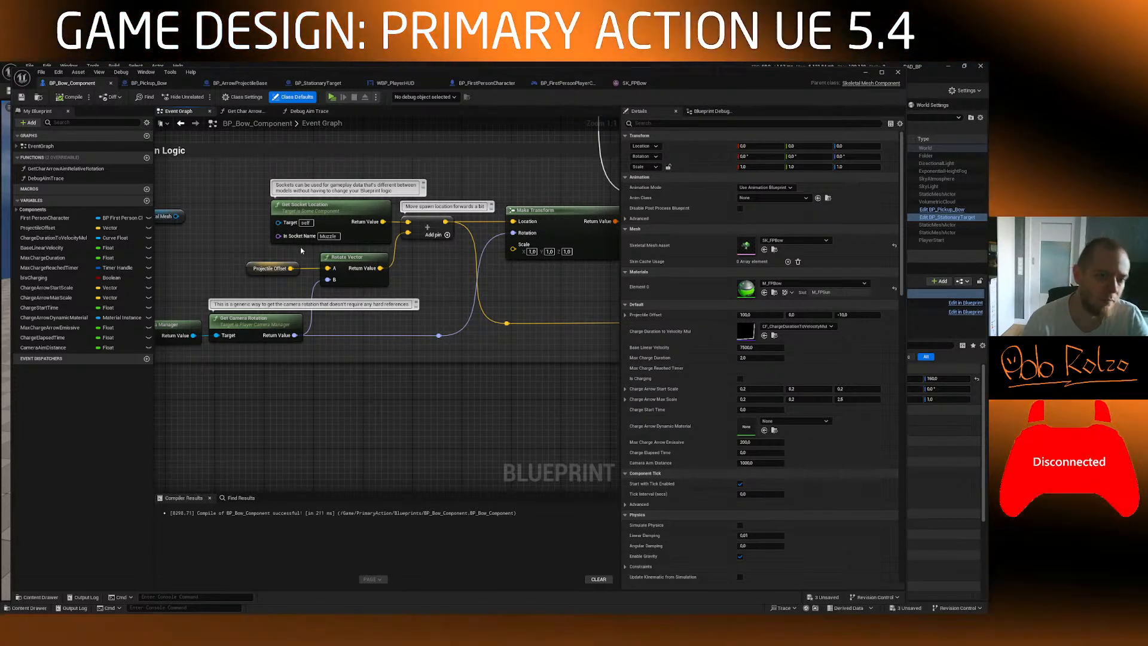
Step: Examine the arrow spawning chain from Get Socket Location and Make Transform through SpawnActor, the velocity node and the firing sound
right_click_drag(454, 278, 260, 282)
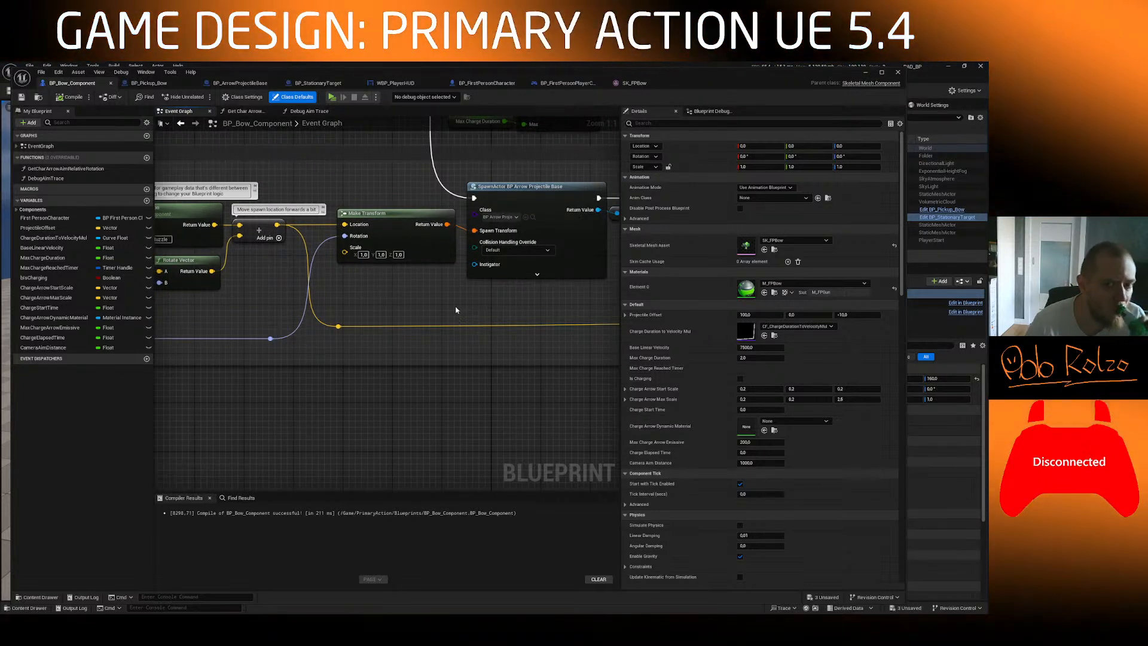
right_click_drag(461, 309, 282, 325)
right_click_drag(476, 307, 461, 353)
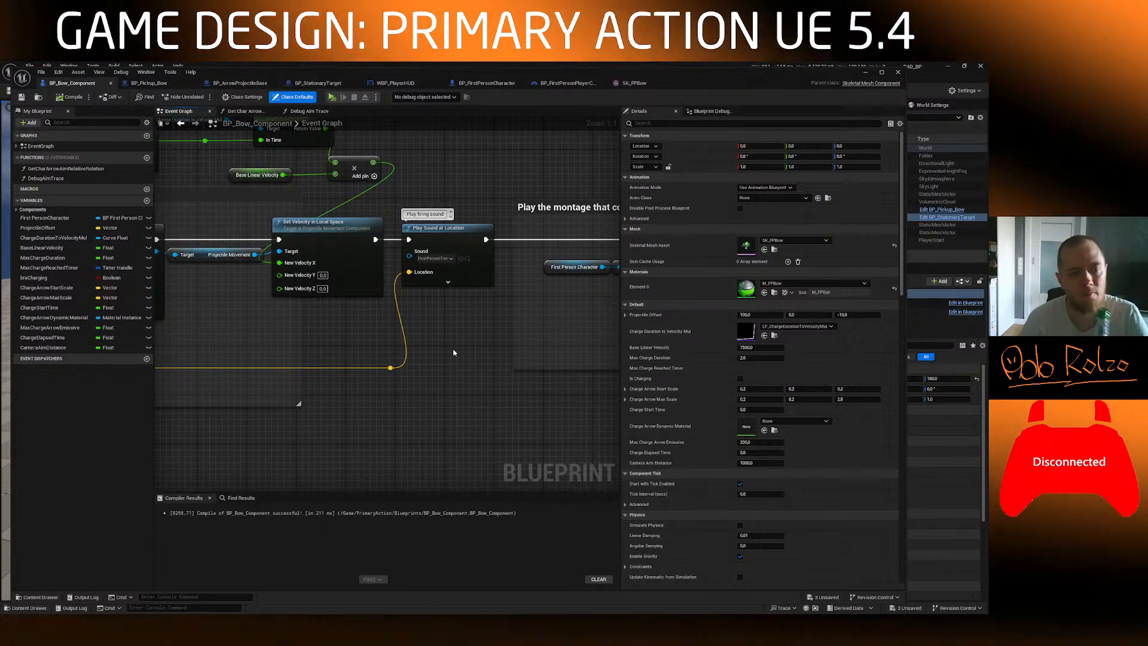
scroll(414, 363, "down", 3)
right_click_drag(413, 362, 491, 390)
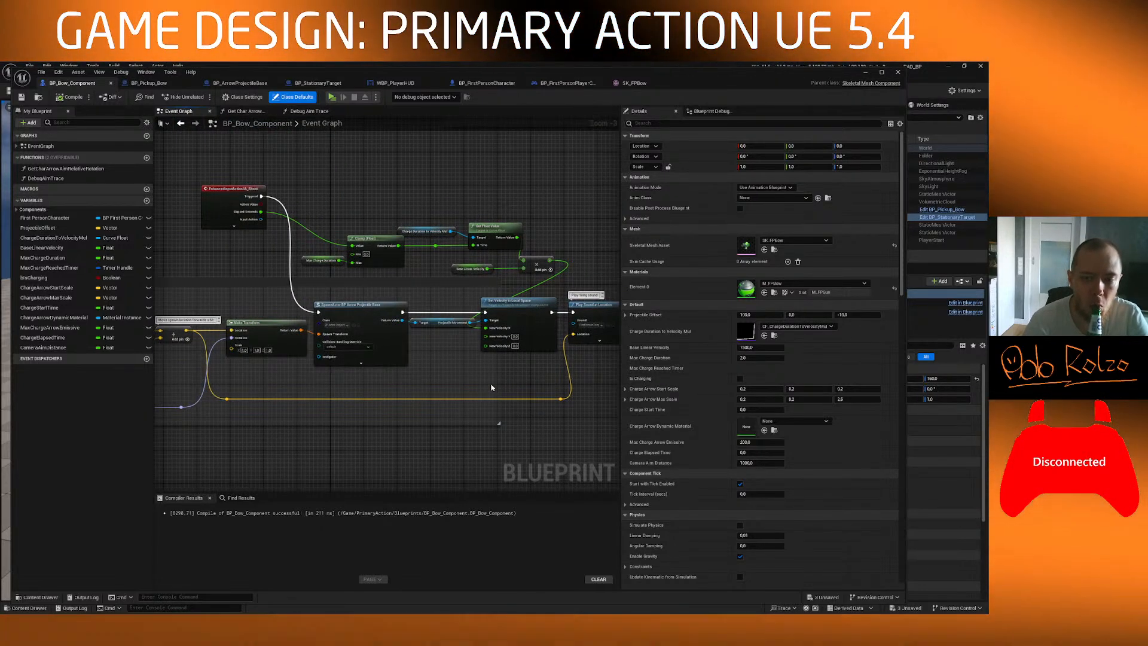
scroll(335, 412, "up", 3)
right_click_drag(355, 352, 405, 342)
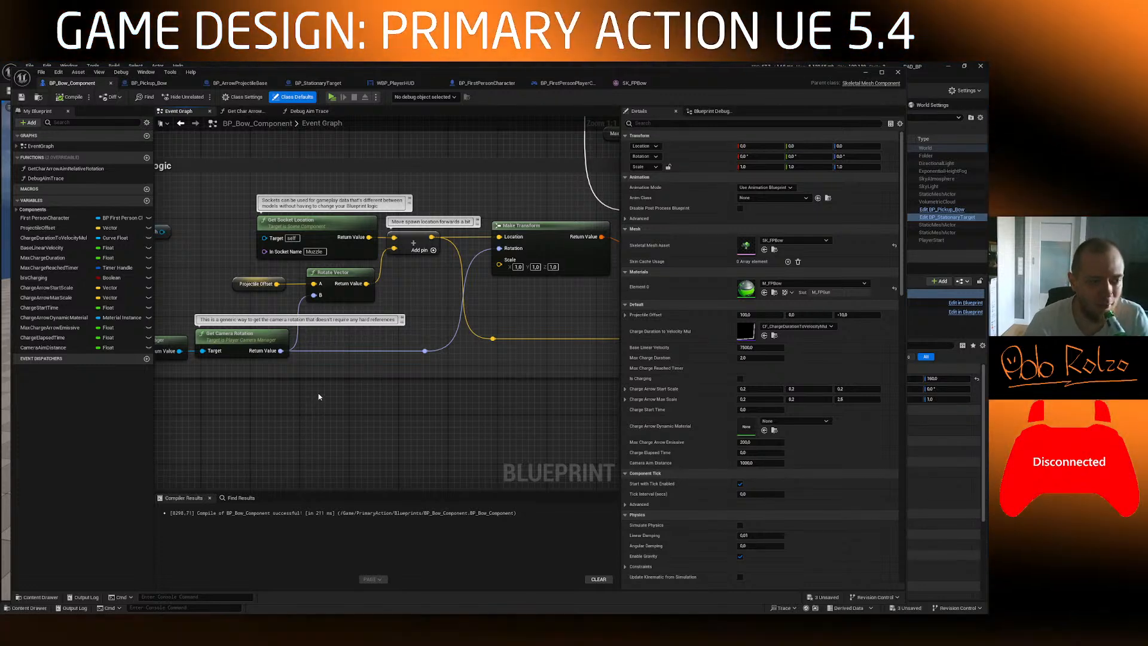
right_click_drag(346, 397, 322, 389)
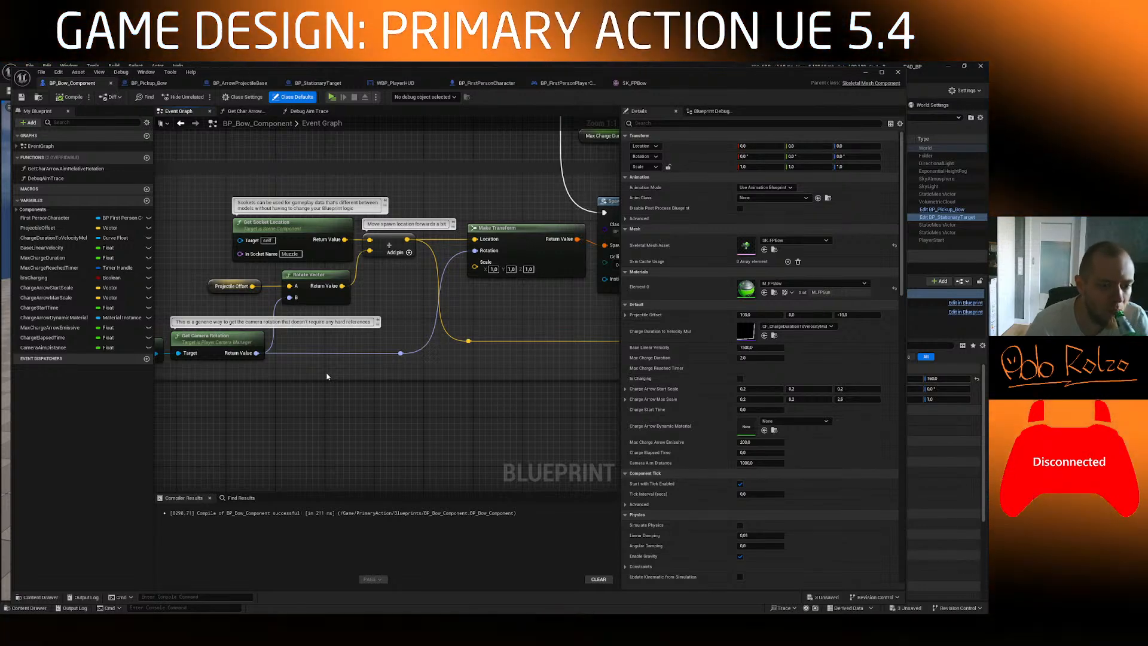
right_click_drag(327, 377, 385, 378)
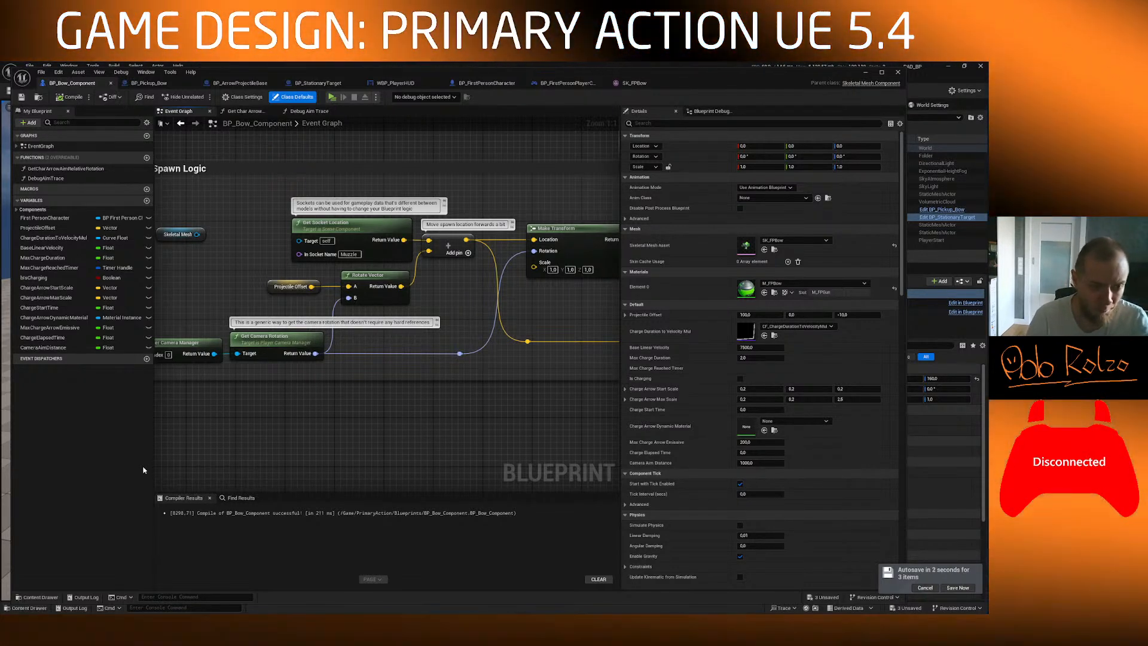
Step: Switch to Paint, cover the Attack Decay sketch with a black filled rectangle, and get the brush ready
key("alt+Tab")
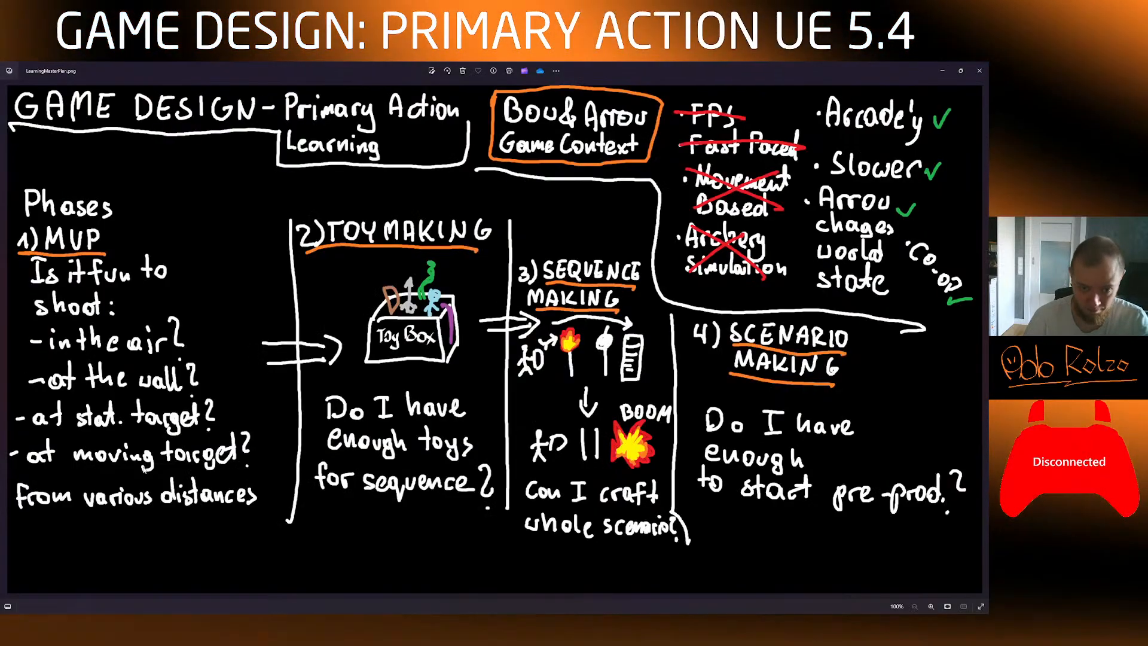
key("alt+Tab")
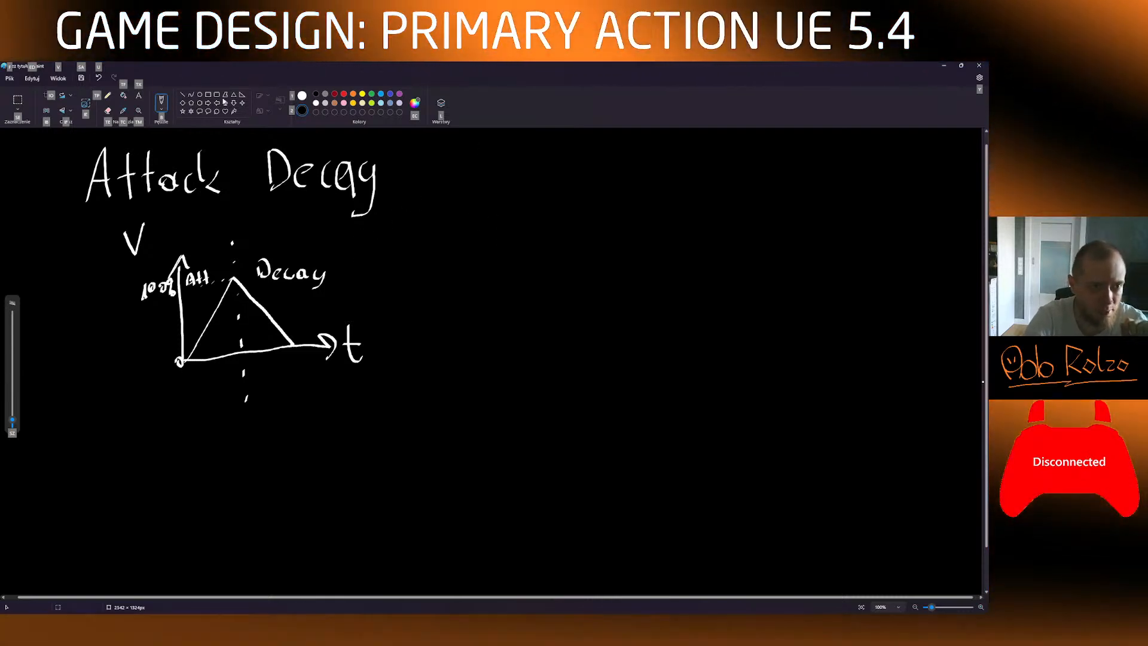
left_click(206, 96)
mouse_move(45, 505)
left_mouse_down()
mouse_move(250, 220)
mouse_move(466, 131)
left_mouse_up()
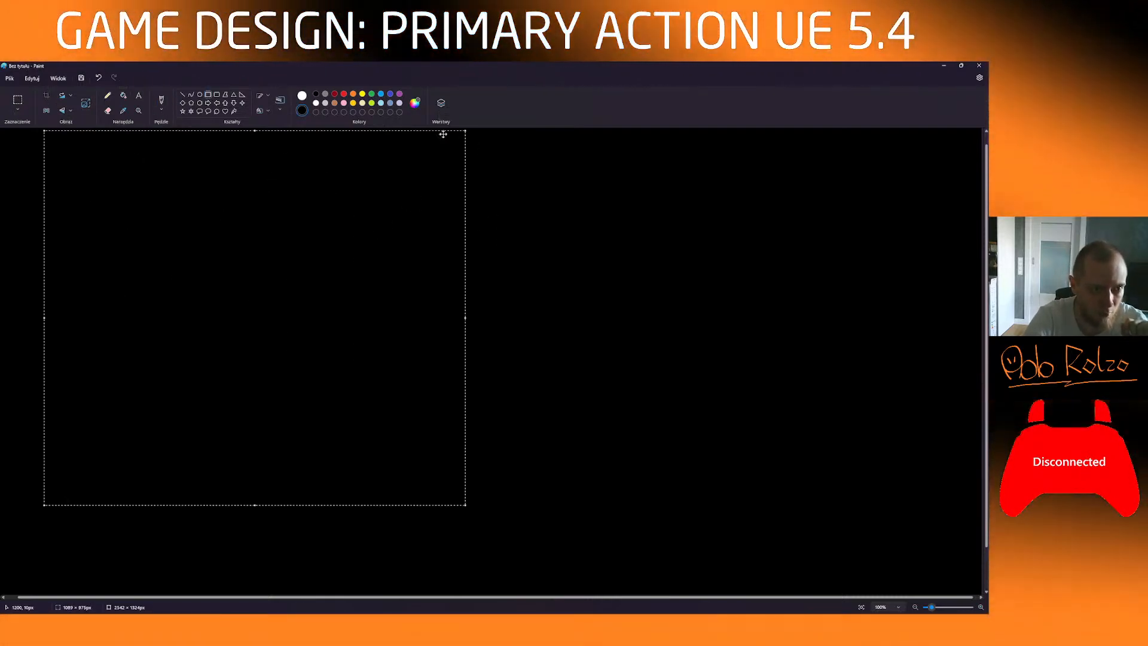
left_click(162, 100)
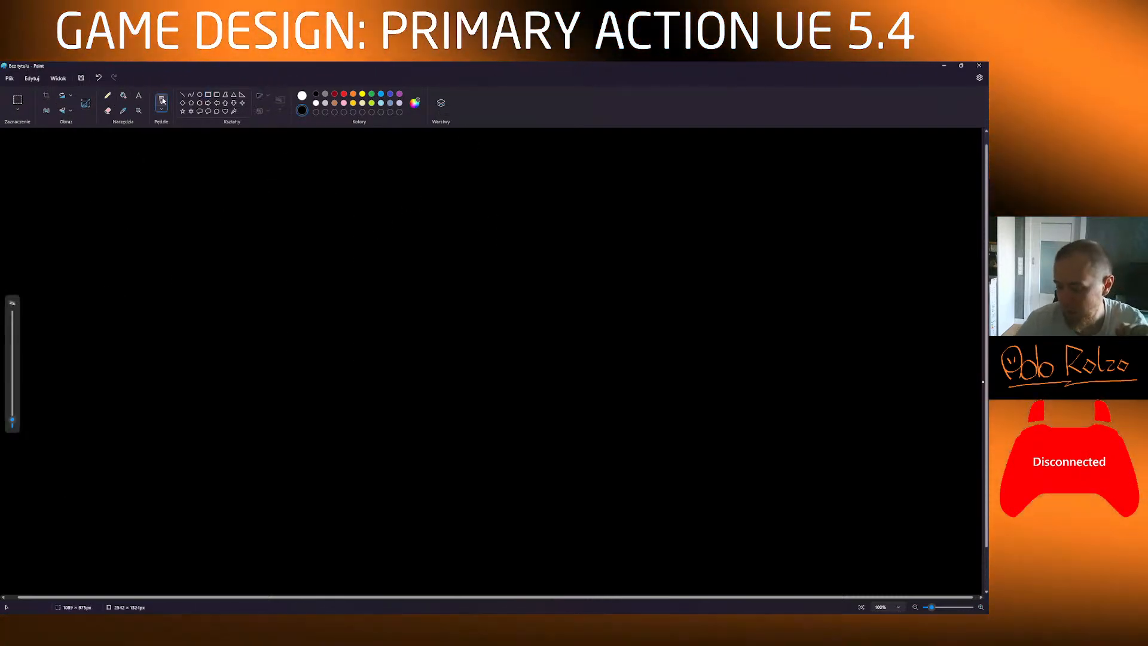
key("super")
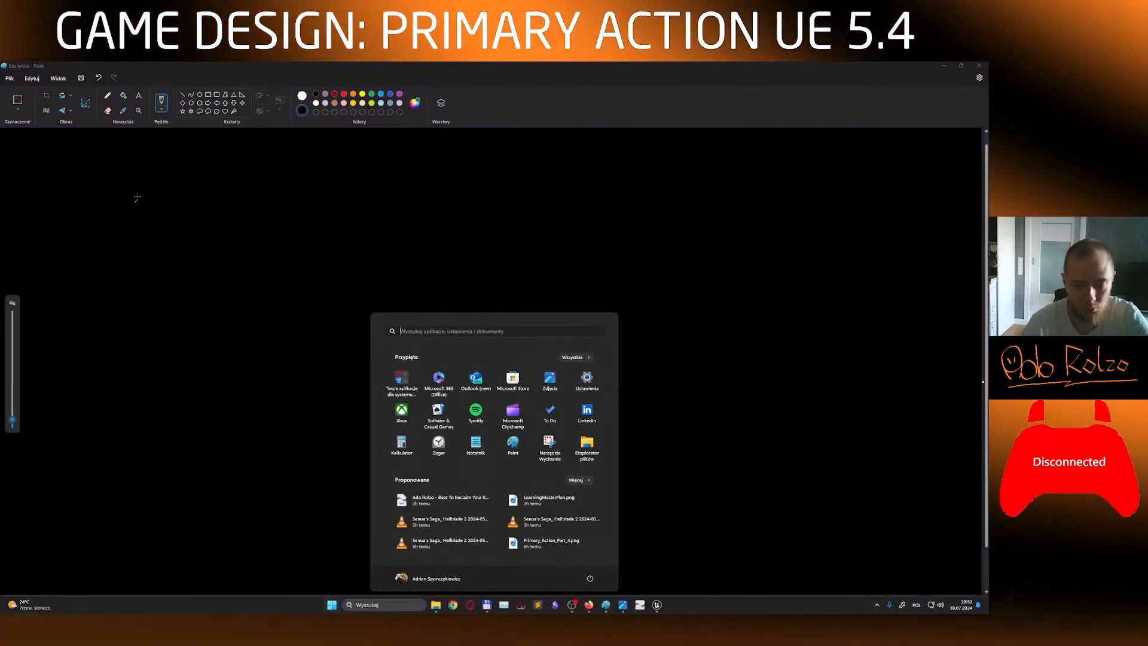
left_click(382, 185)
left_click(391, 221)
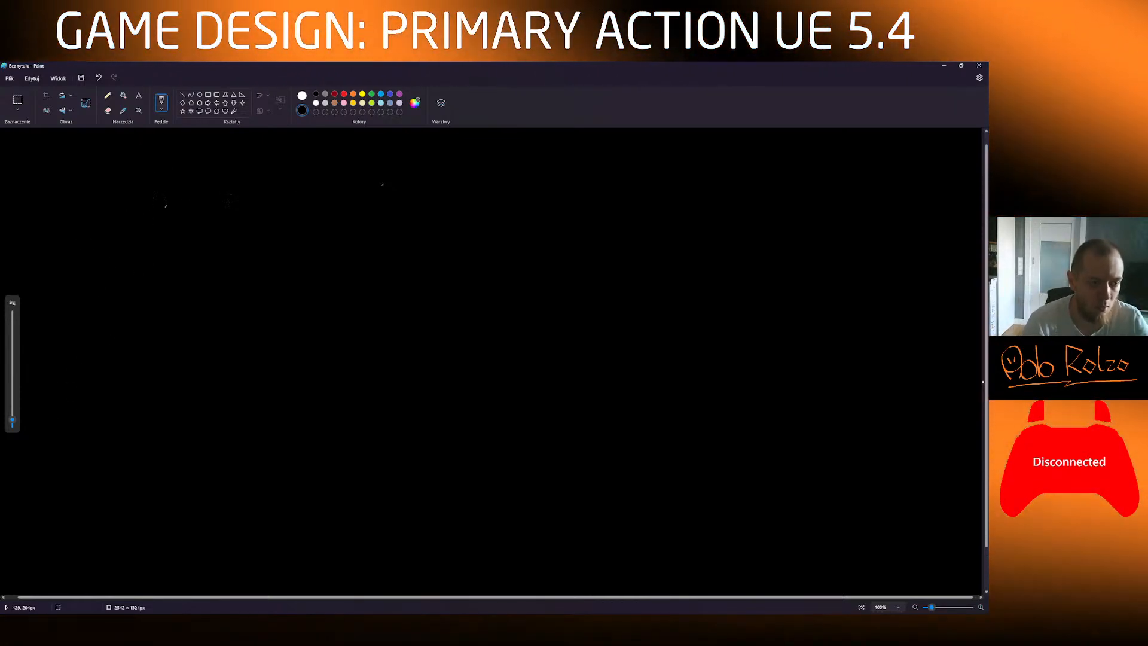
Step: Sketch a camera icon with a slightly tilted bow barrel below it, marking the muzzle point and a short arrow in front
mouse_move(146, 268)
left_mouse_down()
mouse_move(147, 298)
mouse_move(173, 287)
mouse_move(147, 267)
mouse_move(194, 266)
mouse_move(190, 295)
mouse_move(198, 264)
left_mouse_up()
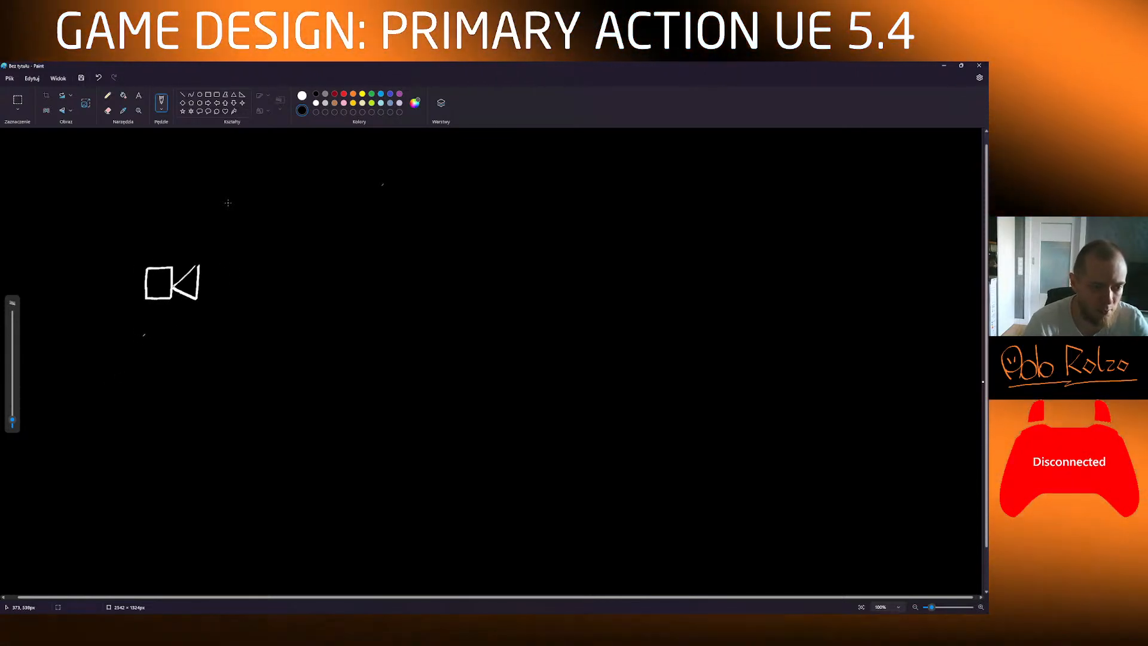
mouse_move(139, 334)
left_mouse_down()
mouse_move(179, 328)
mouse_move(152, 345)
mouse_move(139, 331)
mouse_move(185, 333)
left_mouse_up()
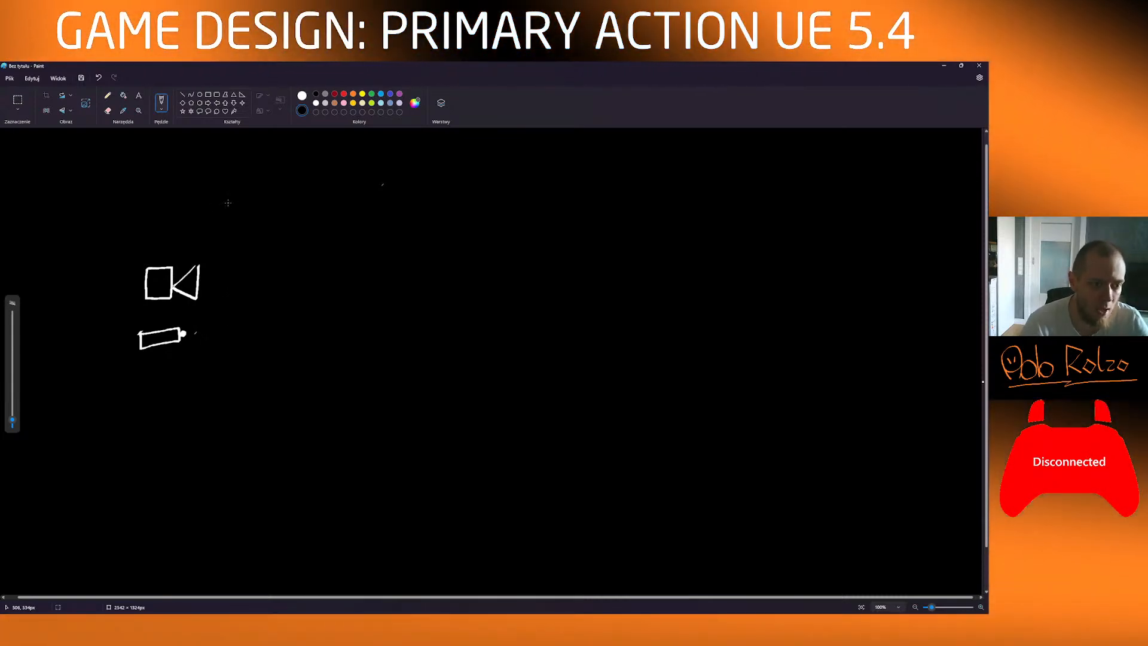
left_click_drag(191, 332, 232, 334)
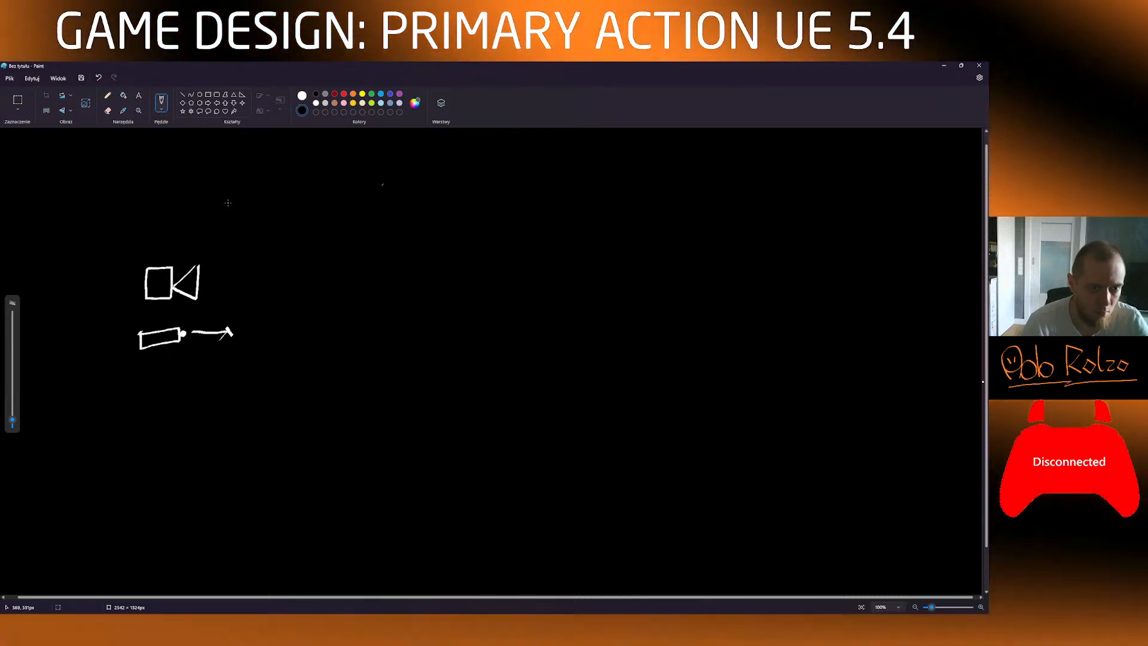
left_click(192, 333)
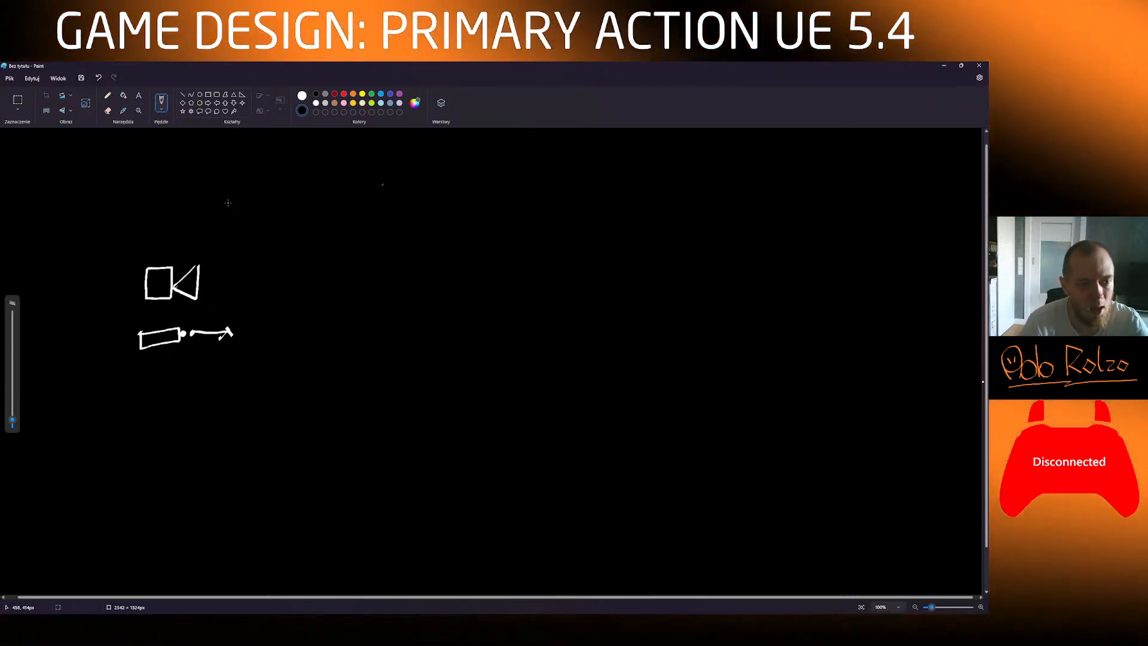
Step: Draw a long horizontal arrow from the camera to a dot and label that point "Pre Hit Mark"
mouse_move(185, 288)
left_mouse_down()
mouse_move(543, 279)
mouse_move(545, 298)
mouse_move(559, 283)
left_mouse_up()
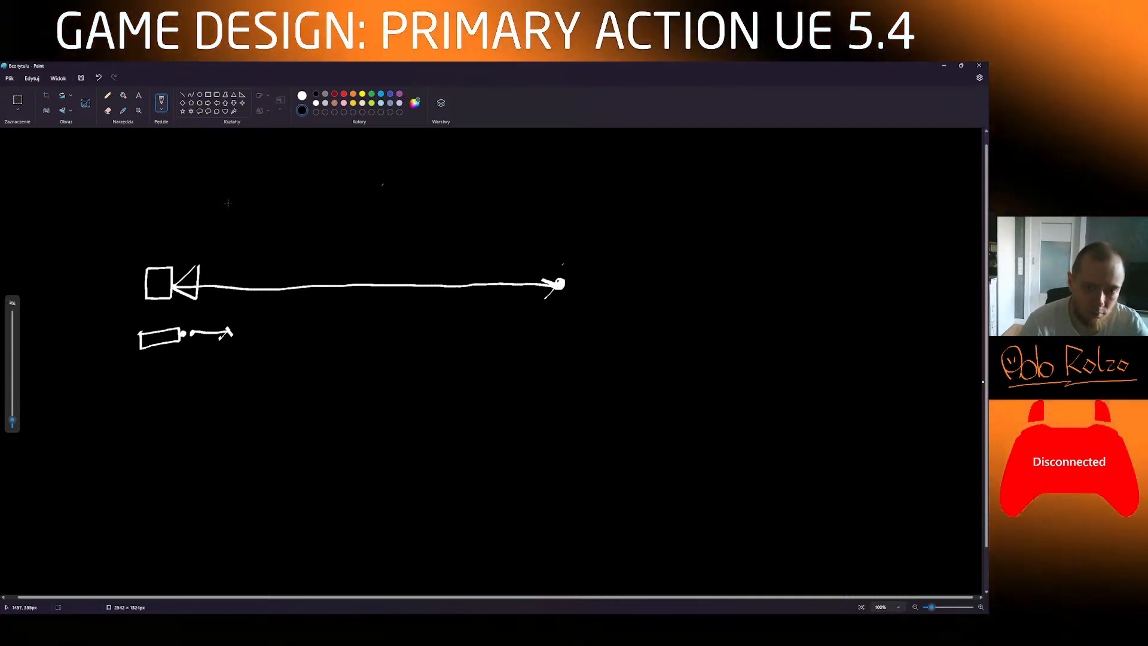
mouse_move(551, 226)
left_mouse_down()
mouse_move(551, 251)
mouse_move(556, 238)
mouse_move(562, 251)
left_mouse_up()
left_click_drag(568, 245, 577, 251)
mouse_move(587, 223)
left_mouse_down()
mouse_move(587, 251)
mouse_move(598, 235)
left_mouse_up()
left_click_drag(597, 223, 604, 250)
left_click_drag(612, 228, 617, 235)
mouse_move(626, 256)
left_mouse_down()
mouse_move(626, 242)
mouse_move(657, 252)
mouse_move(669, 240)
mouse_move(670, 254)
left_mouse_up()
mouse_move(681, 238)
left_mouse_down()
mouse_move(673, 249)
mouse_move(682, 257)
left_mouse_up()
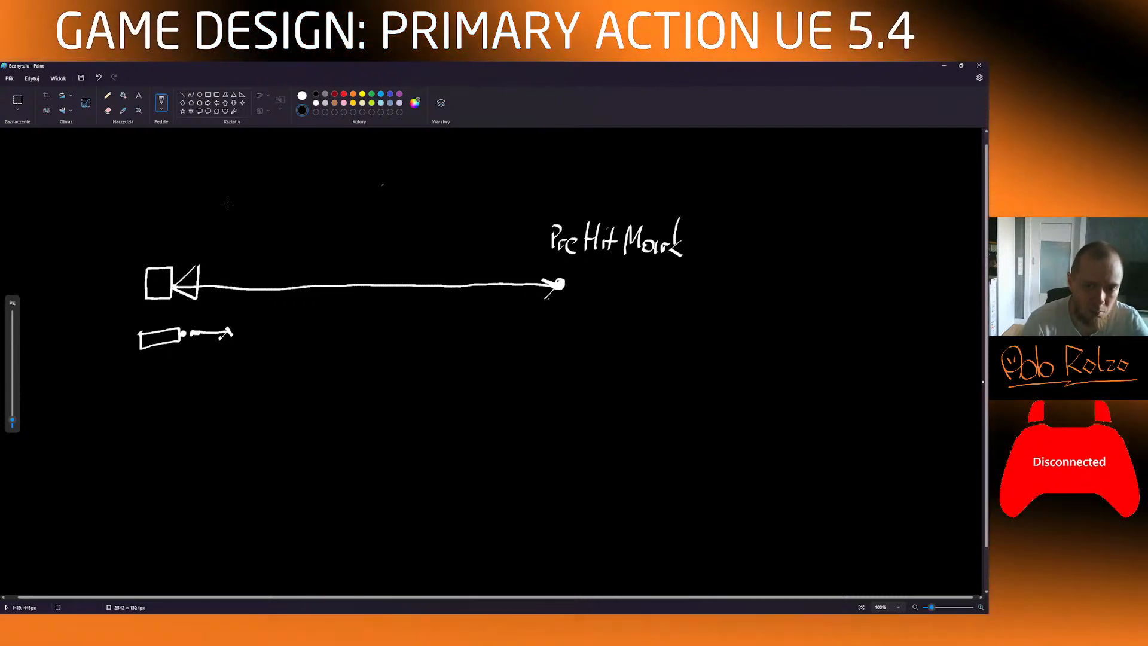
Step: Draw an arrow from the bow's muzzle to the Pre Hit Mark point and sketch a box across it labelled "Obstacle"
left_click_drag(556, 285, 179, 333)
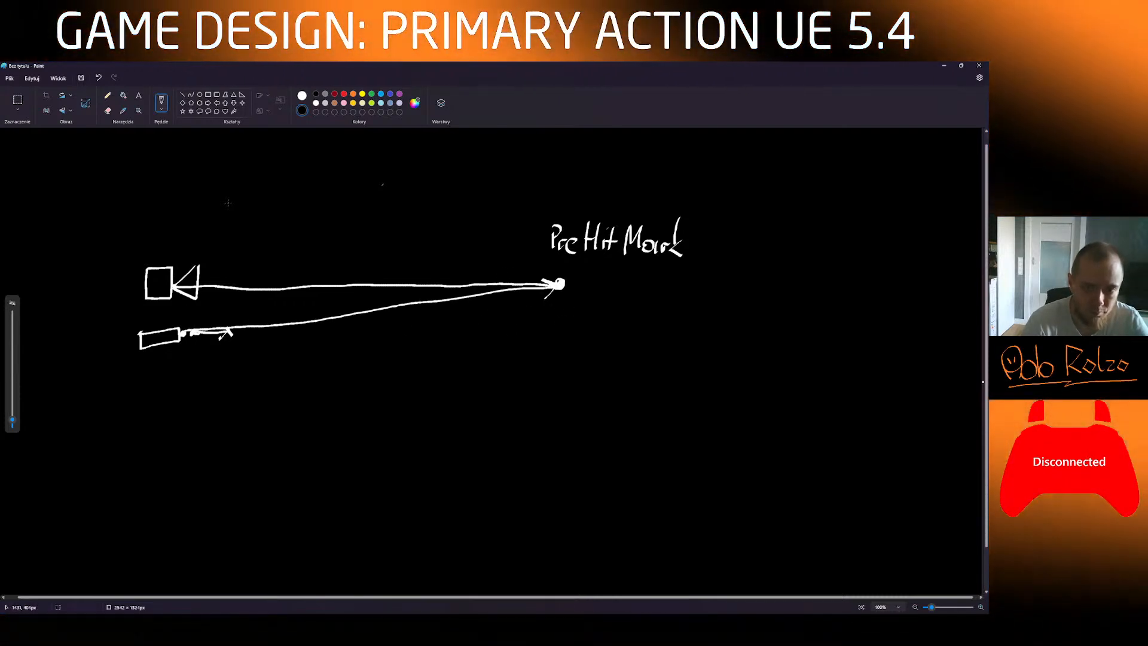
left_click_drag(545, 290, 533, 302)
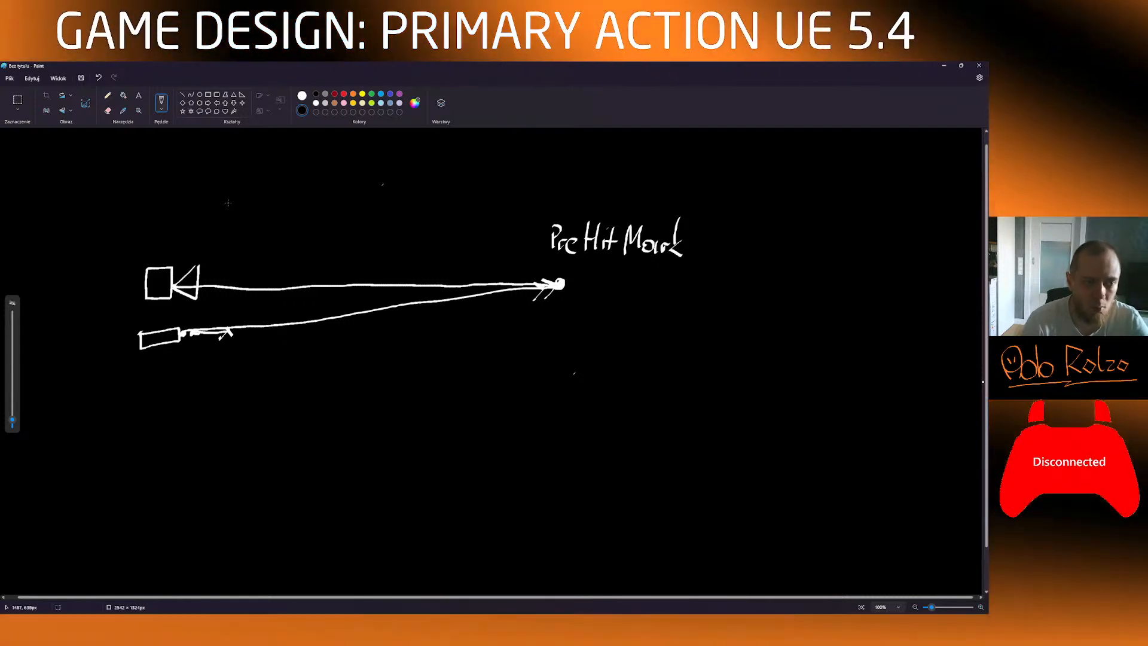
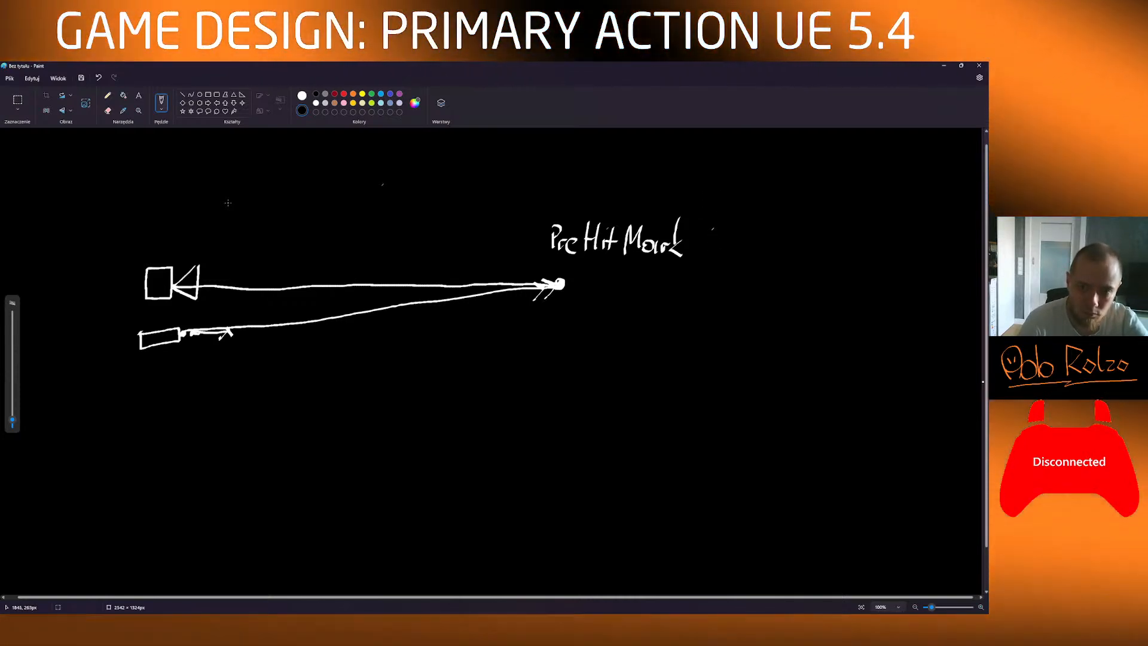
mouse_move(351, 301)
left_mouse_down()
mouse_move(351, 326)
mouse_move(380, 323)
mouse_move(379, 297)
mouse_move(345, 304)
mouse_move(418, 354)
left_mouse_up()
mouse_move(436, 330)
left_mouse_down()
mouse_move(435, 356)
mouse_move(438, 346)
left_mouse_up()
left_click_drag(449, 349, 459, 357)
mouse_move(473, 330)
left_mouse_down()
mouse_move(473, 354)
mouse_move(489, 359)
left_mouse_up()
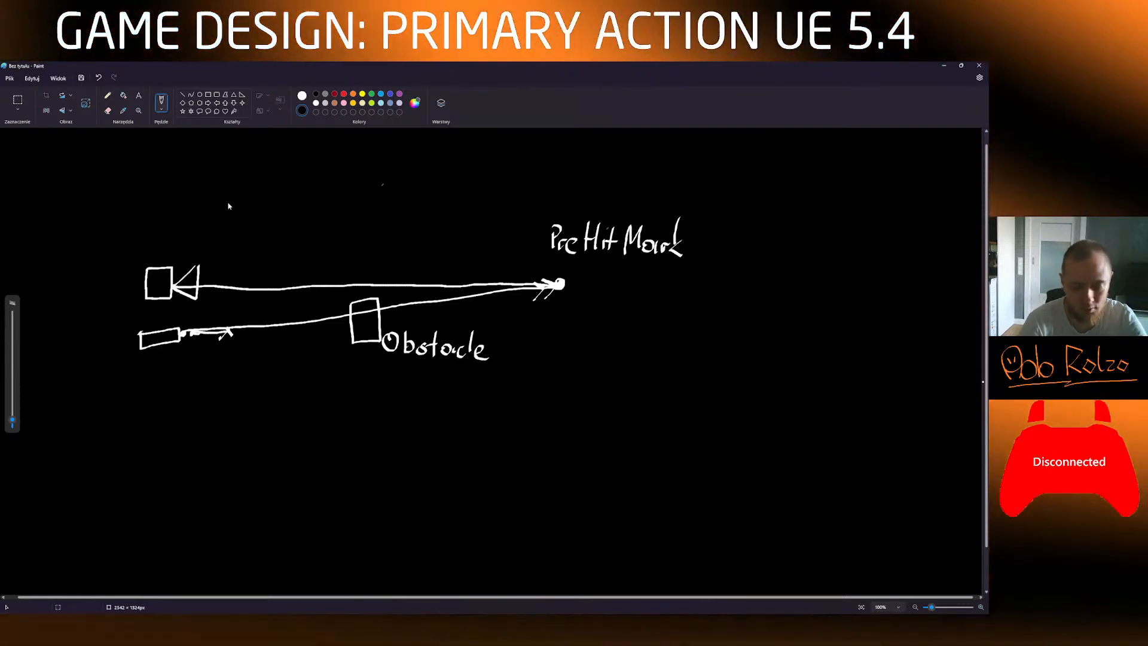
Step: Switch to the Unreal Editor and move the shoot input event away from the projectile spawn logic in BP_Bow_Component's event graph
key("alt+Tab")
key("alt+Tab")
scroll(464, 336, "down", 3)
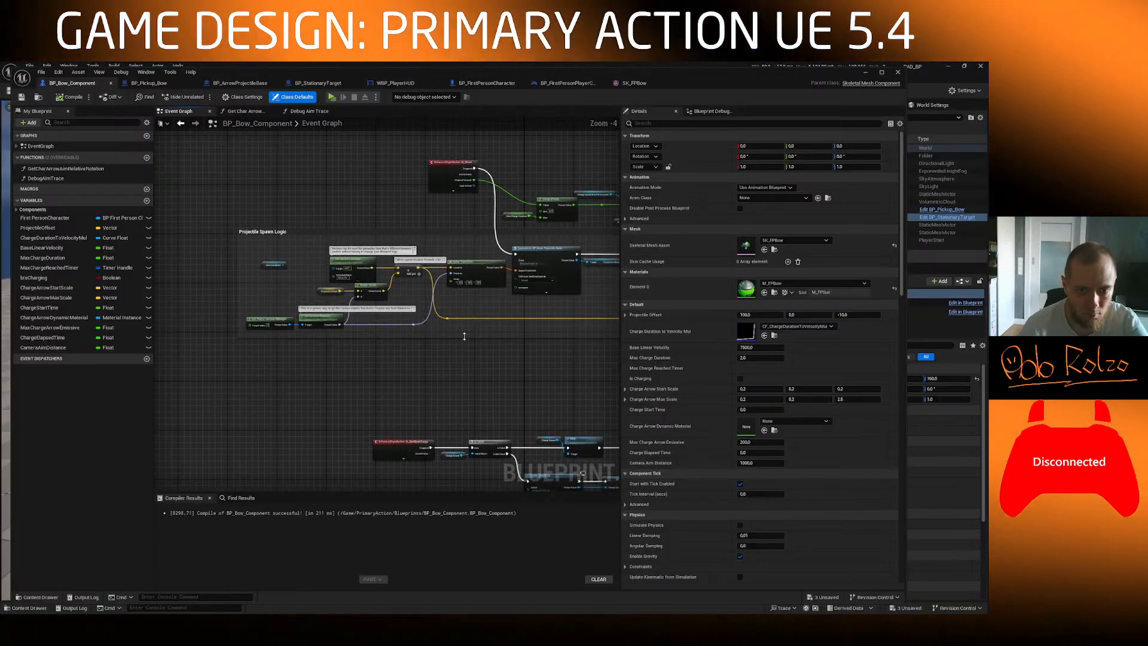
scroll(451, 297, "up", 4)
scroll(451, 296, "down", 2)
right_click_drag(547, 286, 549, 363)
right_click_drag(398, 231, 126, 250)
right_click_drag(169, 190, 441, 213)
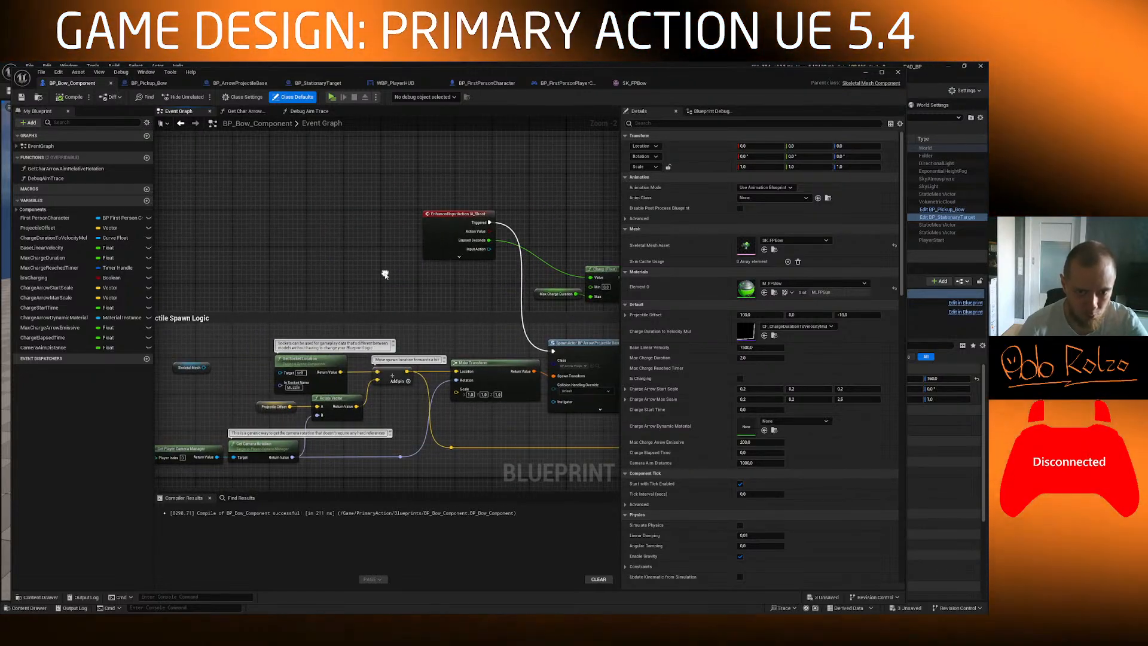
left_click_drag(441, 213, 338, 205)
right_click_drag(440, 272, 269, 263)
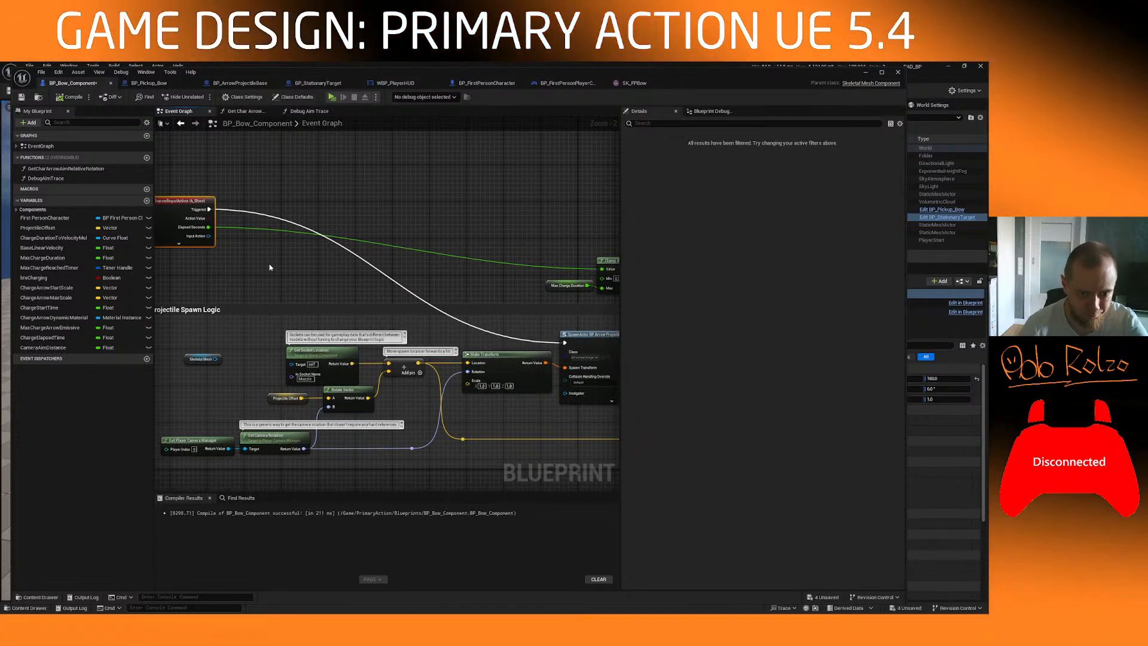
Step: Open the DebugAimTrace function and rename it to AimTrace
double_click(46, 178)
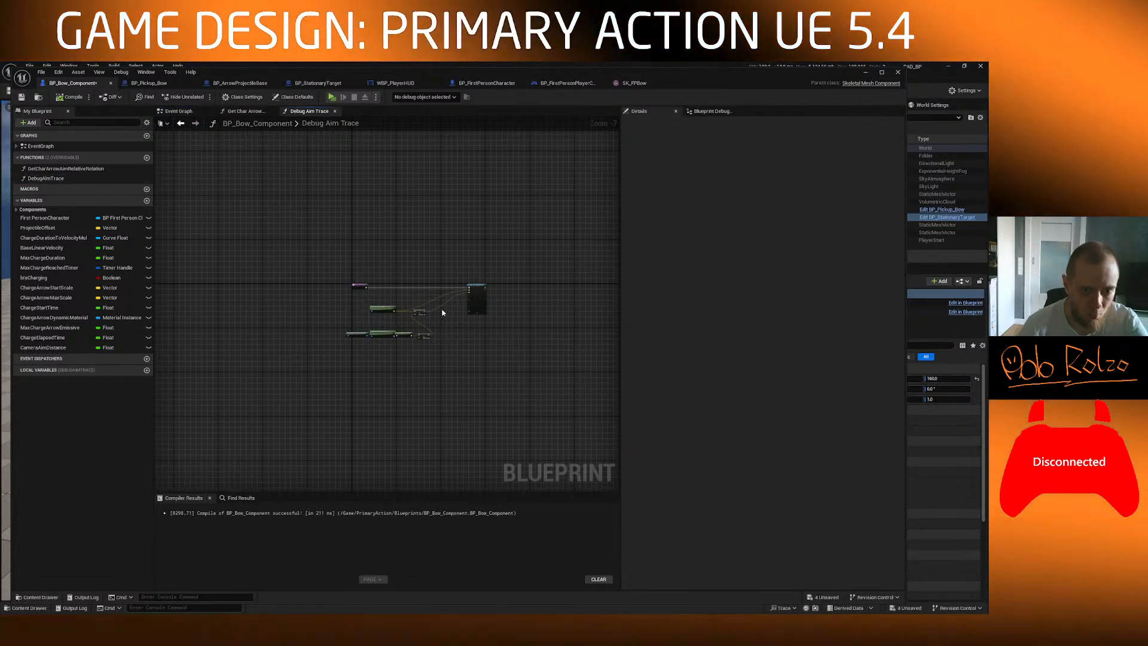
scroll(450, 311, "up", 1)
mouse_move(299, 216)
right_mouse_down()
mouse_move(327, 216)
mouse_move(304, 215)
mouse_move(311, 221)
right_mouse_up()
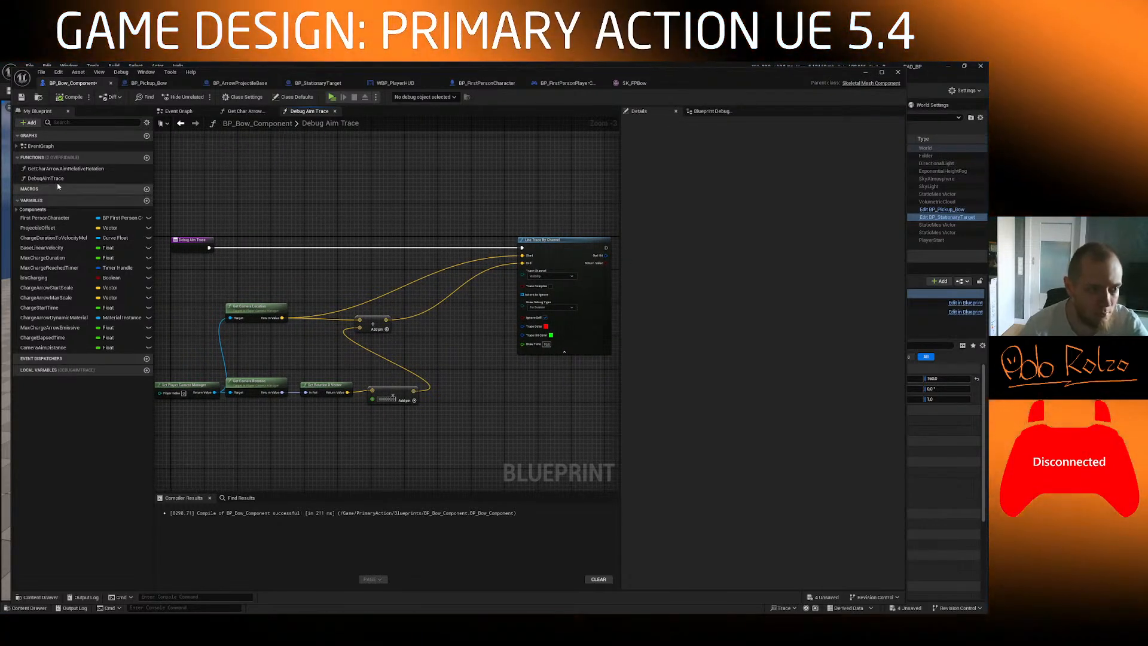
left_click(48, 179)
key("F2")
key("Left")
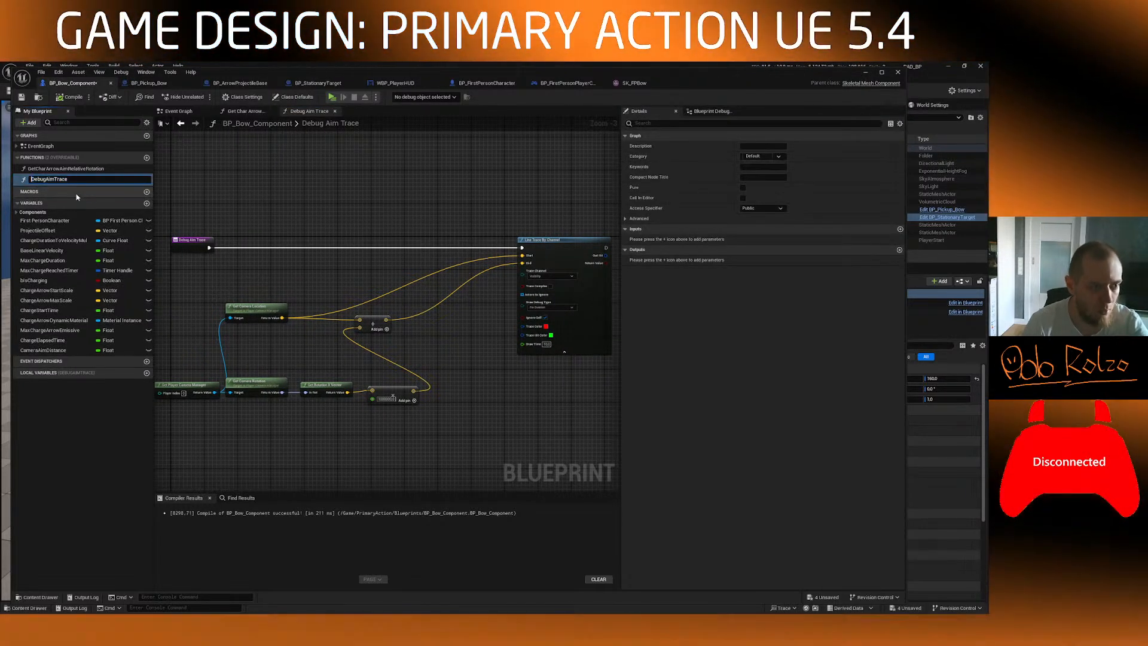
key("Delete")
key("Delete")
key("Delete")
key("Delete")
key("Delete")
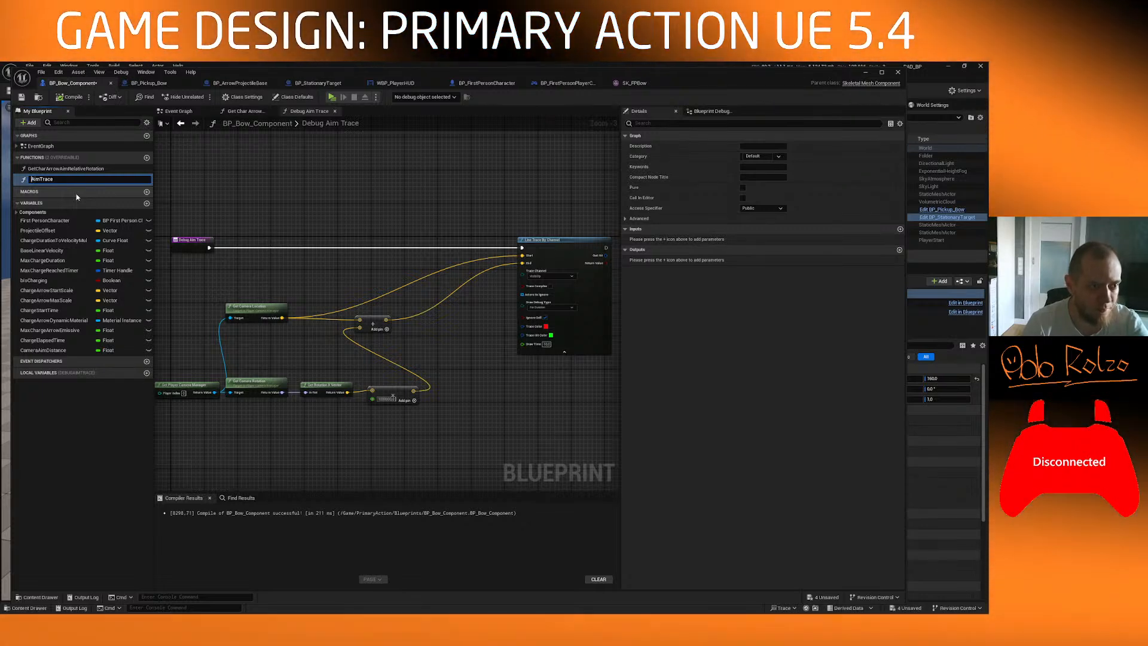
key("Return")
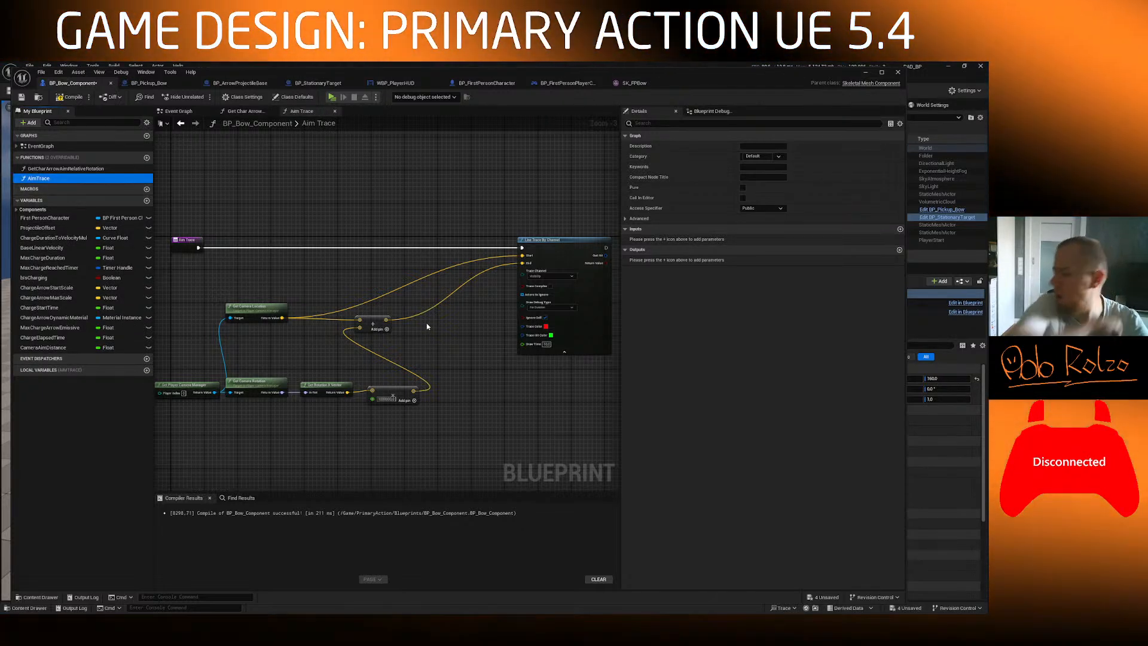
Step: Add a Boolean variable named bDebugShowTrace to BP_Bow_Component and compile the blueprint
left_click(146, 201)
type("bDebugSh")
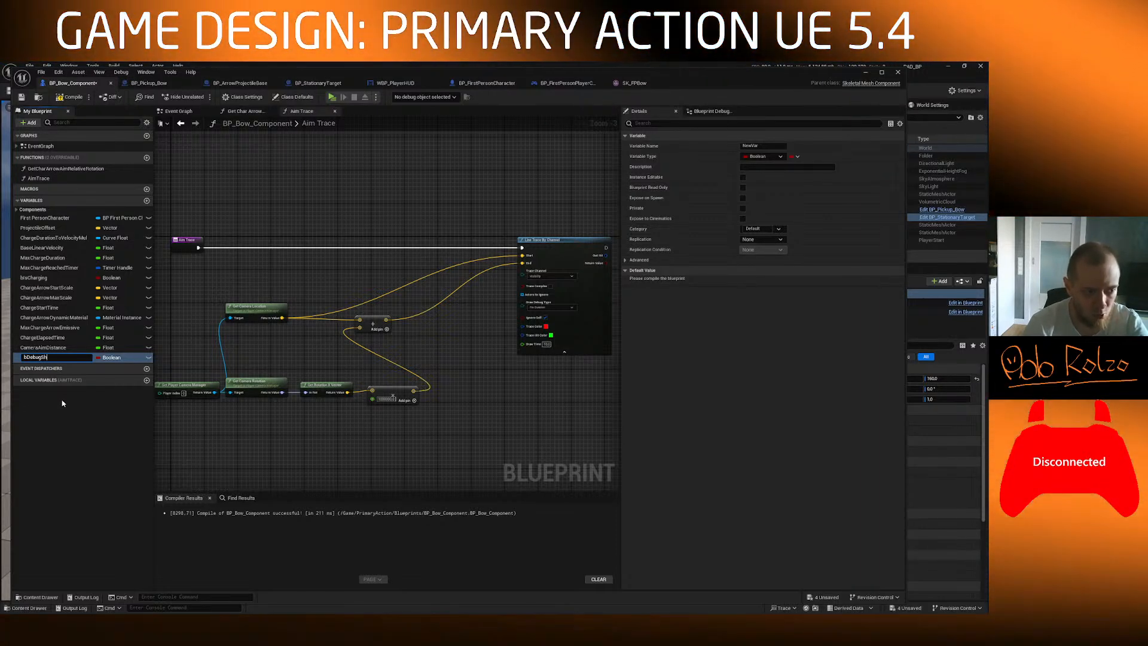
type("owTrace")
key("Return")
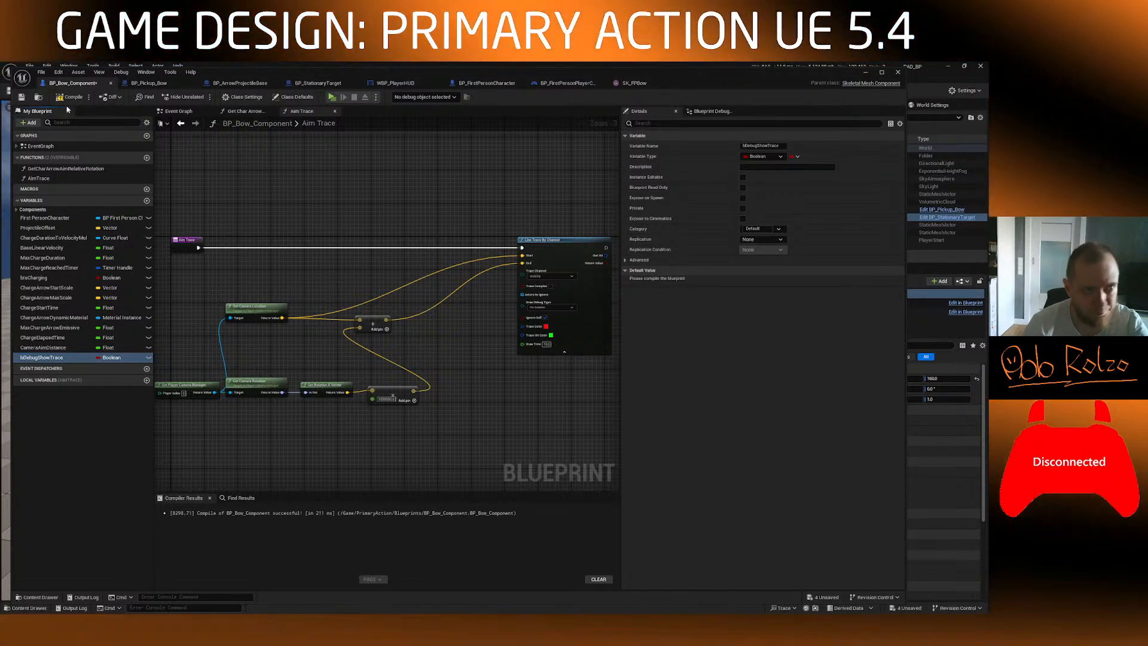
left_click(73, 97)
Step: Place a Debug Show Trace getter beside the Line Trace By Channel node, then compile and save the blueprint
left_click_drag(48, 357, 527, 322)
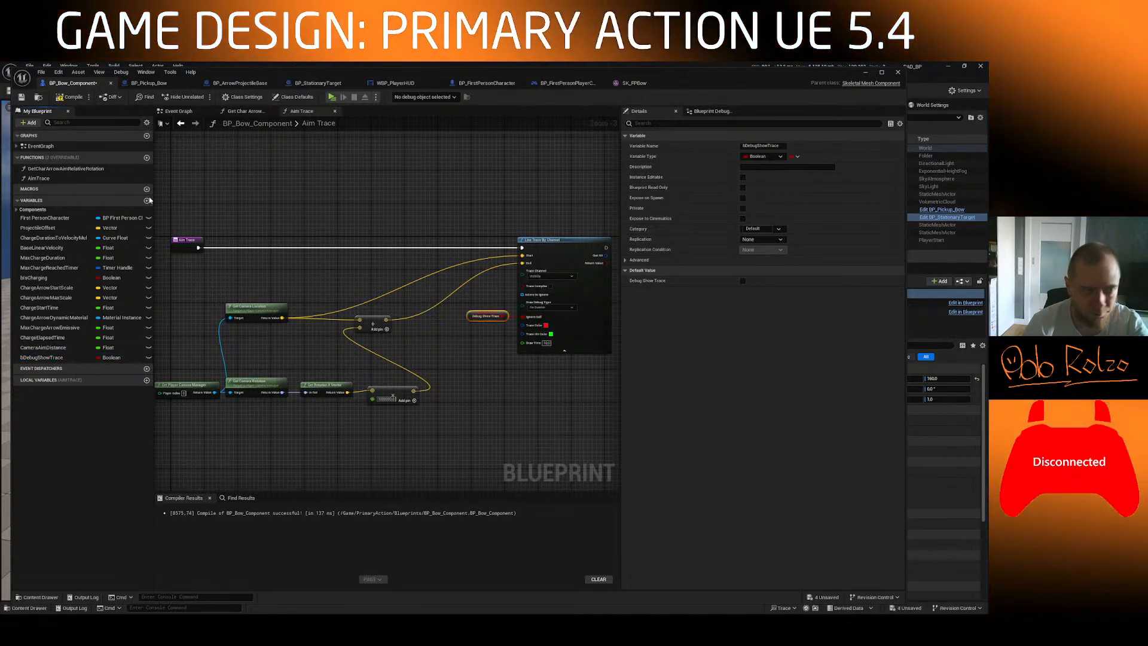
left_click(75, 101)
key("ctrl+s")
Step: Add a Boolean output named bConfirmedHit to the AimTrace function
right_click_drag(496, 218, 354, 229)
left_click(73, 180)
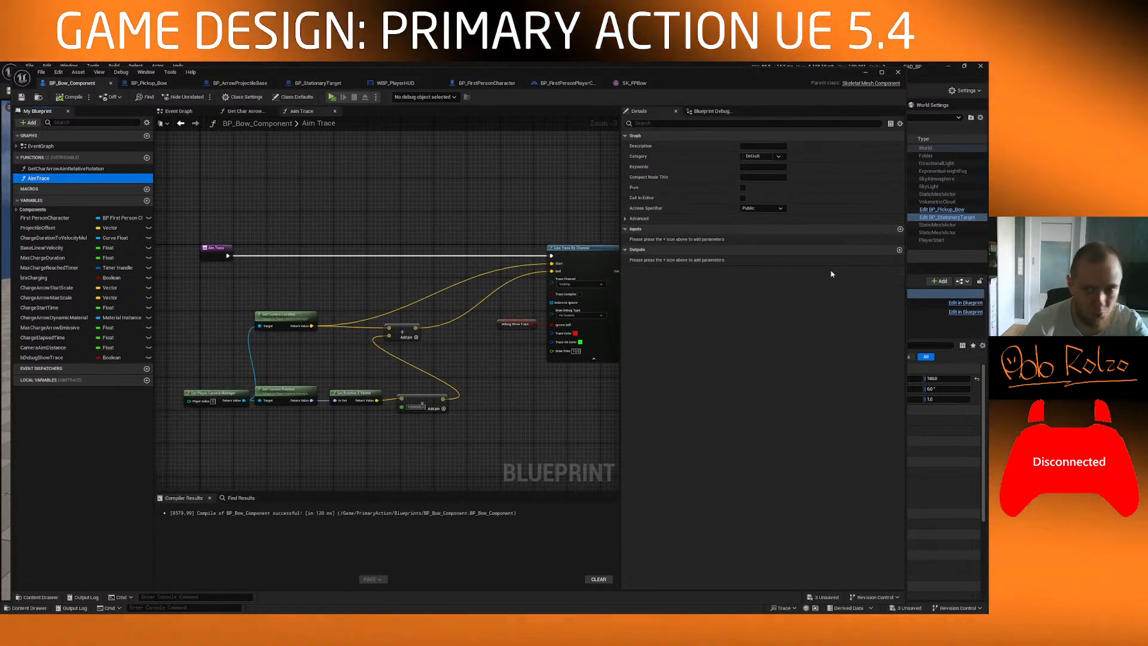
right_click_drag(485, 161, 294, 172)
scroll(476, 264, "up", 2)
right_click_drag(476, 264, 376, 267)
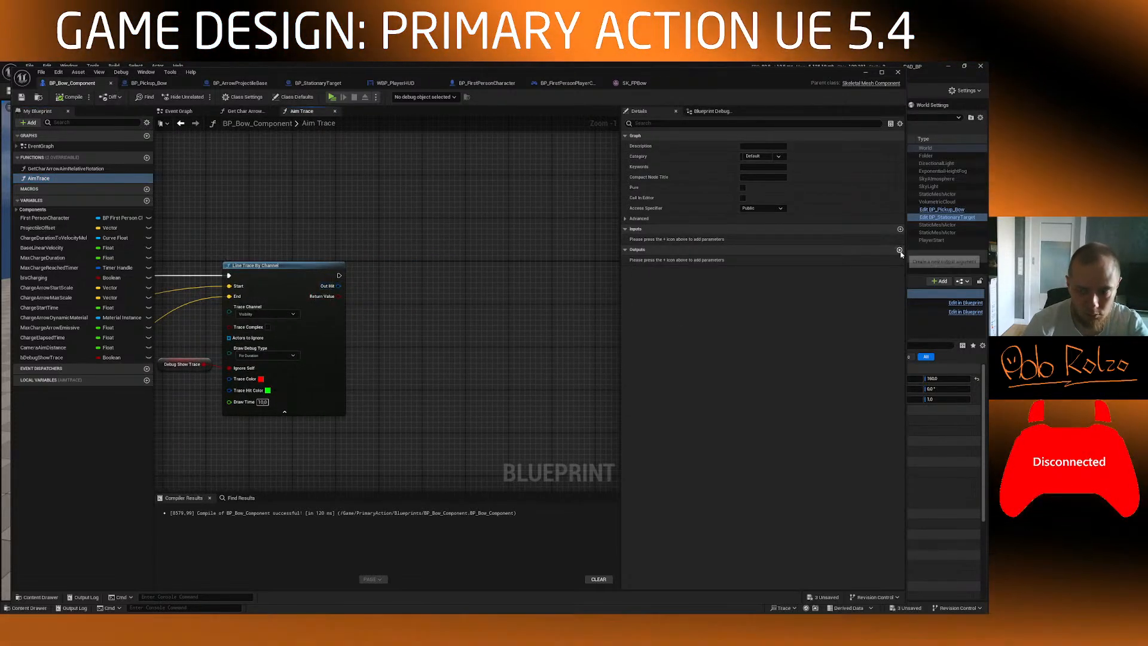
left_click(899, 250)
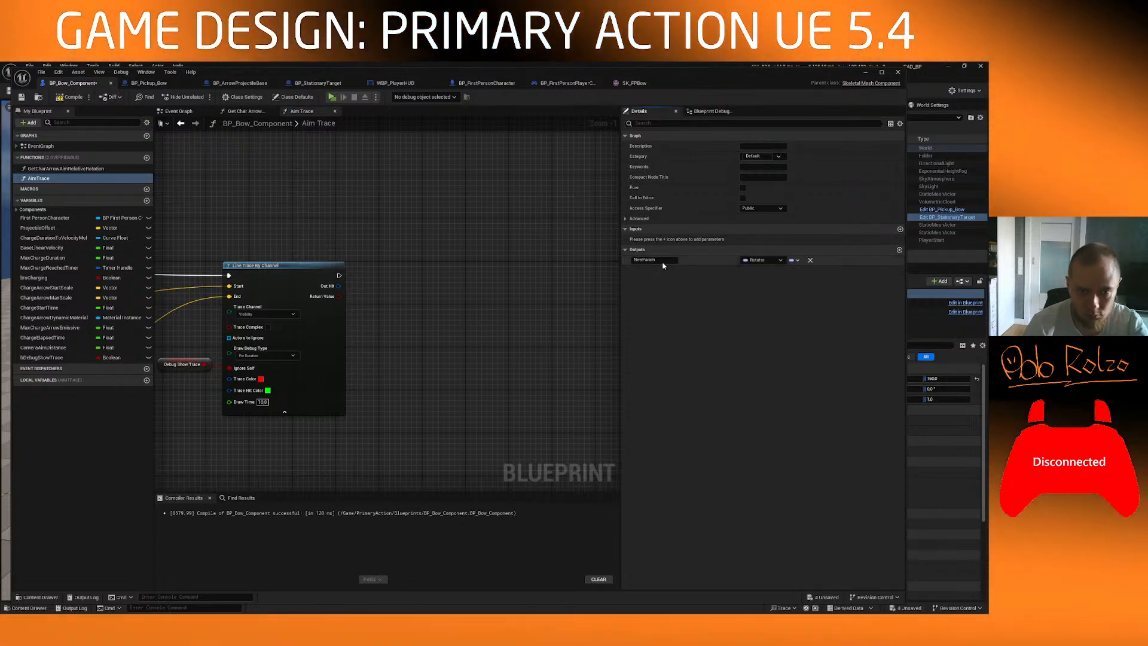
left_click(760, 261)
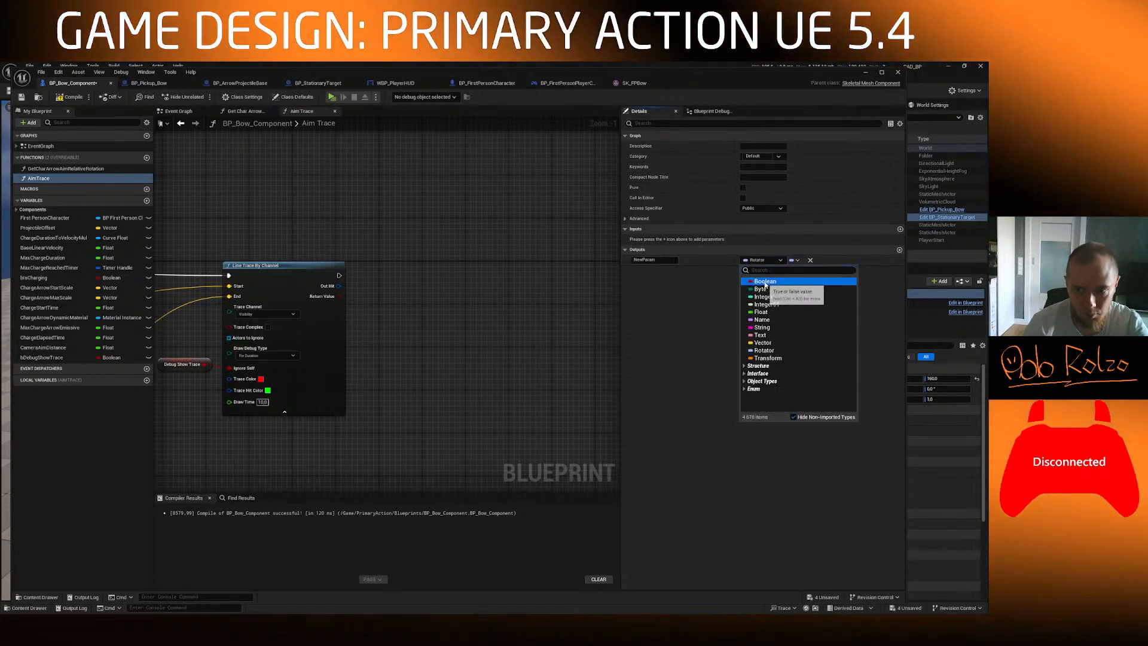
left_click(764, 281)
type("b")
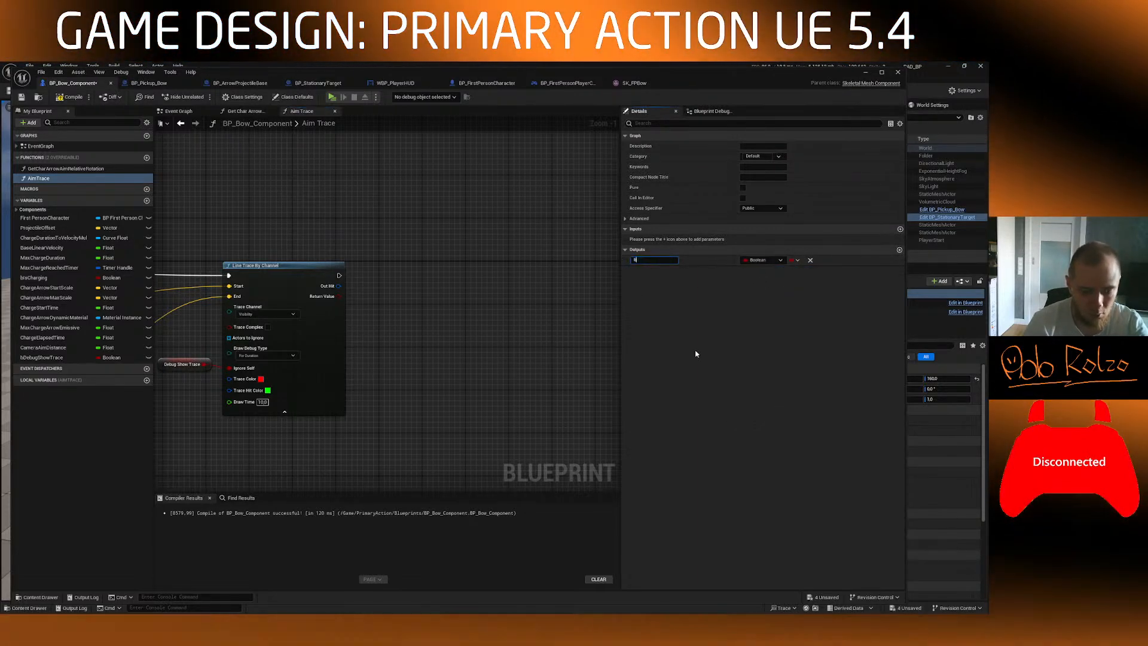
type("CanfirmedHit")
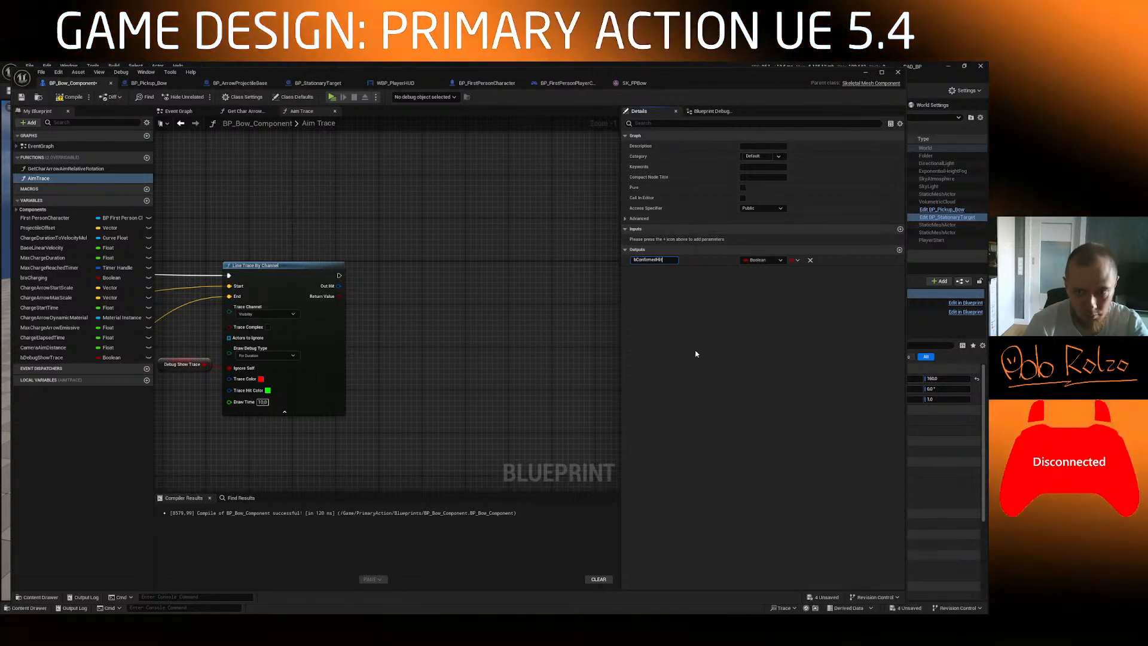
left_click_drag(339, 285, 373, 288)
type("break")
key("Return")
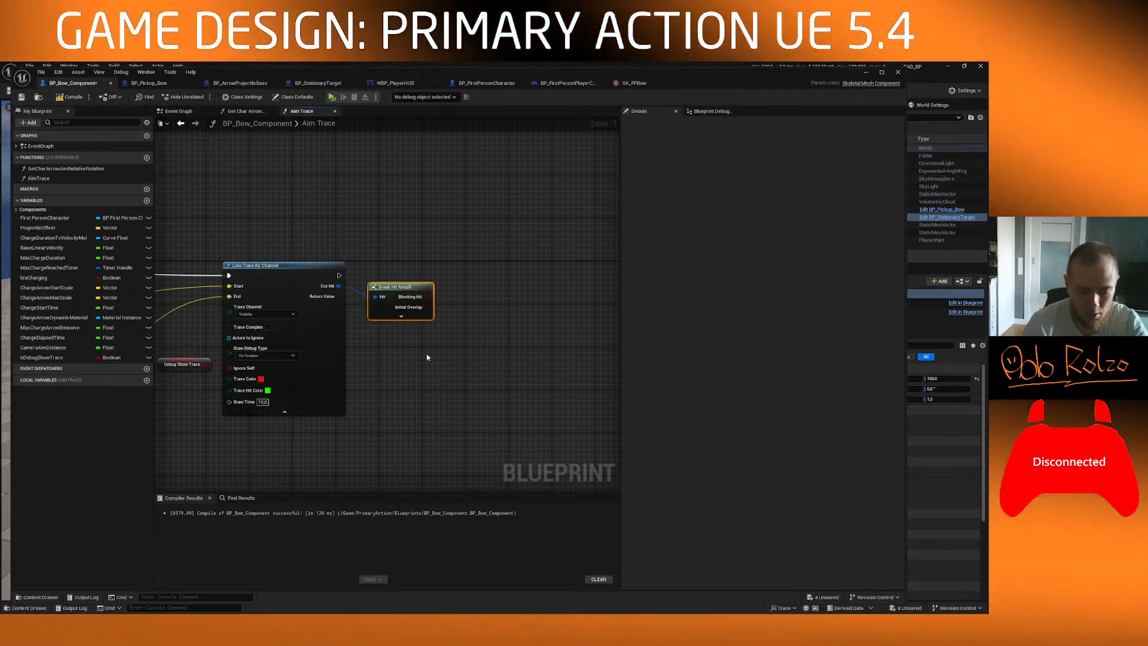
key("Delete")
Step: Change AimTrace's output type to the Hit Result structure and rename the output AimTraceTraceResults
left_click(39, 178)
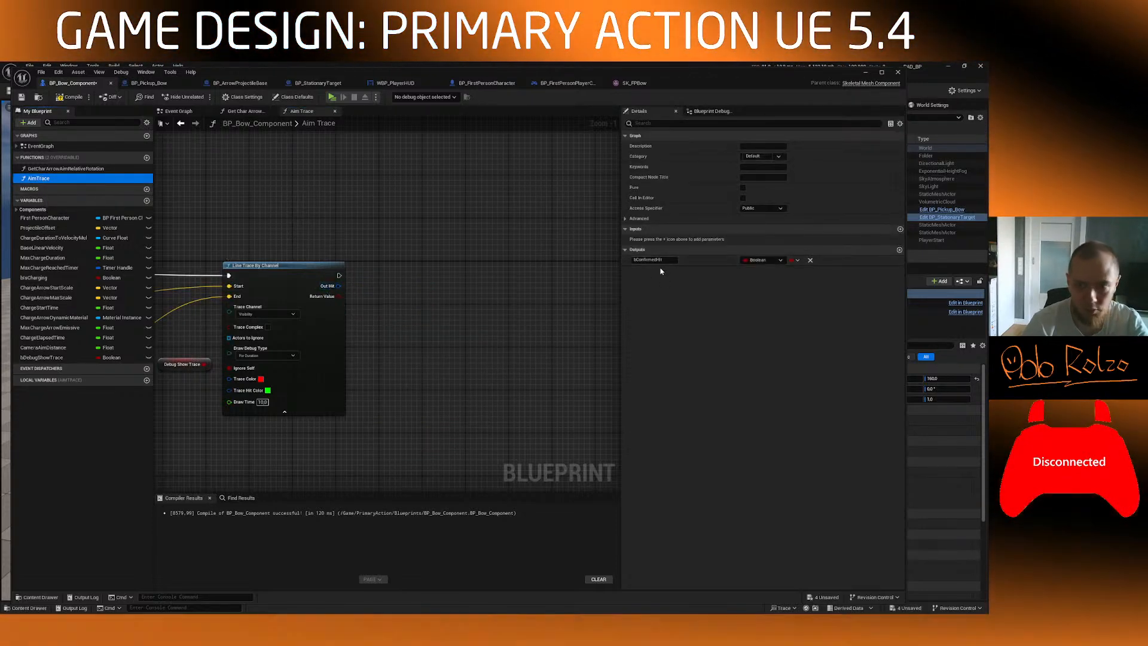
left_click(760, 260)
type("hitResult")
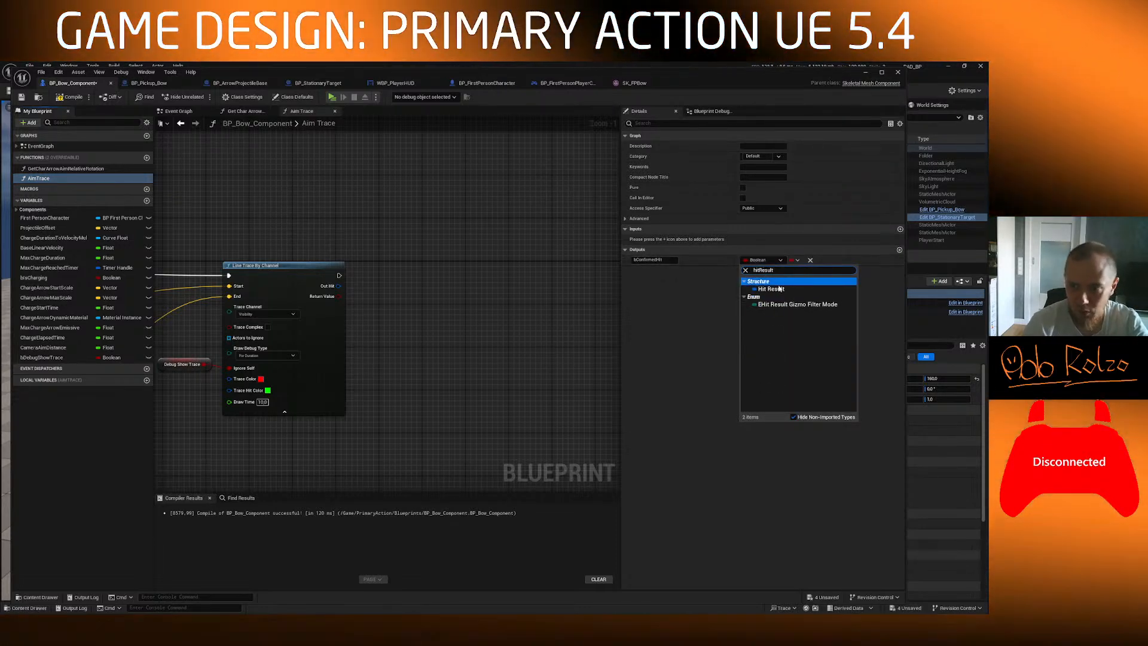
left_click(771, 297)
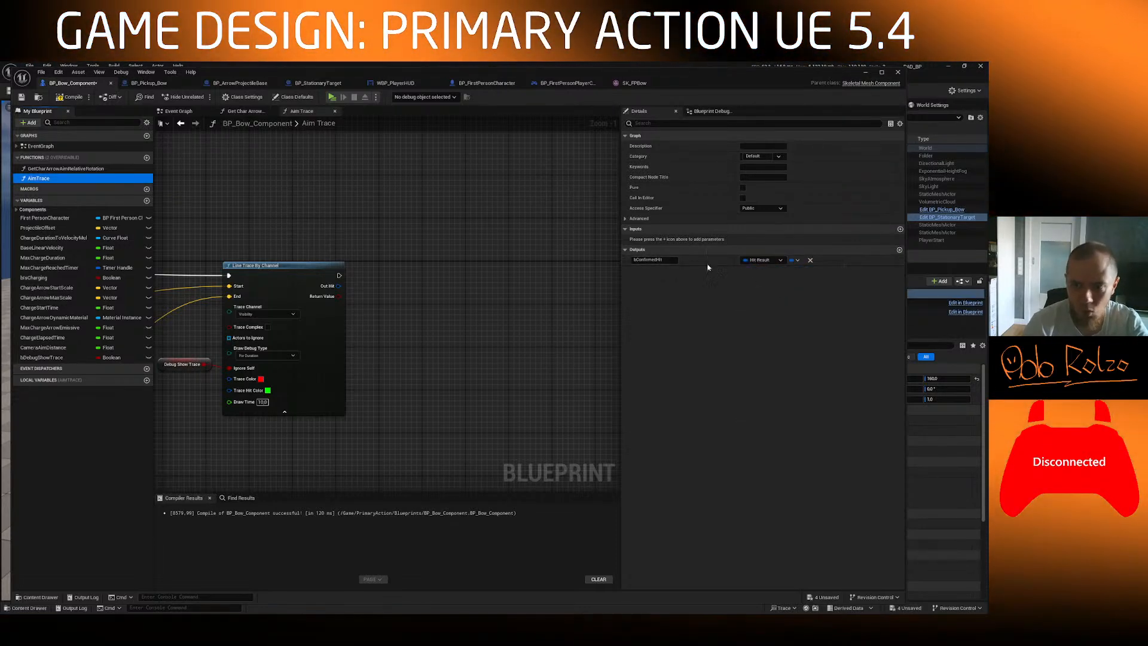
double_click(671, 260)
type("Hit")
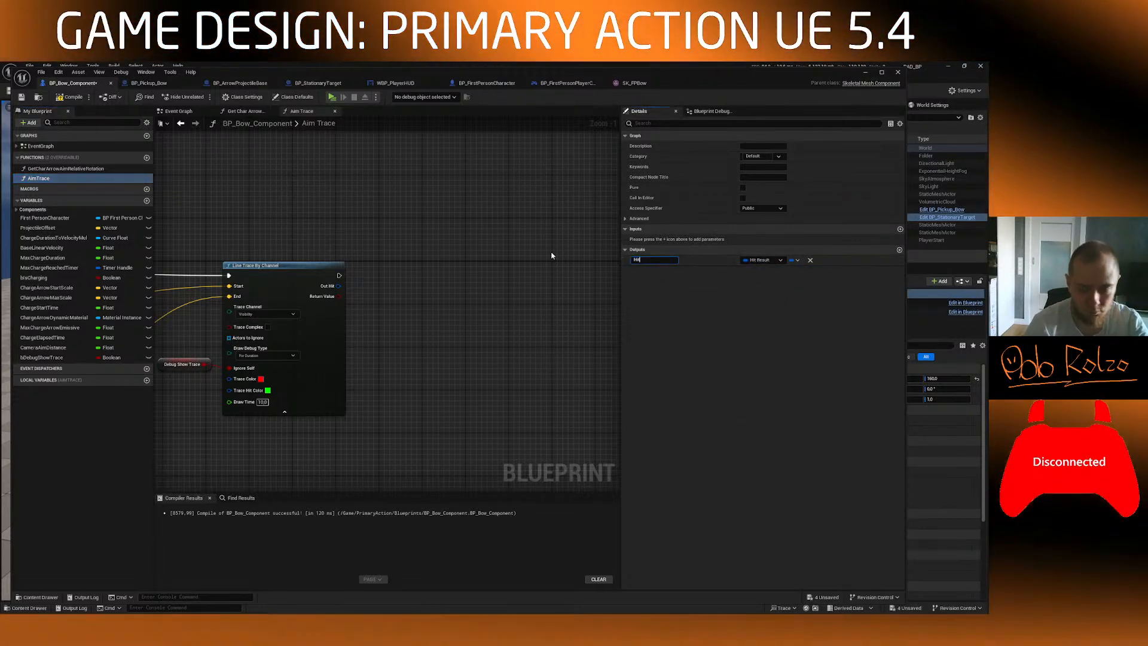
key("BackSpace")
type("AimTrace")
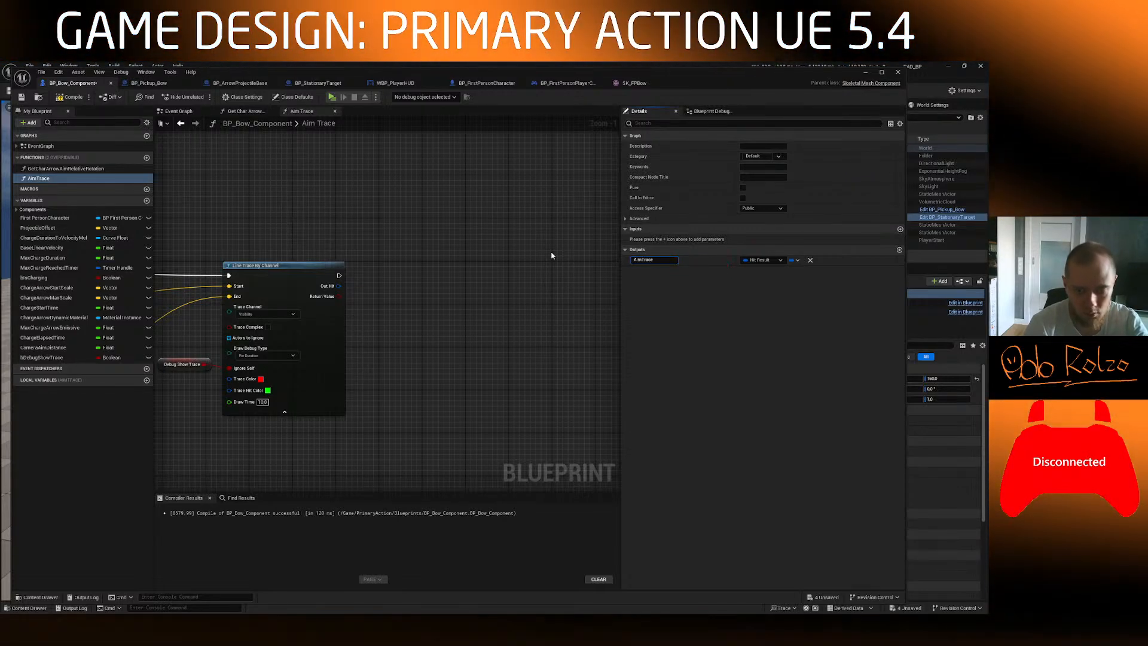
type("TraceResults")
key("Return")
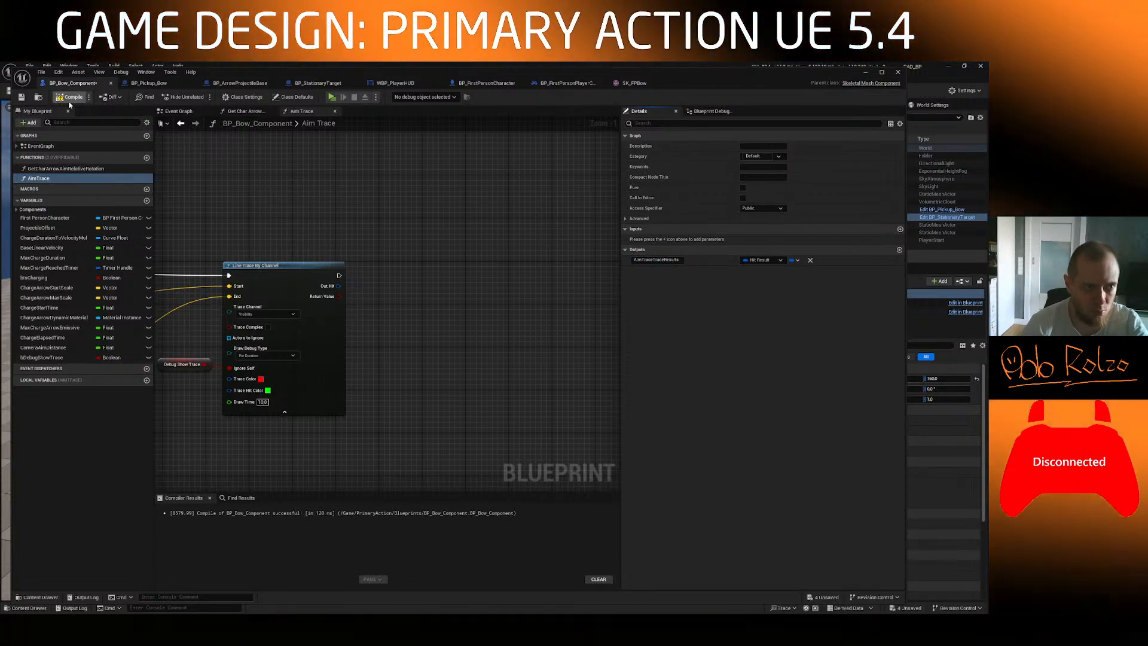
Step: Place the Return Node after Line Trace By Channel, connect its execution and Out Hit pins to it, and compile
scroll(412, 299, "down", 4)
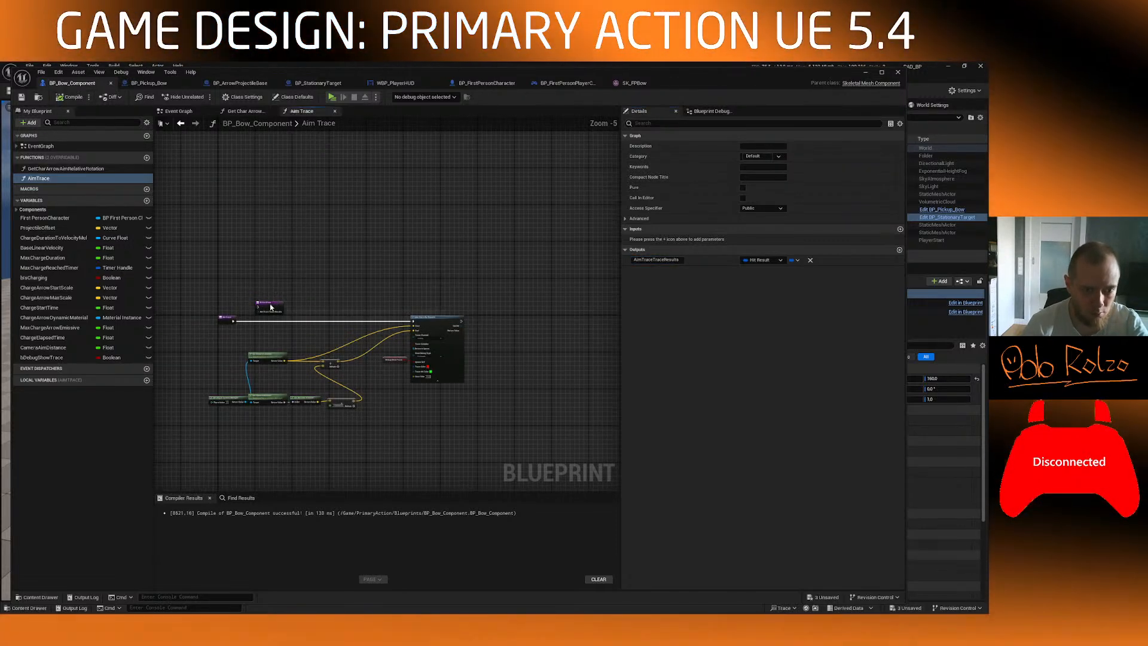
left_click(526, 325)
scroll(477, 325, "up", 5)
right_click_drag(476, 326, 362, 329)
left_click_drag(333, 325, 479, 342)
mouse_move(334, 313)
left_mouse_down()
mouse_move(498, 316)
mouse_move(473, 304)
left_mouse_up()
key("F7")
Step: Add an Aim Trace call to the event graph and connect it to the shoot input event's Triggered execution output
left_click(173, 112)
scroll(364, 238, "up", 2)
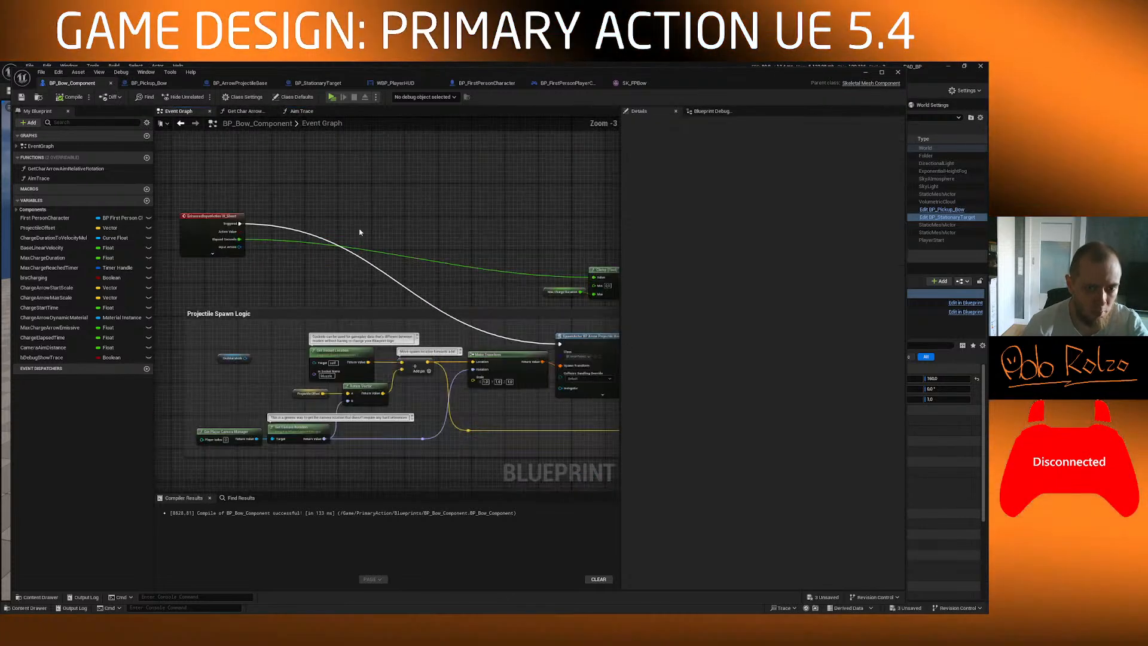
left_click_drag(59, 178, 370, 249)
mouse_move(392, 215)
right_mouse_down()
mouse_move(392, 195)
mouse_move(385, 220)
right_mouse_up()
mouse_move(398, 226)
left_mouse_down()
mouse_move(316, 230)
mouse_move(316, 241)
left_mouse_up()
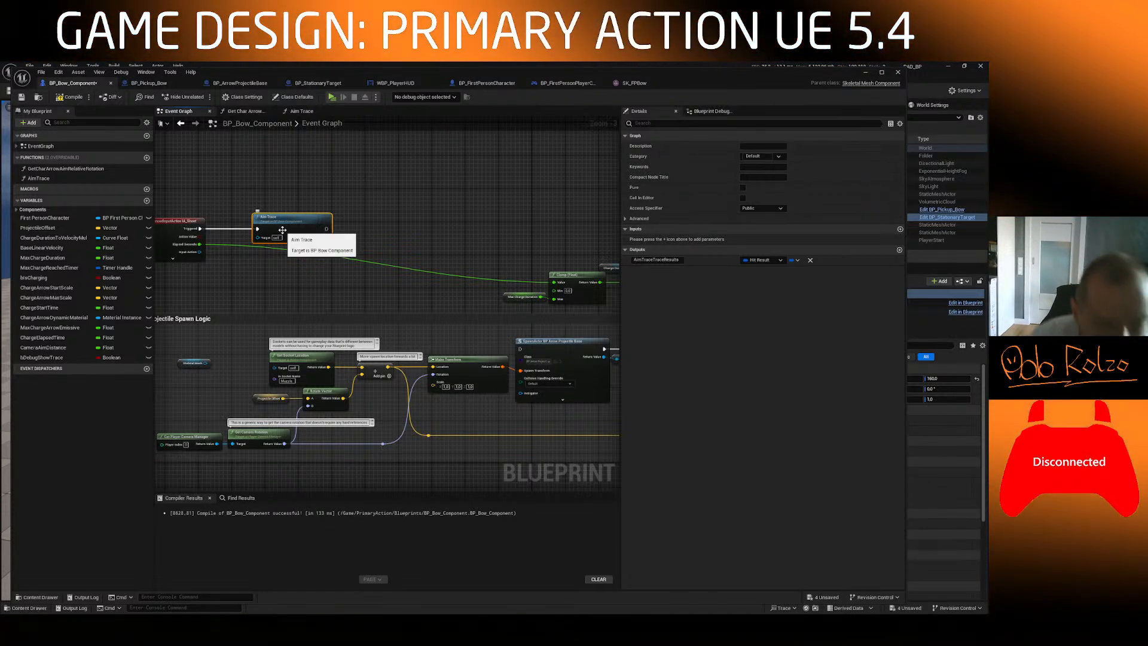
mouse_move(229, 279)
right_mouse_down()
mouse_move(283, 272)
mouse_move(218, 287)
mouse_move(231, 289)
right_mouse_up()
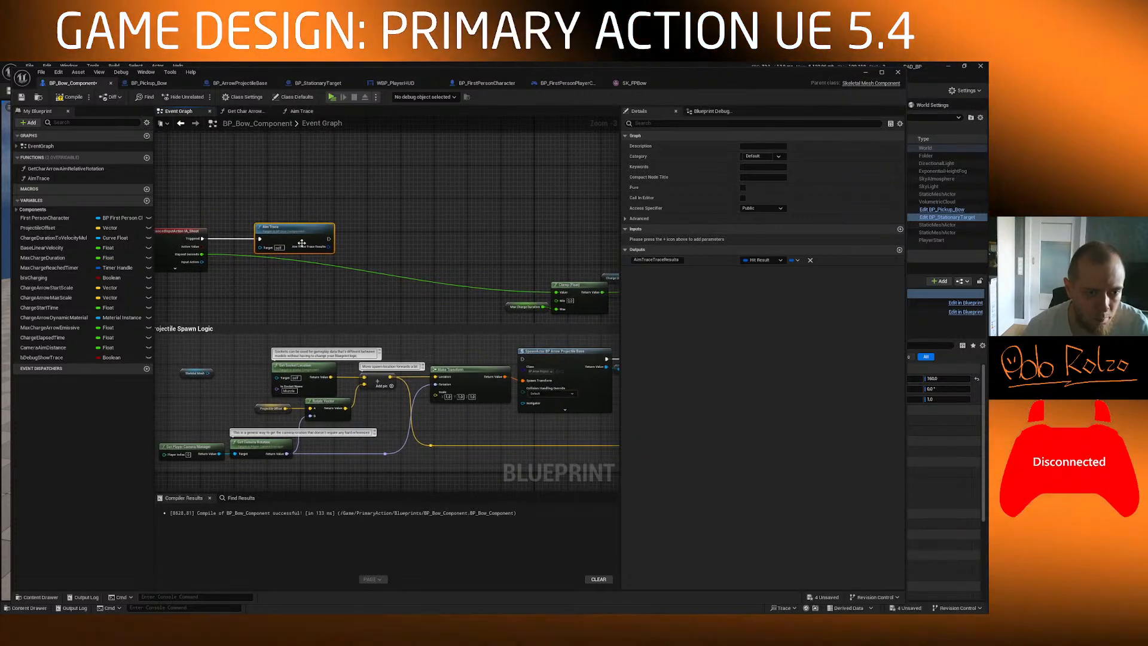
Step: Delete the old Aim Trace call after Clear and Invalidate Timer by Handle and return to the shoot event
scroll(442, 323, "down", 4)
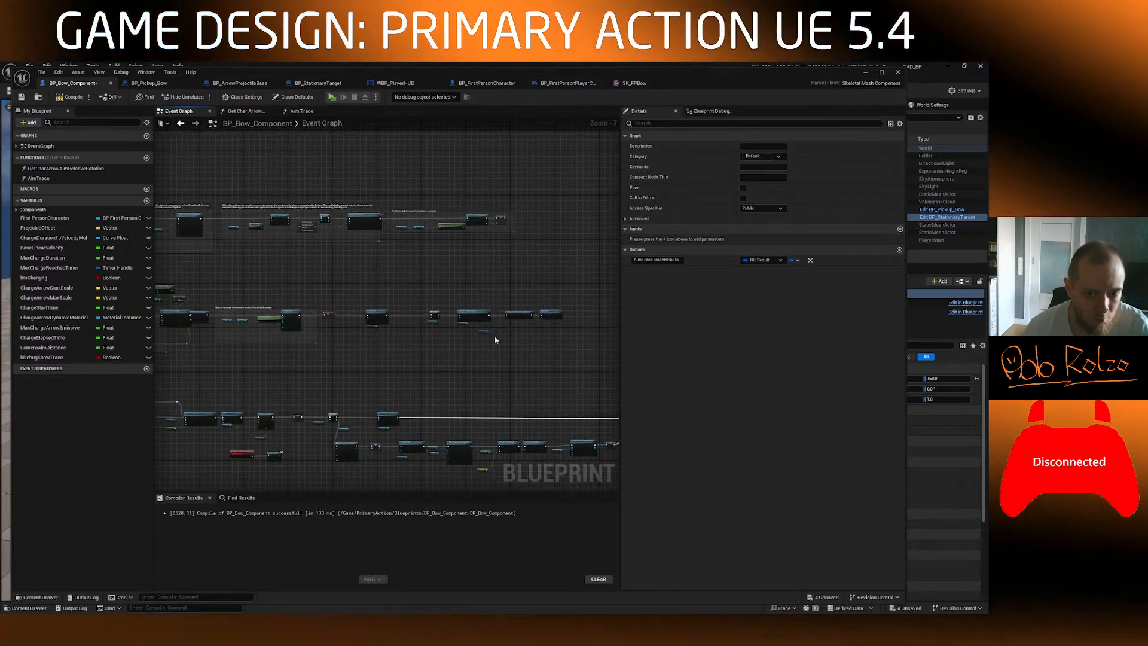
scroll(442, 323, "up", 4)
left_click(553, 269)
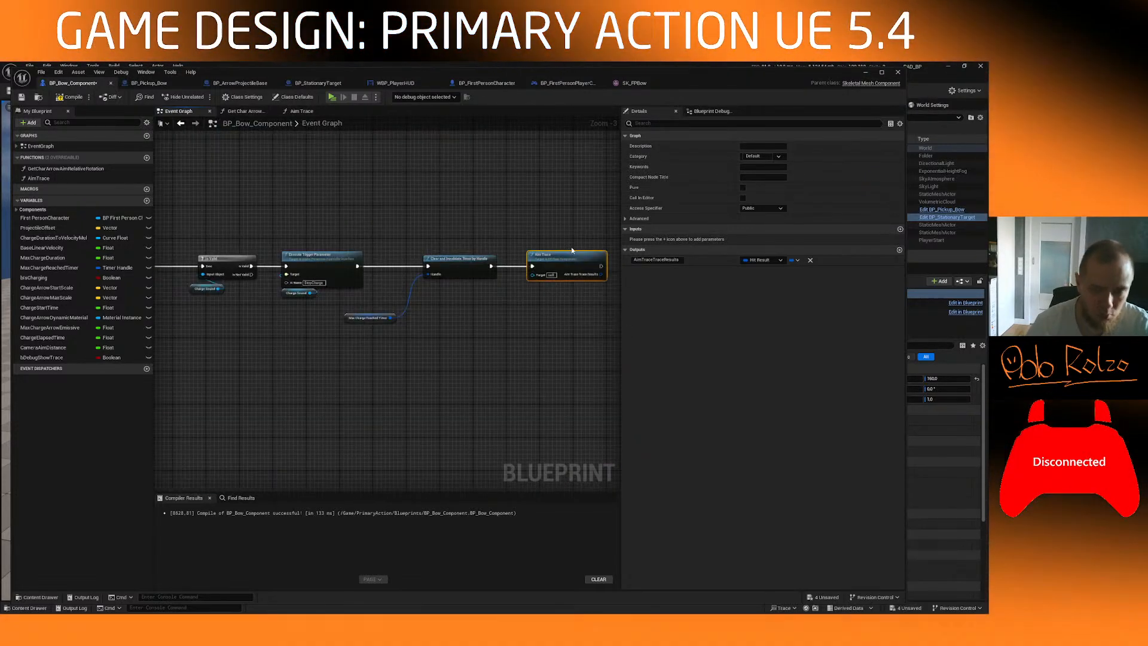
key("Delete")
scroll(390, 281, "down", 4)
mouse_move(297, 294)
right_mouse_down()
mouse_move(320, 299)
mouse_move(369, 279)
right_mouse_up()
scroll(369, 279, "up", 2)
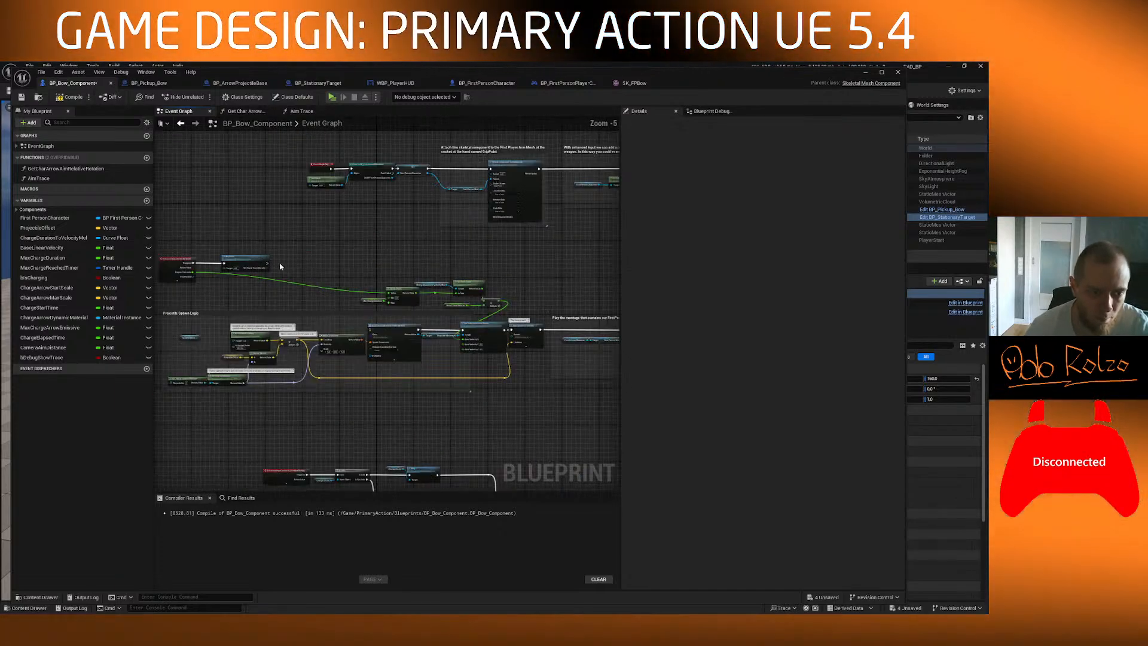
Step: Add a Break Hit Result node to Aim Trace's results output, expand all its pins, and place it beside the call
scroll(302, 264, "up", 2)
mouse_move(301, 264)
right_mouse_down()
mouse_move(421, 205)
mouse_move(406, 209)
right_mouse_up()
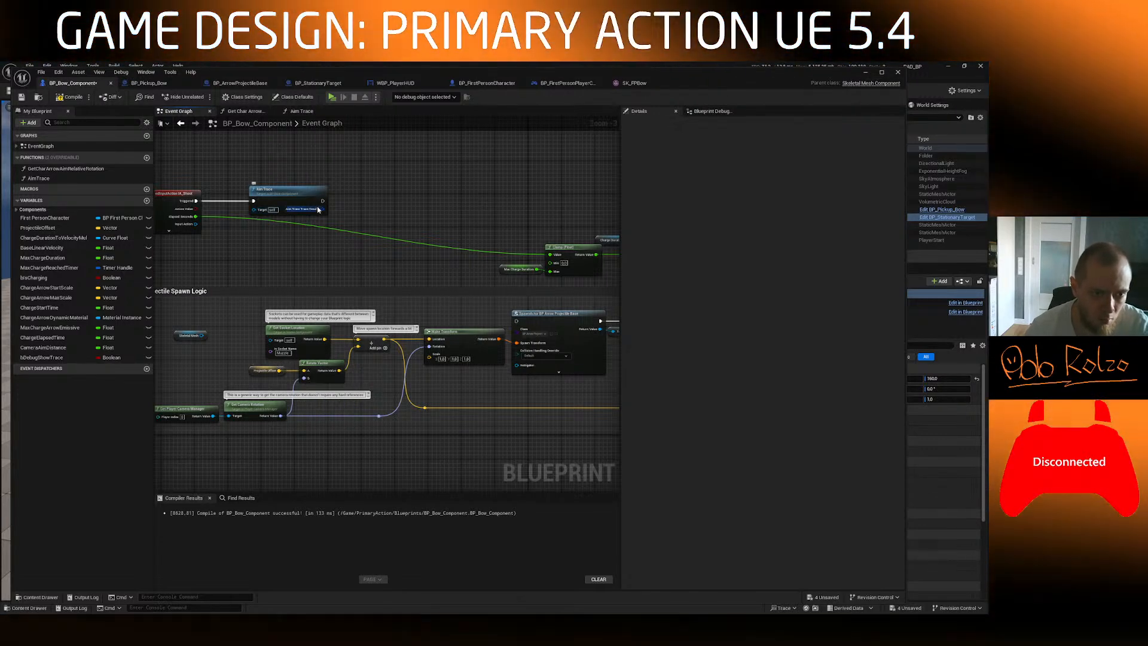
right_click_drag(377, 209, 363, 210)
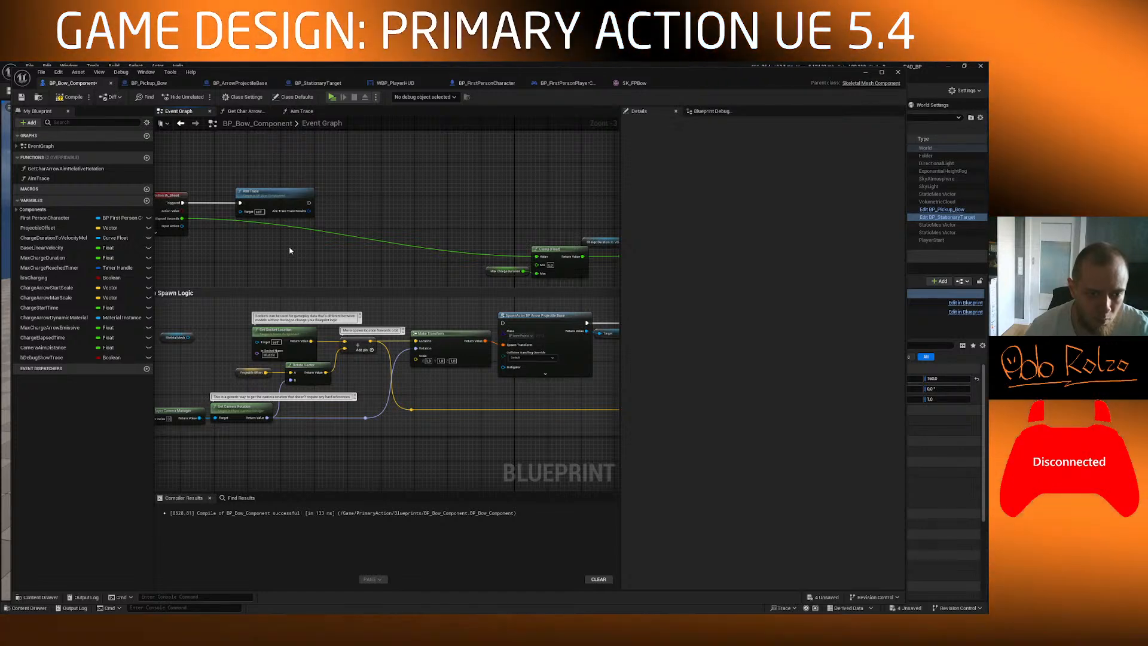
right_click_drag(295, 248, 315, 225)
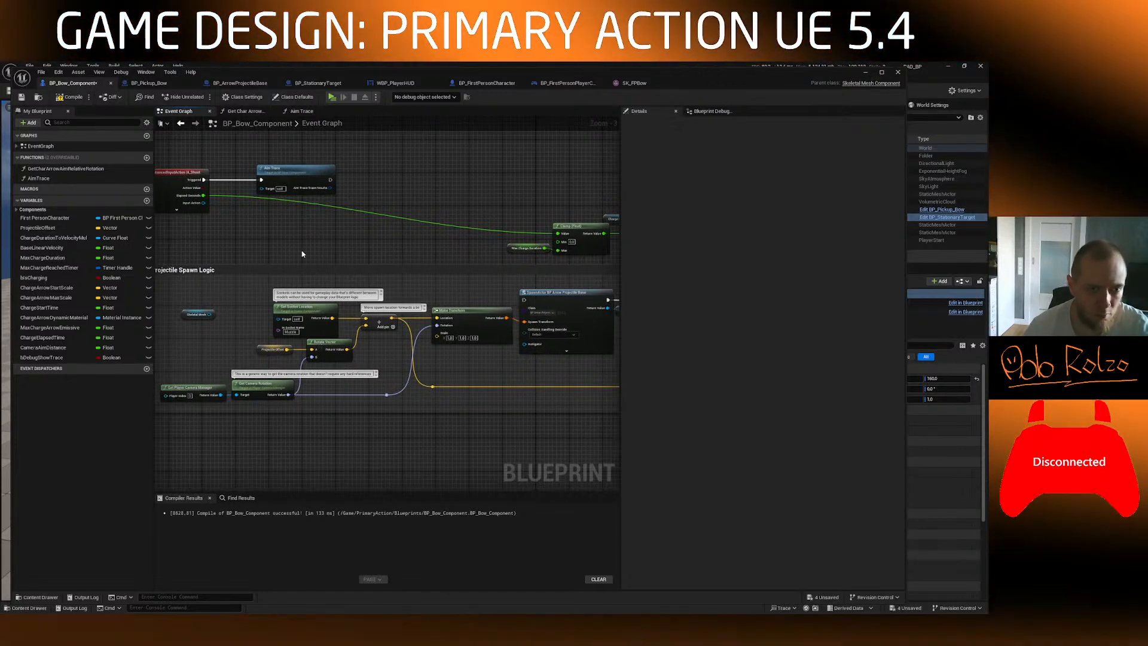
right_click_drag(328, 233, 307, 252)
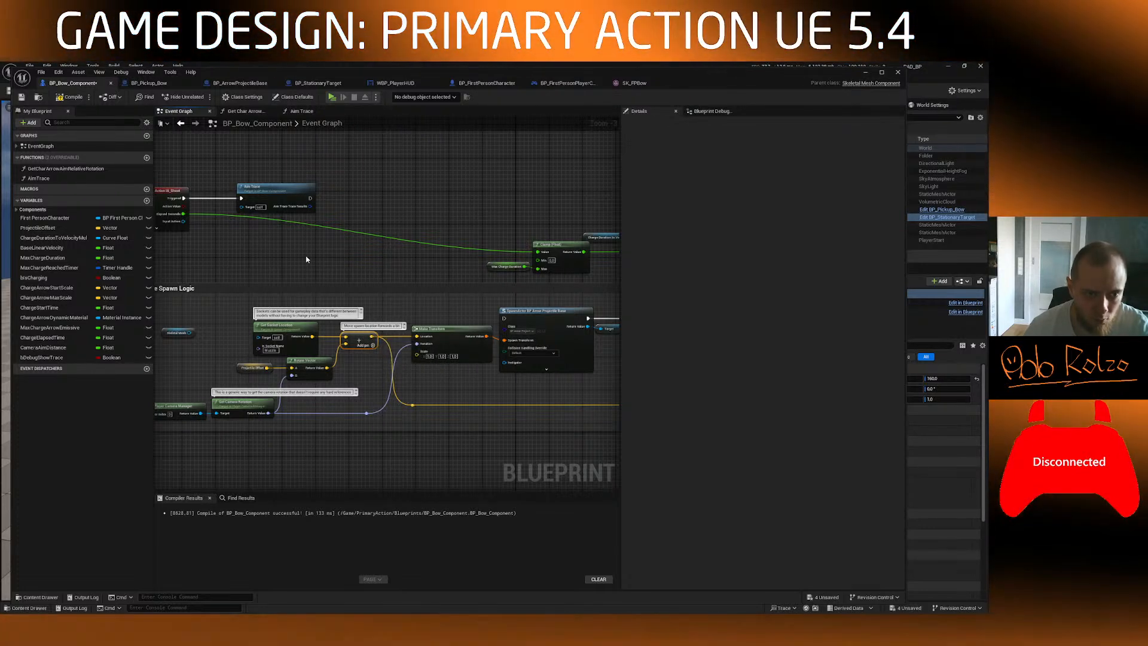
left_click_drag(310, 206, 329, 222)
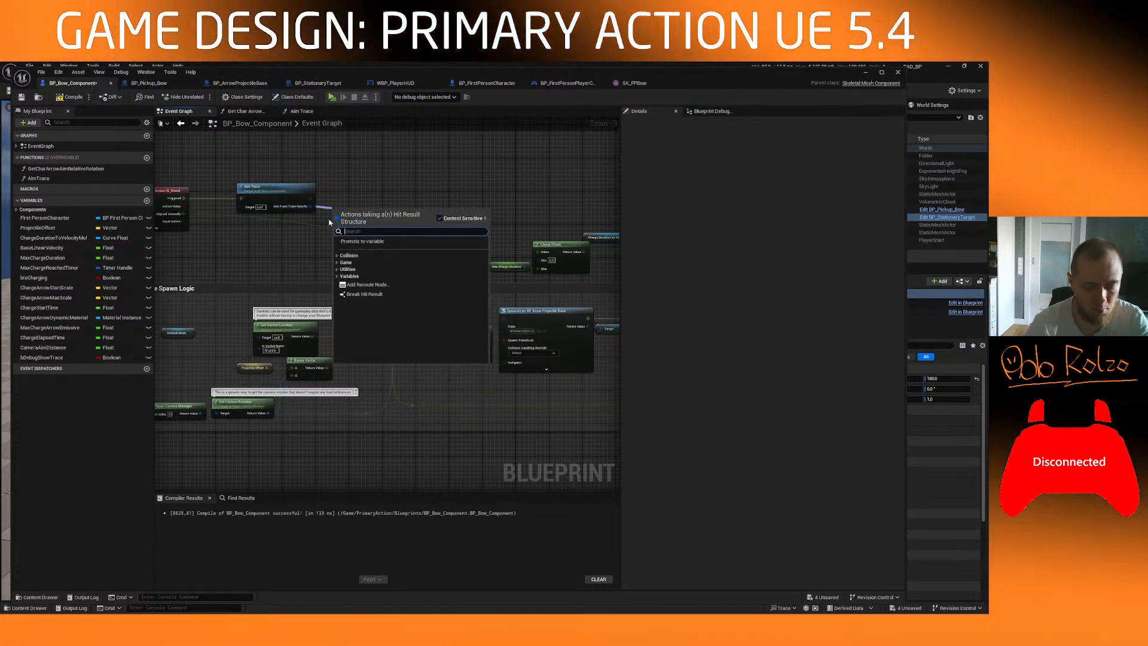
type("break")
key("Return")
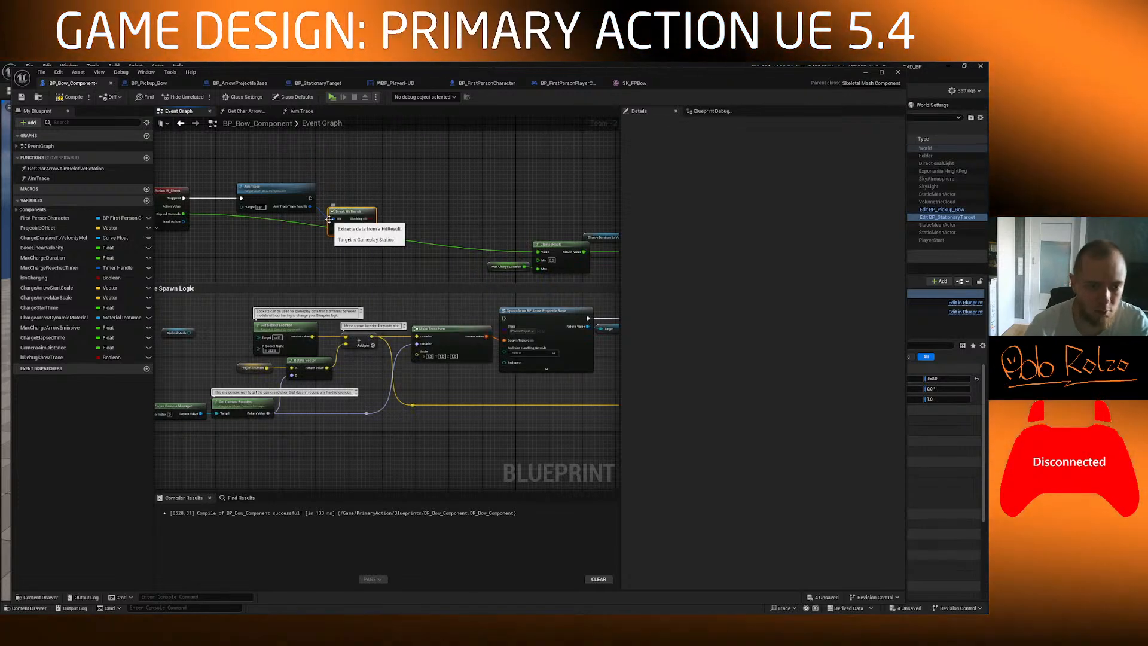
left_click(352, 232)
left_click_drag(362, 219, 338, 250)
mouse_move(338, 249)
right_mouse_down()
mouse_move(325, 248)
mouse_move(376, 299)
mouse_move(345, 237)
right_mouse_up()
left_click_drag(299, 149, 323, 226)
right_click_drag(387, 308, 403, 257)
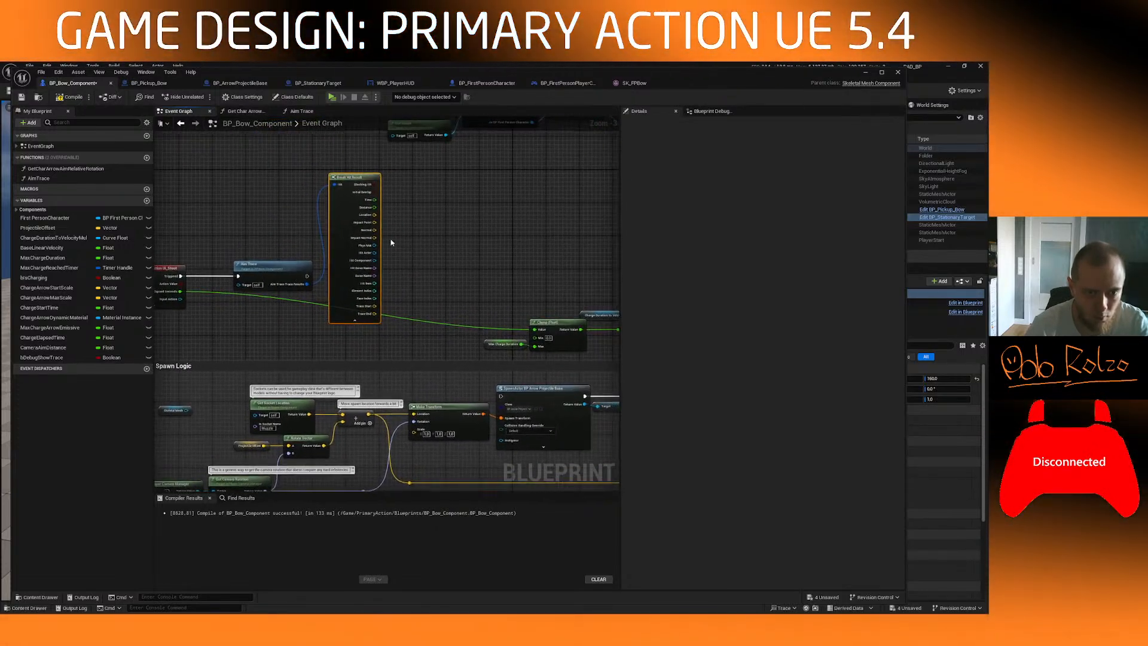
scroll(384, 235, "up", 2)
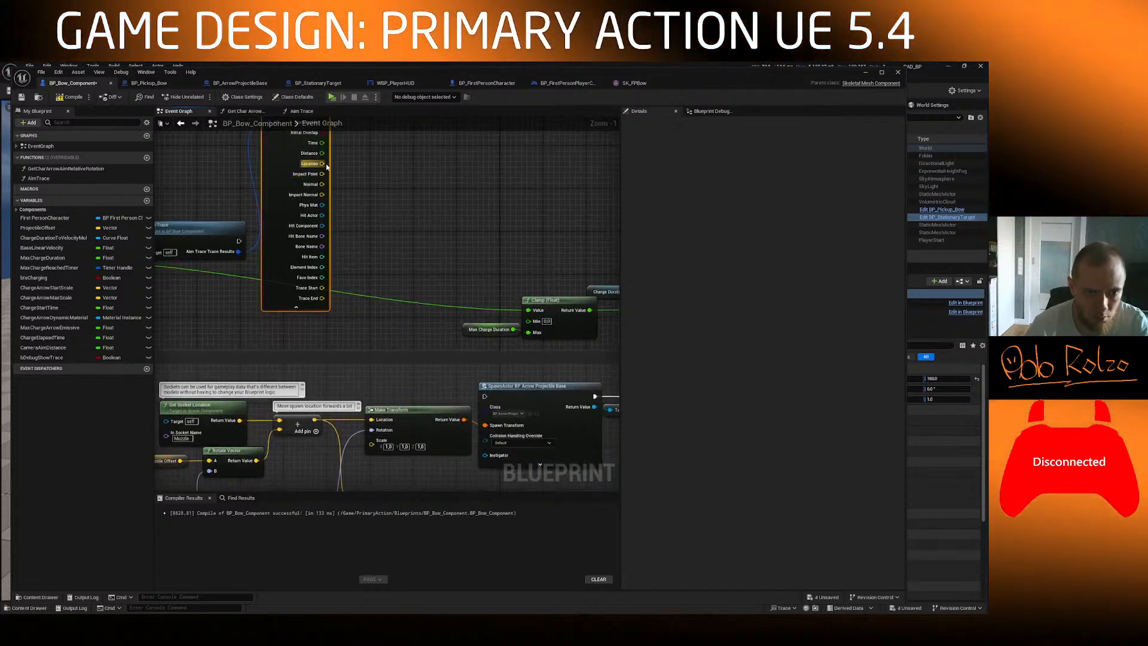
Step: Add a Find Look at Rotation node beside Break Hit Result, above the projectile spawn logic
scroll(326, 167, "down", 1)
left_click_drag(326, 178, 382, 193)
left_click(346, 336)
right_click(371, 235)
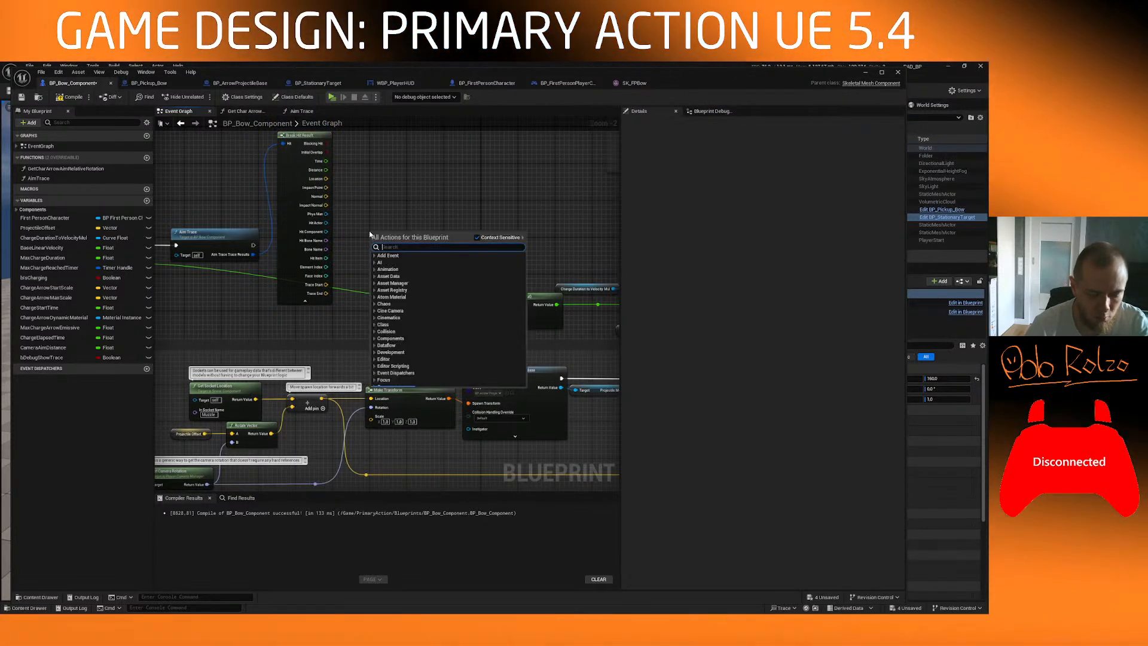
type("look at rota")
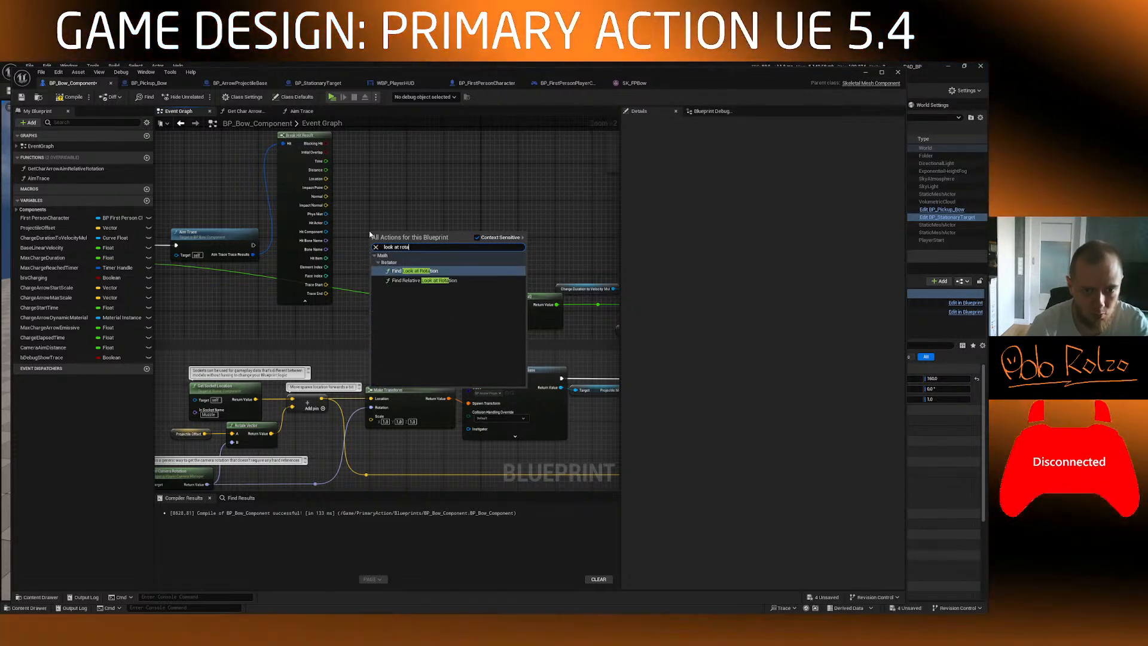
left_click(415, 295)
right_click_drag(358, 409, 326, 323)
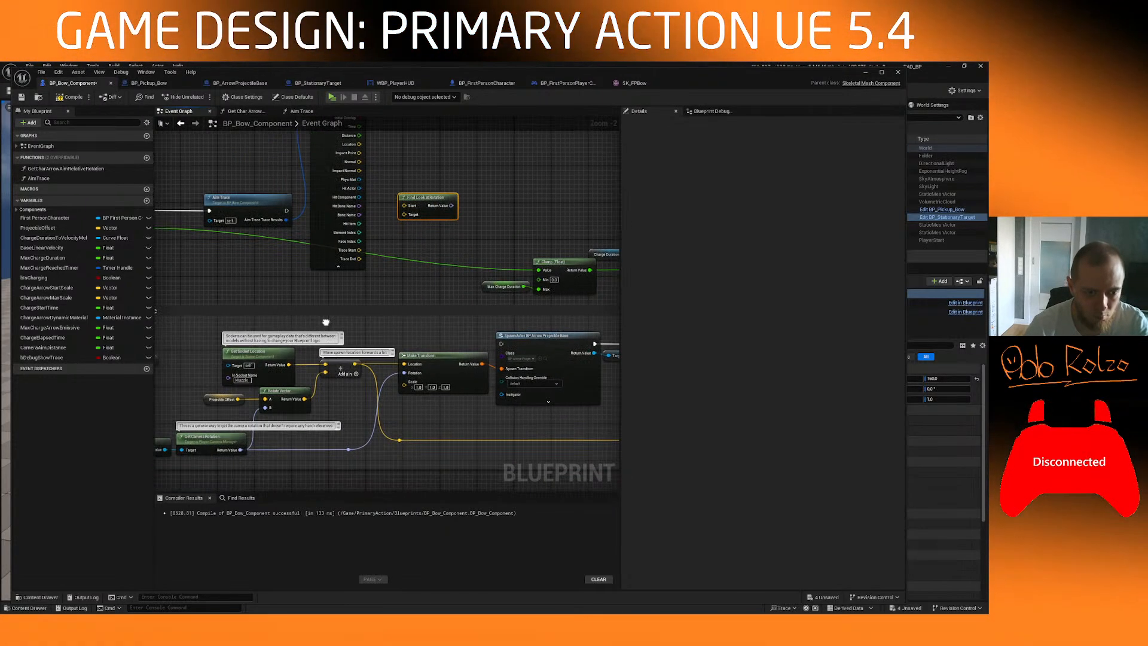
Step: Connect the offset spawn location to Find Look at Rotation's Start, the hit Location to Target, and its result to Make Transform's Rotation; save
left_click_drag(354, 364, 404, 205)
right_click_drag(409, 184, 396, 235)
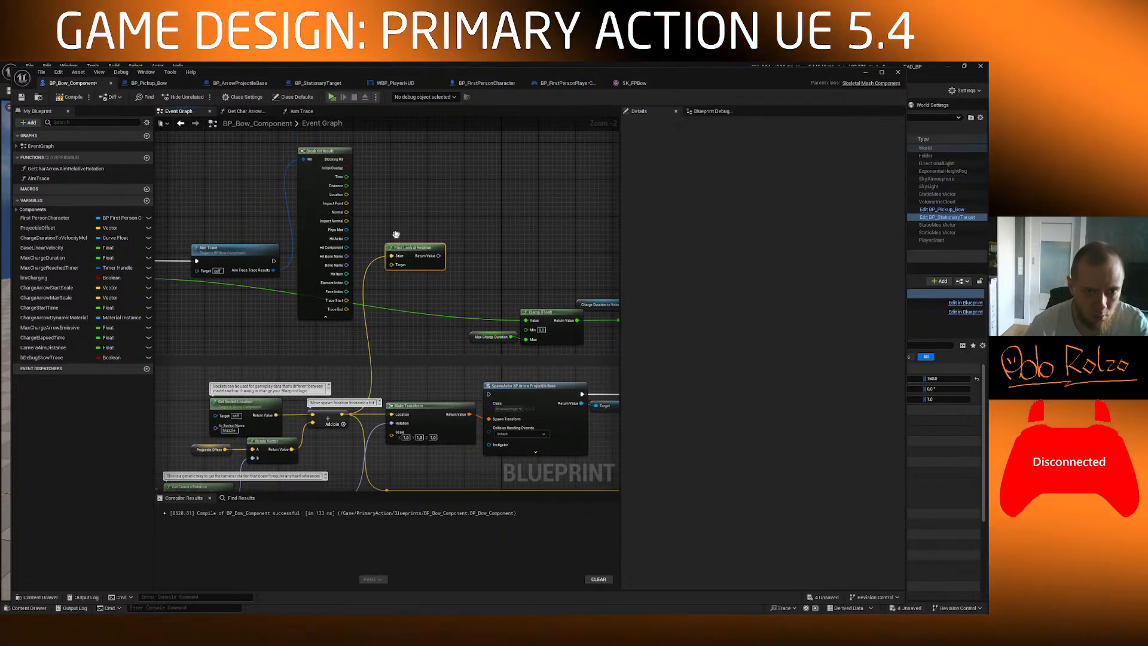
left_click_drag(347, 195, 392, 423)
right_click_drag(428, 333, 400, 342)
key("ctrl+s")
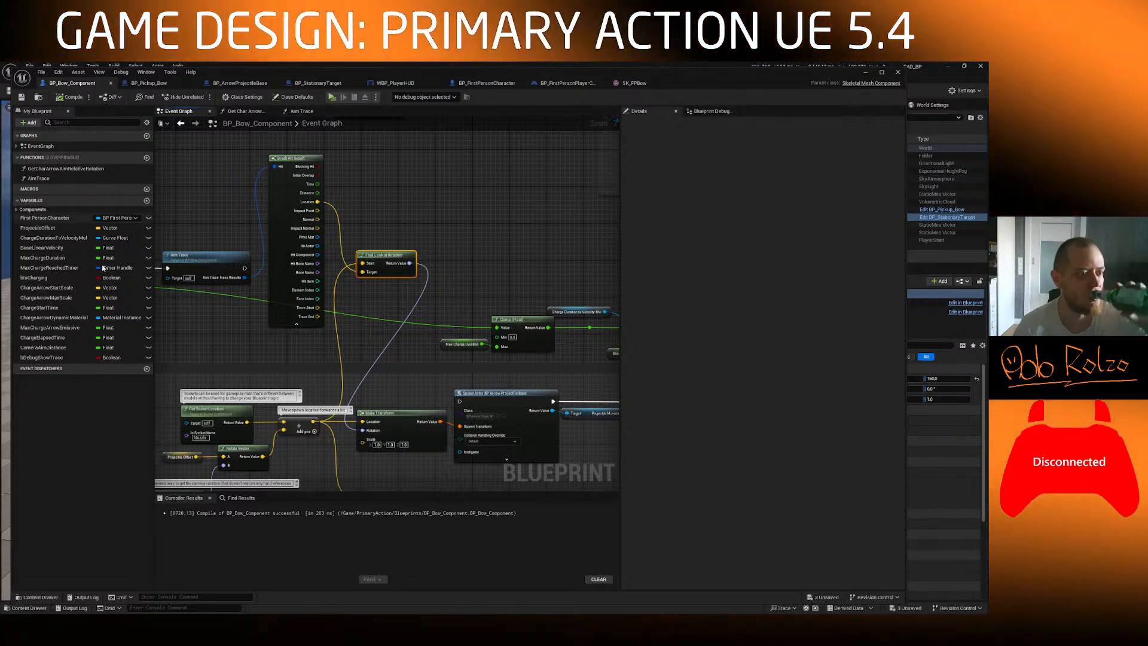
Step: Enable bDebugShowTrace by default and play-test the bow by shooting at the wall
left_click(53, 358)
left_click(743, 280)
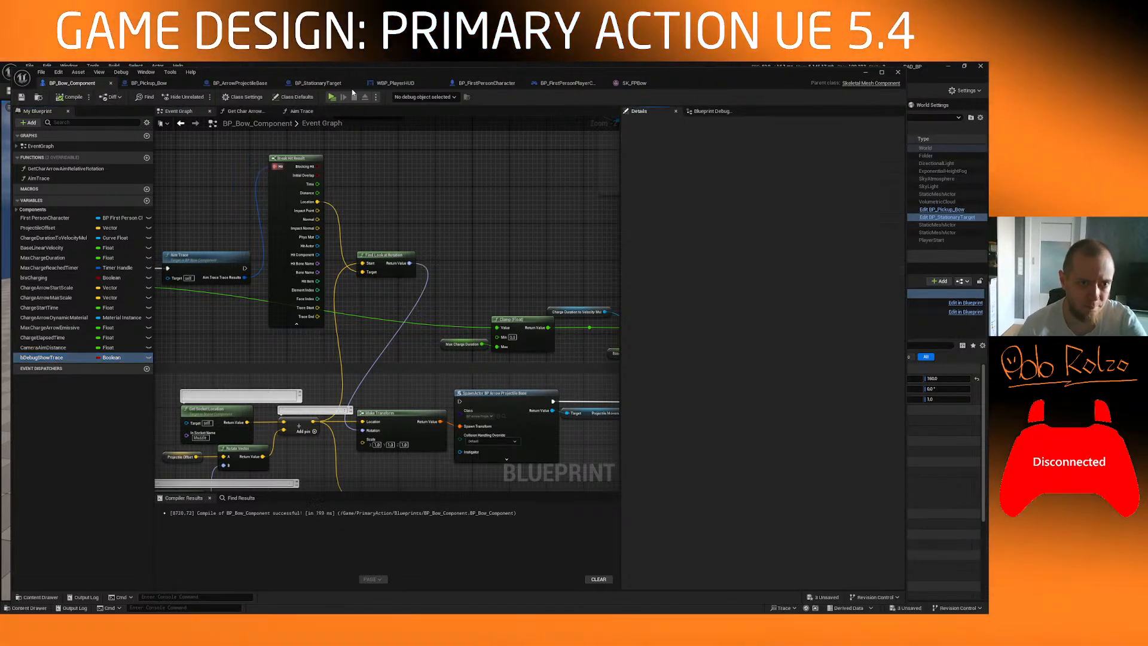
left_click(332, 97)
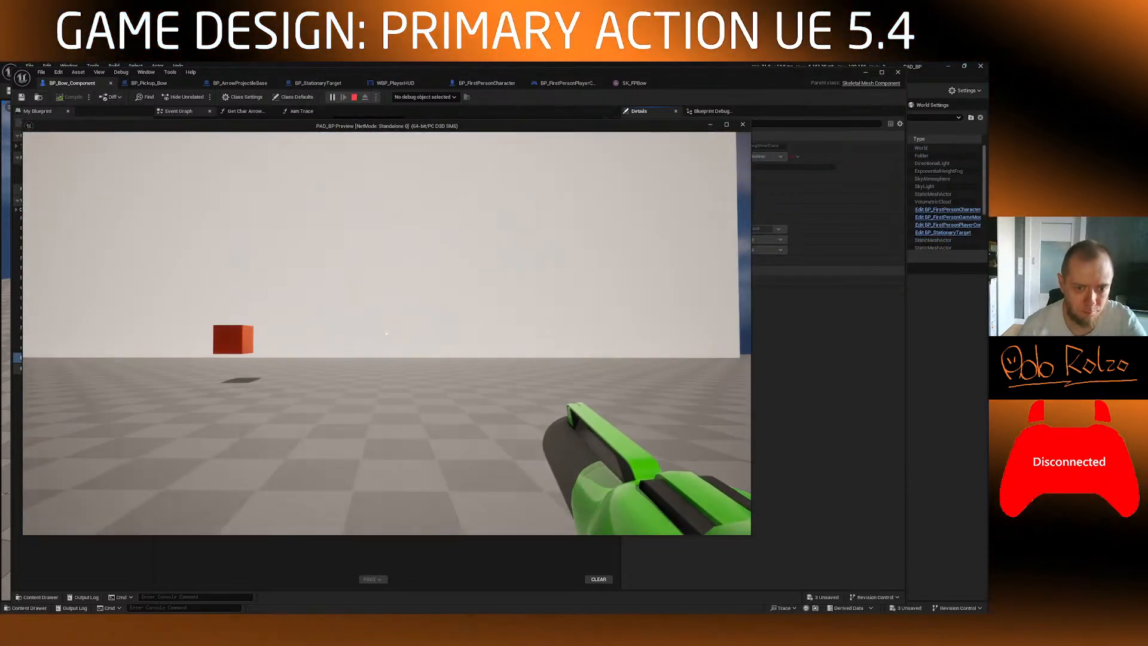
left_click(387, 333)
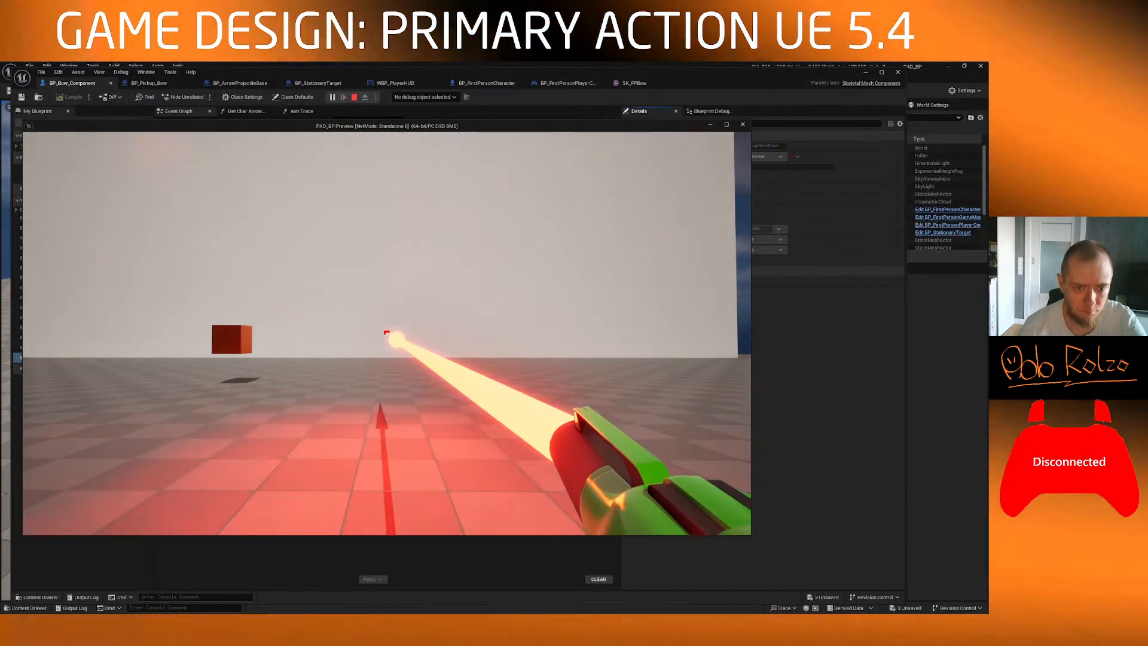
left_click(386, 333)
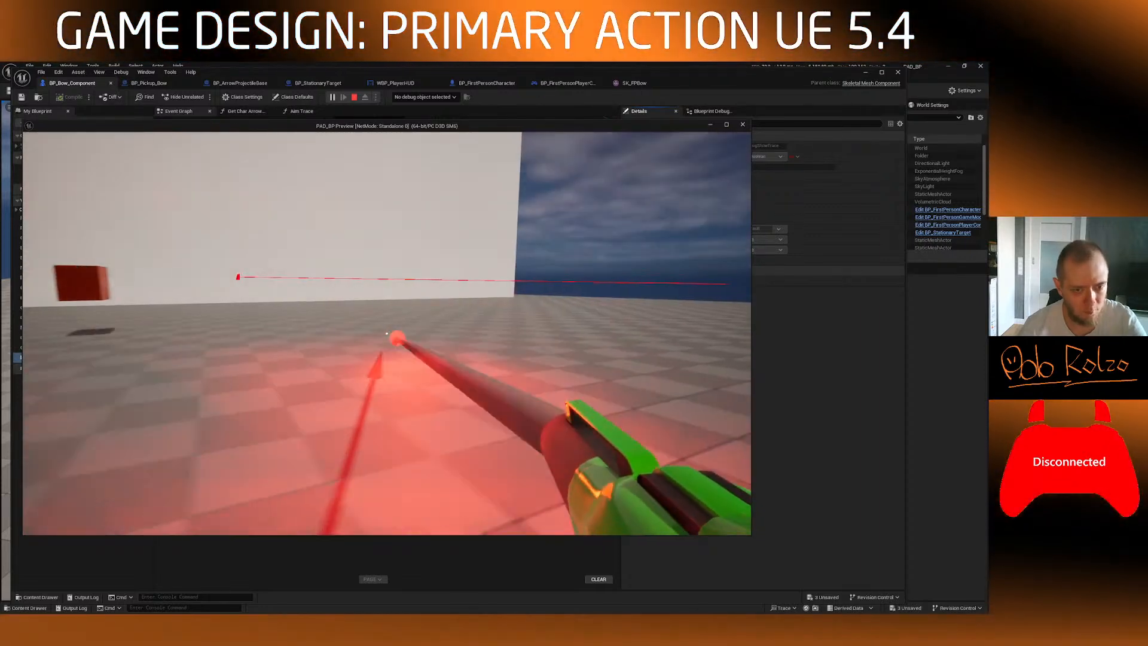
left_click(386, 333)
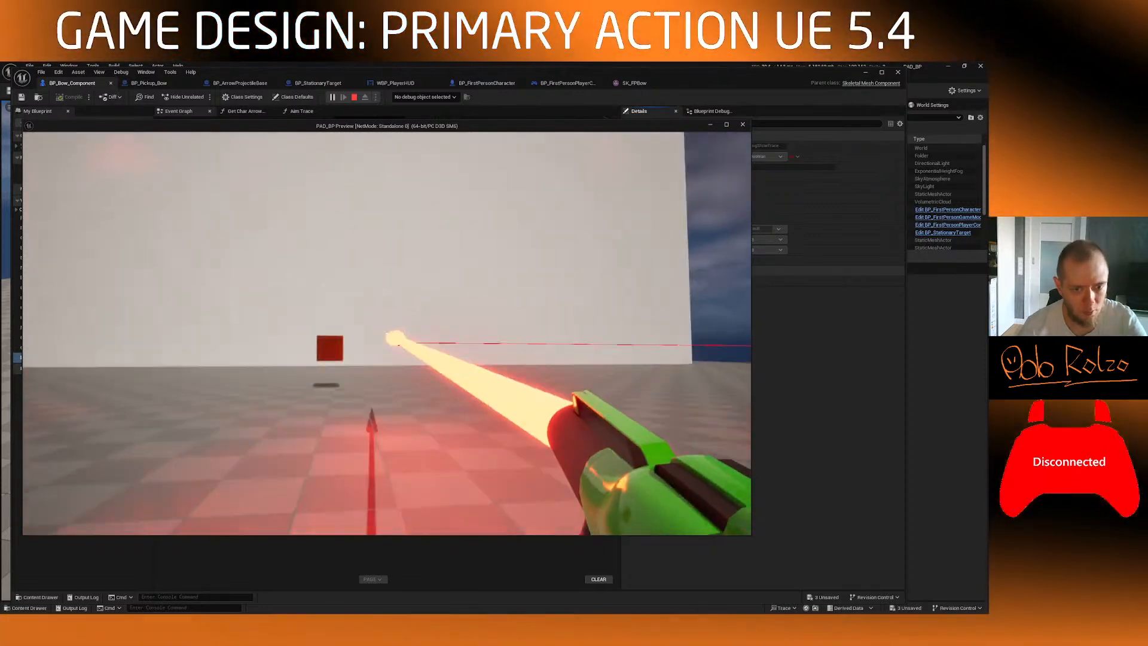
key("Escape")
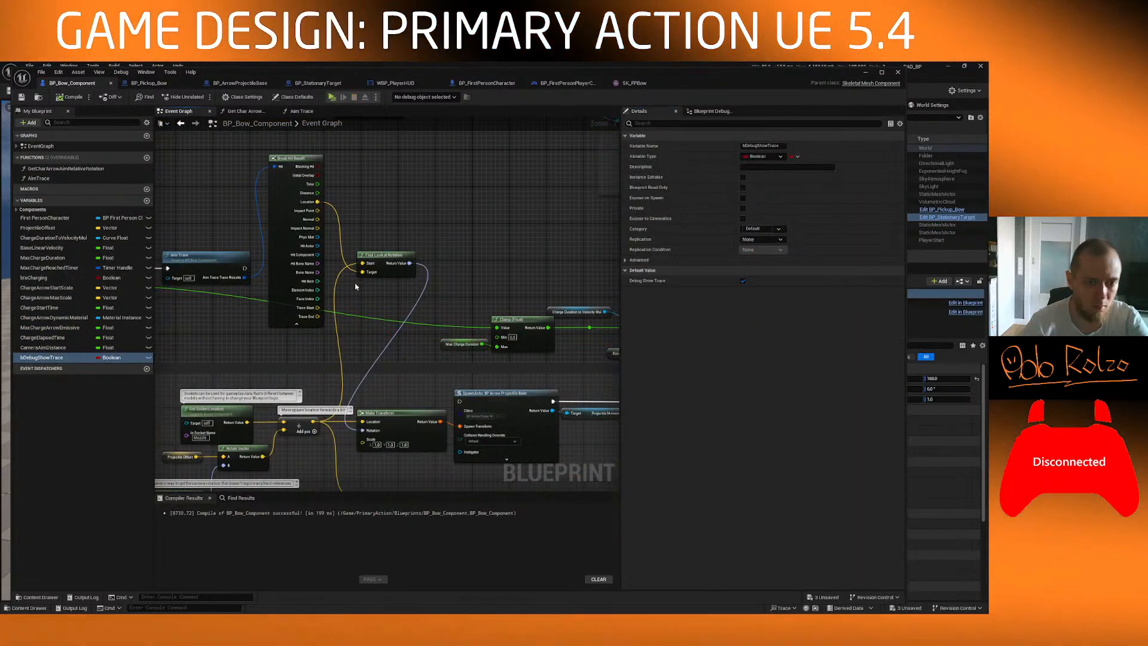
Step: Connect Aim Trace's execution output to the SpawnActor BP Arrow Projectile Base node
scroll(328, 309, "up", 1)
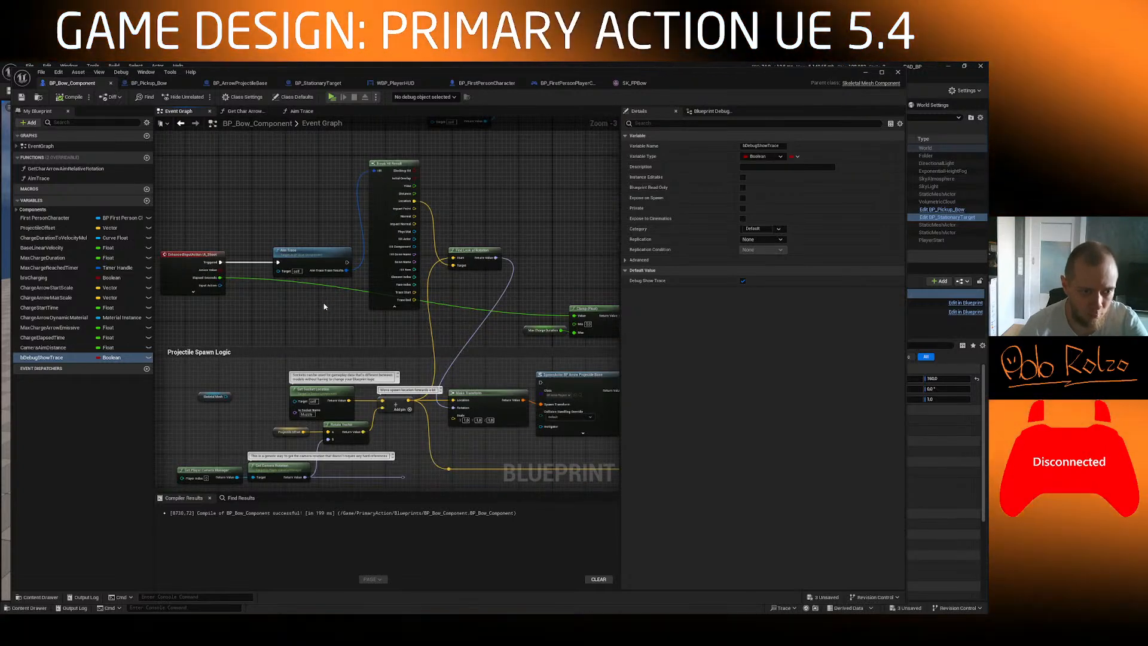
mouse_move(346, 262)
left_mouse_down()
mouse_move(386, 332)
mouse_move(541, 383)
left_mouse_up()
right_click_drag(479, 209, 415, 248)
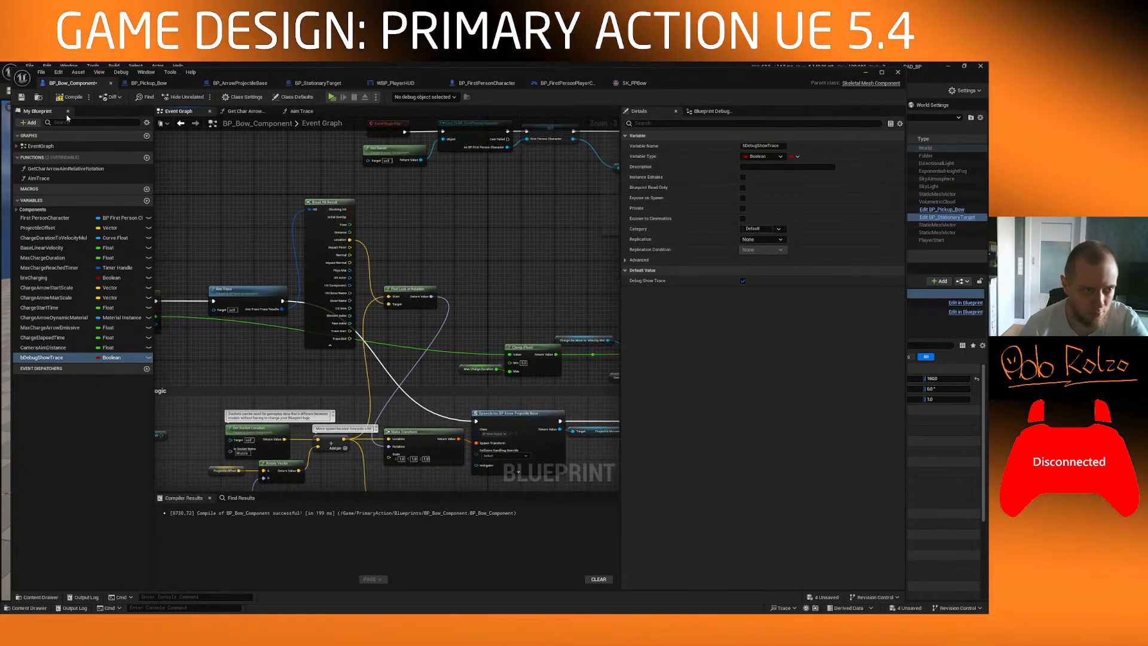
Step: Play-test the bow, shooting arrows at the wall from several distances to compare their impacts with the aim trace
left_click(332, 97)
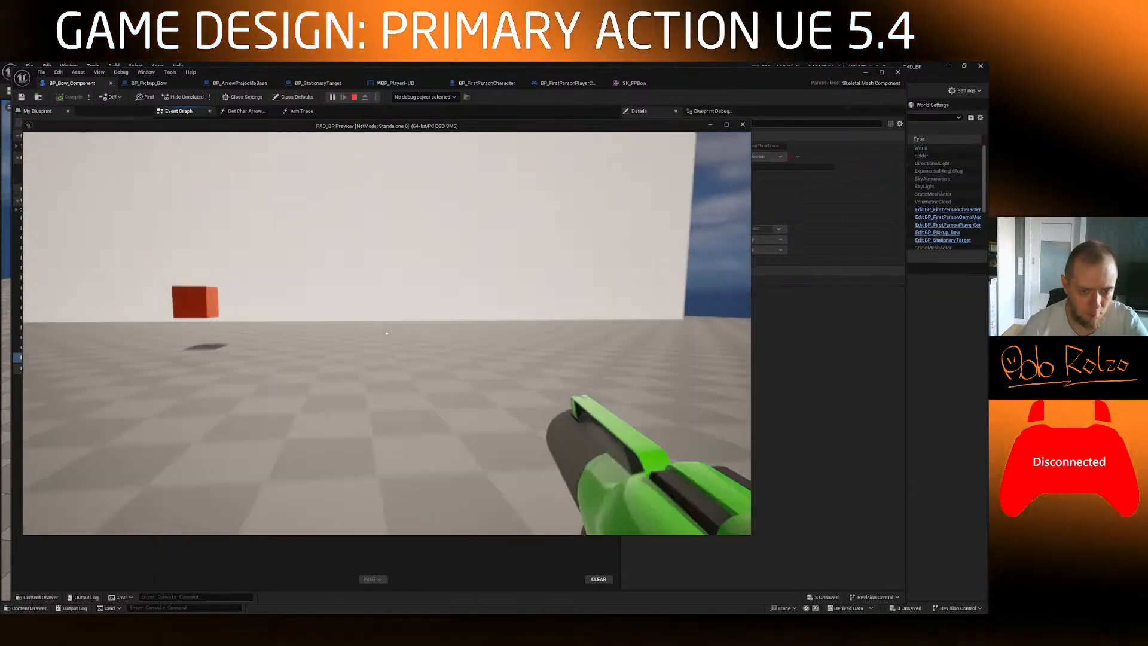
left_click(387, 333)
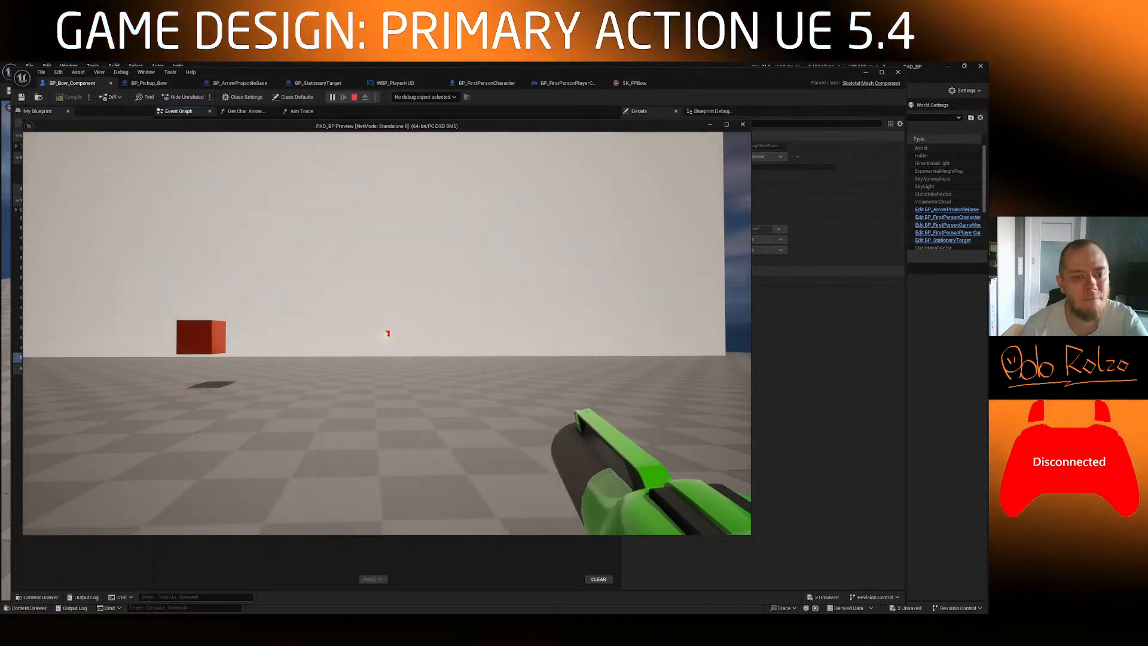
left_click(387, 333)
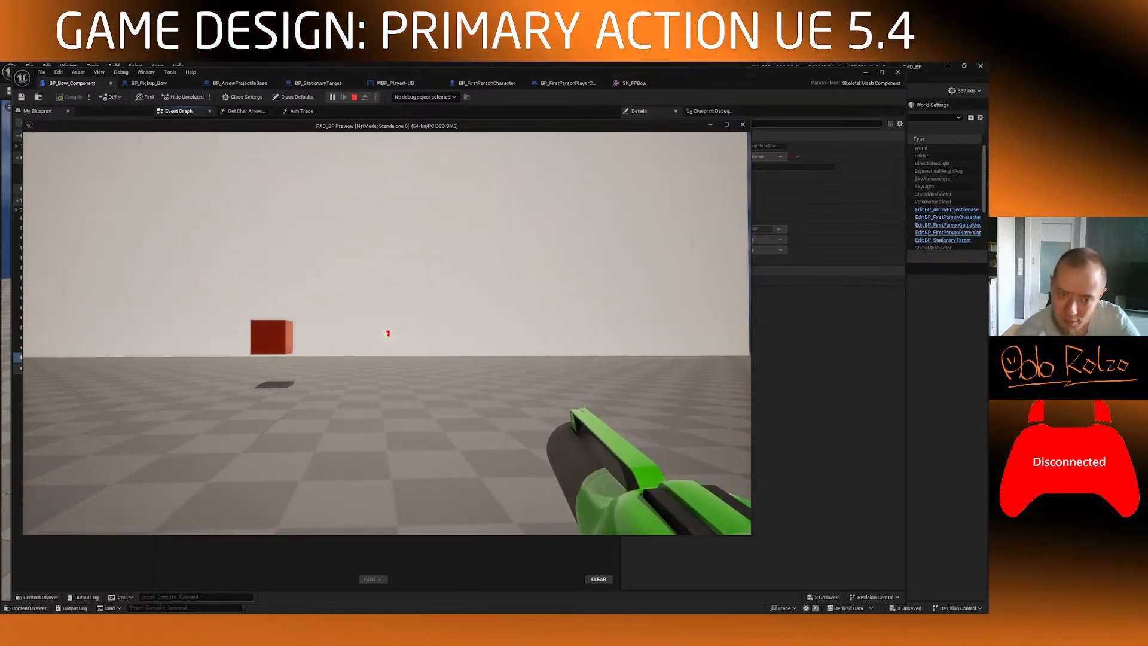
key("s")
key("s")
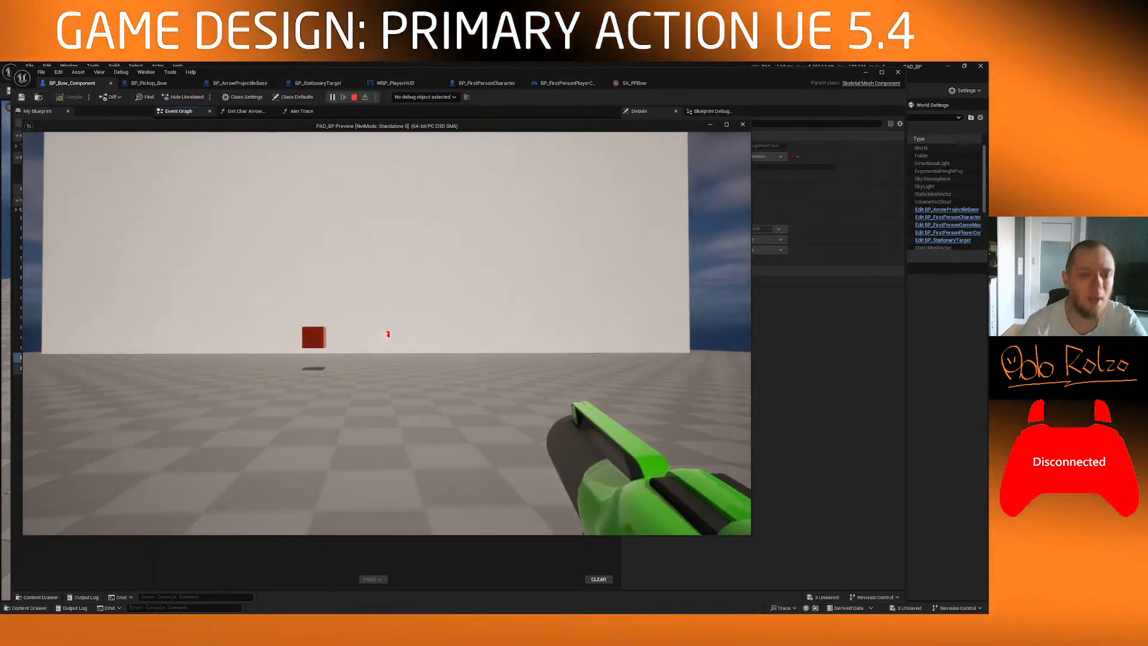
key("s")
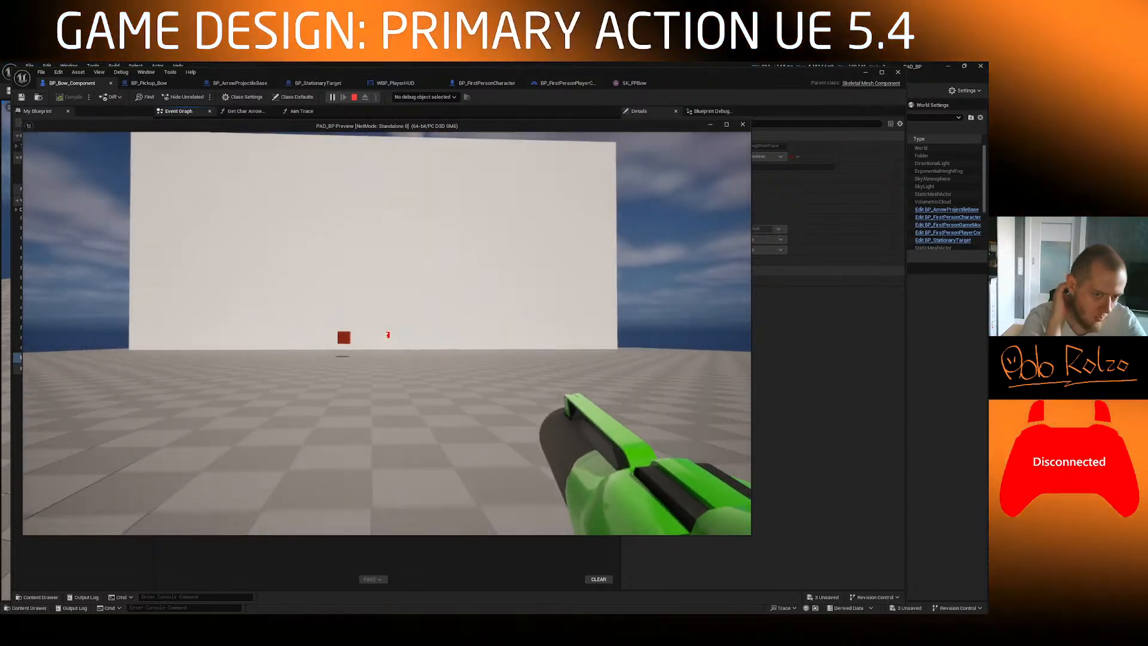
key("w")
left_click(386, 333)
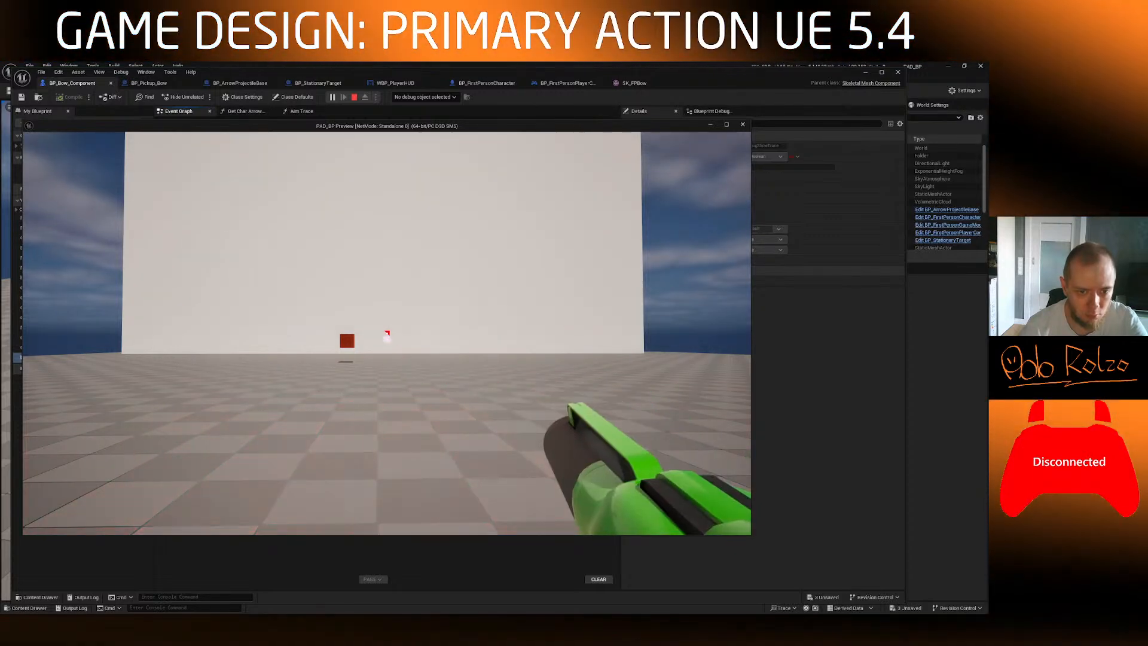
key("w")
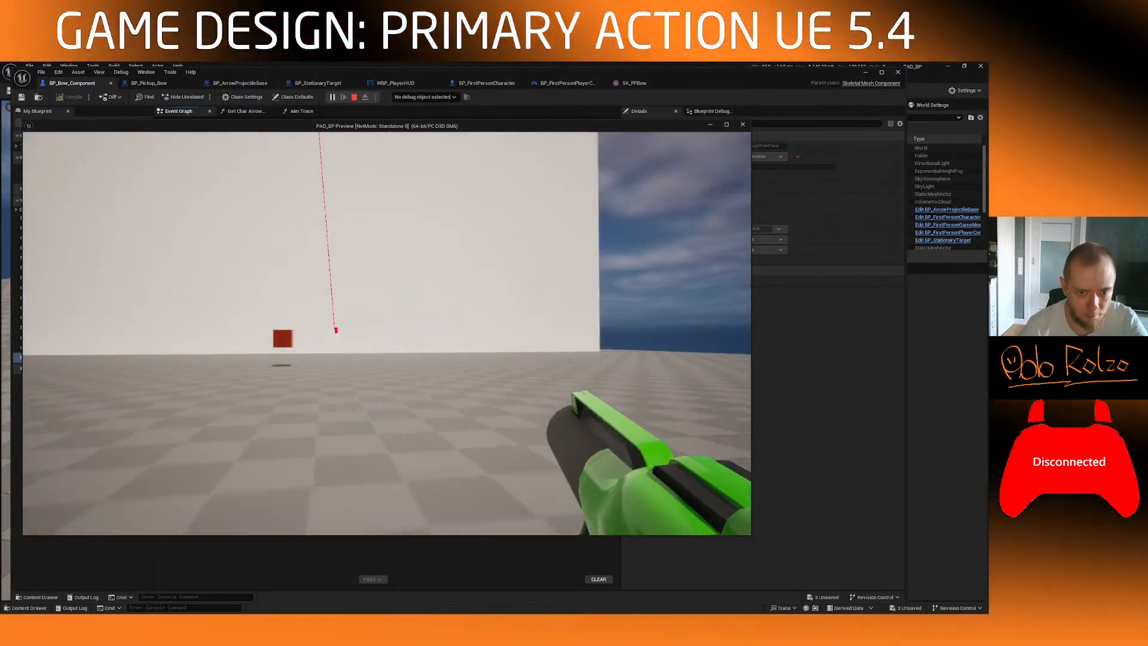
left_click(387, 333)
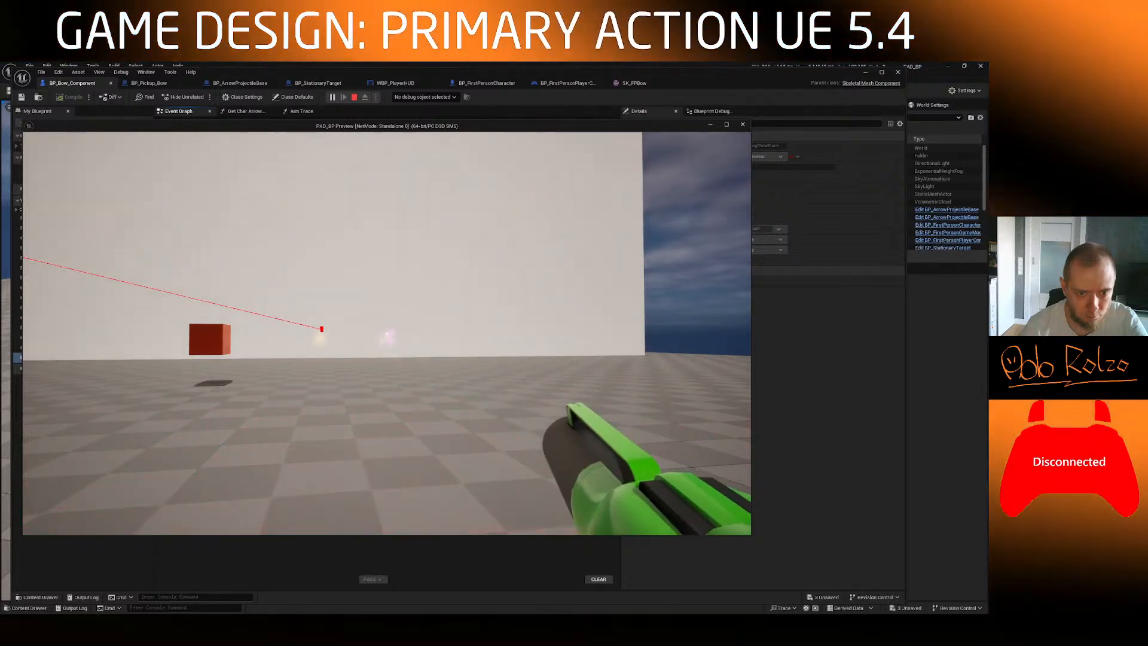
left_click(387, 333)
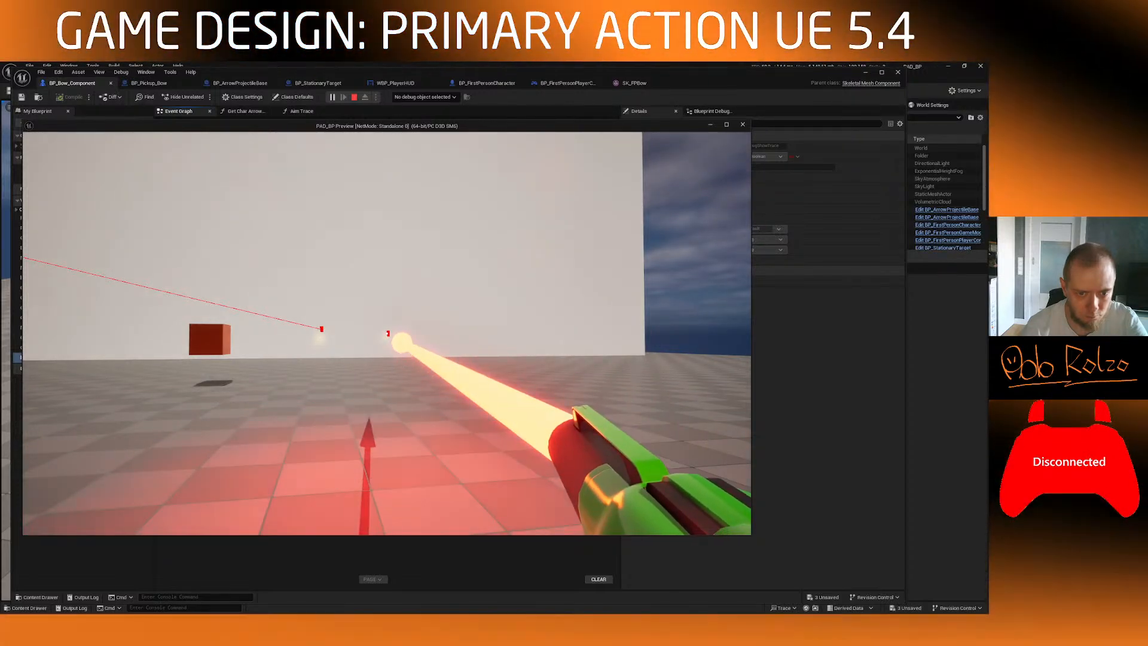
Step: Strafe sideways and shoot more arrows at the wall to check how closely they land to the traced hit points
key("d")
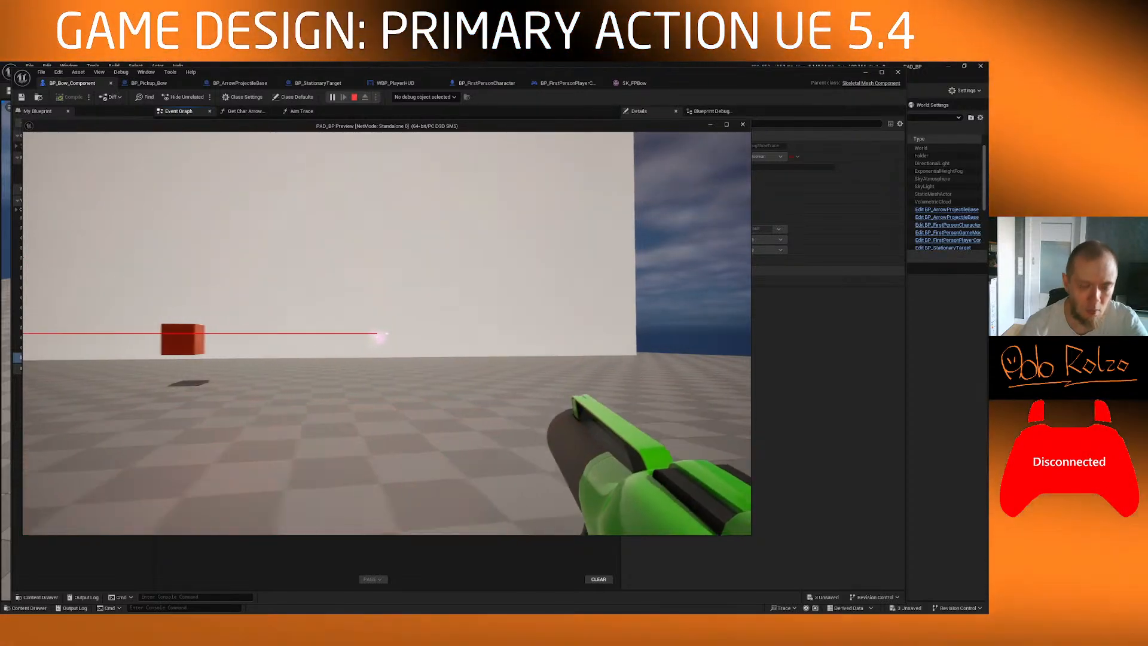
key("d")
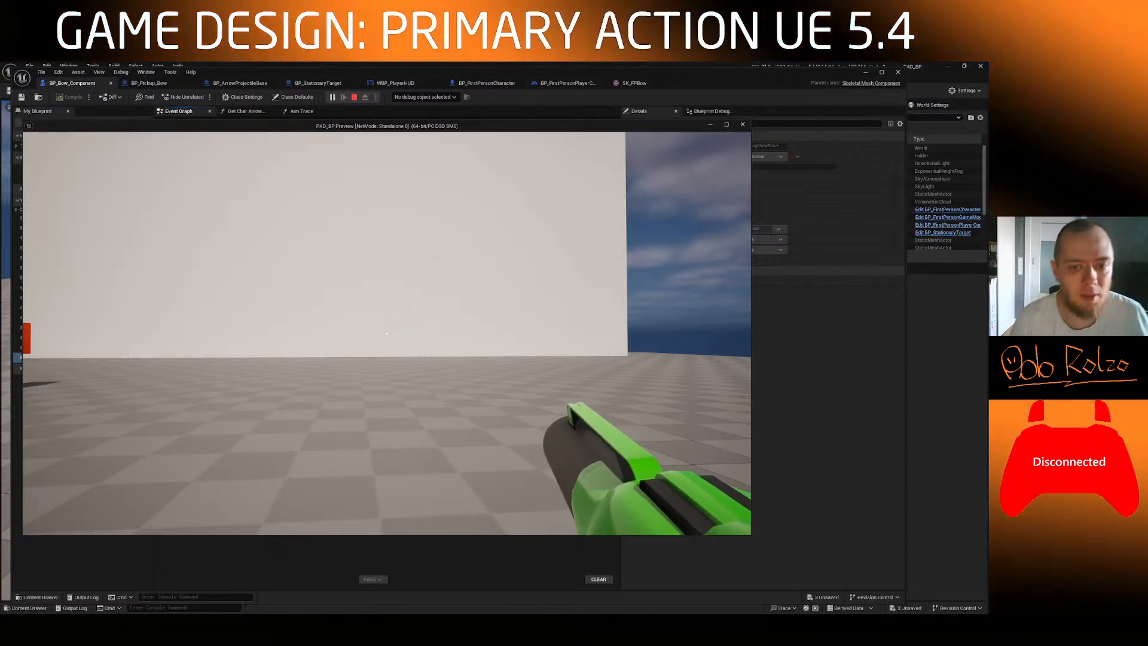
left_click(387, 333)
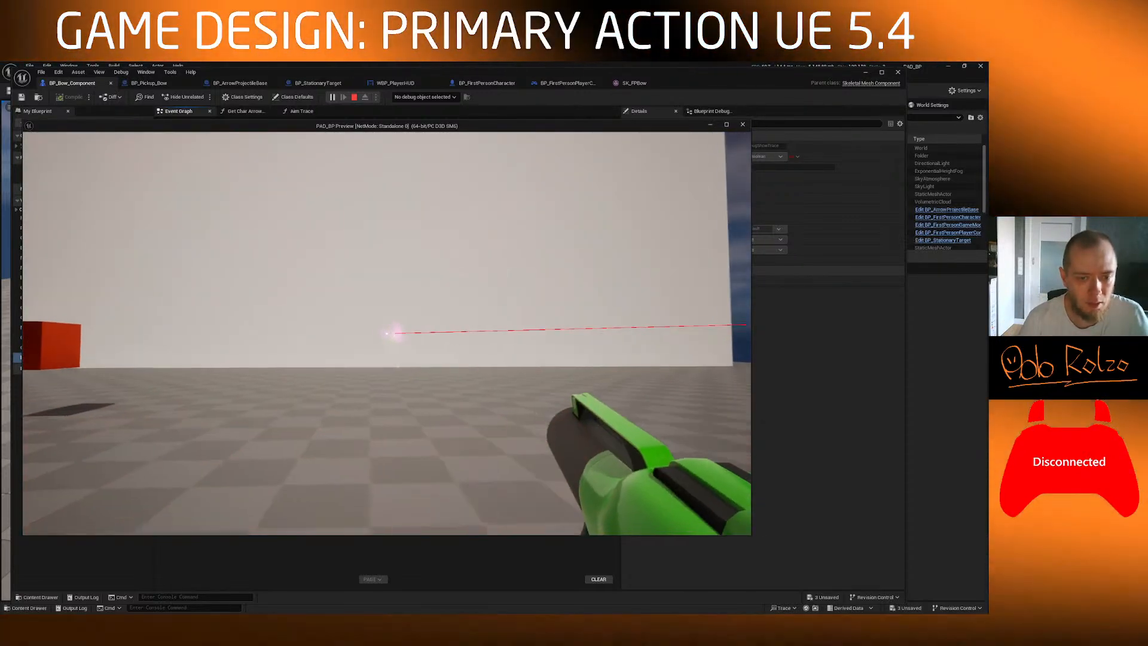
left_click(388, 333)
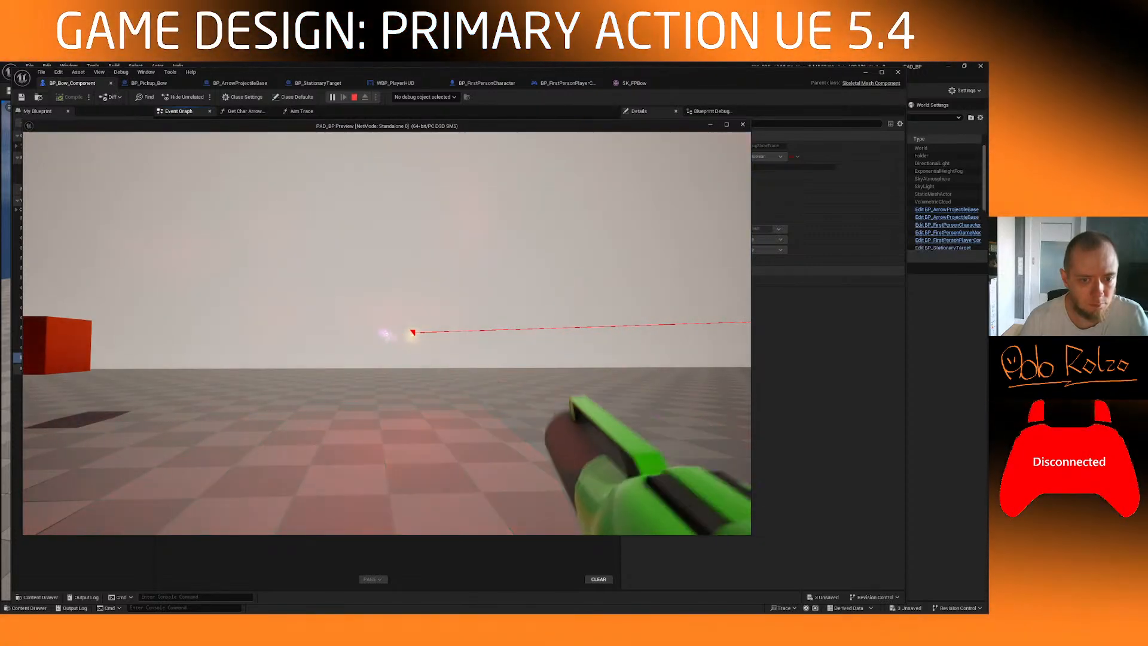
left_click(387, 333)
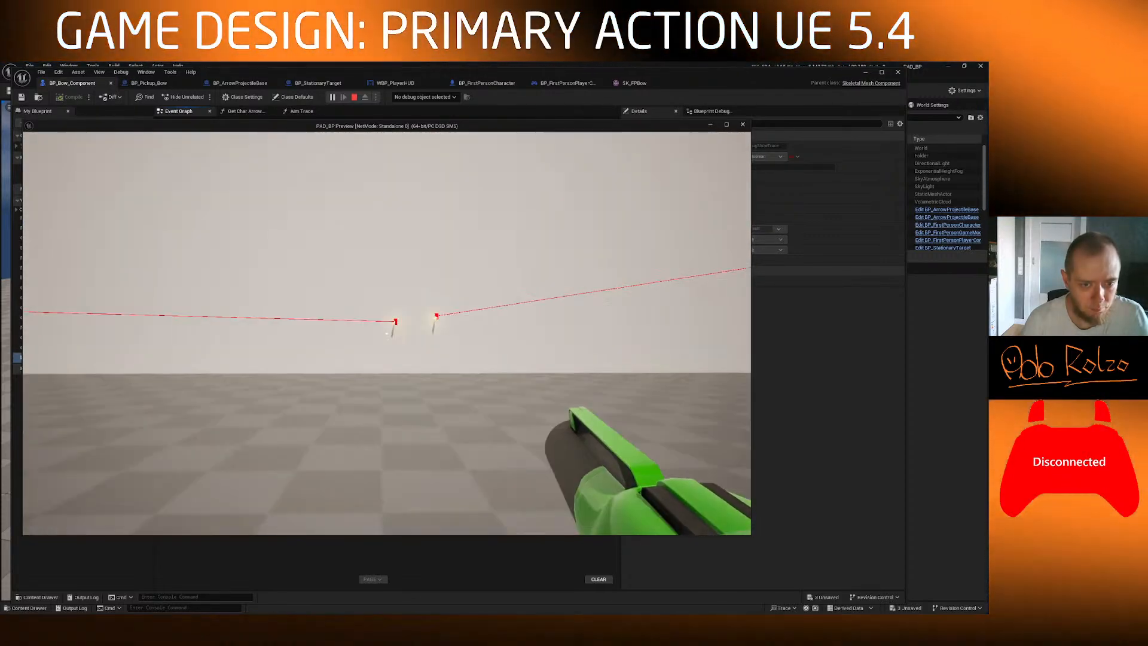
Step: Shoot more arrows at the wall beside the red cube to compare their impacts with the aim trace
left_click(386, 333)
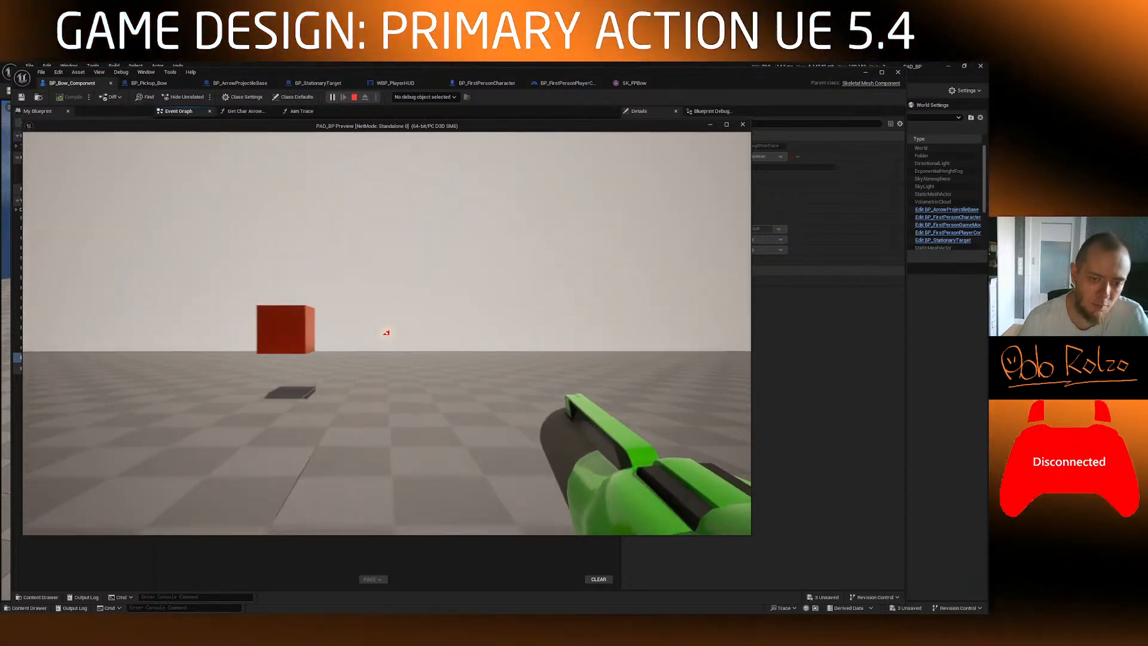
left_click(386, 333)
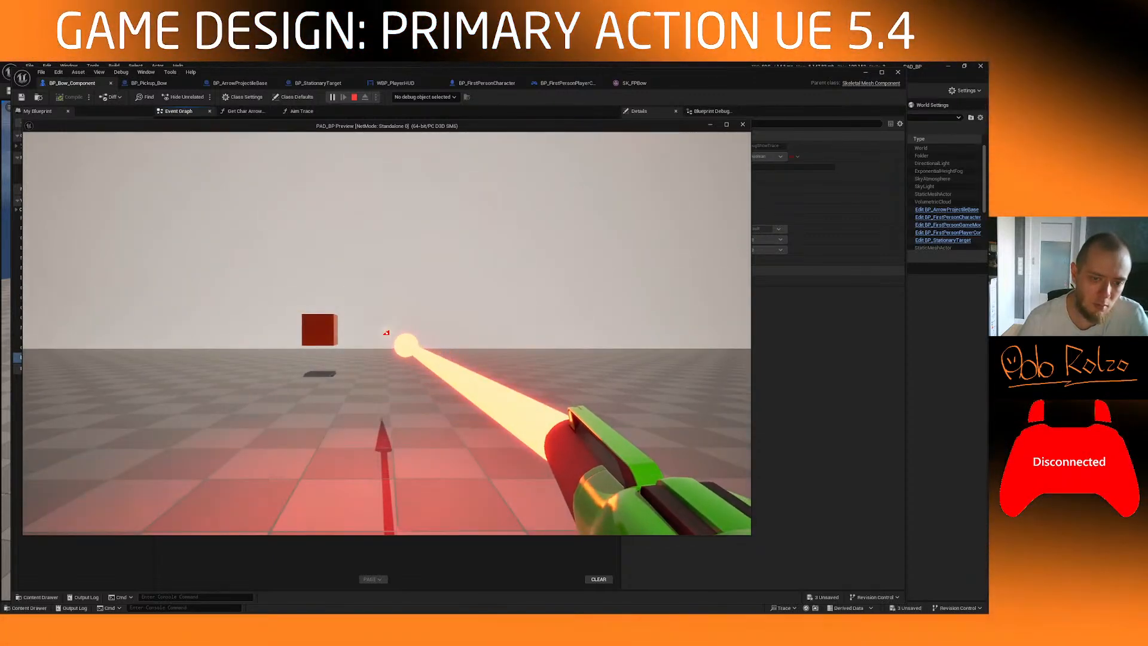
left_click(386, 332)
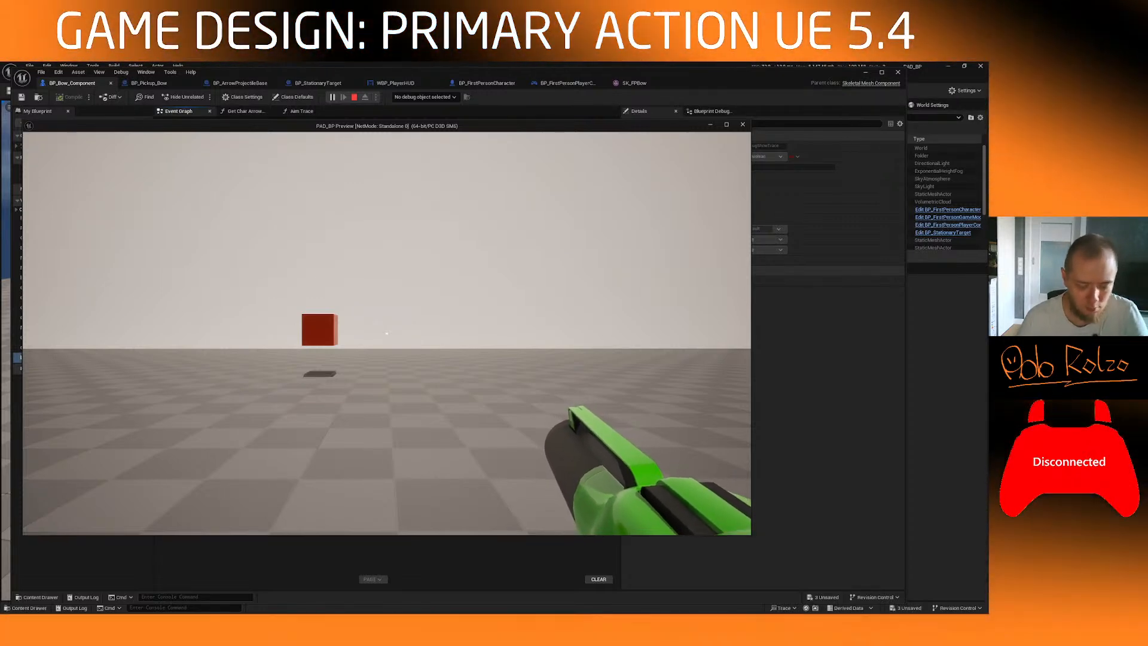
Step: Switch to Paint, cover the old camera-and-obstacle sketch with a black filled rectangle, and reselect the brush
key("alt+Tab")
key("alt+Tab")
key("alt+Tab")
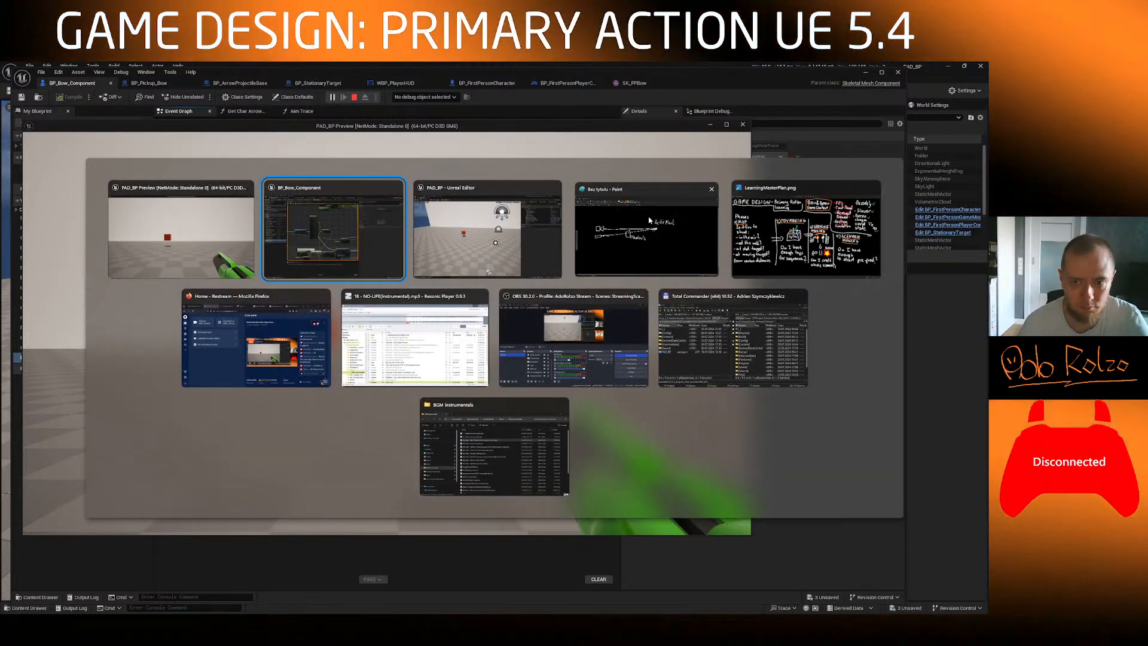
left_click(254, 78)
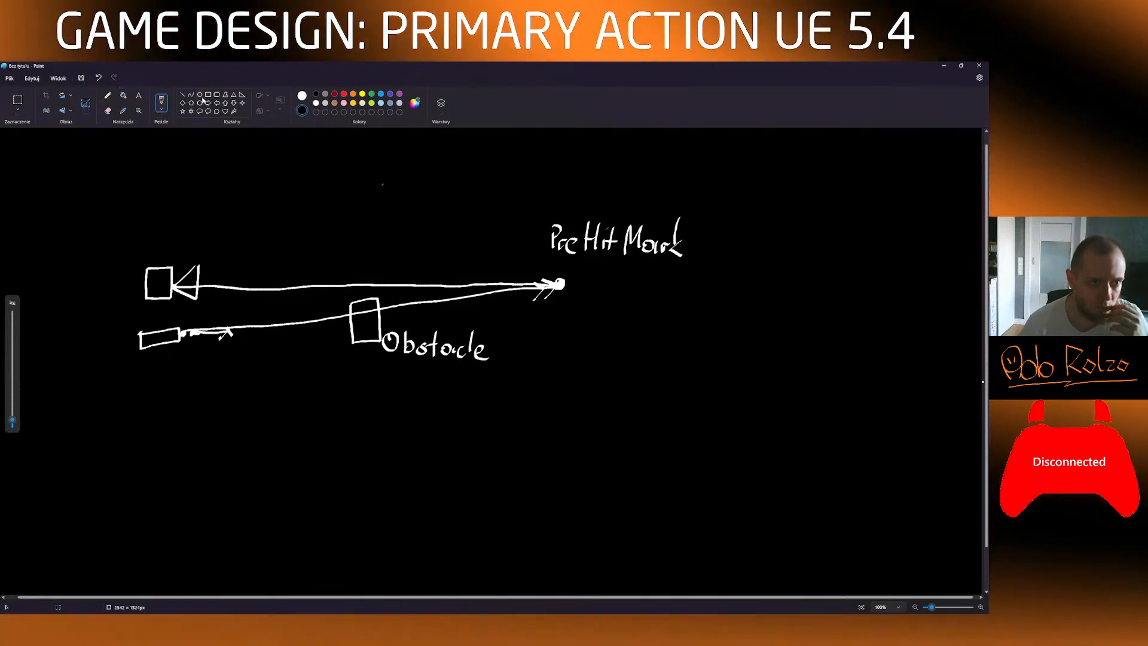
left_click(208, 96)
mouse_move(76, 495)
left_mouse_down()
mouse_move(639, 198)
mouse_move(761, 185)
left_mouse_up()
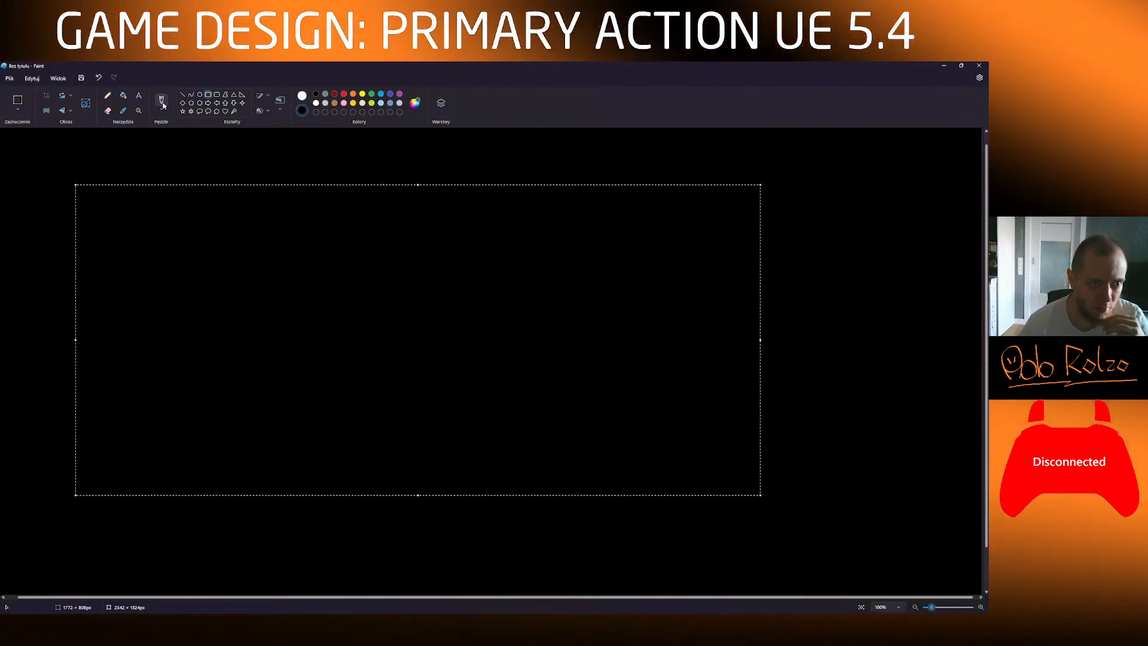
left_click(162, 103)
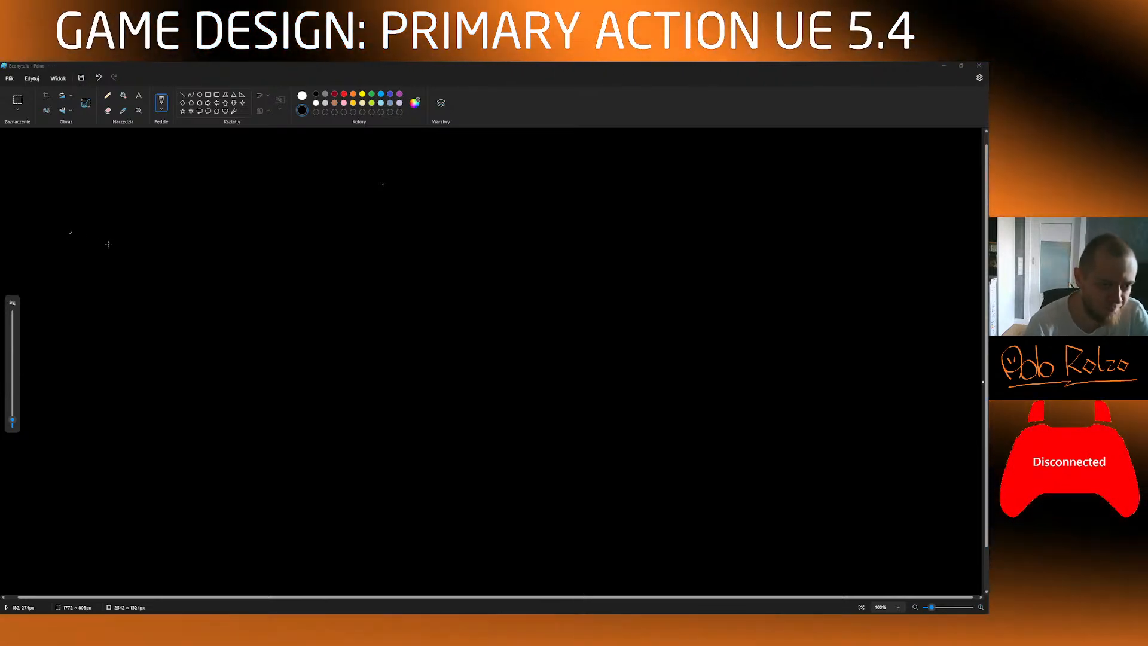
Step: Handwrite the heading "Plan for next stream:" in white at the upper edge of the canvas
left_click(36, 138)
mouse_move(30, 139)
left_mouse_down()
mouse_move(31, 161)
mouse_move(31, 144)
mouse_move(57, 162)
left_mouse_up()
mouse_move(73, 147)
left_mouse_down()
mouse_move(67, 158)
mouse_move(102, 162)
left_mouse_up()
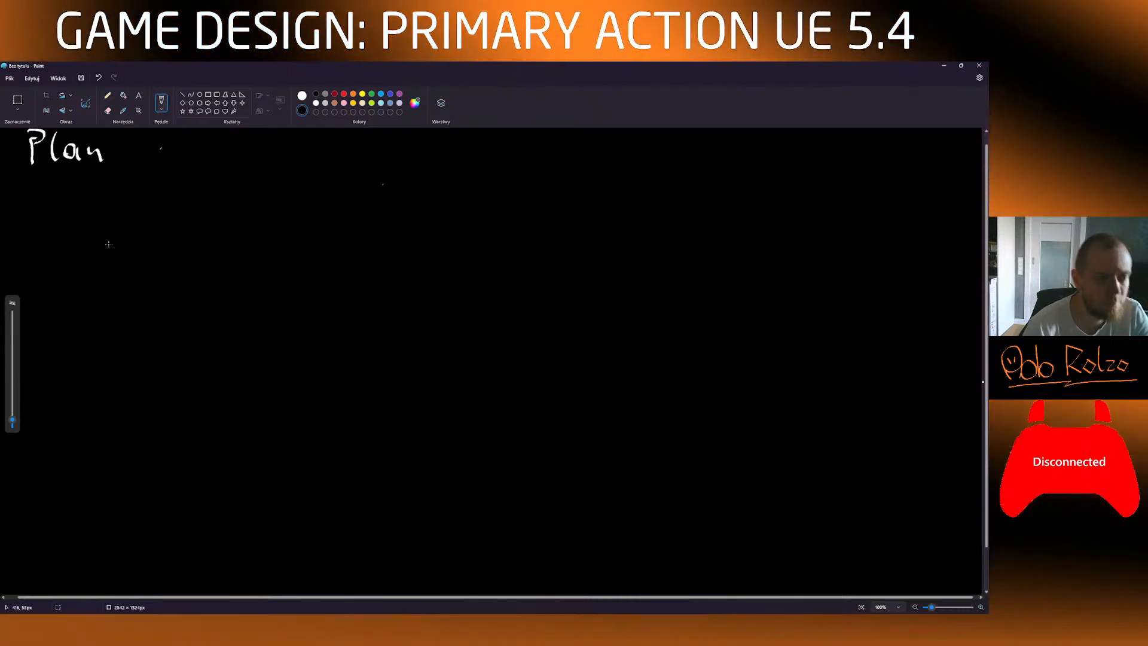
left_click_drag(168, 139, 155, 166)
left_click_drag(144, 157, 284, 170)
left_click_drag(283, 156, 270, 170)
left_click_drag(294, 141, 295, 169)
left_click_drag(282, 155, 371, 169)
left_click_drag(361, 157, 393, 152)
mouse_move(390, 158)
left_mouse_down()
mouse_move(406, 153)
mouse_move(404, 166)
left_mouse_up()
left_click_drag(425, 156, 410, 156)
left_click_drag(423, 161, 442, 168)
mouse_move(445, 166)
left_mouse_down()
mouse_move(459, 158)
mouse_move(464, 168)
left_mouse_up()
left_click(473, 161)
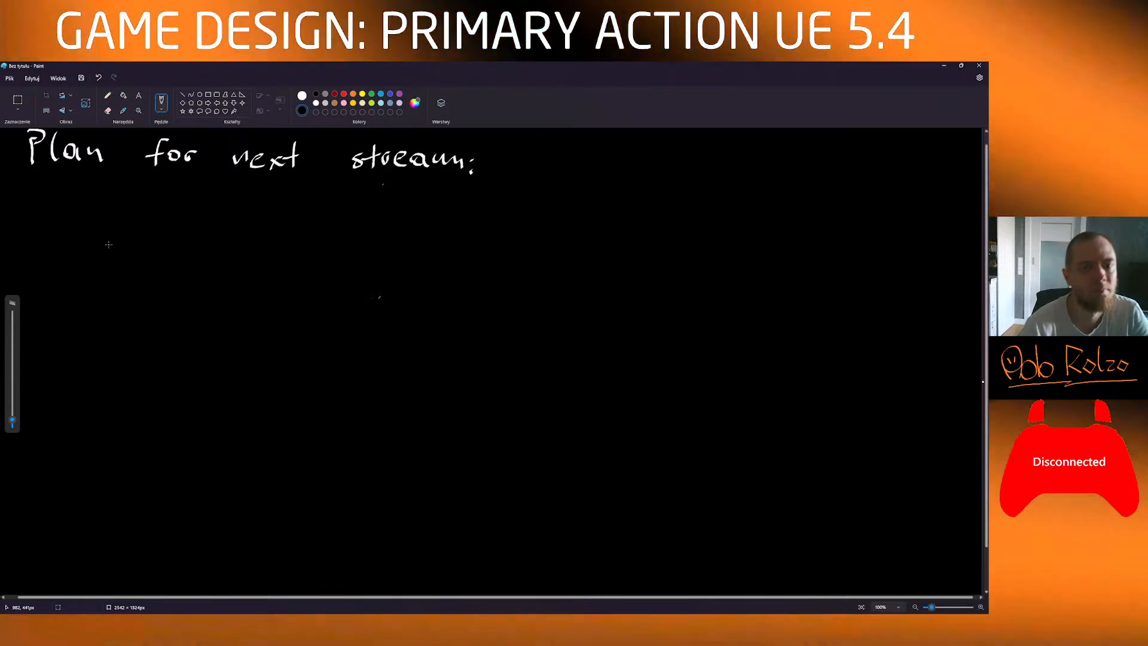
Step: Handwrite the first list item "- rebalance projectile velocity" below the heading
left_click_drag(12, 205, 40, 202)
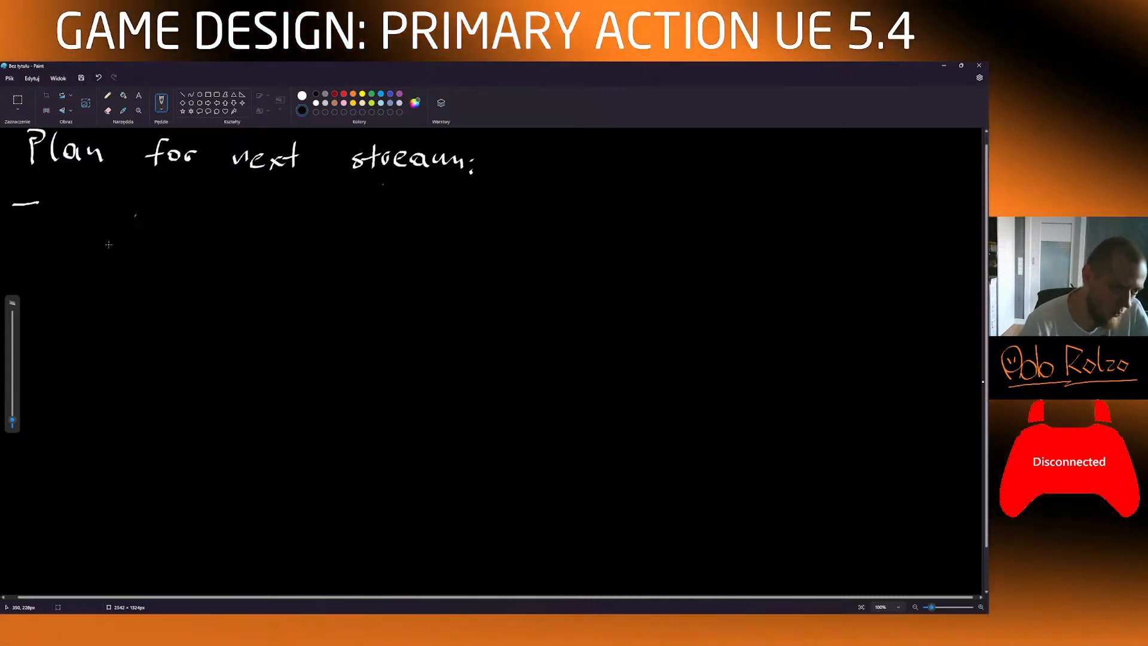
mouse_move(53, 213)
left_mouse_down()
mouse_move(63, 199)
mouse_move(79, 213)
mouse_move(112, 208)
left_mouse_up()
mouse_move(118, 178)
left_mouse_down()
mouse_move(123, 208)
mouse_move(192, 209)
left_mouse_up()
left_click(250, 211)
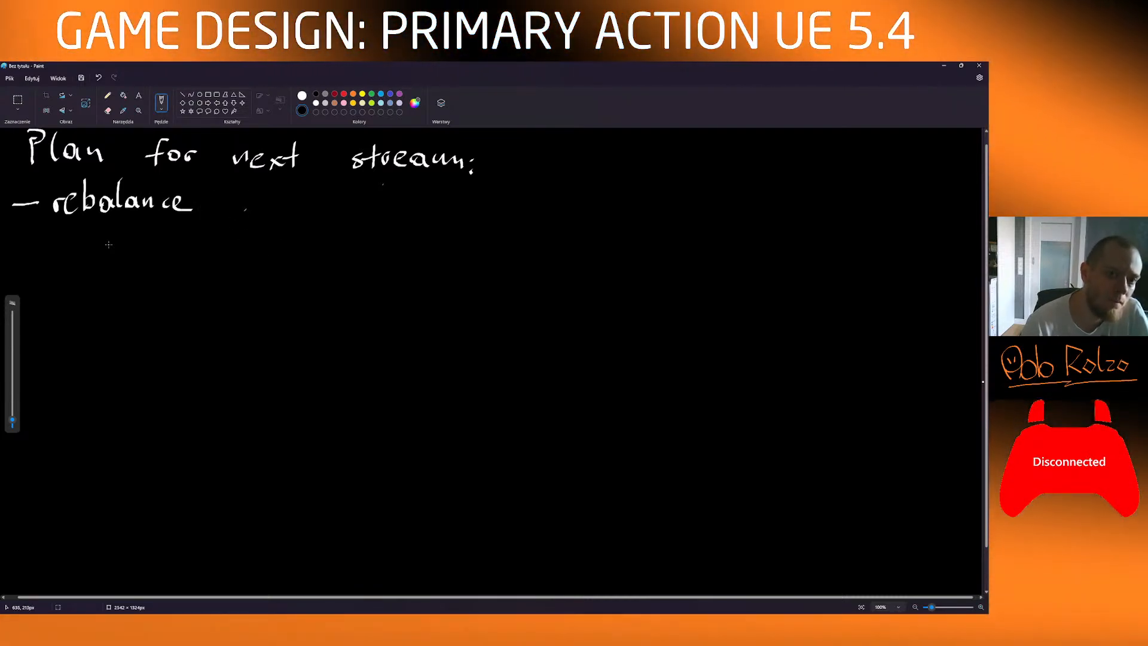
mouse_move(223, 197)
left_mouse_down()
mouse_move(225, 223)
mouse_move(226, 207)
left_mouse_up()
mouse_move(237, 209)
left_mouse_down()
mouse_move(250, 195)
mouse_move(253, 217)
mouse_move(289, 210)
left_mouse_up()
left_click_drag(299, 184, 301, 209)
left_click_drag(293, 196, 329, 208)
mouse_move(332, 204)
left_mouse_down()
mouse_move(398, 195)
mouse_move(439, 205)
left_mouse_up()
left_click_drag(446, 200, 455, 211)
left_click_drag(467, 204, 473, 211)
mouse_move(461, 198)
left_mouse_down()
mouse_move(481, 196)
mouse_move(486, 212)
left_mouse_up()
left_click_drag(495, 200, 475, 241)
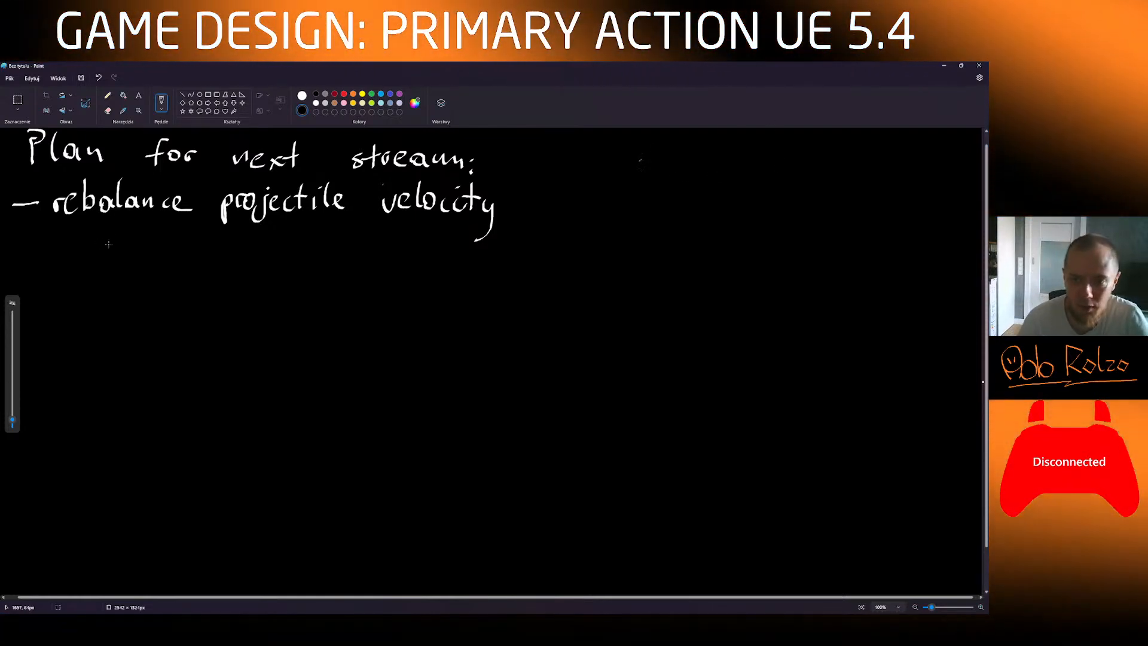
Step: Sketch a stick figure aiming at a wall, with a straight aim line, a dashed dropping arrow path and a double-headed distance arrow
mouse_move(642, 163)
left_mouse_down()
mouse_move(648, 214)
mouse_move(645, 147)
mouse_move(630, 197)
left_mouse_up()
left_click_drag(643, 180, 649, 193)
left_click_drag(793, 150, 790, 213)
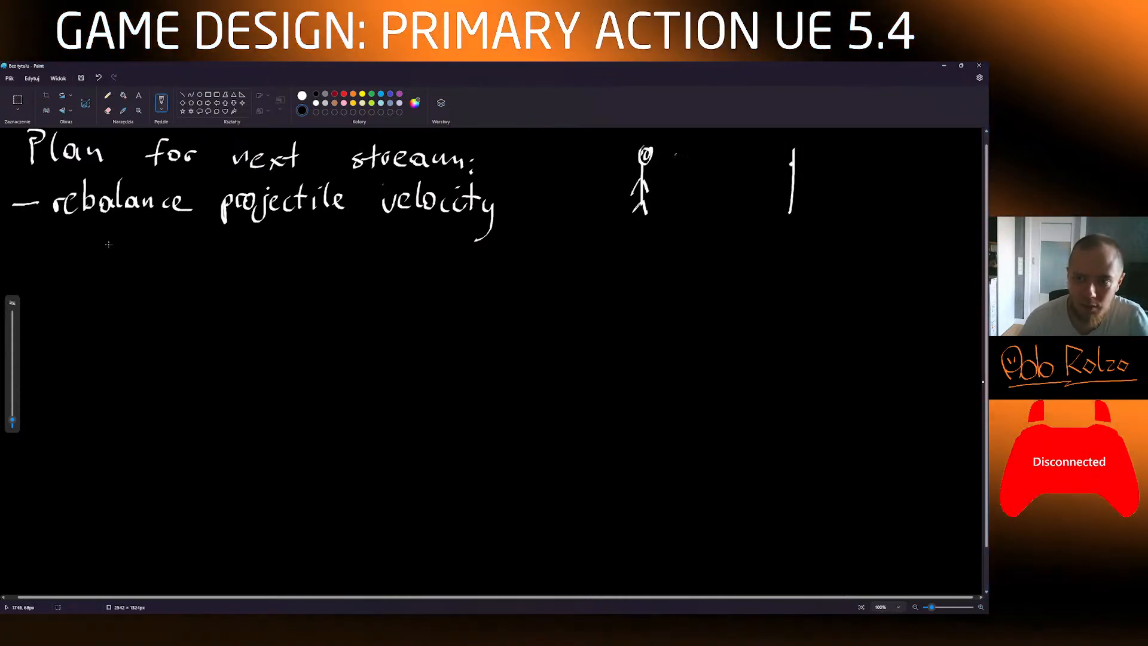
left_click_drag(655, 158, 790, 162)
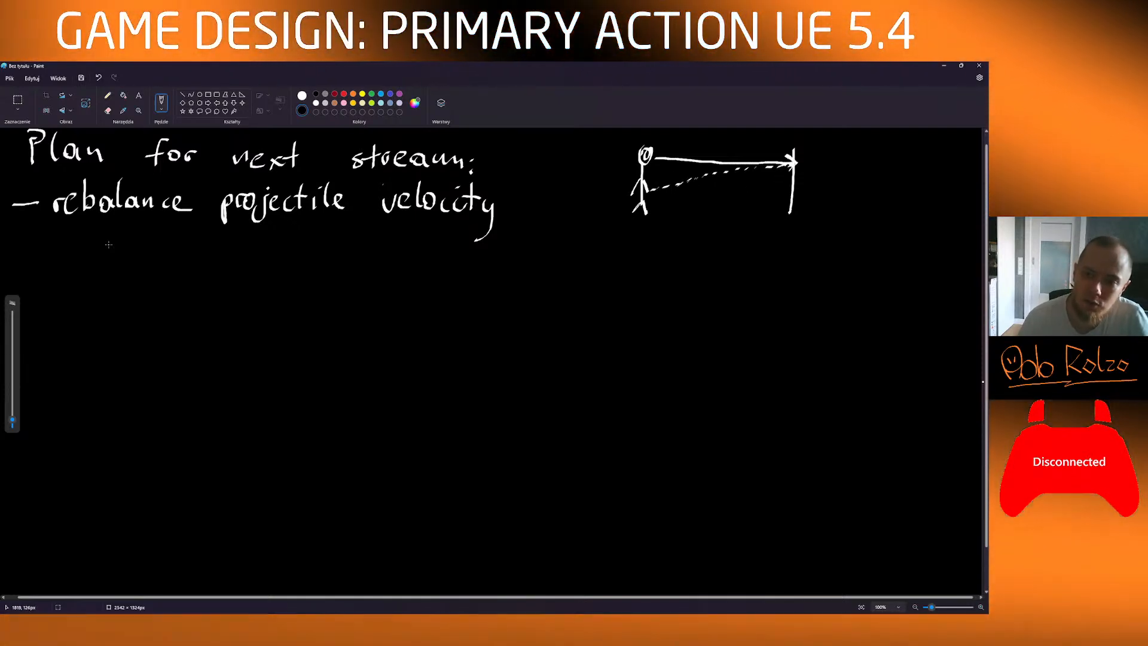
left_click_drag(744, 169, 792, 194)
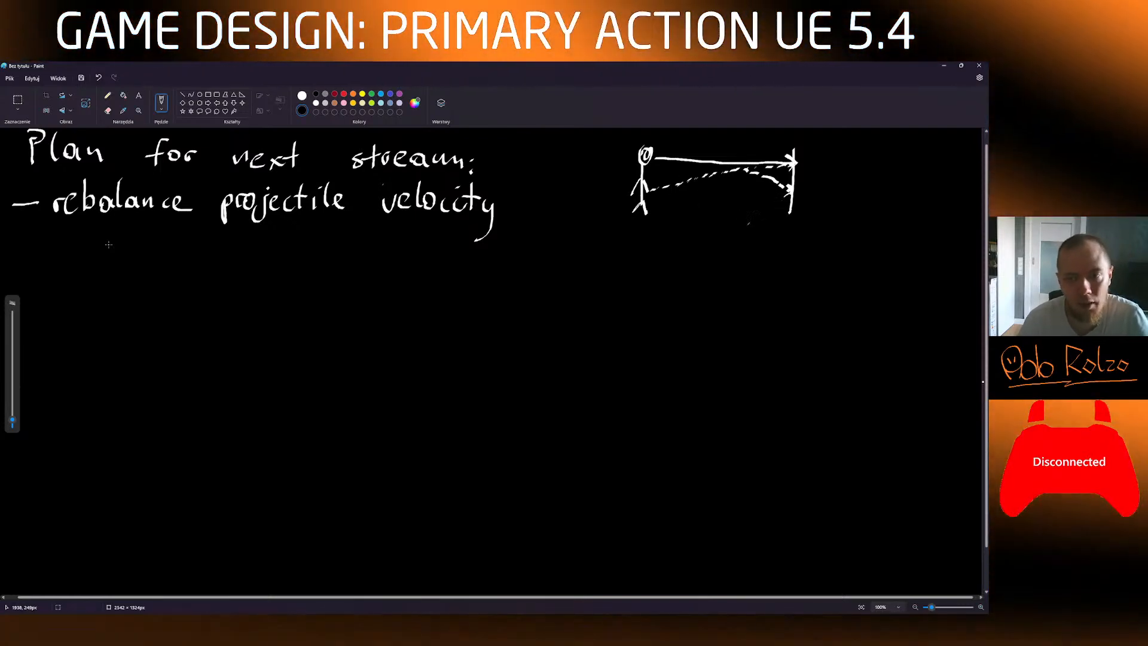
mouse_move(653, 213)
left_mouse_down()
mouse_move(780, 215)
mouse_move(772, 221)
left_mouse_up()
mouse_move(672, 205)
left_mouse_down()
mouse_move(651, 216)
mouse_move(666, 228)
left_mouse_up()
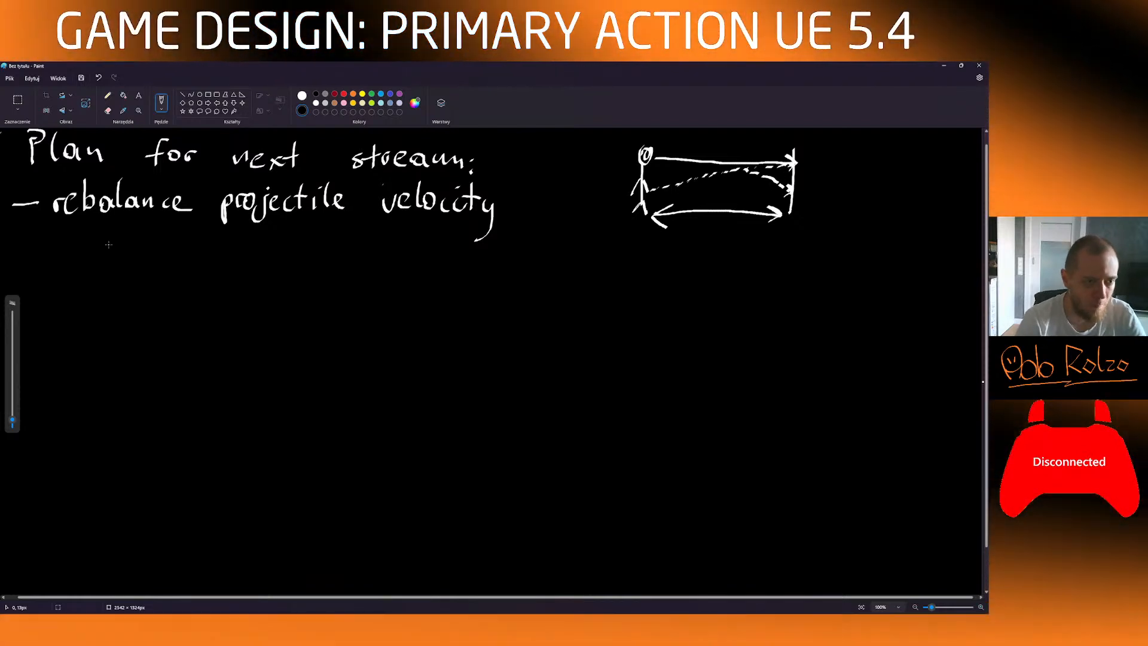
Step: Handwrite the second list item "- create material with 1m distance grid" below the projectile velocity item
left_click_drag(6, 256, 91, 263)
mouse_move(101, 265)
left_mouse_down()
mouse_move(107, 230)
mouse_move(124, 263)
left_mouse_up()
left_click_drag(104, 249, 113, 243)
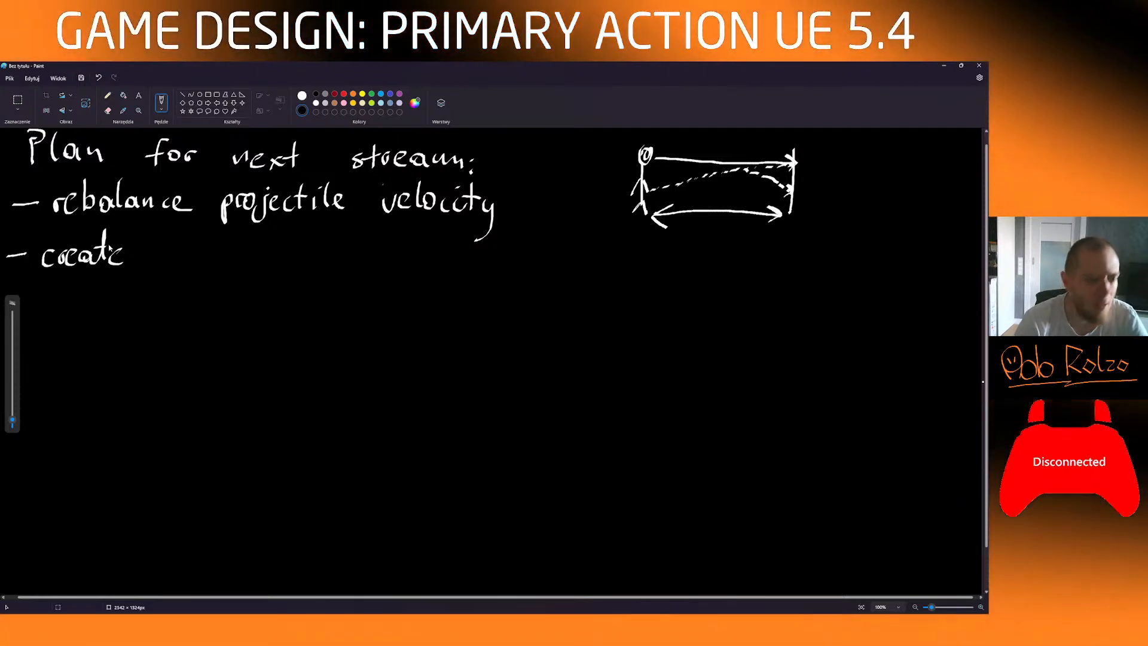
left_click_drag(152, 263, 200, 254)
key("ctrl+z")
left_click_drag(204, 251, 238, 263)
mouse_move(250, 231)
left_mouse_down()
mouse_move(257, 264)
mouse_move(320, 261)
left_mouse_up()
mouse_move(328, 229)
left_mouse_down()
mouse_move(326, 263)
mouse_move(336, 251)
left_mouse_up()
mouse_move(342, 231)
left_mouse_down()
mouse_move(340, 264)
mouse_move(356, 263)
left_mouse_up()
mouse_move(385, 257)
left_mouse_down()
mouse_move(389, 234)
mouse_move(391, 258)
left_mouse_up()
left_click_drag(402, 259, 470, 270)
left_click_drag(477, 254, 482, 270)
mouse_move(497, 240)
left_mouse_down()
mouse_move(499, 269)
mouse_move(505, 254)
left_mouse_up()
left_click_drag(515, 255, 516, 270)
left_click_drag(519, 259, 545, 272)
mouse_move(547, 267)
left_mouse_down()
mouse_move(602, 290)
mouse_move(592, 287)
left_mouse_up()
mouse_move(620, 276)
left_mouse_down()
mouse_move(633, 267)
mouse_move(643, 279)
left_mouse_up()
left_click_drag(657, 243, 659, 279)
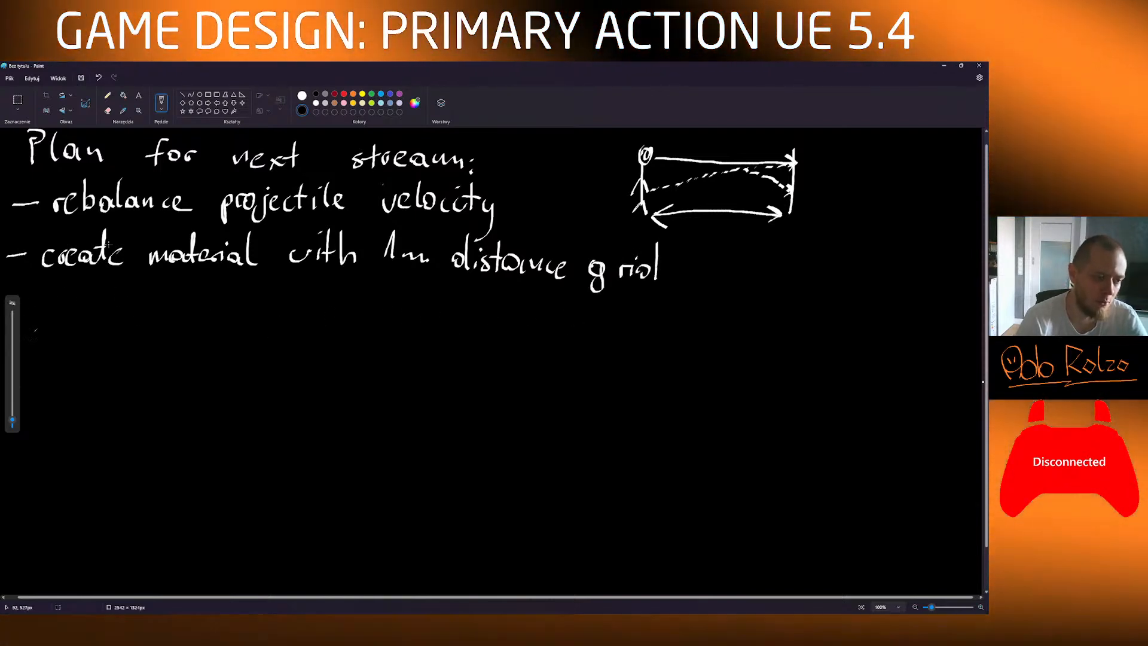
Step: Append a question mark to the distance grid item and handwrite the third item "- add distance debug to shoot"
left_click_drag(30, 323, 48, 324)
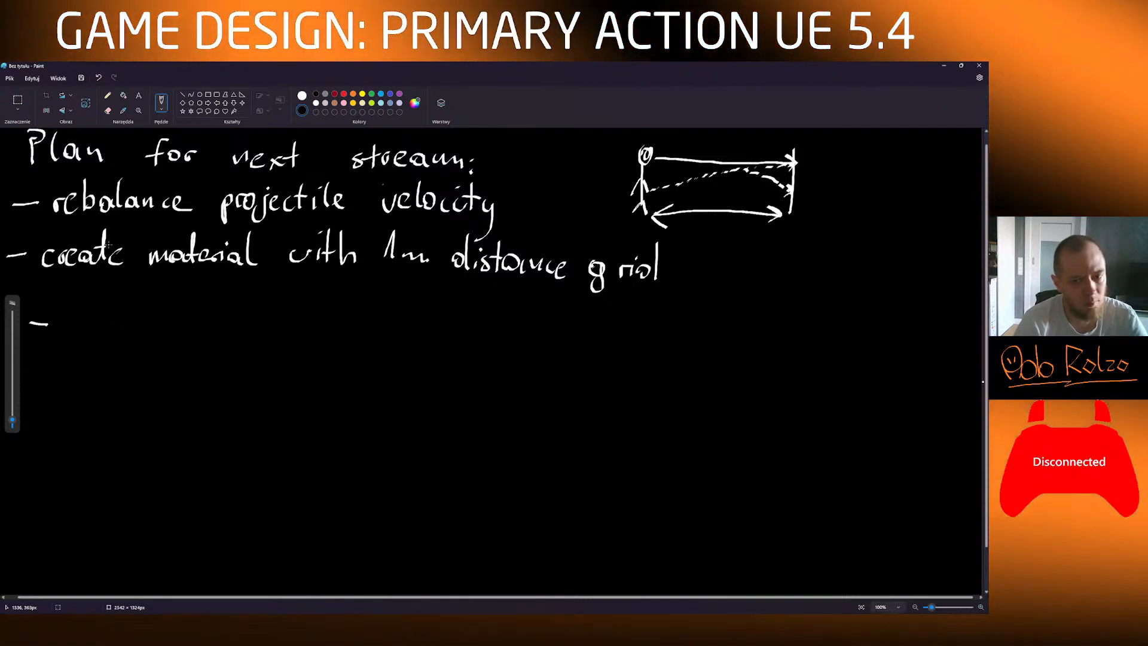
left_click_drag(670, 250, 674, 270)
left_click(673, 281)
mouse_move(74, 316)
left_mouse_down()
mouse_move(67, 324)
mouse_move(80, 327)
mouse_move(68, 328)
mouse_move(146, 318)
mouse_move(157, 329)
left_mouse_up()
left_click_drag(163, 320, 184, 334)
left_click_drag(175, 321, 205, 333)
left_click_drag(206, 323, 238, 330)
left_click_drag(242, 326, 323, 323)
mouse_move(328, 301)
left_mouse_down()
mouse_move(327, 330)
mouse_move(367, 334)
left_mouse_up()
left_click_drag(373, 324, 390, 333)
left_click_drag(399, 324, 384, 354)
left_click_drag(435, 296, 434, 328)
left_click_drag(422, 324, 495, 340)
left_click_drag(496, 335, 545, 335)
left_click_drag(557, 312, 556, 346)
left_click_drag(544, 329, 560, 326)
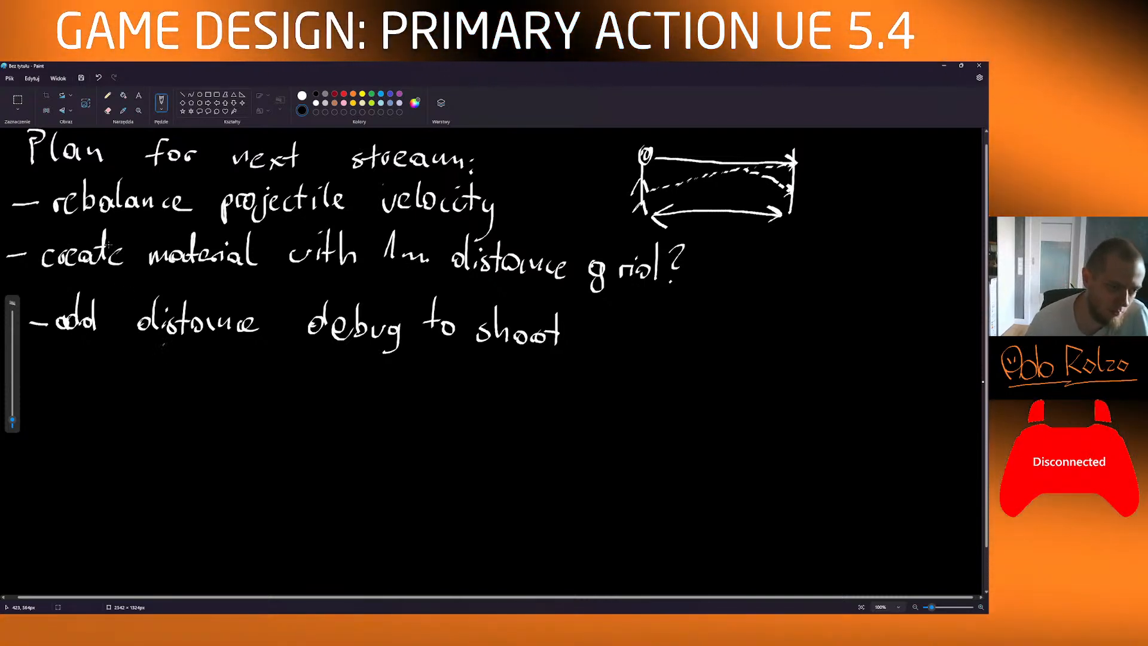
Step: Handwrite the fourth list item "- find no-grav-resistance max charge power distance" below the distance debug item
left_click_drag(70, 352, 58, 382)
left_click_drag(51, 371, 93, 377)
left_click_drag(97, 371, 96, 369)
mouse_move(110, 356)
left_mouse_down()
mouse_move(110, 376)
mouse_move(191, 370)
mouse_move(198, 389)
left_mouse_up()
mouse_move(216, 379)
left_mouse_down()
mouse_move(301, 367)
mouse_move(310, 383)
left_mouse_up()
left_click_drag(323, 370, 325, 381)
left_click_drag(327, 361, 330, 384)
left_click_drag(344, 359, 340, 382)
left_click_drag(337, 372, 348, 372)
left_click_drag(359, 378, 362, 384)
left_click_drag(368, 376, 377, 384)
mouse_move(392, 378)
left_mouse_down()
mouse_move(399, 388)
mouse_move(386, 389)
mouse_move(519, 391)
left_mouse_up()
mouse_move(535, 359)
left_mouse_down()
mouse_move(530, 391)
mouse_move(547, 390)
left_mouse_up()
mouse_move(562, 383)
left_mouse_down()
mouse_move(556, 391)
mouse_move(578, 393)
left_mouse_up()
mouse_move(598, 382)
left_mouse_down()
mouse_move(591, 405)
mouse_move(623, 396)
mouse_move(651, 406)
mouse_move(666, 389)
left_mouse_up()
left_click_drag(677, 383, 732, 392)
left_click_drag(728, 389, 785, 395)
mouse_move(802, 366)
left_mouse_down()
mouse_move(800, 396)
mouse_move(822, 397)
left_mouse_up()
left_click_drag(829, 388, 824, 401)
mouse_move(840, 360)
left_mouse_down()
mouse_move(835, 398)
mouse_move(846, 396)
left_mouse_up()
mouse_move(858, 387)
left_mouse_down()
mouse_move(861, 399)
mouse_move(906, 402)
left_mouse_up()
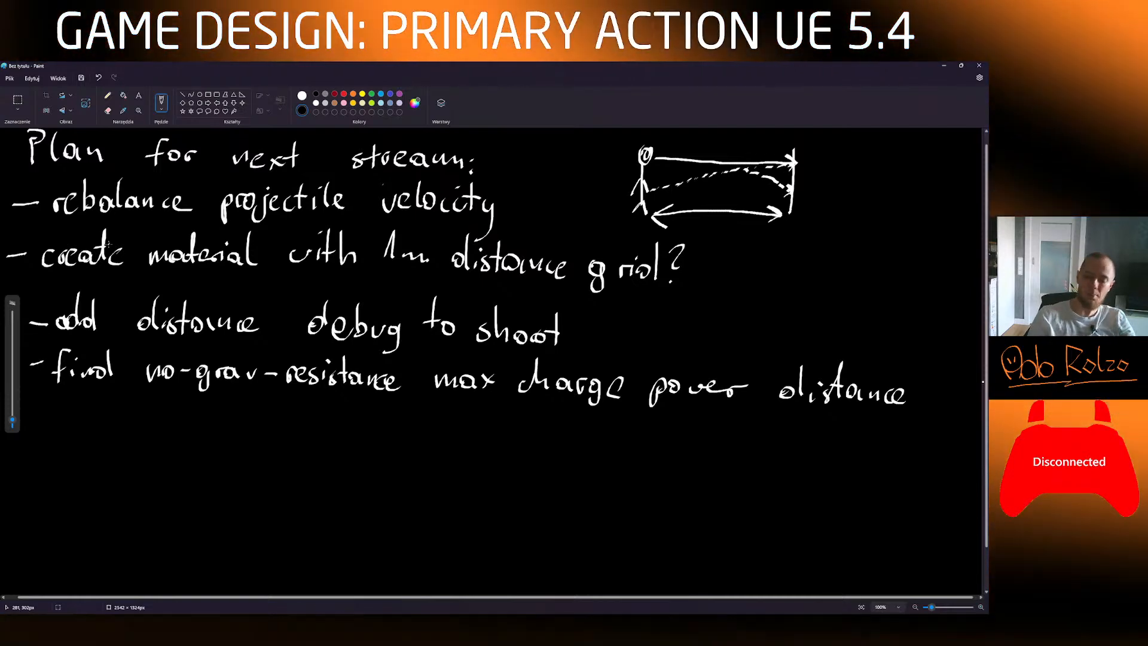
Step: Switch back to the Unreal play preview and shoot arrows at the wall beside the red cube
key("alt+Tab")
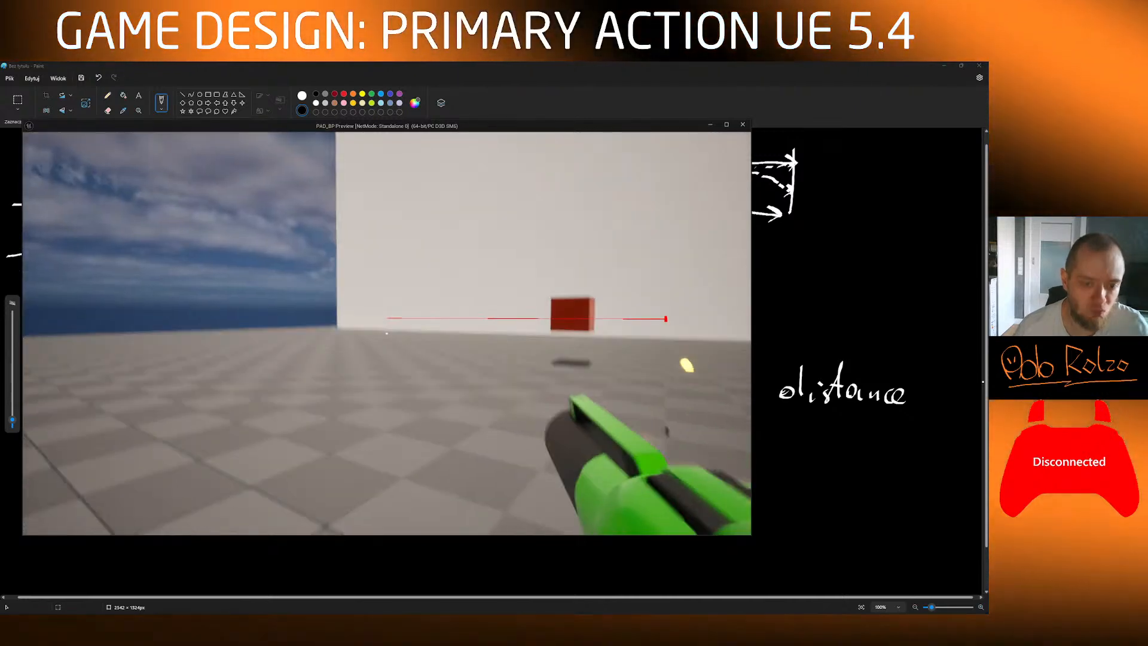
left_click(387, 333)
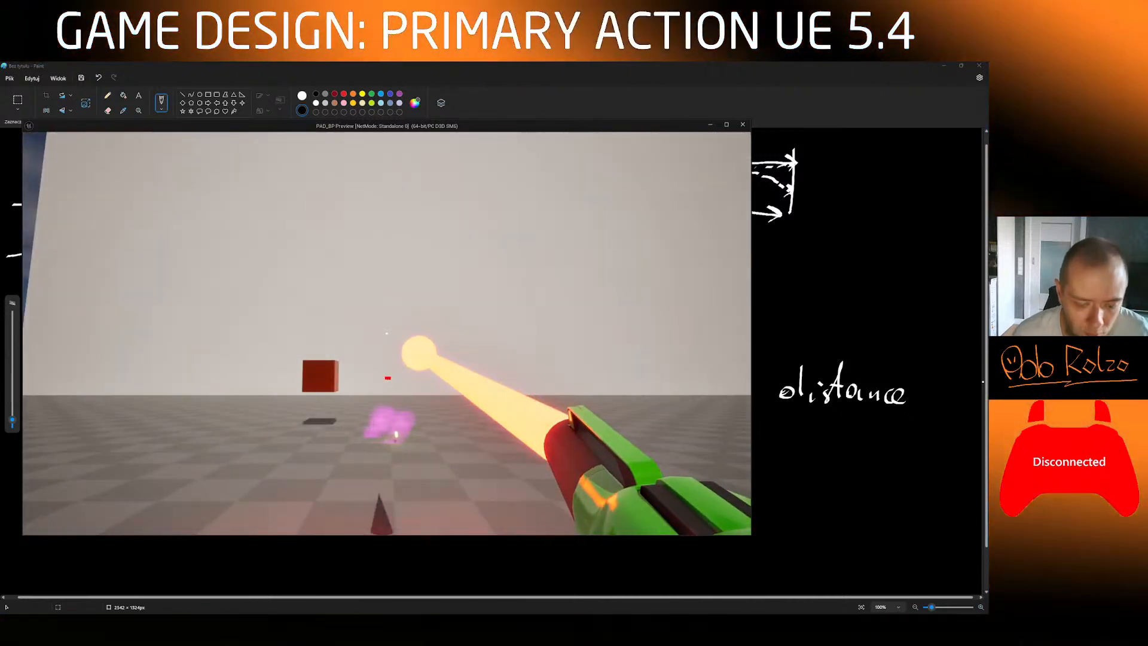
left_click(386, 333)
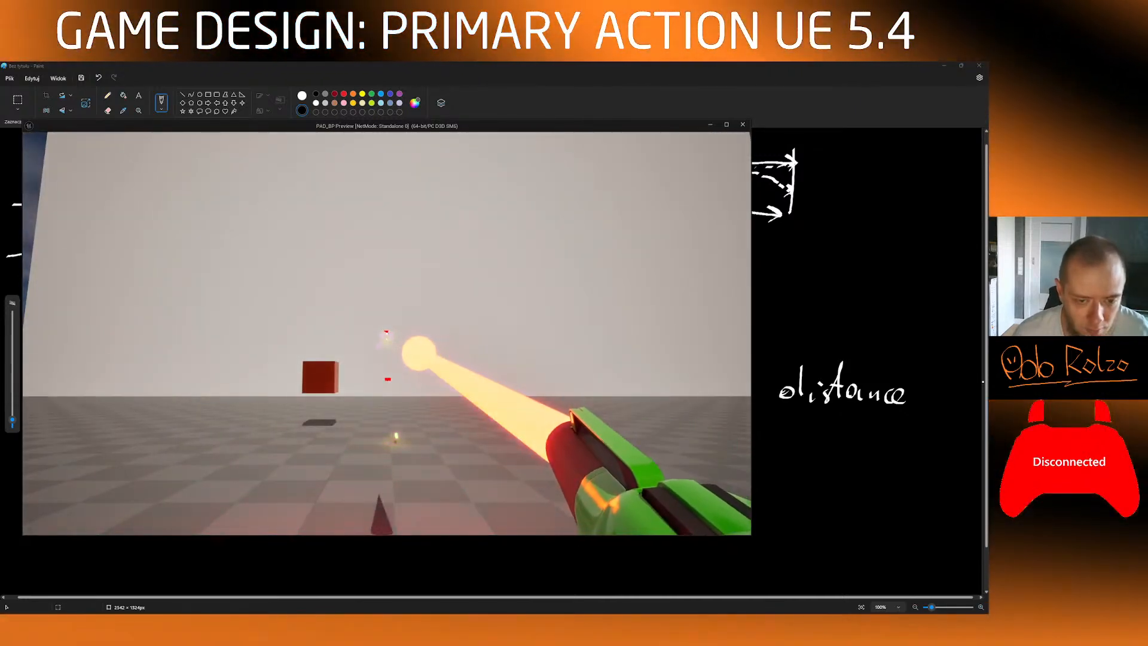
left_click(386, 333)
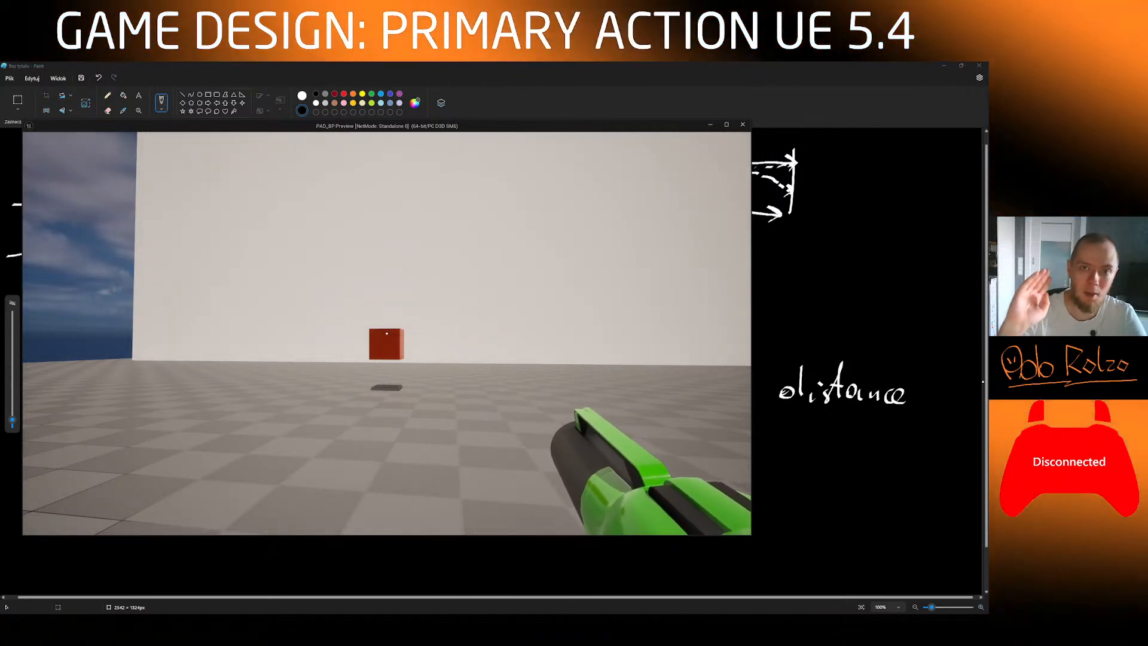
key("super")
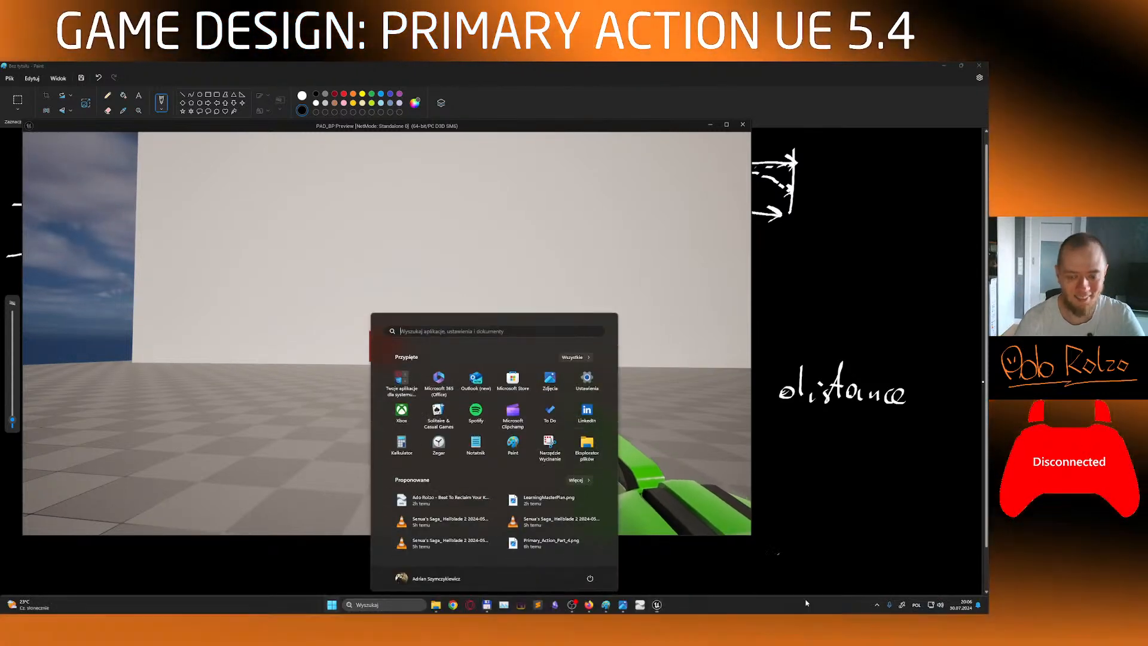
key("super")
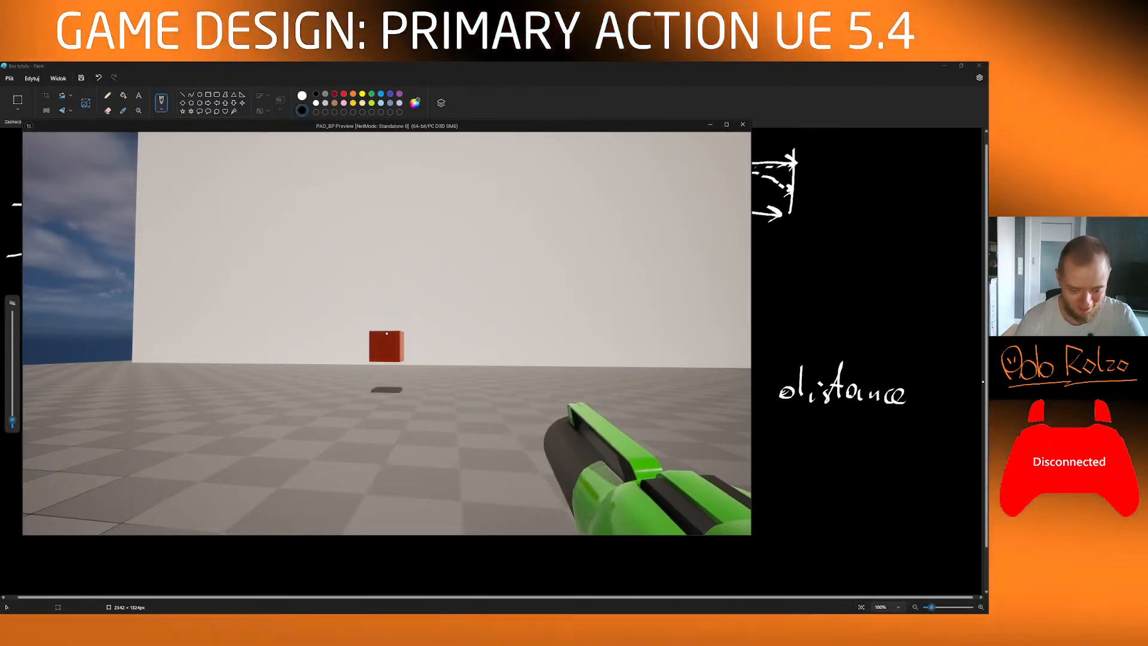